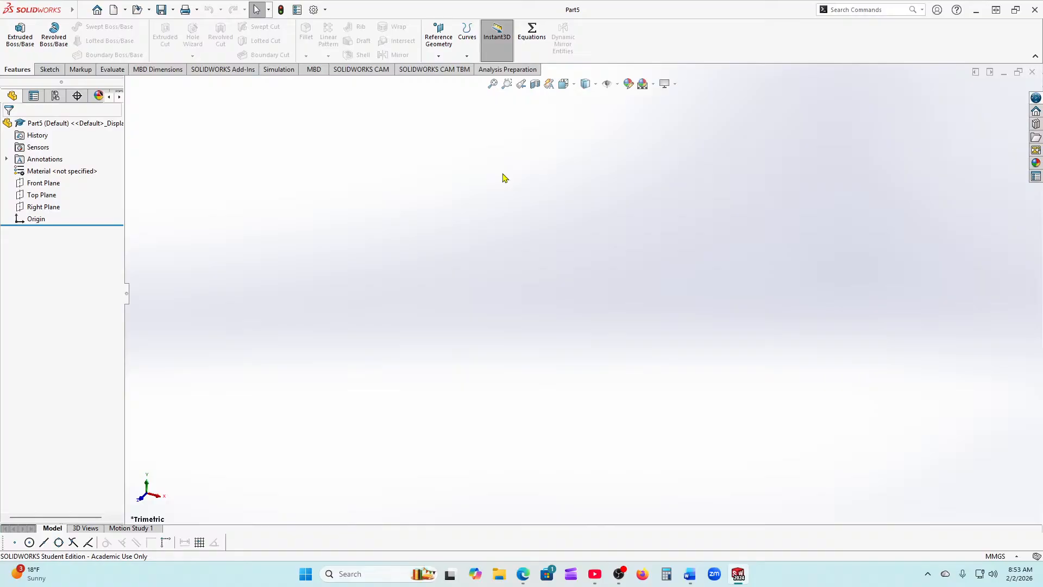
# Step: Start a sketch on the Front Plane and draw two vertical lines on either side of the origin
pyautogui.click(32, 185)
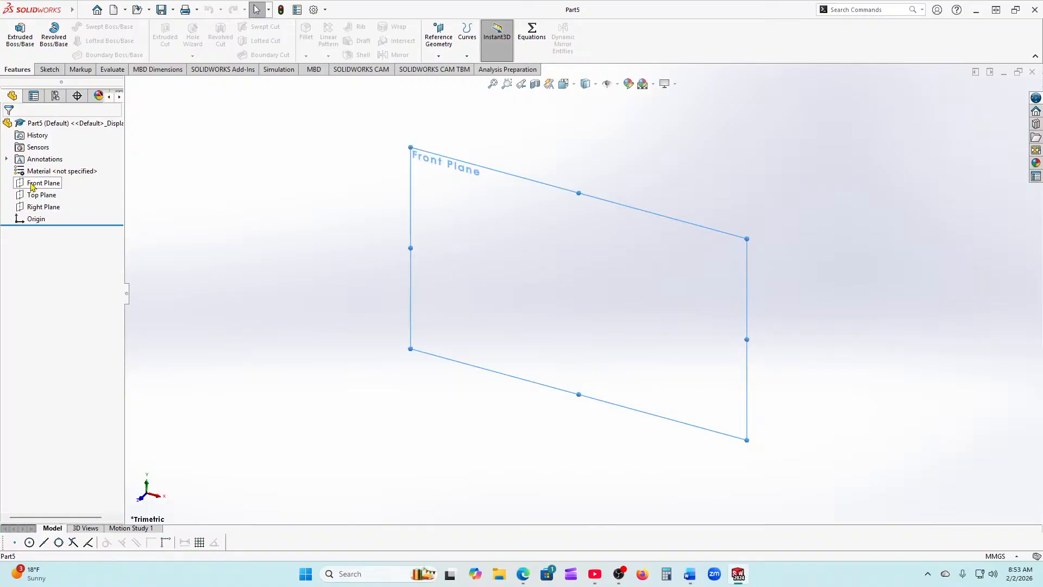
pyautogui.click(31, 184)
pyautogui.click(23, 171)
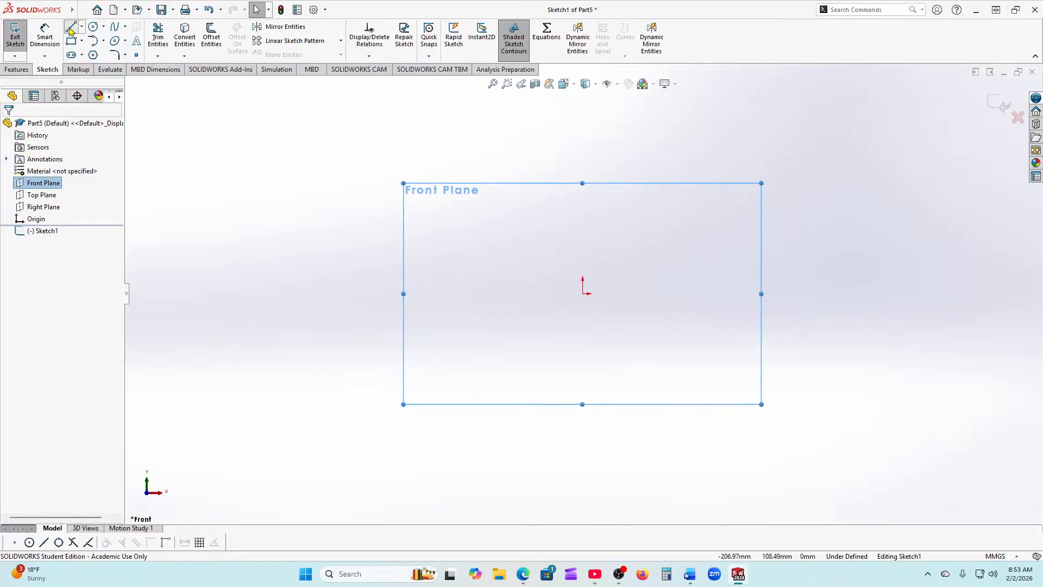
pyautogui.click(70, 31)
pyautogui.moveTo(473, 215)
pyautogui.mouseDown()
pyautogui.moveTo(489, 330)
pyautogui.moveTo(476, 383)
pyautogui.moveTo(474, 372)
pyautogui.mouseUp()
pyautogui.rightClick(498, 395)
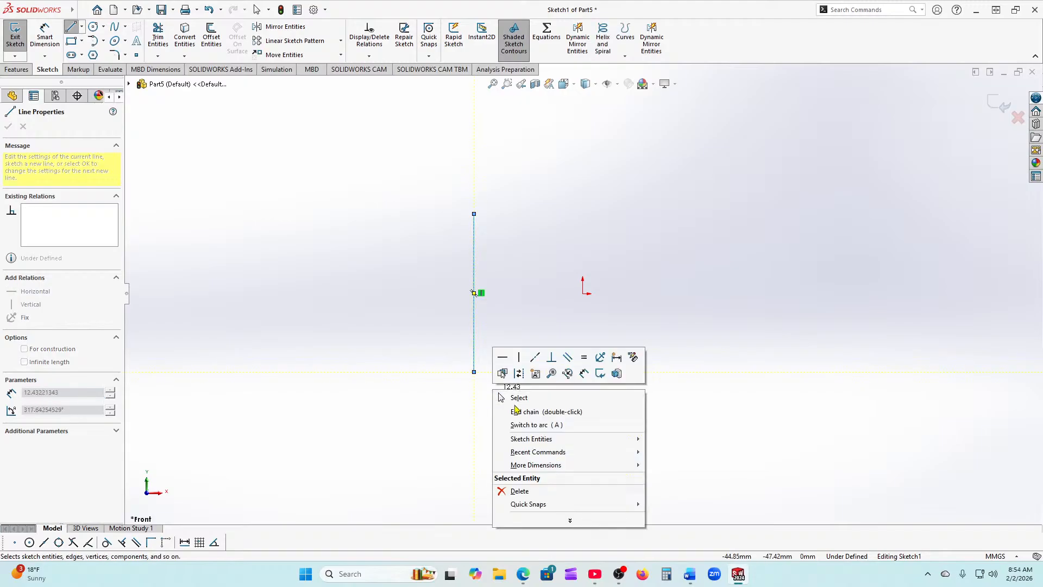
pyautogui.click(510, 398)
pyautogui.click(69, 32)
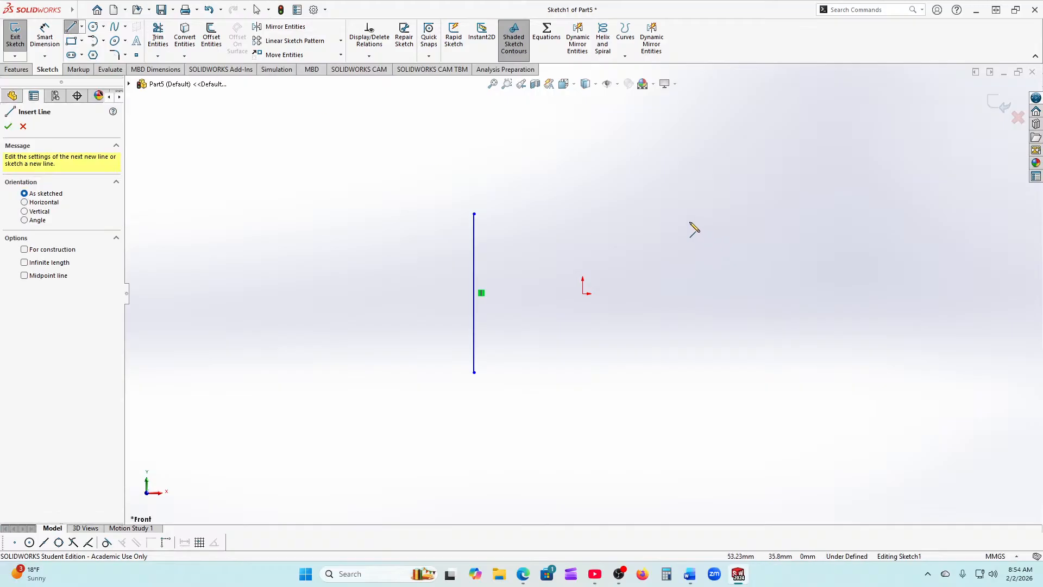
pyautogui.moveTo(682, 215); pyautogui.dragTo(683, 373)
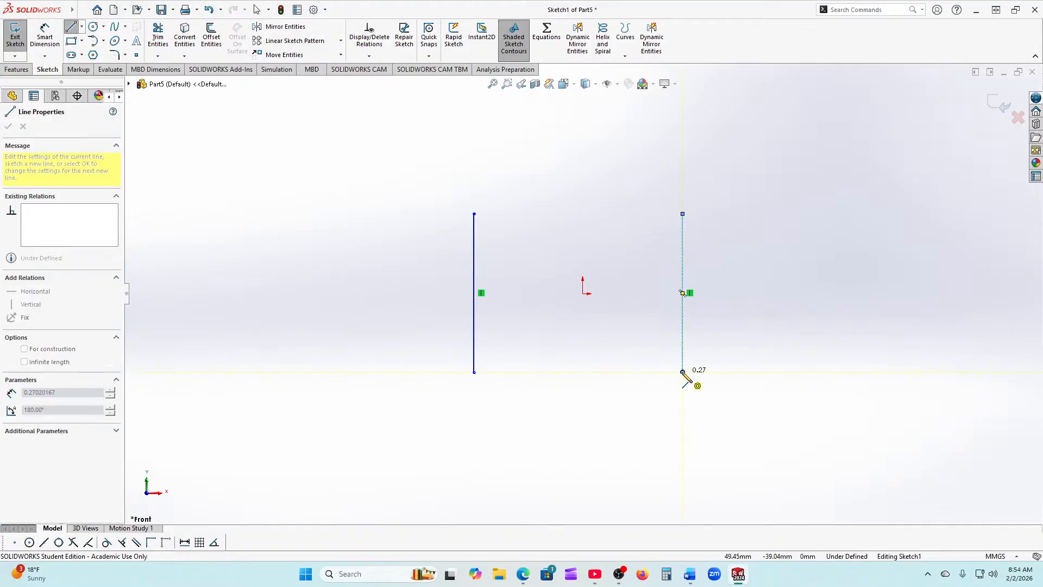
pyautogui.rightClick(713, 409)
pyautogui.click(740, 427)
# Step: Draw four horizontal lines of about 150.23 mm crossing both vertical lines
pyautogui.click(72, 29)
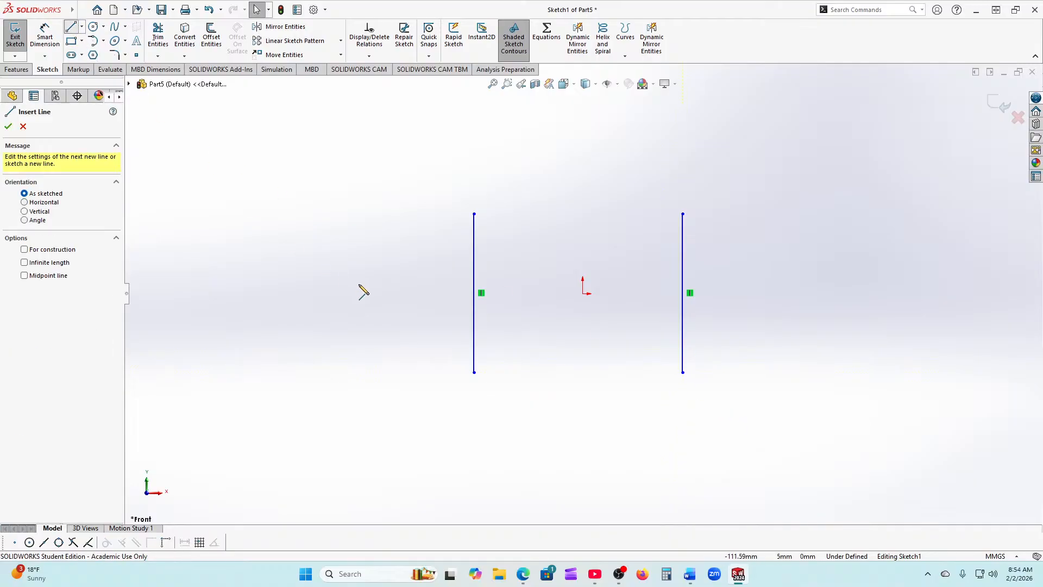
pyautogui.click(420, 242)
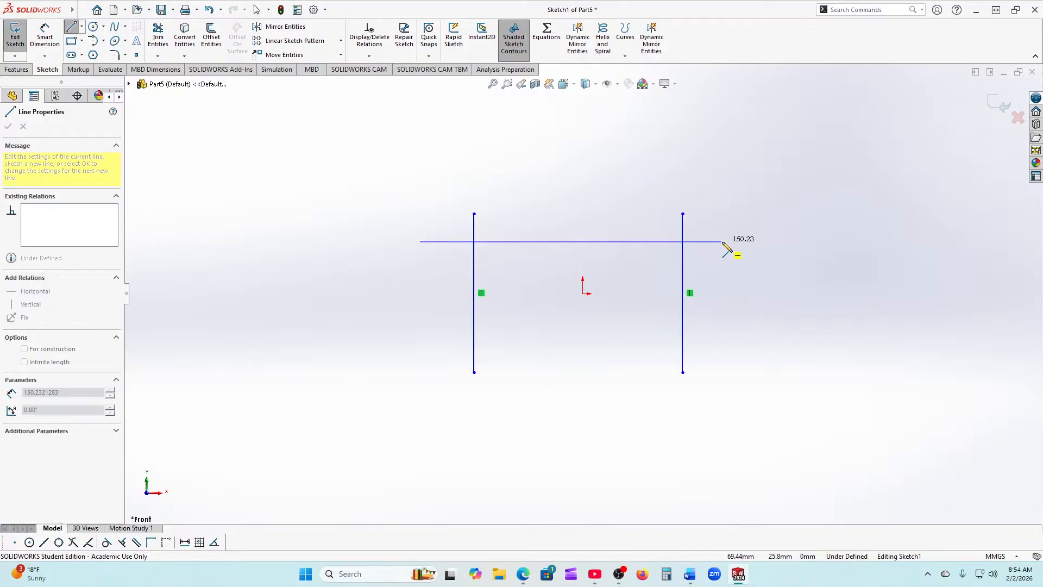
pyautogui.doubleClick(722, 241)
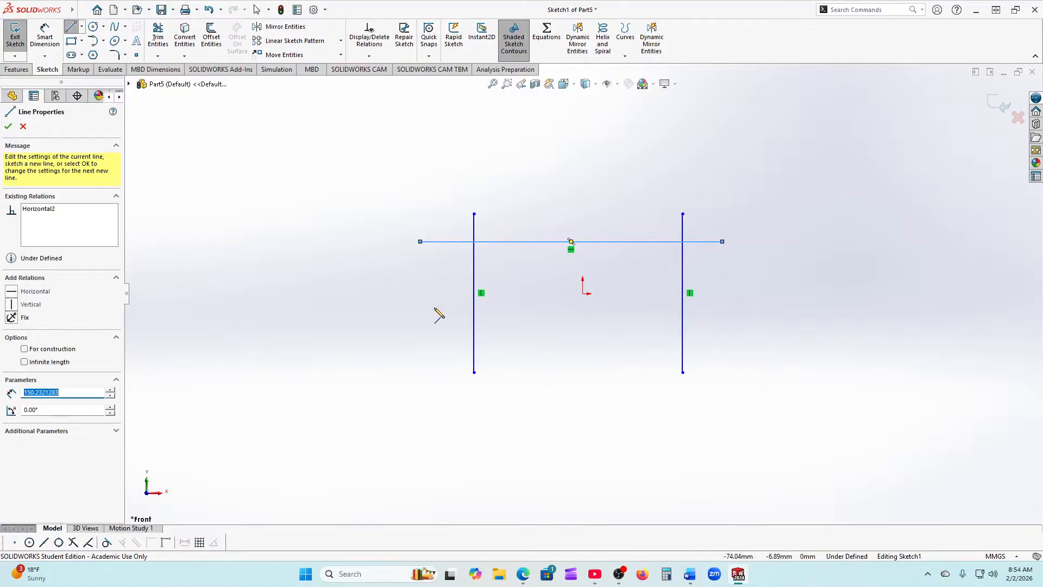
pyautogui.click(420, 283)
pyautogui.doubleClick(722, 283)
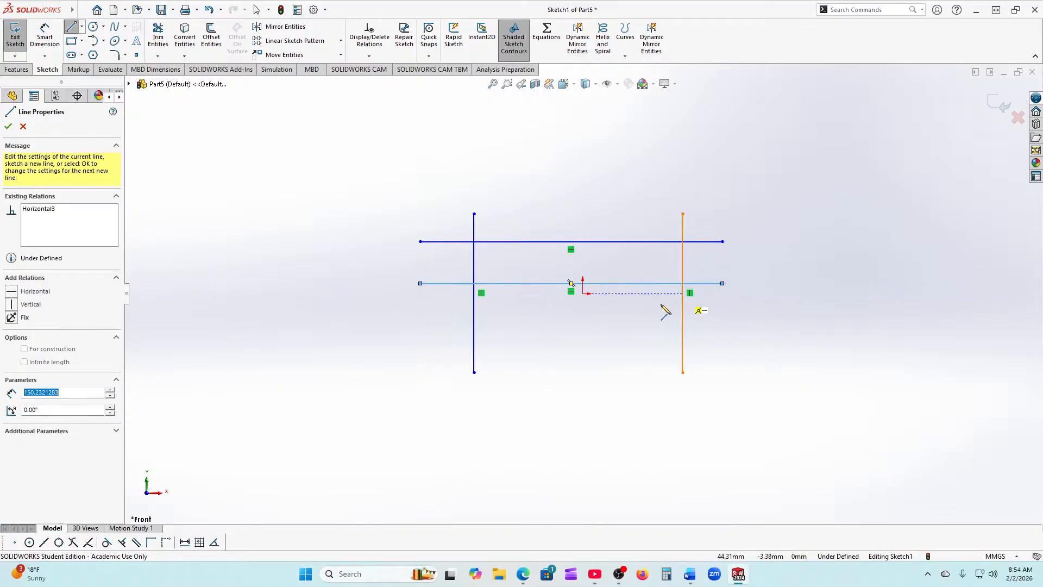
pyautogui.click(420, 323)
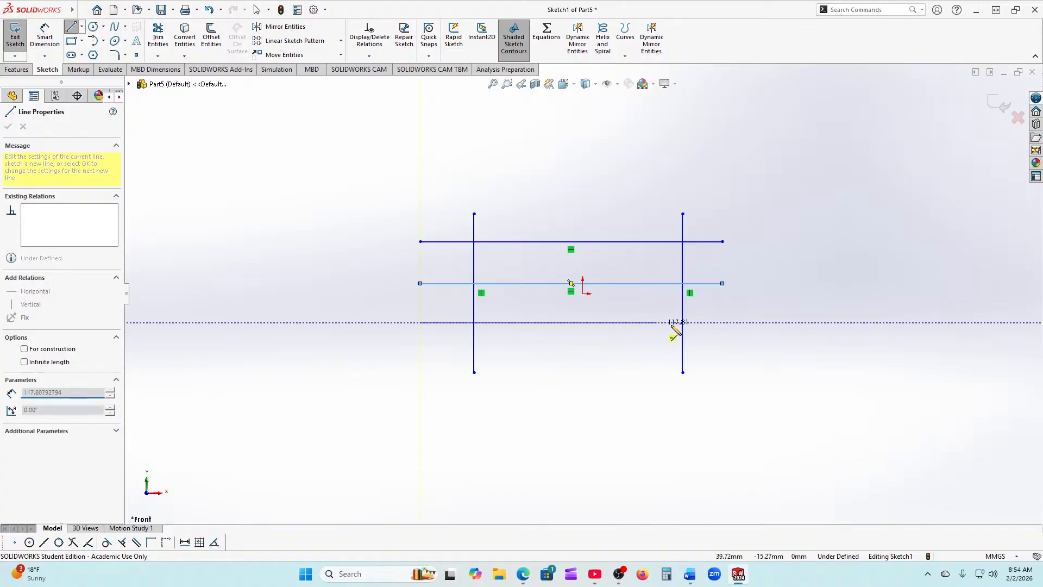
pyautogui.doubleClick(722, 322)
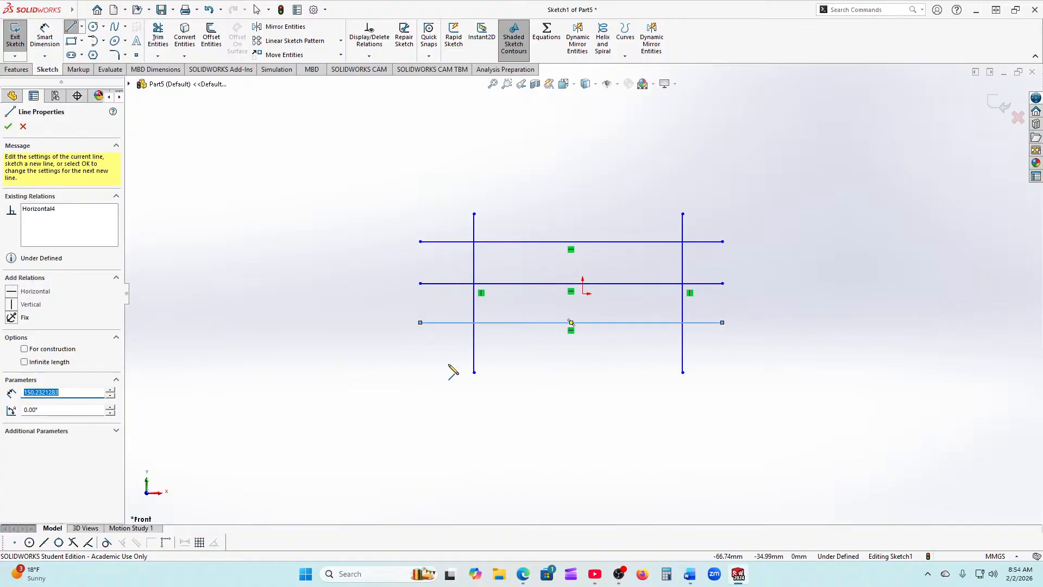
pyautogui.click(420, 353)
pyautogui.doubleClick(723, 353)
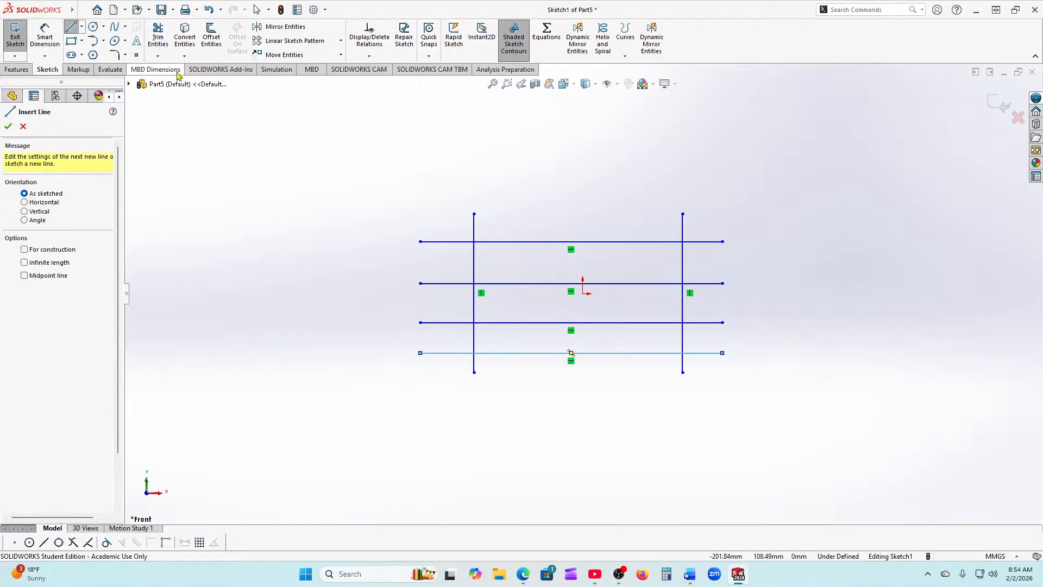
pyautogui.click(158, 37)
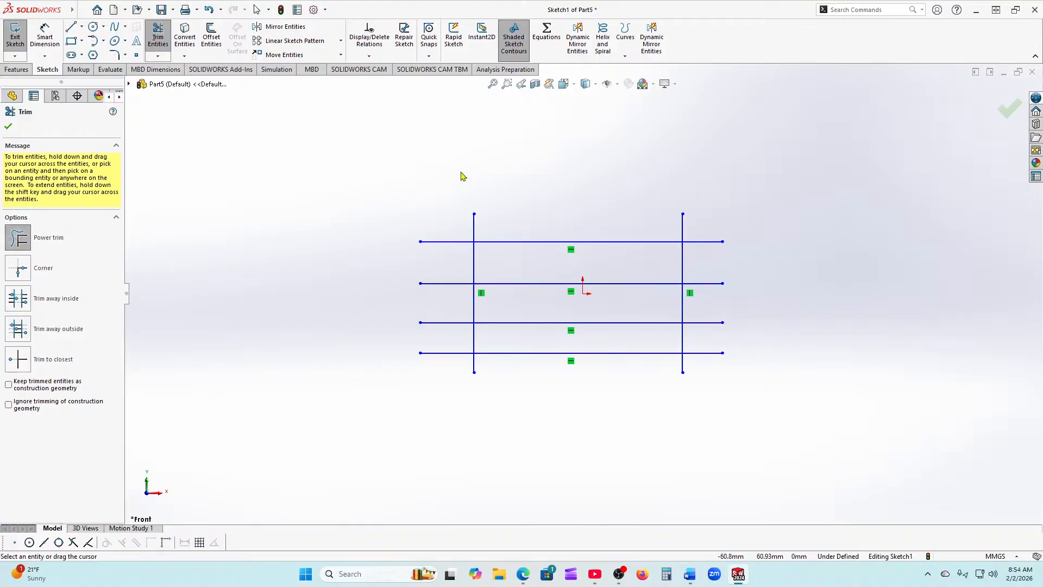
pyautogui.moveTo(455, 178)
pyautogui.mouseDown()
pyautogui.moveTo(455, 390)
pyautogui.moveTo(473, 402)
pyautogui.moveTo(612, 242)
pyautogui.moveTo(642, 226)
pyautogui.mouseUp()
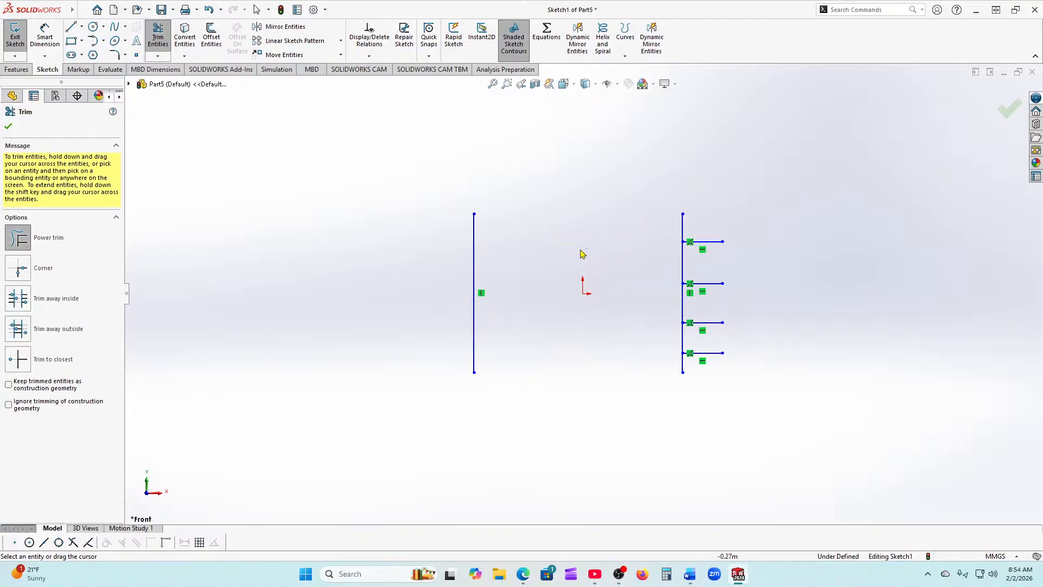
pyautogui.moveTo(492, 266); pyautogui.dragTo(284, 282)
pyautogui.click(8, 127)
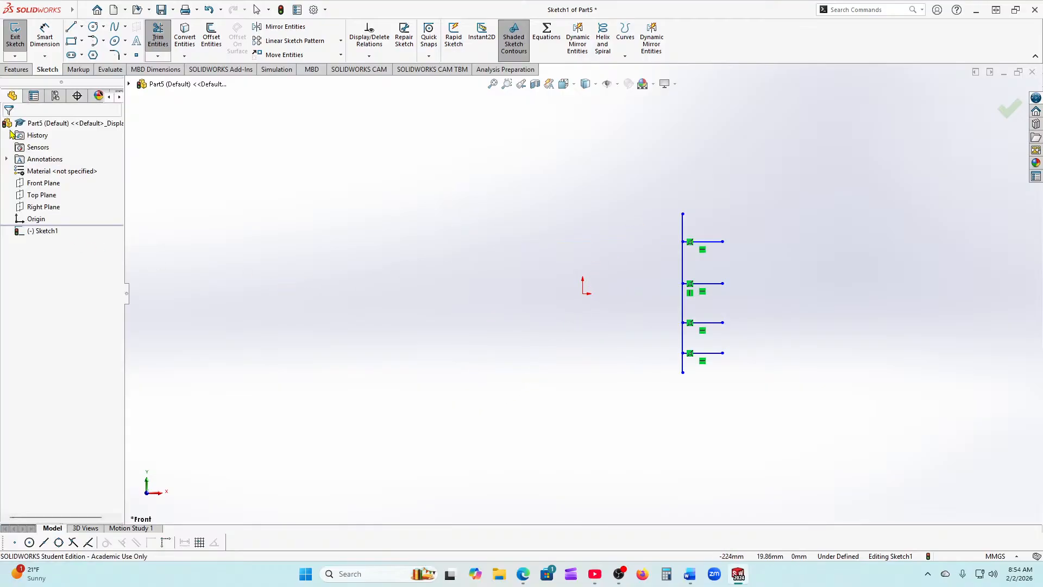
pyautogui.click(208, 10)
pyautogui.click(209, 9)
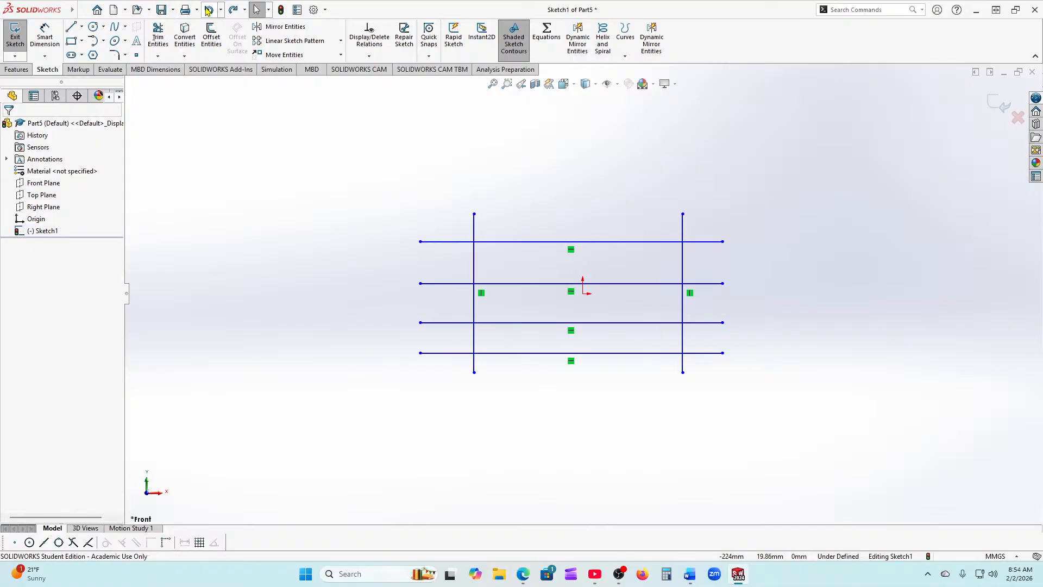
pyautogui.click(158, 37)
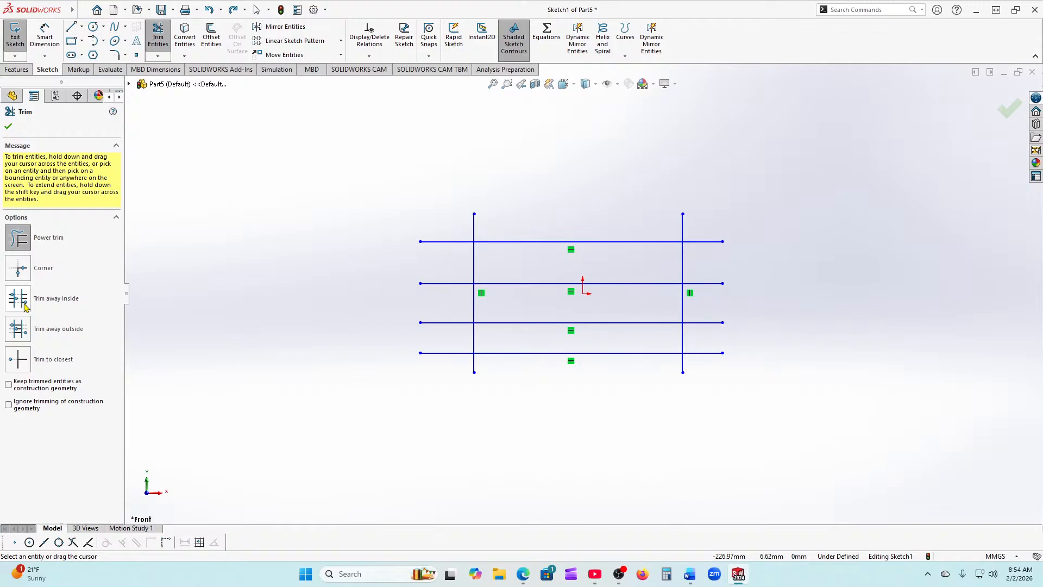
pyautogui.click(25, 307)
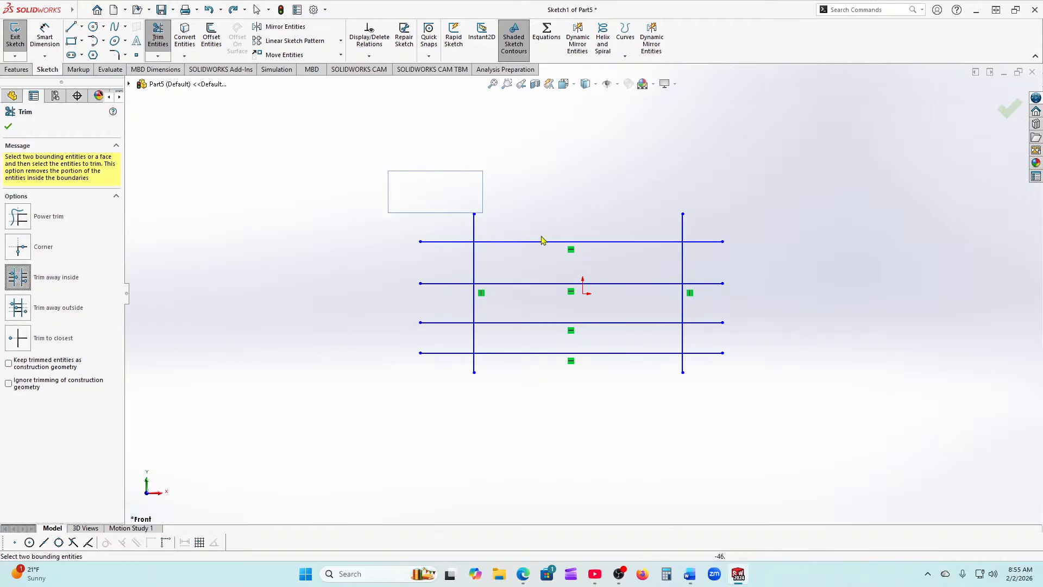
pyautogui.click(474, 254)
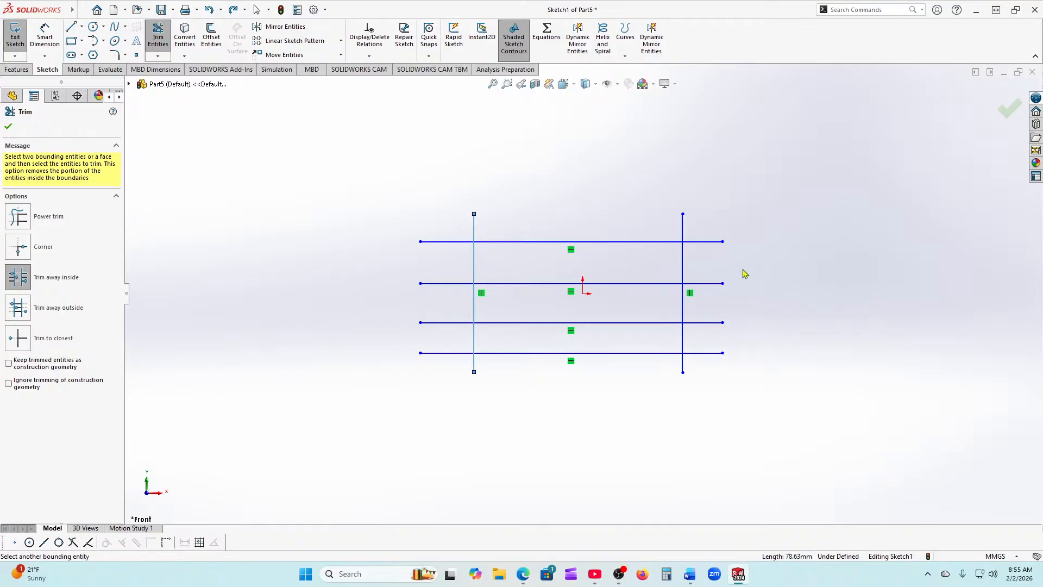
pyautogui.click(684, 267)
pyautogui.click(658, 242)
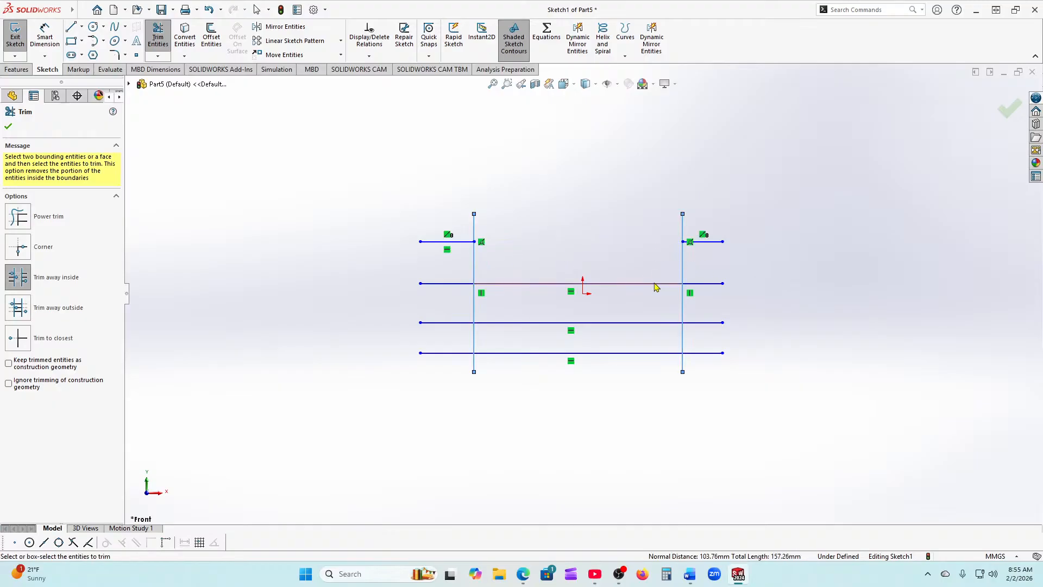
pyautogui.click(655, 284)
pyautogui.click(651, 322)
pyautogui.click(648, 353)
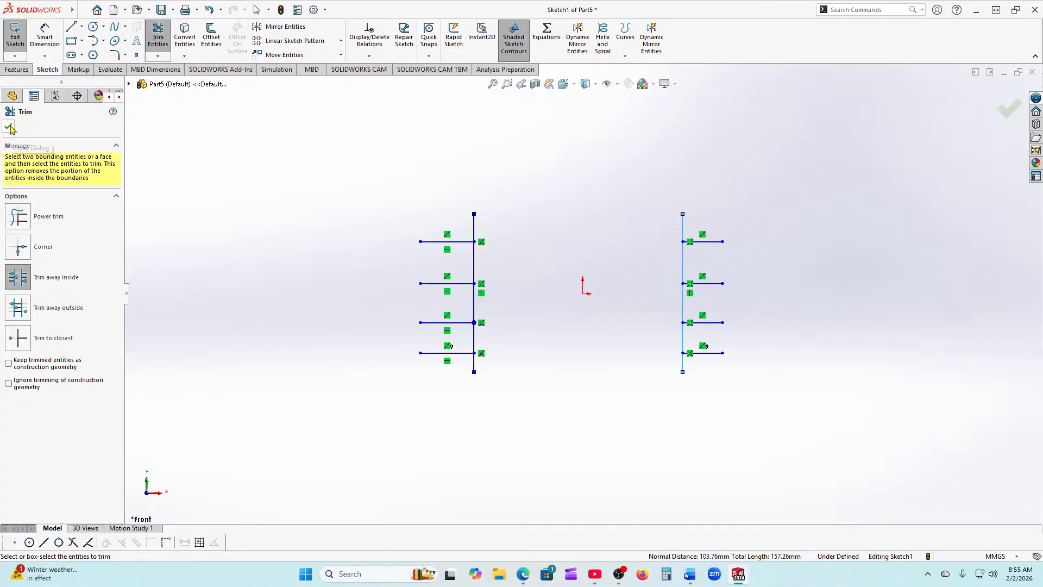
pyautogui.click(10, 128)
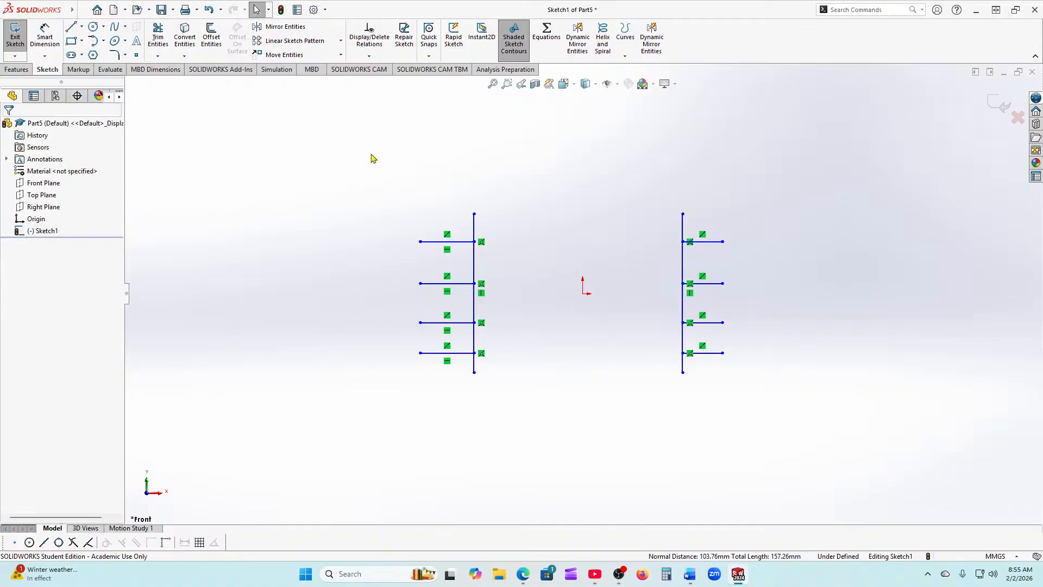
pyautogui.click(207, 10)
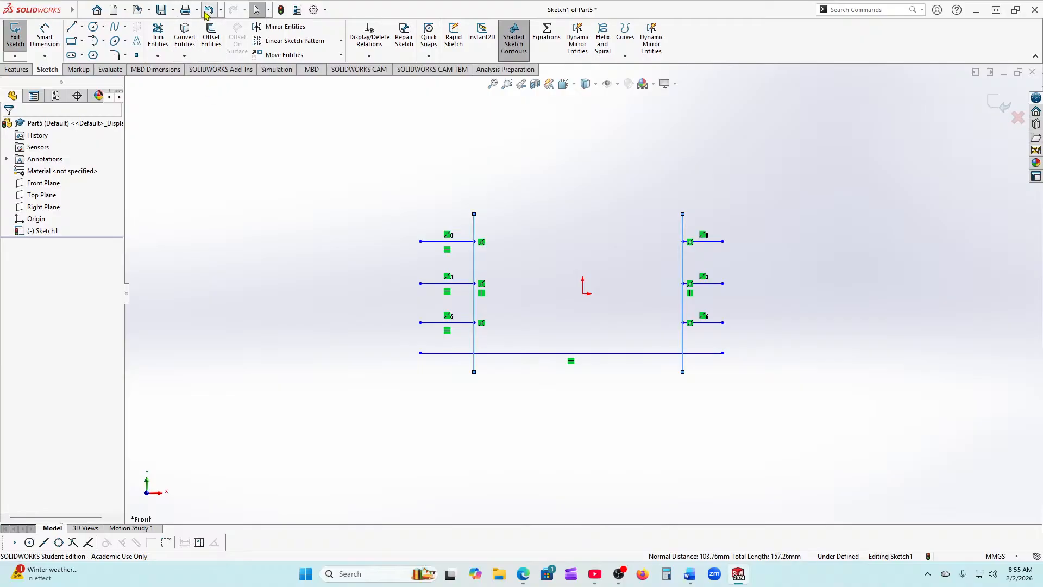
pyautogui.click(207, 10)
pyautogui.click(207, 11)
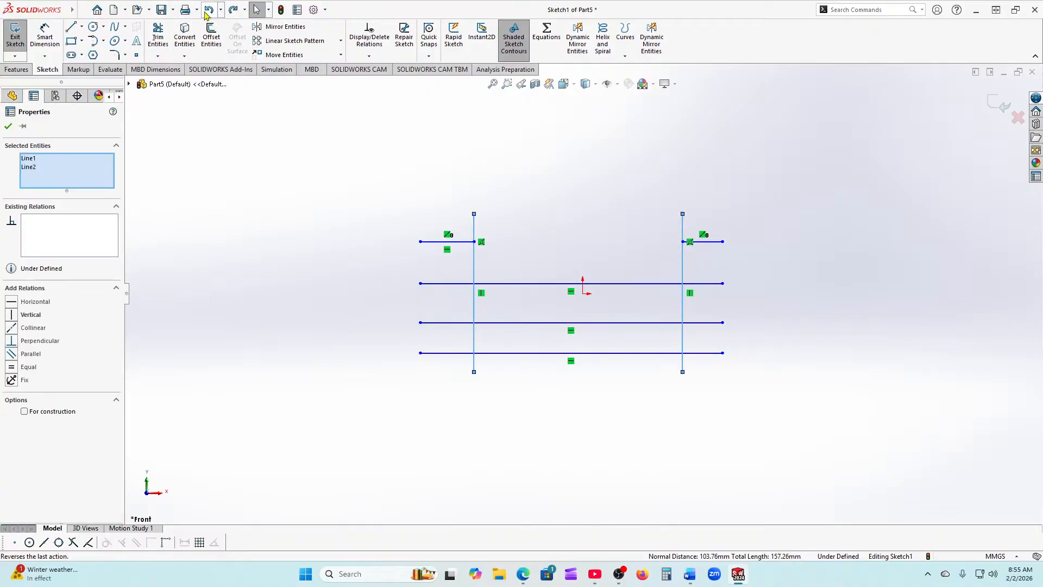
pyautogui.click(207, 10)
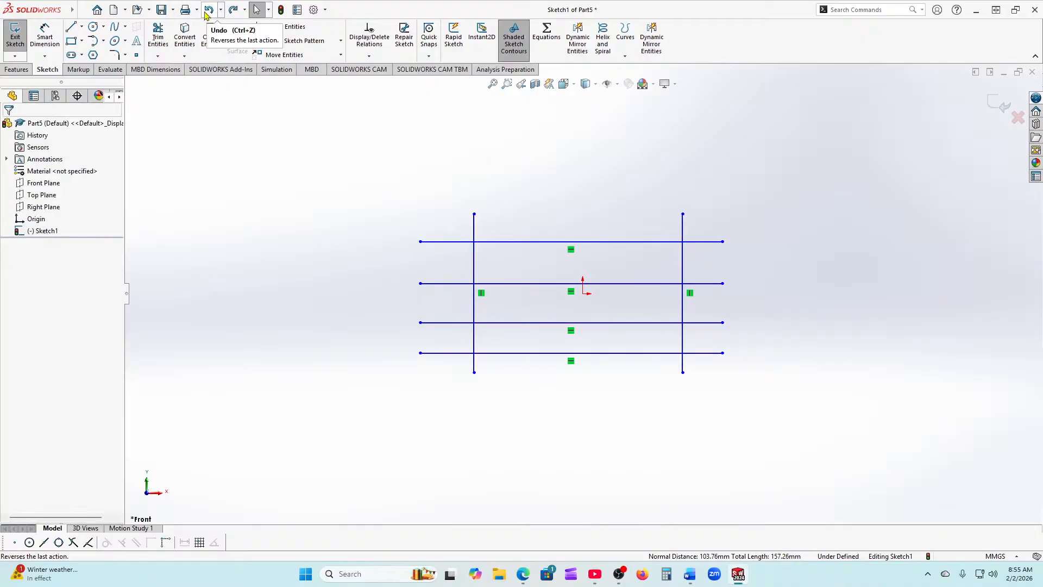
pyautogui.click(168, 36)
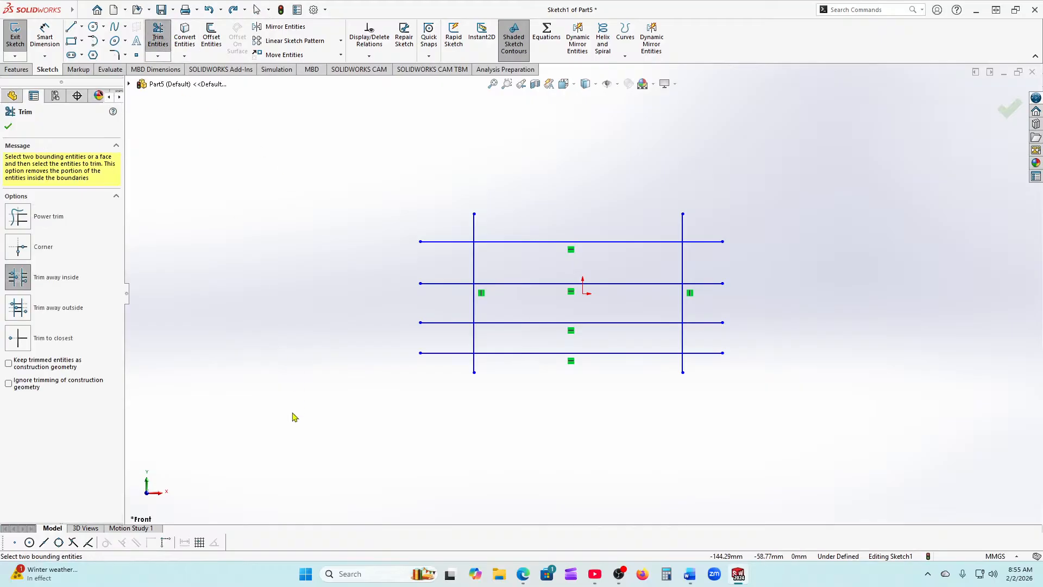
pyautogui.click(24, 314)
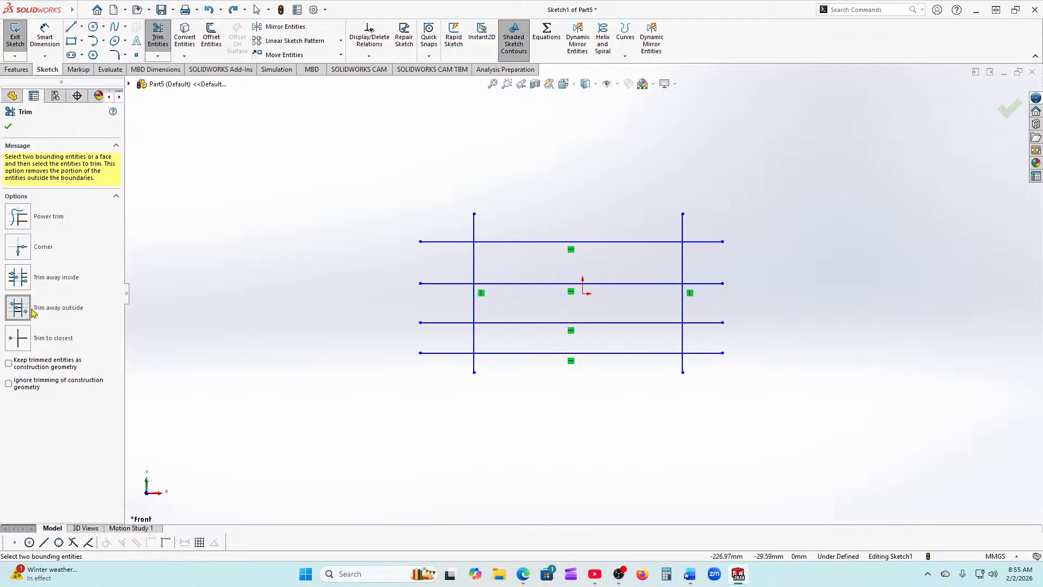
pyautogui.click(472, 260)
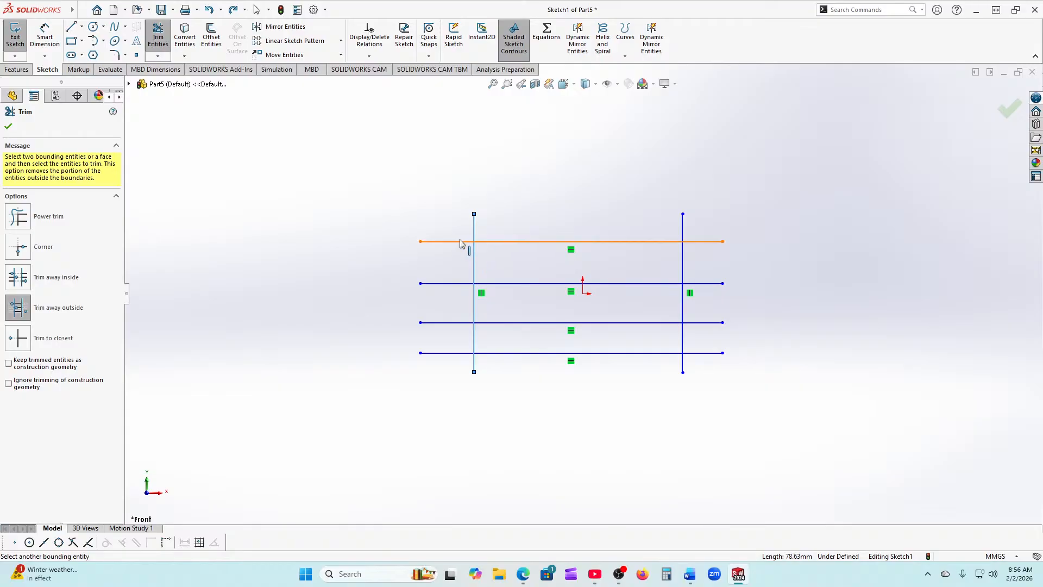
pyautogui.click(460, 241)
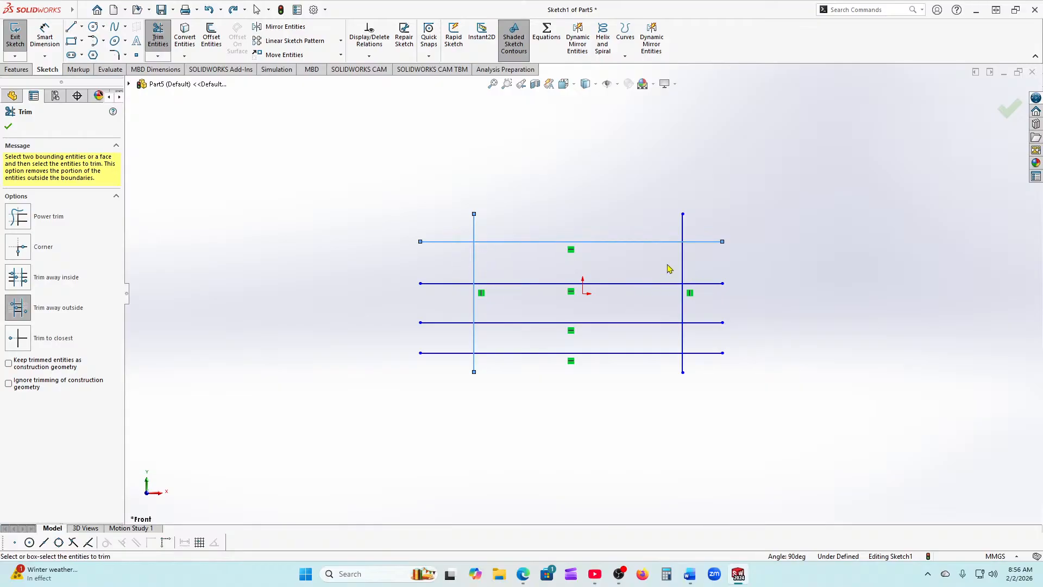
pyautogui.rightClick(362, 237)
pyautogui.click(253, 222)
pyautogui.click(9, 126)
pyautogui.click(157, 41)
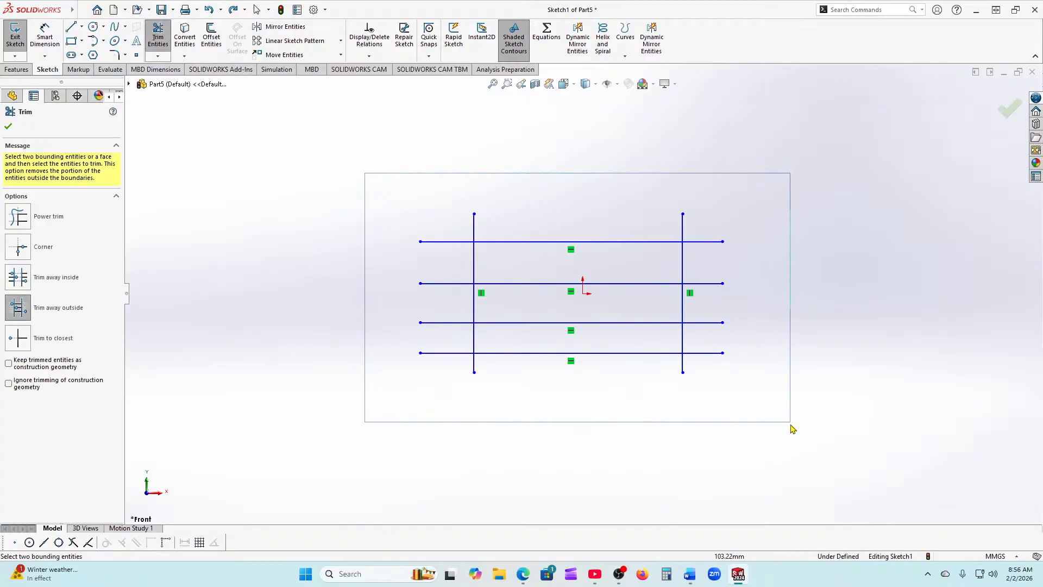
pyautogui.click(684, 348)
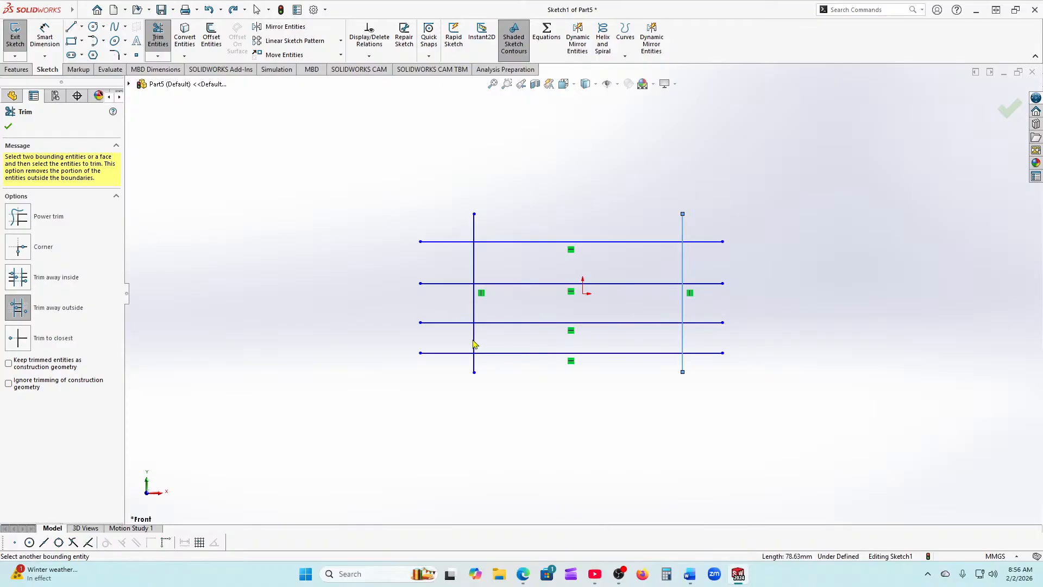
pyautogui.click(475, 342)
pyautogui.click(462, 242)
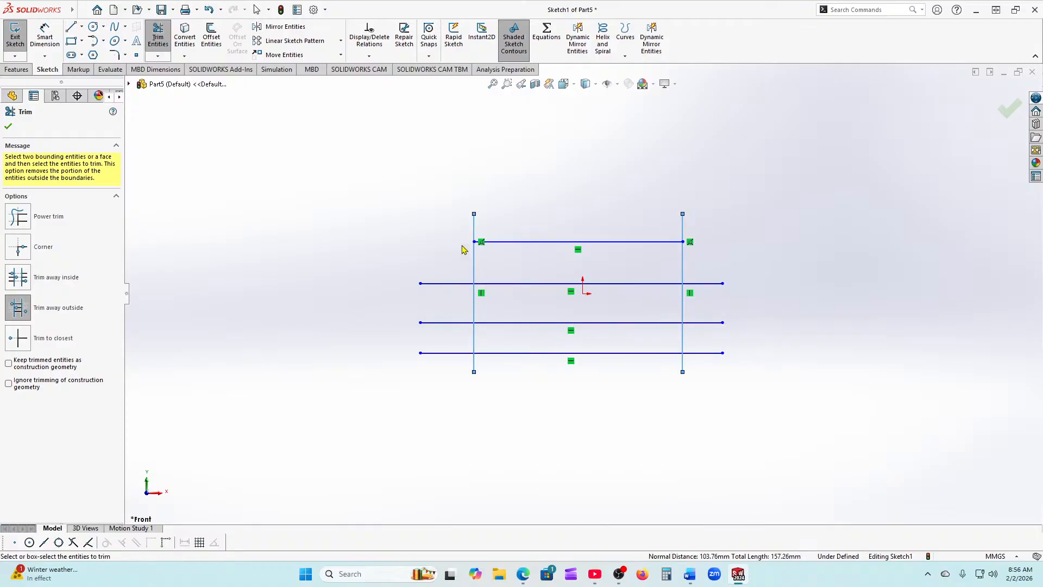
pyautogui.click(454, 283)
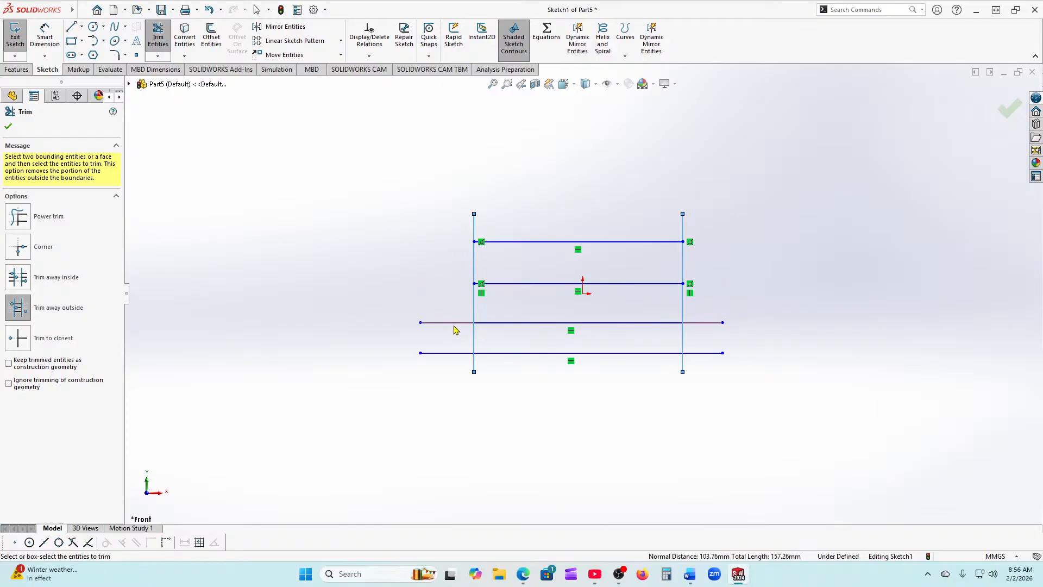
pyautogui.click(455, 324)
pyautogui.click(456, 353)
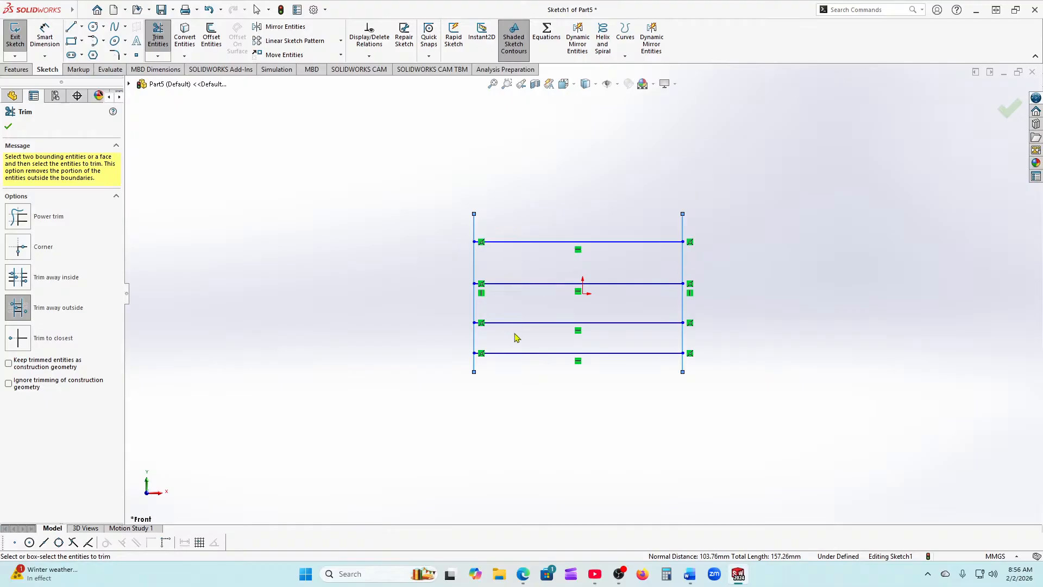
pyautogui.click(9, 128)
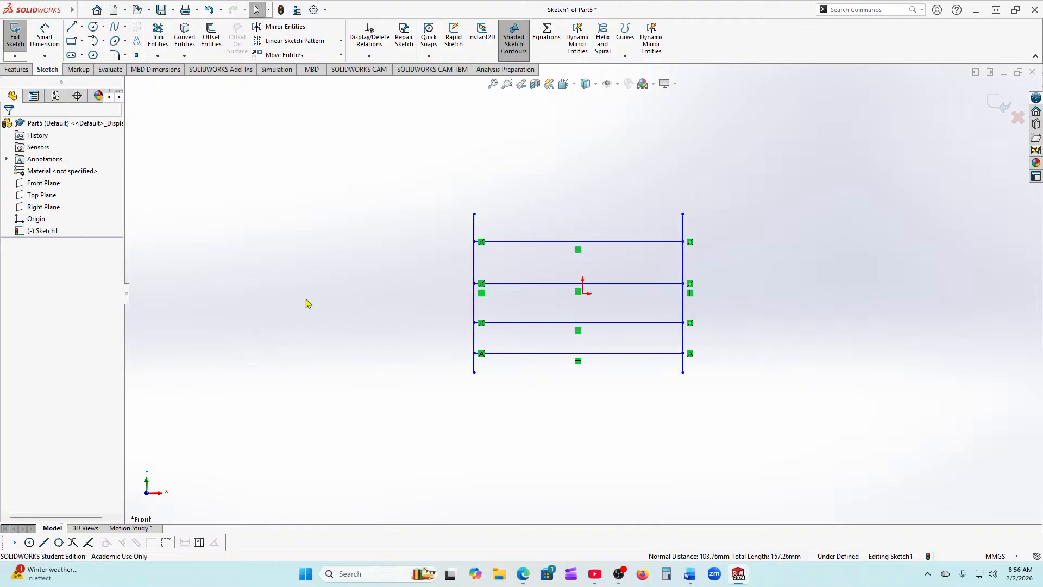
pyautogui.click(208, 11)
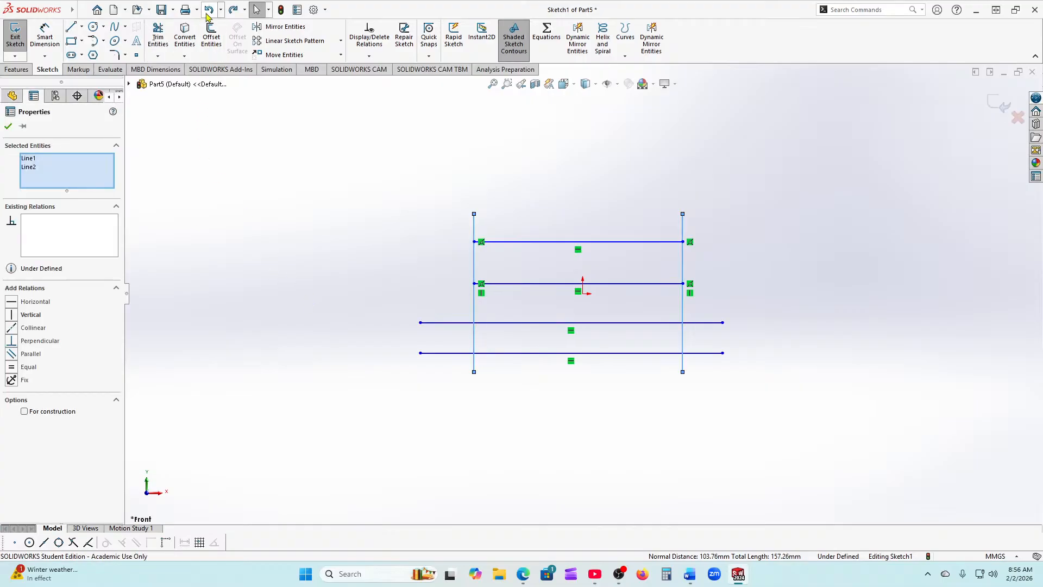
pyautogui.click(208, 11)
pyautogui.click(209, 10)
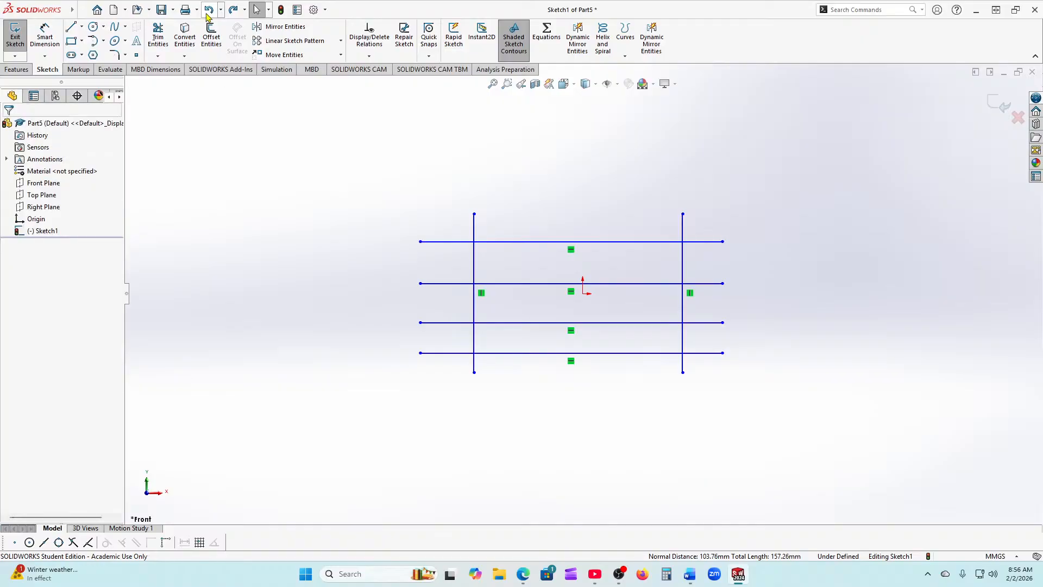
# Step: Trim the top line's middle, three line overhangs and both vertical spans between the middle lines
pyautogui.click(158, 48)
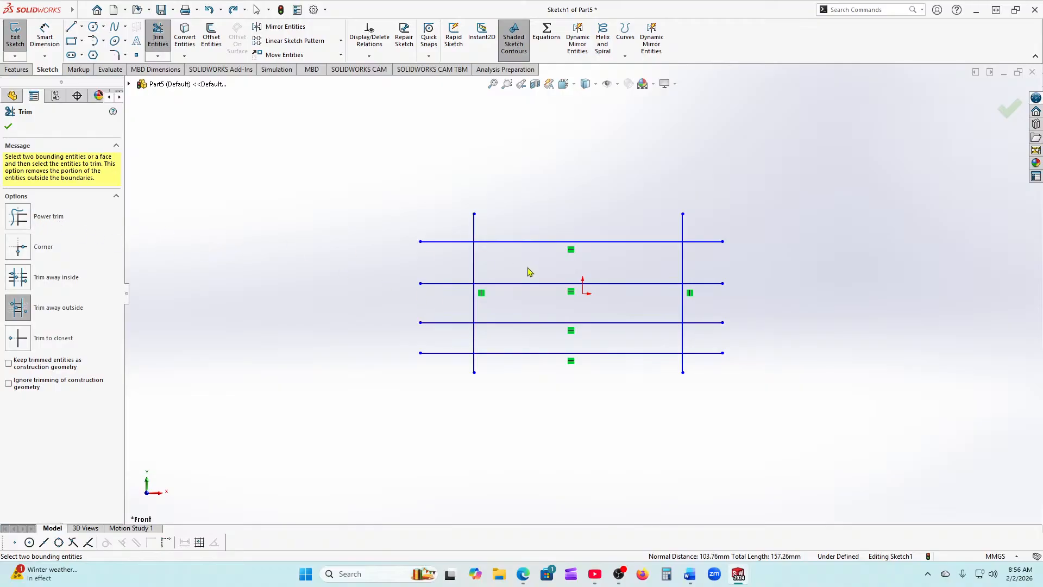
pyautogui.click(628, 242)
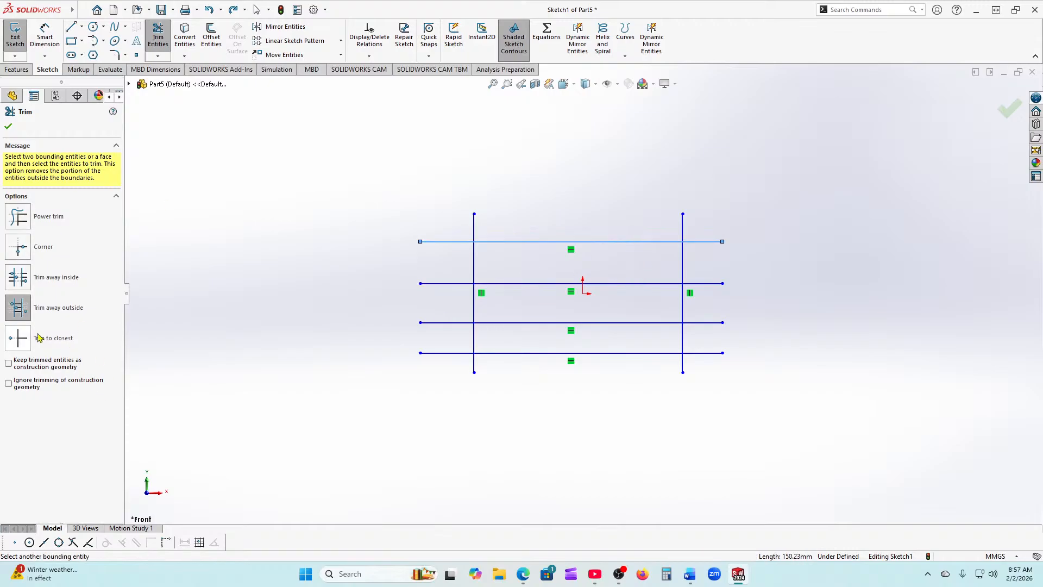
pyautogui.press('Escape')
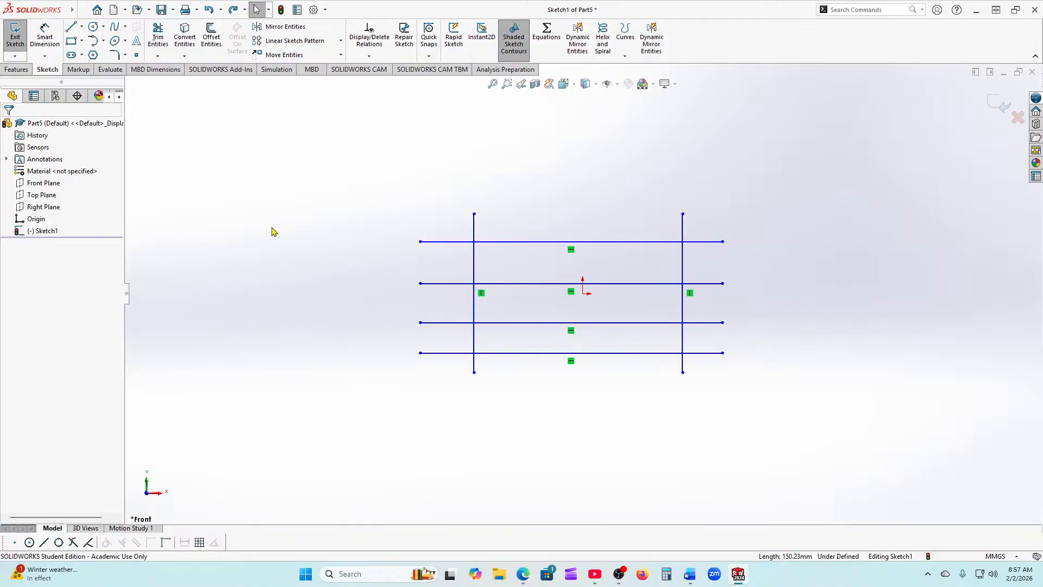
pyautogui.click(157, 36)
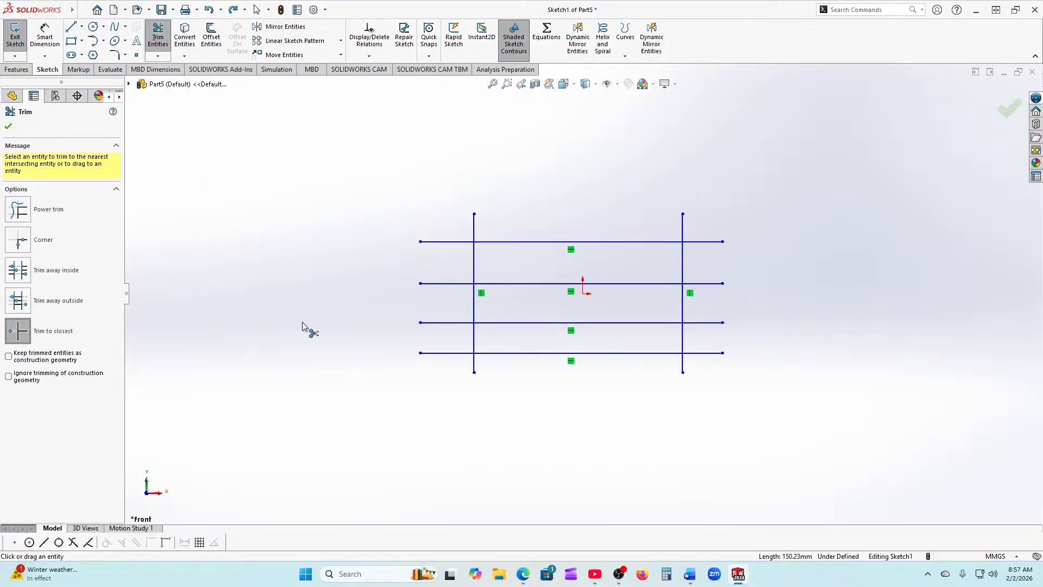
pyautogui.click(542, 242)
pyautogui.click(440, 288)
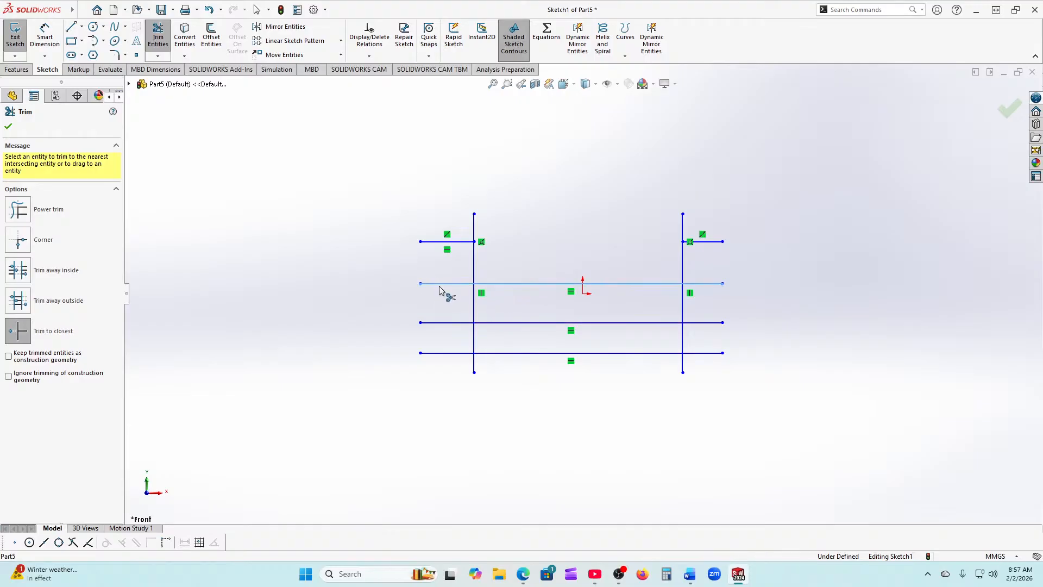
pyautogui.click(705, 324)
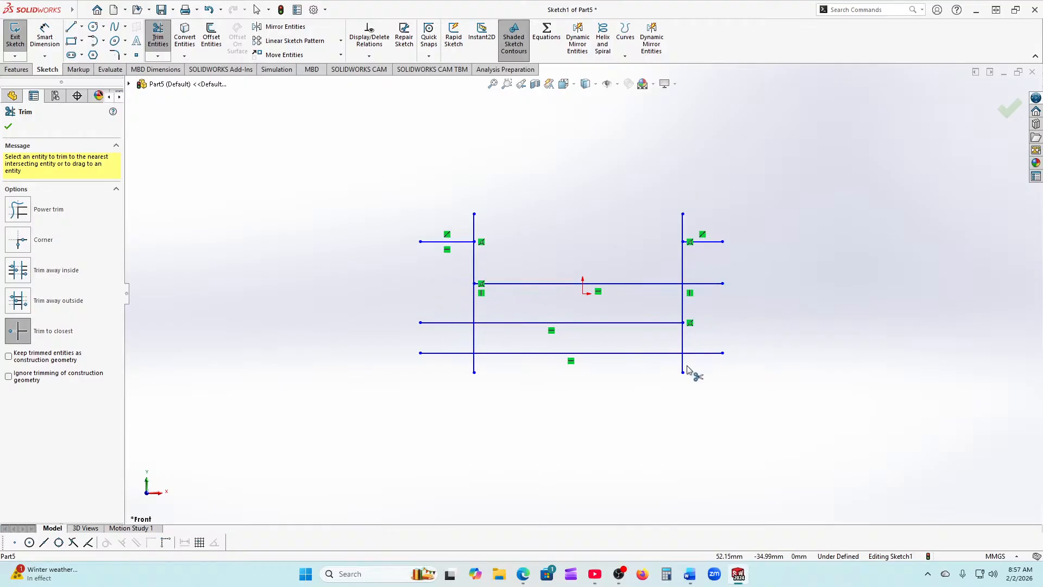
pyautogui.click(708, 354)
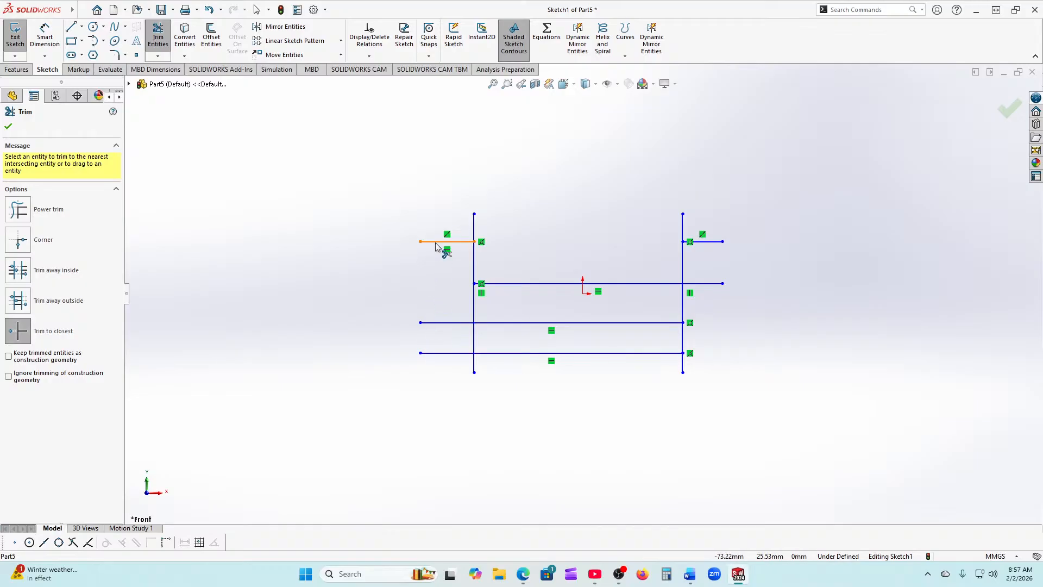
pyautogui.click(475, 308)
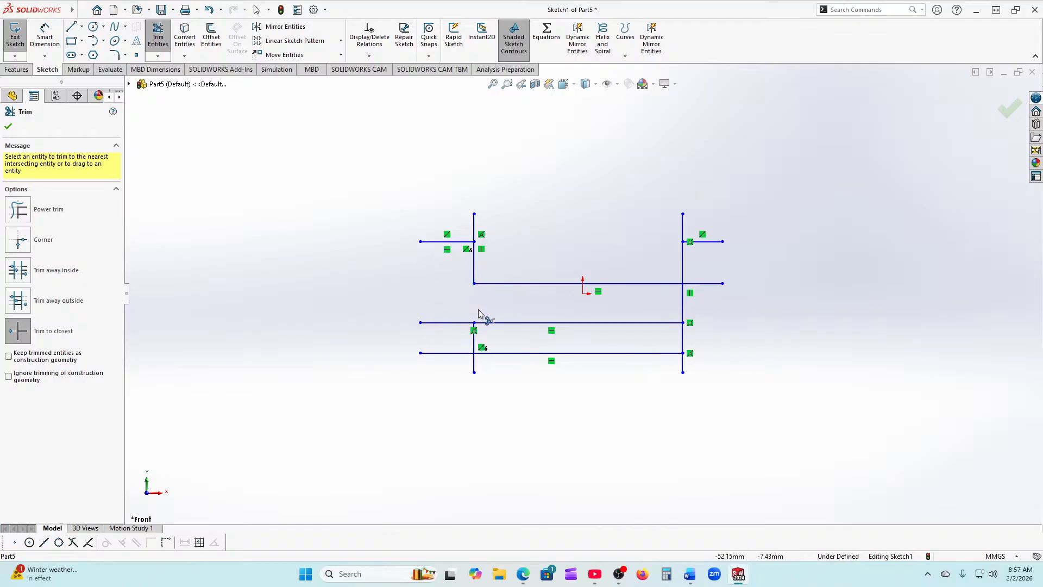
pyautogui.click(682, 308)
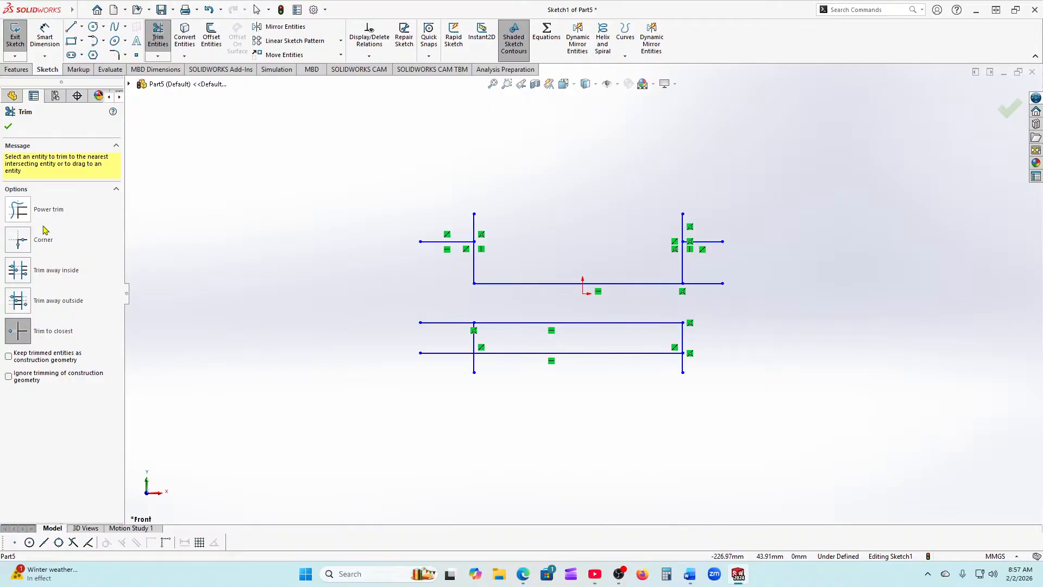
pyautogui.click(7, 129)
# Step: Delete the trimmed grid and draw four connected lines from the origin with slanted top and right sides
pyautogui.moveTo(376, 160); pyautogui.dragTo(832, 474)
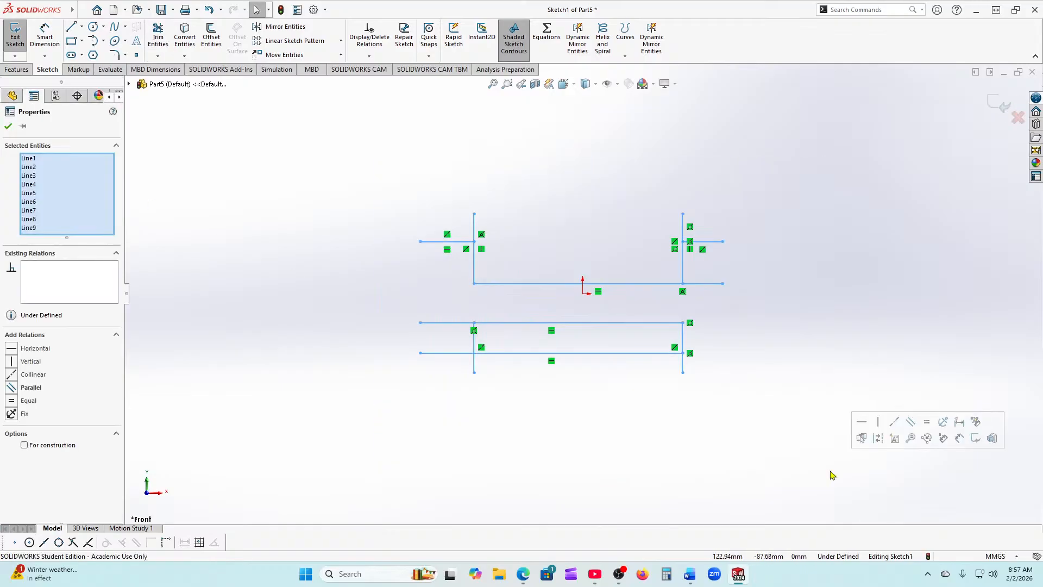
pyautogui.press('Delete')
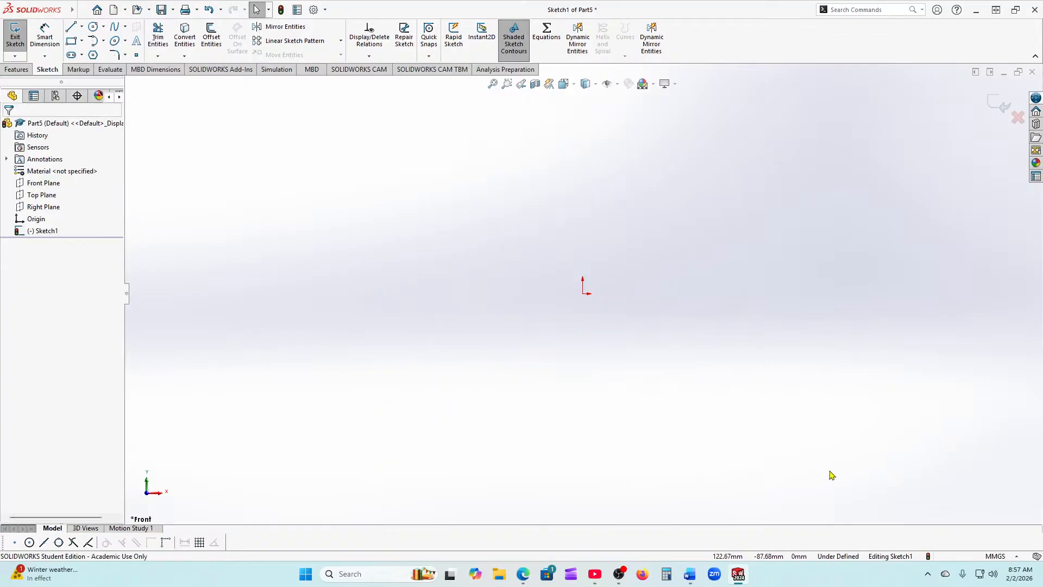
pyautogui.click(70, 27)
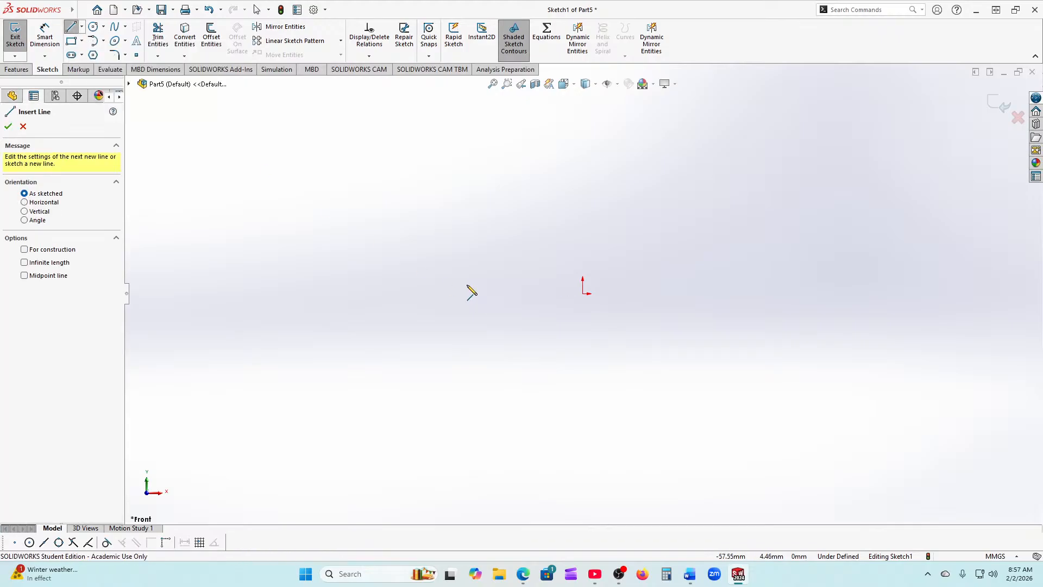
pyautogui.click(700, 157)
pyautogui.click(583, 236)
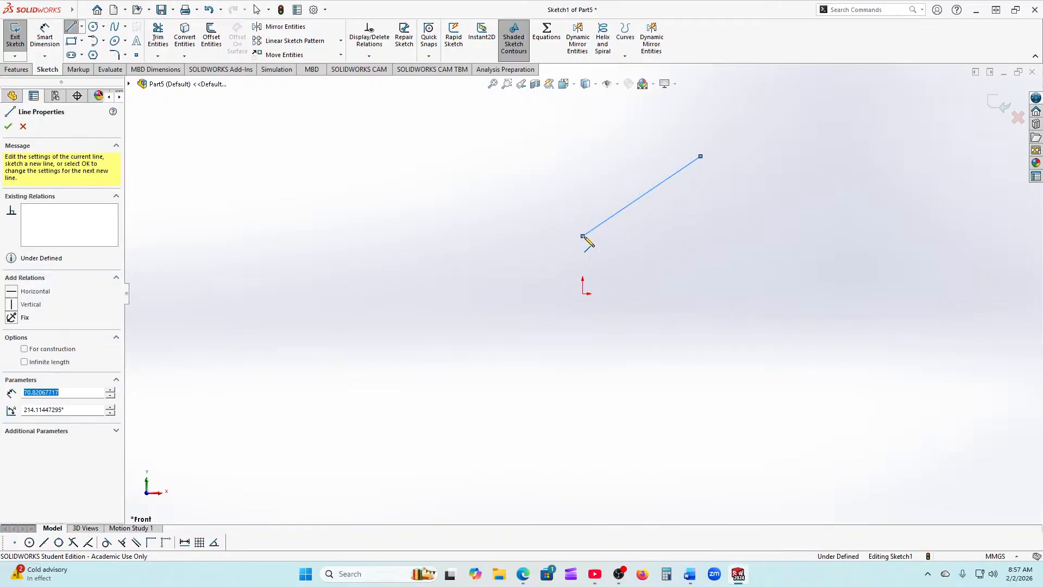
pyautogui.click(582, 294)
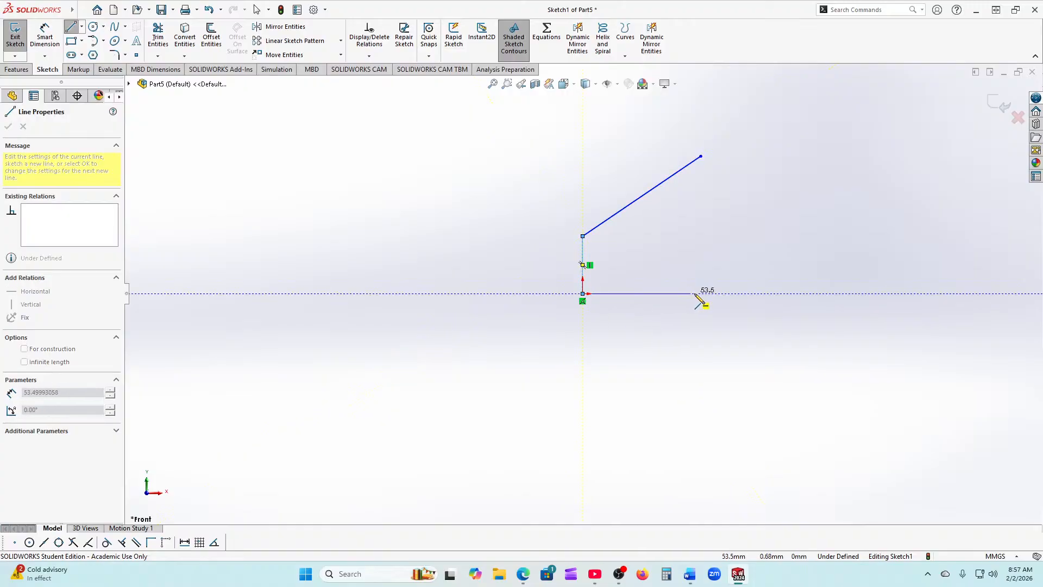
pyautogui.click(691, 294)
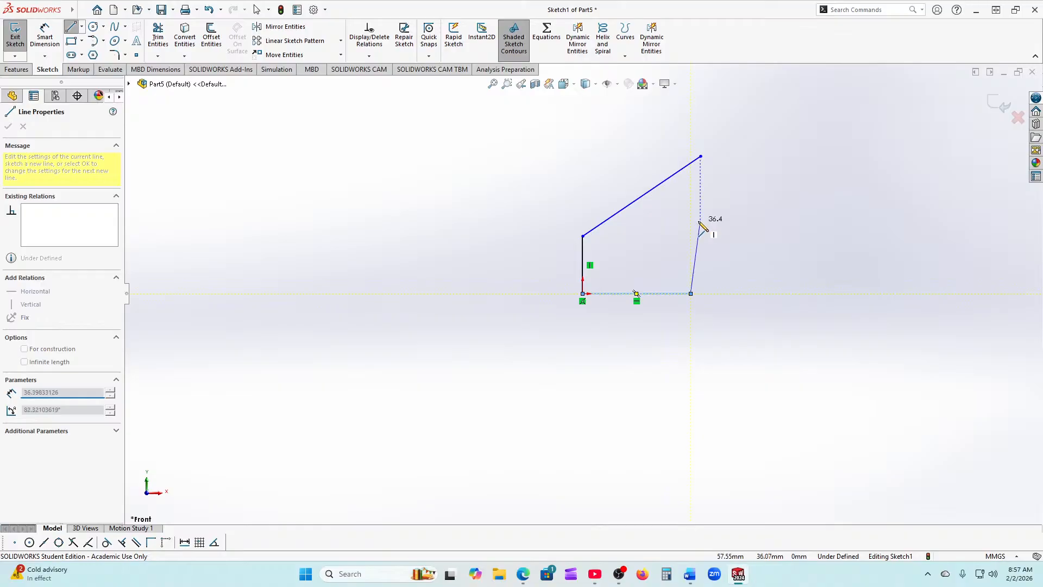
pyautogui.click(709, 216)
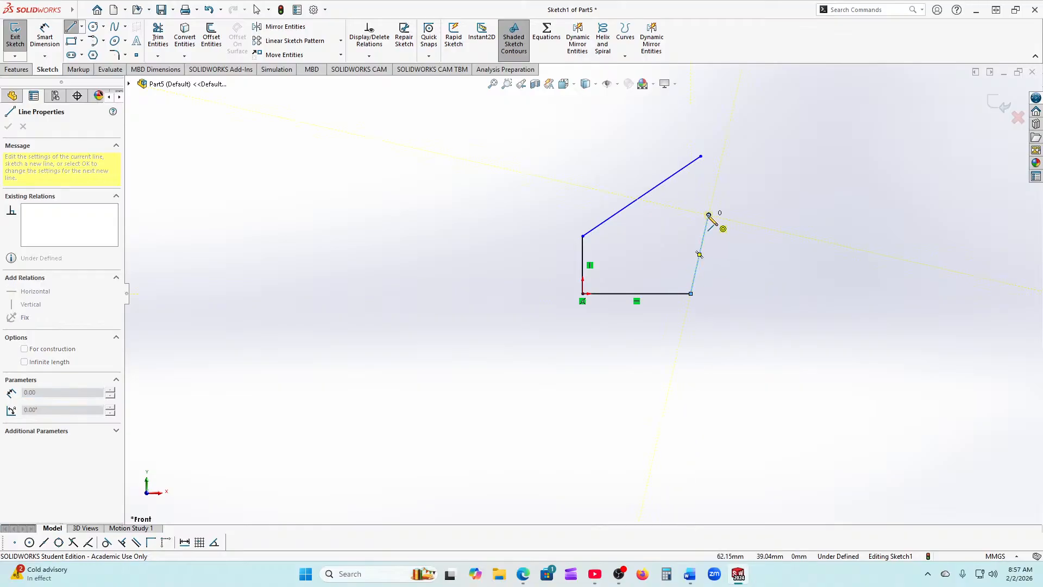
pyautogui.rightClick(709, 222)
pyautogui.click(746, 245)
pyautogui.press('Escape')
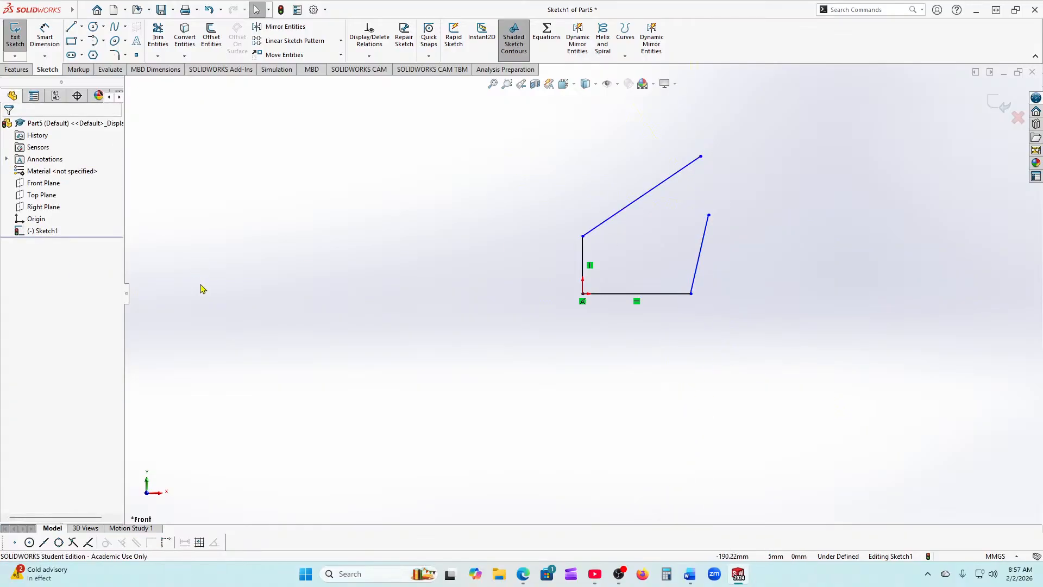
# Step: Corner-trim the slanted top line and right line so the outline closes into a shaded region
pyautogui.click(157, 37)
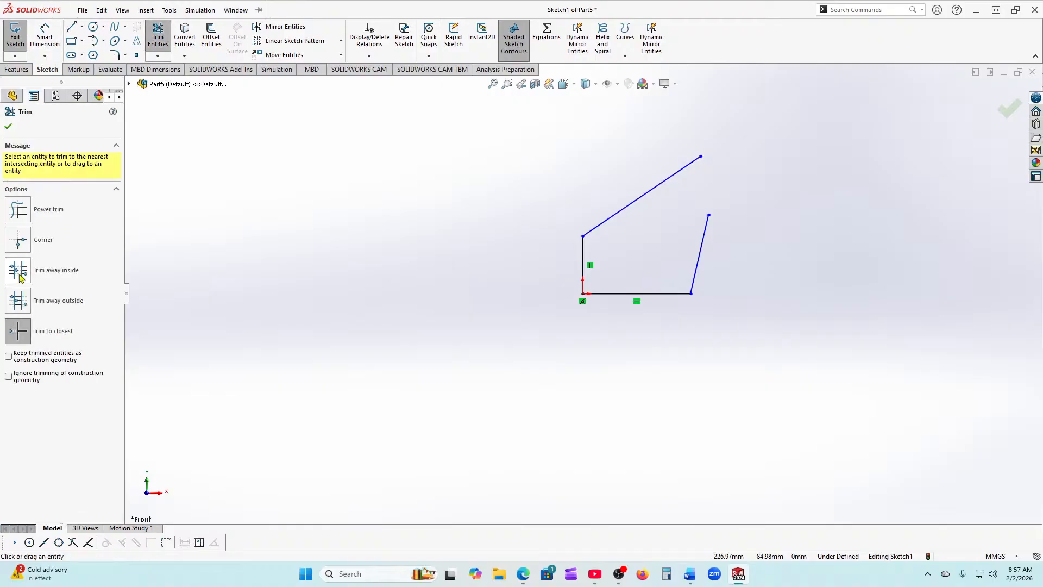
pyautogui.click(18, 239)
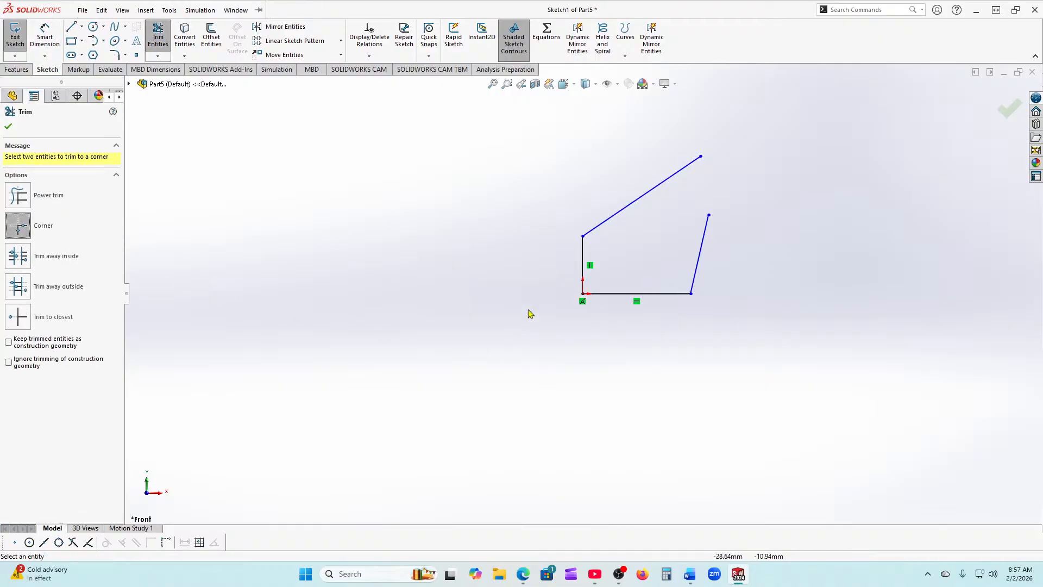
pyautogui.click(637, 213)
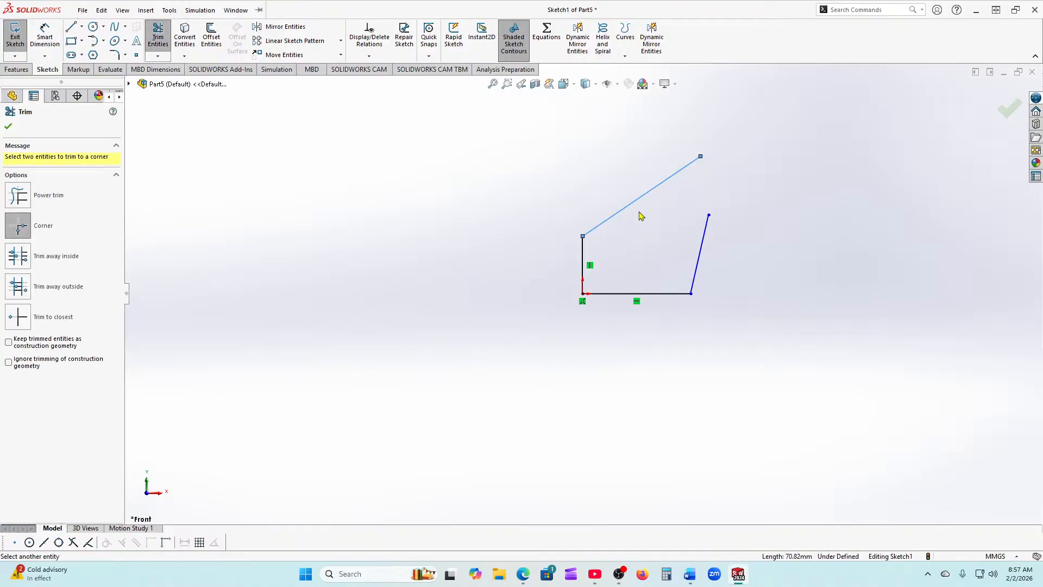
pyautogui.click(700, 264)
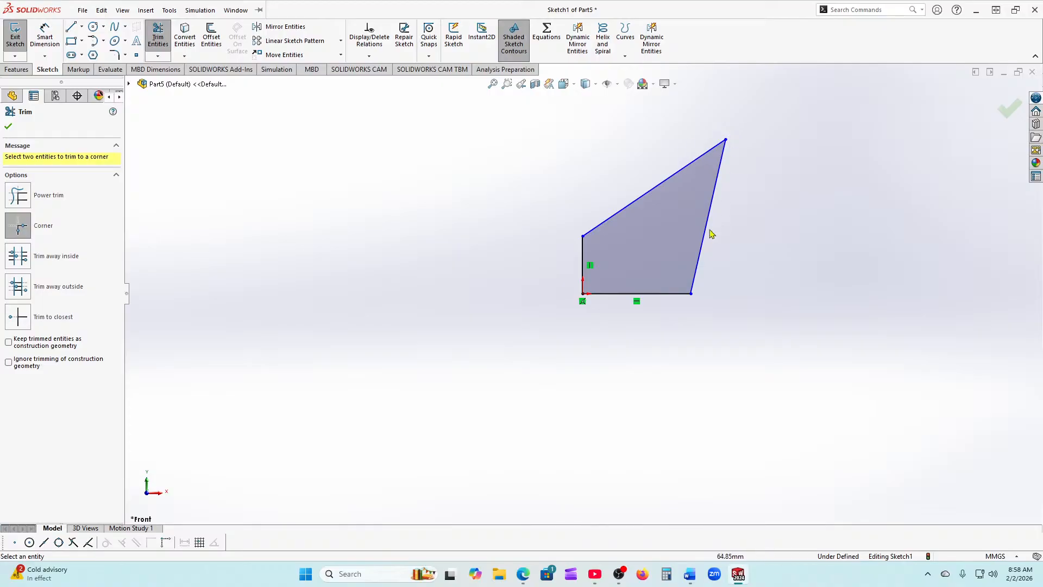
pyautogui.click(10, 127)
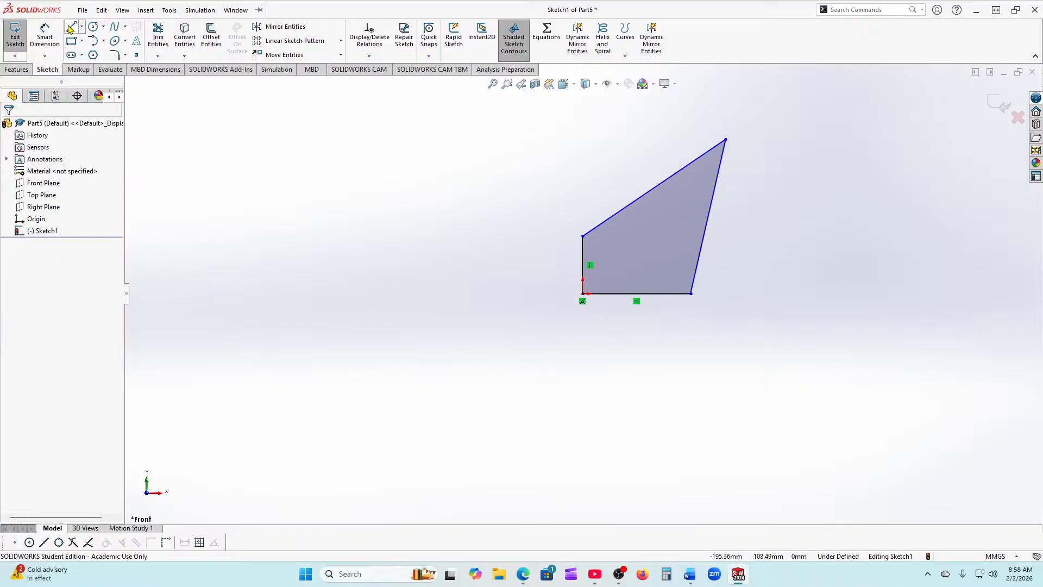
# Step: Undo the corner trim and extend the steep line and long diagonal so they cross
pyautogui.click(199, 10)
pyautogui.click(482, 199)
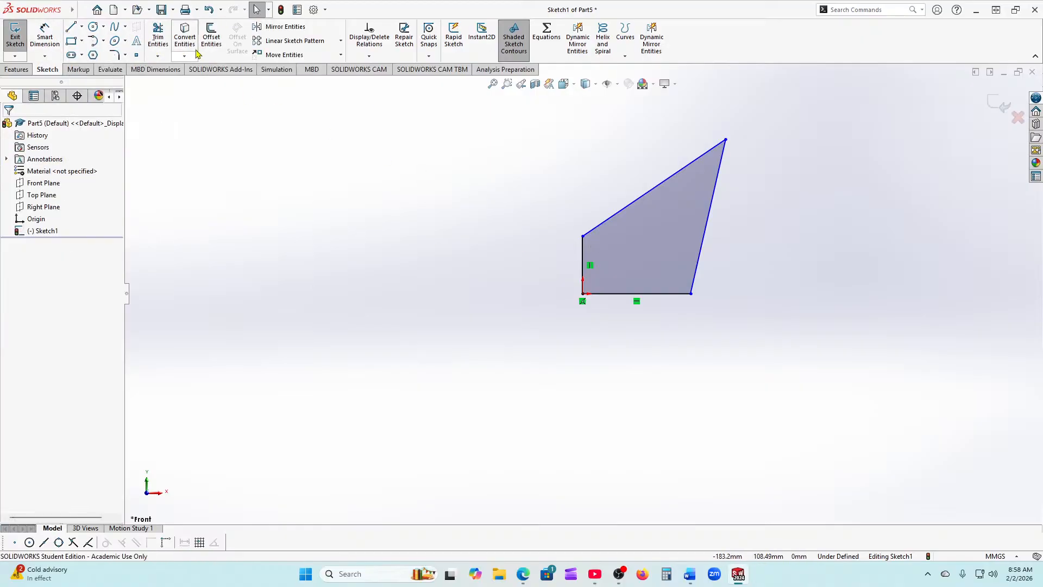
pyautogui.click(210, 9)
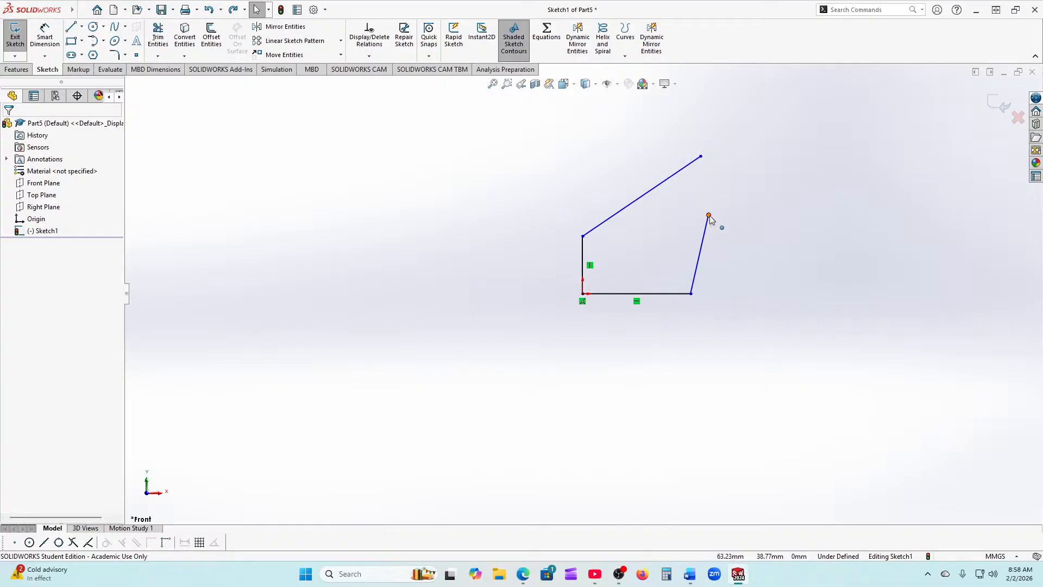
pyautogui.moveTo(709, 215); pyautogui.dragTo(733, 100)
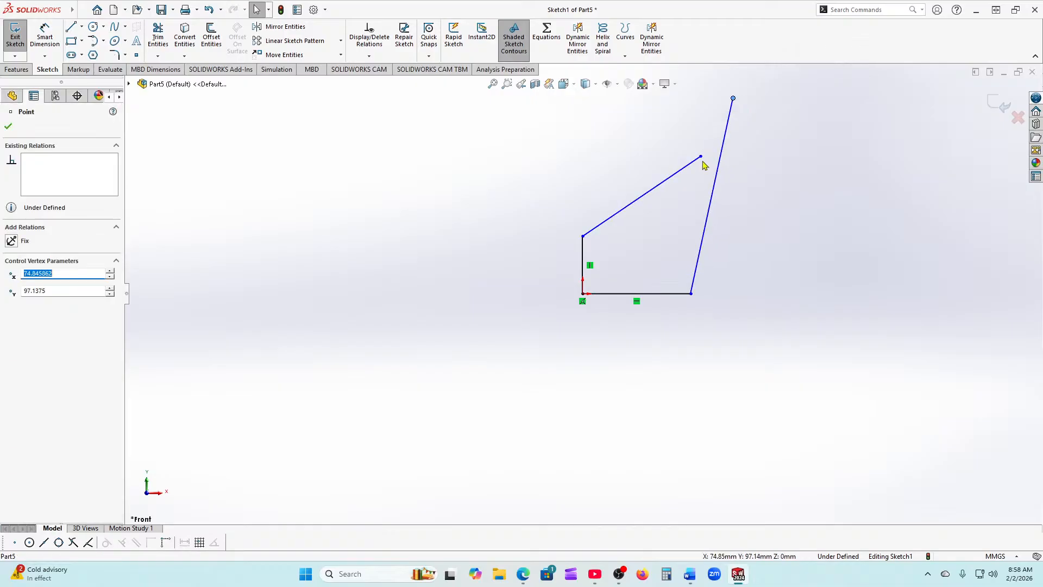
pyautogui.moveTo(701, 158); pyautogui.dragTo(767, 122)
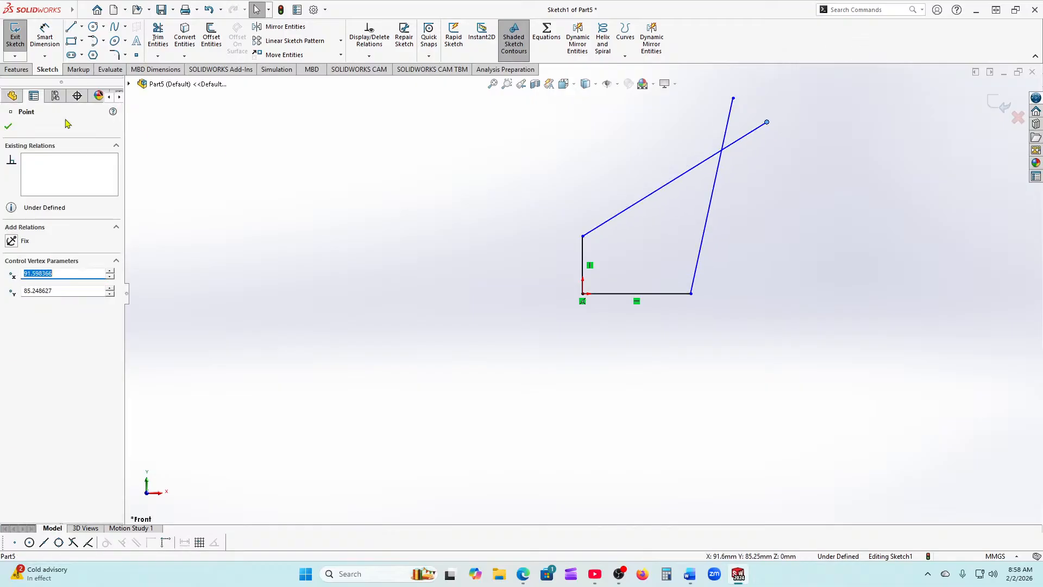
pyautogui.click(8, 128)
# Step: Trim the steep line and long diagonal to a shared corner, closing the quadrilateral
pyautogui.click(157, 37)
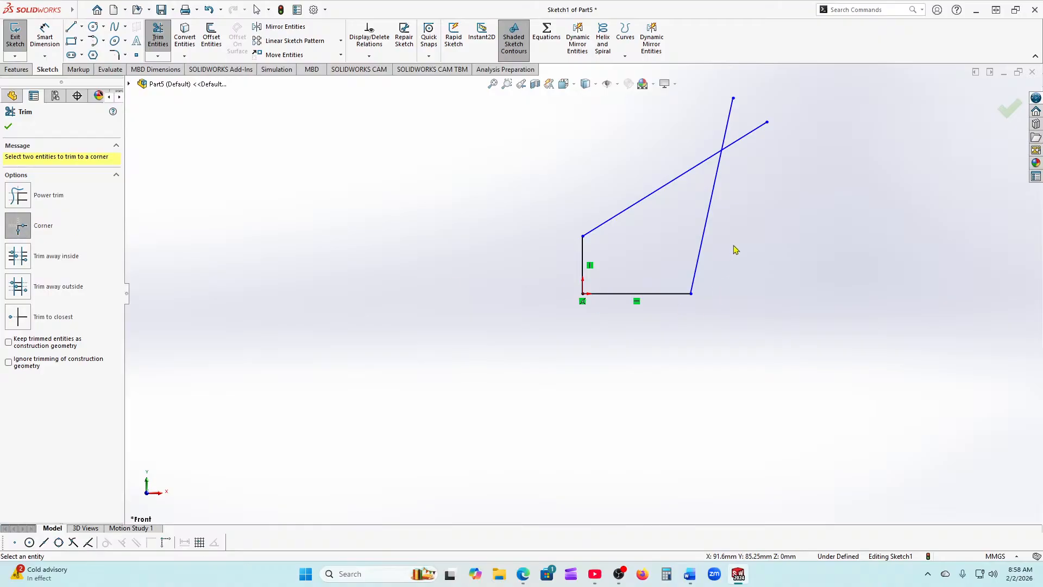
pyautogui.click(706, 221)
pyautogui.click(687, 173)
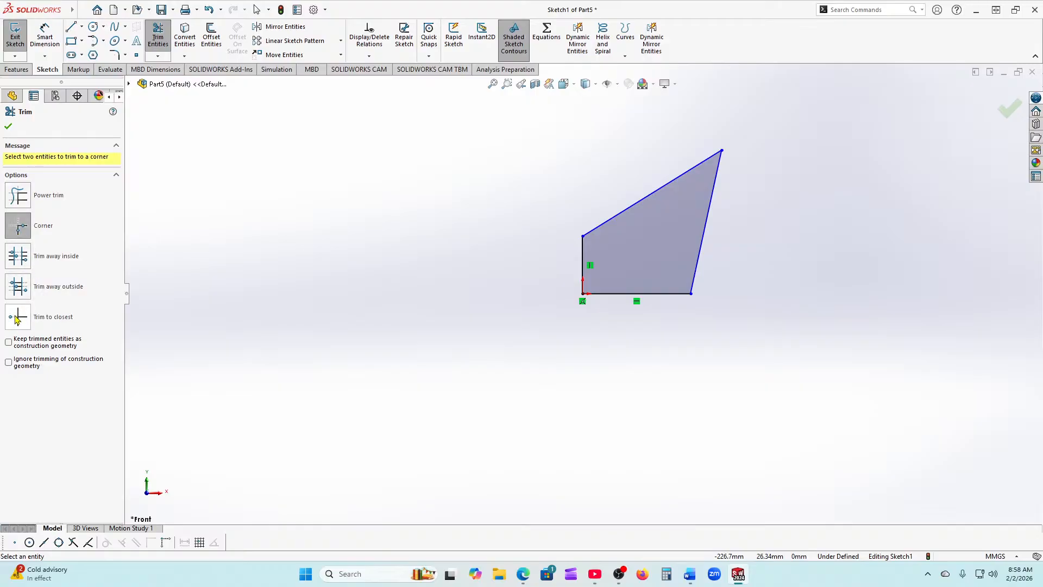
pyautogui.click(7, 128)
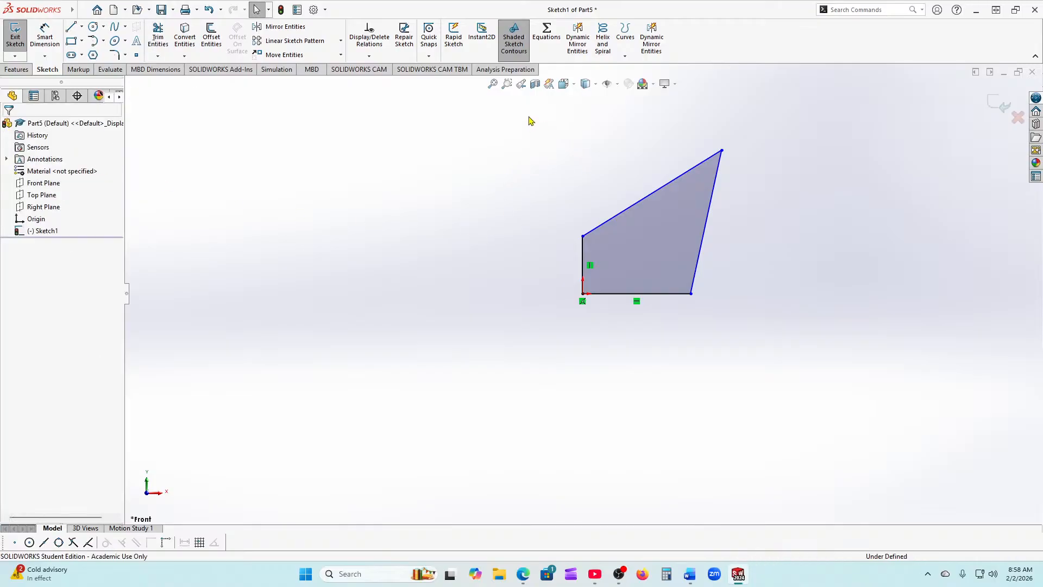
# Step: Delete the quadrilateral and draw a corner rectangle about 81.87 by 78.76 mm from the origin
pyautogui.moveTo(531, 121); pyautogui.dragTo(789, 391)
pyautogui.press('Delete')
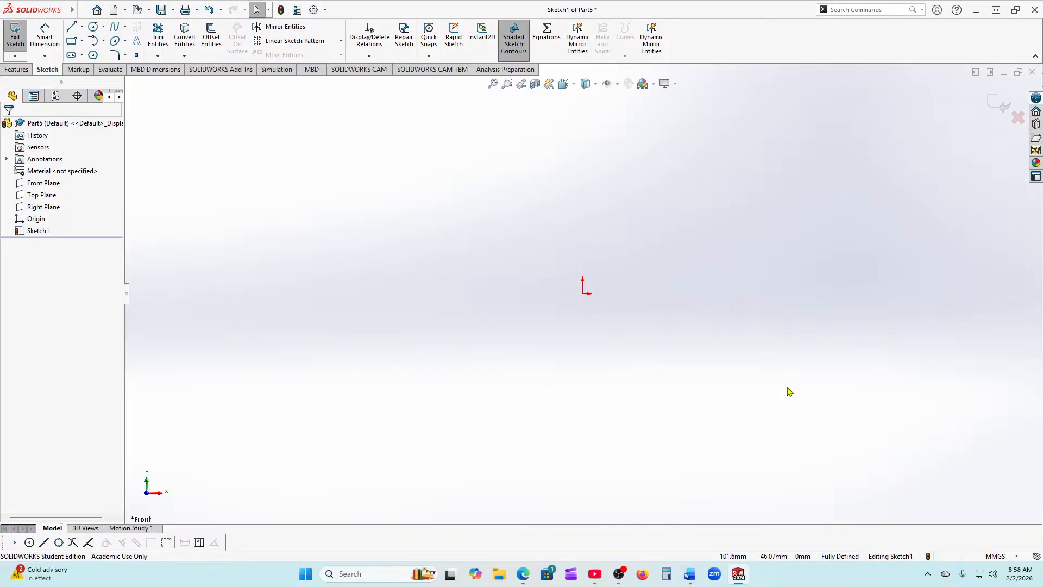
pyautogui.click(72, 41)
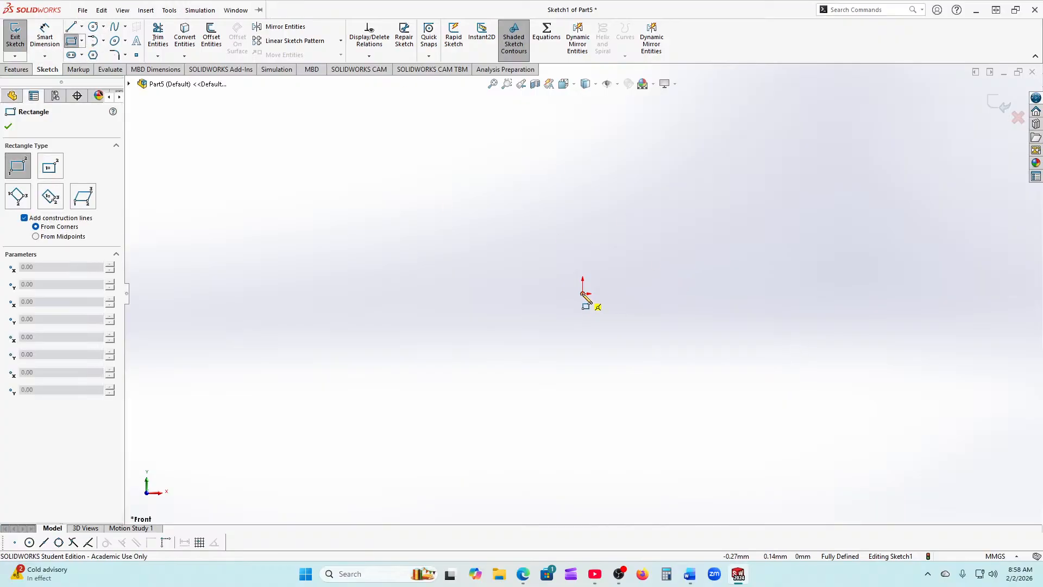
pyautogui.click(583, 293)
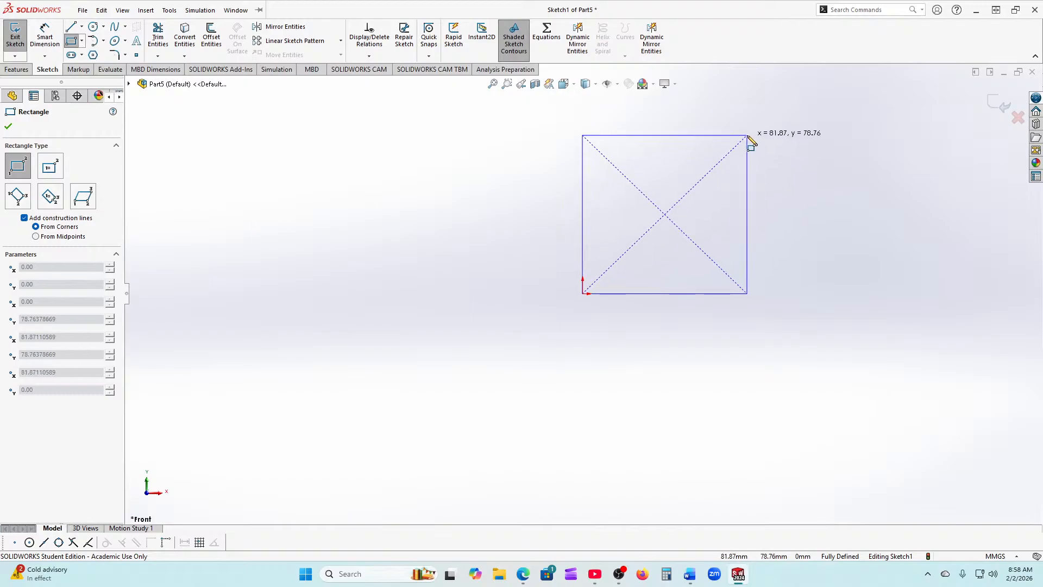
pyautogui.click(748, 136)
pyautogui.click(8, 126)
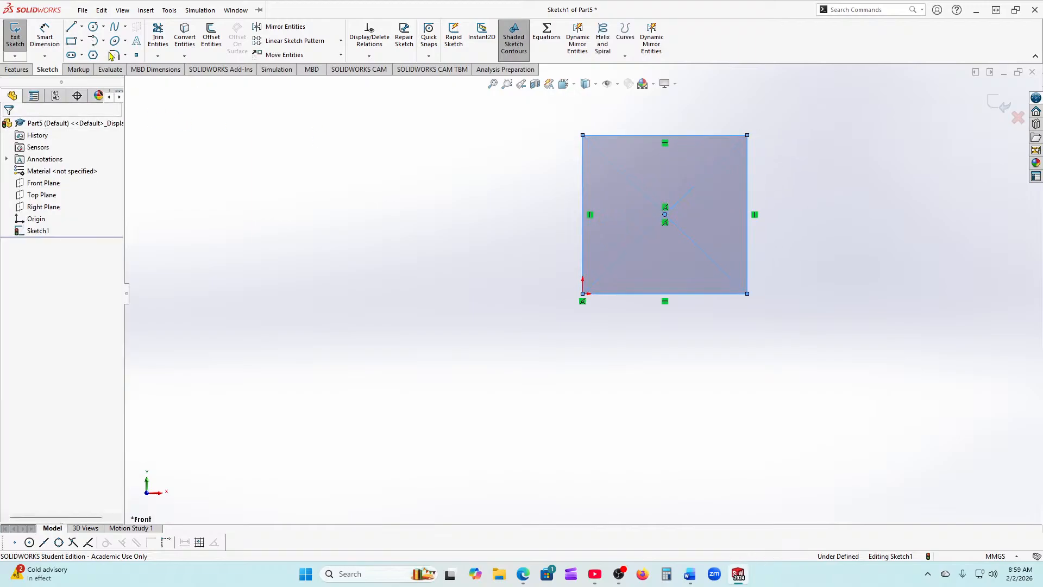
pyautogui.click(94, 28)
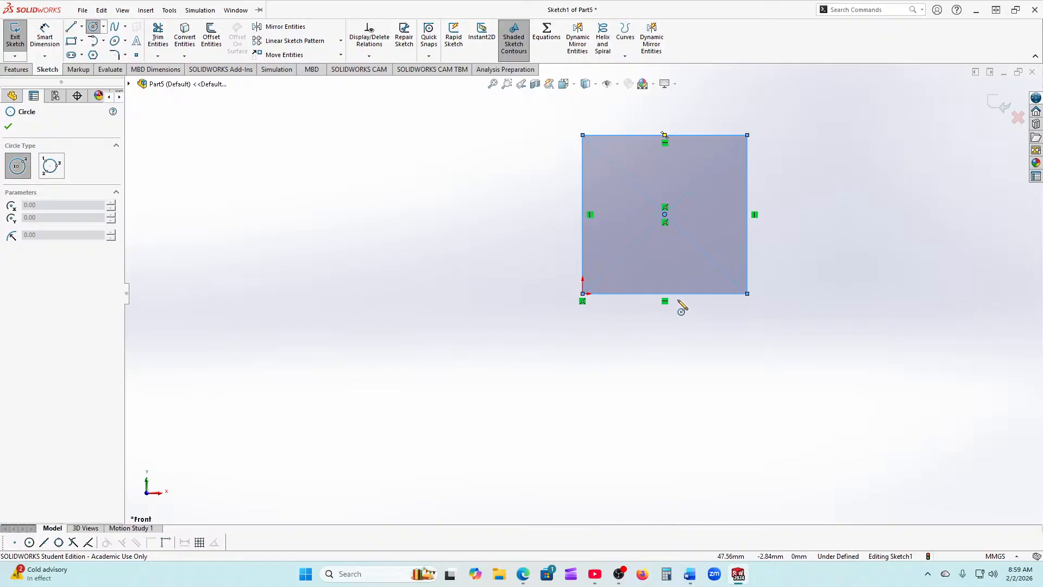
# Step: Draw a circle of about 8.3 radius centred on the bottom edge's midpoint
pyautogui.scroll(-2, 672, 307)
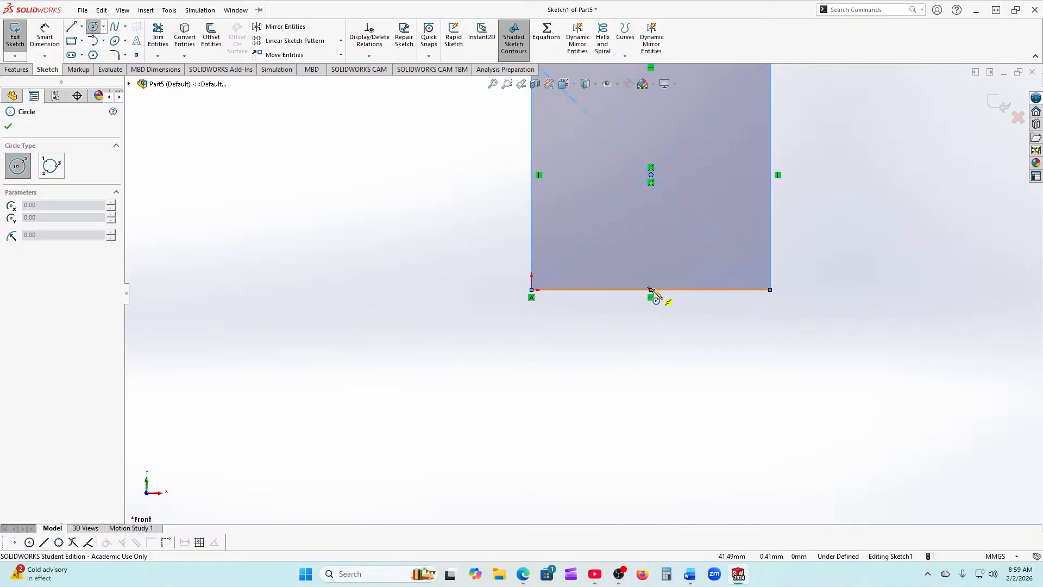
pyautogui.click(651, 290)
pyautogui.click(669, 272)
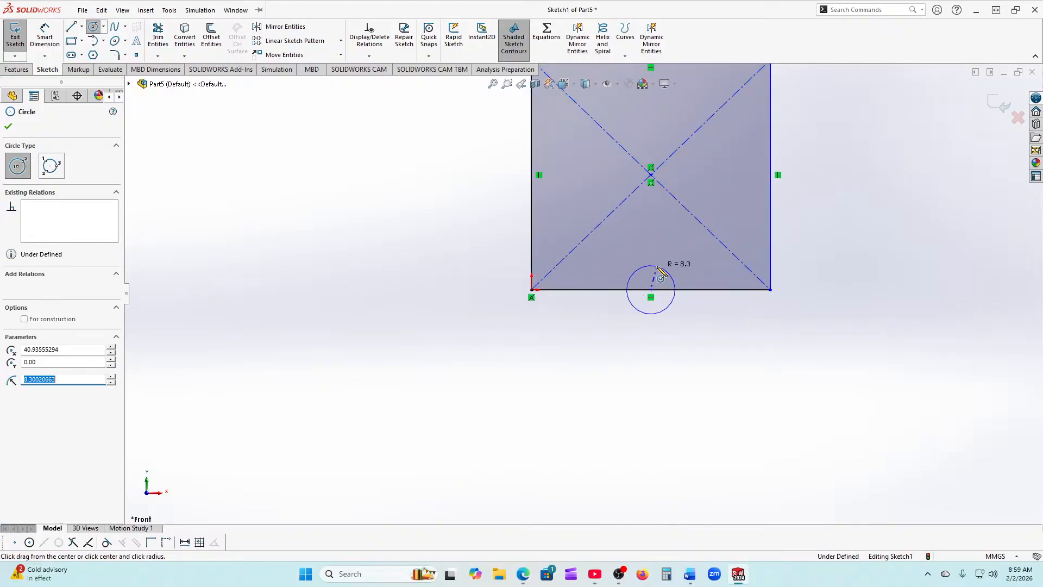
pyautogui.click(9, 126)
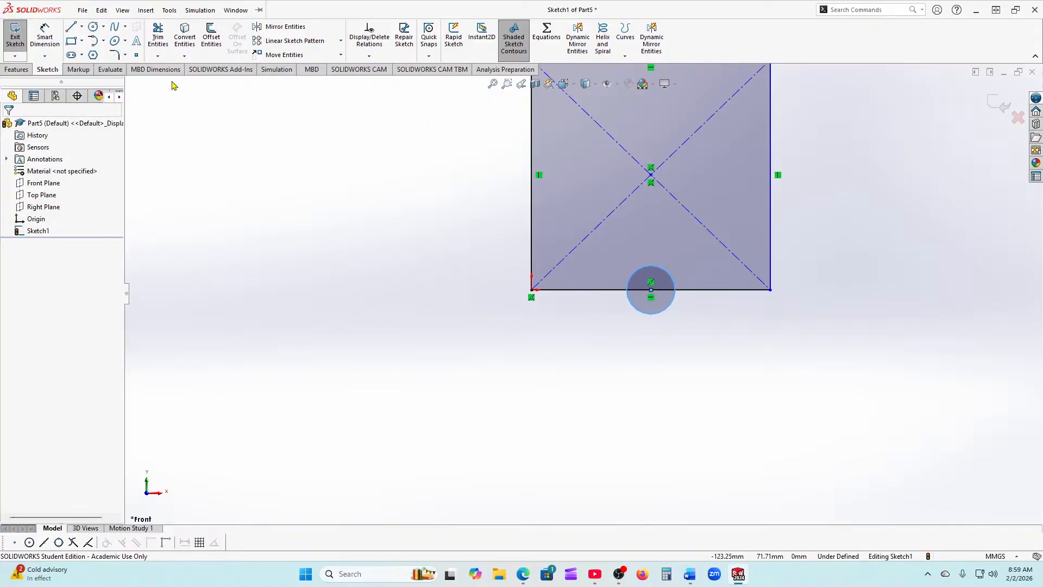
# Step: Draw circles centred on the left, top and right edge midpoints
pyautogui.click(93, 27)
pyautogui.scroll(2, 521, 247)
pyautogui.scroll(-1, 629, 202)
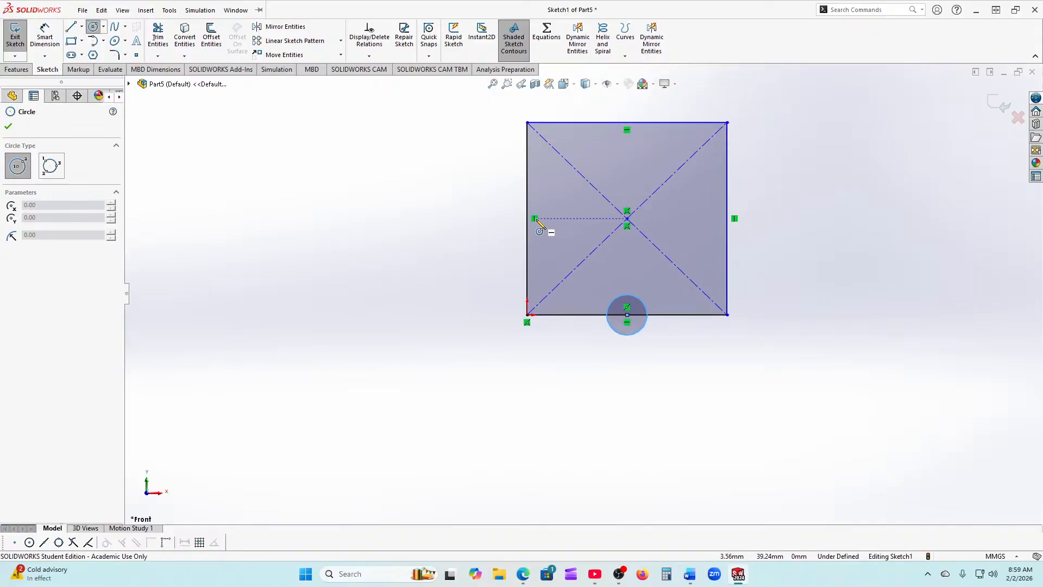
pyautogui.click(527, 219)
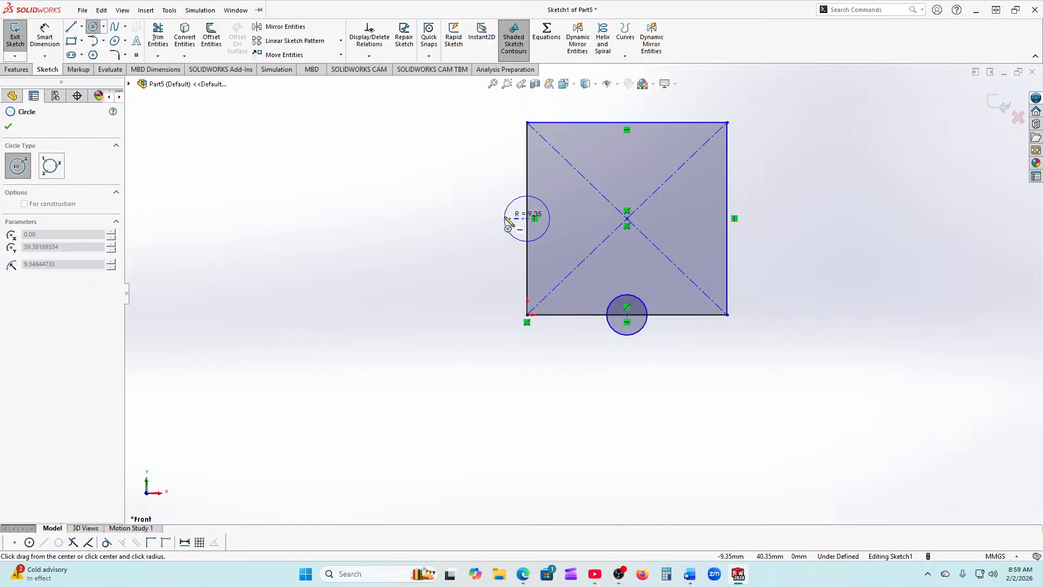
pyautogui.click(506, 219)
pyautogui.click(627, 122)
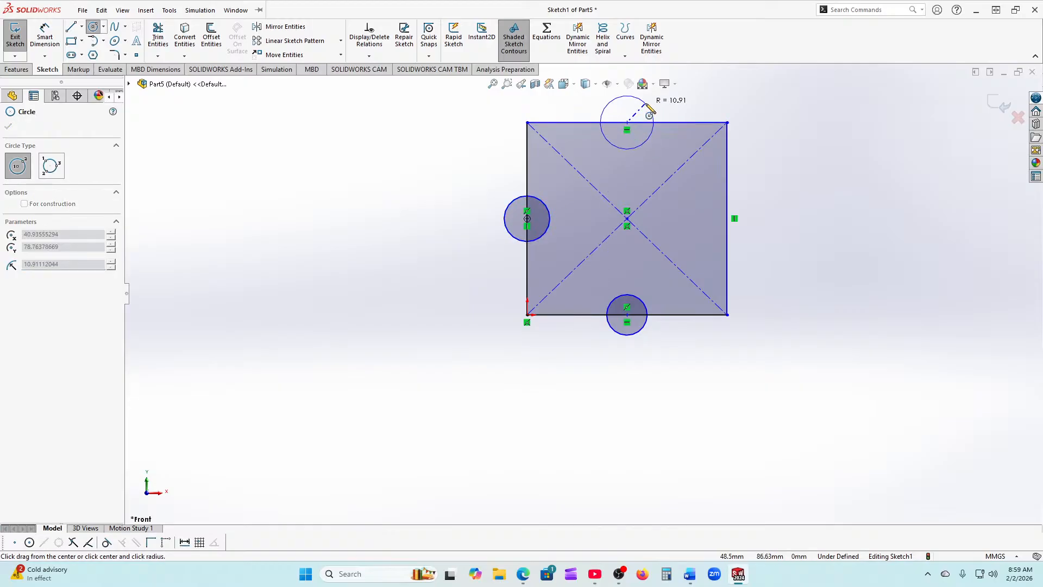
pyautogui.click(646, 104)
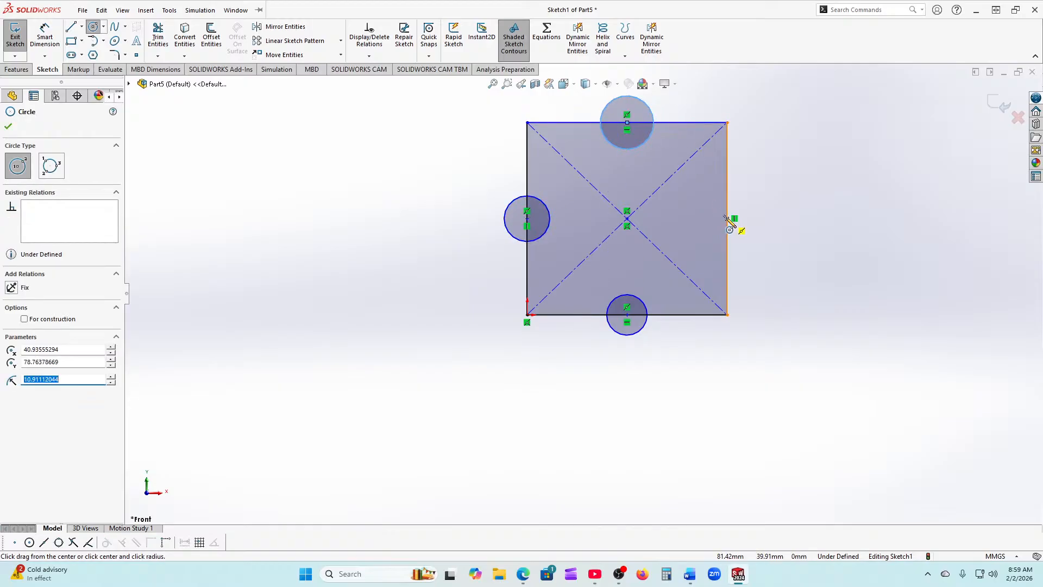
pyautogui.click(727, 219)
pyautogui.click(759, 218)
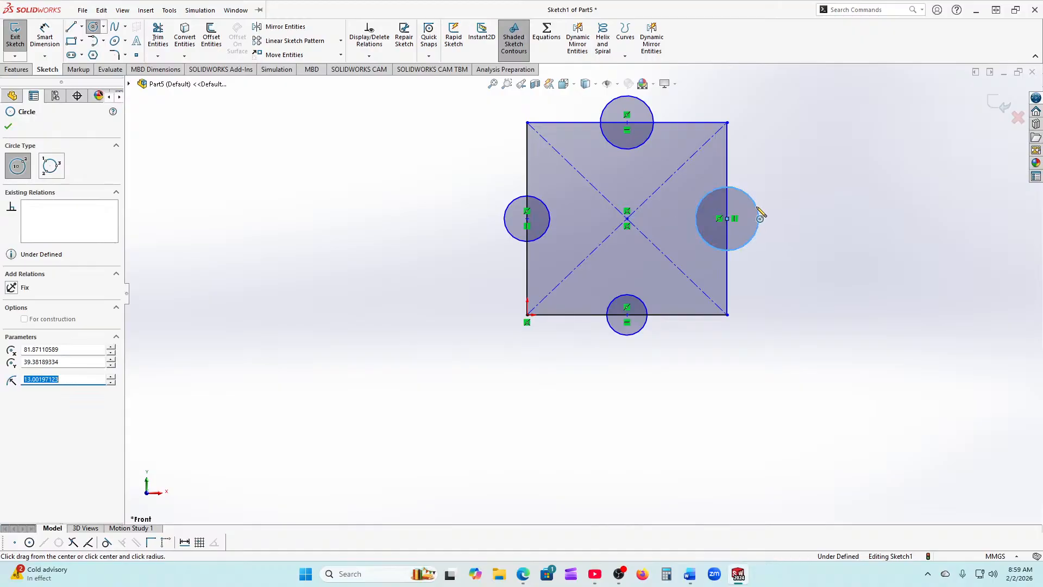
pyautogui.click(11, 128)
# Step: Select the top, left and bottom circles
pyautogui.click(643, 148)
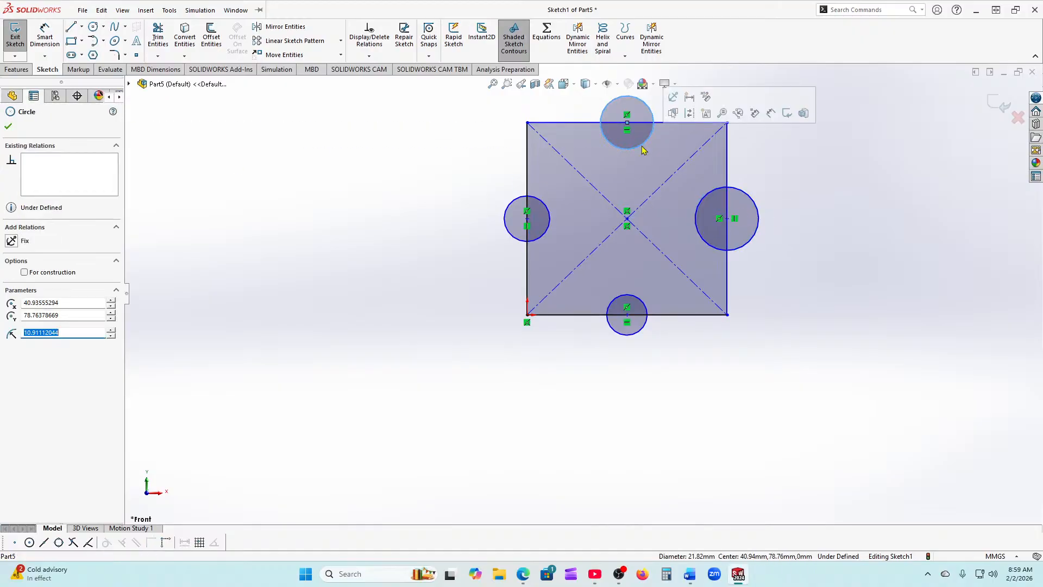
pyautogui.keyDown('ctrl'); pyautogui.click(537, 238); pyautogui.keyUp('ctrl')
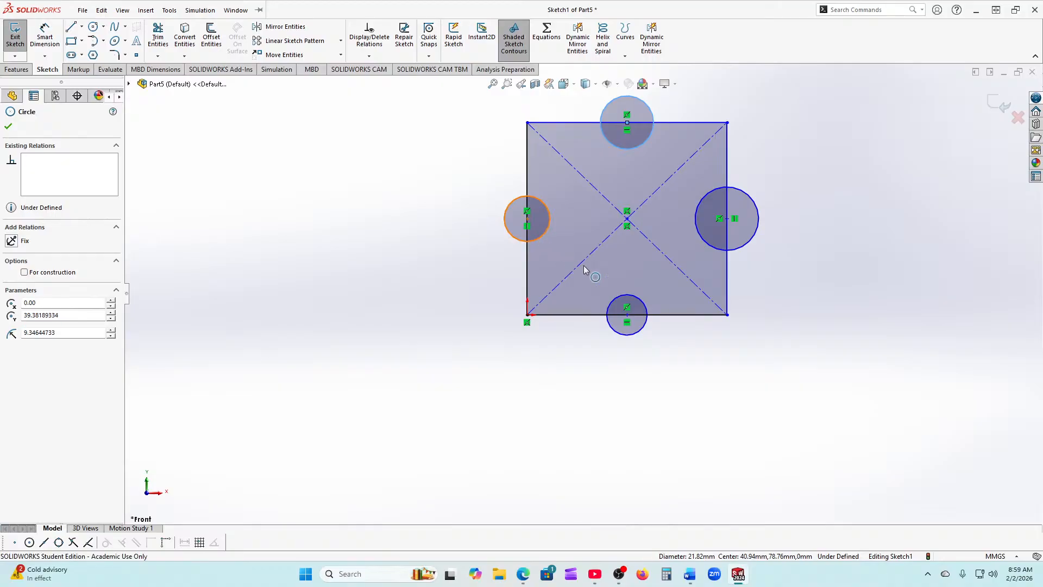
pyautogui.keyDown('ctrl'); pyautogui.click(633, 324); pyautogui.keyUp('ctrl')
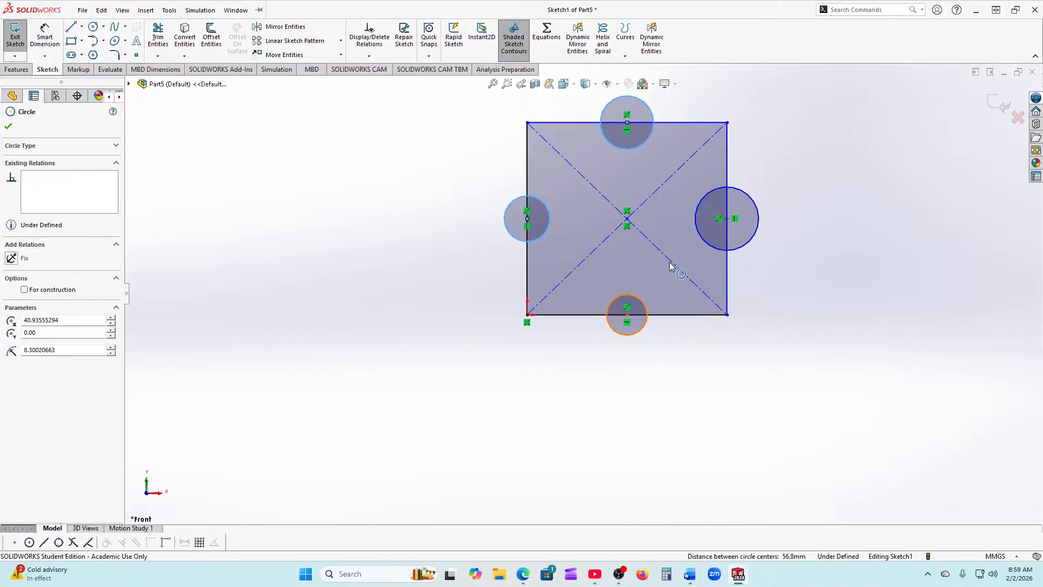
# Step: Make all four circles equal in size
pyautogui.keyDown('ctrl'); pyautogui.click(709, 244); pyautogui.keyUp('ctrl')
pyautogui.click(17, 332)
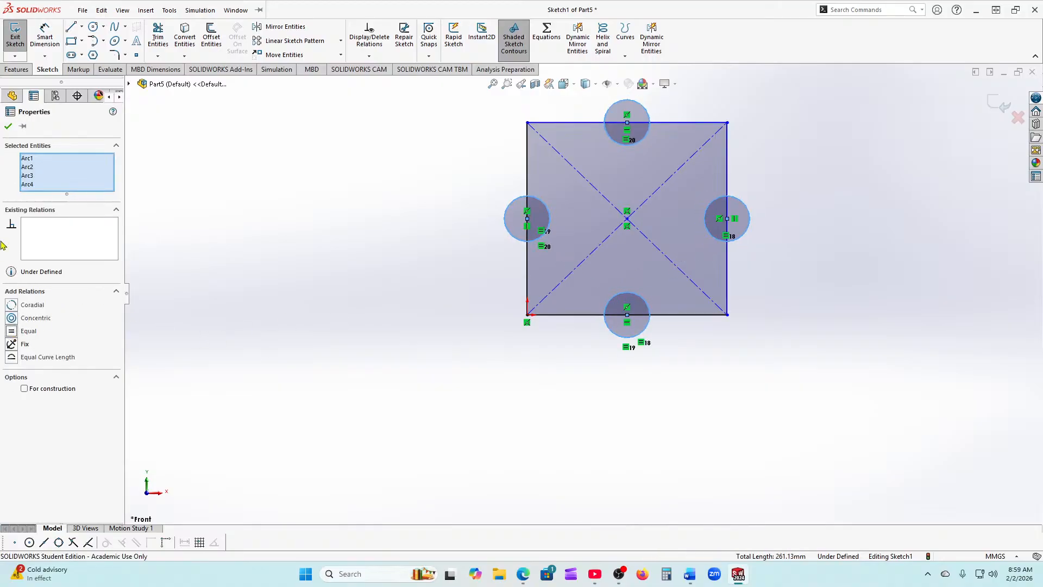
pyautogui.click(8, 126)
# Step: Dimension the left circle's diameter as 20 mm
pyautogui.click(45, 32)
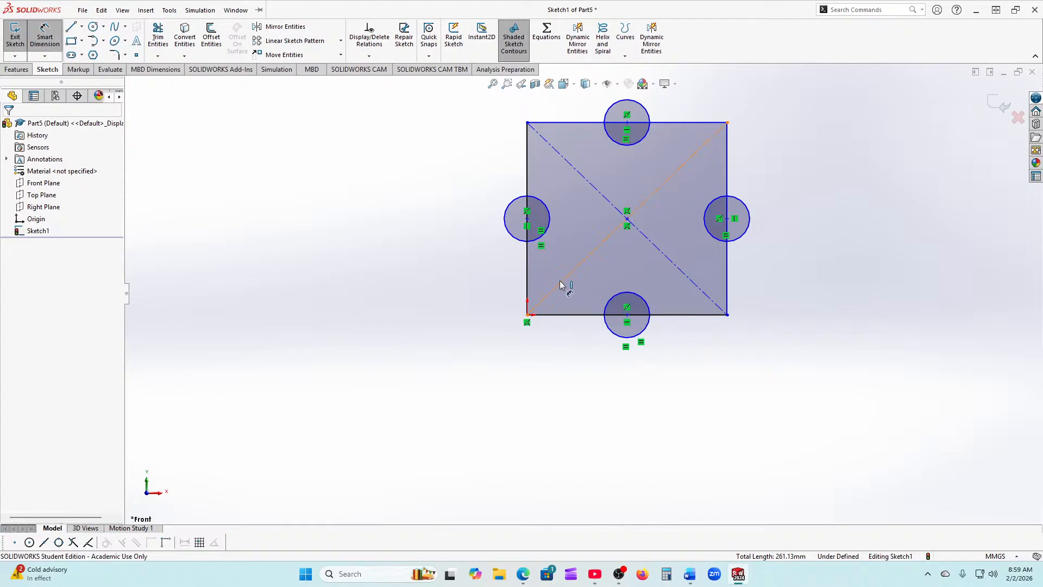
pyautogui.click(506, 224)
pyautogui.click(433, 217)
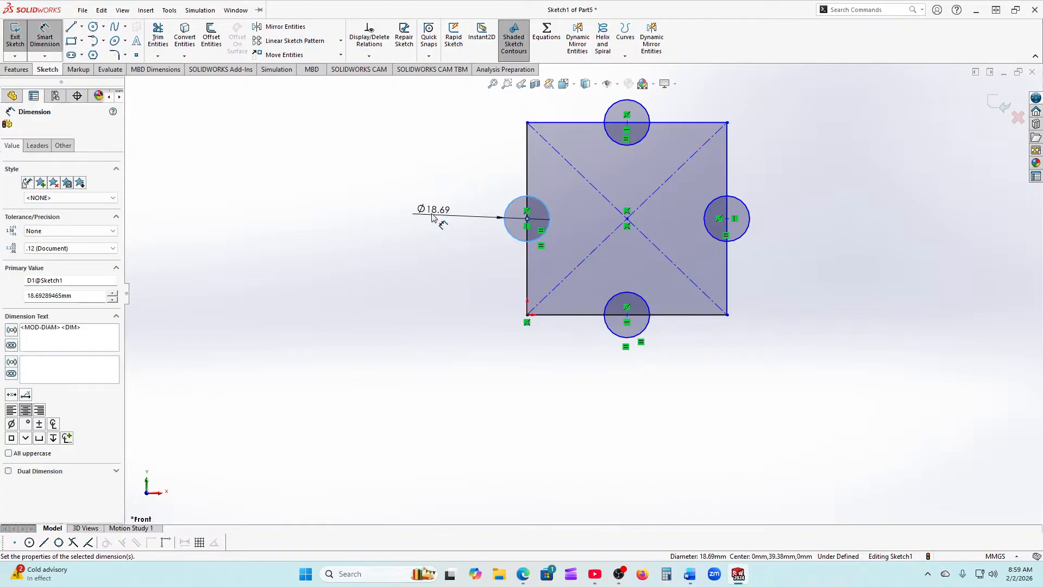
pyautogui.write('20')
pyautogui.press('Return')
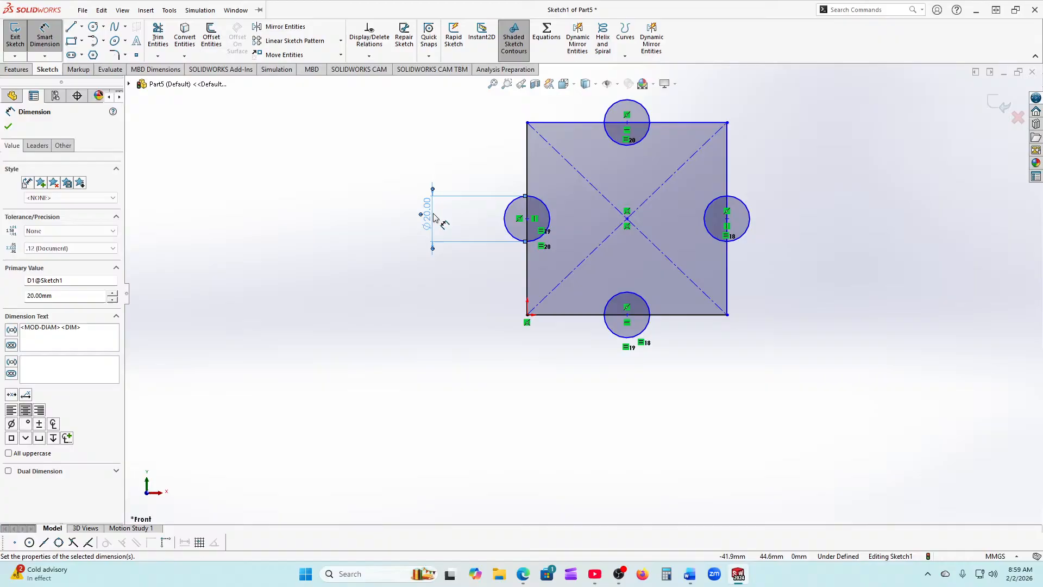
# Step: Dimension the square's height and width as 80 mm each
pyautogui.click(528, 279)
pyautogui.click(397, 255)
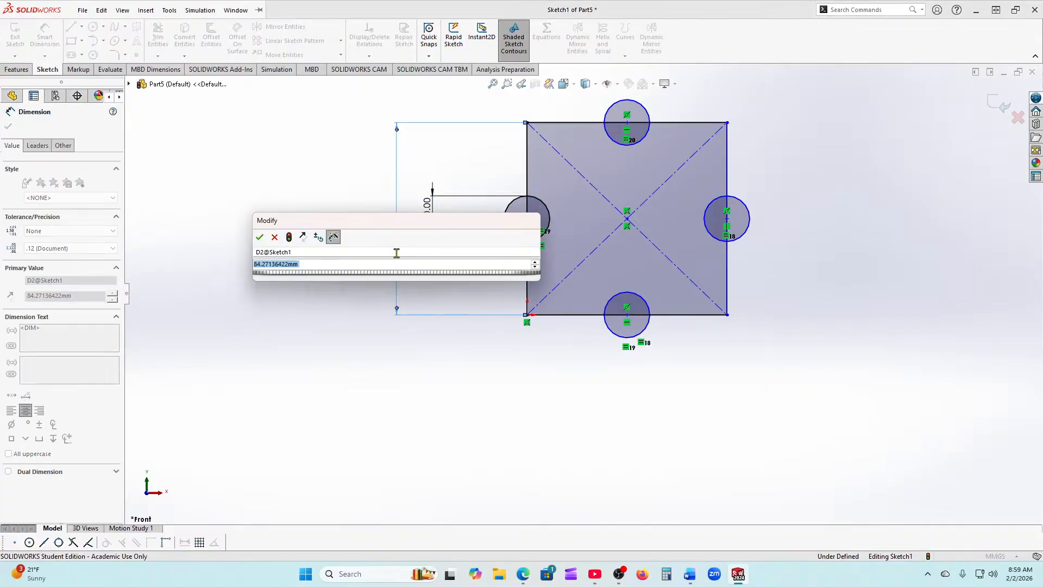
pyautogui.write('80')
pyautogui.press('Return')
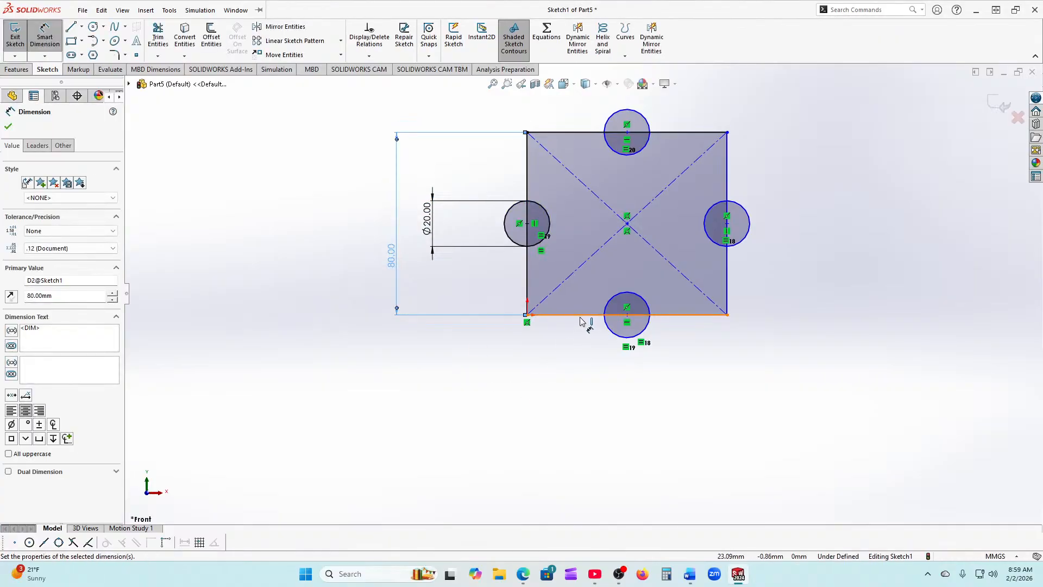
pyautogui.click(584, 316)
pyautogui.click(624, 413)
pyautogui.write('80')
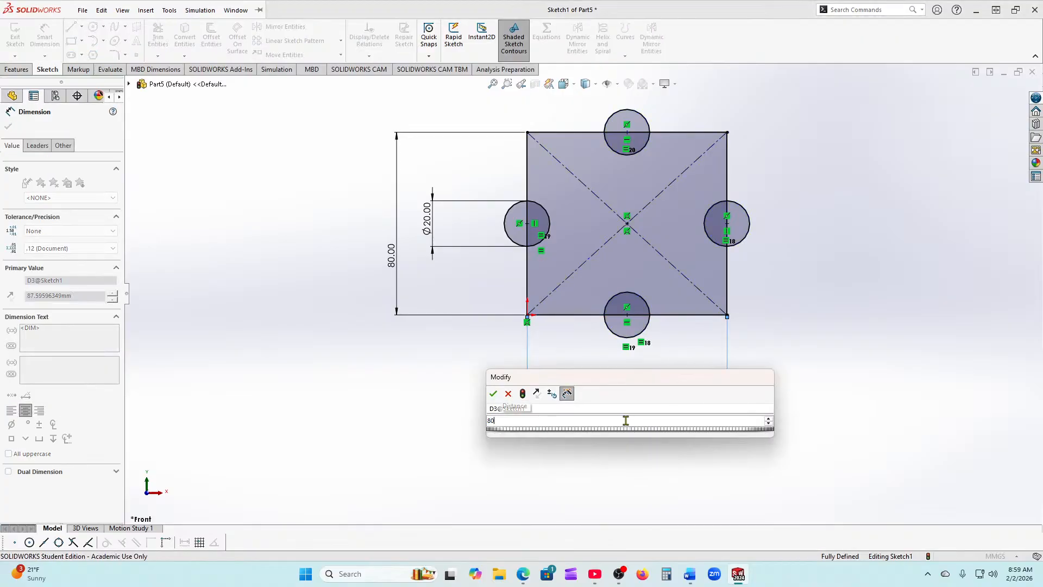
pyautogui.press('Return')
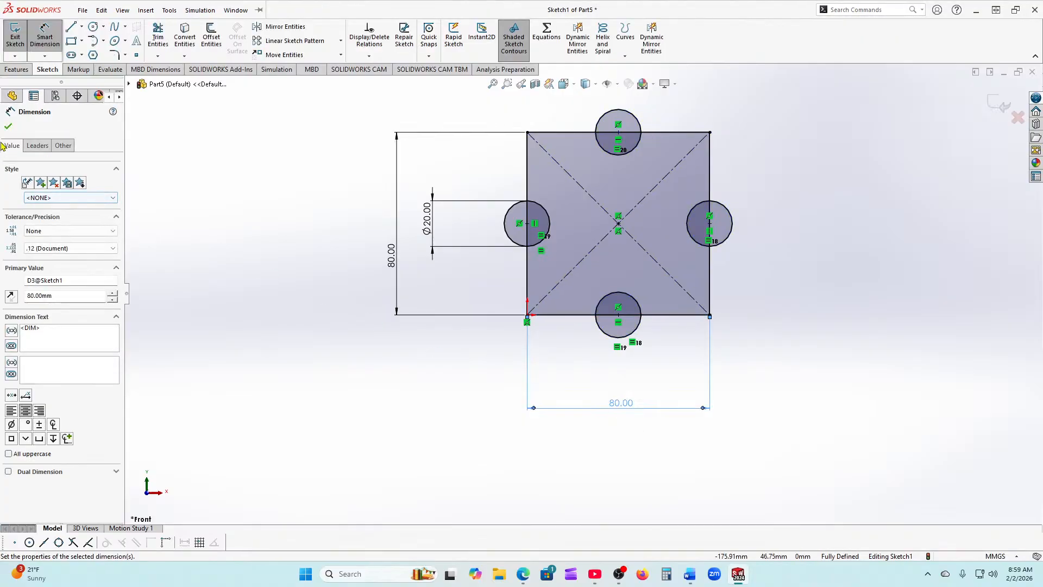
pyautogui.click(9, 127)
pyautogui.press('Escape')
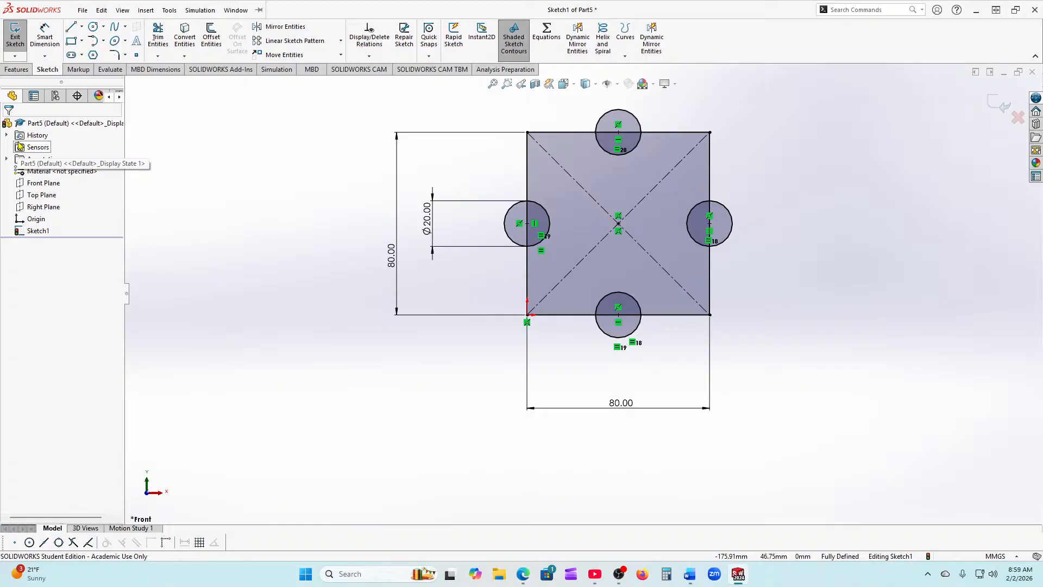
# Step: Trim the top circle and top edge into a notch, and the left circle and edge into a lobe
pyautogui.click(157, 44)
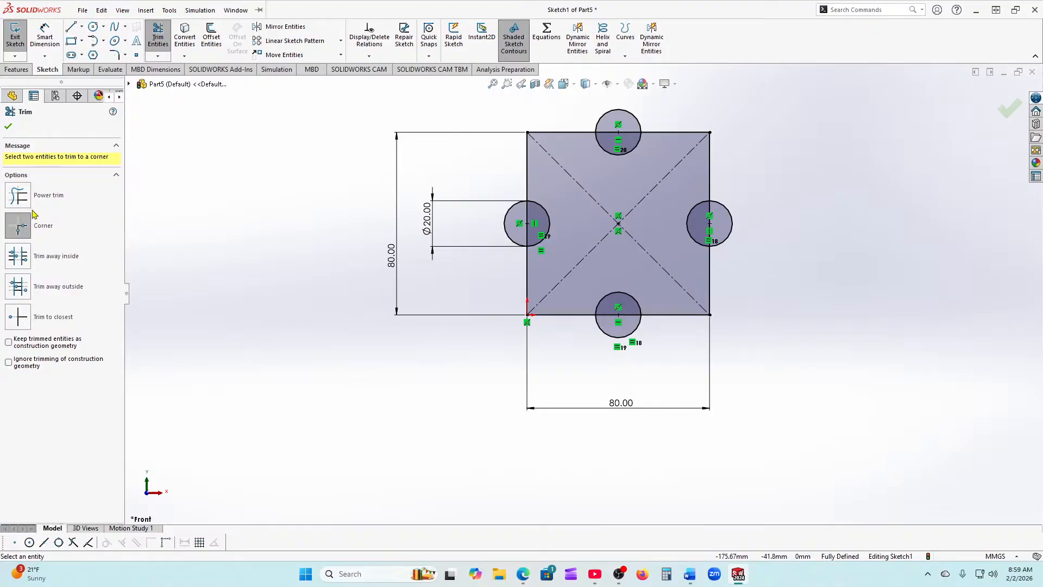
pyautogui.click(18, 317)
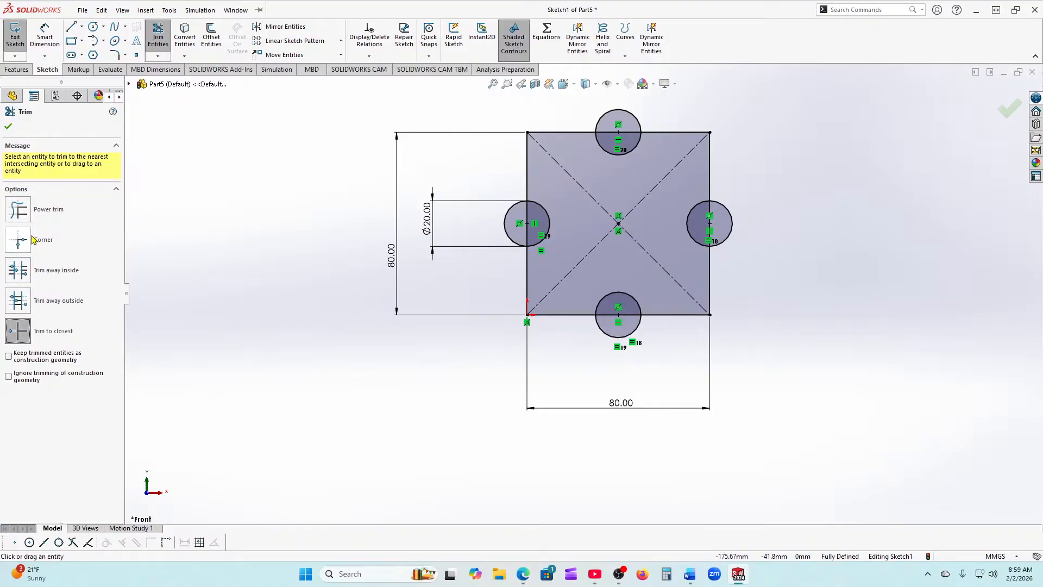
pyautogui.scroll(-3, 632, 132)
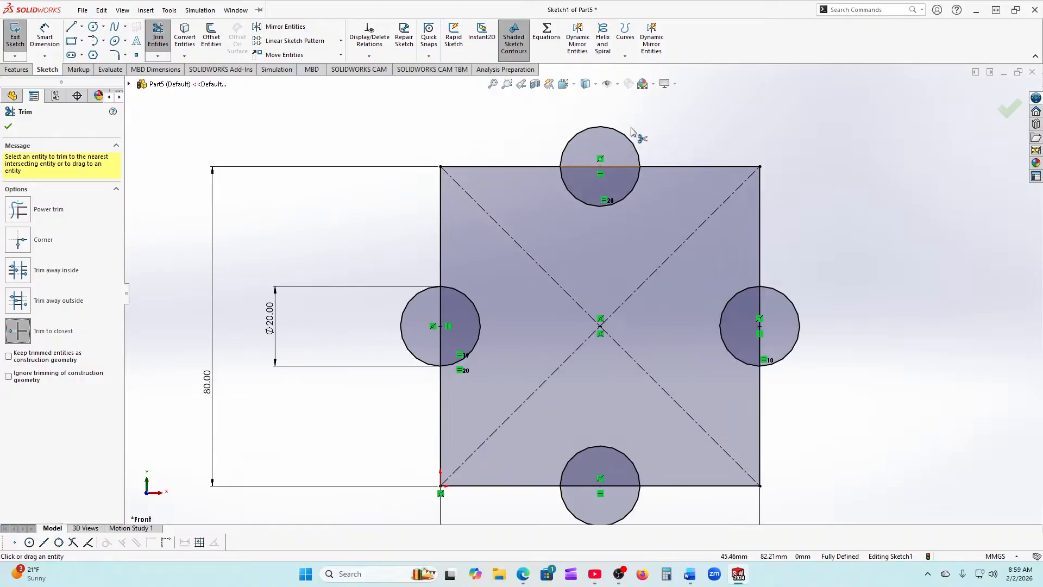
pyautogui.click(592, 128)
pyautogui.click(577, 174)
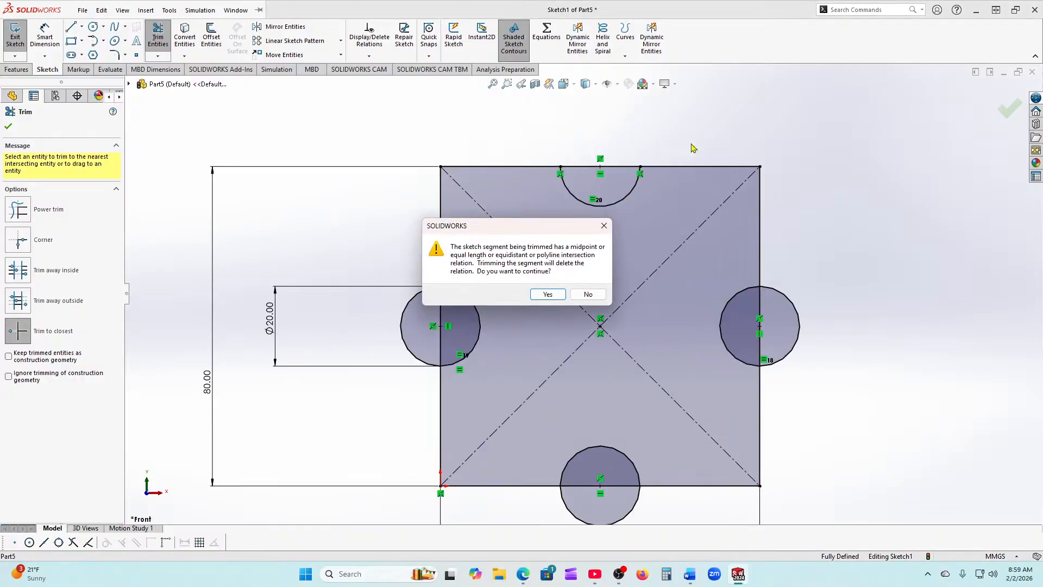
pyautogui.click(548, 294)
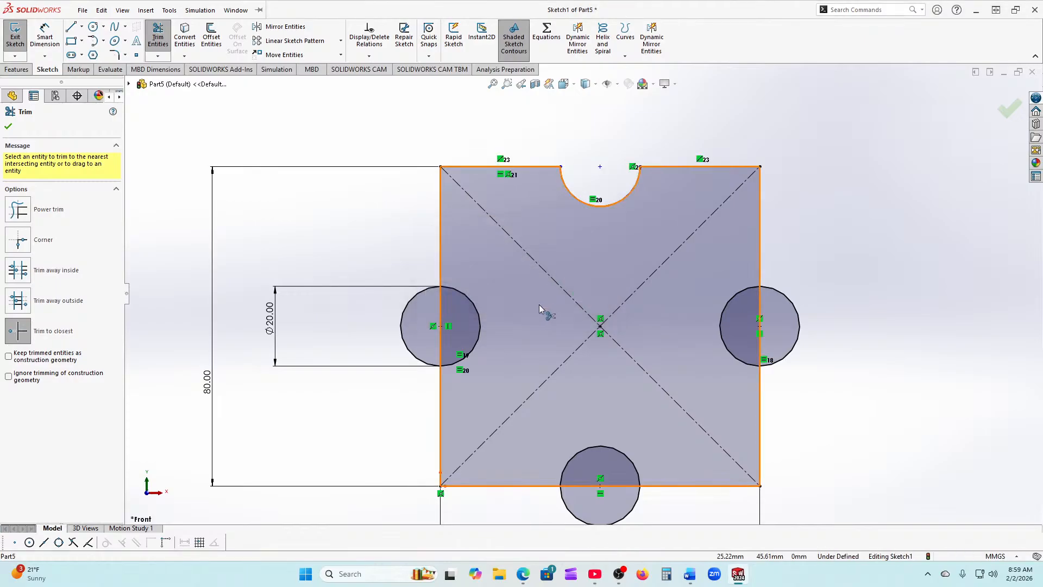
pyautogui.click(481, 327)
pyautogui.click(441, 337)
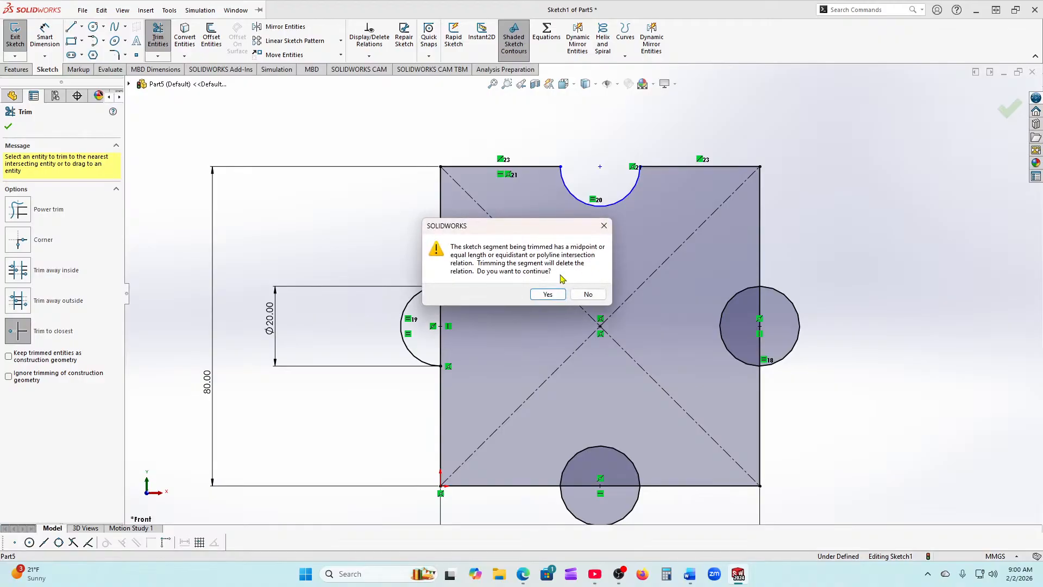
pyautogui.click(547, 294)
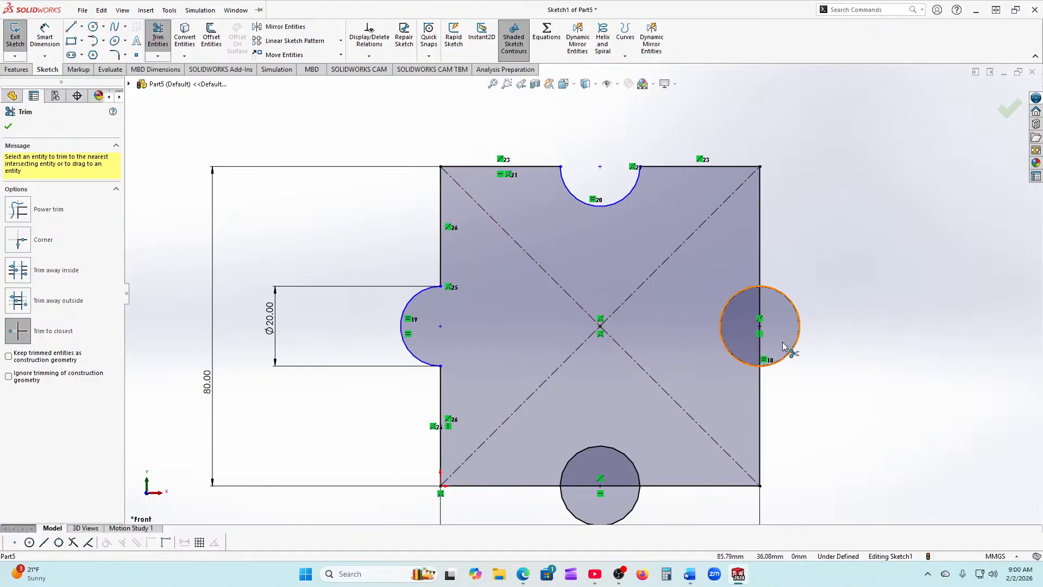
# Step: Trim the right circle and edge into a lobe, and the bottom circle and edge into a notch
pyautogui.click(725, 327)
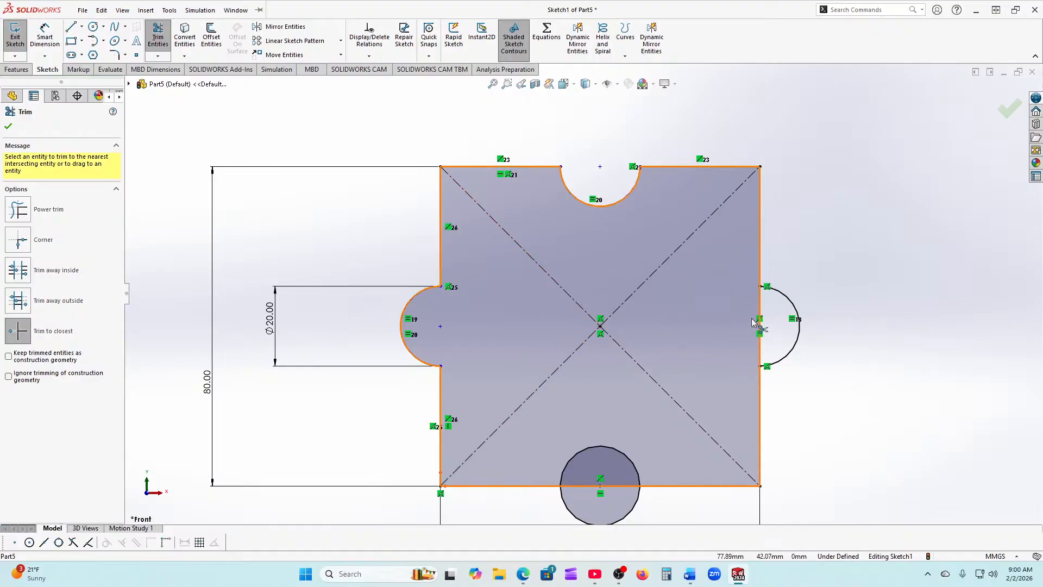
pyautogui.click(760, 311)
pyautogui.click(545, 292)
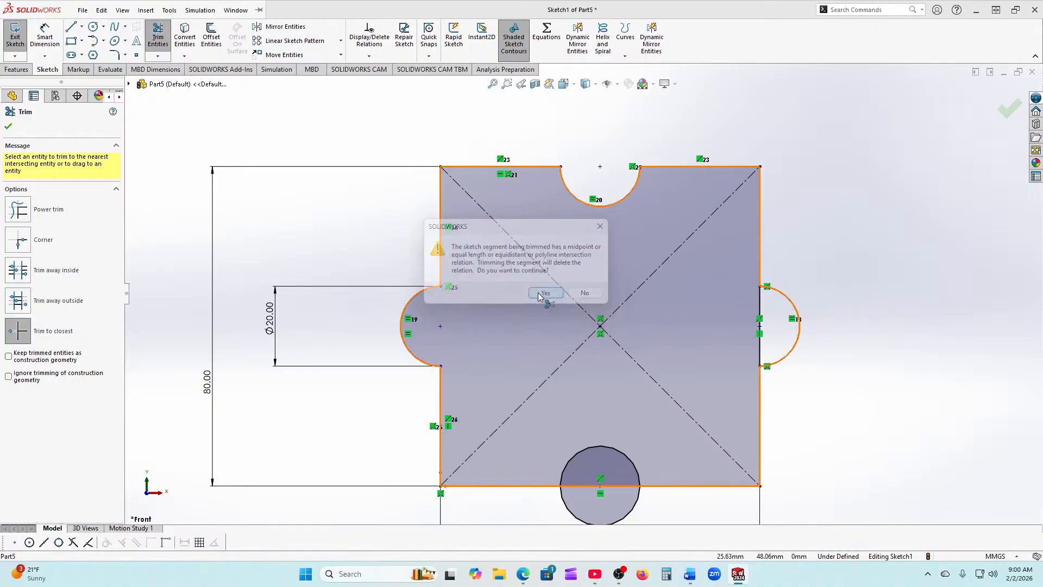
pyautogui.scroll(-1, 594, 445)
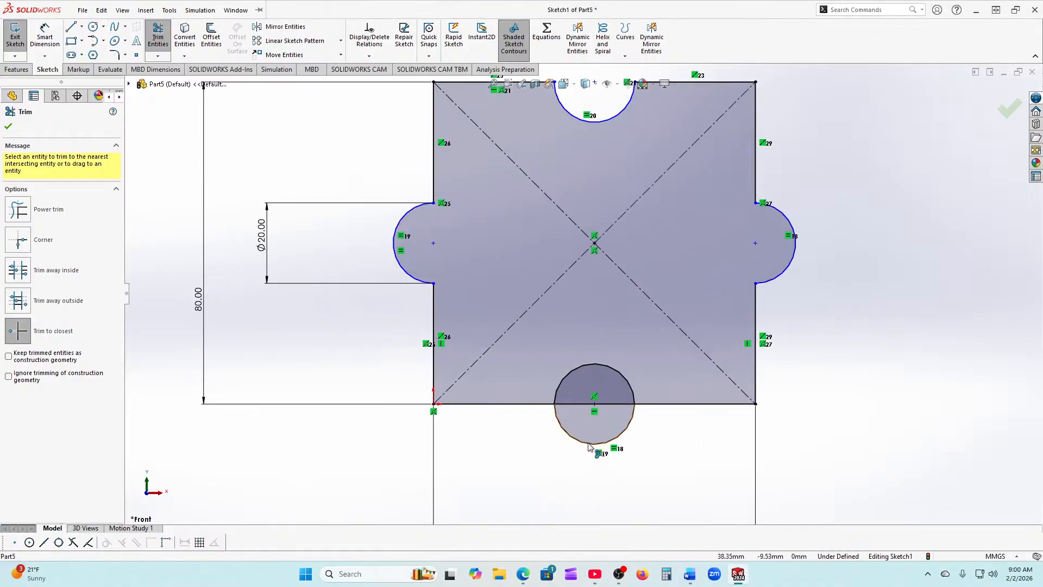
pyautogui.click(589, 445)
pyautogui.click(593, 404)
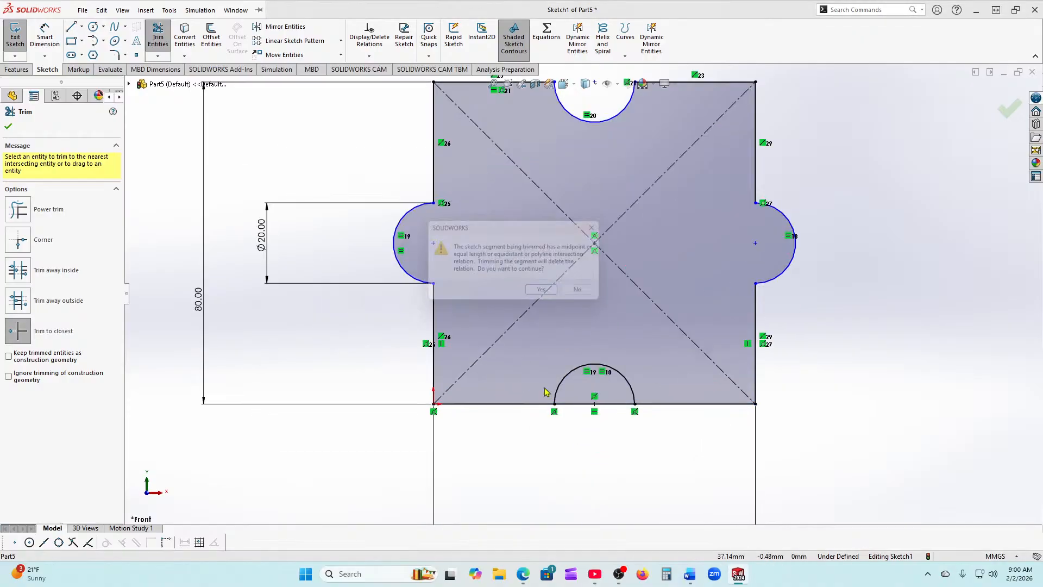
pyautogui.click(548, 296)
pyautogui.click(8, 127)
pyautogui.press('z')
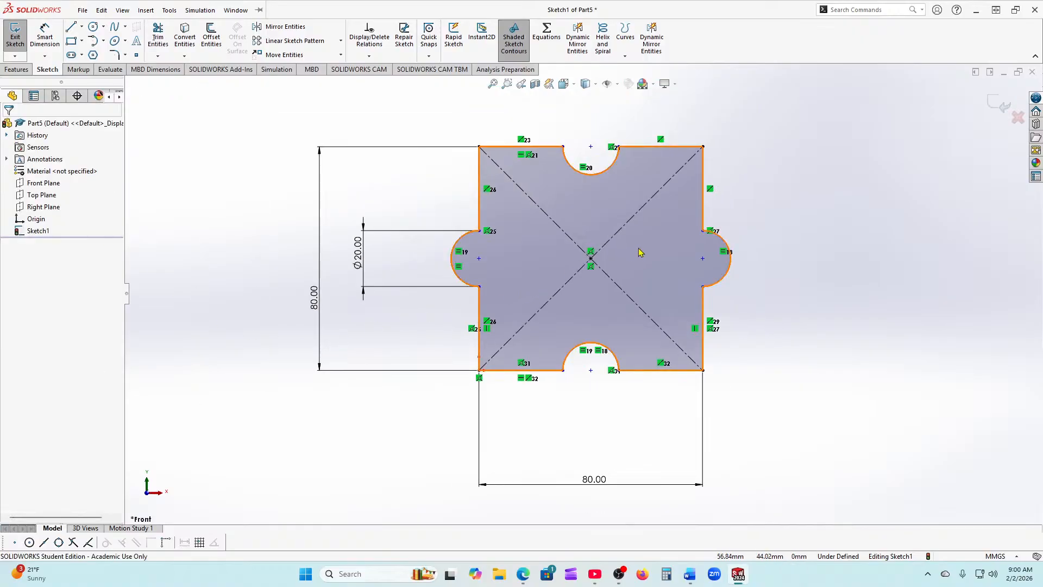
# Step: Cancel a redundant R10 radius dimension on the top arc and open the Display/Delete Relations list
pyautogui.click(602, 172)
pyautogui.click(583, 205)
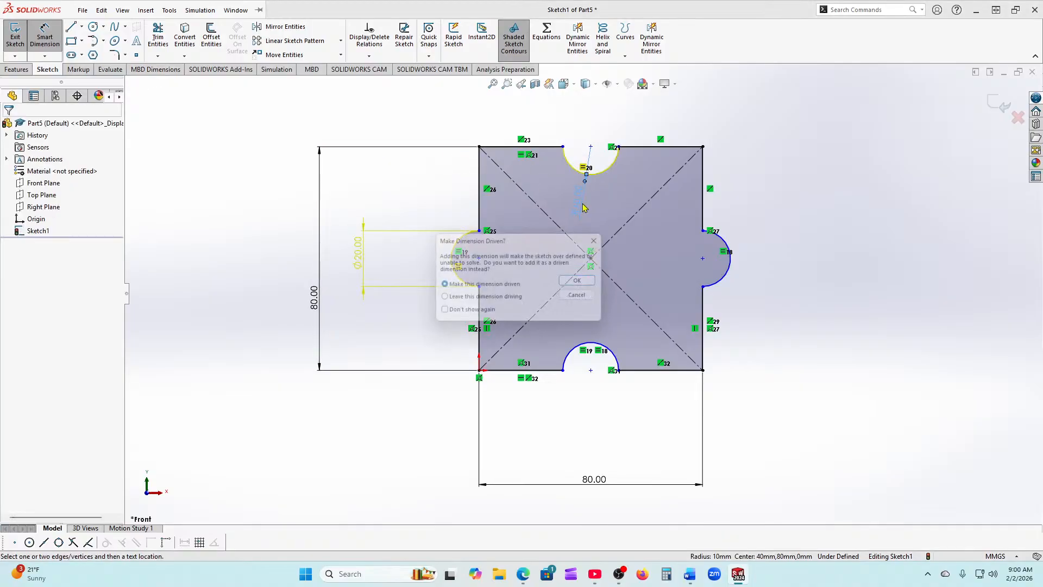
pyautogui.click(585, 301)
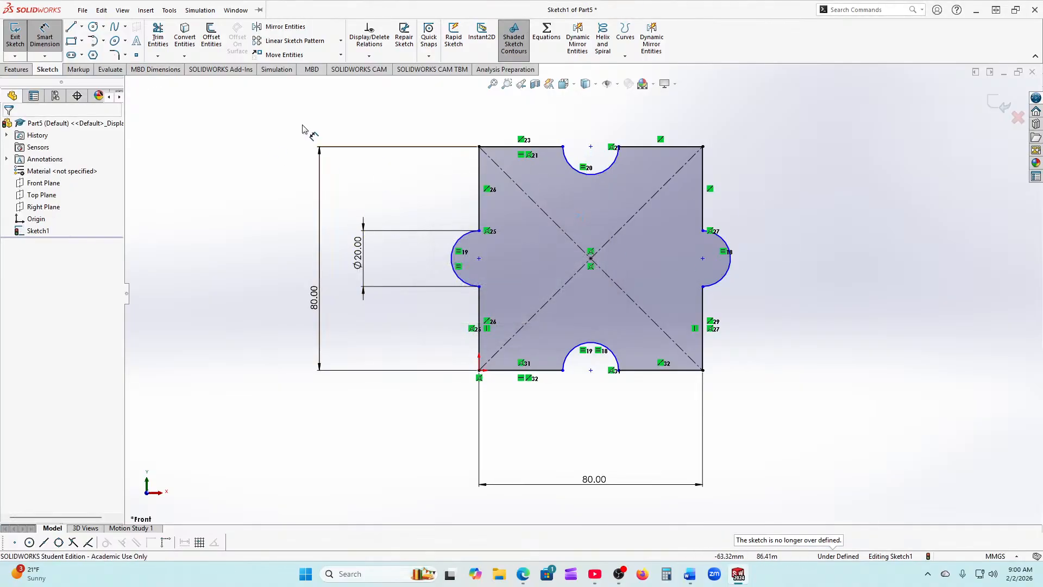
pyautogui.click(370, 56)
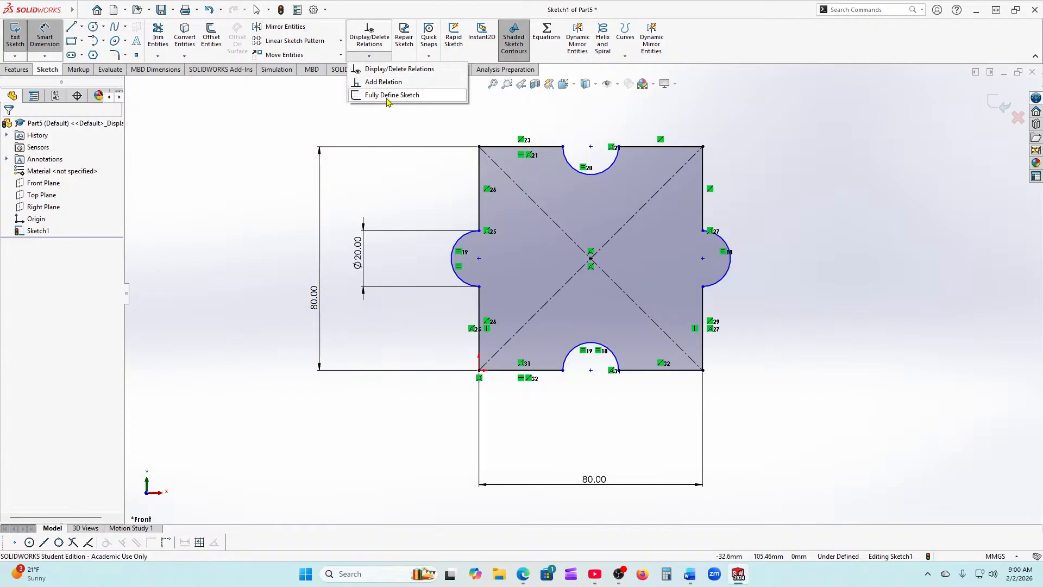
# Step: Run Fully Define Sketch and dismiss the still-under-defined warning
pyautogui.click(388, 96)
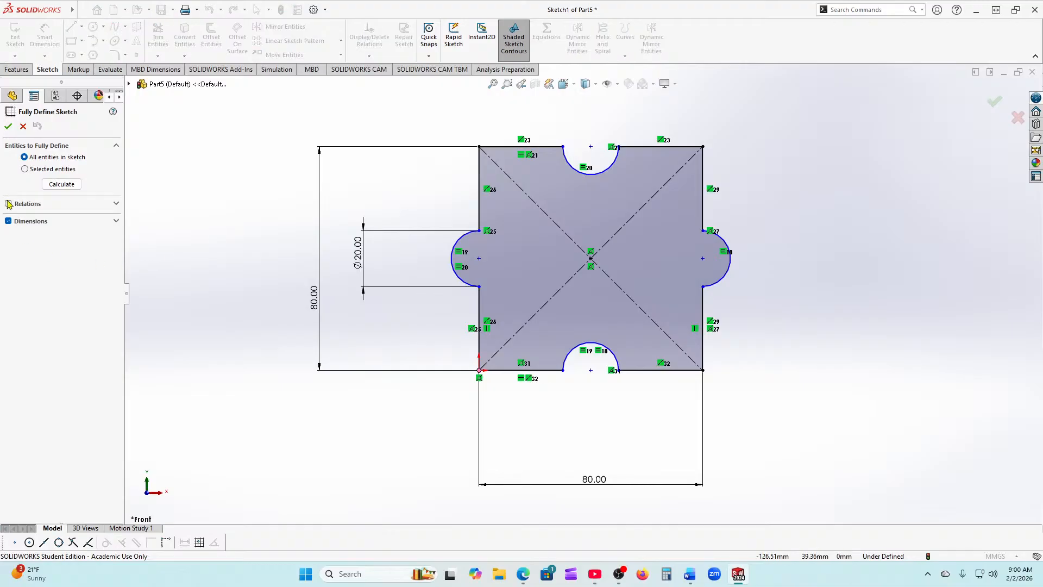
pyautogui.click(6, 125)
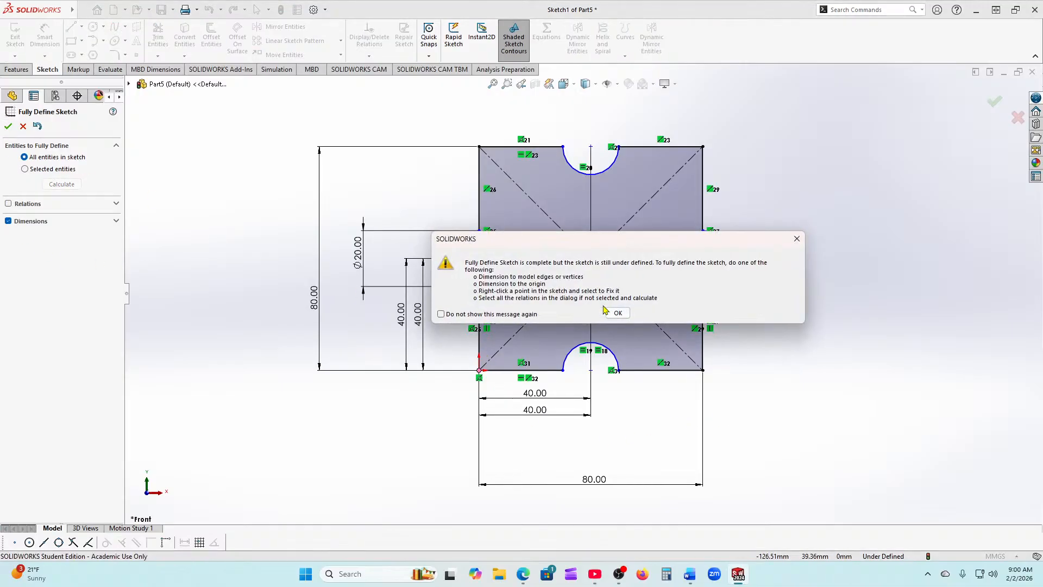
pyautogui.click(616, 313)
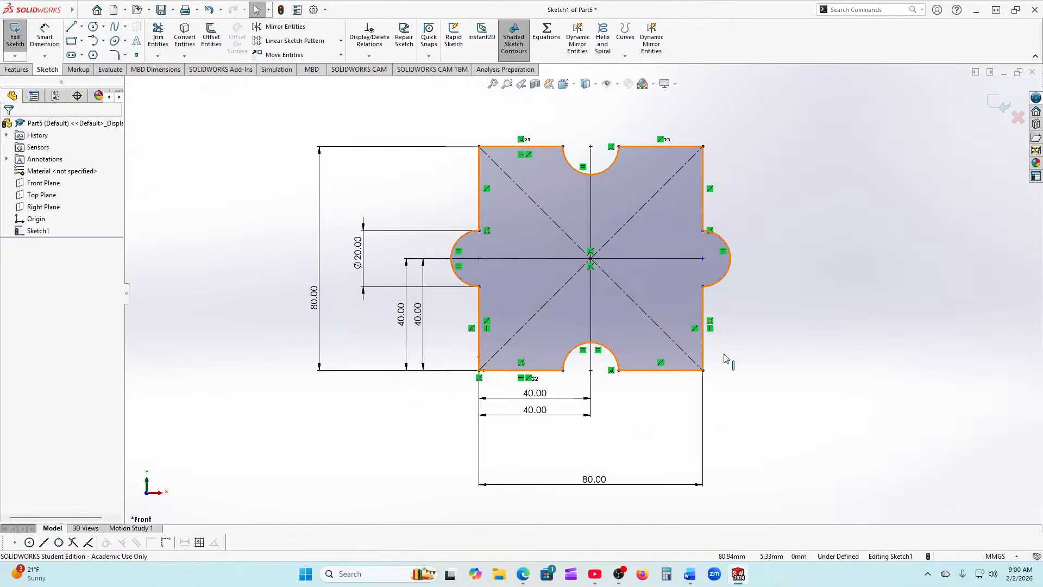
# Step: Delete the four automatically added 40.00 dimensions, keeping only the 80, 80 and Ø20
pyautogui.scroll(-1, 507, 424)
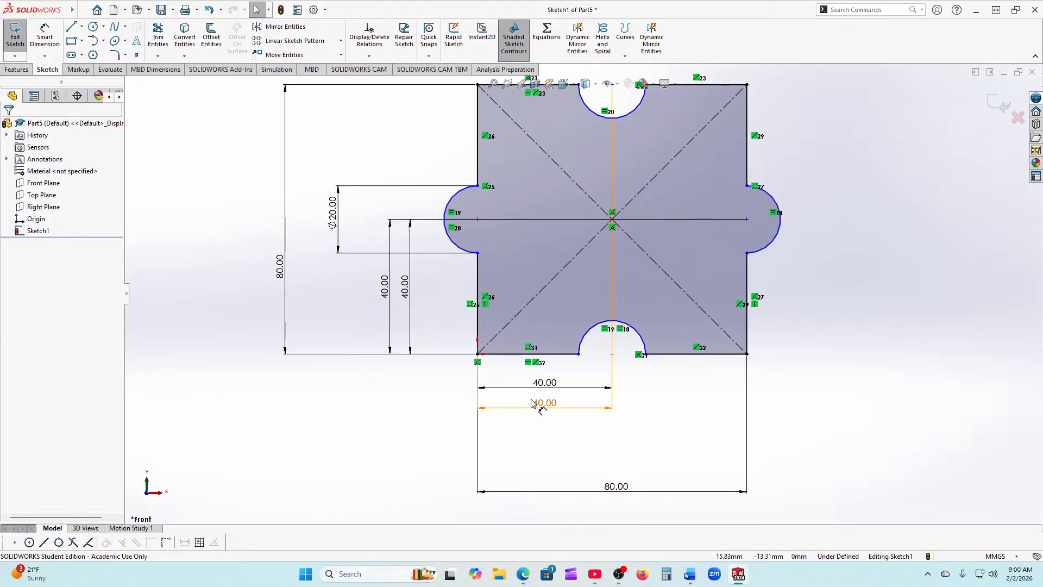
pyautogui.click(541, 405)
pyautogui.press('Delete')
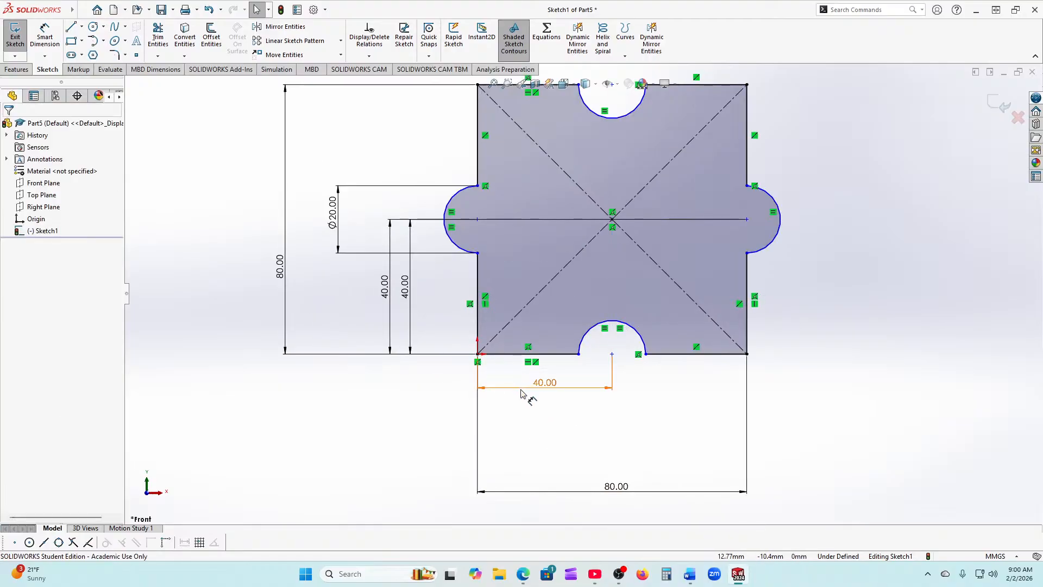
pyautogui.click(530, 387)
pyautogui.press('Delete')
pyautogui.click(404, 288)
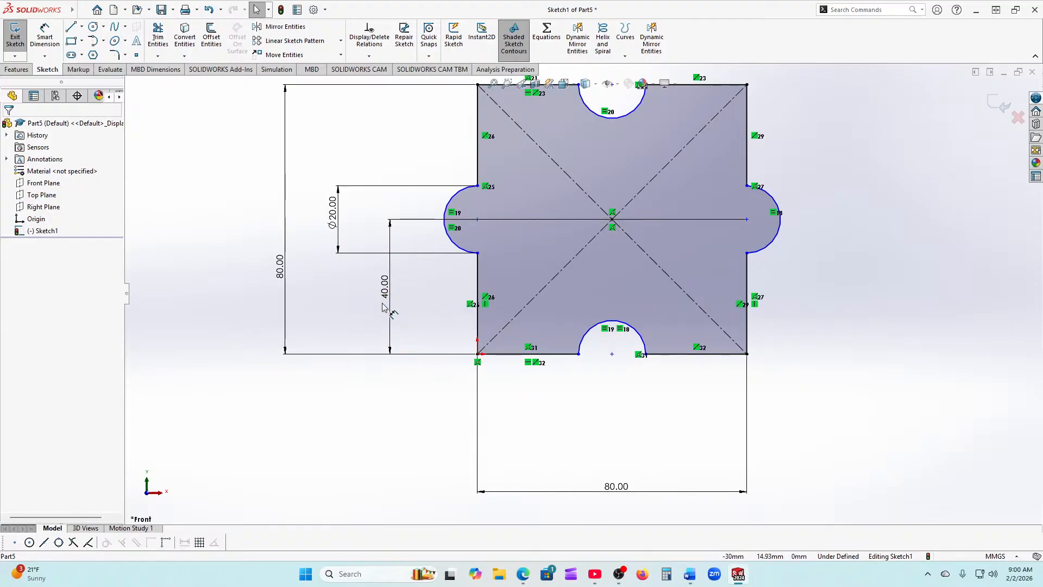
pyautogui.press('Delete')
pyautogui.press('z')
pyautogui.press('z')
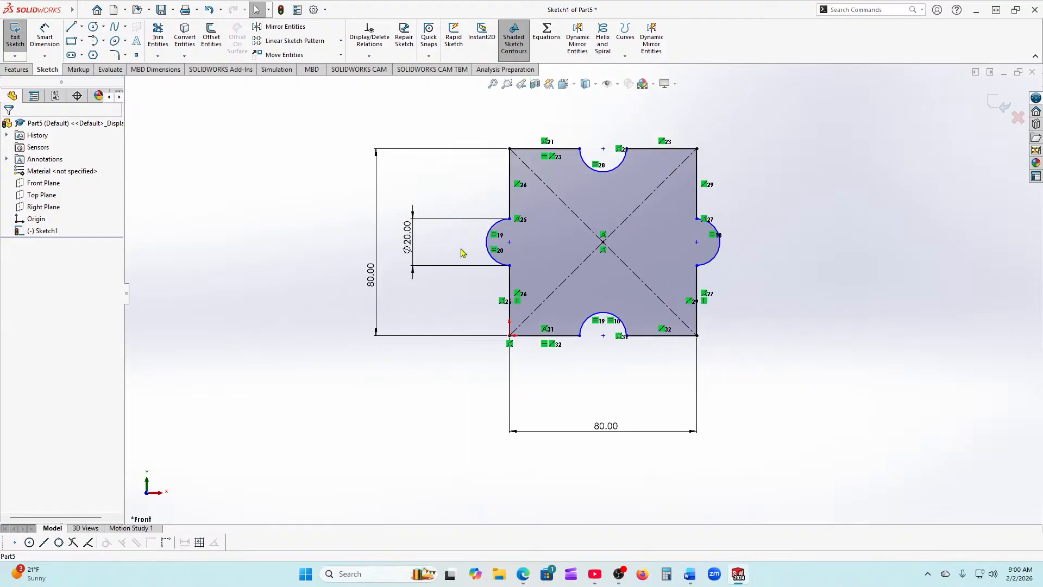
pyautogui.click(685, 181)
pyautogui.scroll(-1, 650, 229)
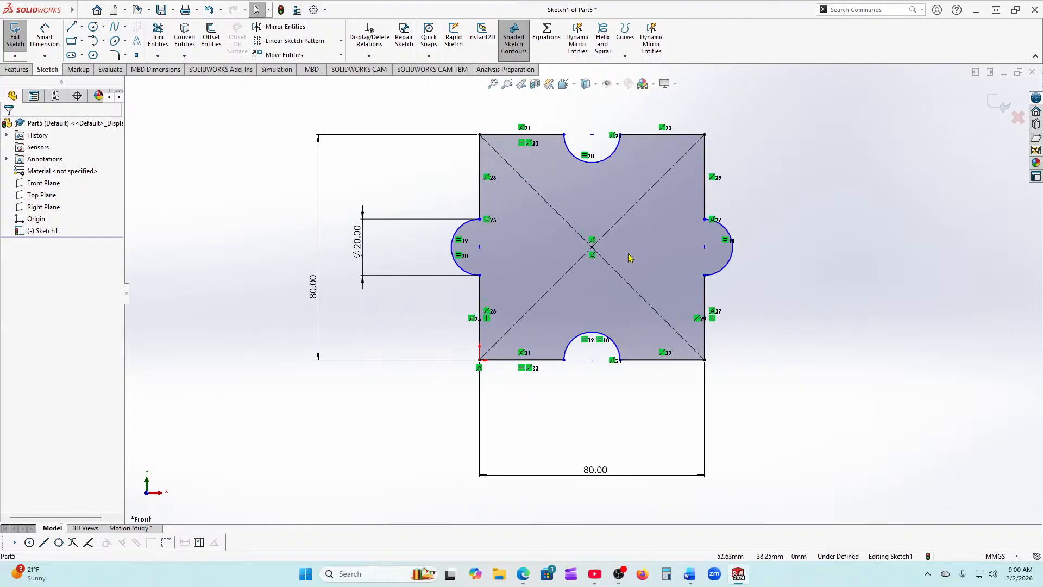
pyautogui.scroll(-1, 717, 285)
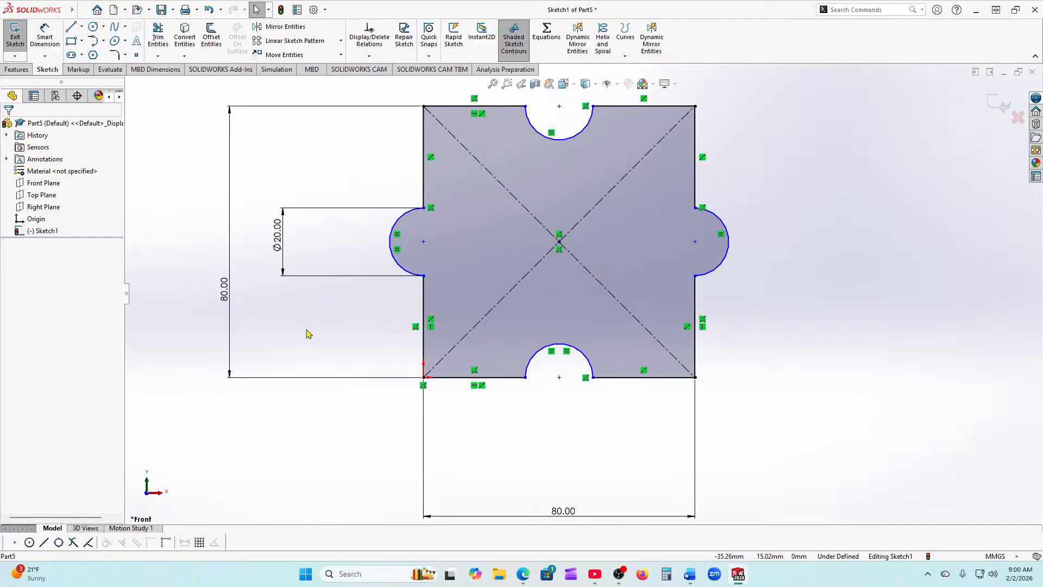
# Step: Dimension the left and bottom arc centres 40 mm from the bottom-left corner
pyautogui.click(45, 37)
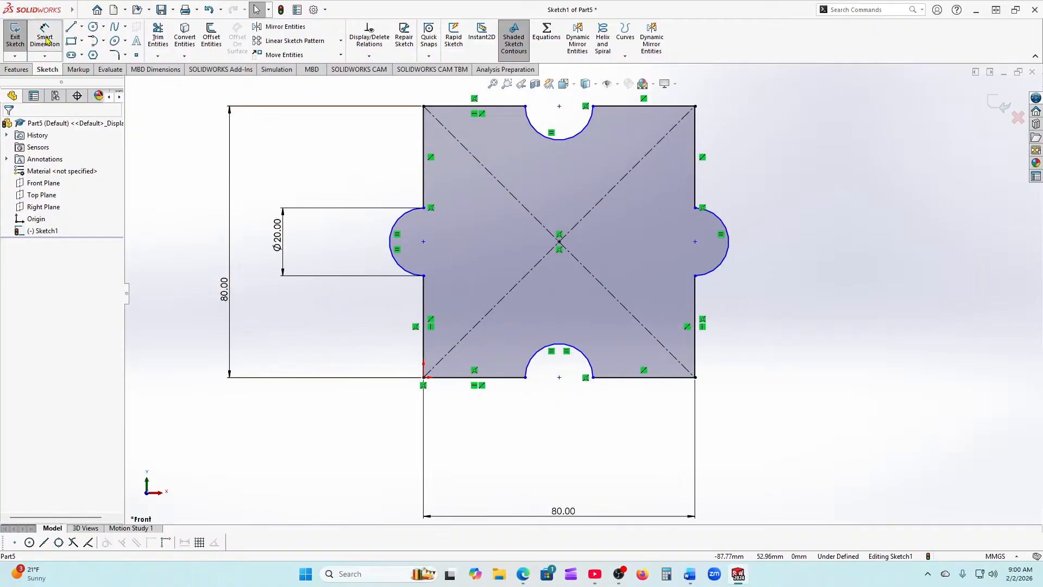
pyautogui.click(424, 377)
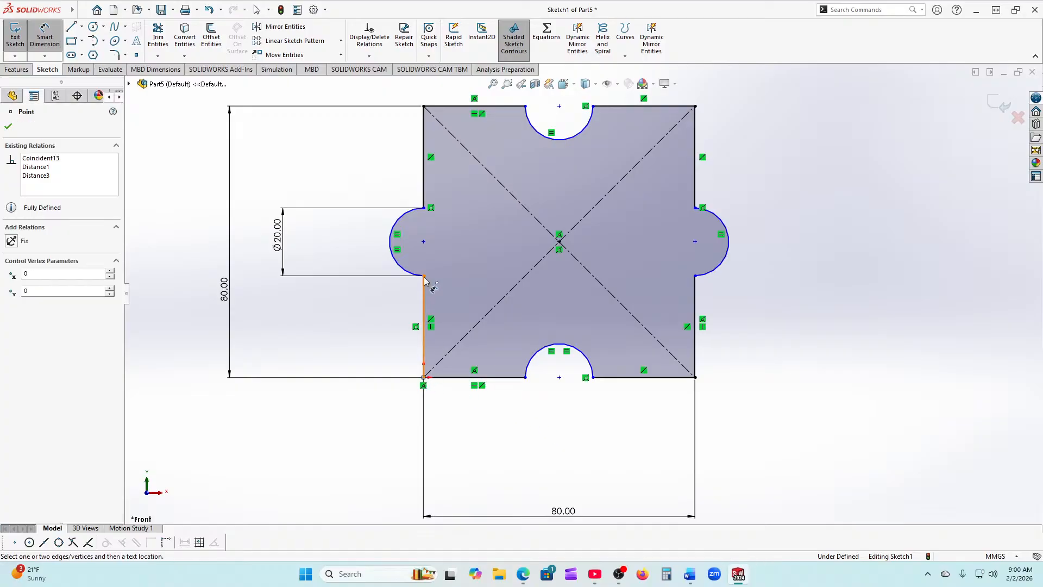
pyautogui.click(423, 242)
pyautogui.click(326, 321)
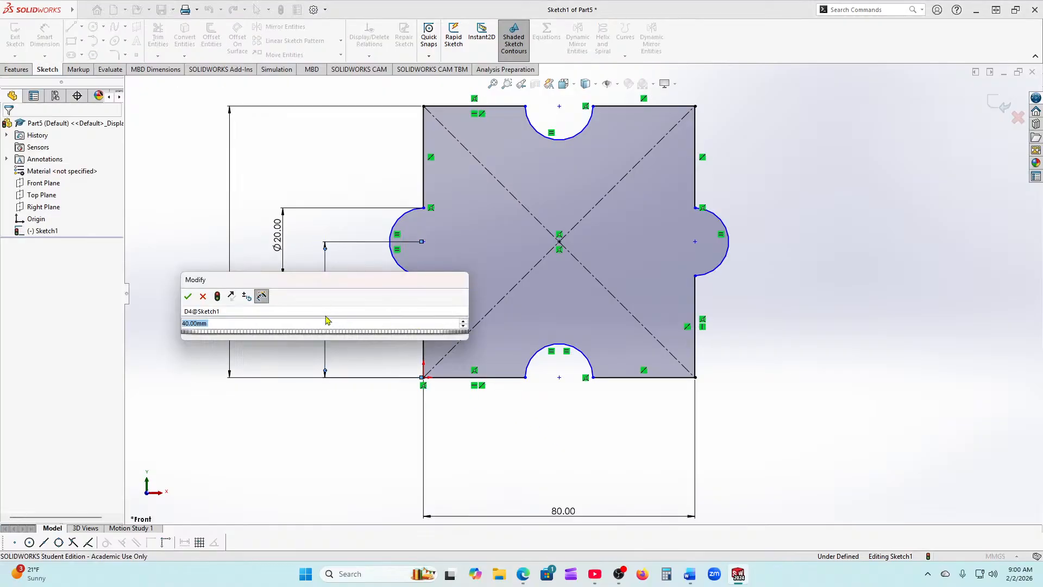
pyautogui.click(188, 296)
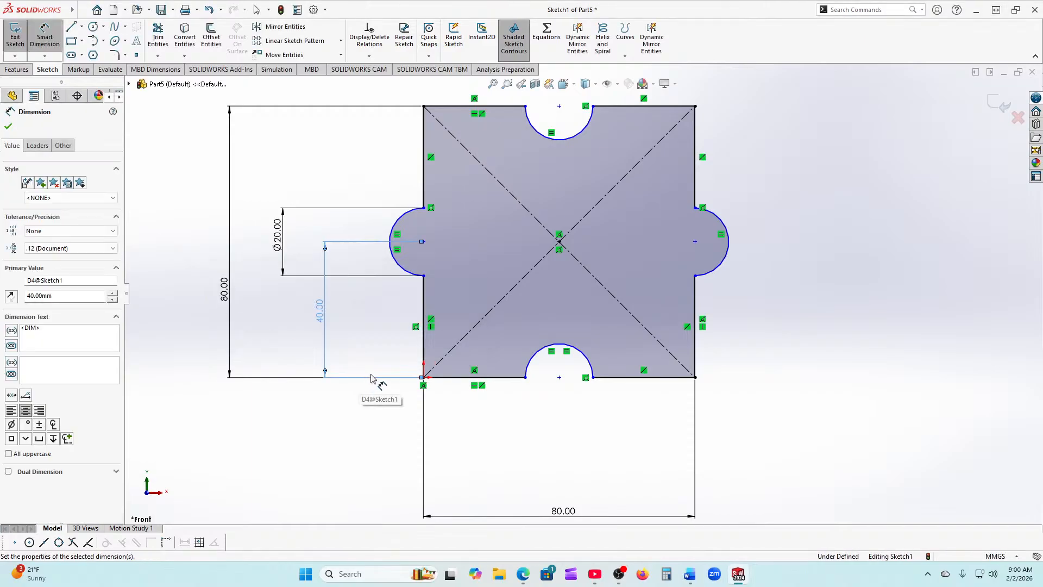
pyautogui.scroll(-2, 431, 296)
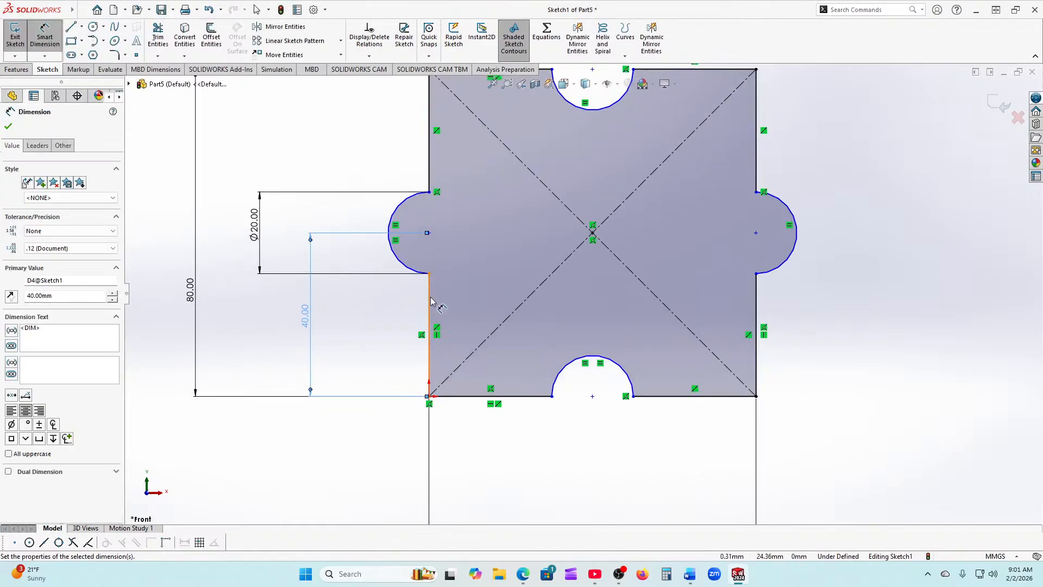
pyautogui.click(429, 397)
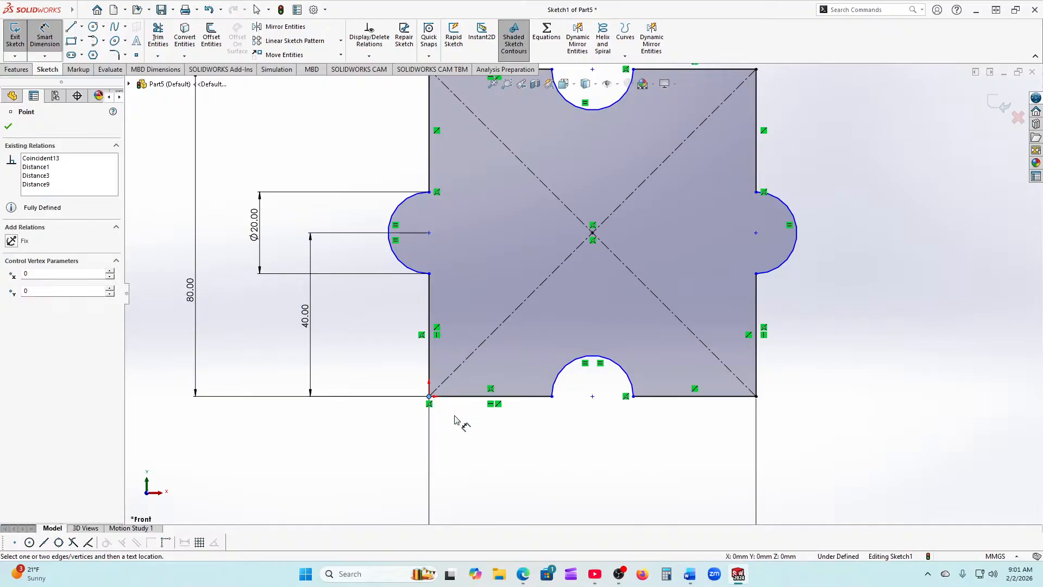
pyautogui.click(592, 396)
pyautogui.click(508, 443)
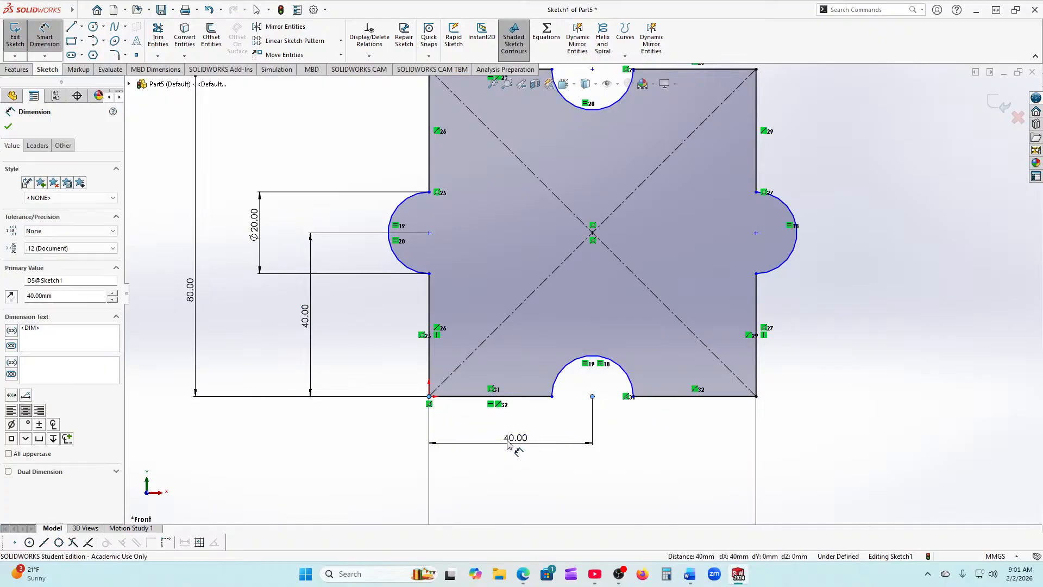
pyautogui.click(378, 428)
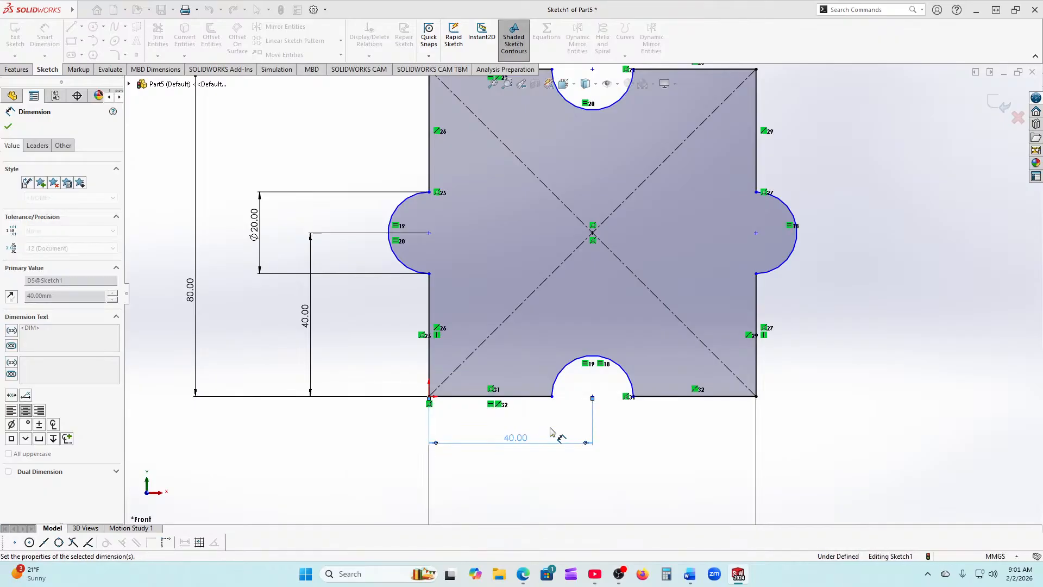
pyautogui.scroll(2, 555, 434)
pyautogui.scroll(-4, 585, 415)
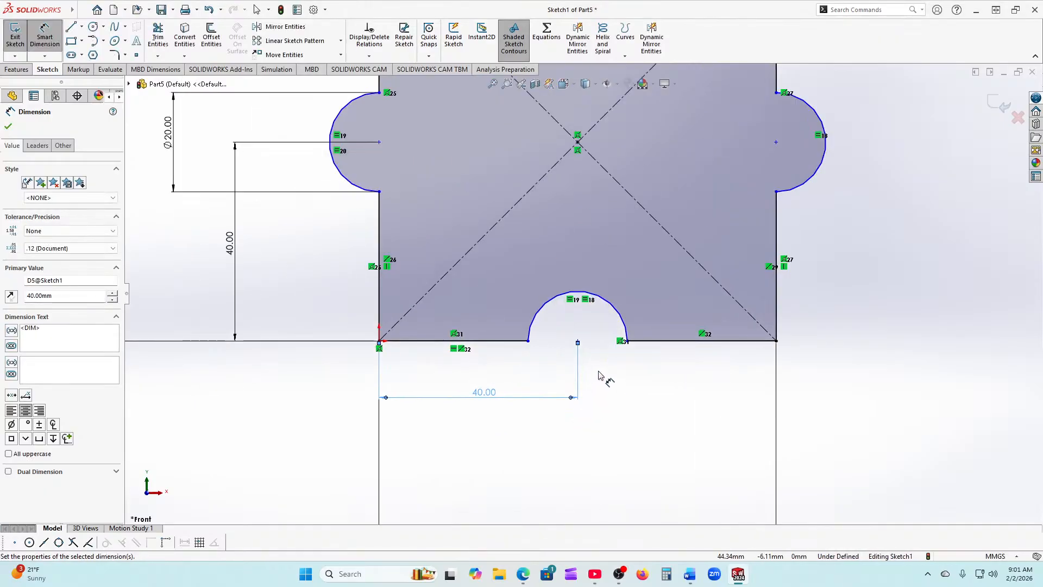
pyautogui.click(8, 126)
pyautogui.scroll(-2, 534, 331)
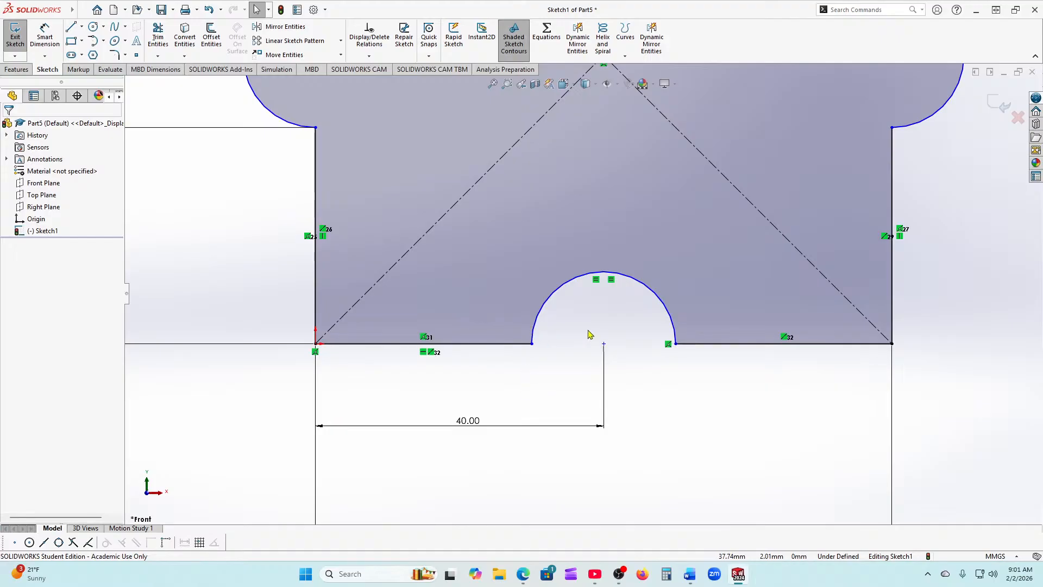
pyautogui.scroll(3, 442, 310)
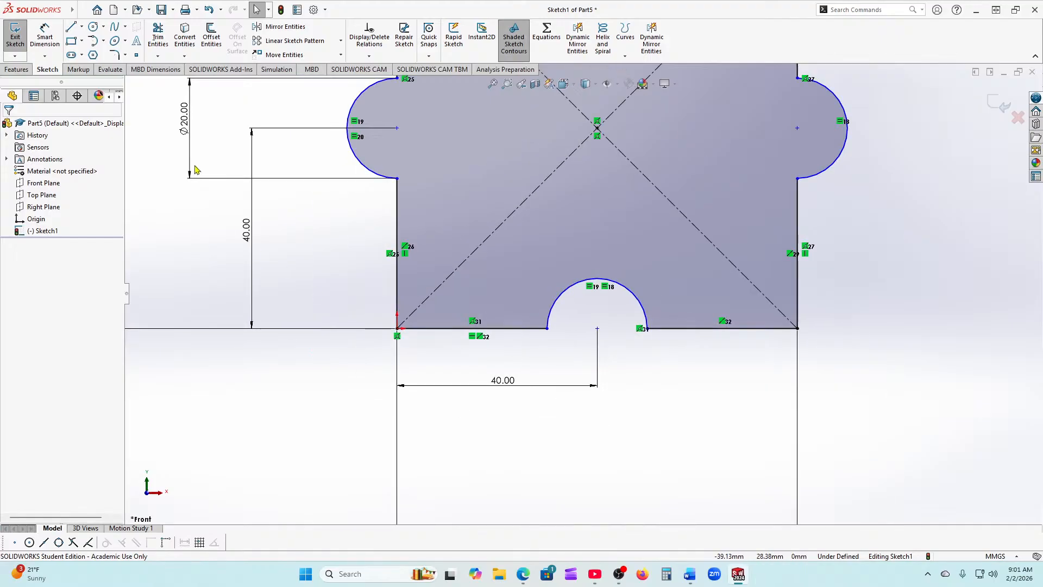
# Step: Try a radius dimension on the bottom arc, then cancel it as redundant
pyautogui.click(46, 35)
pyautogui.click(601, 280)
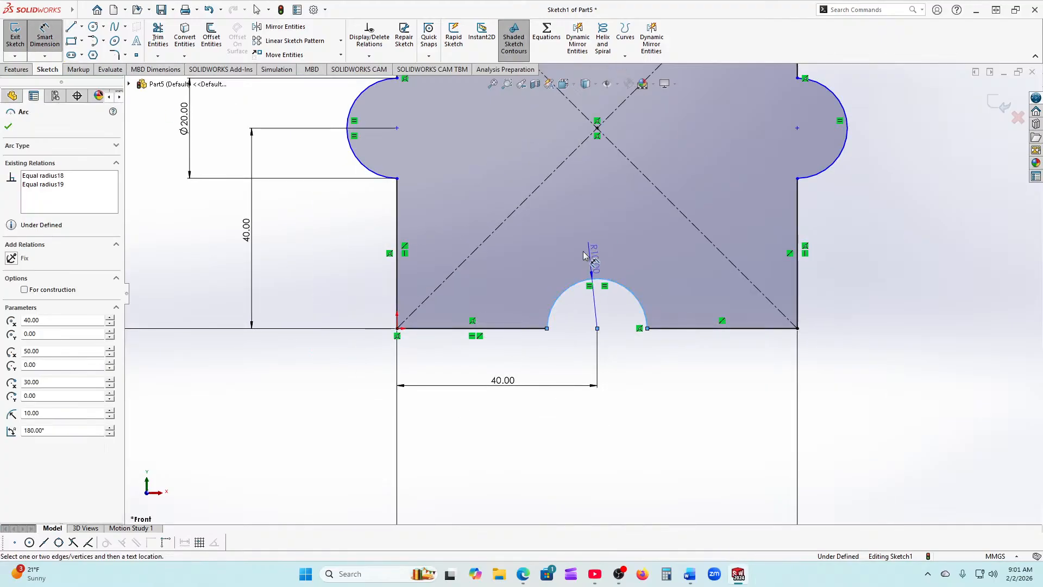
pyautogui.click(581, 253)
pyautogui.click(577, 294)
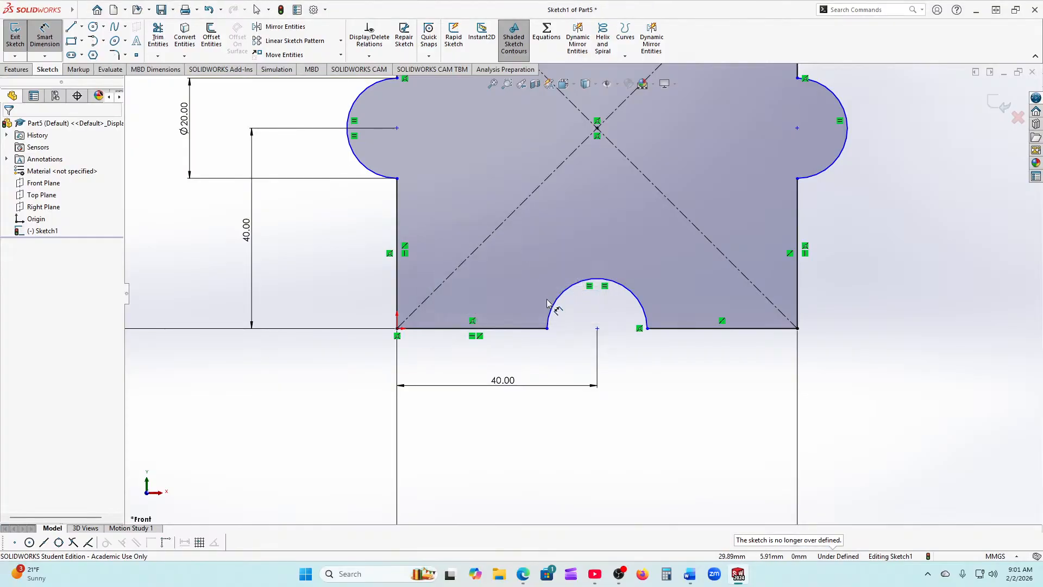
pyautogui.scroll(2, 547, 300)
pyautogui.scroll(2, 547, 302)
pyautogui.scroll(-1, 551, 176)
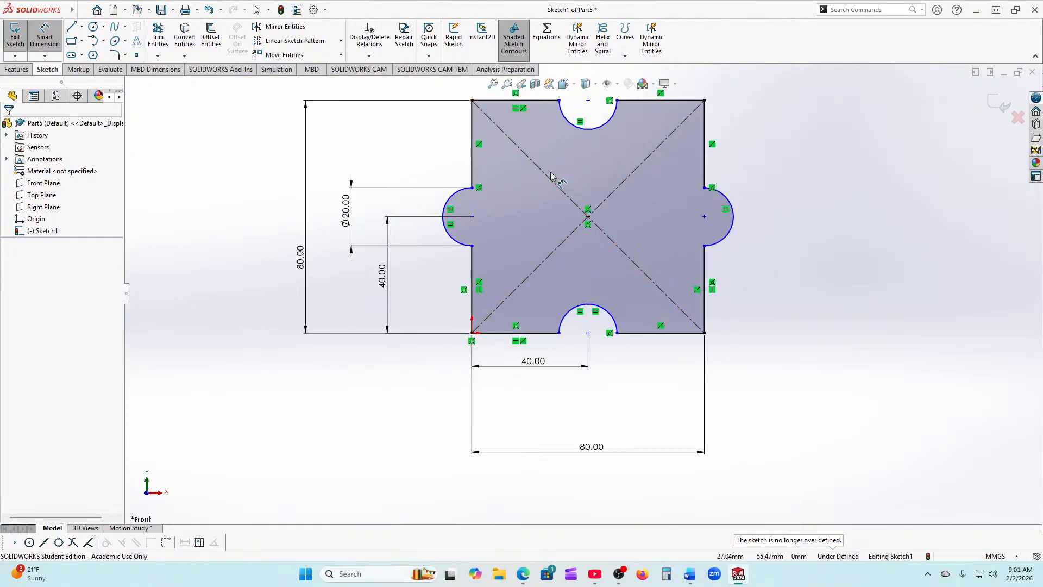
pyautogui.scroll(1, 549, 105)
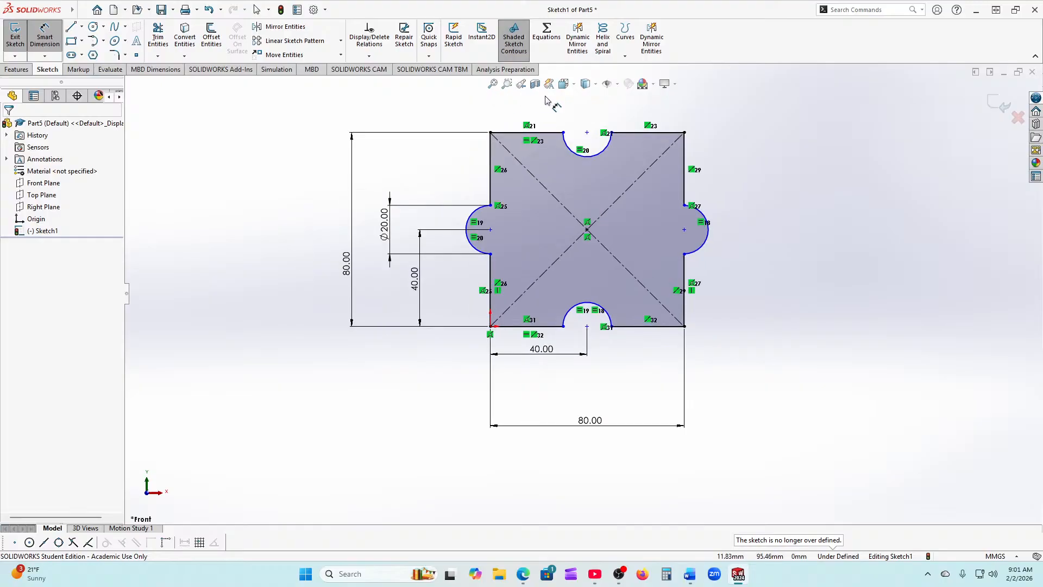
pyautogui.scroll(-2, 499, 139)
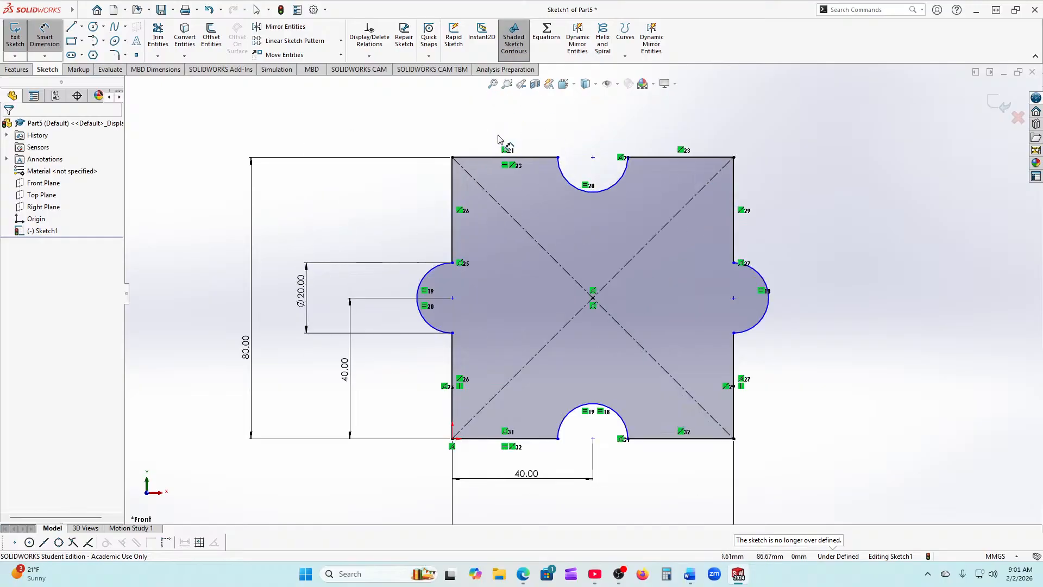
# Step: Dimension the top and right arc centres 40 mm from the top-left and top-right corners
pyautogui.click(452, 157)
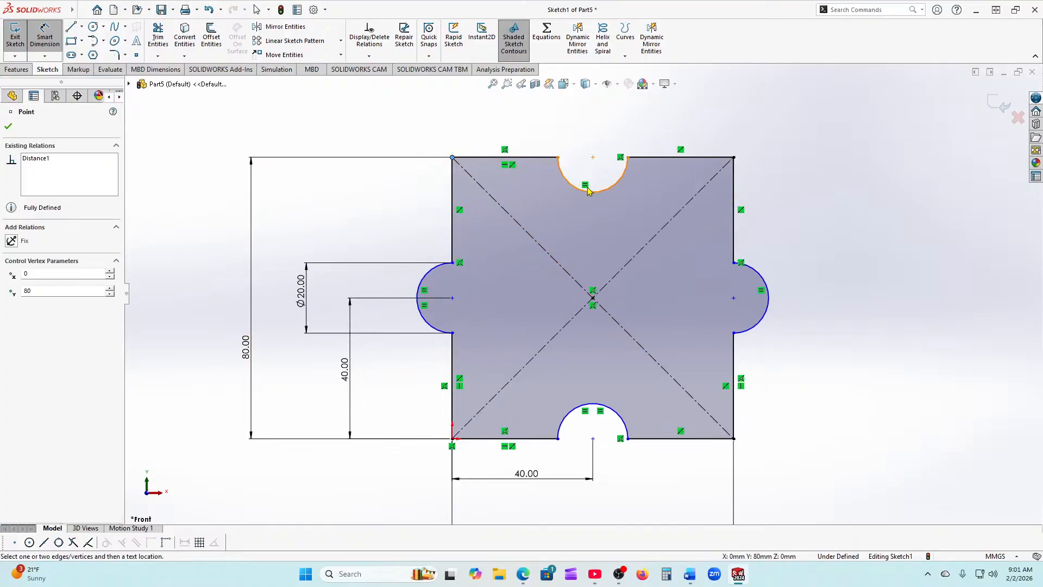
pyautogui.click(593, 157)
pyautogui.click(522, 130)
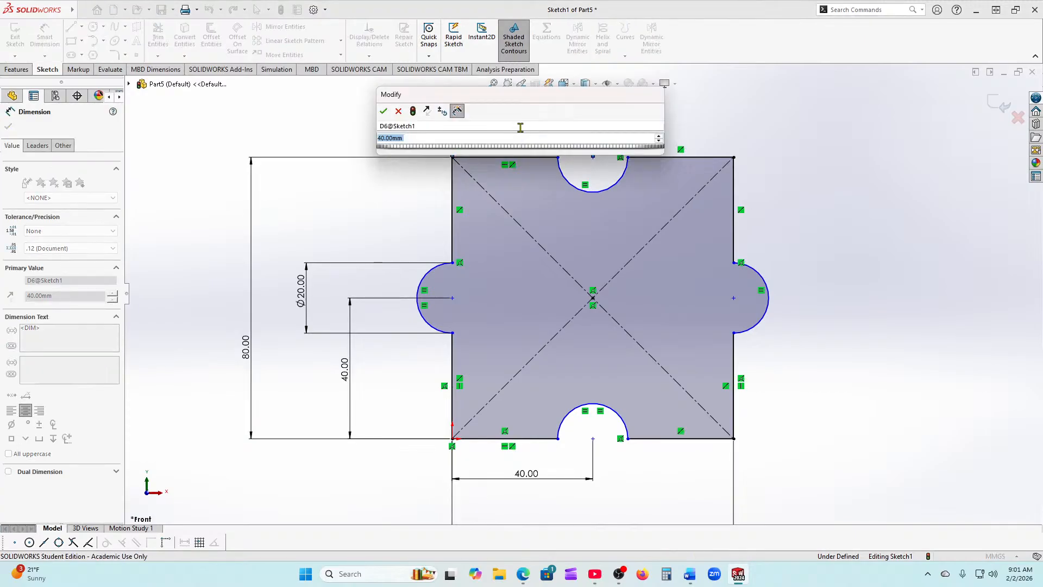
pyautogui.click(384, 112)
pyautogui.press('Escape')
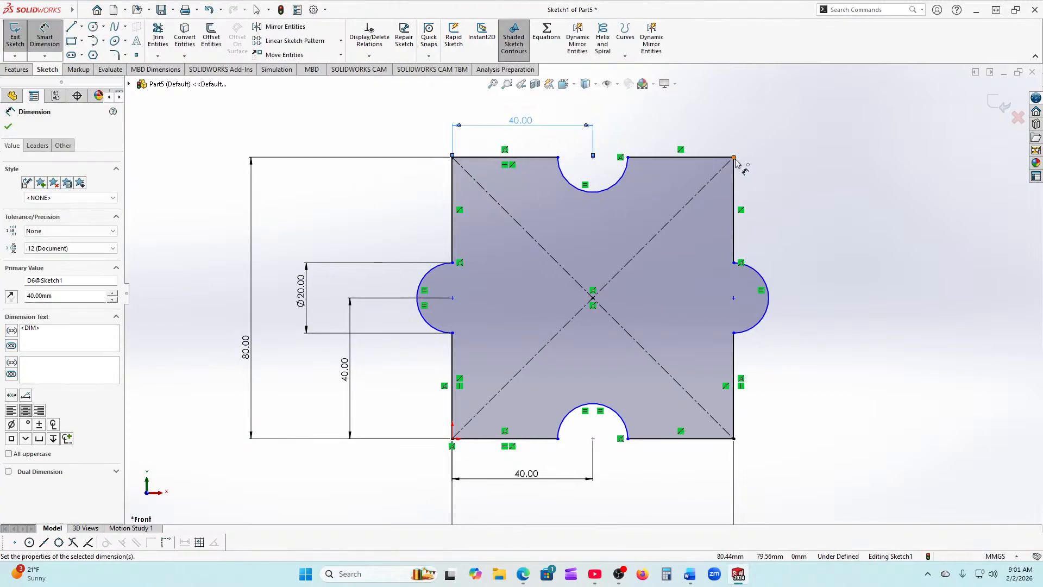
pyautogui.click(734, 158)
pyautogui.click(734, 299)
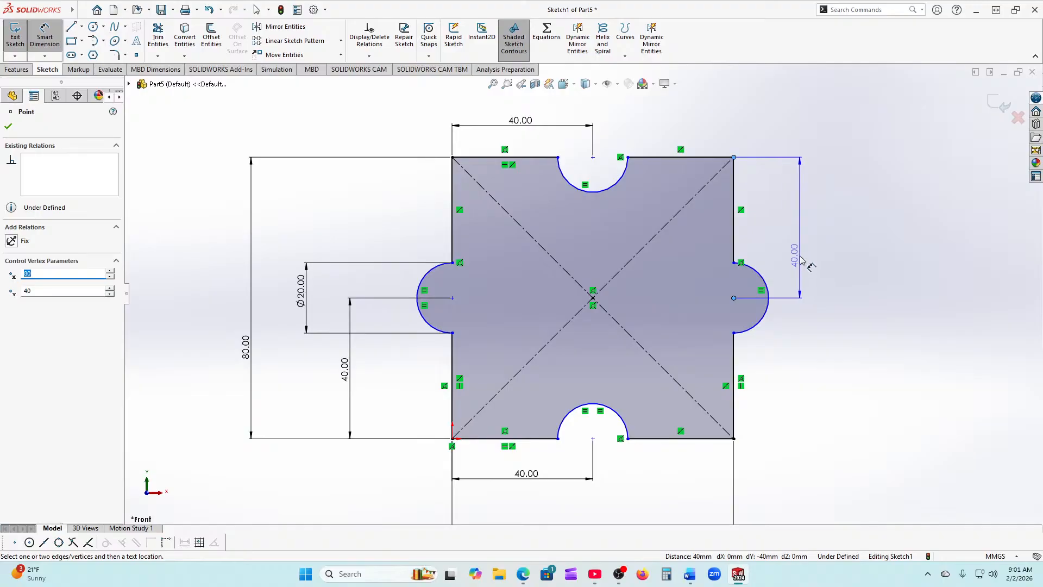
pyautogui.click(808, 265)
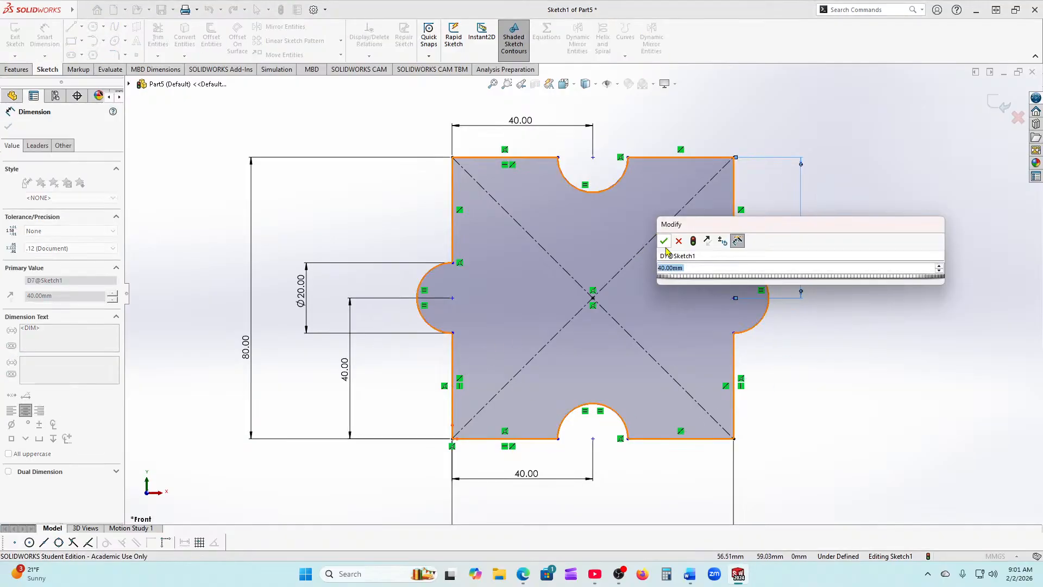
pyautogui.click(664, 241)
pyautogui.scroll(1, 515, 354)
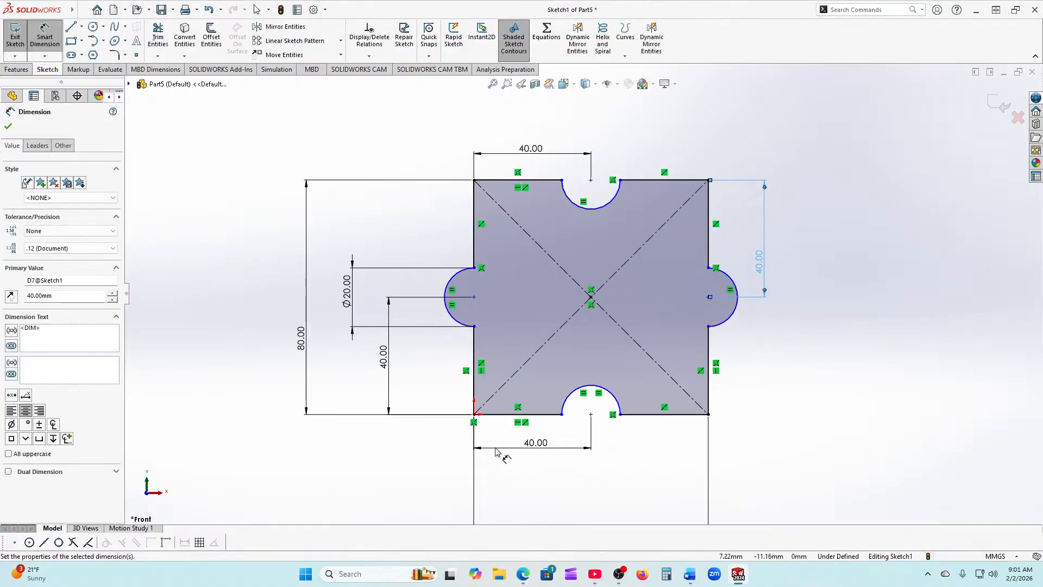
pyautogui.scroll(-1, 495, 450)
pyautogui.scroll(1, 543, 296)
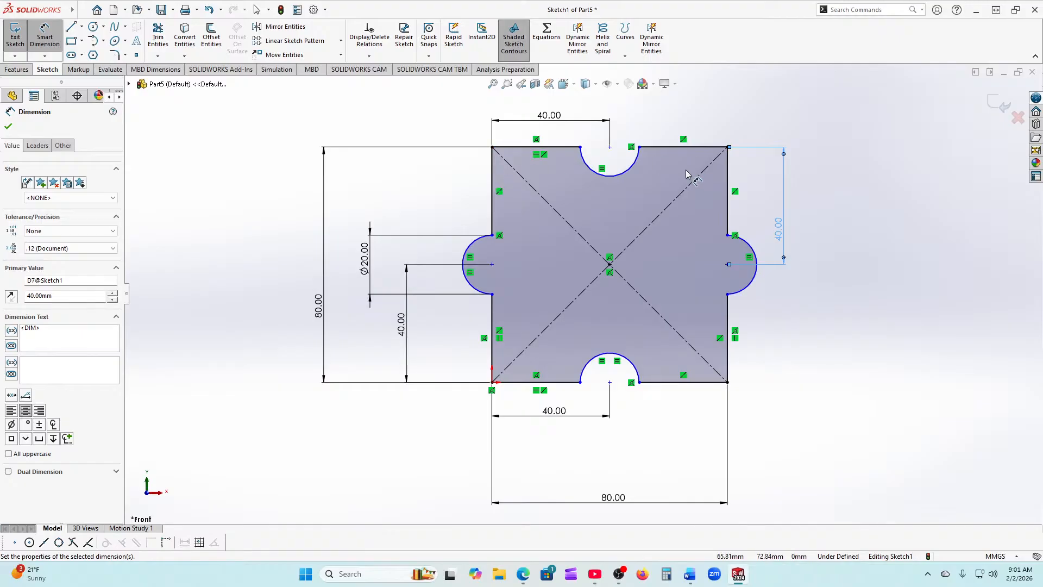
pyautogui.scroll(-1, 500, 265)
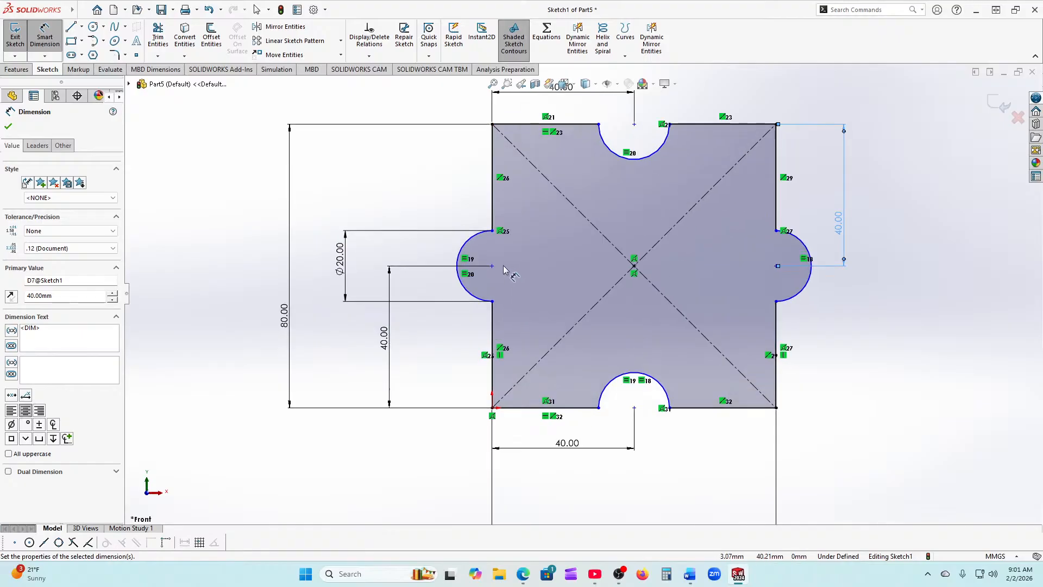
# Step: Make the left arc's upper and lower endpoints vertically aligned
pyautogui.click(493, 230)
pyautogui.scroll(-1, 489, 261)
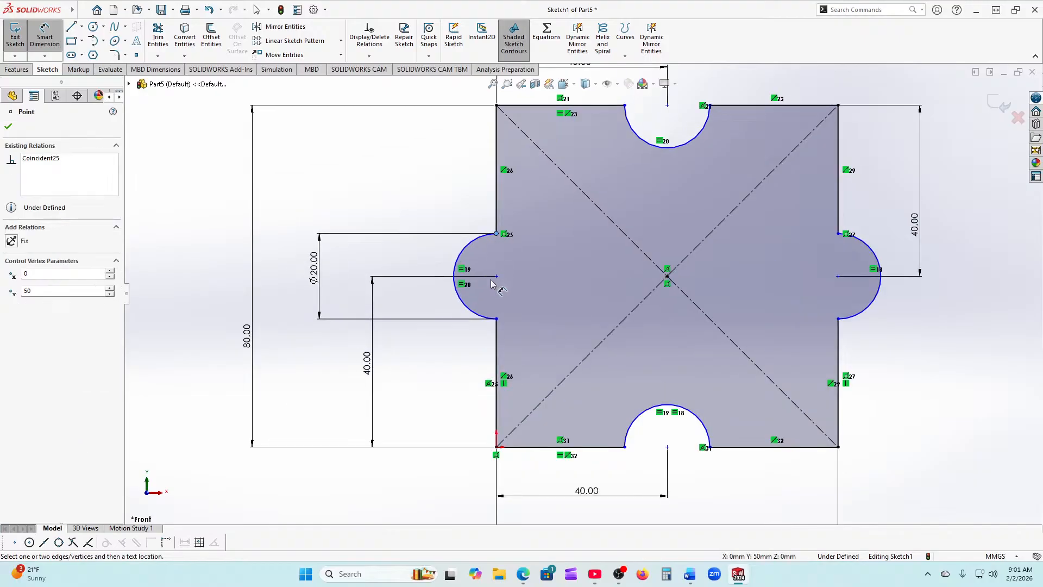
pyautogui.click(496, 318)
pyautogui.press('Escape')
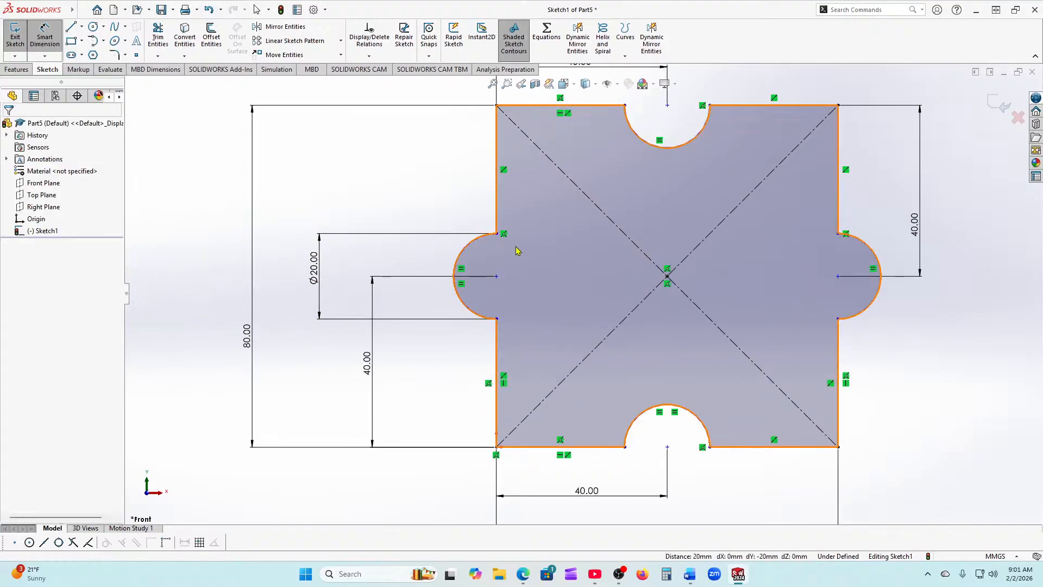
pyautogui.press('Escape')
pyautogui.click(496, 234)
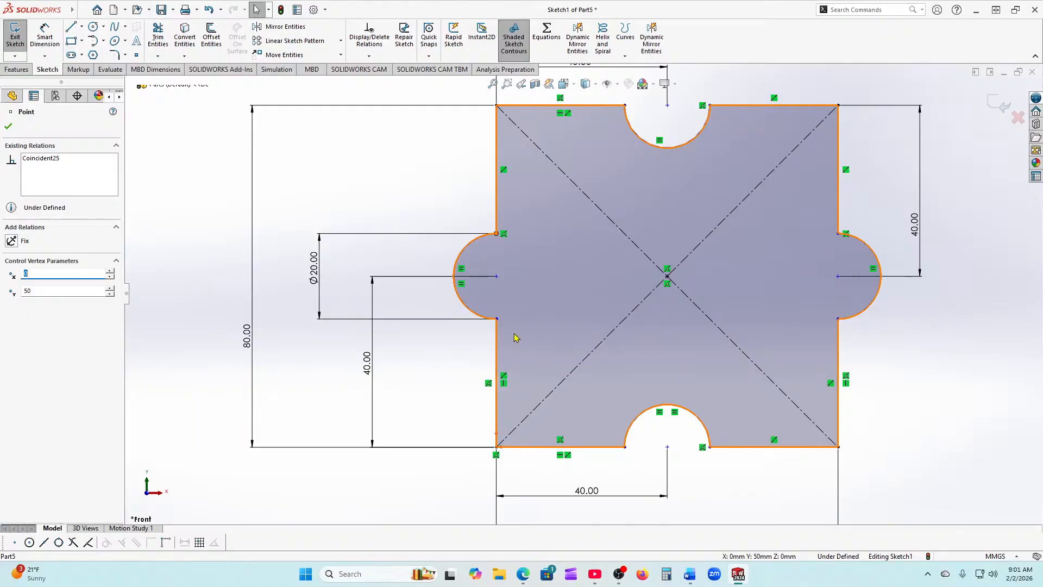
pyautogui.keyDown('ctrl'); pyautogui.click(496, 320); pyautogui.keyUp('ctrl')
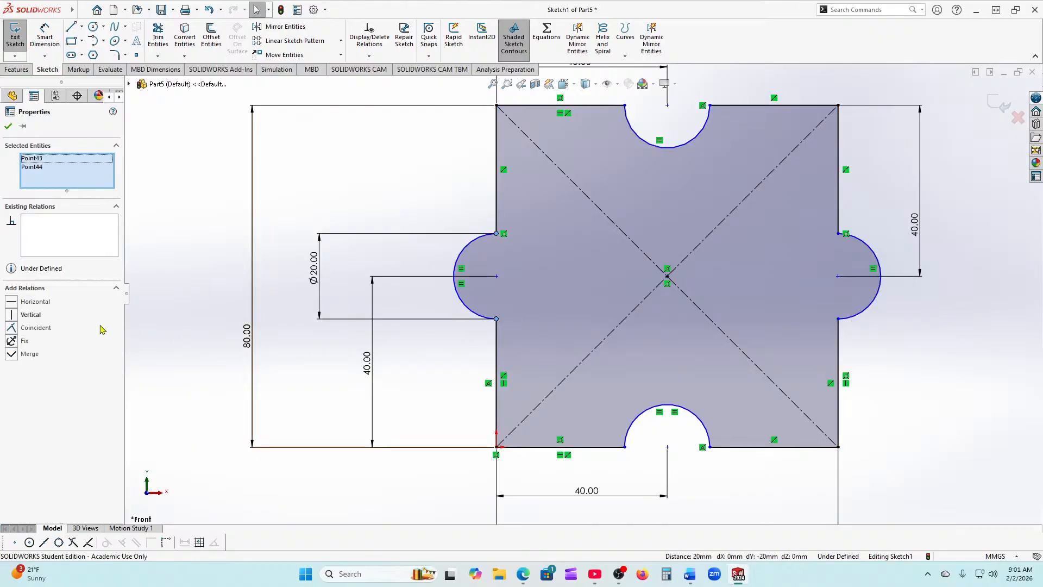
pyautogui.click(19, 317)
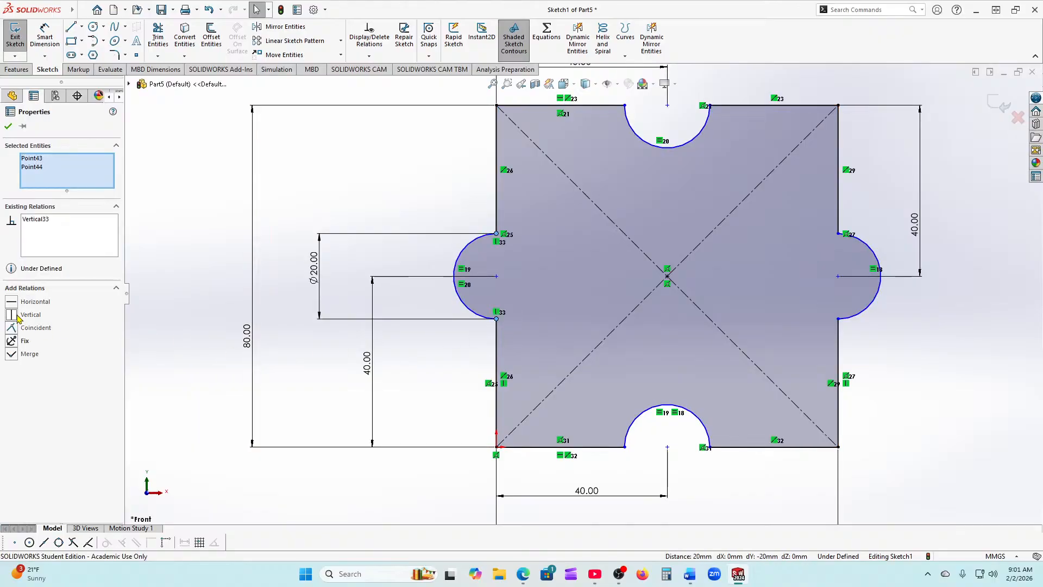
pyautogui.click(7, 128)
pyautogui.scroll(-4, 504, 308)
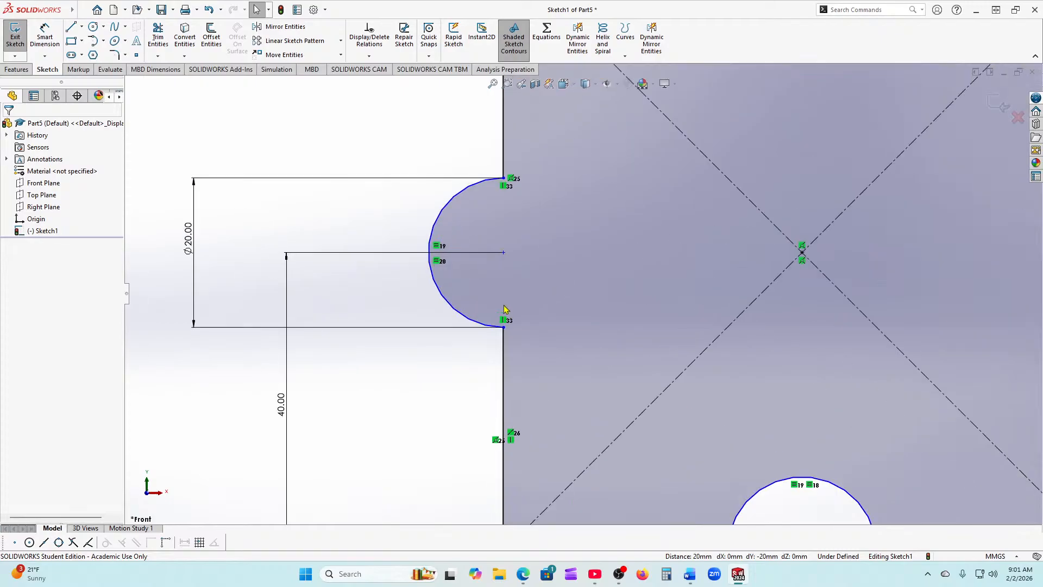
# Step: Align the left arc's centre vertically with its lower endpoint and fit the view
pyautogui.click(503, 253)
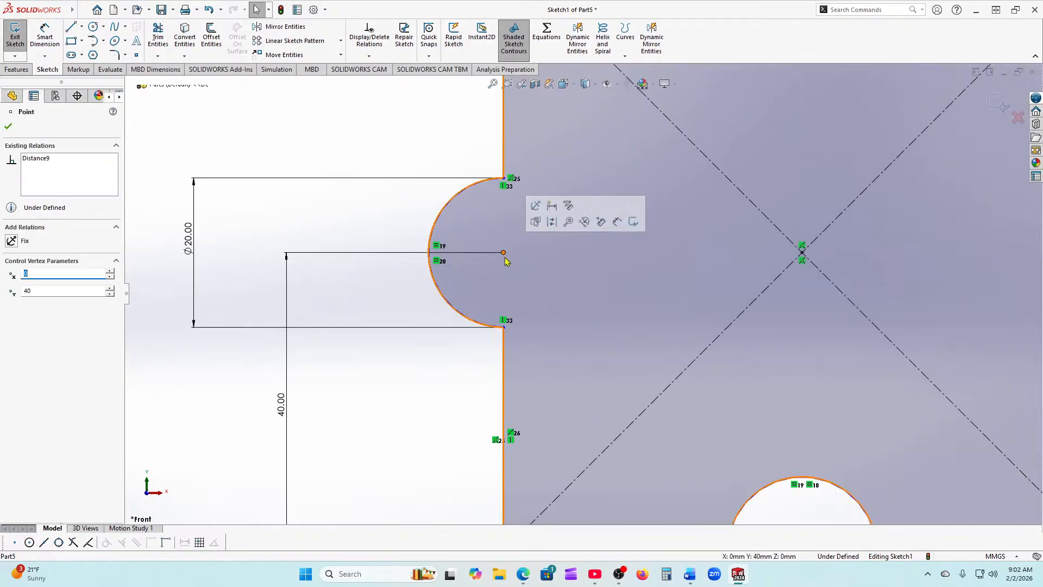
pyautogui.keyDown('ctrl'); pyautogui.click(503, 327); pyautogui.keyUp('ctrl')
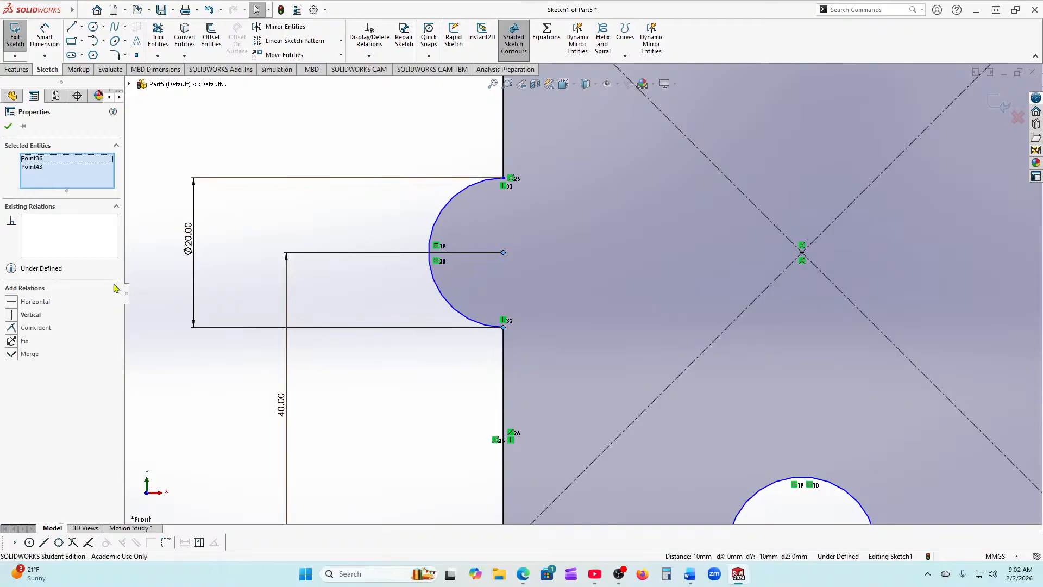
pyautogui.click(9, 128)
pyautogui.press('f')
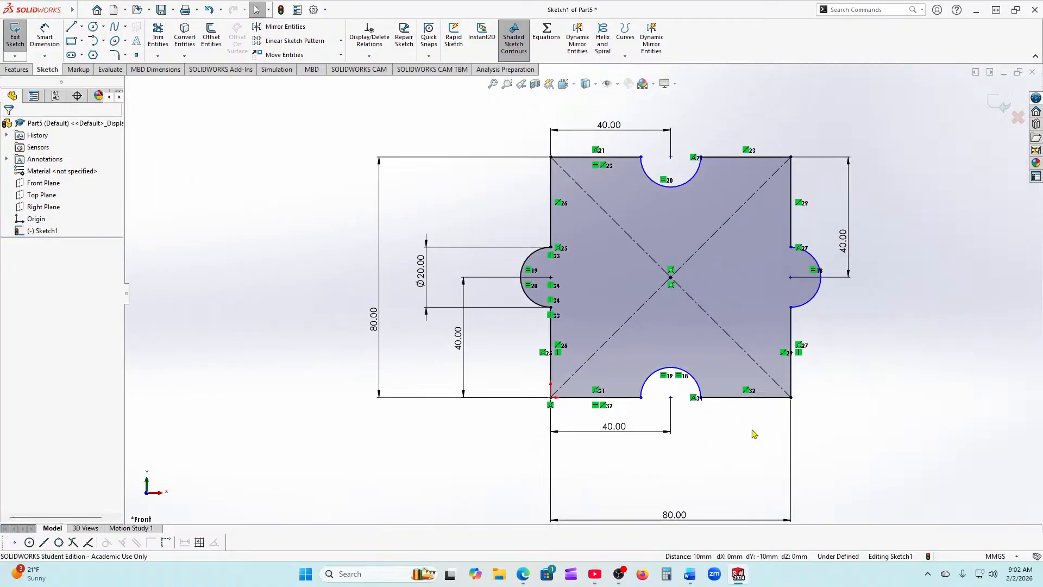
pyautogui.scroll(-2, 663, 391)
pyautogui.scroll(-2, 626, 373)
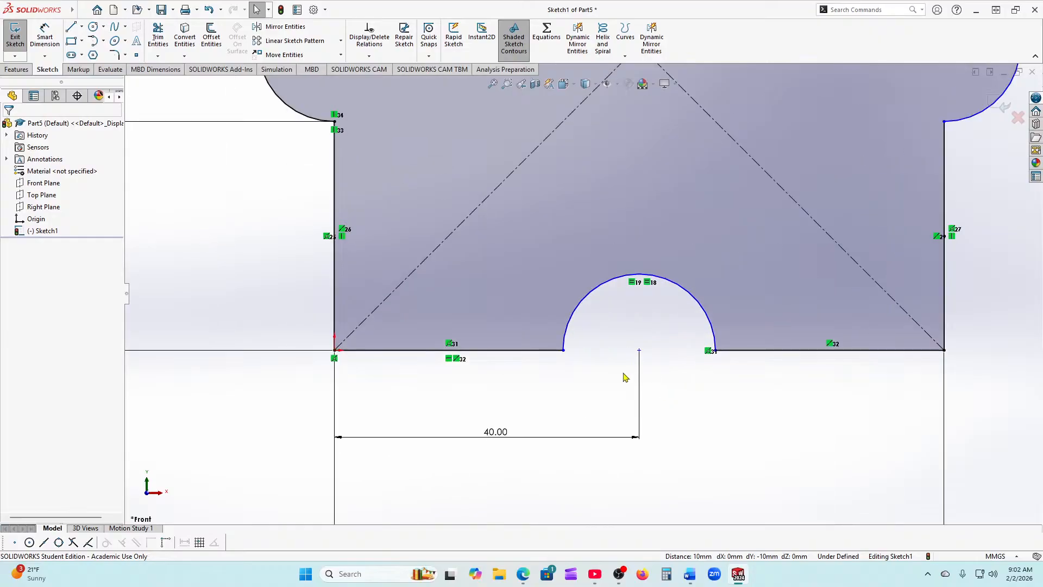
# Step: Make the bottom arc's endpoints horizontal and level its left endpoint with the centre
pyautogui.click(563, 350)
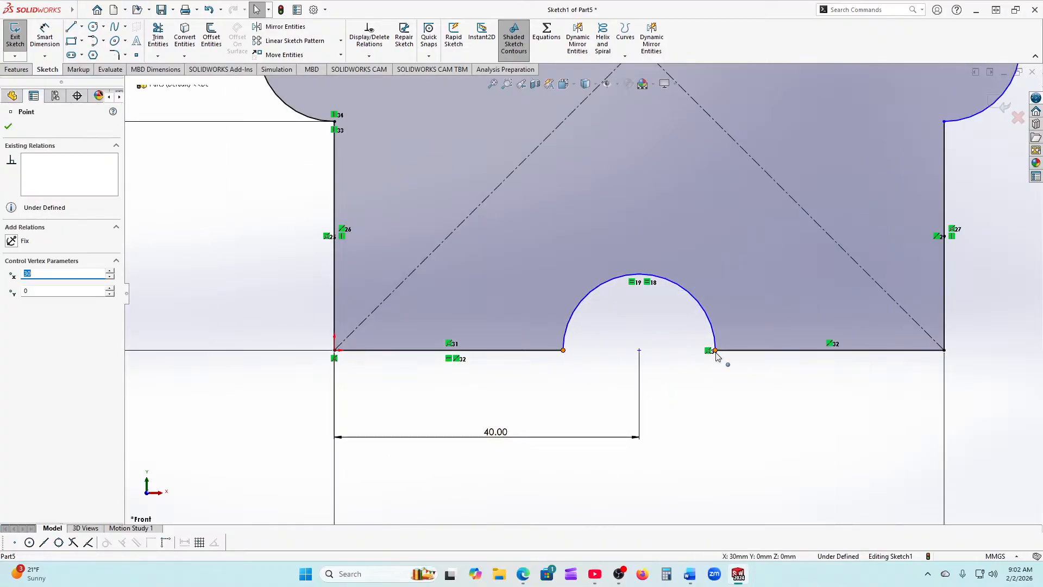
pyautogui.keyDown('ctrl'); pyautogui.click(715, 351); pyautogui.keyUp('ctrl')
pyautogui.click(11, 302)
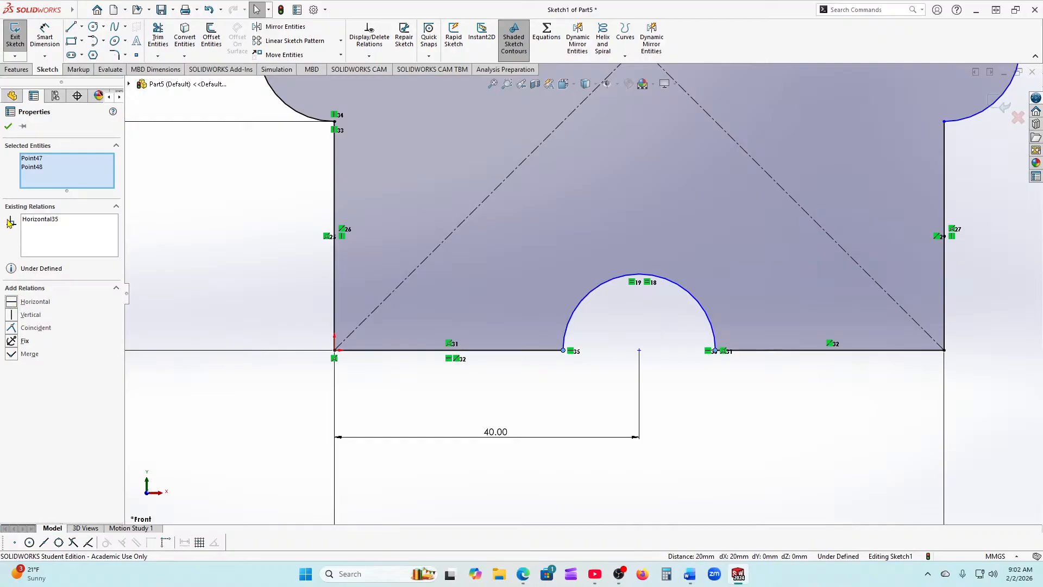
pyautogui.click(6, 127)
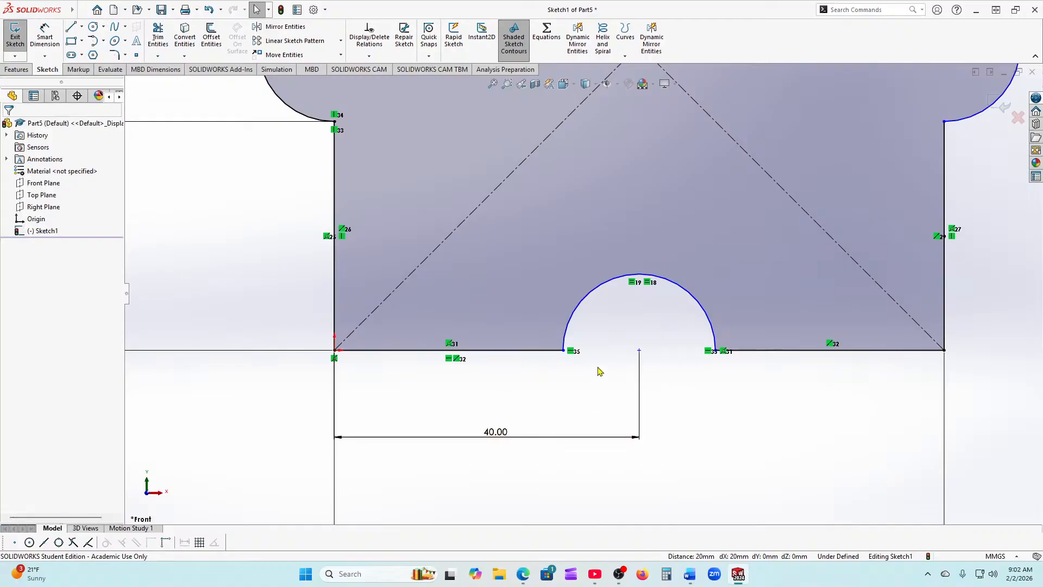
pyautogui.click(564, 351)
pyautogui.keyDown('ctrl'); pyautogui.click(638, 350); pyautogui.keyUp('ctrl')
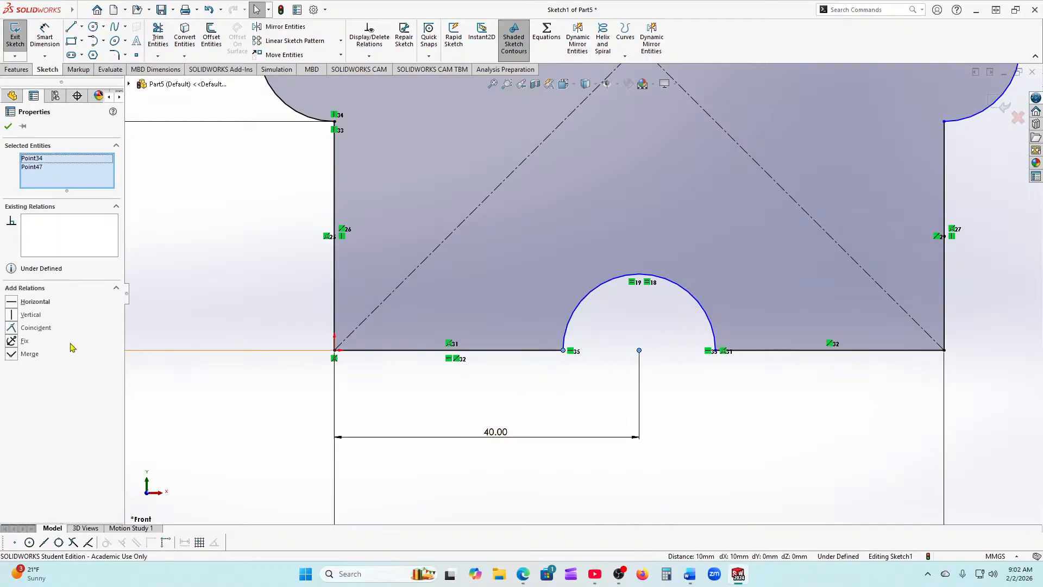
pyautogui.click(11, 303)
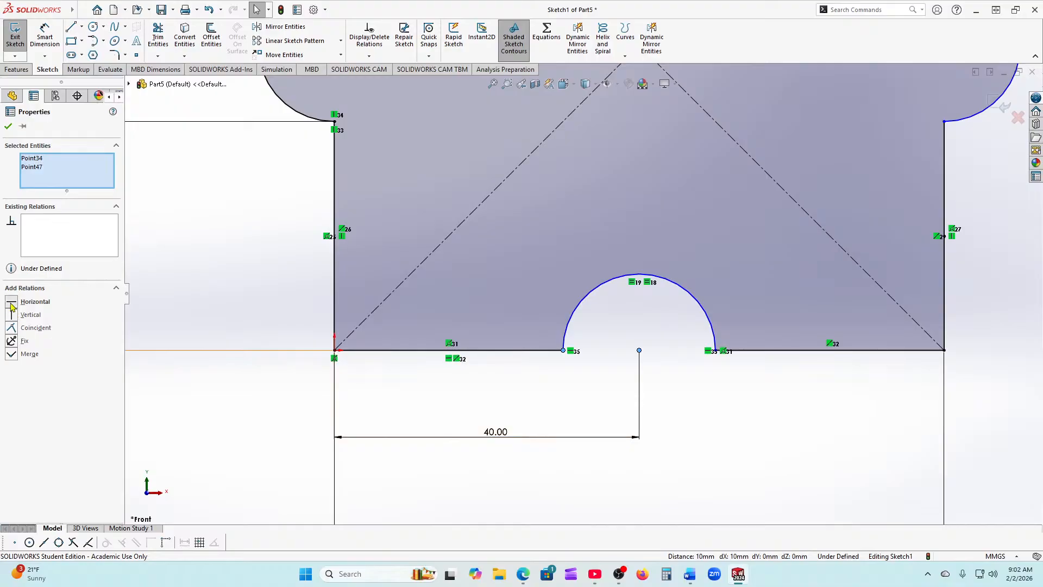
pyautogui.click(9, 127)
pyautogui.scroll(6, 514, 303)
# Step: Make the right arc's endpoints vertical and align its lower endpoint with the centre
pyautogui.scroll(-5, 682, 276)
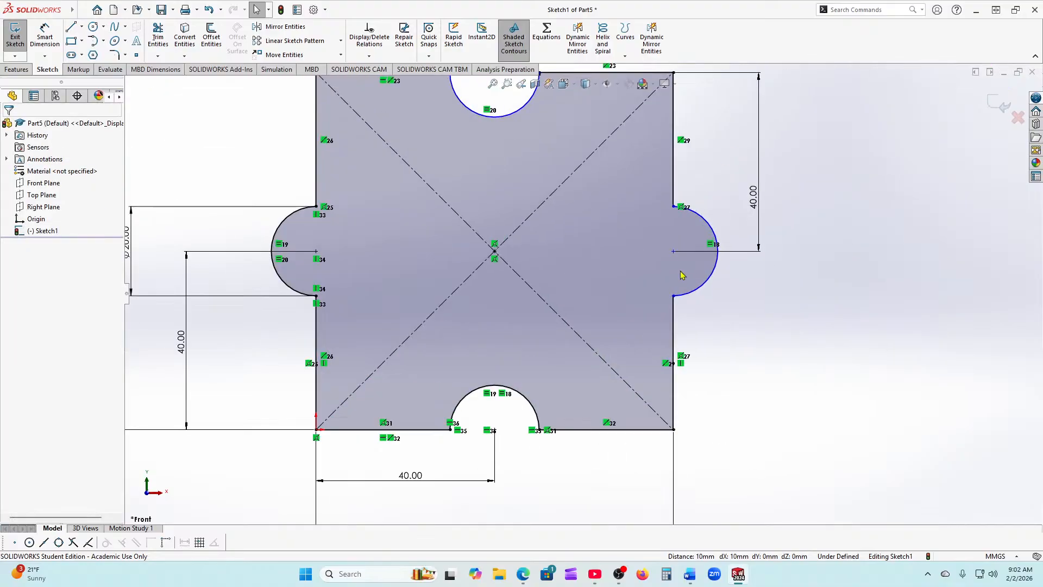
pyautogui.click(674, 296)
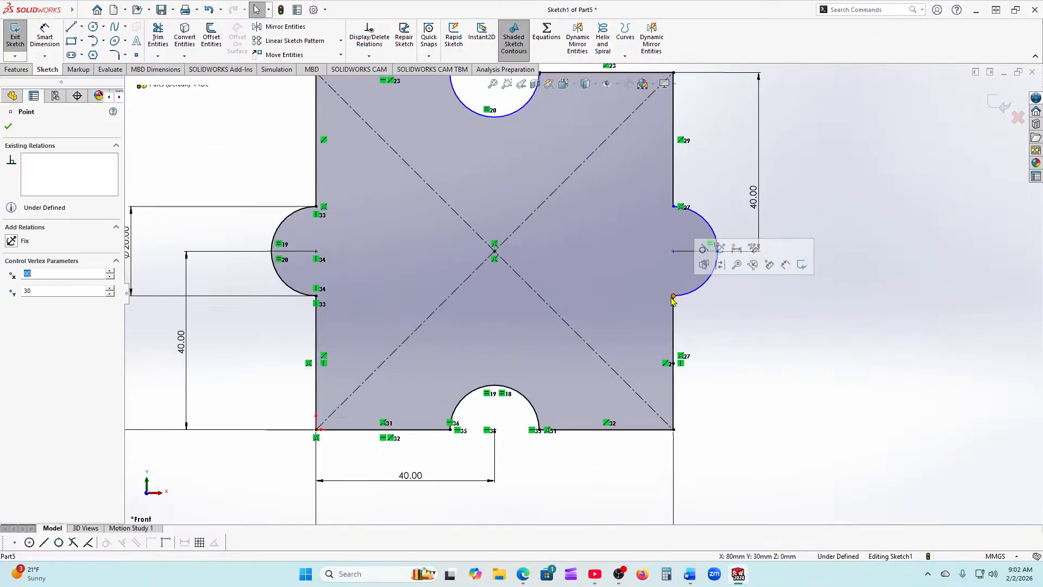
pyautogui.keyDown('ctrl'); pyautogui.click(673, 208); pyautogui.keyUp('ctrl')
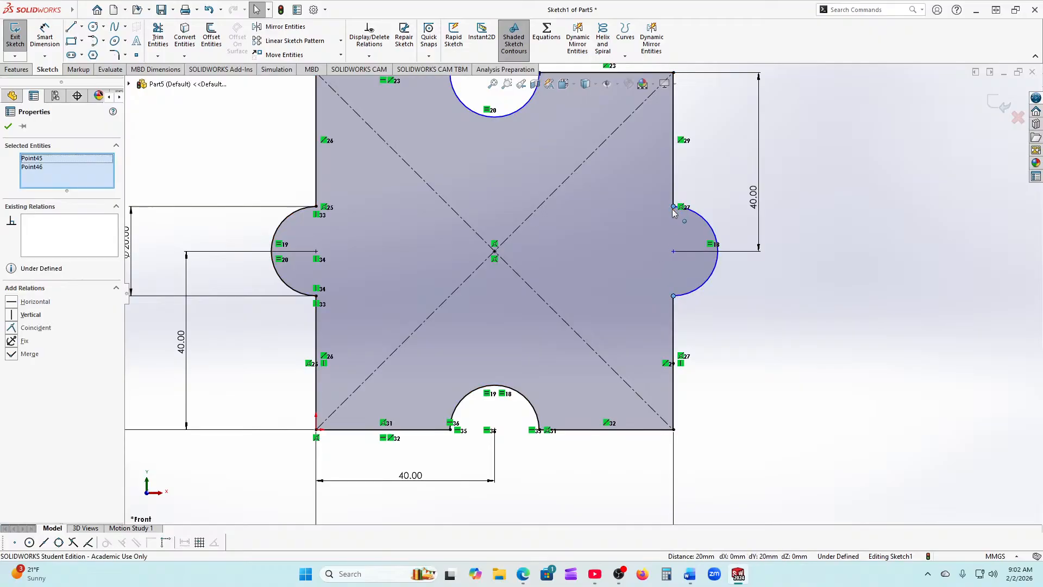
pyautogui.click(11, 315)
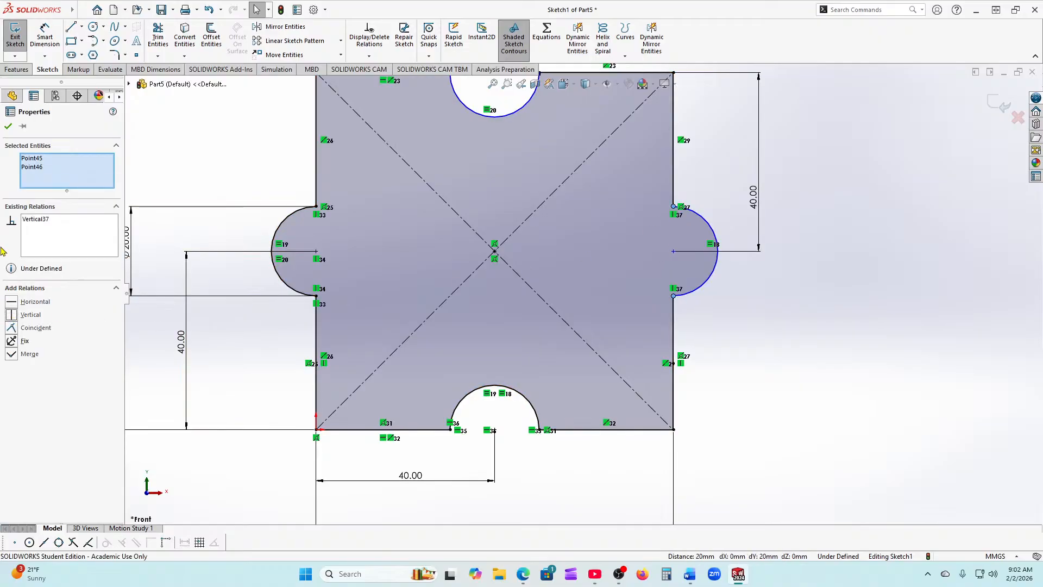
pyautogui.click(7, 124)
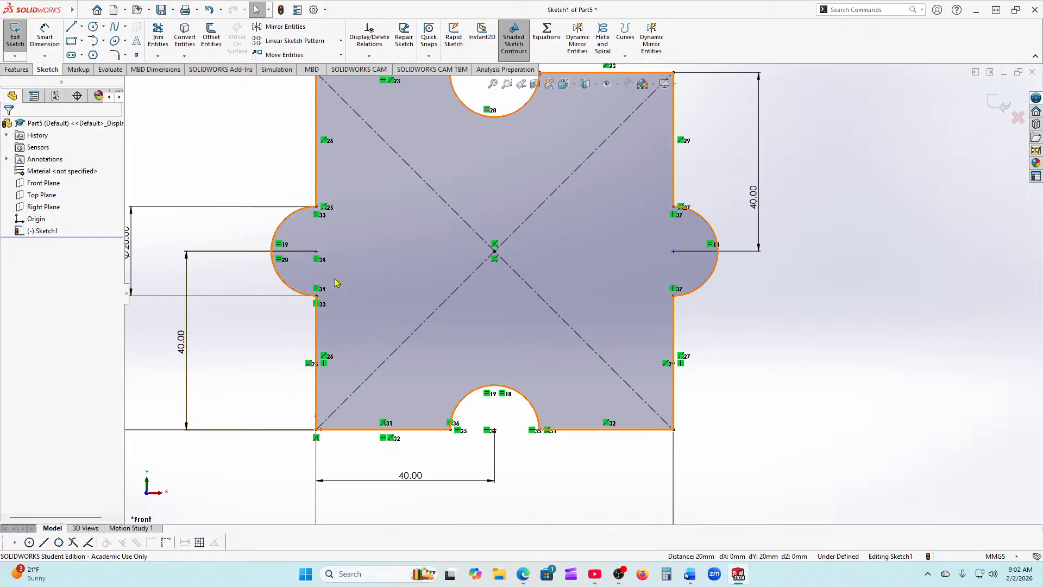
pyautogui.click(673, 296)
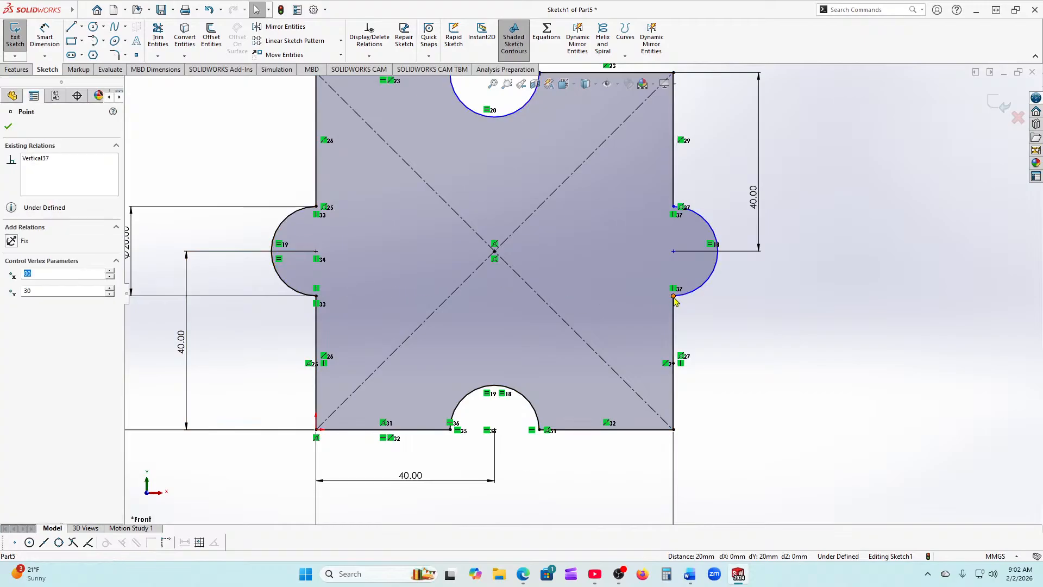
pyautogui.keyDown('ctrl'); pyautogui.click(673, 251); pyautogui.keyUp('ctrl')
pyautogui.click(10, 314)
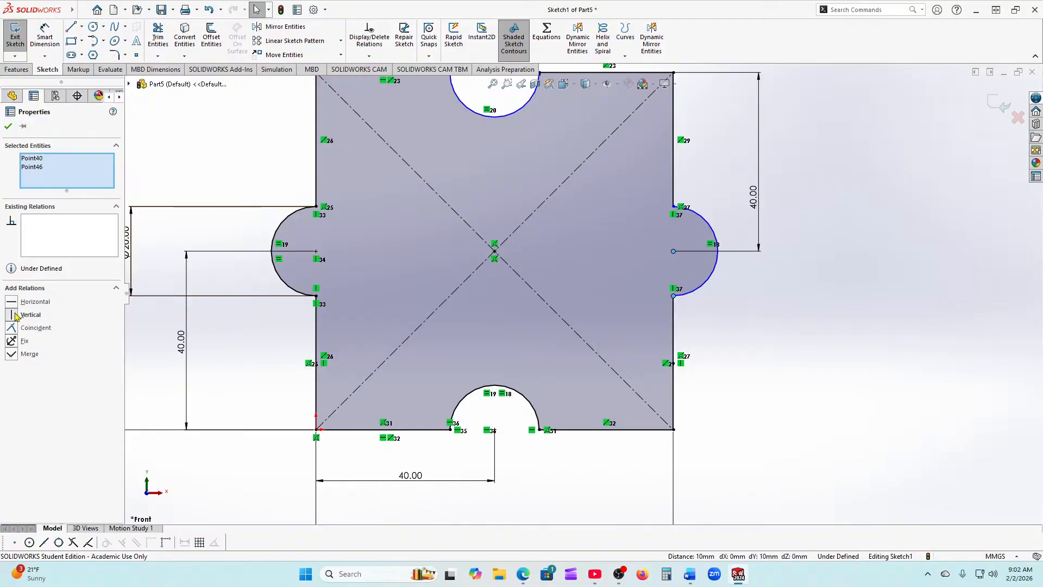
pyautogui.click(7, 126)
# Step: Make the top arc's endpoints horizontal and level its centre with the left endpoint
pyautogui.scroll(3, 443, 257)
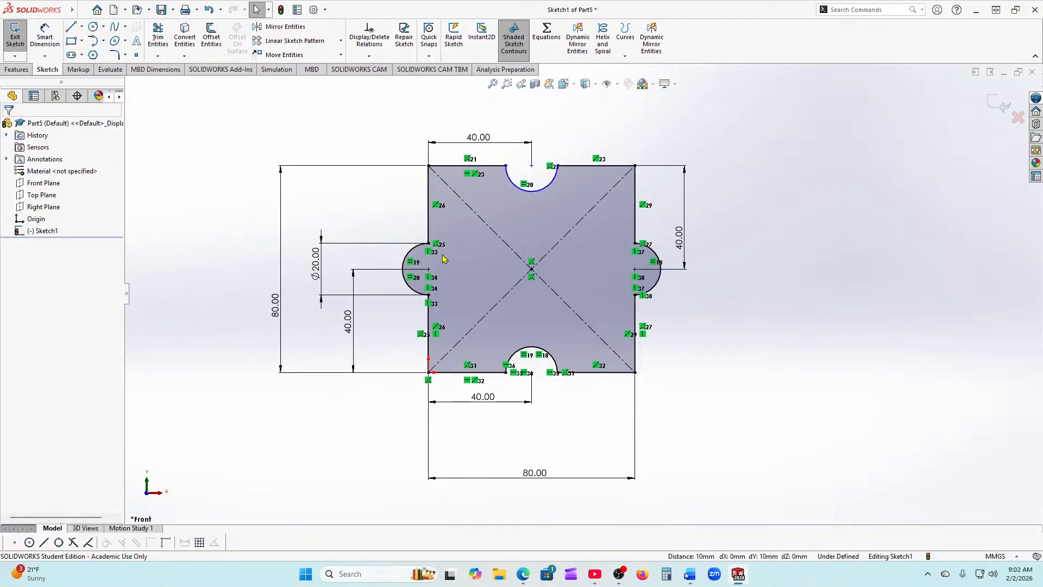
pyautogui.scroll(-5, 514, 168)
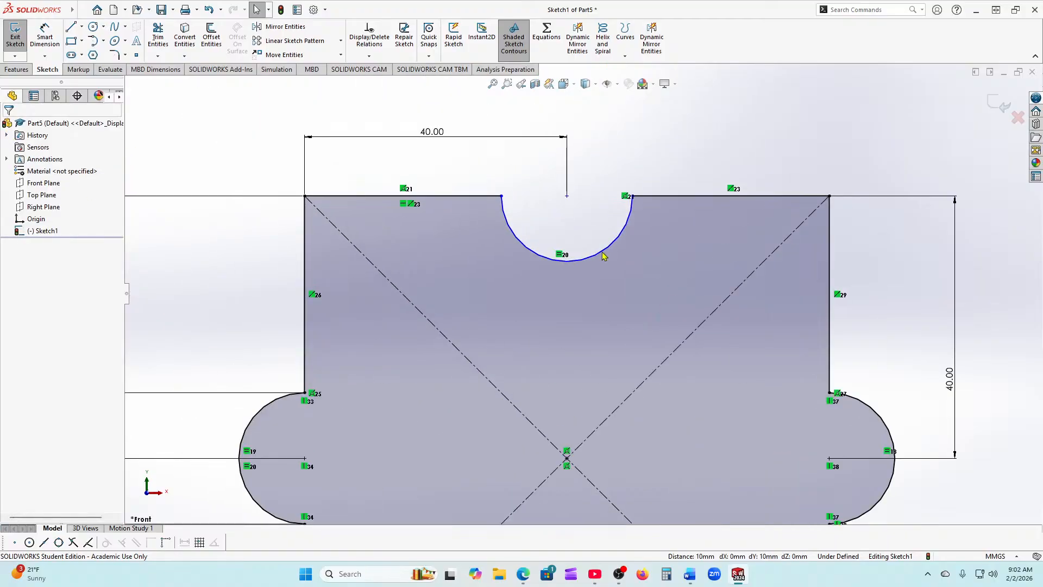
pyautogui.click(632, 196)
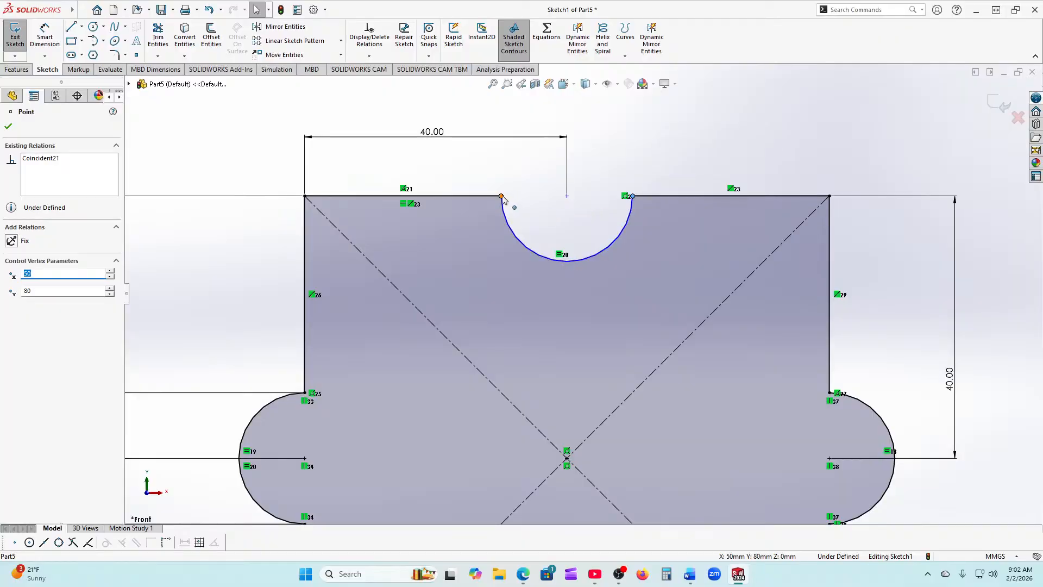
pyautogui.keyDown('ctrl'); pyautogui.click(502, 196); pyautogui.keyUp('ctrl')
pyautogui.click(13, 304)
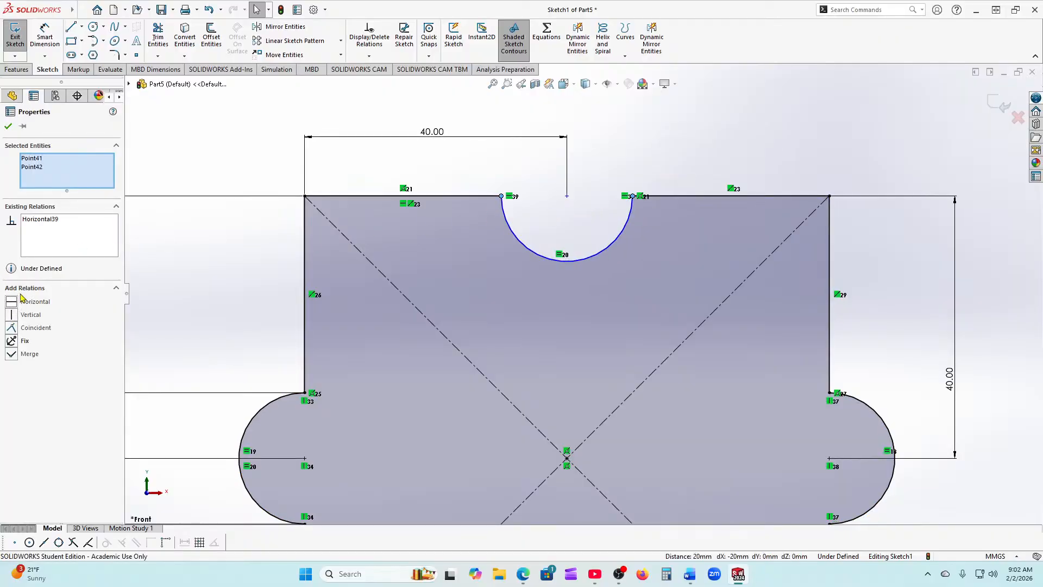
pyautogui.click(8, 128)
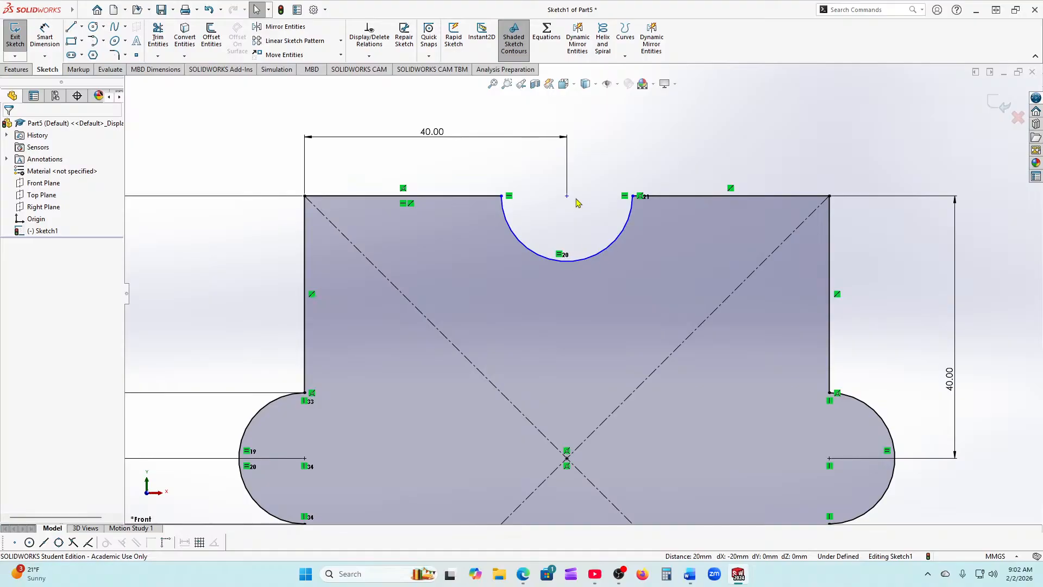
pyautogui.click(568, 196)
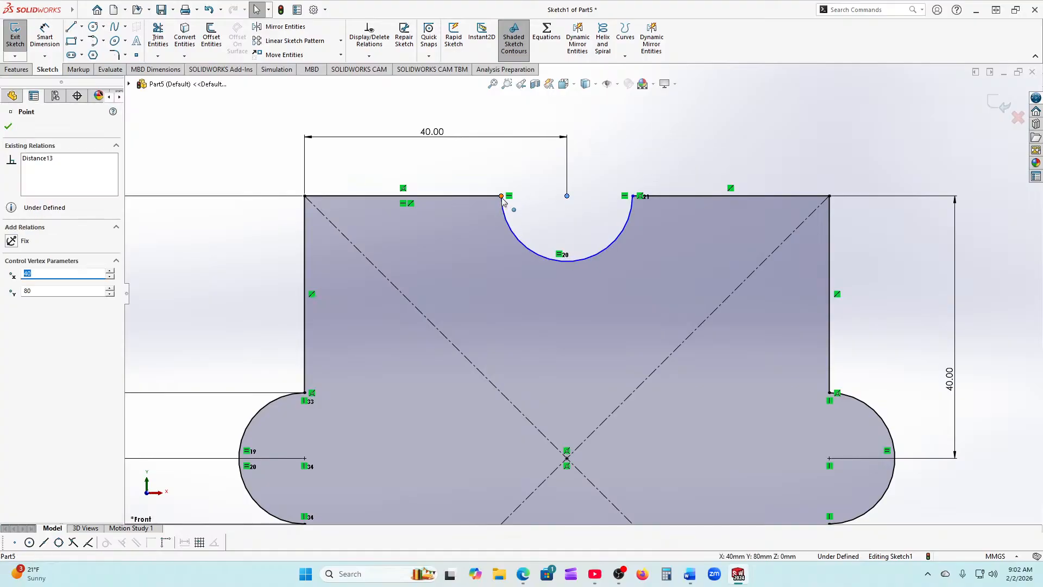
pyautogui.keyDown('ctrl'); pyautogui.click(502, 197); pyautogui.keyUp('ctrl')
pyautogui.click(16, 302)
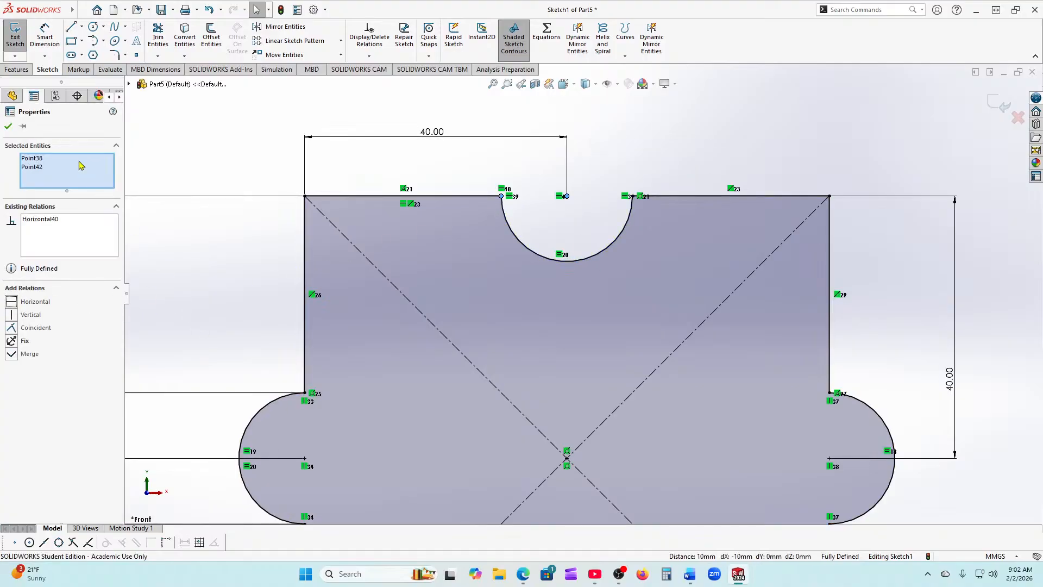
pyautogui.click(8, 129)
# Step: Zoom out and box-select every line, arc and dimension of the notched square
pyautogui.scroll(2, 654, 340)
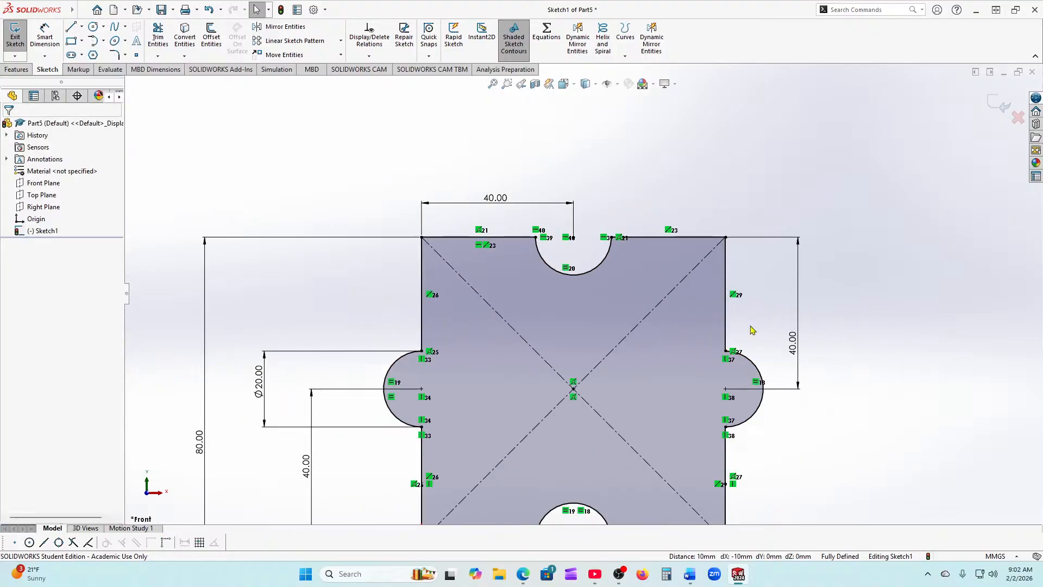
pyautogui.scroll(2, 723, 394)
pyautogui.scroll(-1, 560, 493)
pyautogui.scroll(-2, 560, 493)
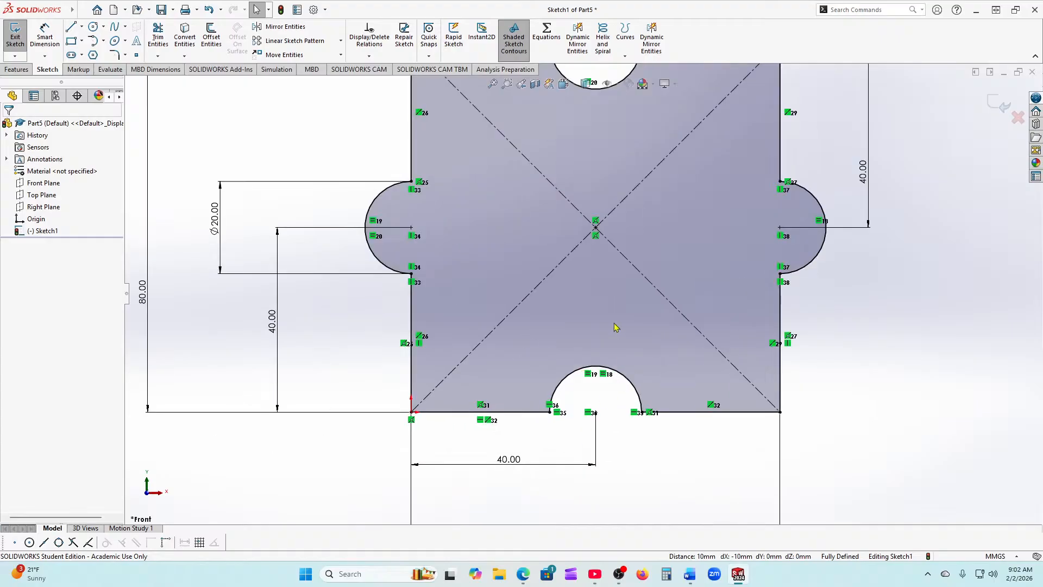
pyautogui.scroll(1, 617, 326)
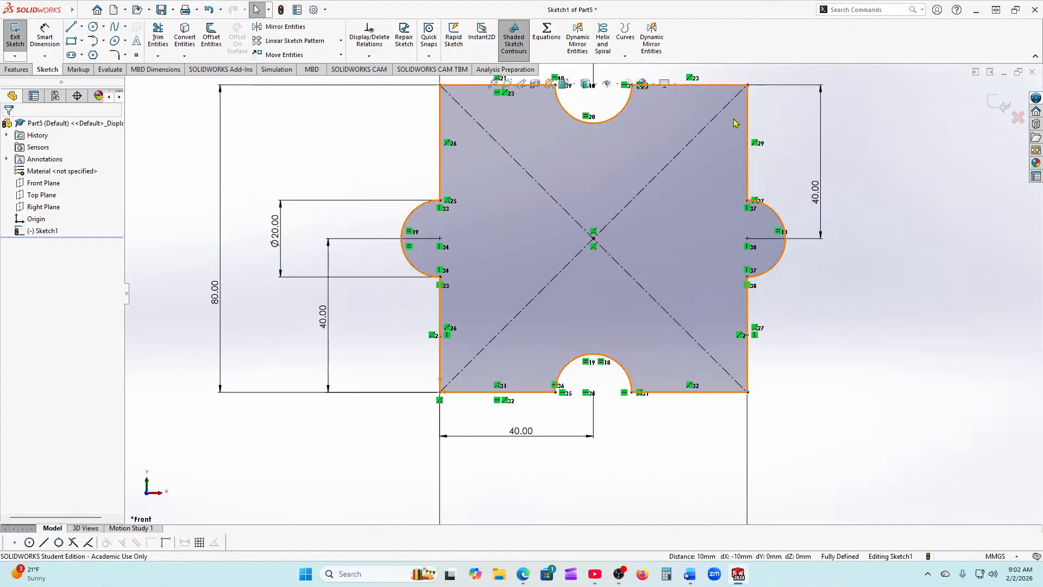
pyautogui.scroll(2, 584, 260)
pyautogui.scroll(-2, 586, 234)
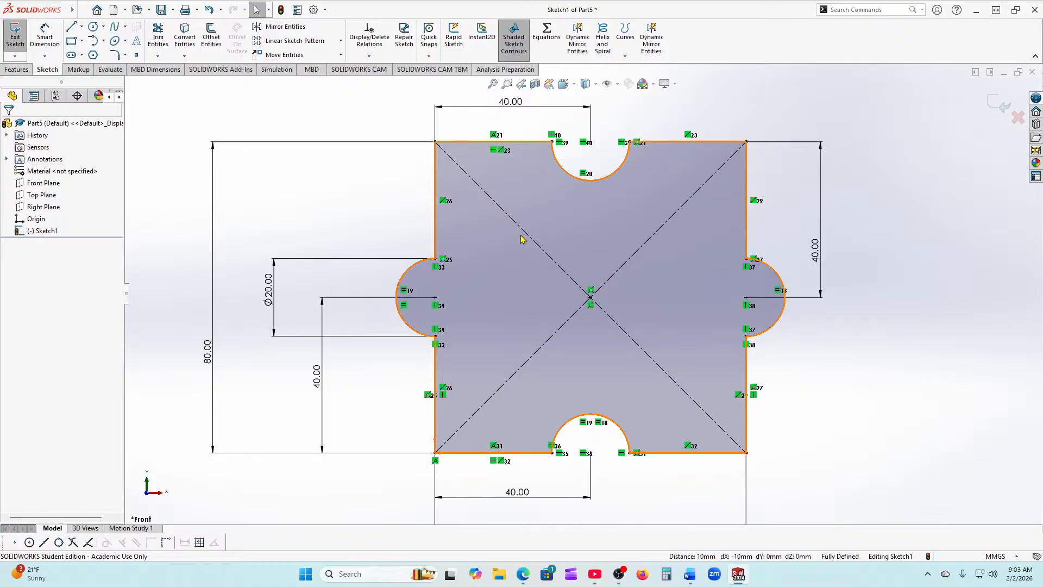
pyautogui.scroll(2, 583, 295)
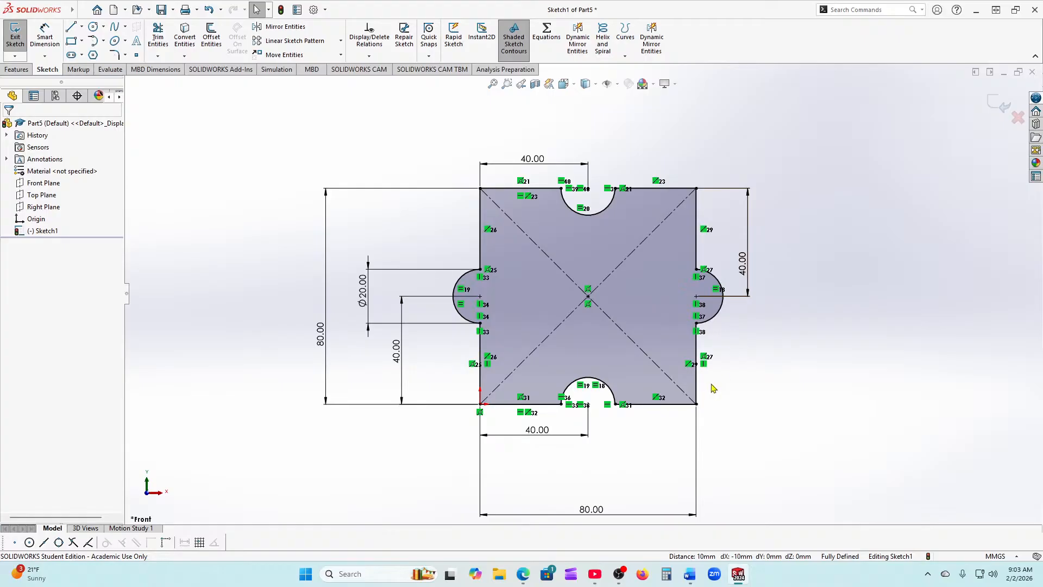
pyautogui.scroll(-1, 714, 388)
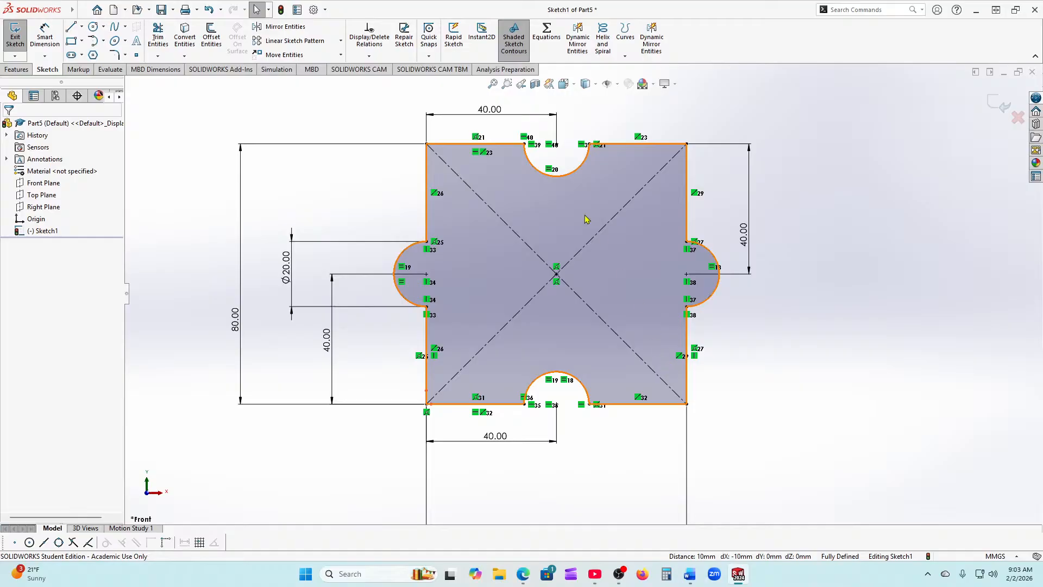
pyautogui.scroll(1, 525, 228)
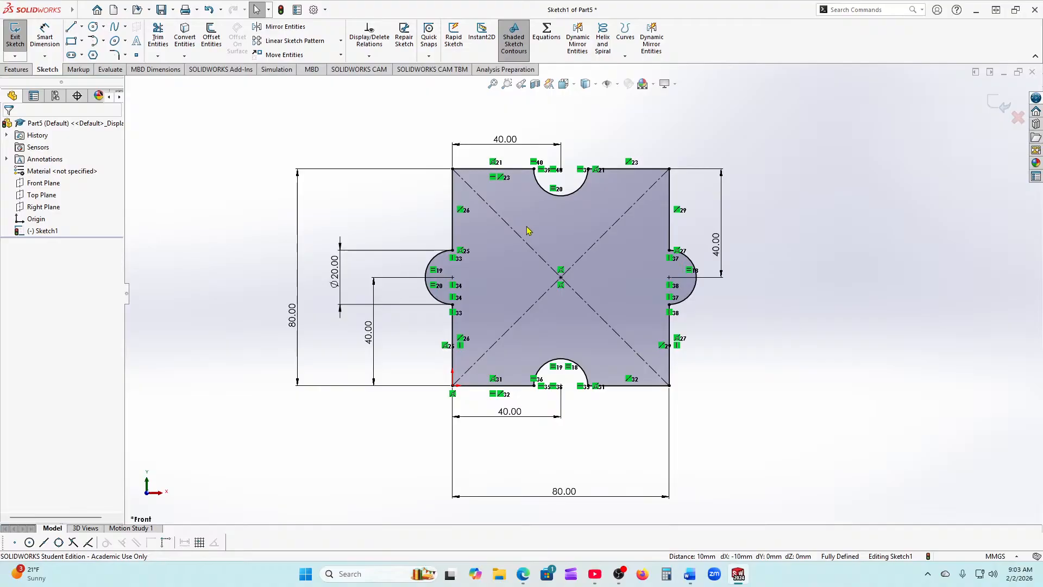
pyautogui.press('z')
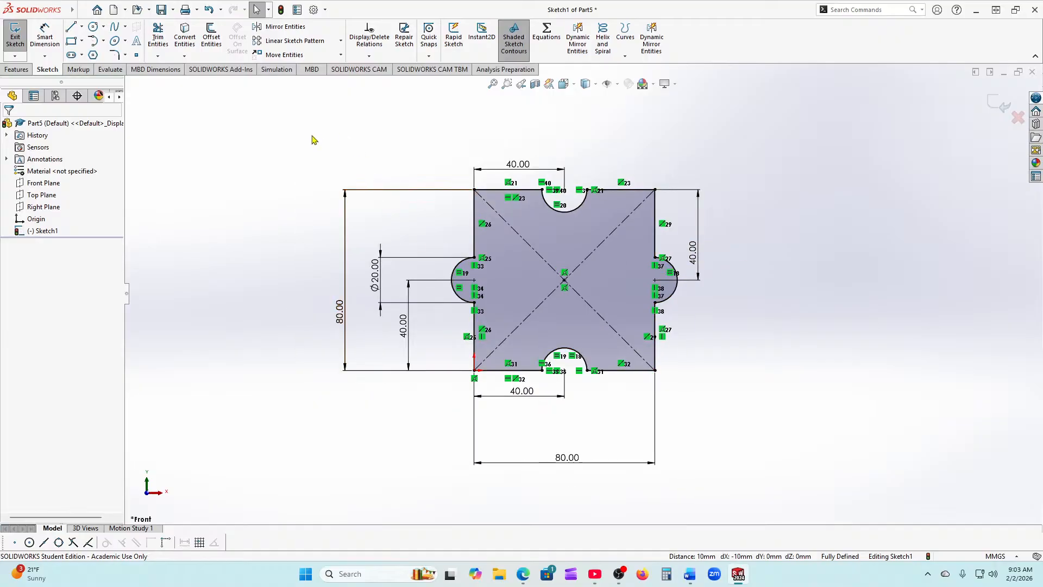
pyautogui.moveTo(293, 136)
pyautogui.mouseDown()
pyautogui.moveTo(423, 335)
pyautogui.moveTo(803, 523)
pyautogui.moveTo(769, 506)
pyautogui.mouseUp()
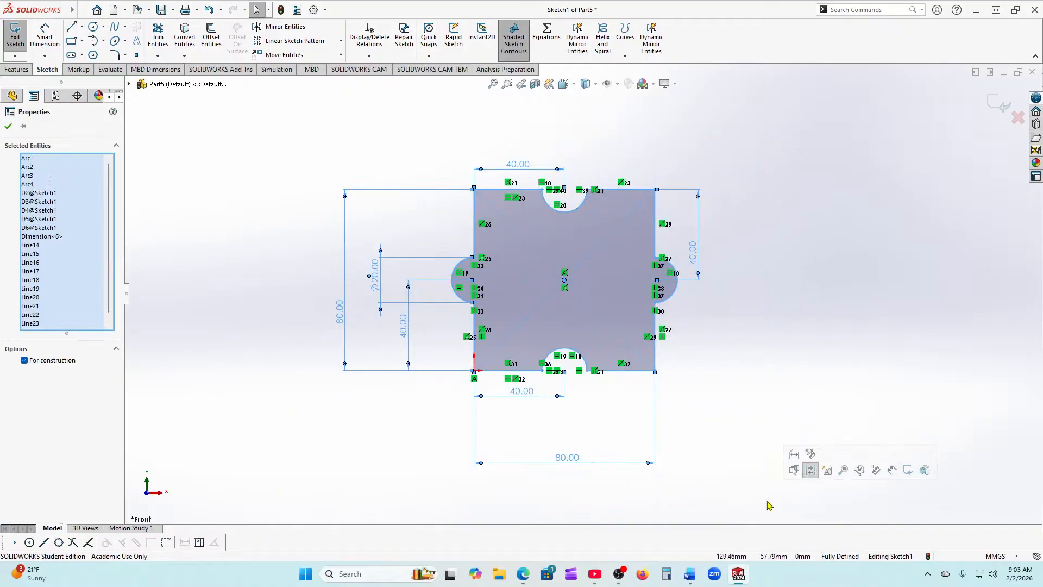
# Step: Delete the notched square and draw a vertical and a horizontal line meeting at the origin
pyautogui.press('Delete')
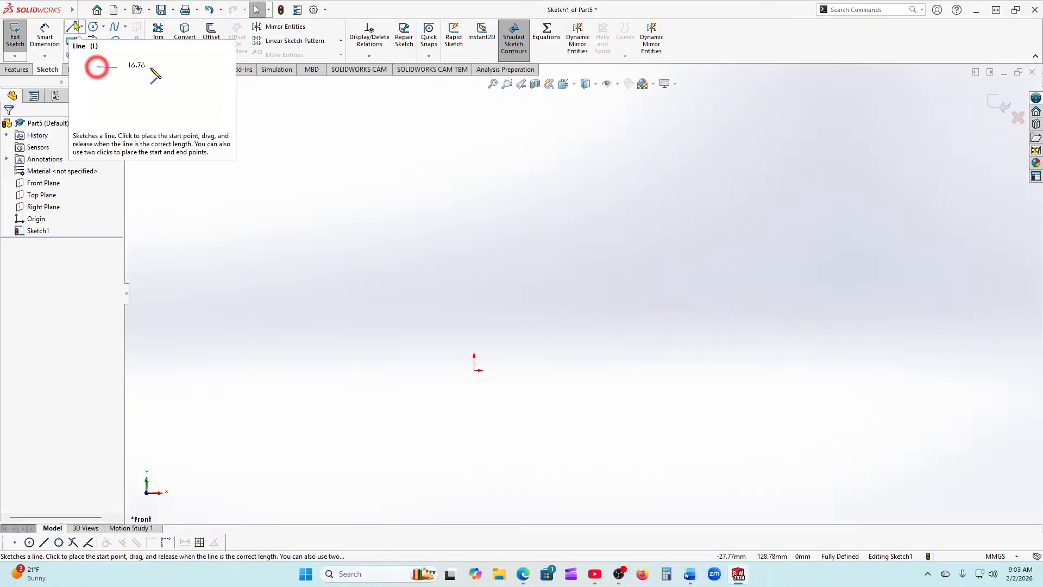
pyautogui.click(75, 27)
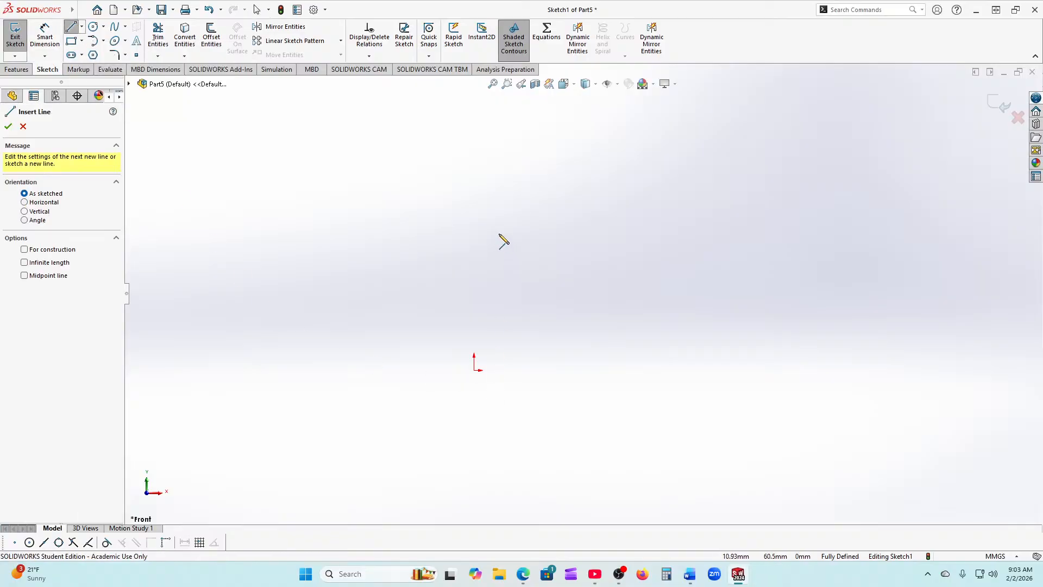
pyautogui.click(474, 207)
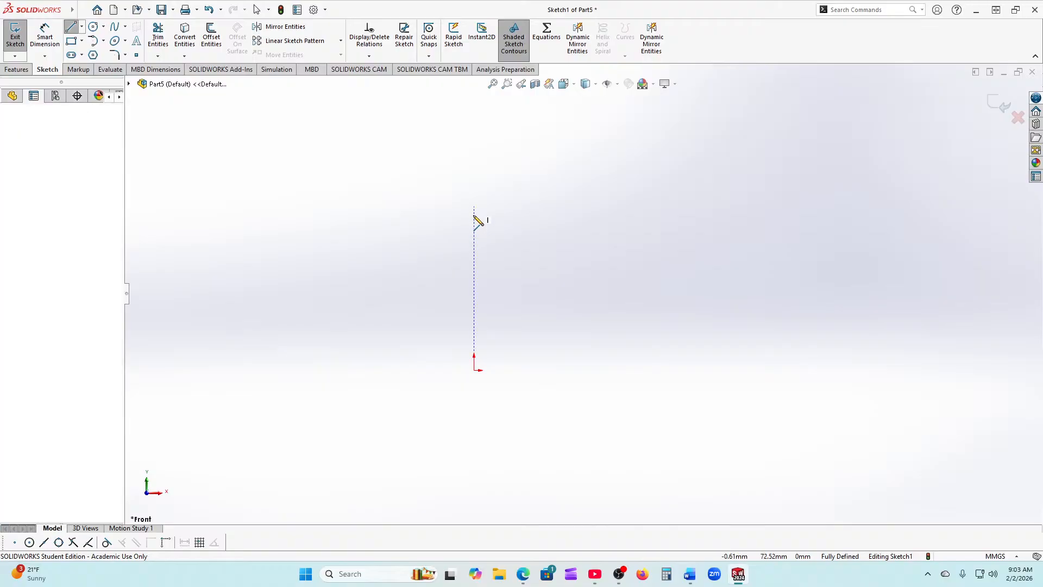
pyautogui.click(474, 370)
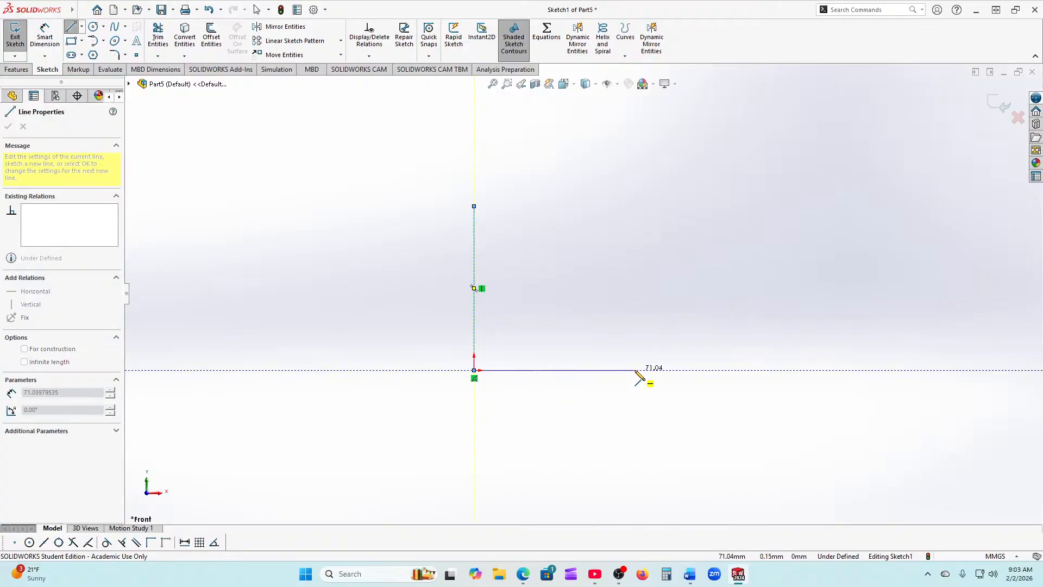
pyautogui.rightClick(652, 377)
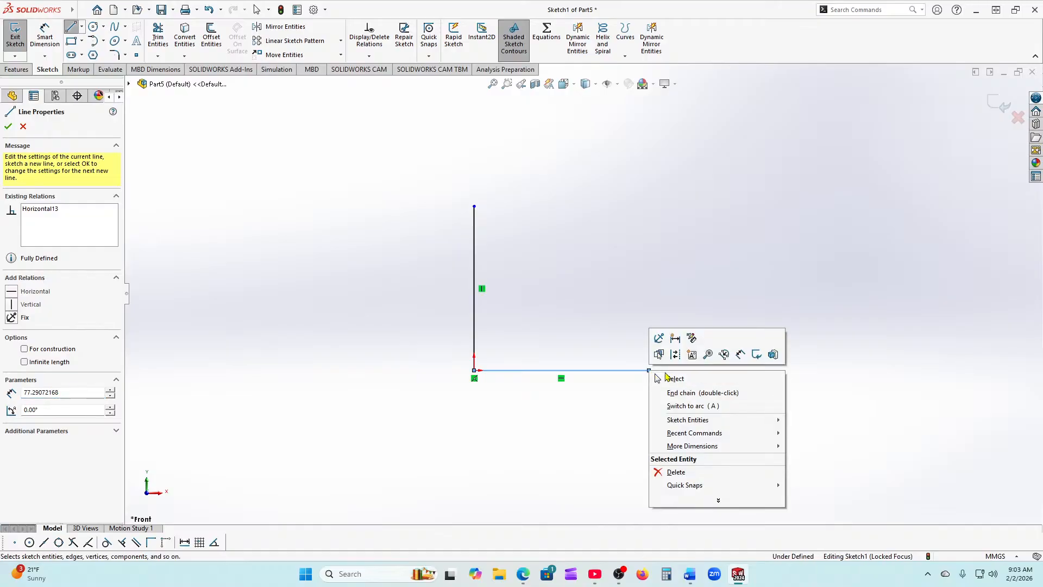
pyautogui.click(672, 375)
# Step: Dimension both legs of the L to 80 mm
pyautogui.click(46, 35)
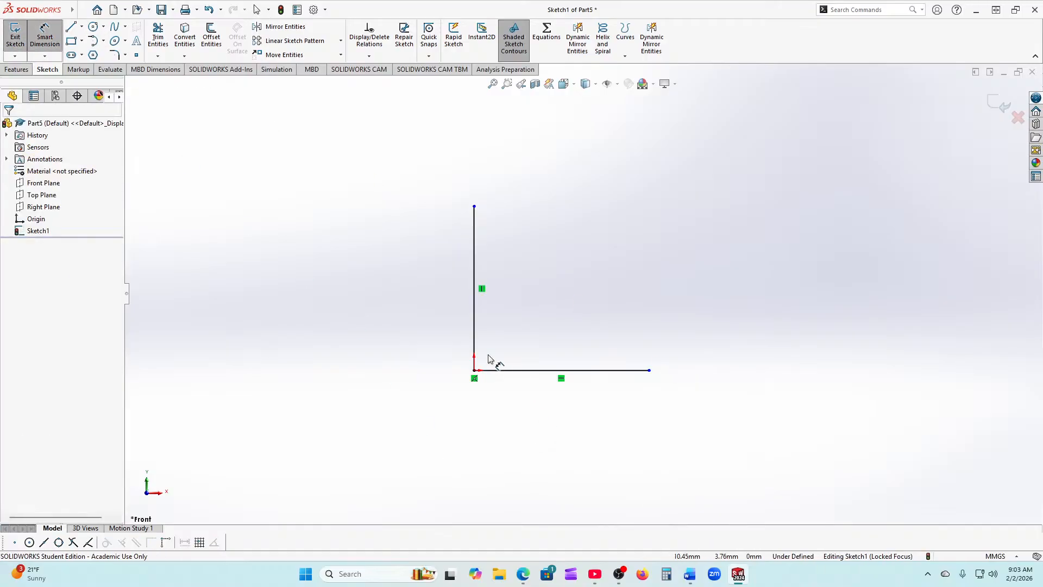
pyautogui.click(475, 347)
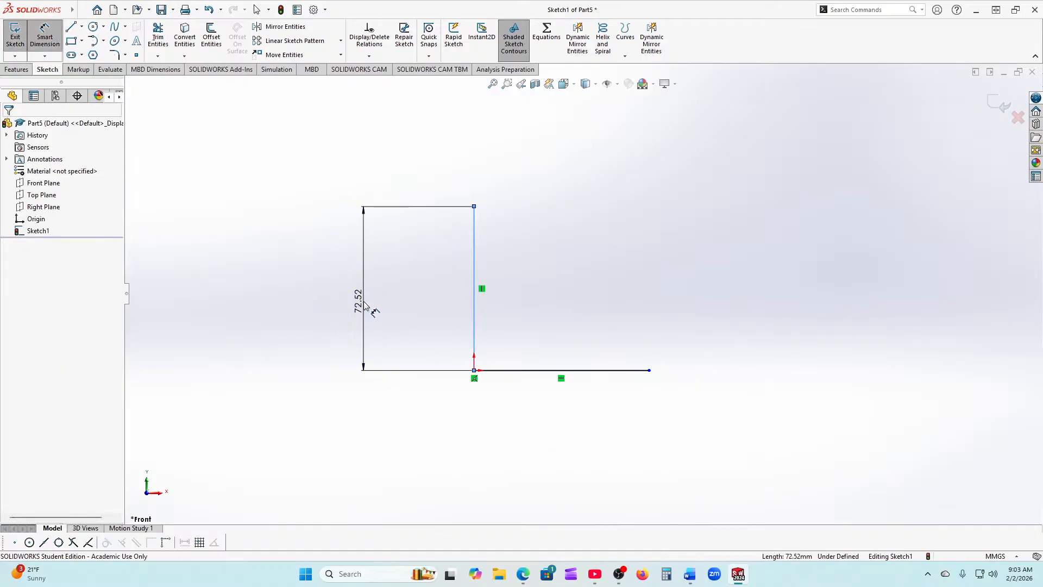
pyautogui.click(369, 306)
pyautogui.write('80')
pyautogui.press('Return')
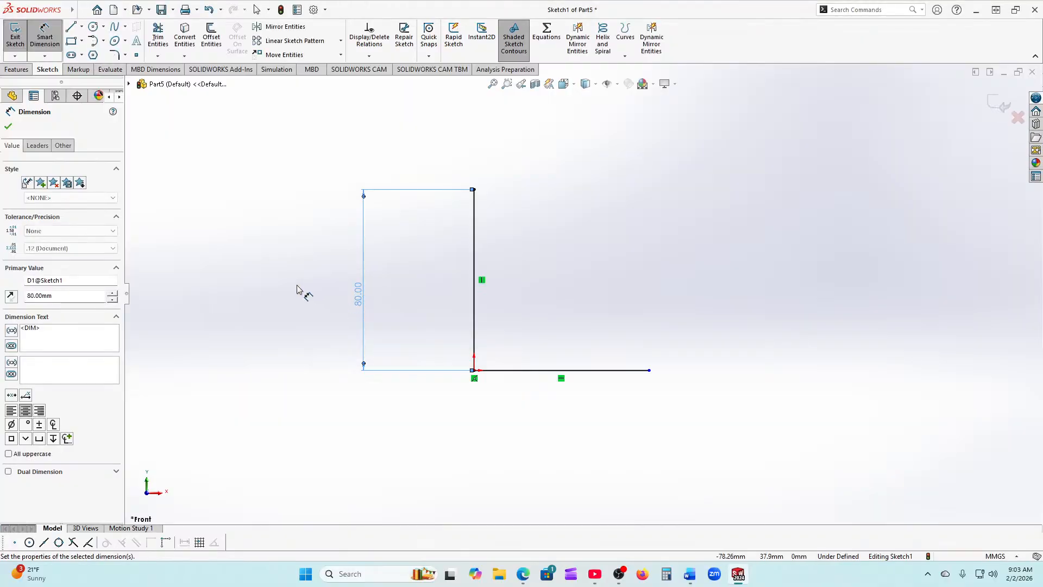
pyautogui.click(542, 376)
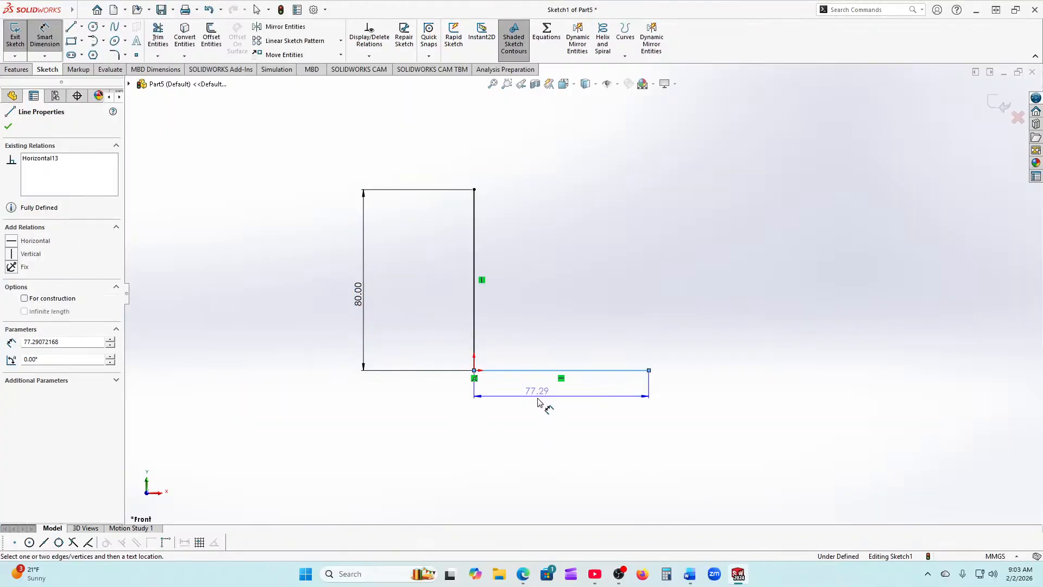
pyautogui.click(559, 421)
pyautogui.write('80')
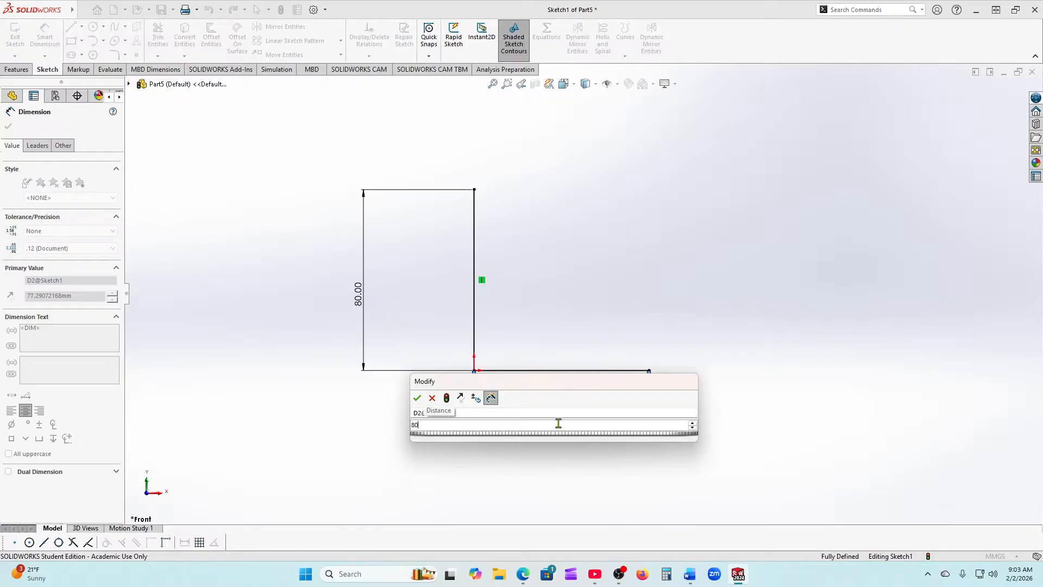
pyautogui.press('Return')
pyautogui.click(8, 128)
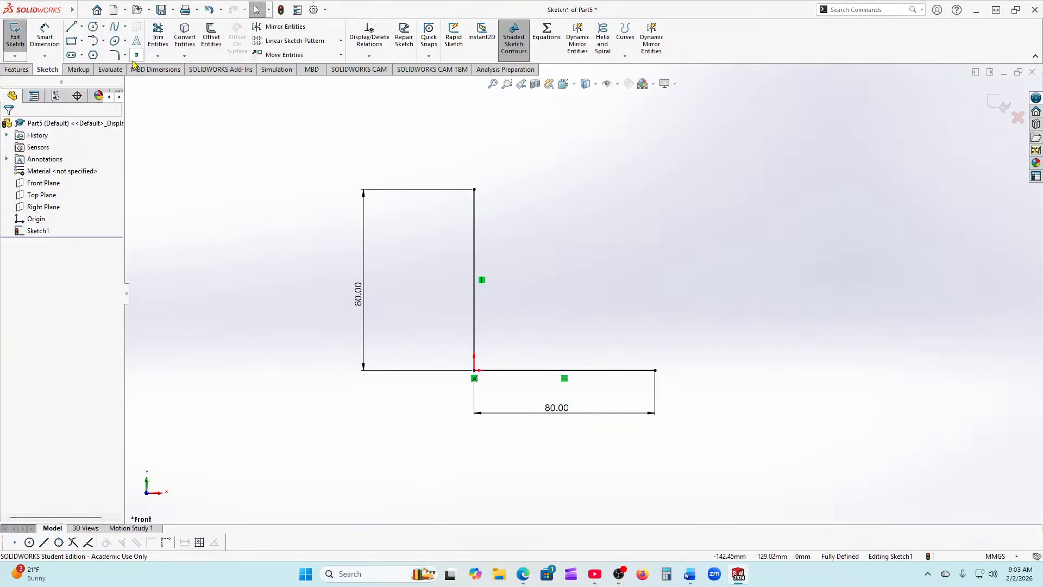
# Step: Offset the L lines 15 mm on the reversed side with arc-capped ends
pyautogui.click(215, 37)
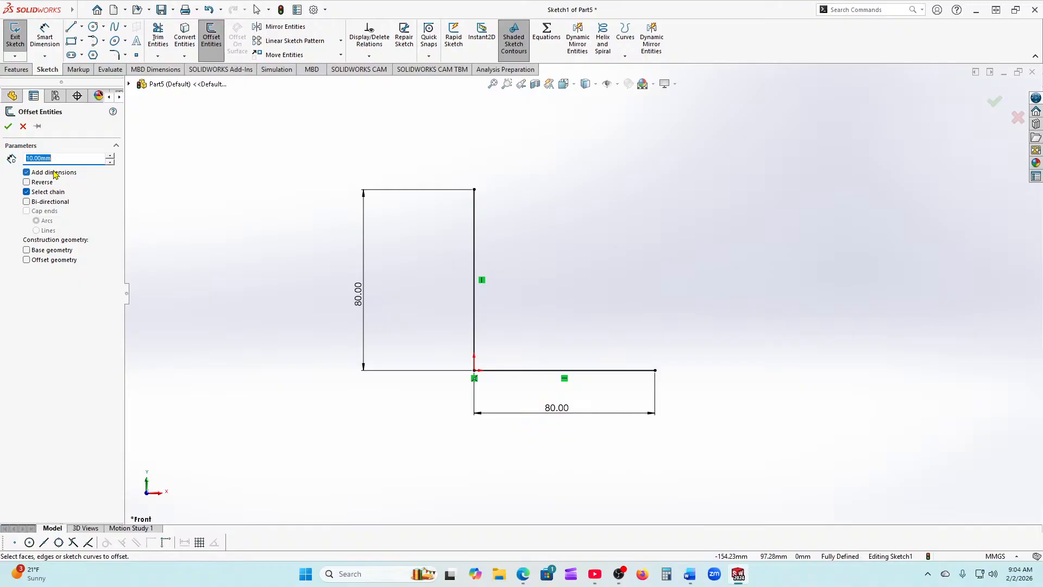
pyautogui.write('20.00mm')
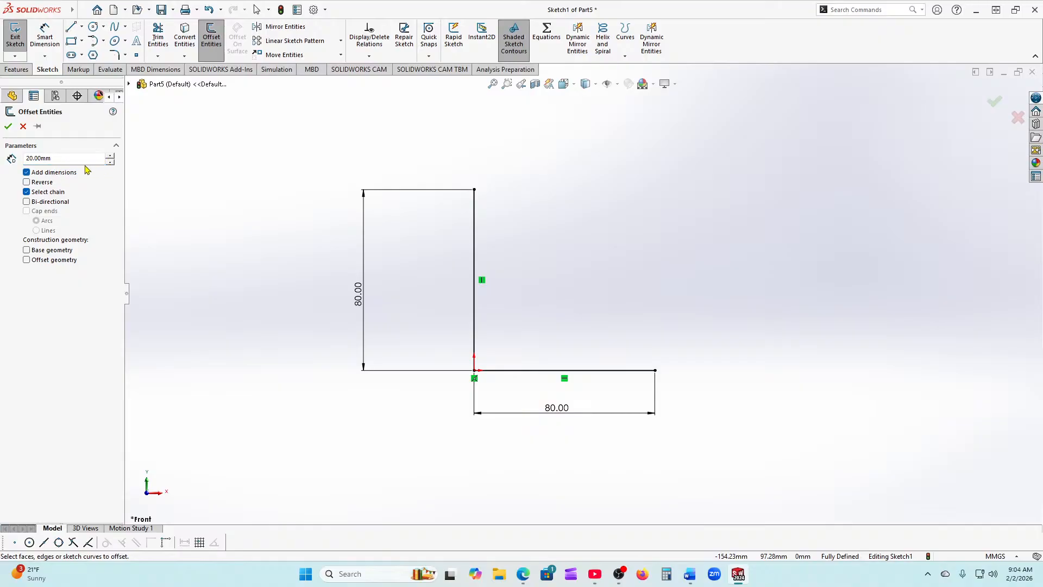
pyautogui.press('Return')
pyautogui.write('15')
pyautogui.press('Return')
pyautogui.click(473, 207)
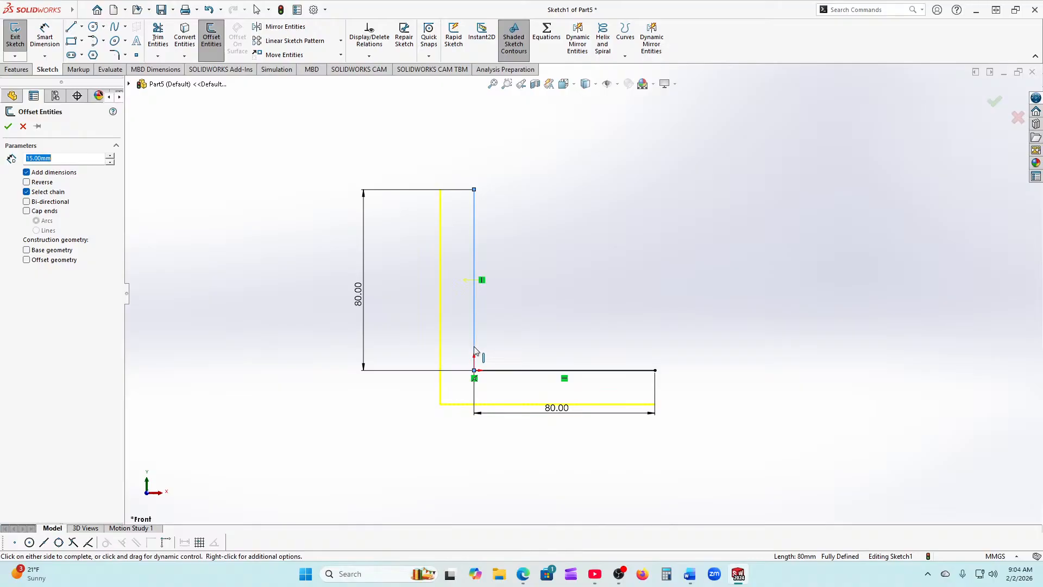
pyautogui.click(27, 182)
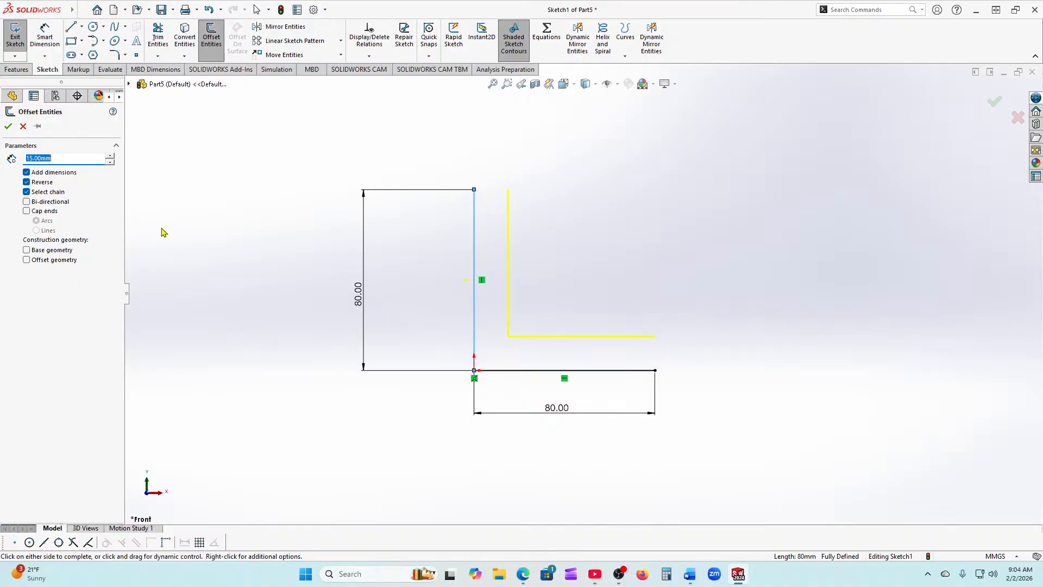
pyautogui.click(26, 202)
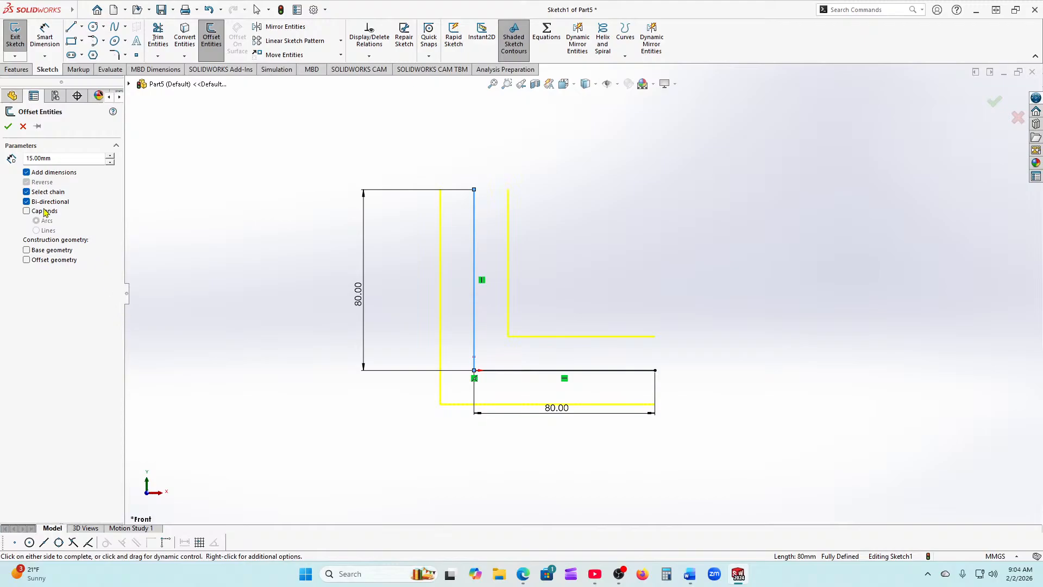
pyautogui.click(27, 201)
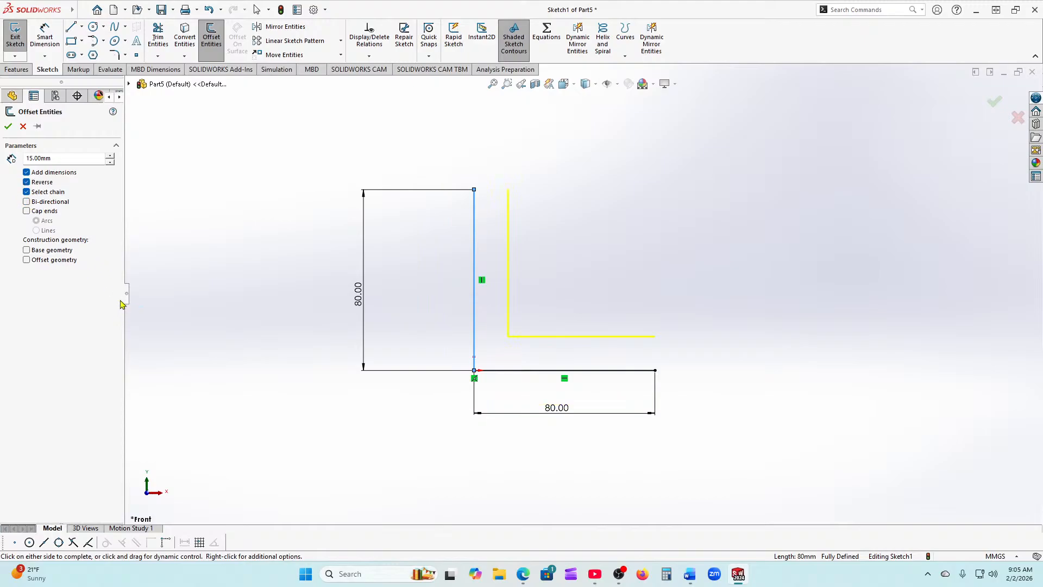
pyautogui.click(27, 211)
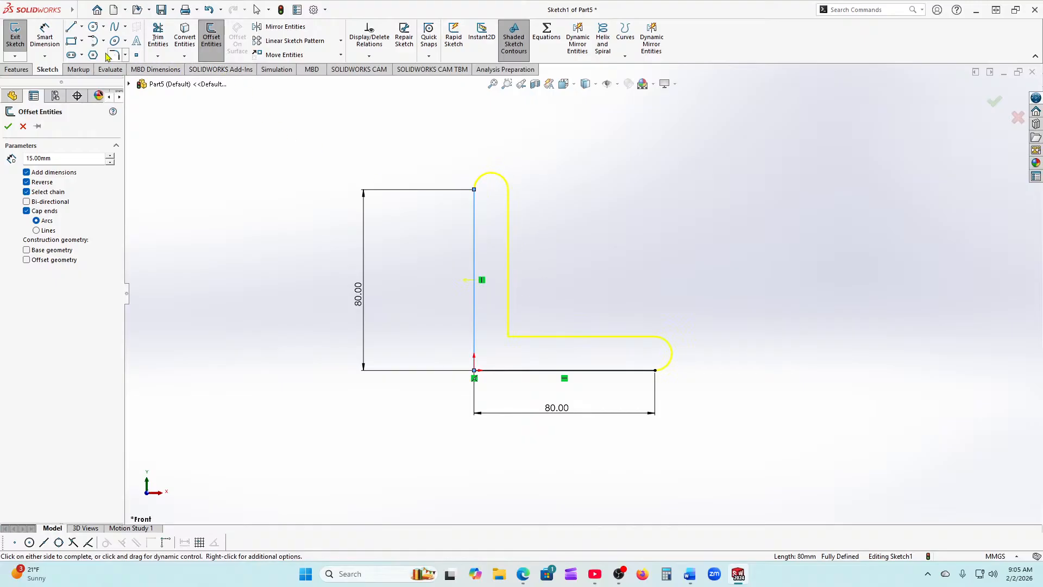
pyautogui.click(8, 126)
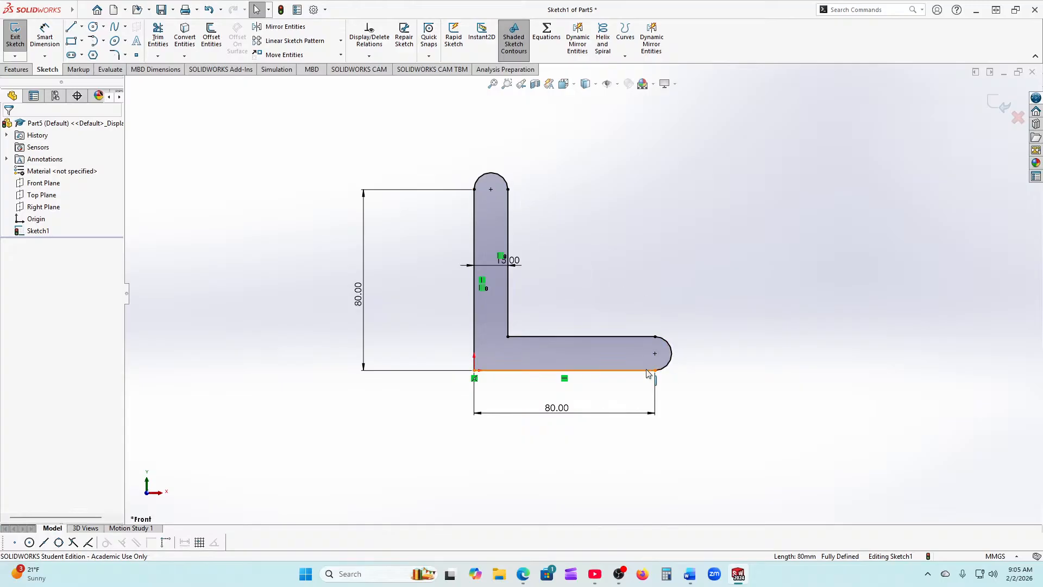
# Step: Undo the offset and redo it at 15 mm reversed with straight line end caps
pyautogui.click(208, 10)
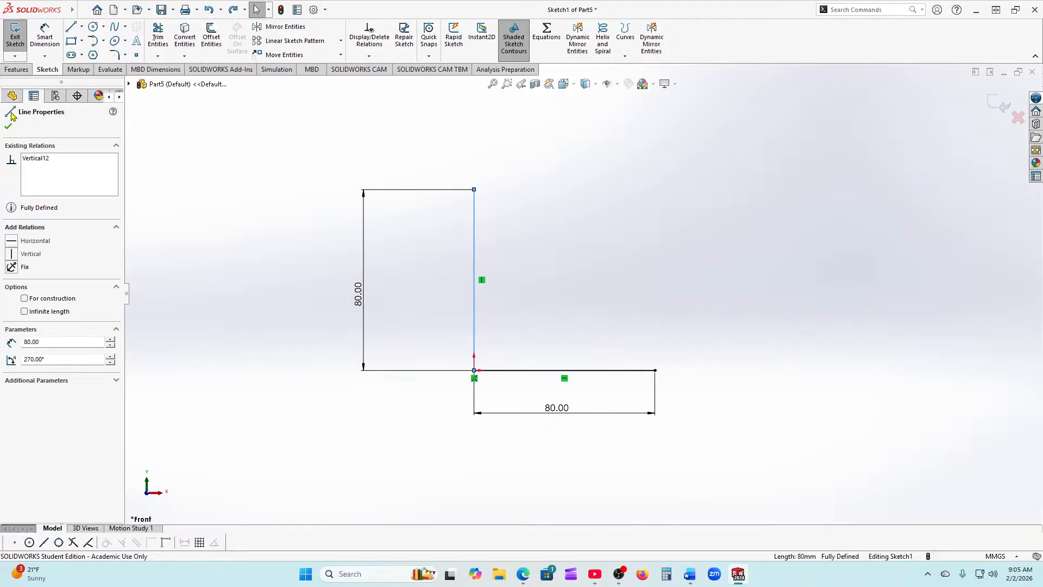
pyautogui.click(212, 36)
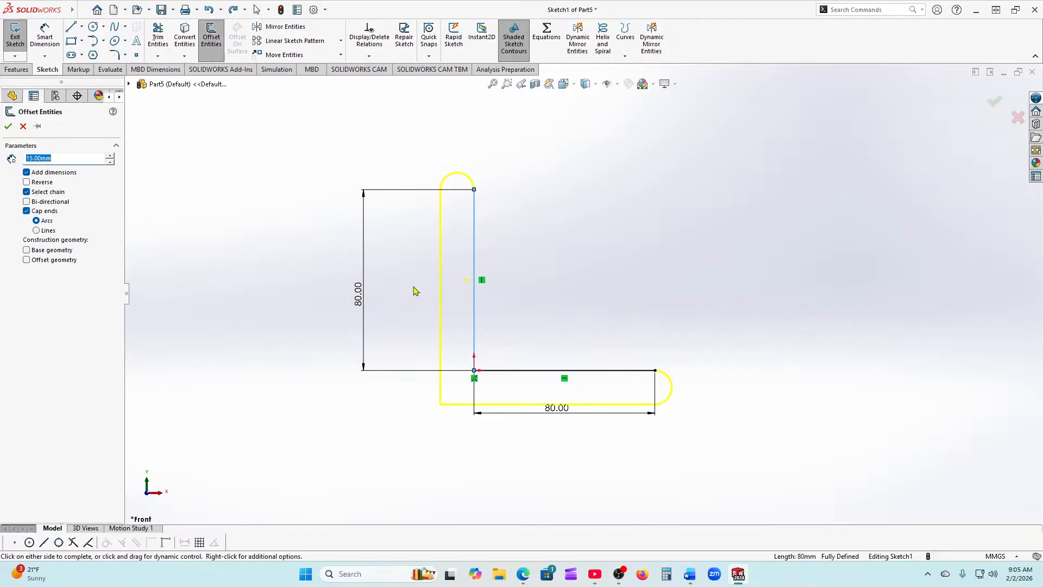
pyautogui.click(26, 182)
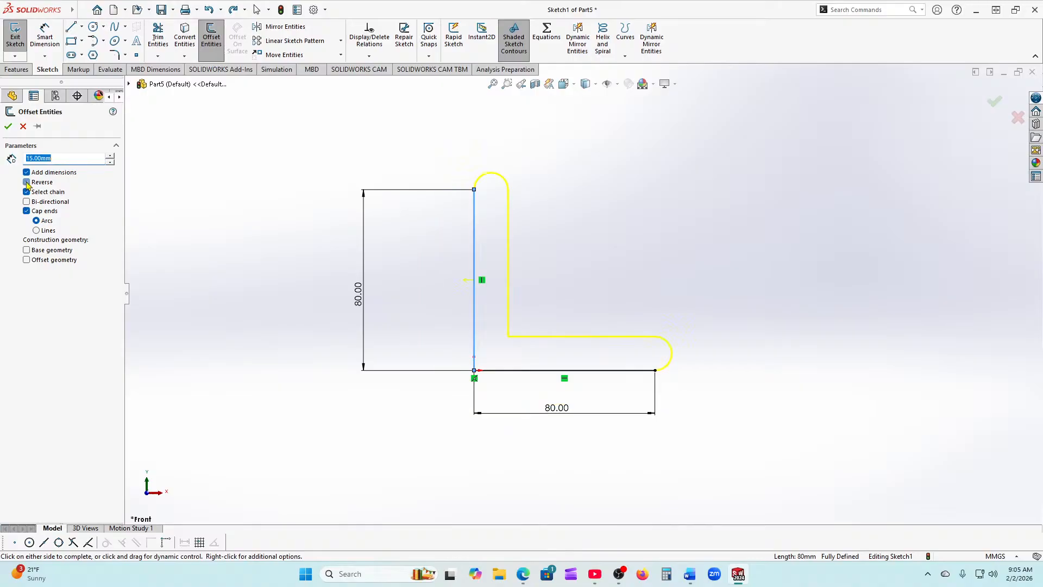
pyautogui.click(35, 230)
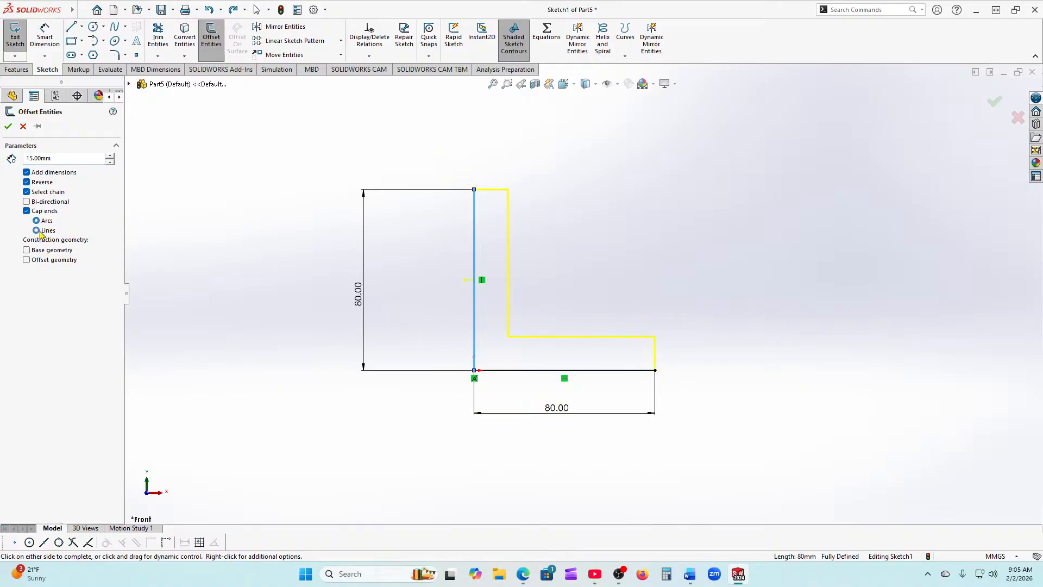
pyautogui.click(8, 126)
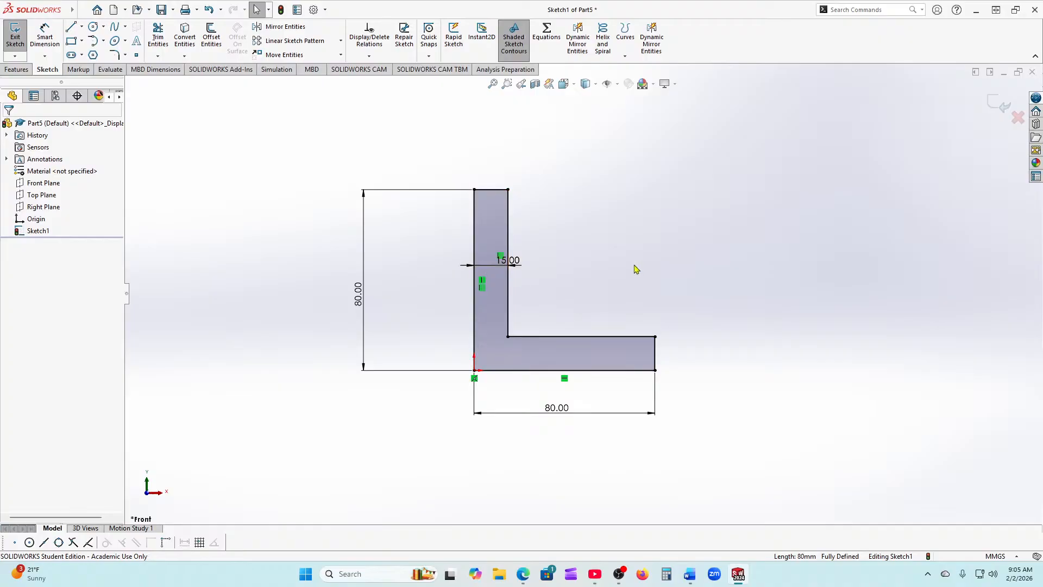
# Step: Box-select all lines and dimensions of the L profile and delete them, leaving only the origin
pyautogui.scroll(-1, 508, 356)
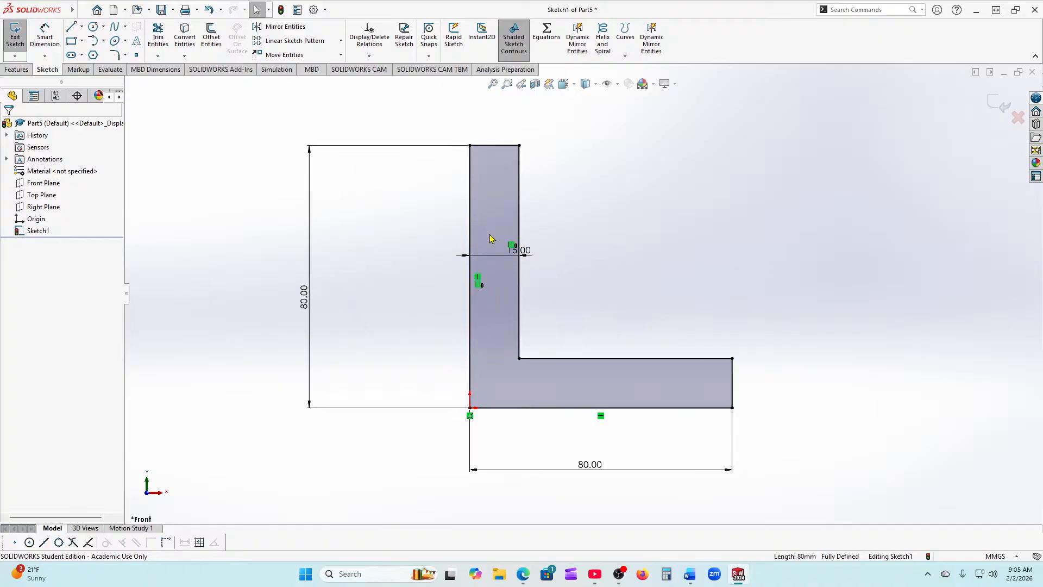
pyautogui.scroll(2, 487, 270)
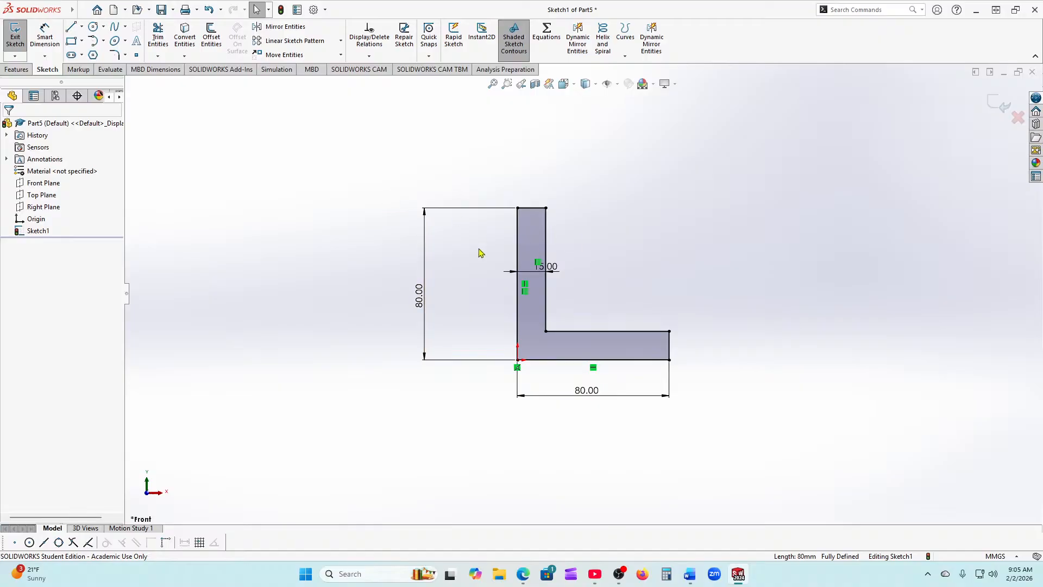
pyautogui.moveTo(325, 150); pyautogui.dragTo(827, 463)
pyautogui.press('Delete')
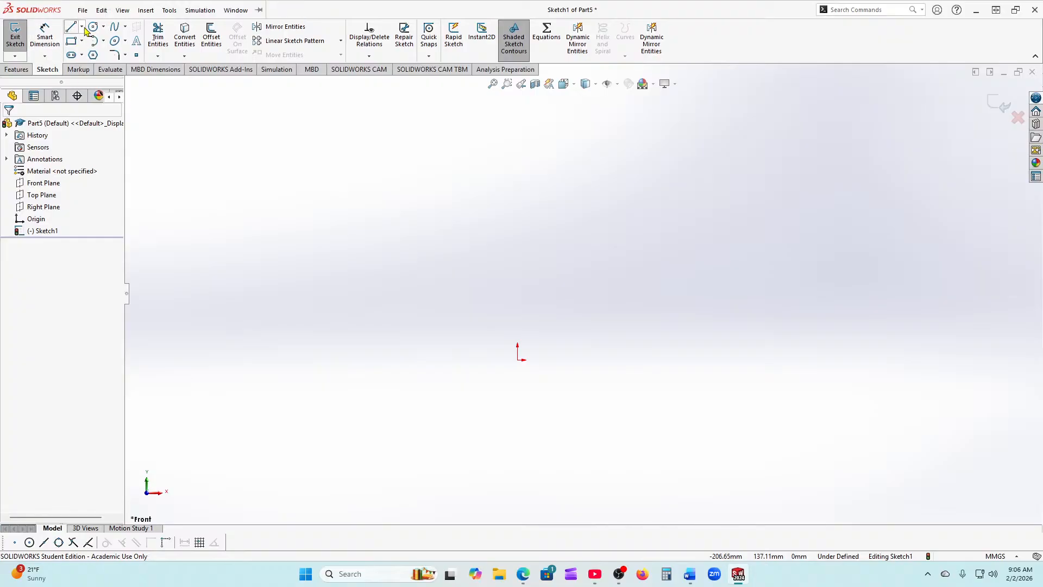
# Step: Draw a vertical centerline rising straight up from the origin
pyautogui.click(82, 26)
pyautogui.click(98, 53)
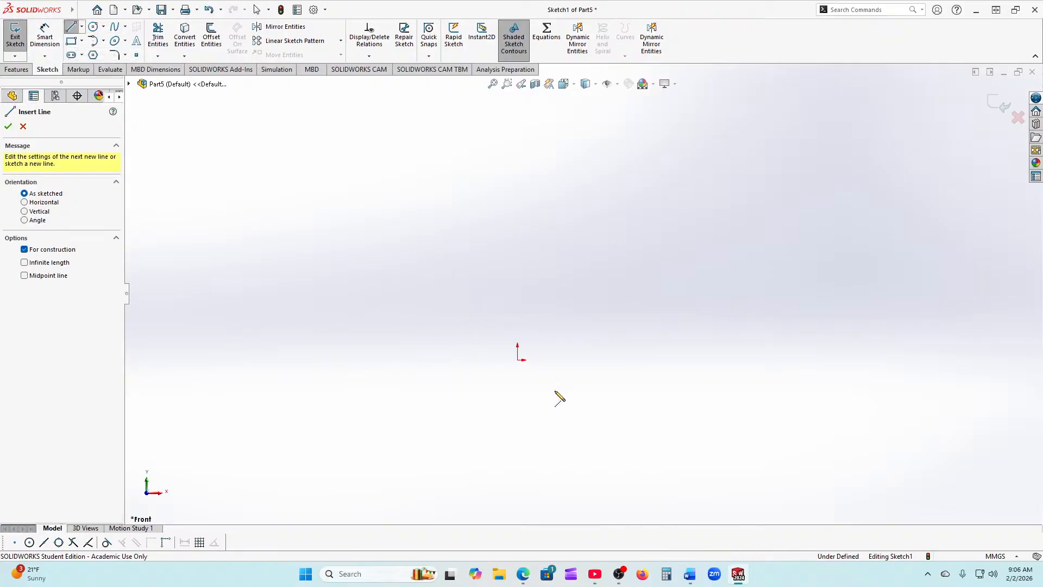
pyautogui.click(517, 359)
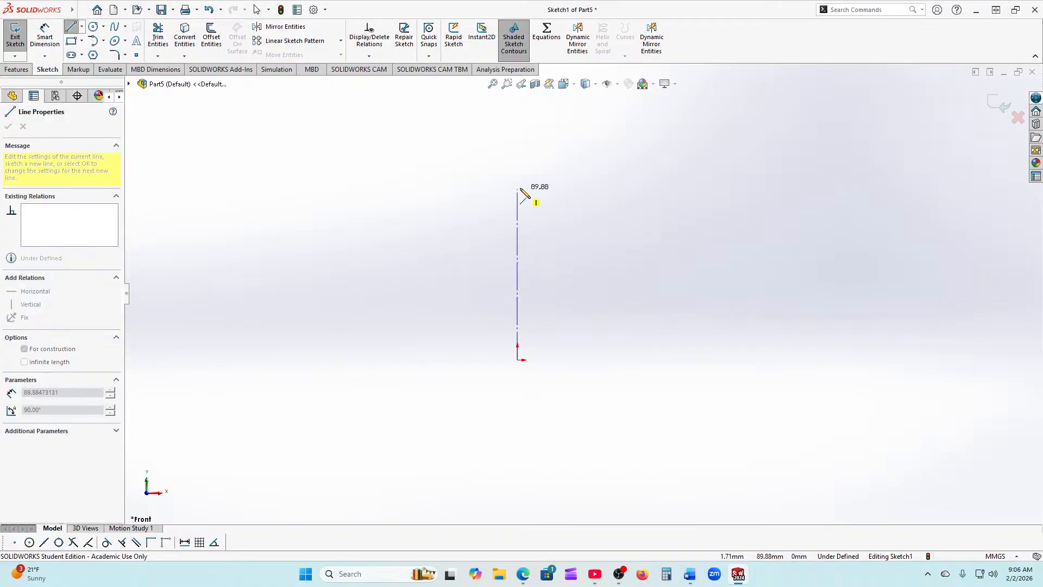
pyautogui.click(517, 170)
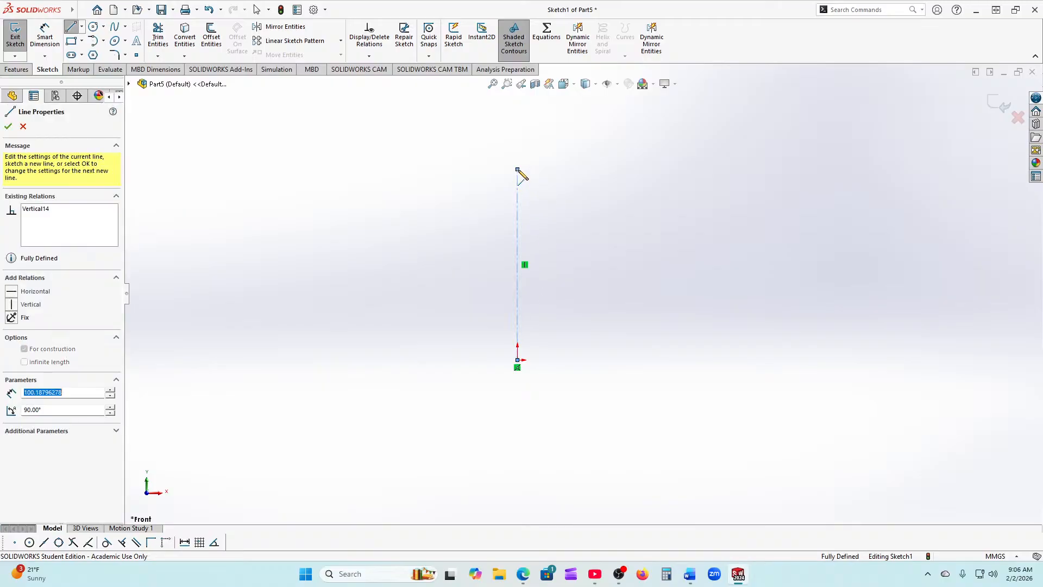
pyautogui.rightClick(518, 171)
pyautogui.click(538, 178)
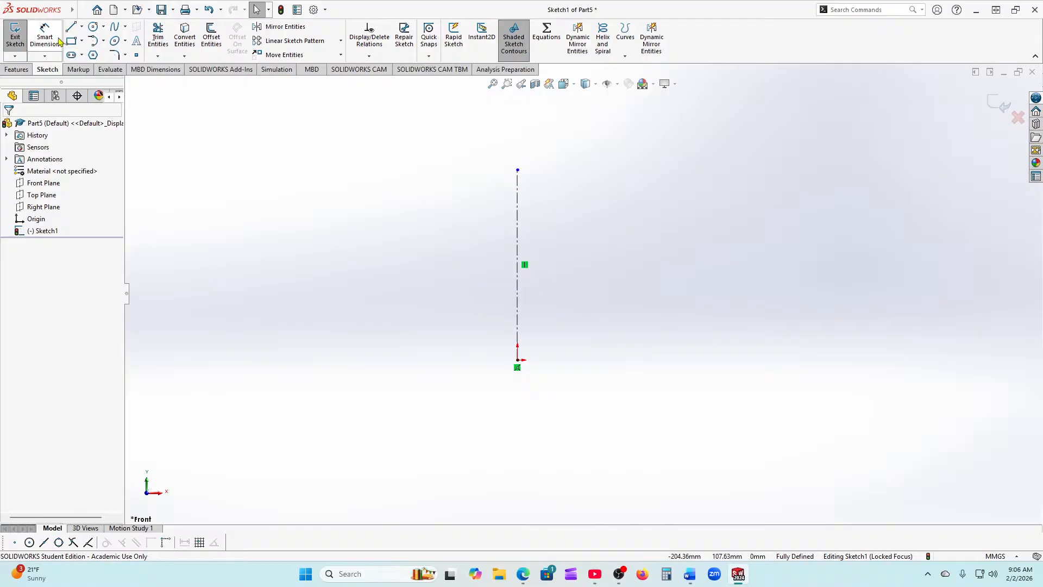
# Step: Sketch a stepped line outline right of the centerline, starting at the origin and ending on the centerline
pyautogui.click(72, 27)
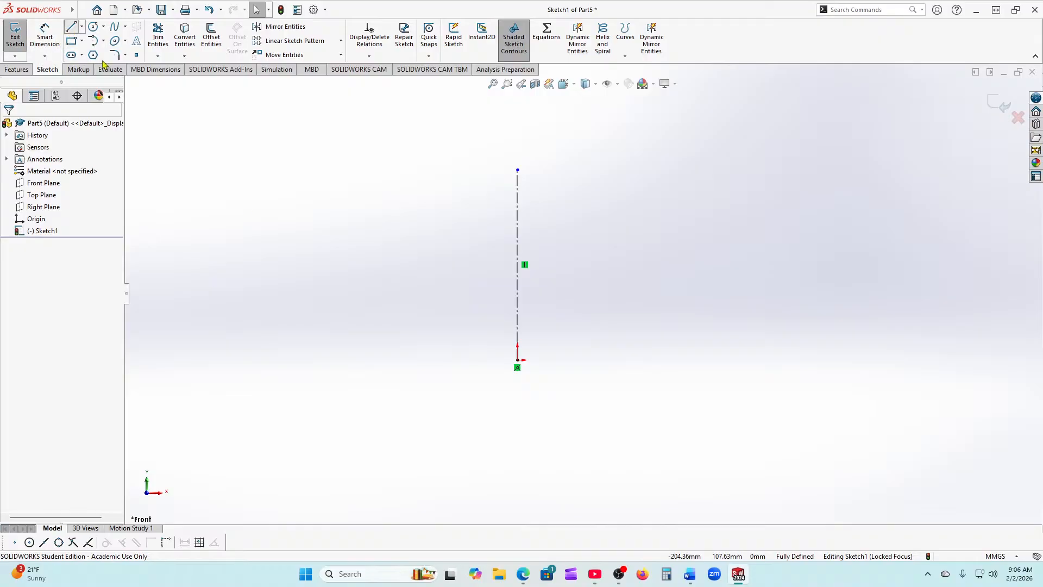
pyautogui.click(517, 361)
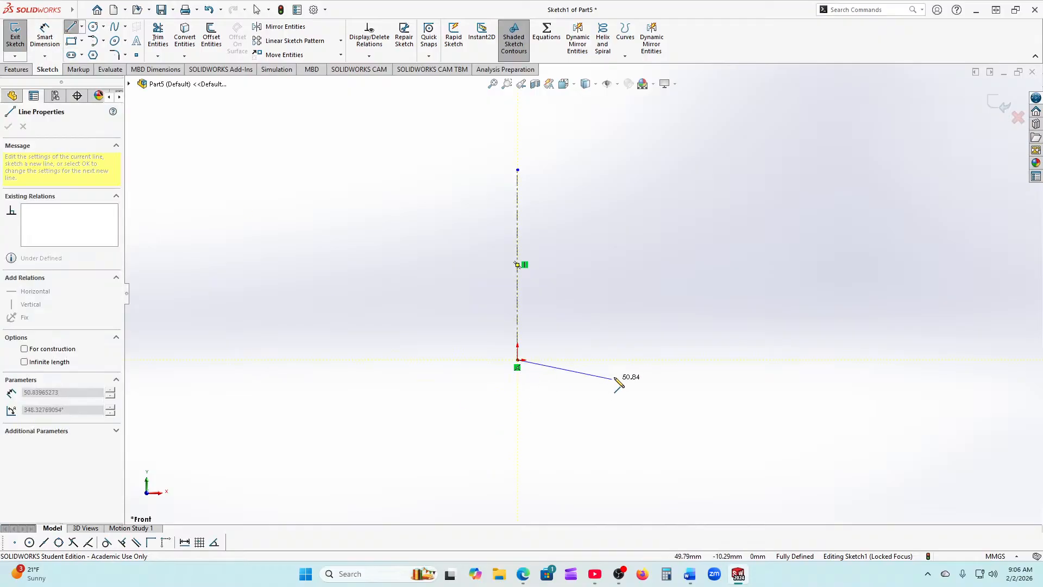
pyautogui.click(642, 360)
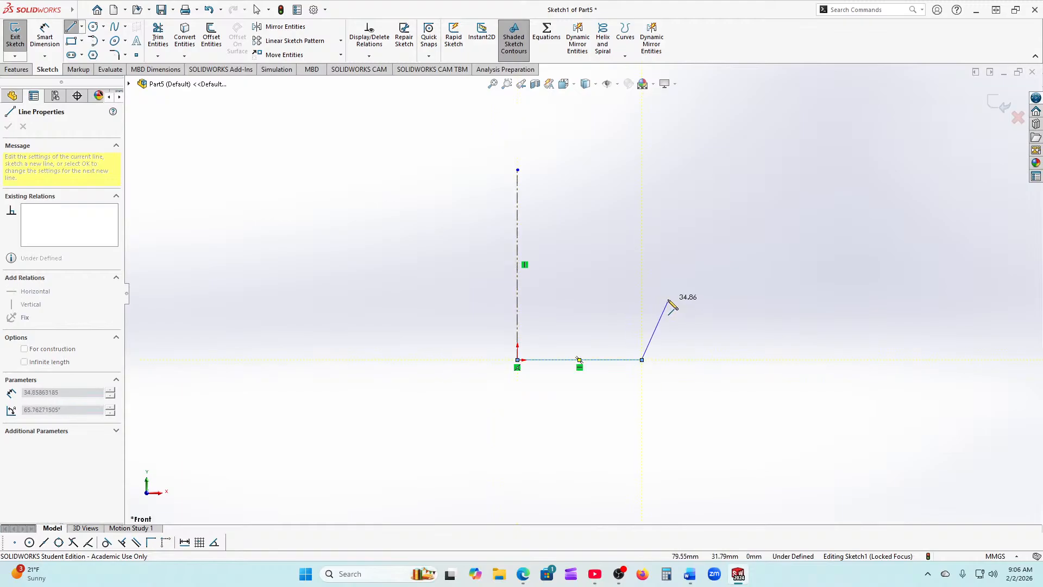
pyautogui.click(643, 302)
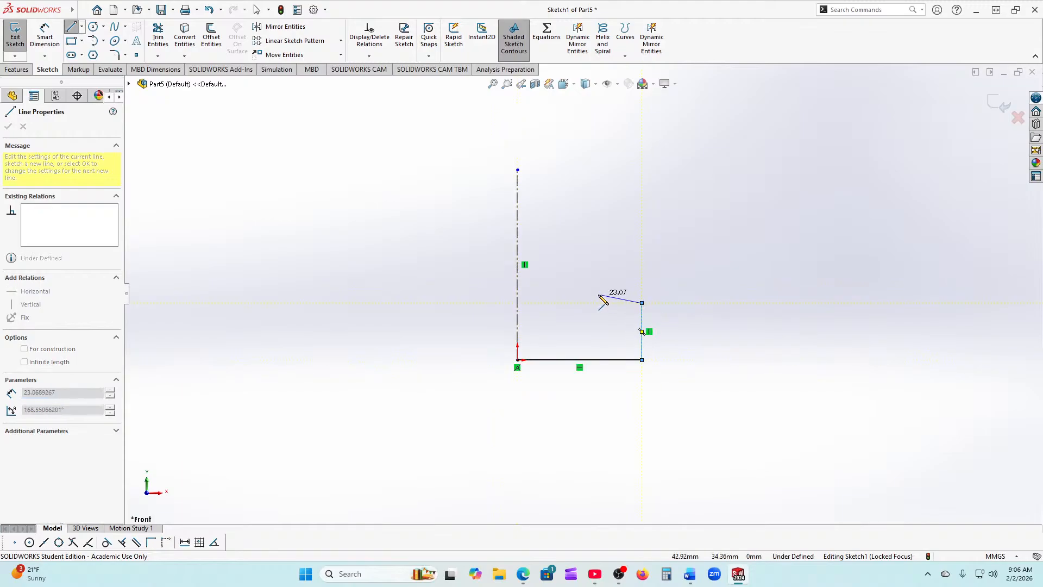
pyautogui.click(569, 302)
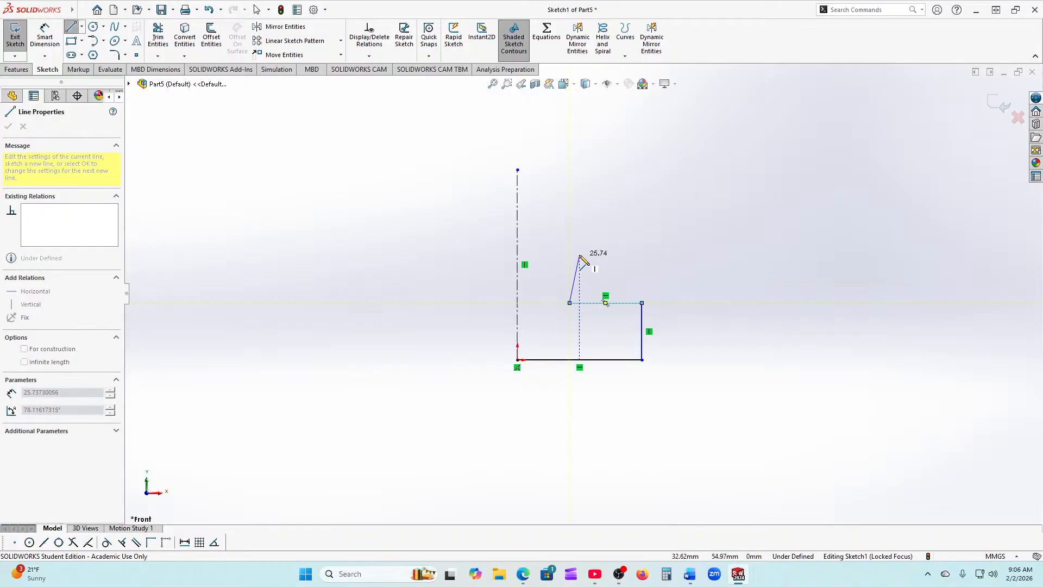
pyautogui.click(569, 243)
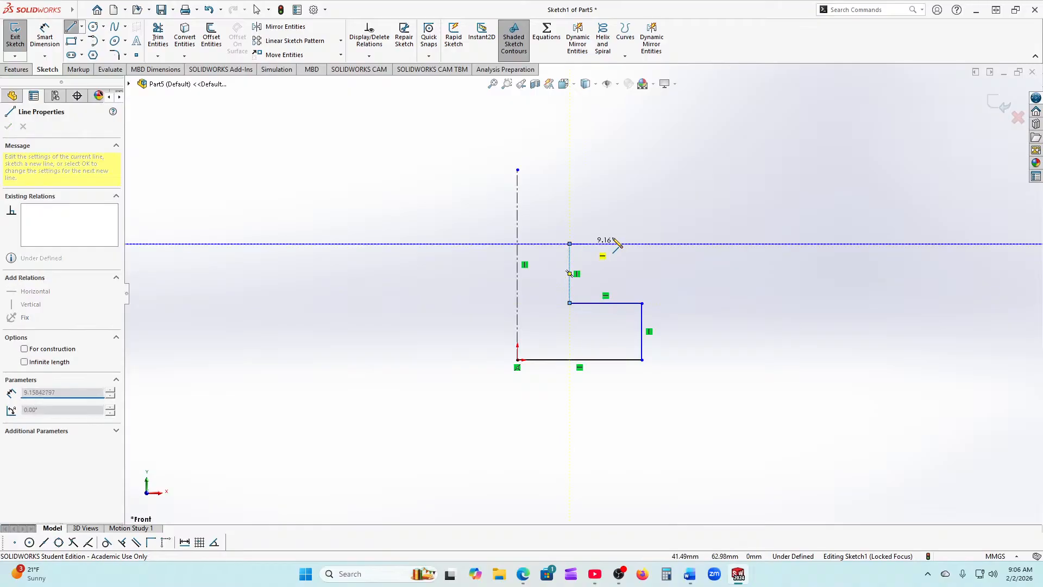
pyautogui.click(642, 243)
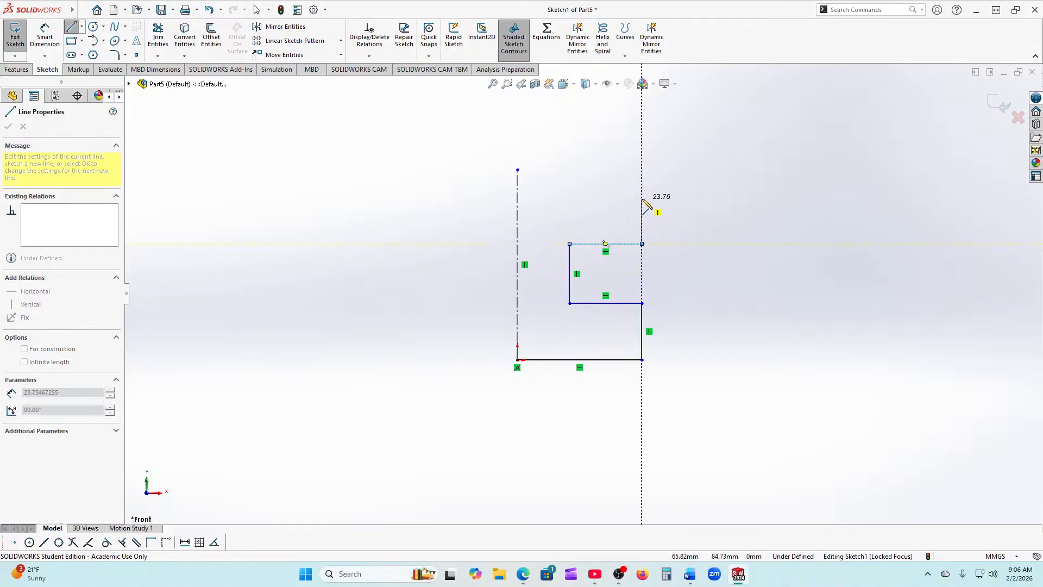
pyautogui.click(642, 198)
pyautogui.click(569, 198)
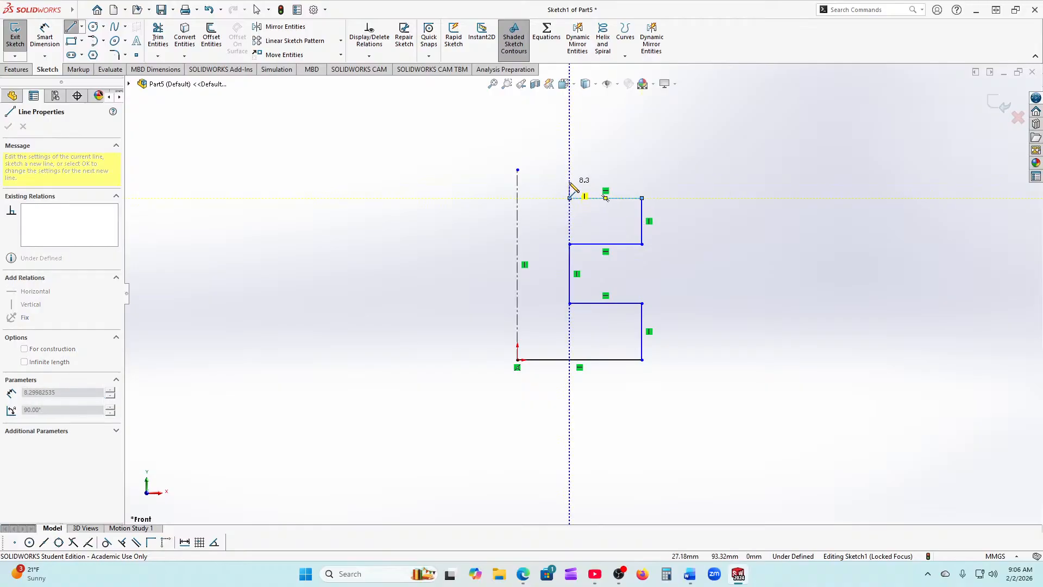
pyautogui.click(570, 169)
pyautogui.click(517, 169)
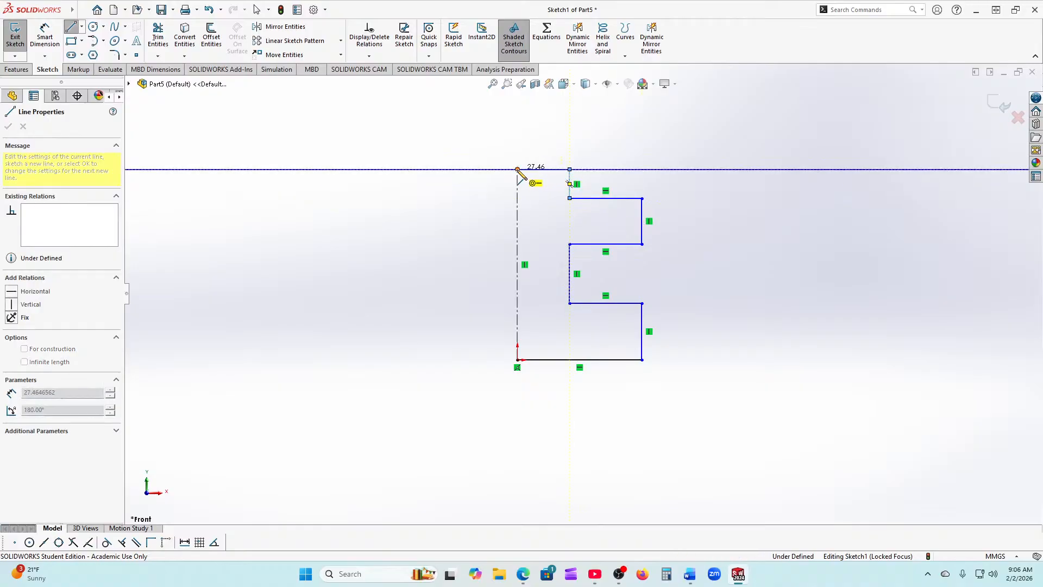
pyautogui.rightClick(322, 217)
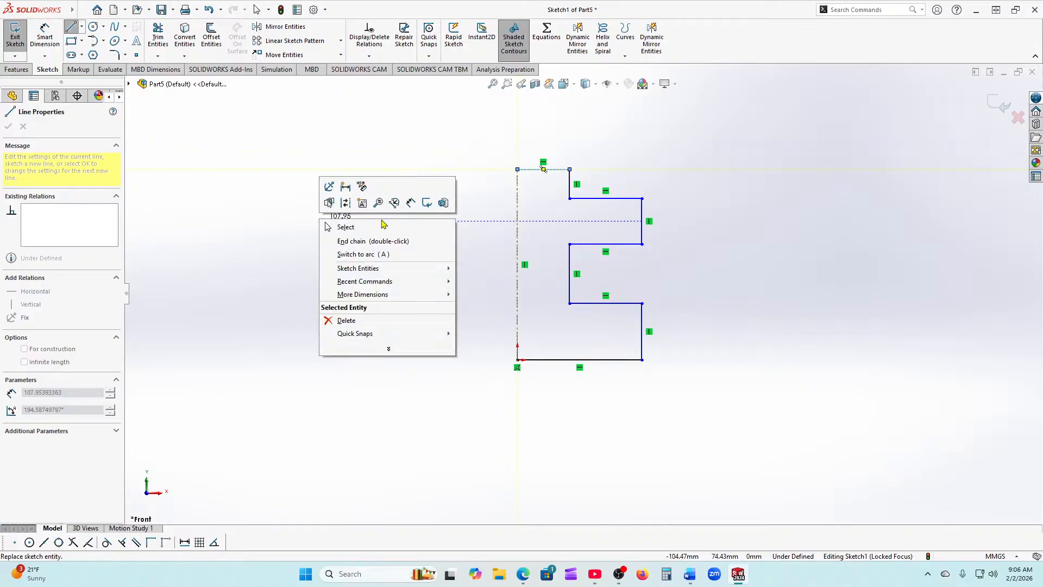
pyautogui.click(389, 224)
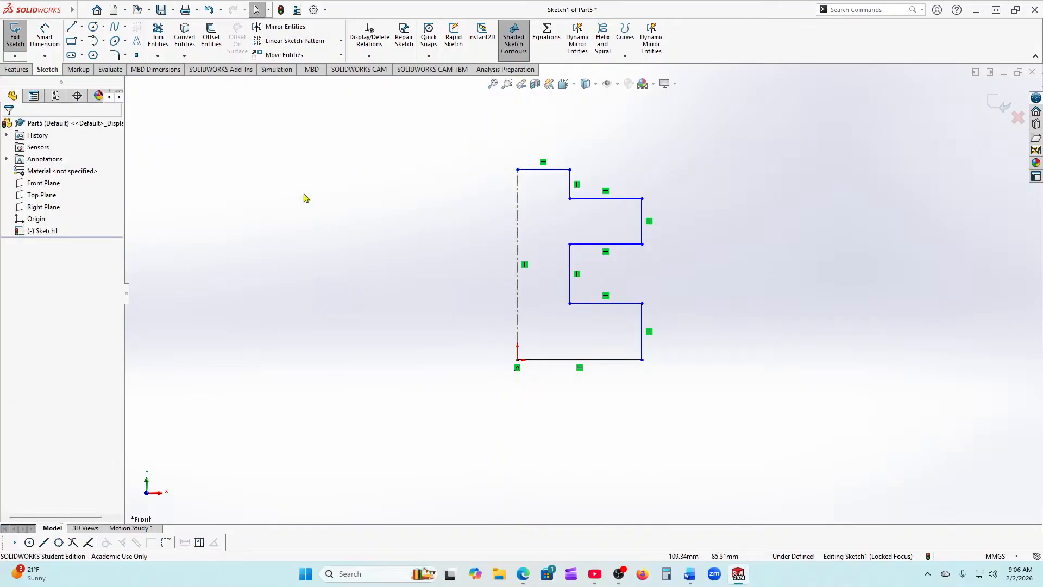
# Step: Dimension the bottom edge to 65, the lower right vertical to 30 and the first inward step to 40
pyautogui.click(44, 41)
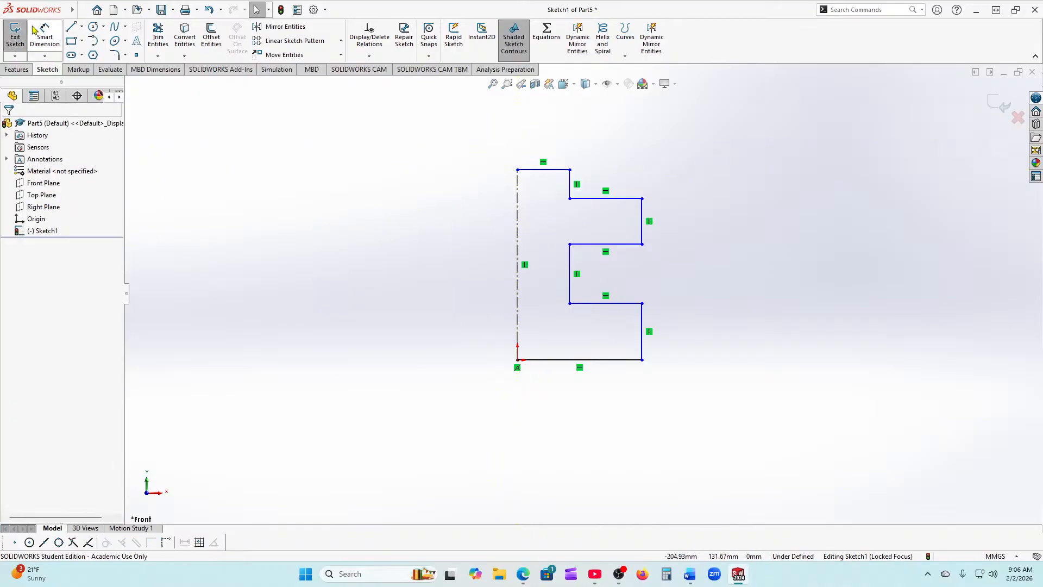
pyautogui.click(565, 359)
pyautogui.click(573, 414)
pyautogui.write('65')
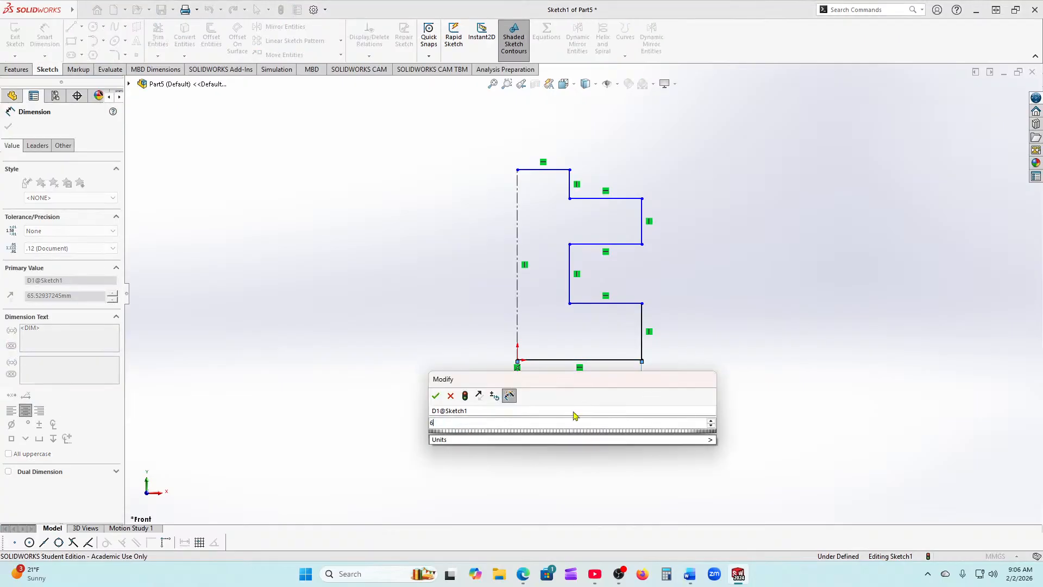
pyautogui.press('Return')
pyautogui.click(642, 342)
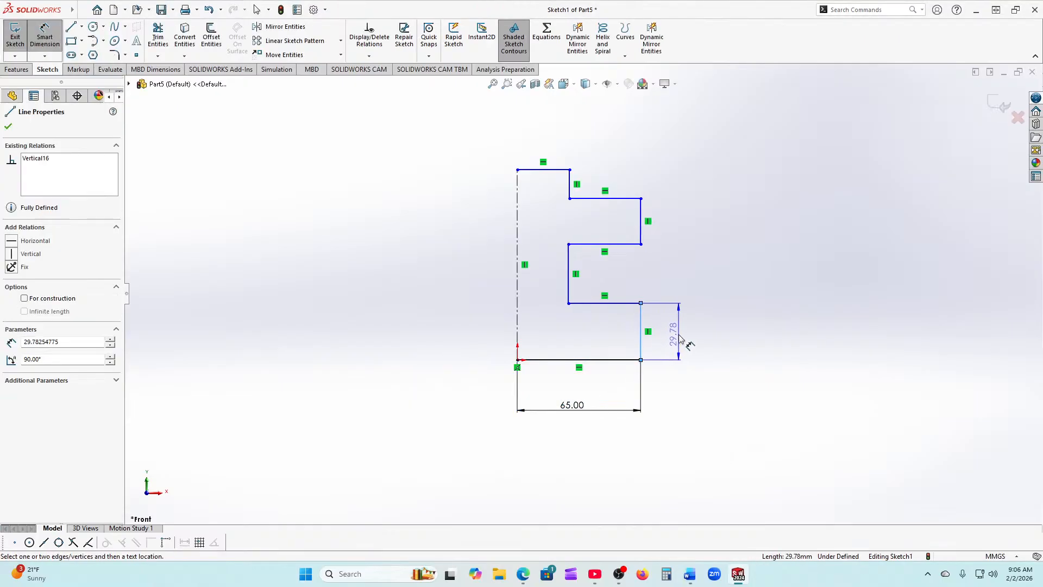
pyautogui.click(690, 349)
pyautogui.write('30')
pyautogui.press('Return')
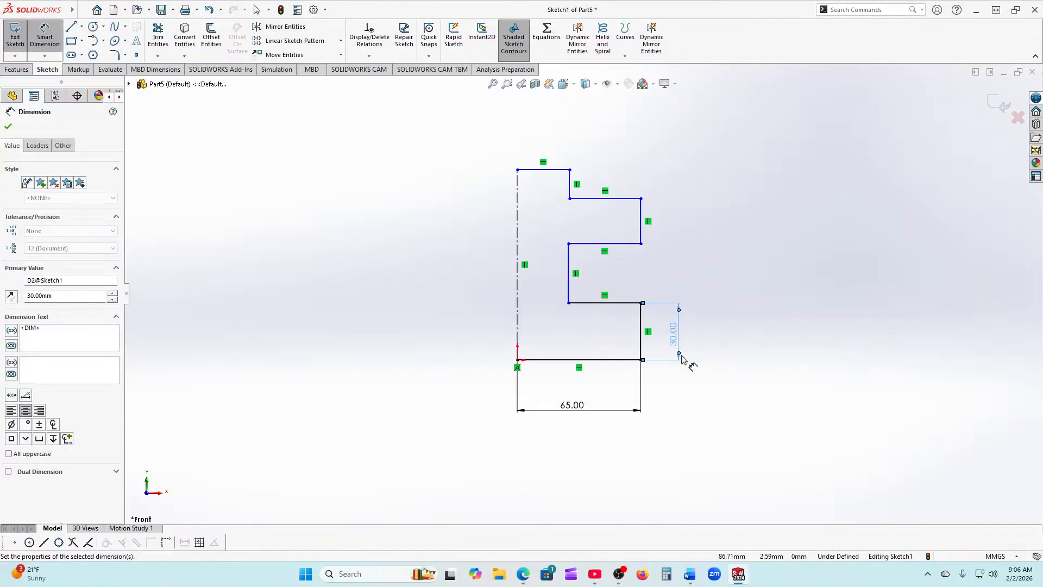
pyautogui.click(595, 303)
pyautogui.click(599, 332)
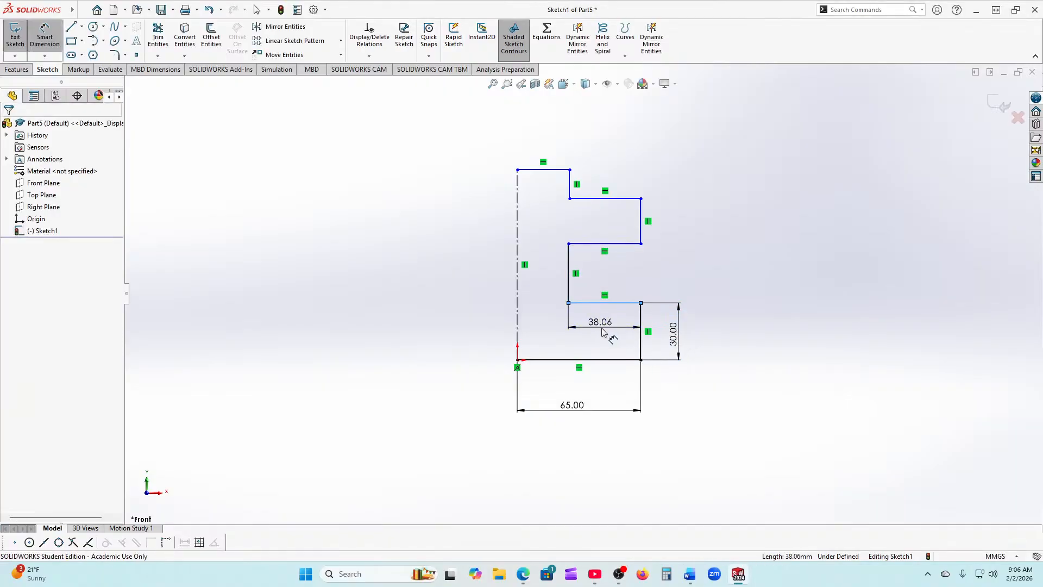
pyautogui.write('40')
pyautogui.press('Return')
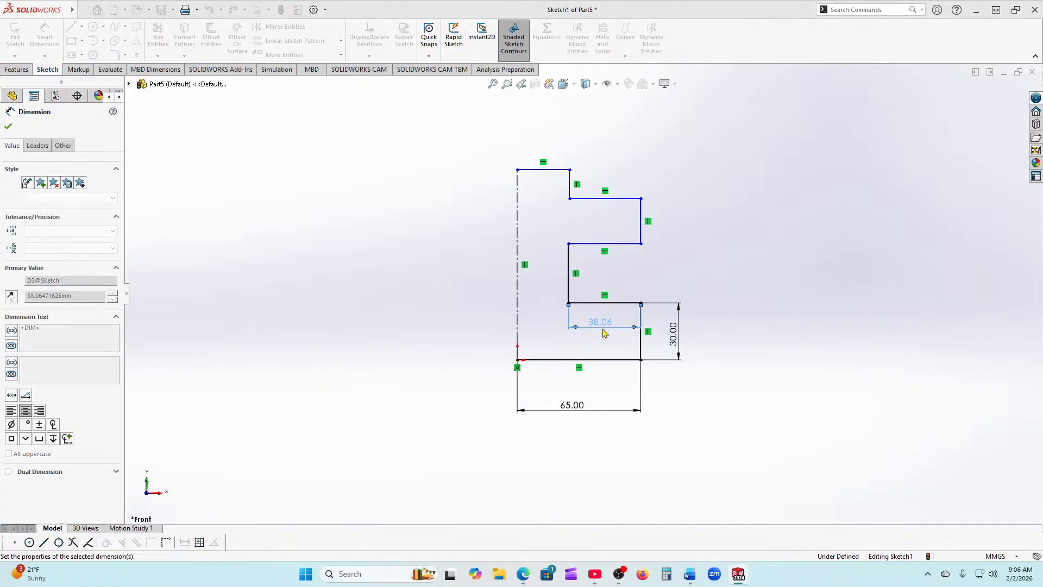
# Step: Dimension the middle left vertical to 30, the middle horizontal to 40 and the upper right vertical to 25
pyautogui.click(565, 294)
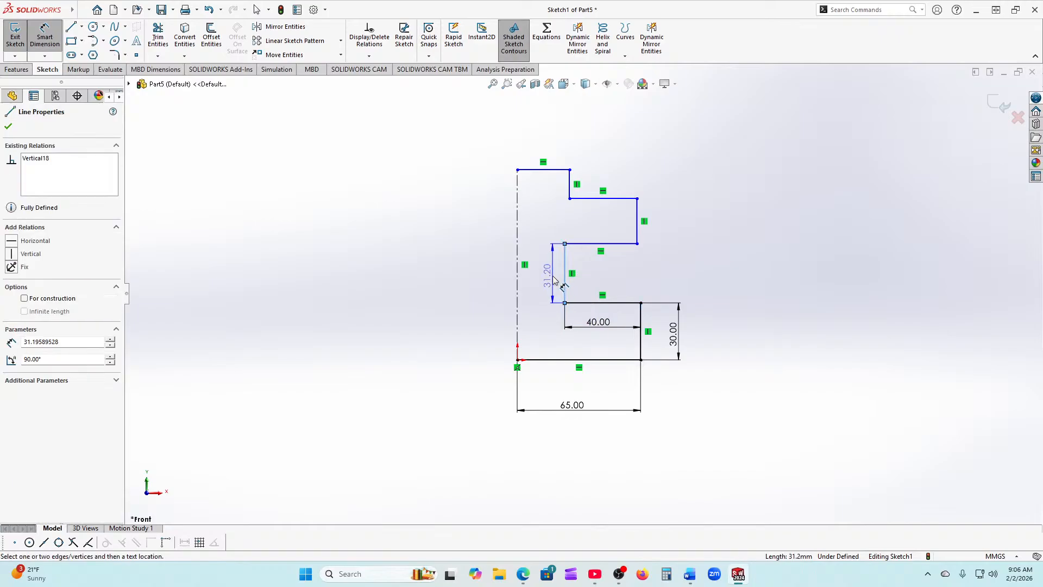
pyautogui.click(554, 281)
pyautogui.write('30')
pyautogui.press('Return')
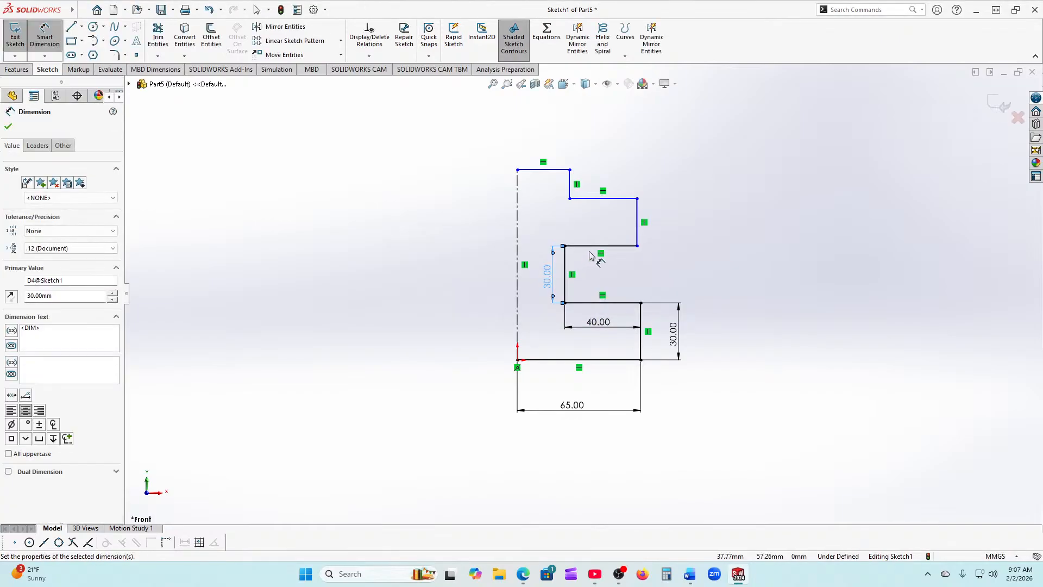
pyautogui.click(597, 276)
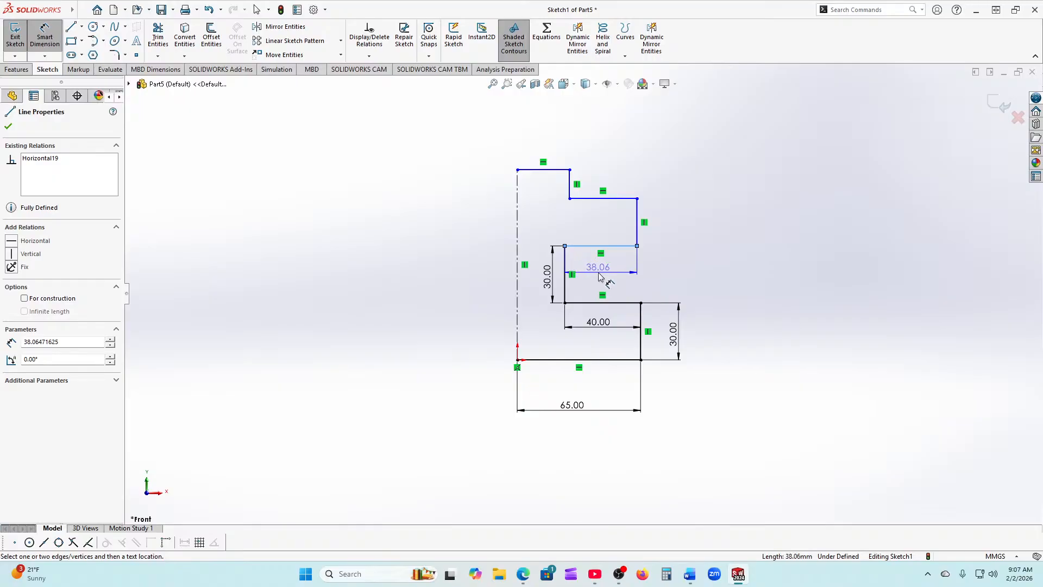
pyautogui.write('40')
pyautogui.press('Return')
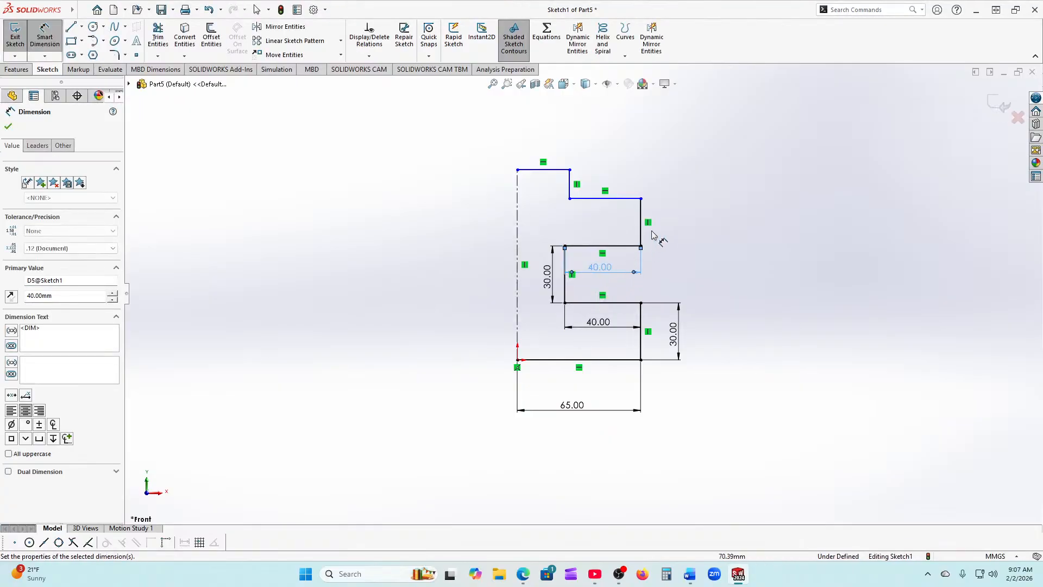
pyautogui.click(651, 235)
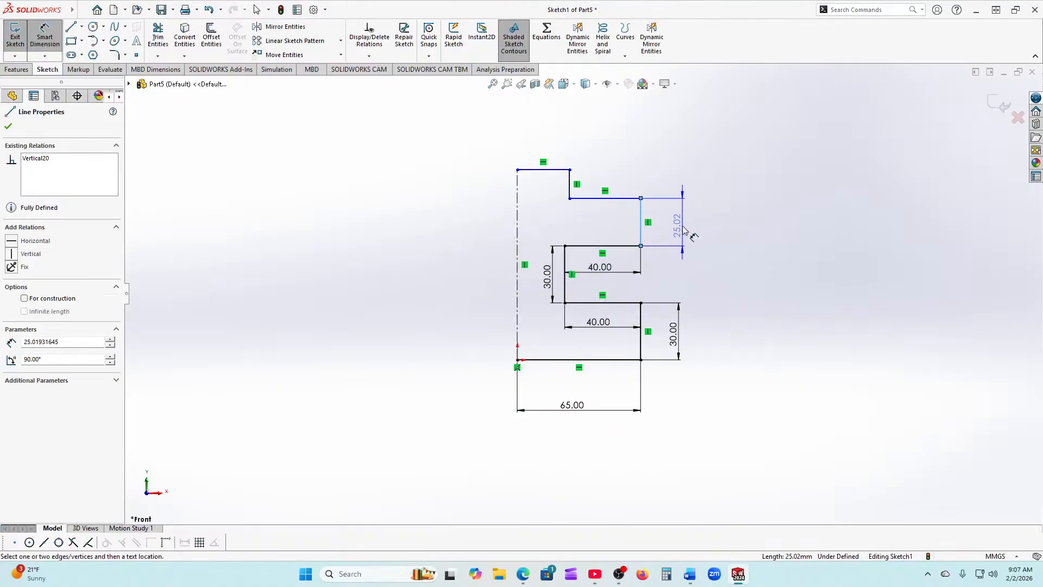
pyautogui.click(687, 228)
pyautogui.write('25.00mm')
pyautogui.press('Return')
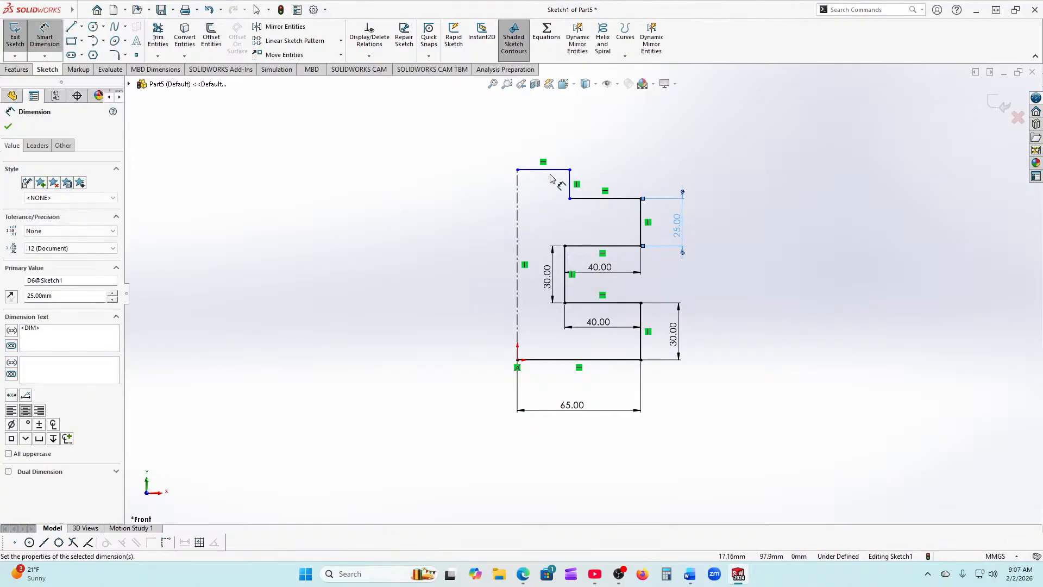
# Step: Set the short top vertical line to 15 and the top edge width to 30, fully defining the sketch
pyautogui.click(568, 191)
pyautogui.click(562, 195)
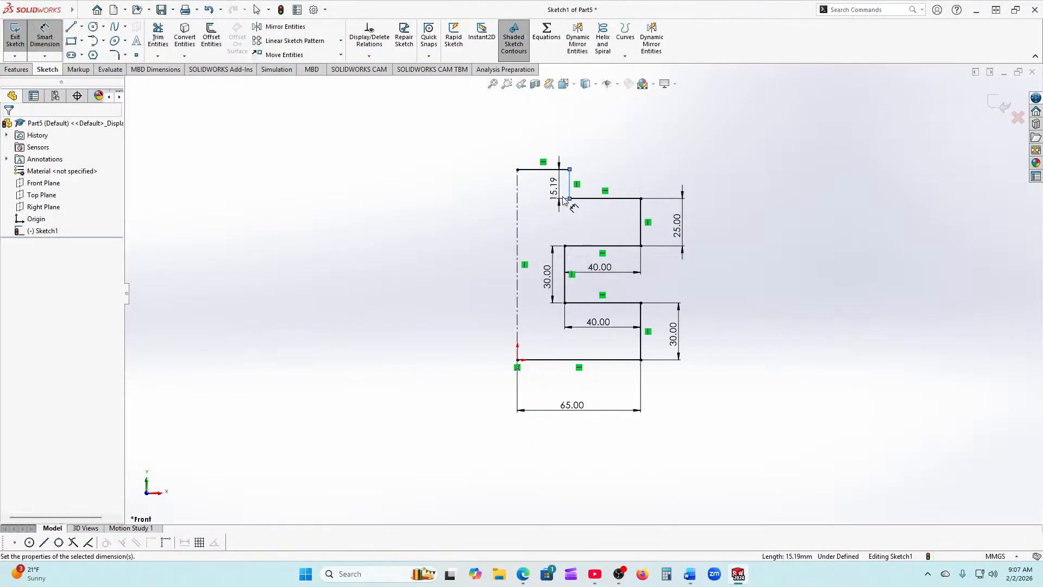
pyautogui.write('15')
pyautogui.press('Return')
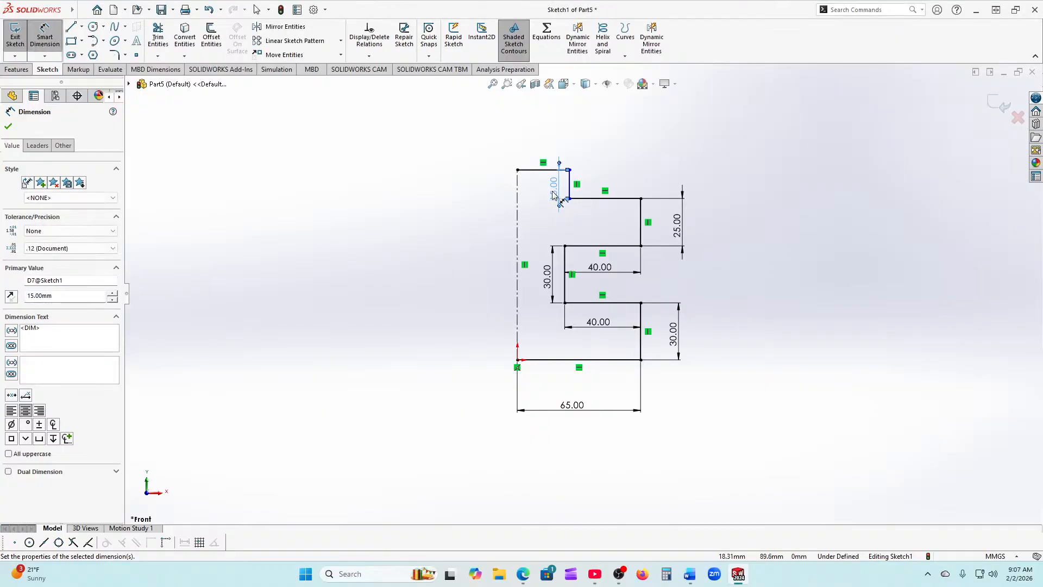
pyautogui.click(531, 170)
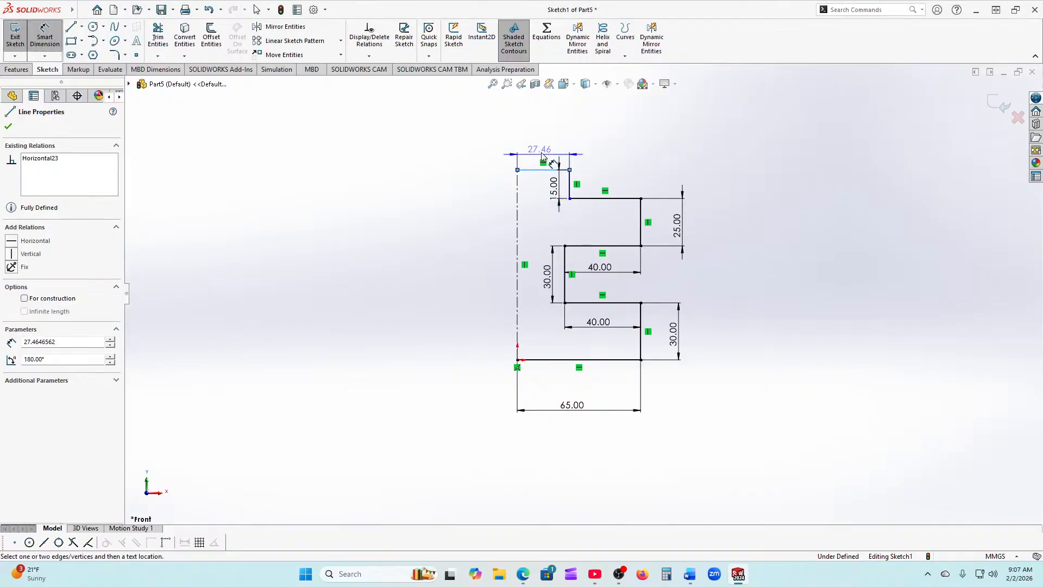
pyautogui.click(546, 159)
pyautogui.write('30')
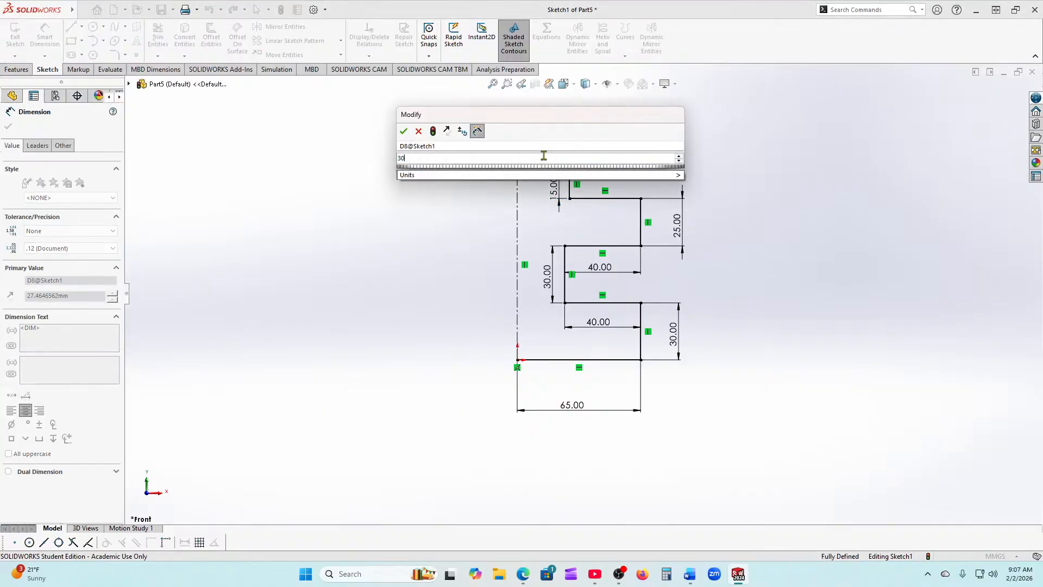
pyautogui.press('Return')
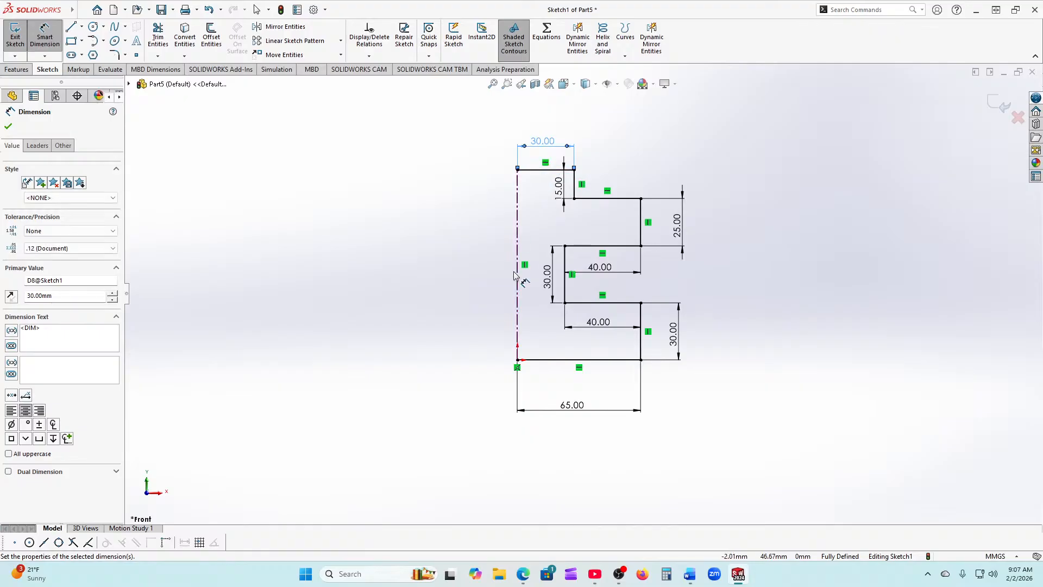
pyautogui.click(8, 127)
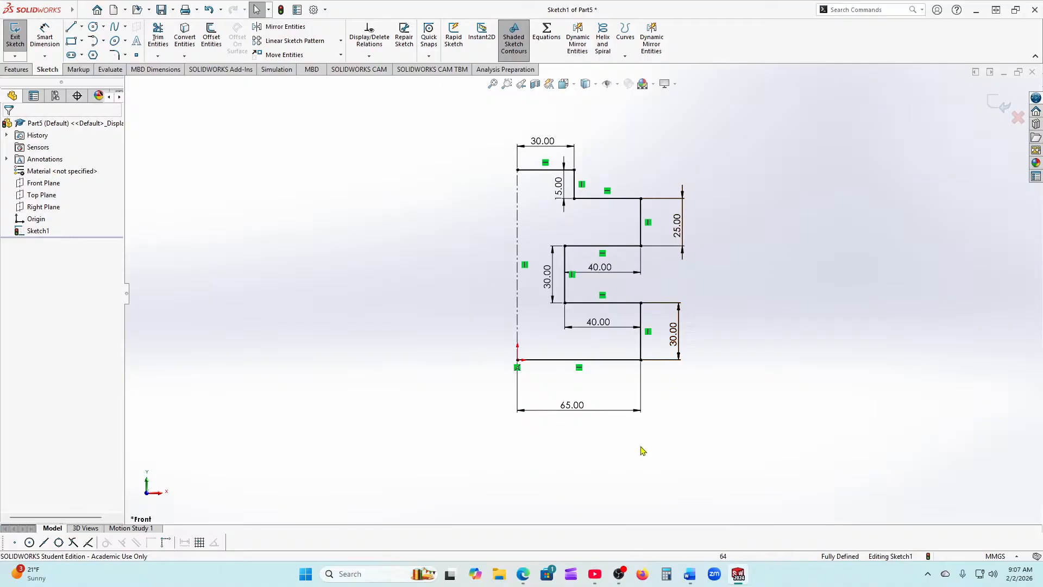
# Step: Start Mirror Entities and select all nine lines of the stepped profile as entities to mirror
pyautogui.click(285, 28)
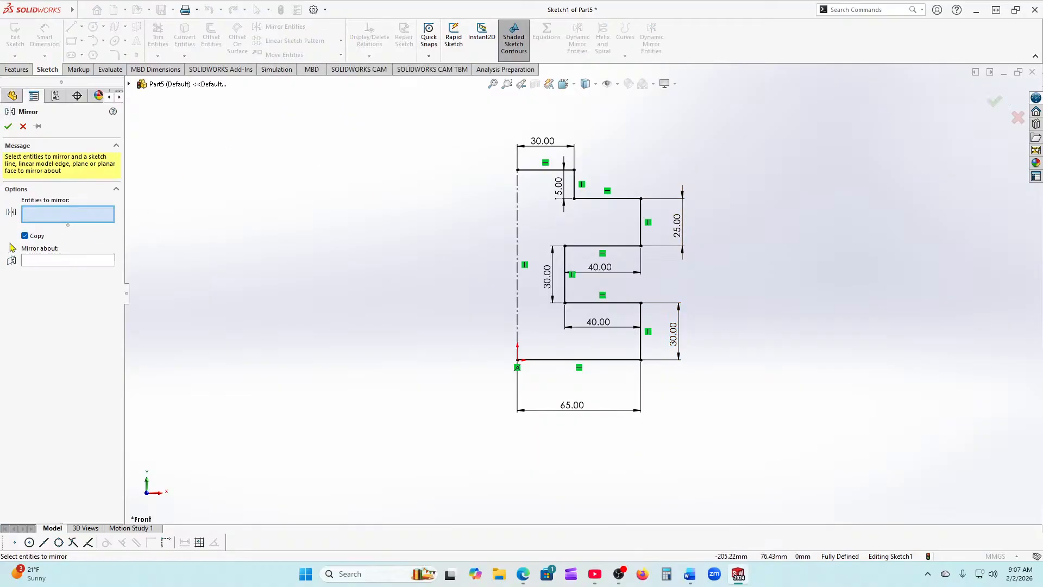
pyautogui.click(541, 360)
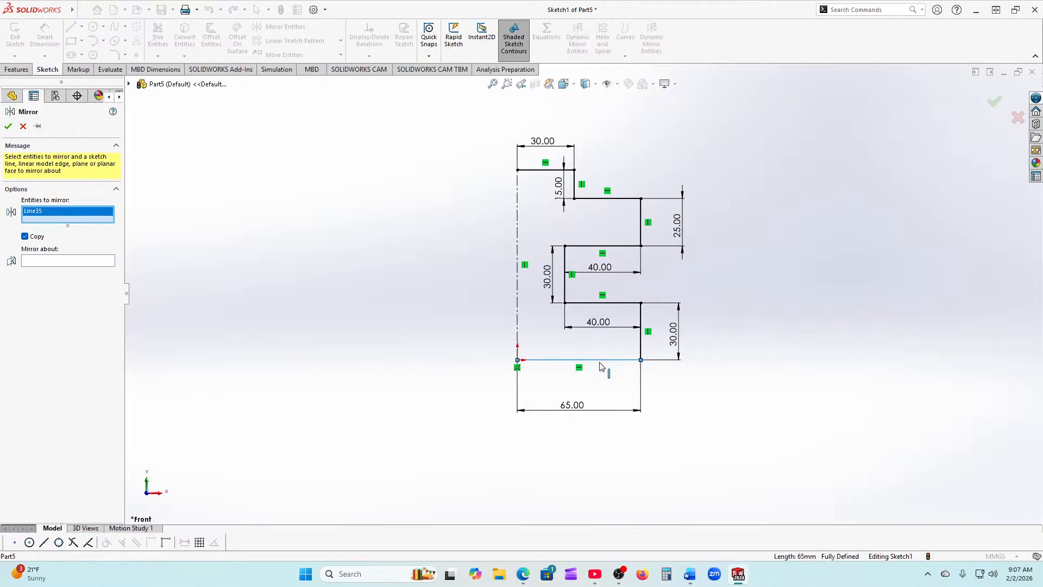
pyautogui.click(642, 351)
pyautogui.click(621, 306)
pyautogui.click(565, 293)
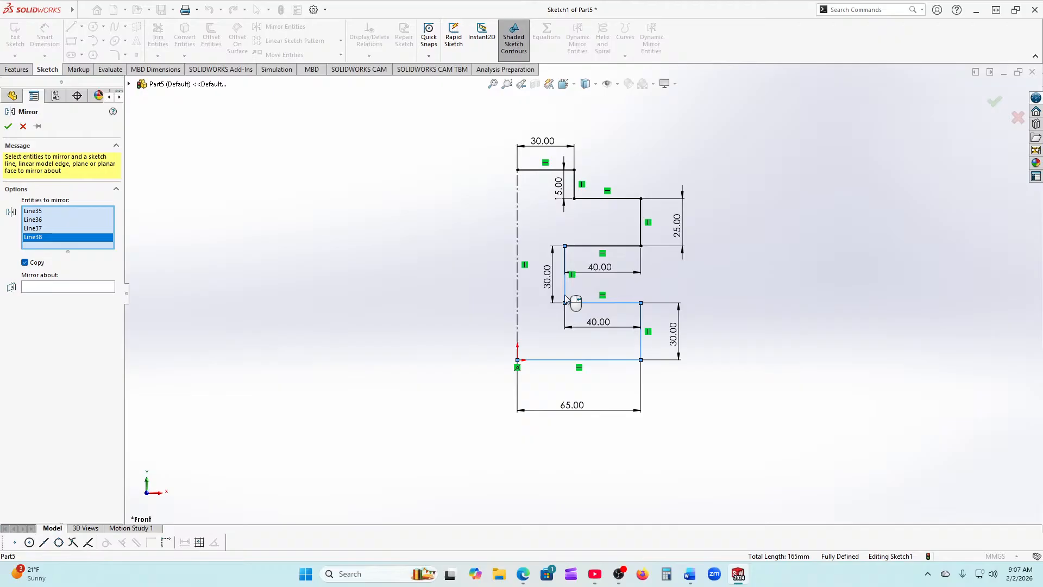
pyautogui.click(579, 247)
pyautogui.click(641, 228)
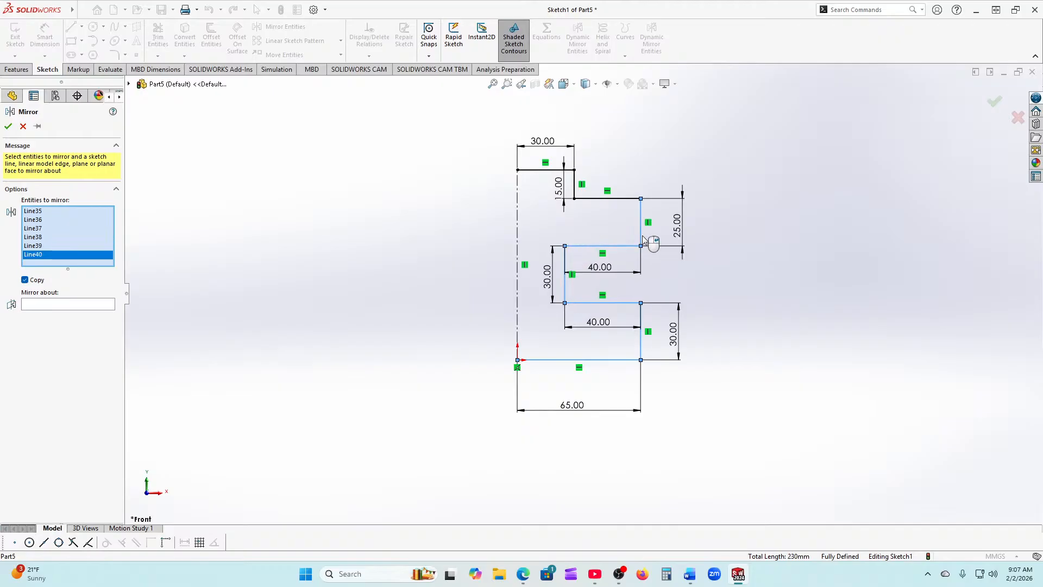
pyautogui.click(627, 199)
pyautogui.click(575, 194)
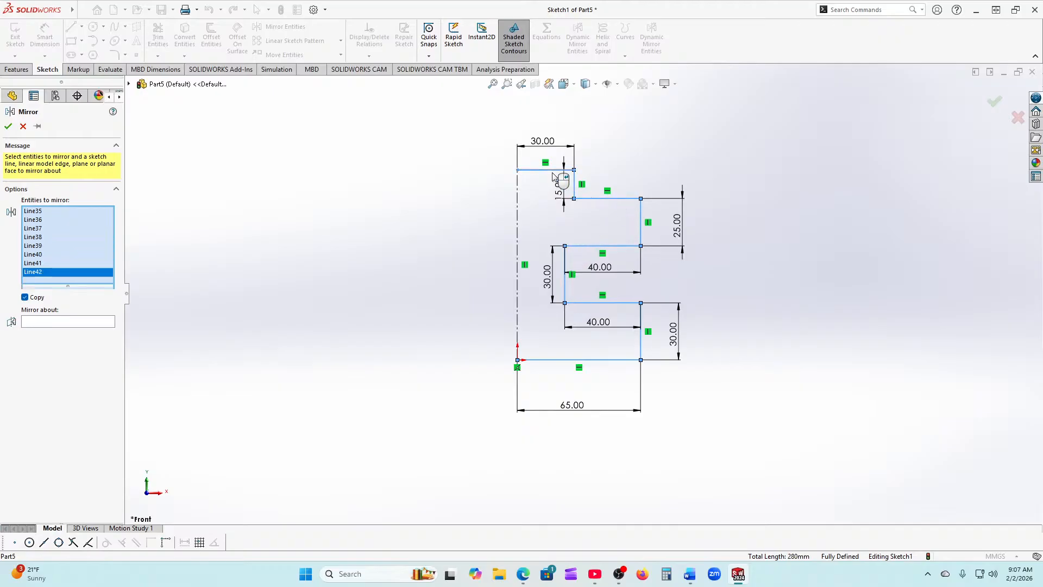
pyautogui.click(550, 170)
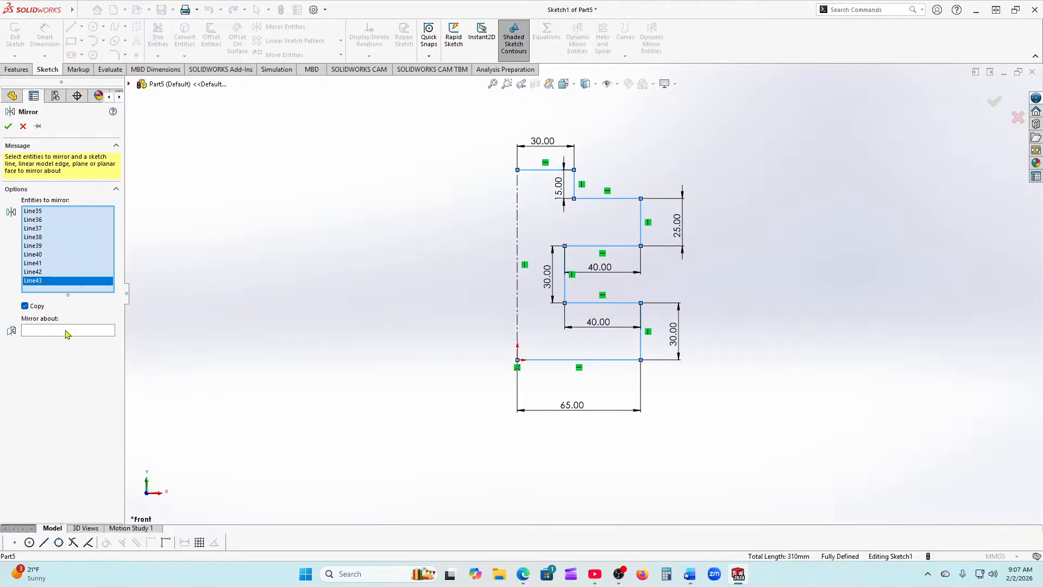
# Step: Mirror the selected lines about the vertical centerline to complete the symmetric profile
pyautogui.click(67, 332)
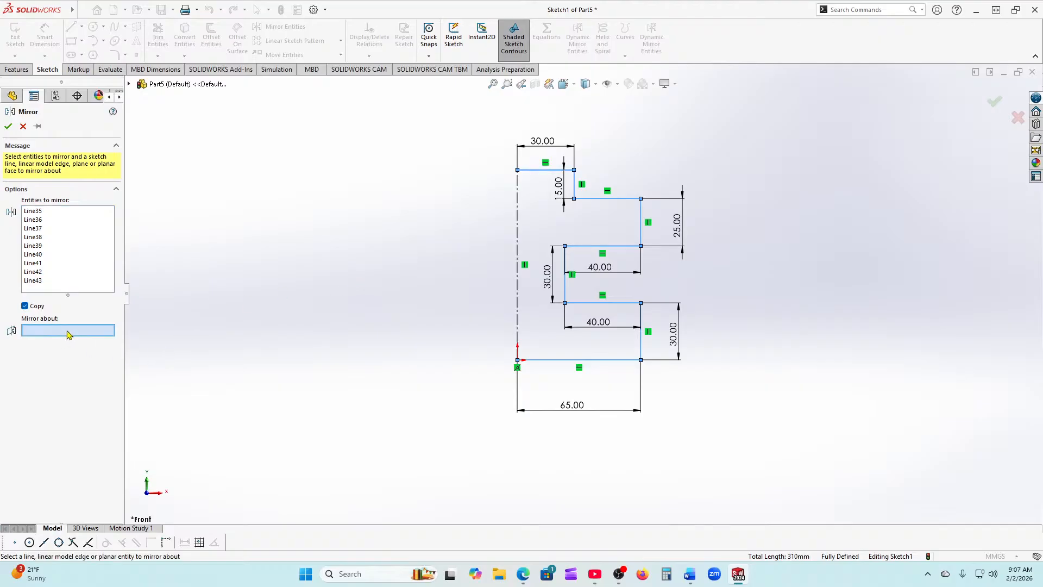
pyautogui.click(518, 324)
pyautogui.click(8, 126)
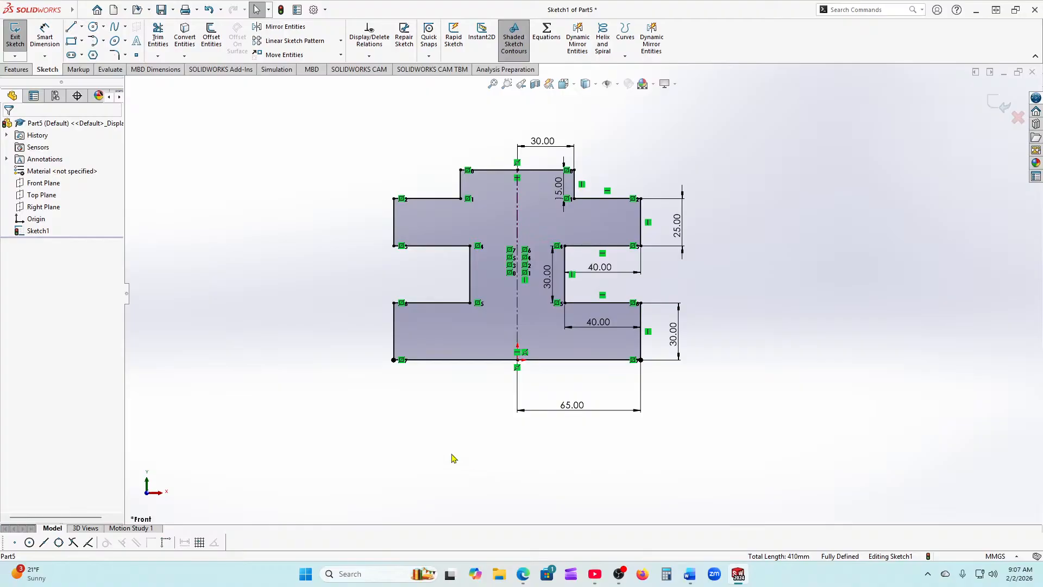
pyautogui.scroll(2, 613, 301)
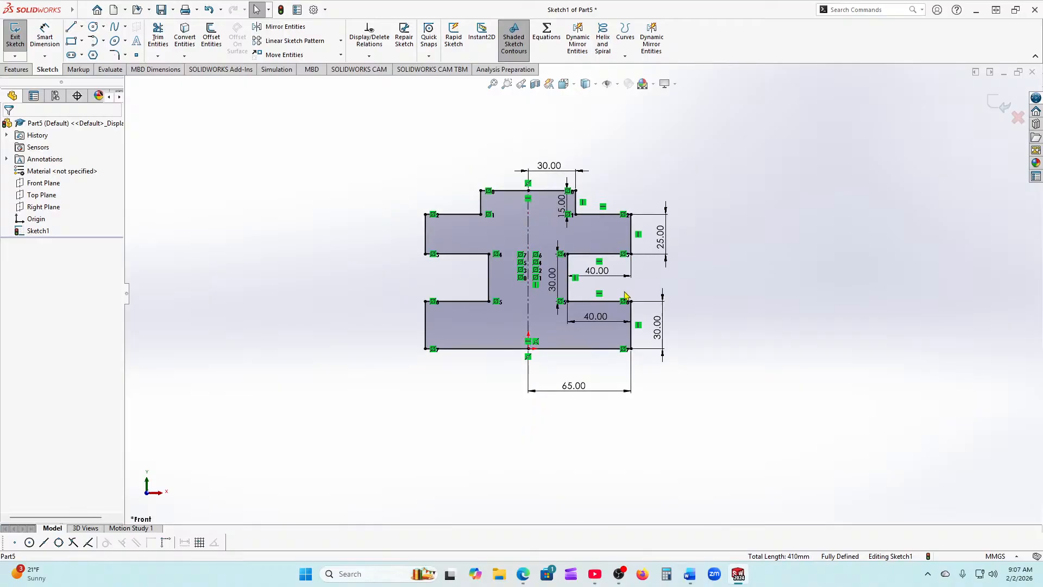
pyautogui.scroll(-3, 546, 285)
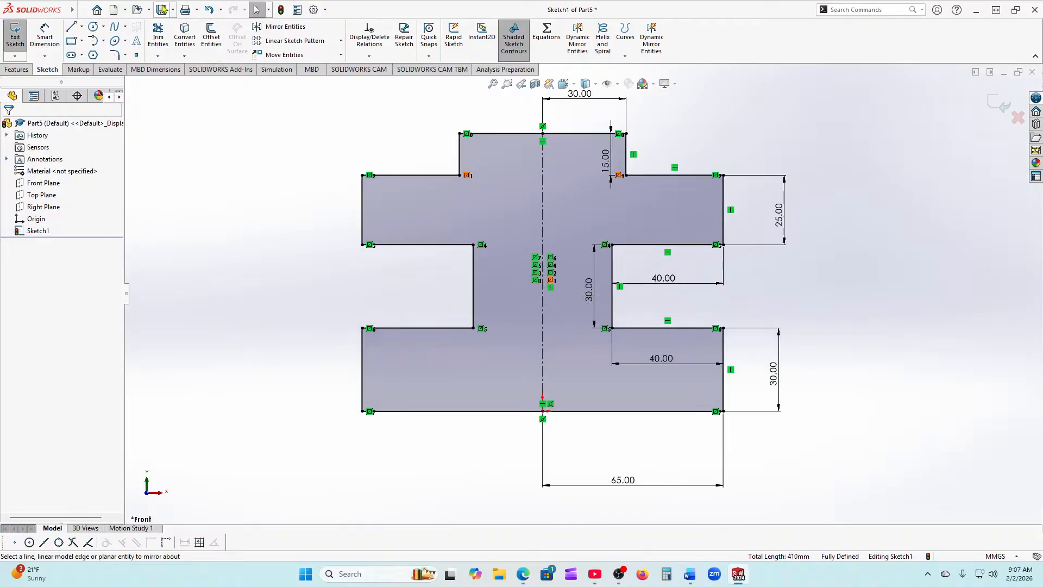
# Step: Undo the mirror and the 30 mm top width dimension
pyautogui.click(209, 10)
pyautogui.click(209, 11)
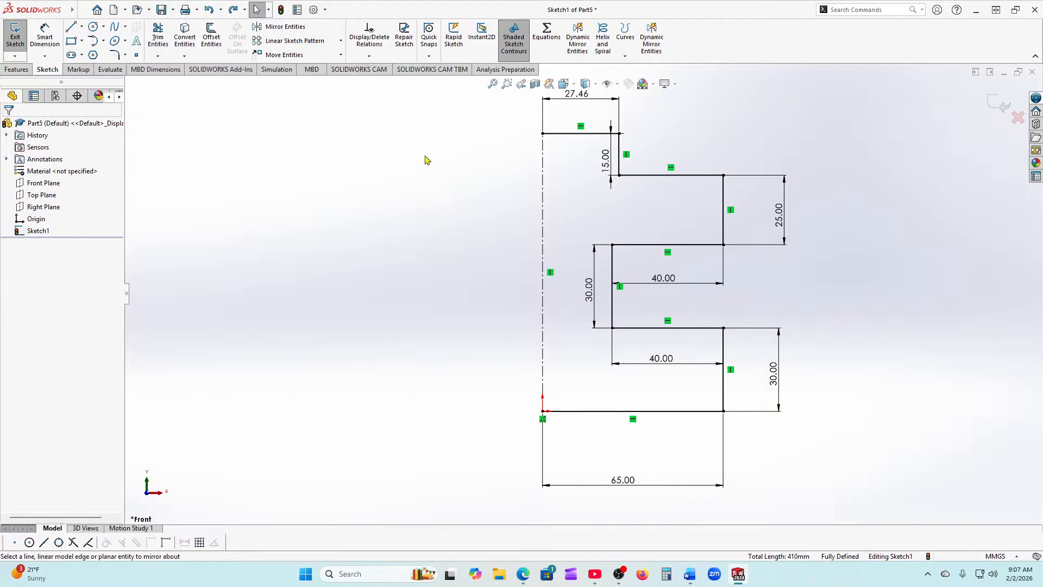
pyautogui.scroll(1, 457, 271)
# Step: Box-select and delete the whole profile with its dimensions, then start Dynamic Mirror Entities
pyautogui.moveTo(426, 116); pyautogui.dragTo(849, 499)
pyautogui.press('Delete')
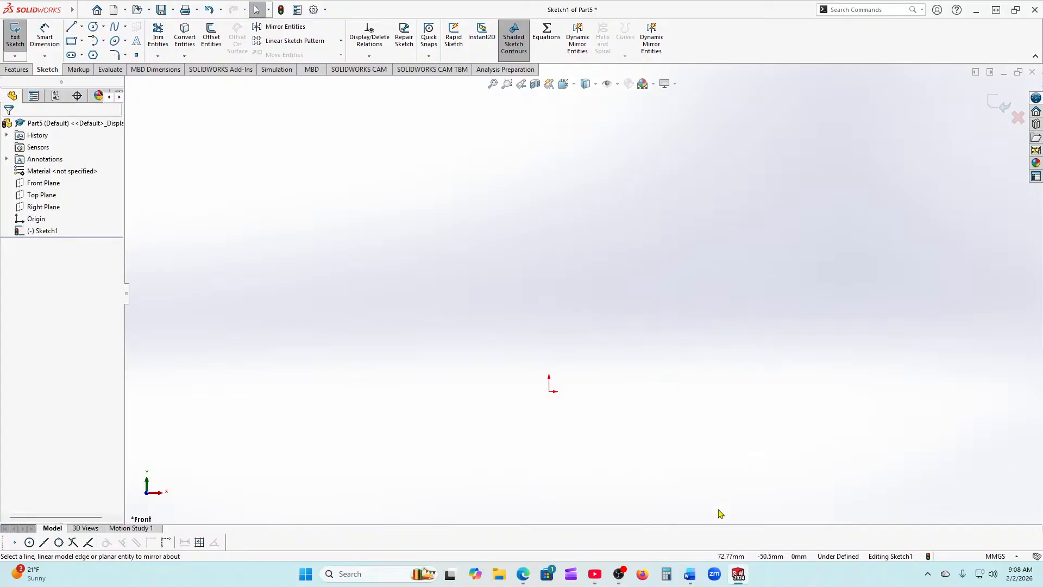
pyautogui.click(655, 30)
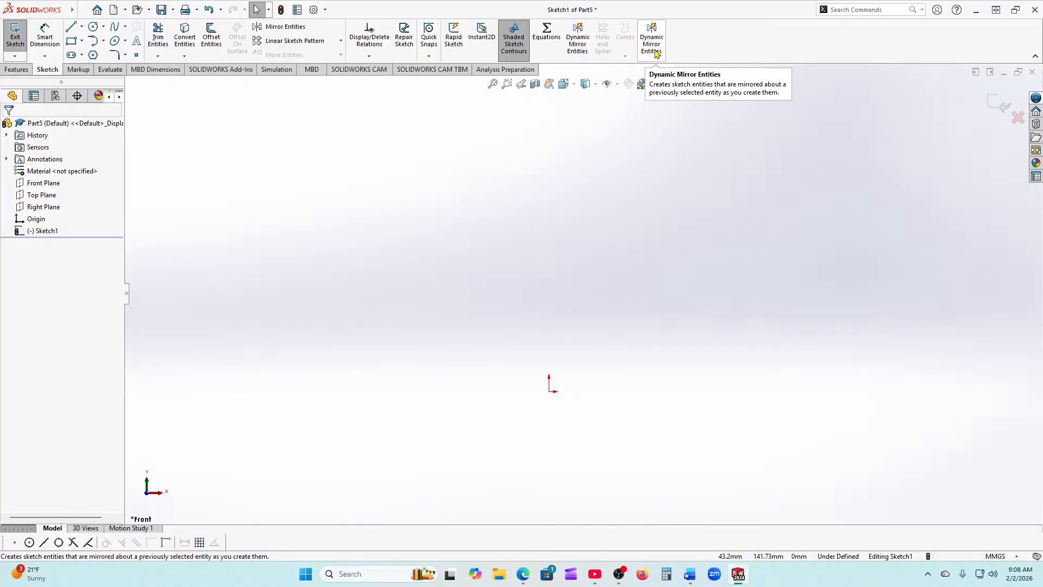
pyautogui.click(582, 44)
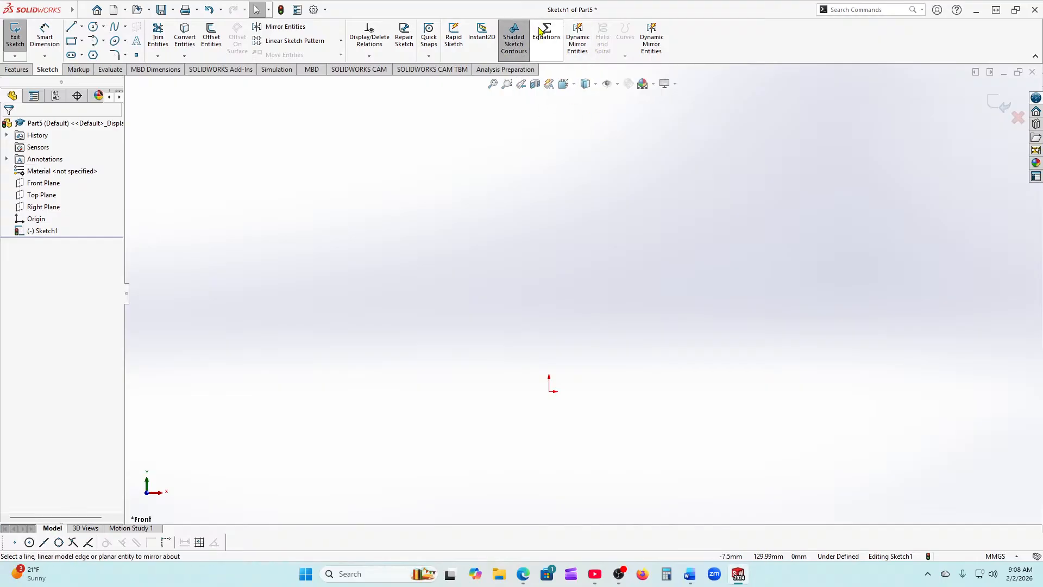
# Step: Through Customize's Commands list, add Dynamic Mirror Entities to the Sketch CommandManager and confirm
pyautogui.click(326, 11)
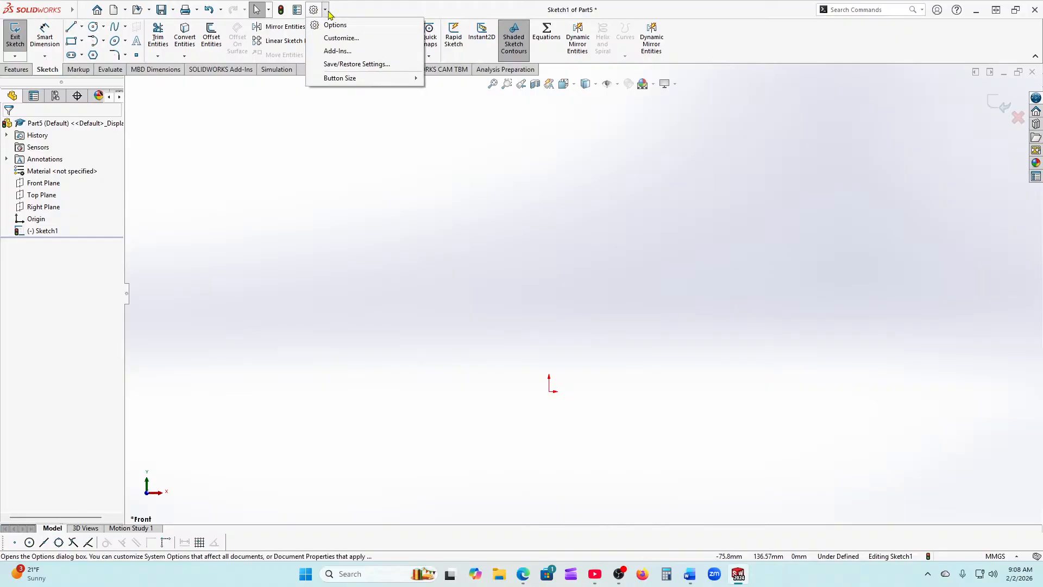
pyautogui.click(343, 39)
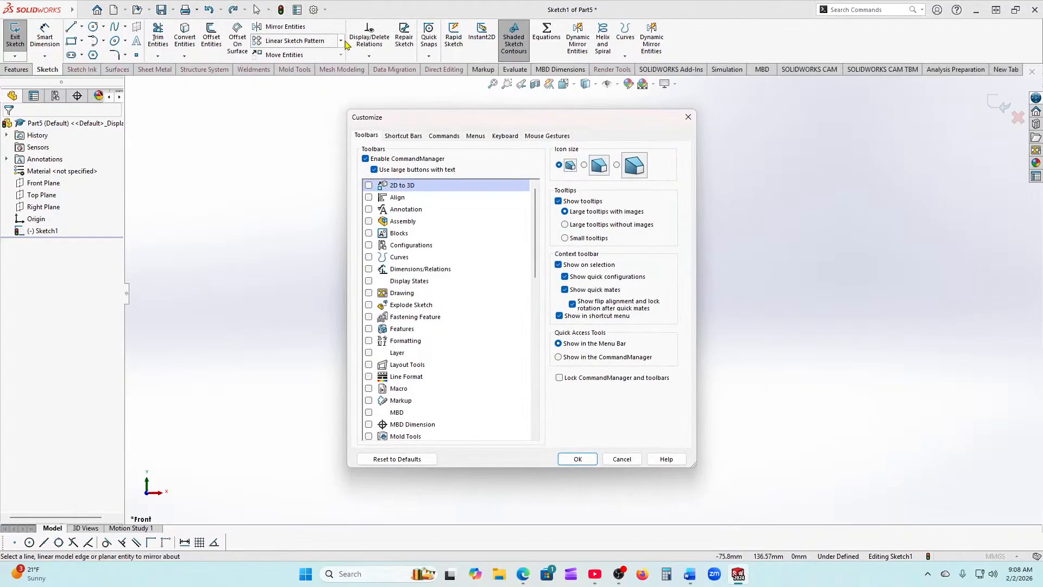
pyautogui.click(443, 136)
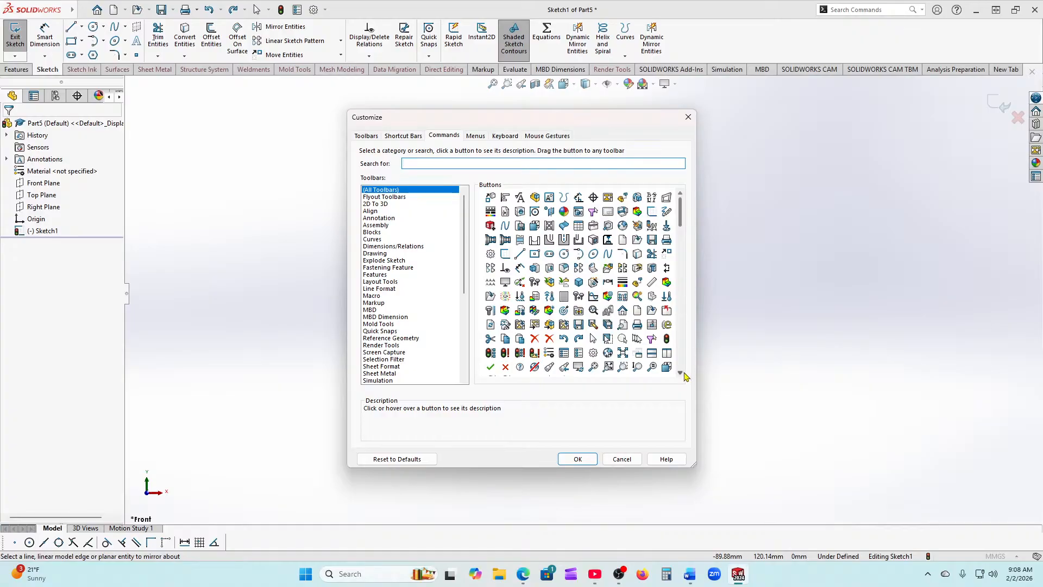
pyautogui.scroll(-3, 686, 375)
pyautogui.scroll(-3, 685, 374)
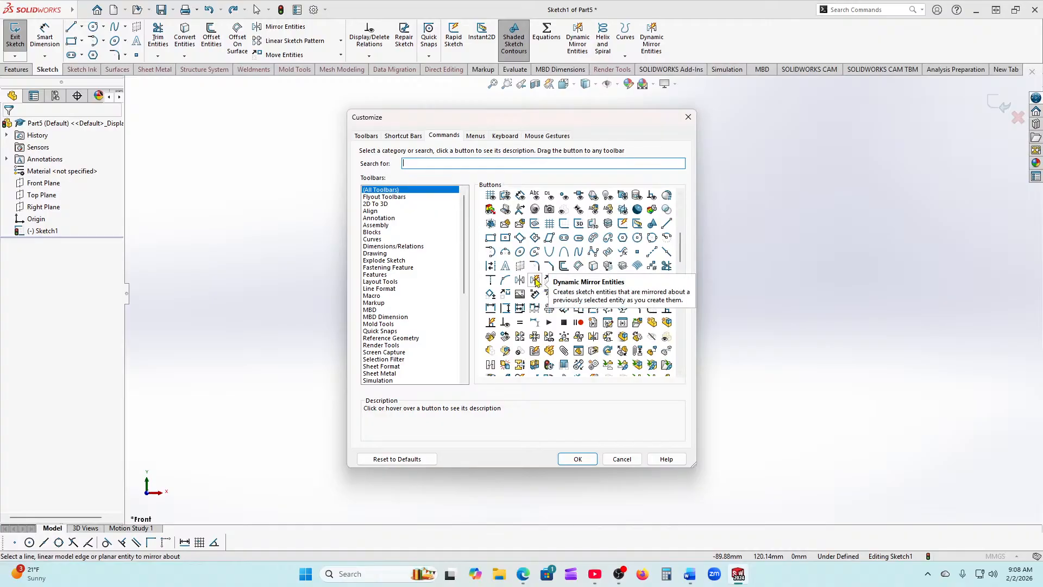
pyautogui.moveTo(537, 281); pyautogui.dragTo(728, 41)
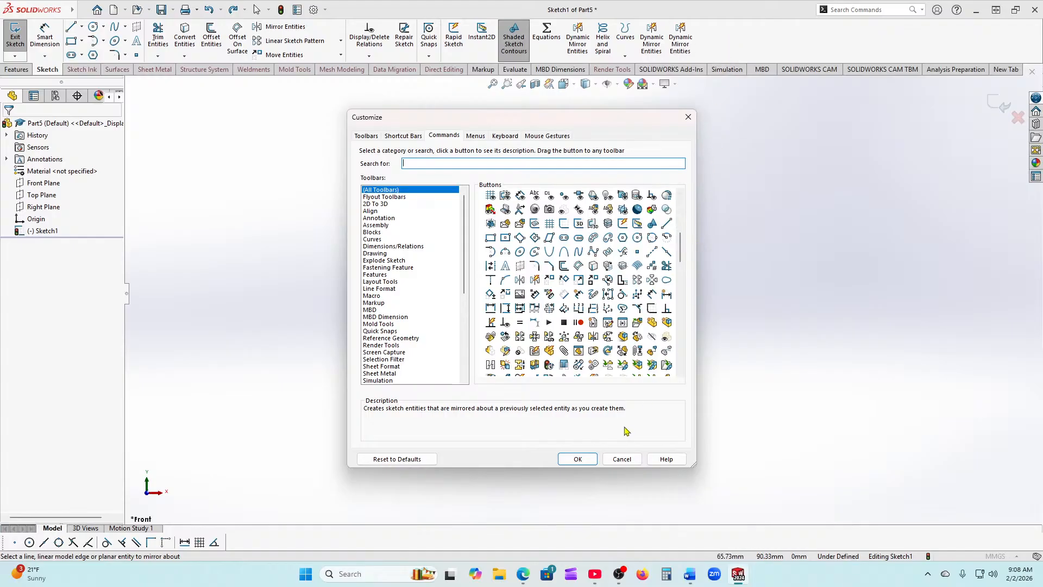
pyautogui.click(578, 459)
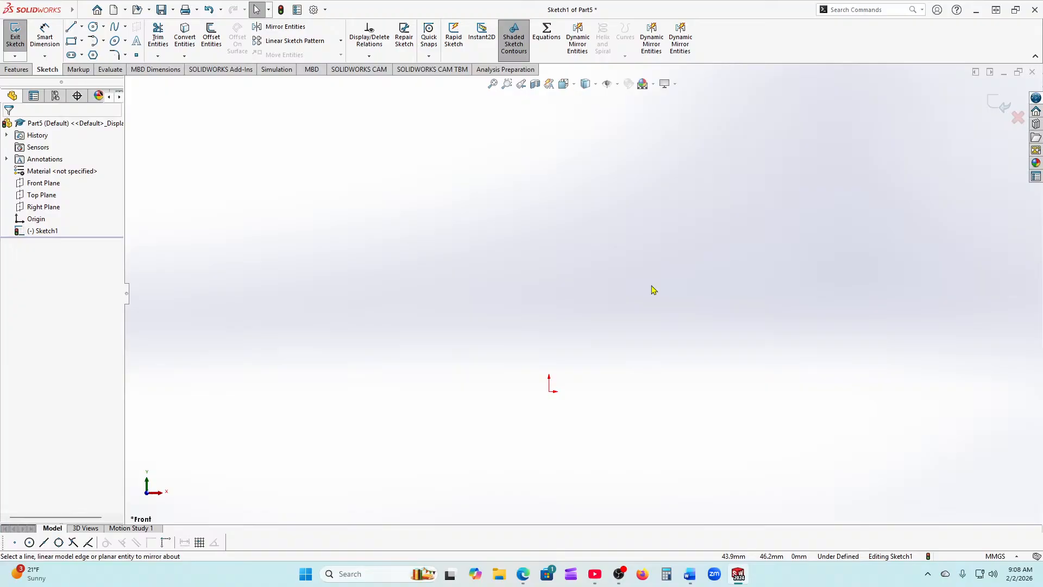
# Step: Draw a vertical construction centerline straight up from the origin
pyautogui.click(82, 26)
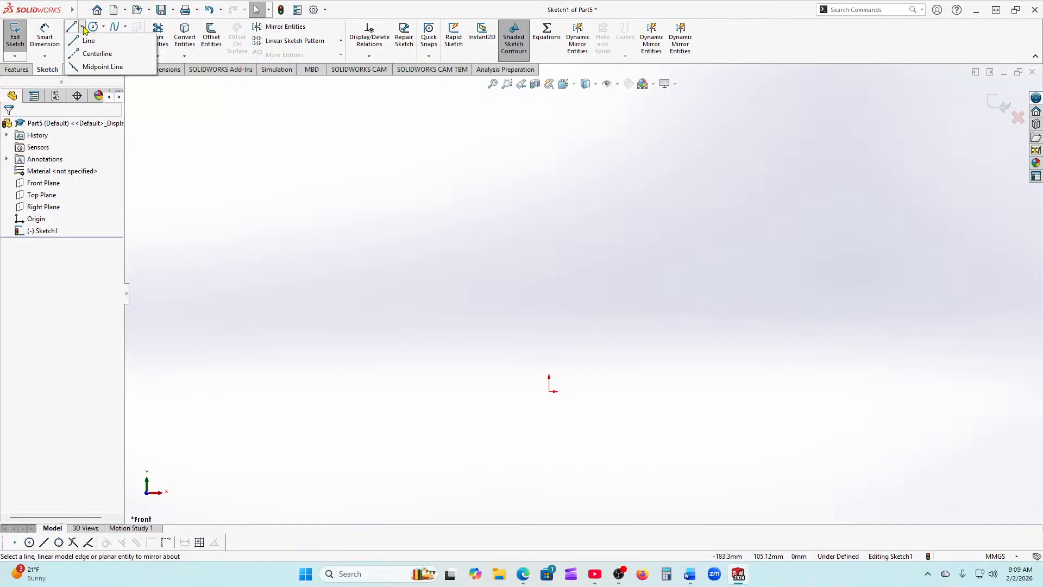
pyautogui.click(95, 54)
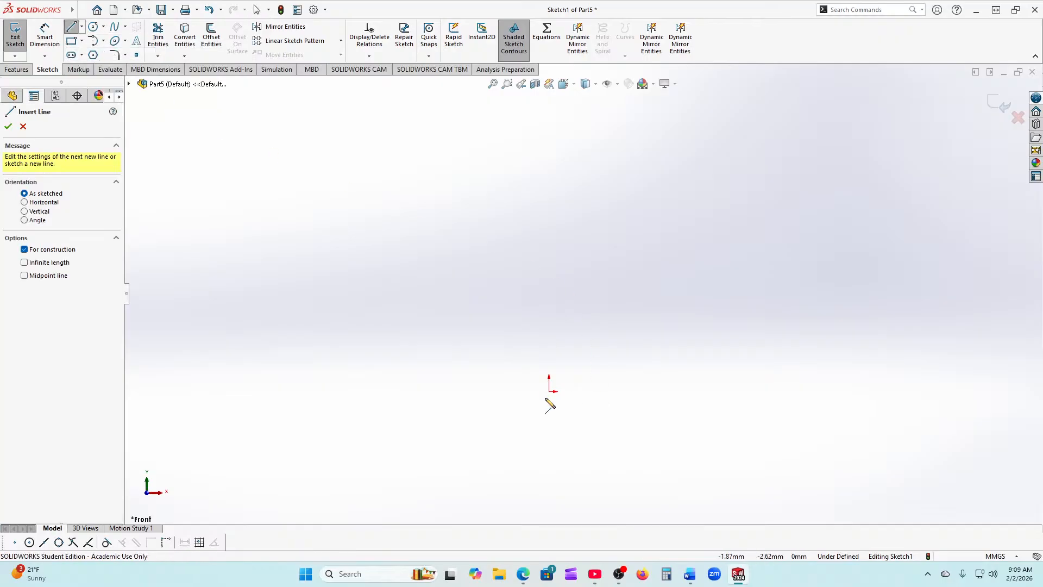
pyautogui.click(549, 391)
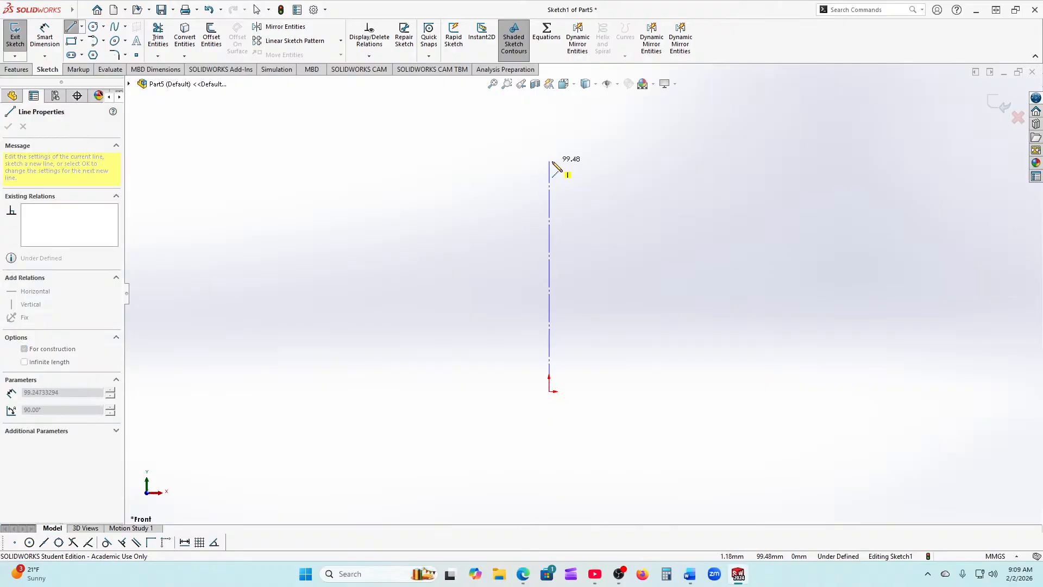
pyautogui.click(549, 150)
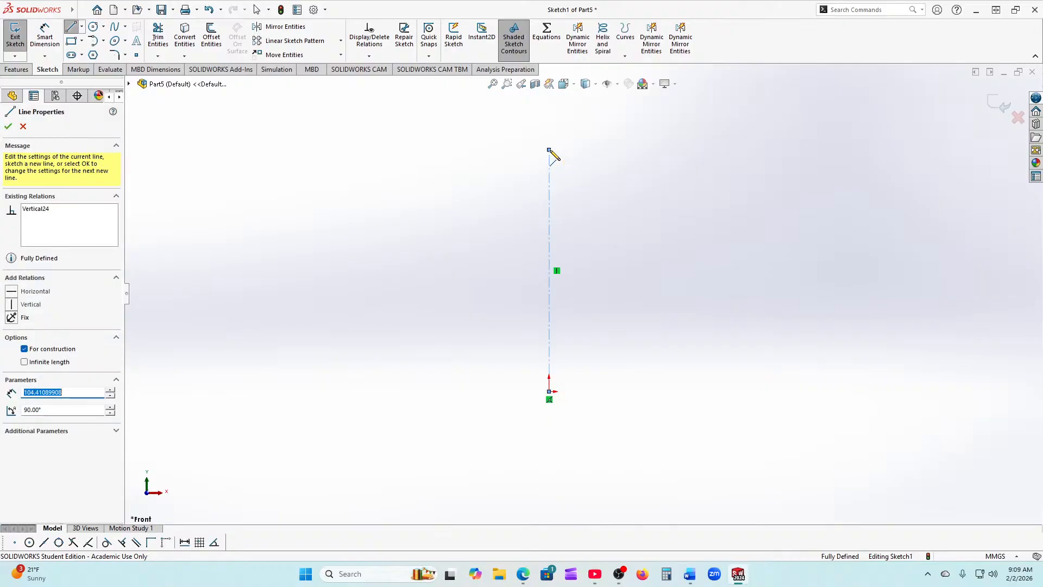
pyautogui.rightClick(549, 151)
pyautogui.click(576, 159)
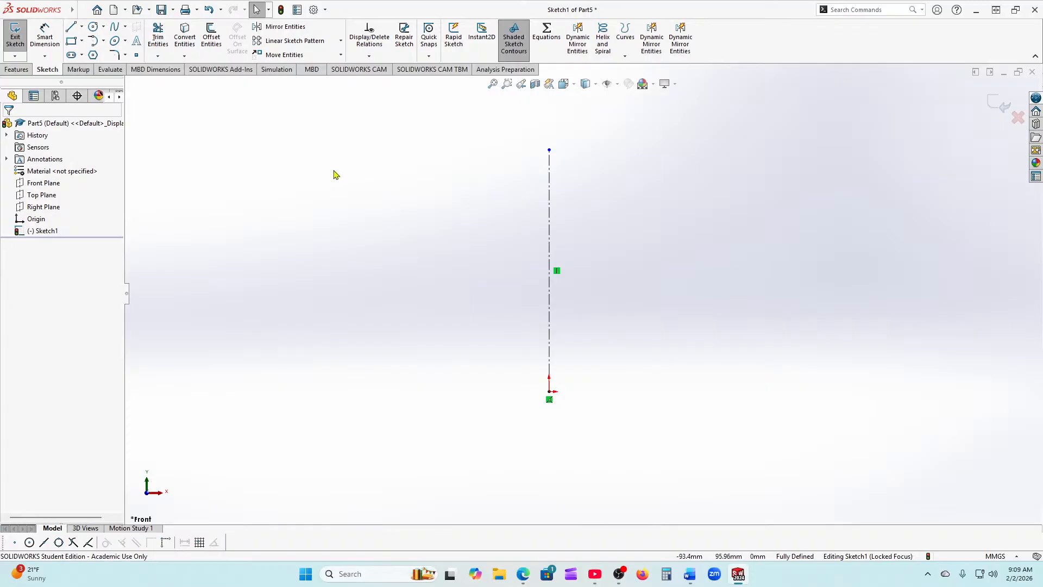
# Step: Dimension the centerline to 100 mm long
pyautogui.click(57, 30)
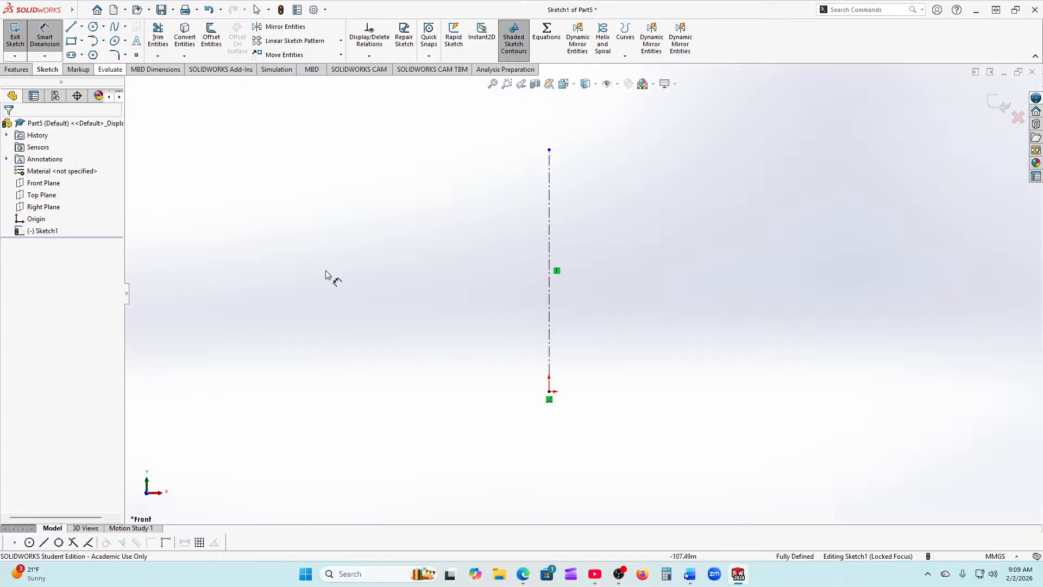
pyautogui.click(550, 338)
pyautogui.click(460, 288)
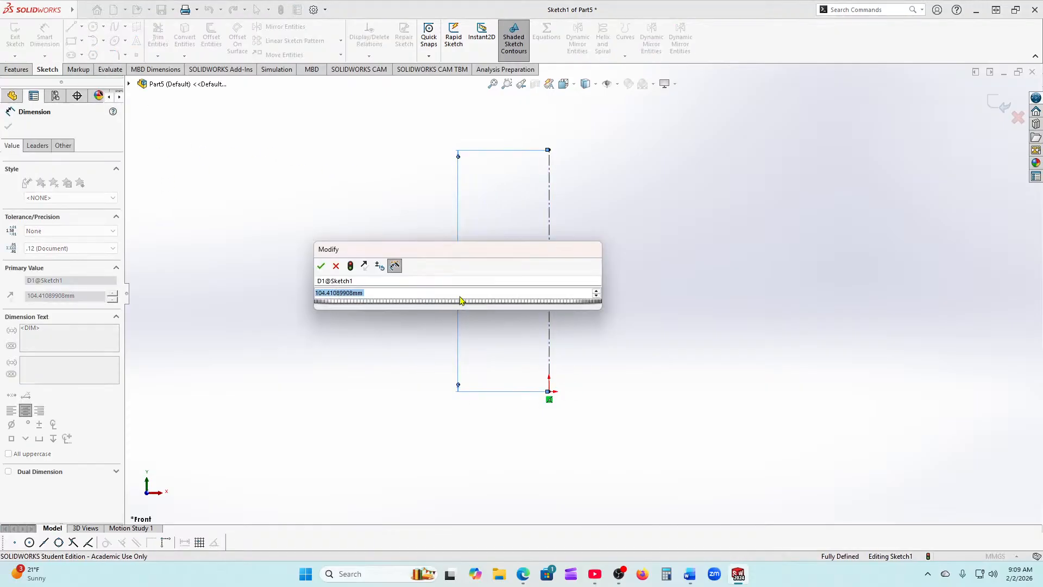
pyautogui.write('100')
pyautogui.press('Return')
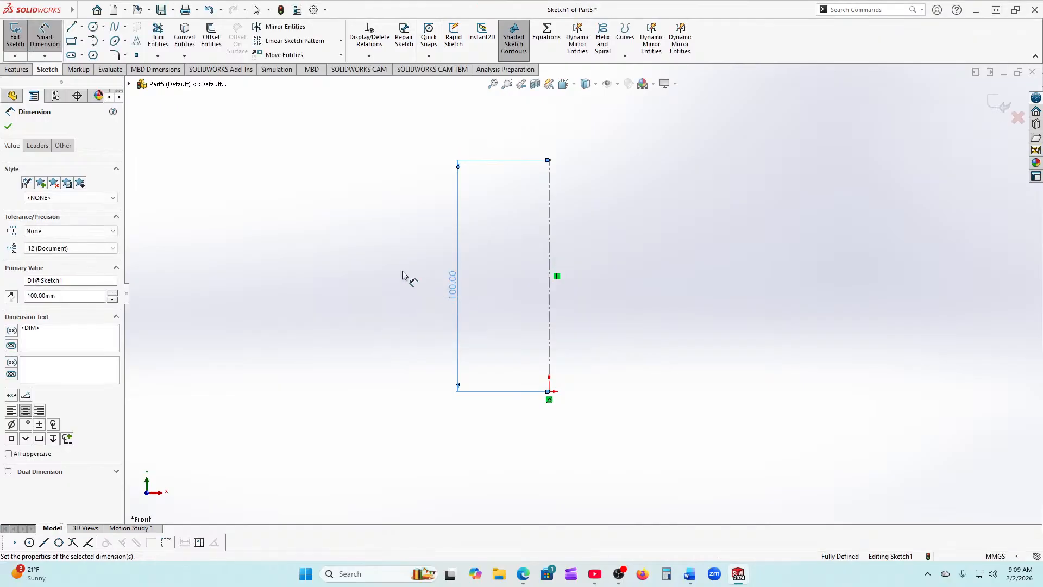
pyautogui.click(8, 126)
pyautogui.press('Escape')
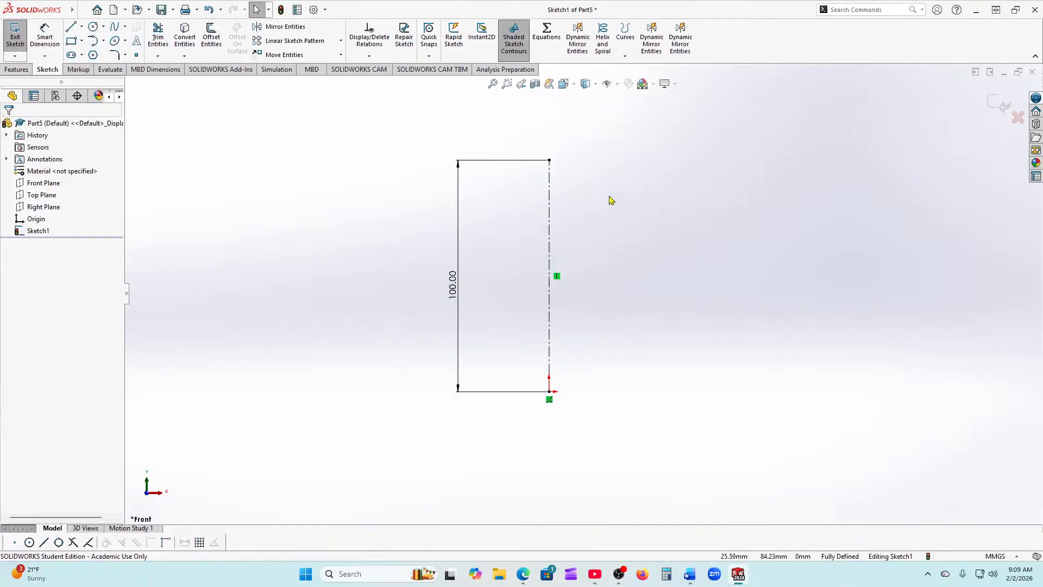
# Step: Mirror about the centerline dynamically, then draw the bottom edge and lower right notch
pyautogui.click(576, 38)
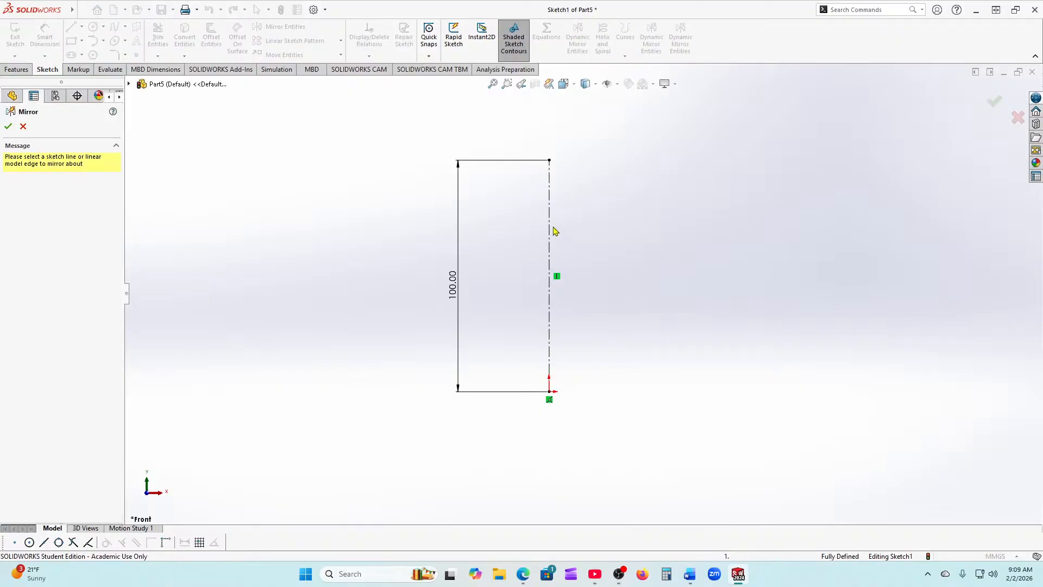
pyautogui.click(551, 198)
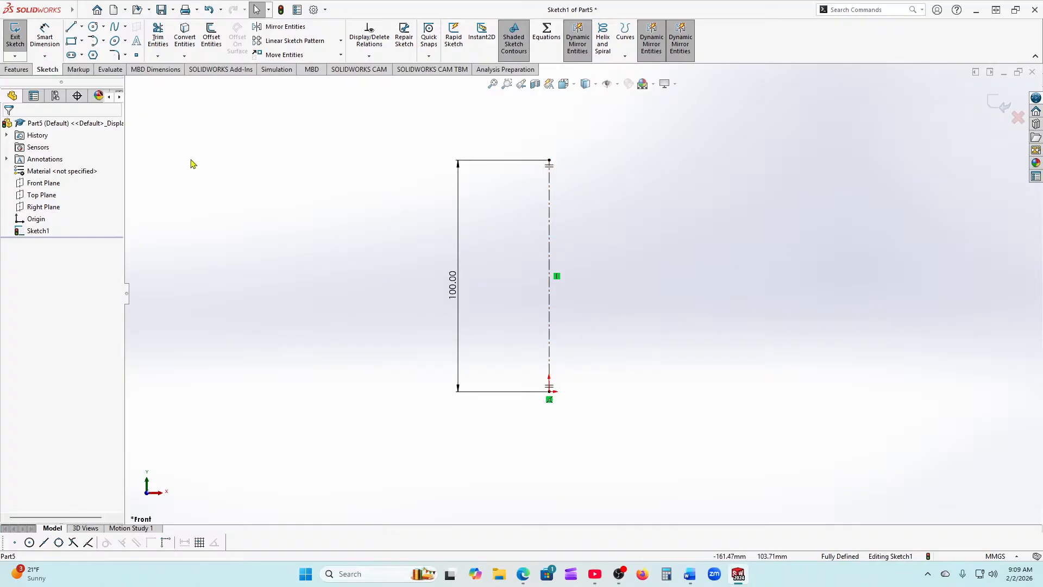
pyautogui.click(71, 27)
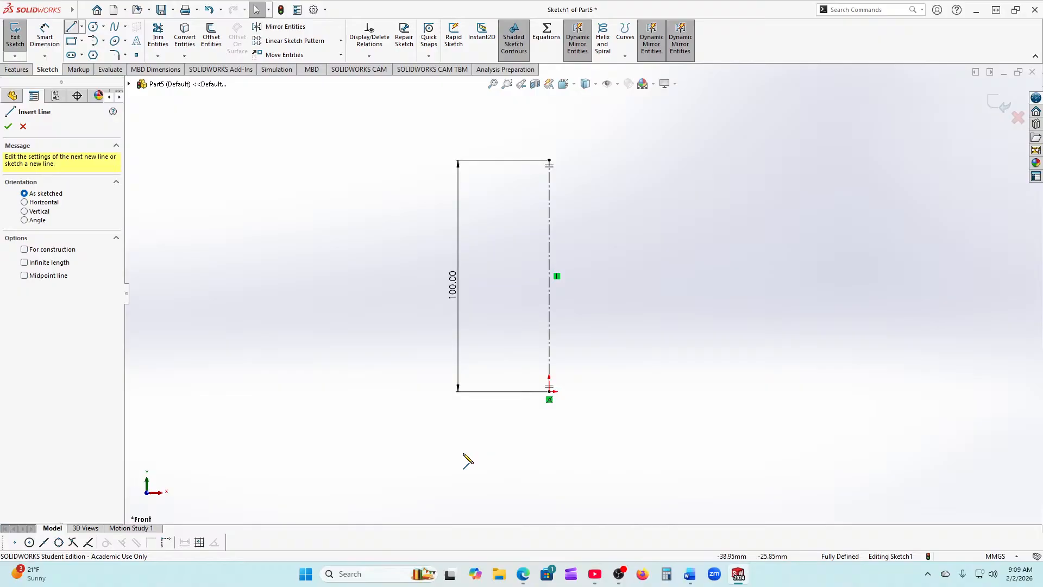
pyautogui.click(549, 391)
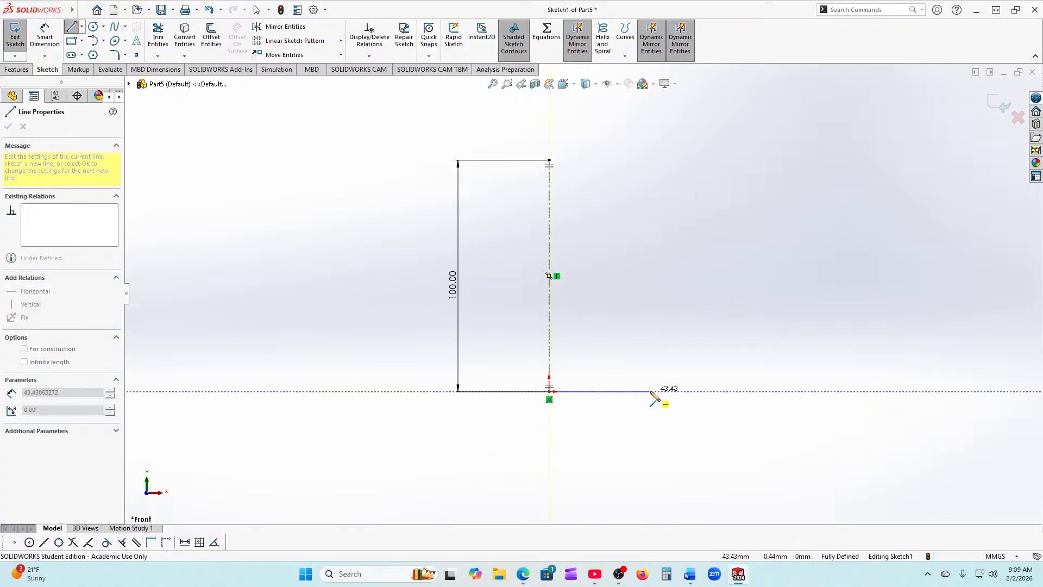
pyautogui.click(654, 392)
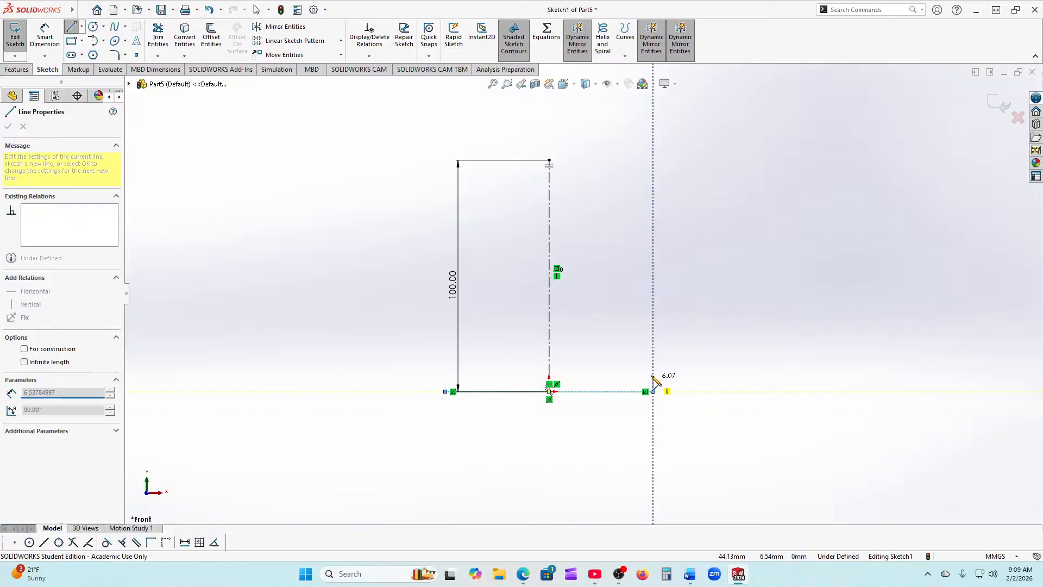
pyautogui.click(653, 343)
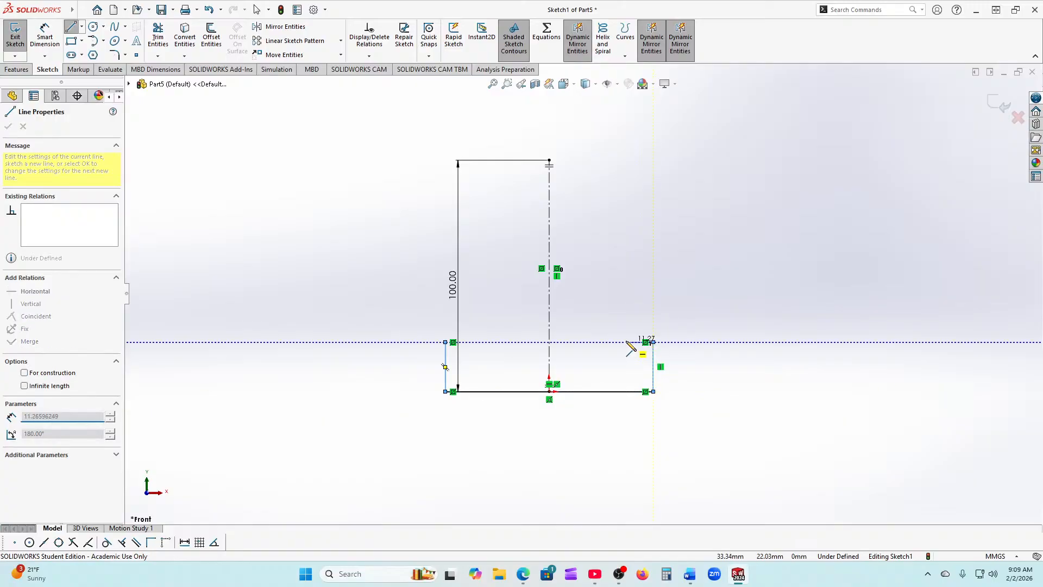
pyautogui.click(599, 342)
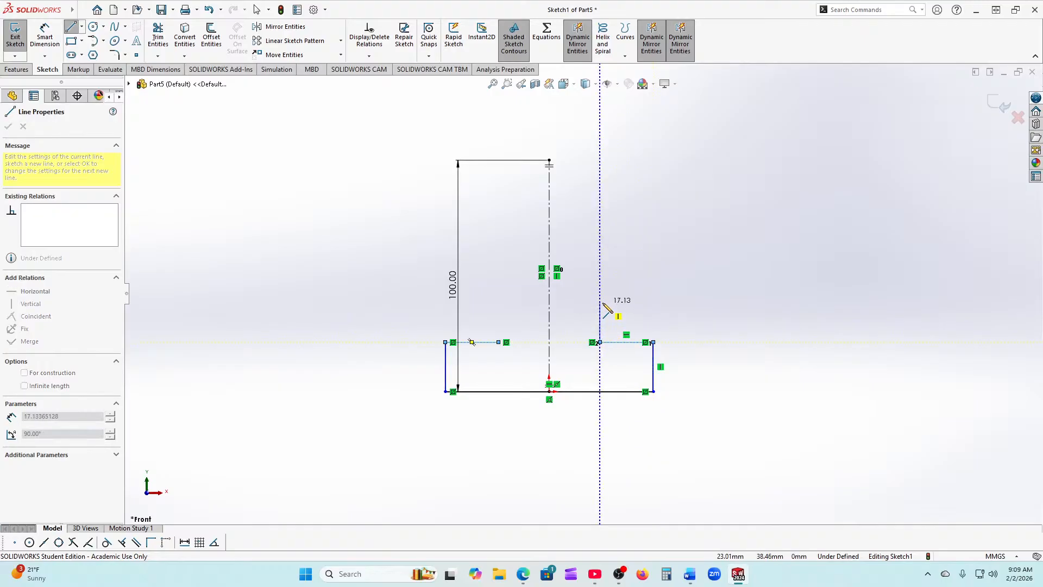
pyautogui.click(600, 296)
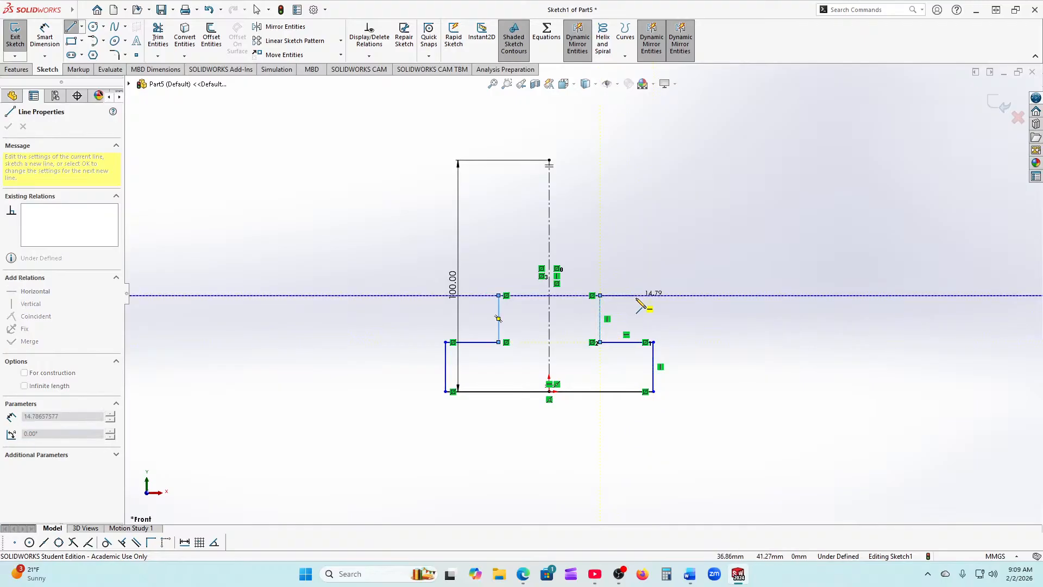
pyautogui.click(653, 295)
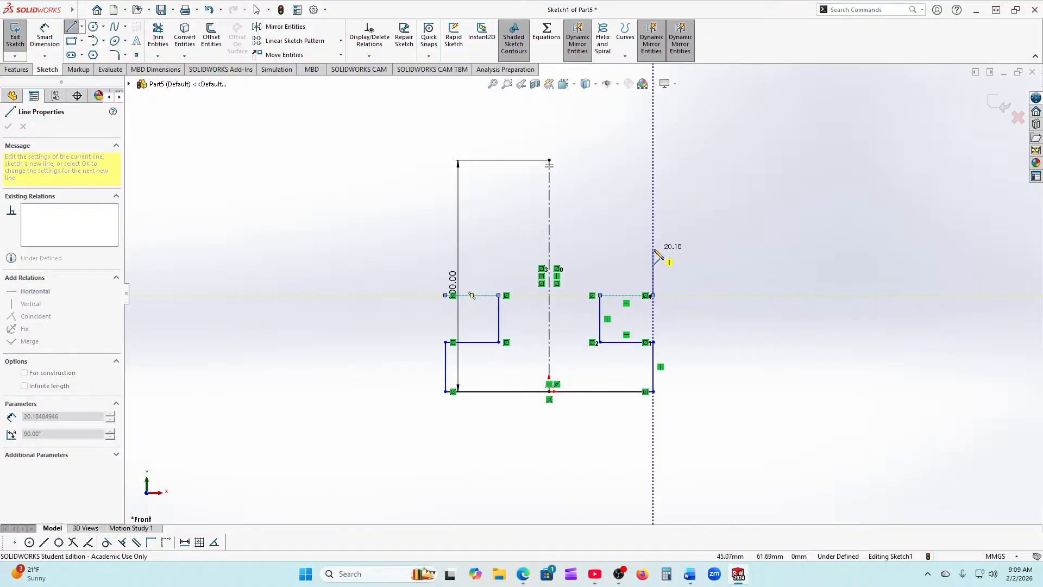
# Step: Draw the upper right notch and top side edge, closing the outline across the top
pyautogui.click(653, 247)
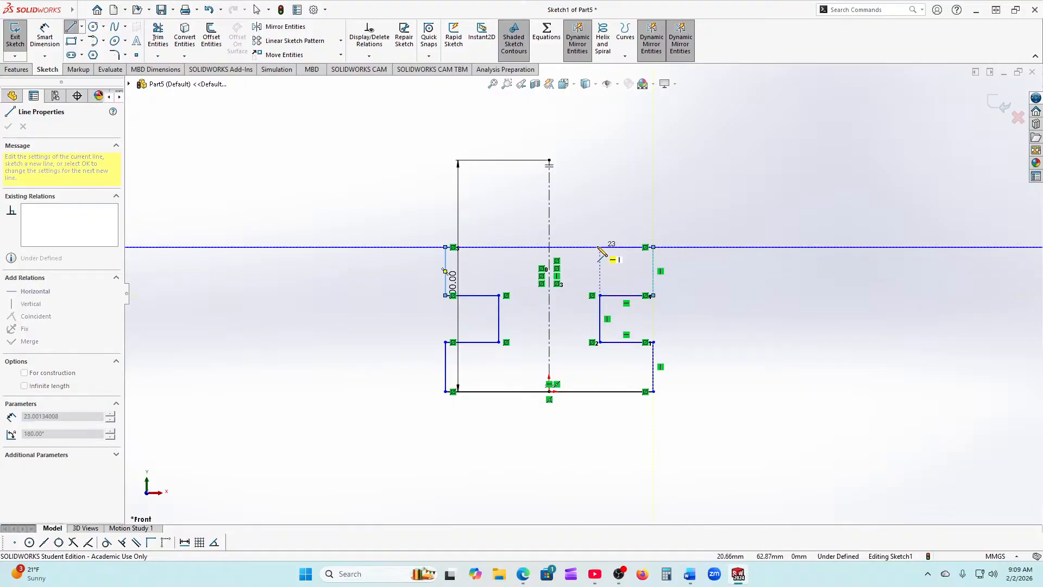
pyautogui.click(600, 247)
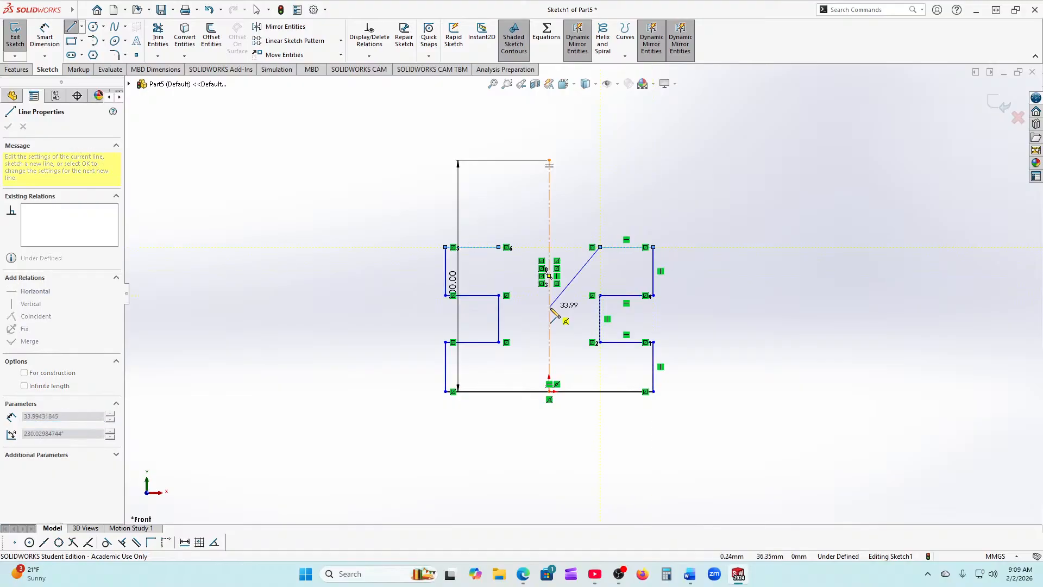
pyautogui.click(600, 198)
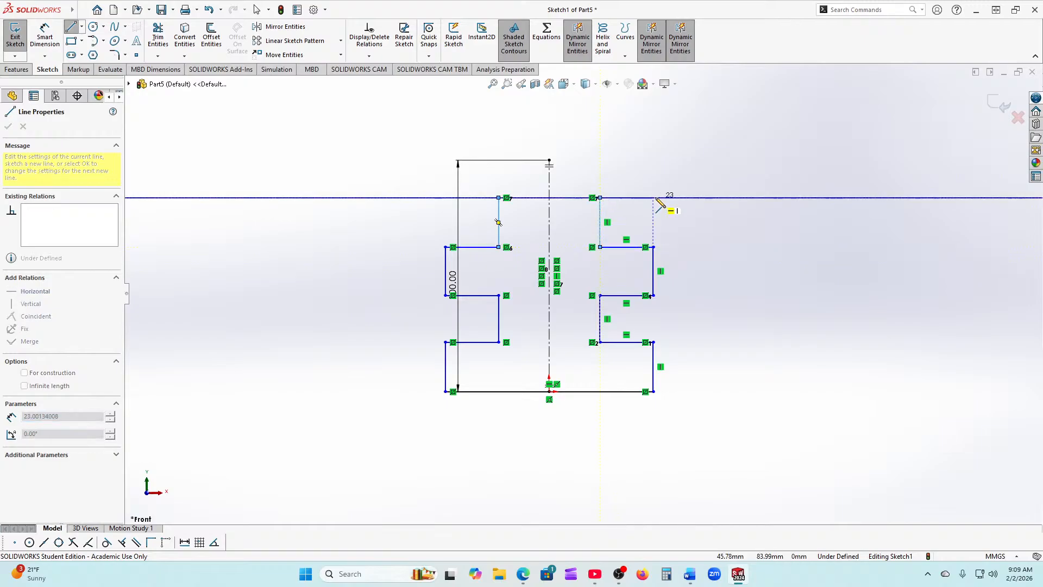
pyautogui.click(653, 197)
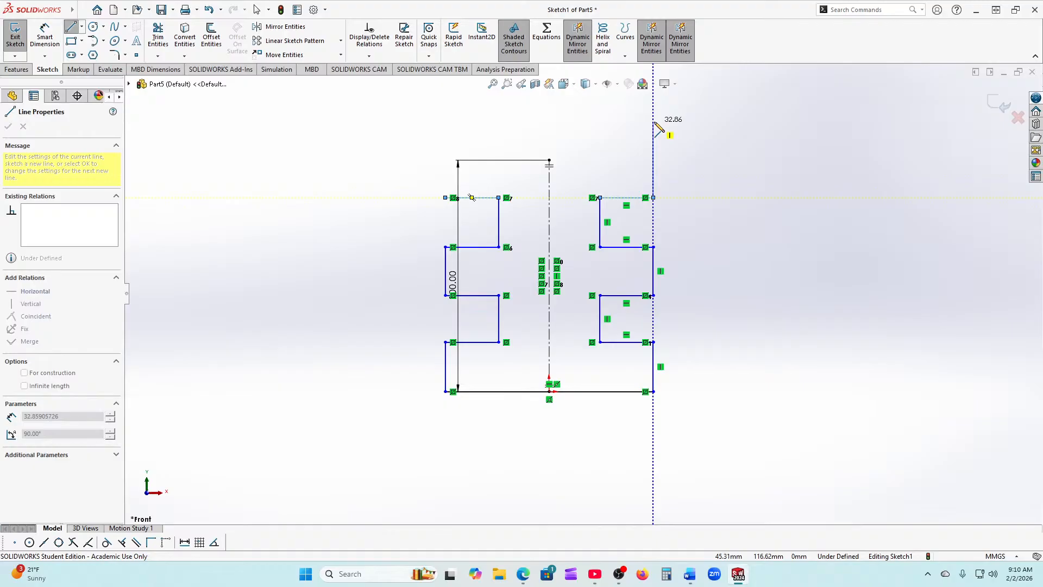
pyautogui.click(654, 122)
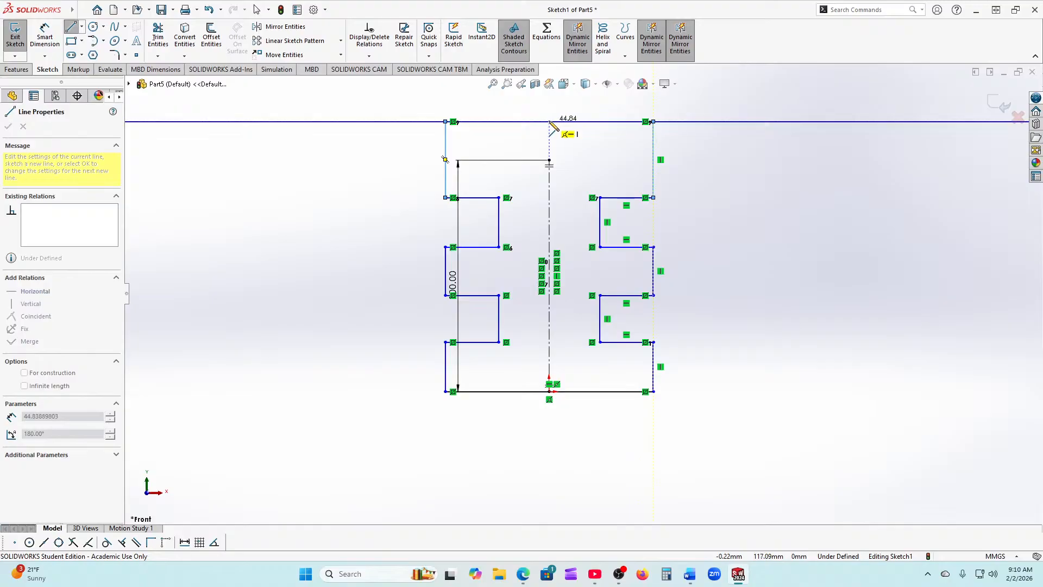
pyautogui.click(549, 121)
pyautogui.rightClick(549, 122)
pyautogui.click(605, 132)
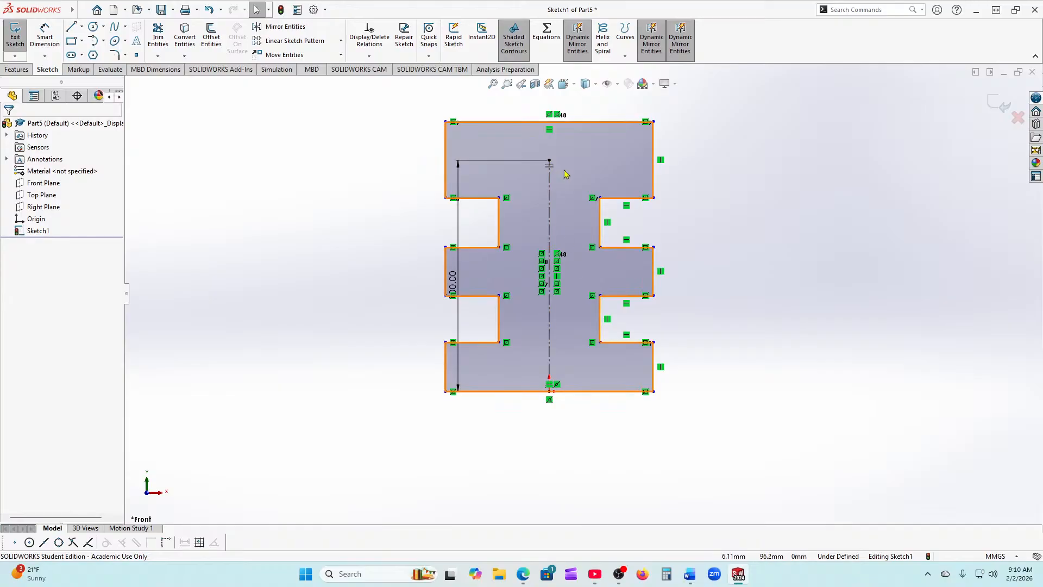
# Step: Make the three right-side outer edges collinear
pyautogui.scroll(-1, 552, 140)
pyautogui.scroll(1, 550, 142)
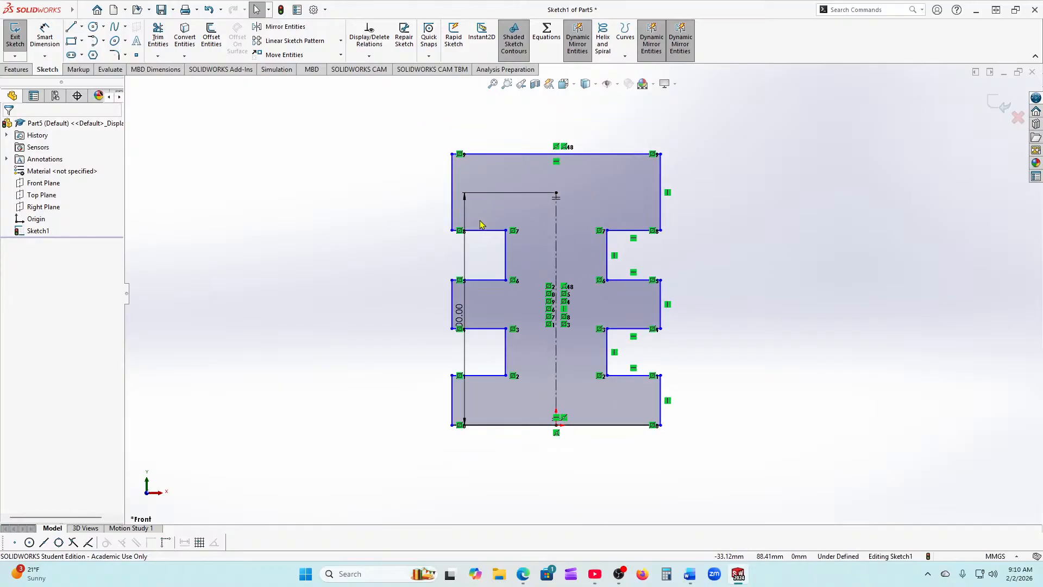
pyautogui.press('z')
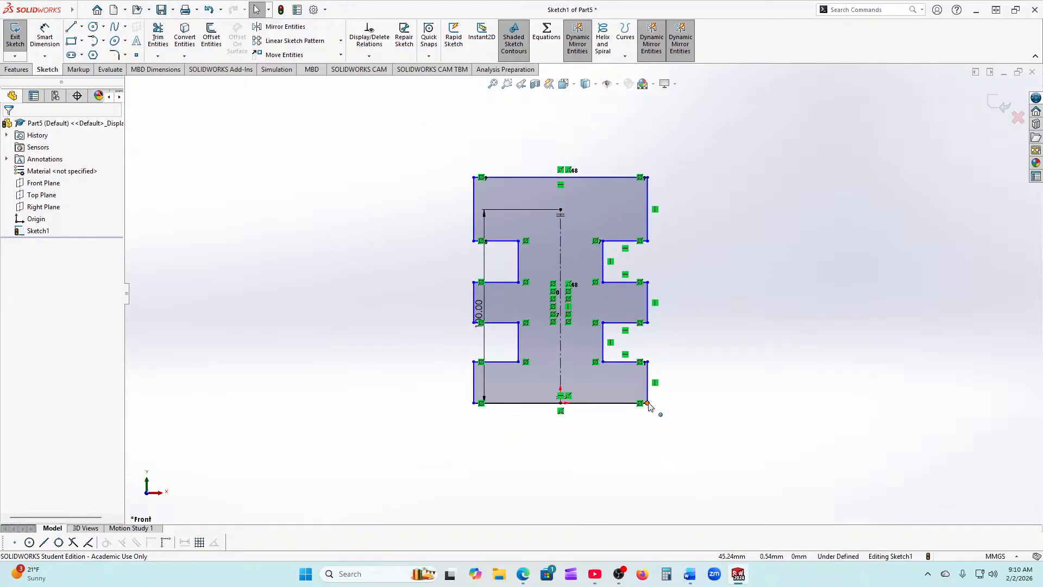
pyautogui.click(647, 392)
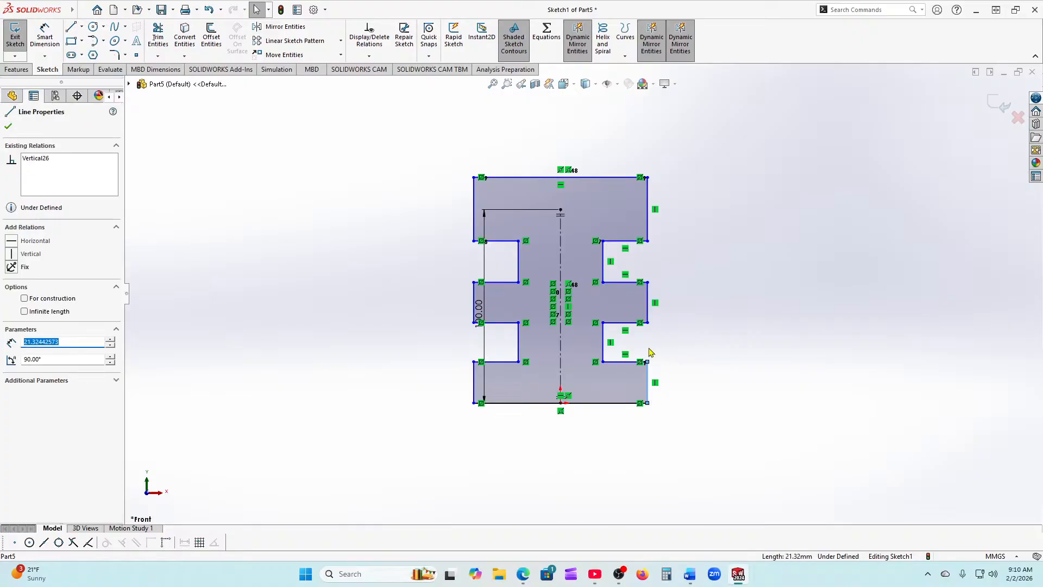
pyautogui.keyDown('ctrl'); pyautogui.click(647, 302); pyautogui.keyUp('ctrl')
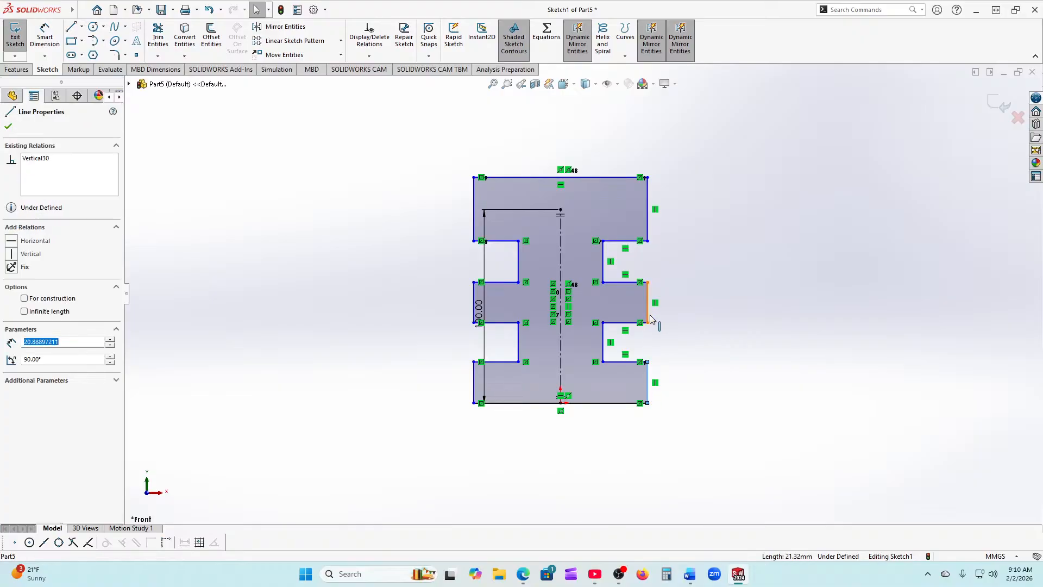
pyautogui.keyDown('ctrl'); pyautogui.click(648, 237); pyautogui.keyUp('ctrl')
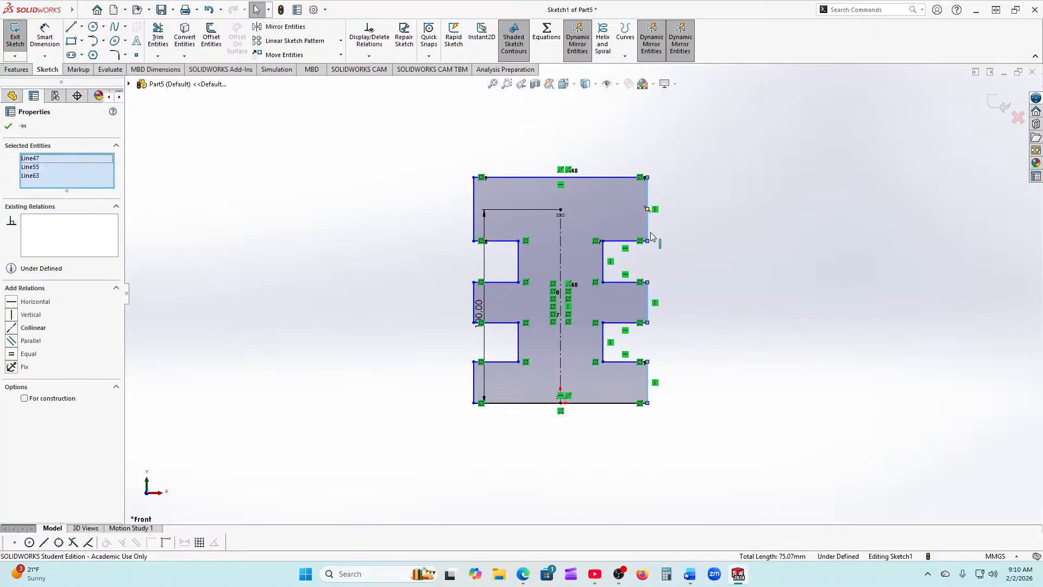
pyautogui.click(11, 328)
pyautogui.press('Escape')
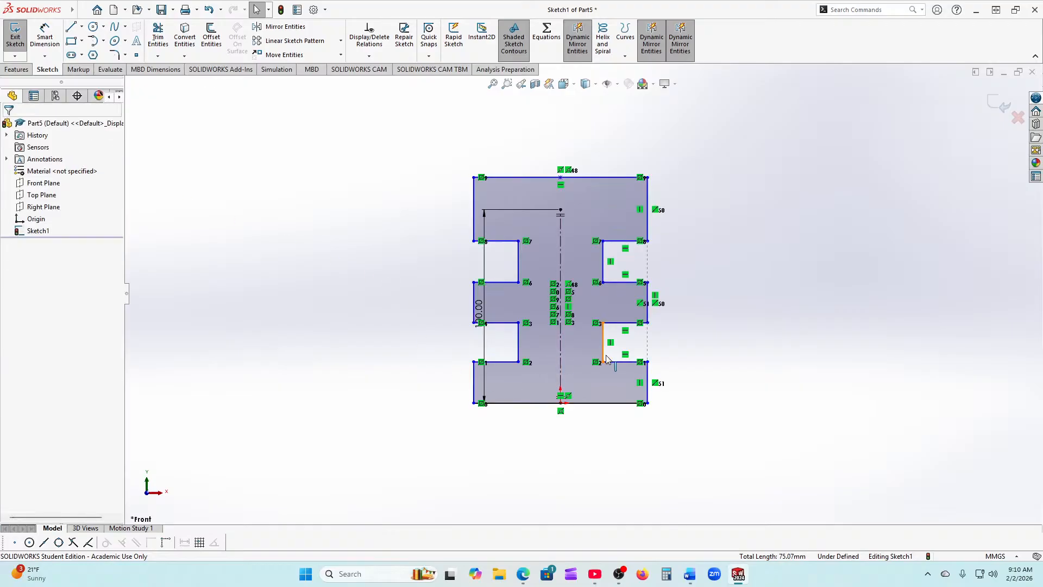
# Step: Make the two right notches' inner vertical edges collinear
pyautogui.click(605, 358)
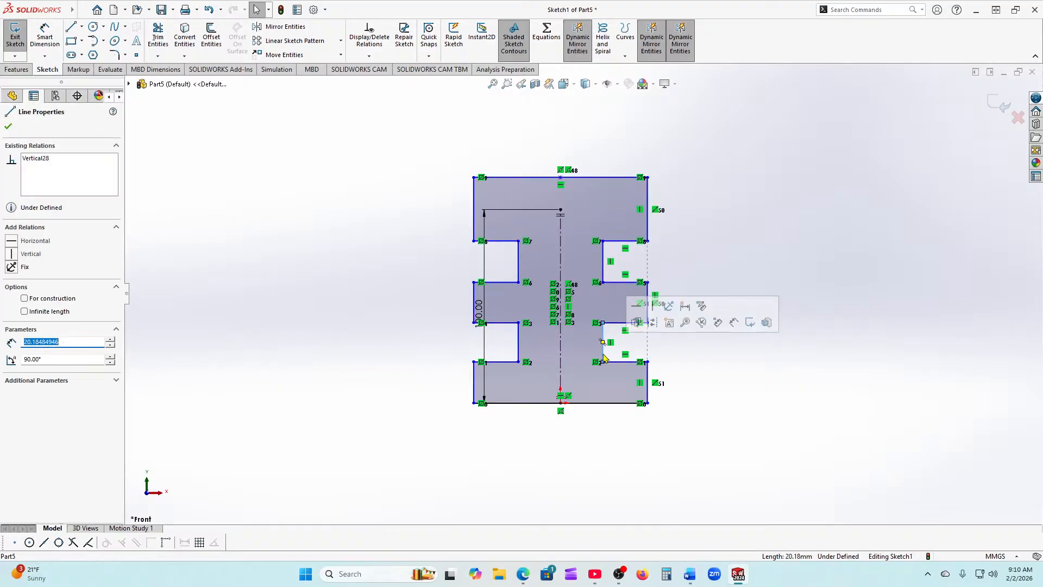
pyautogui.keyDown('ctrl'); pyautogui.click(603, 266); pyautogui.keyUp('ctrl')
pyautogui.click(11, 327)
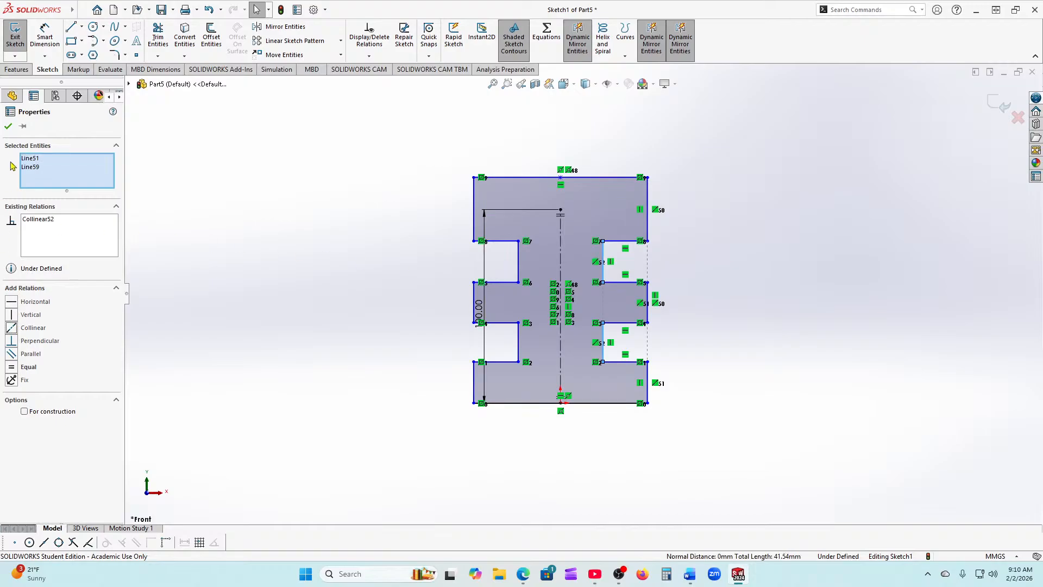
pyautogui.click(8, 127)
# Step: Dimension the plate width 90 mm, lower right edge 20 mm and notch depth 23 mm
pyautogui.click(44, 36)
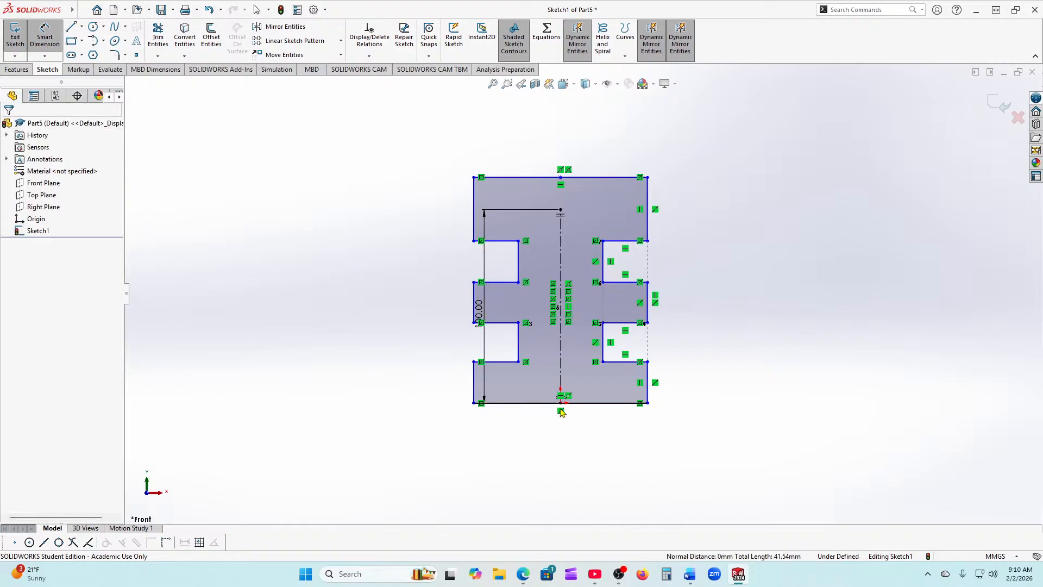
pyautogui.click(613, 405)
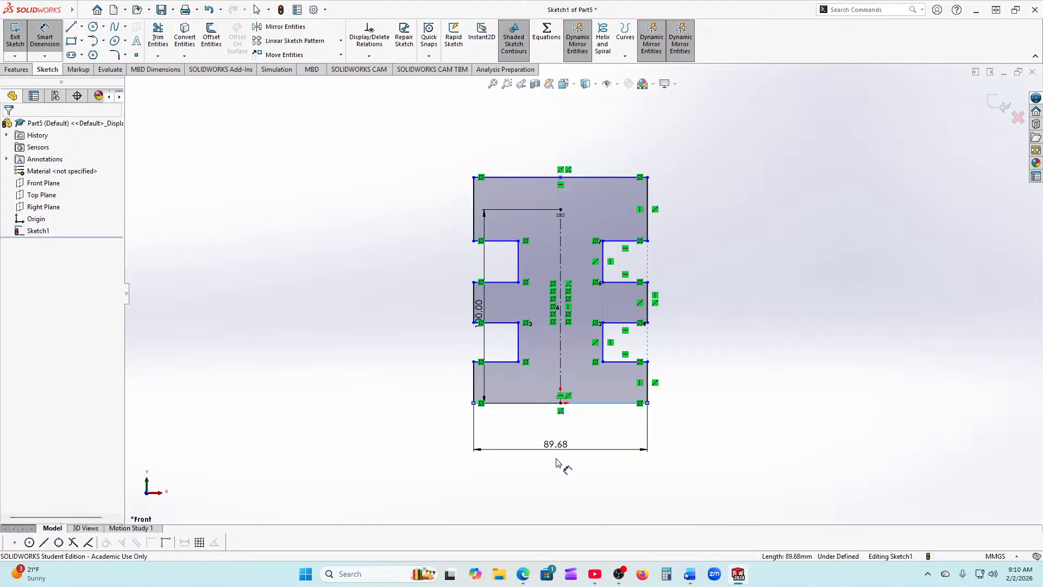
pyautogui.click(558, 463)
pyautogui.write('90')
pyautogui.press('Return')
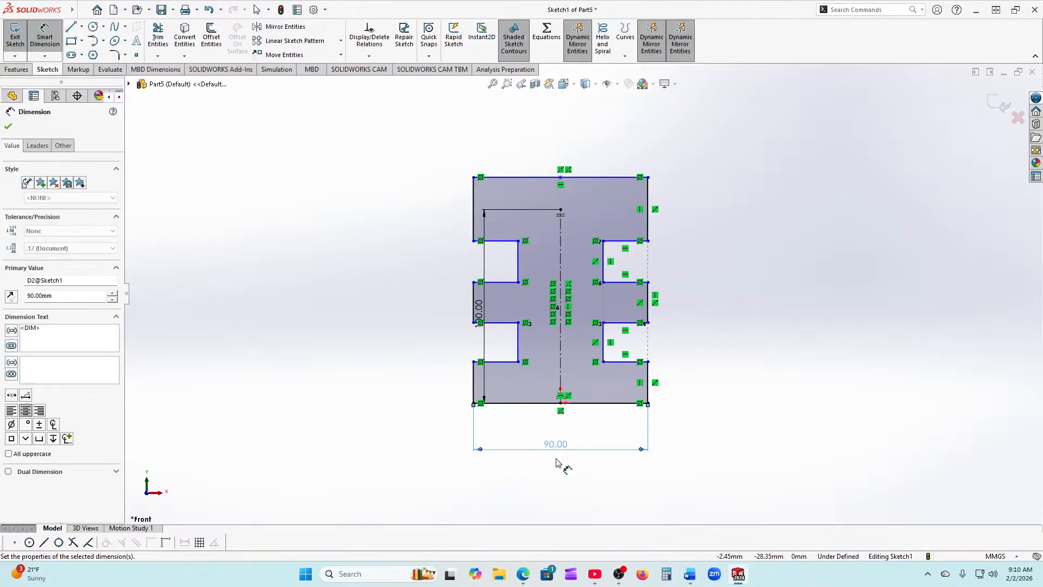
pyautogui.click(648, 386)
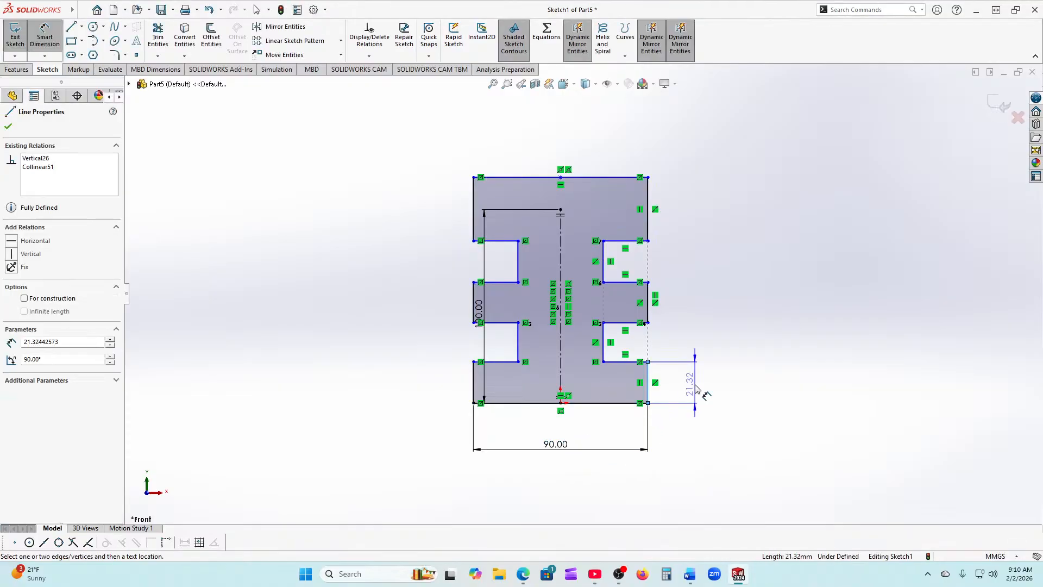
pyautogui.click(707, 399)
pyautogui.write('20')
pyautogui.press('Return')
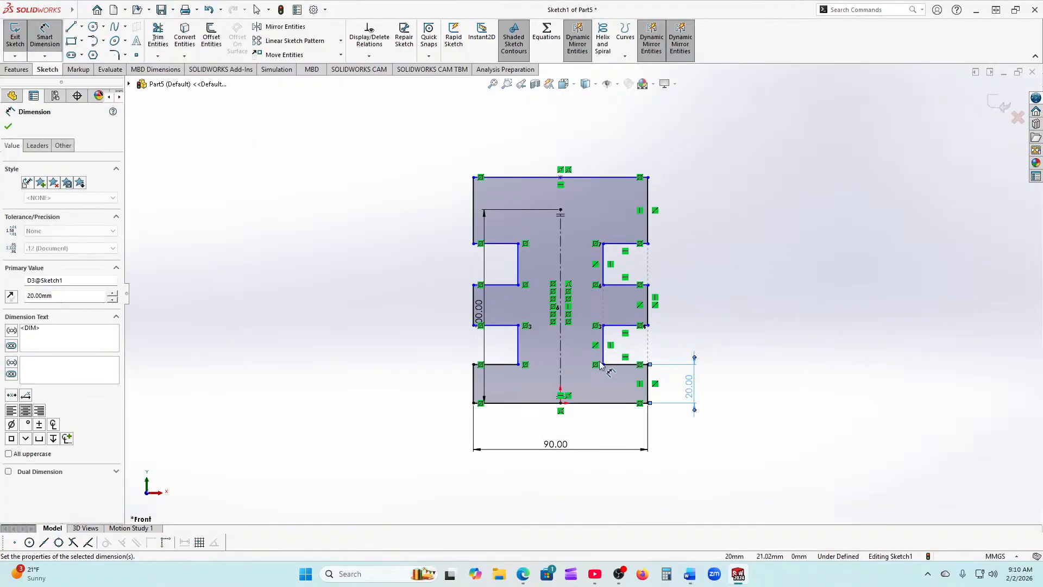
pyautogui.scroll(-1, 603, 366)
pyautogui.click(611, 363)
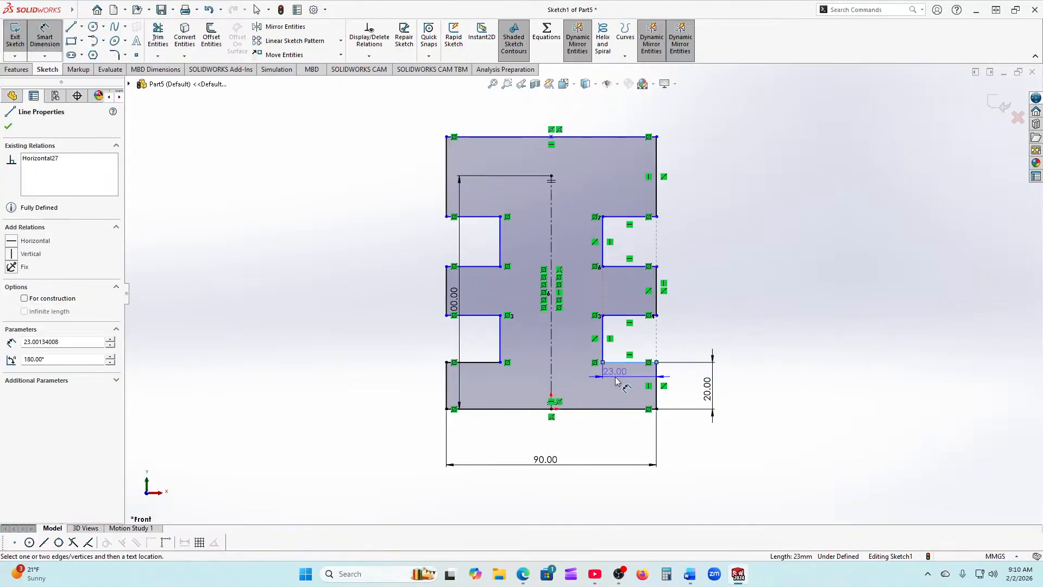
pyautogui.click(633, 383)
pyautogui.write('23')
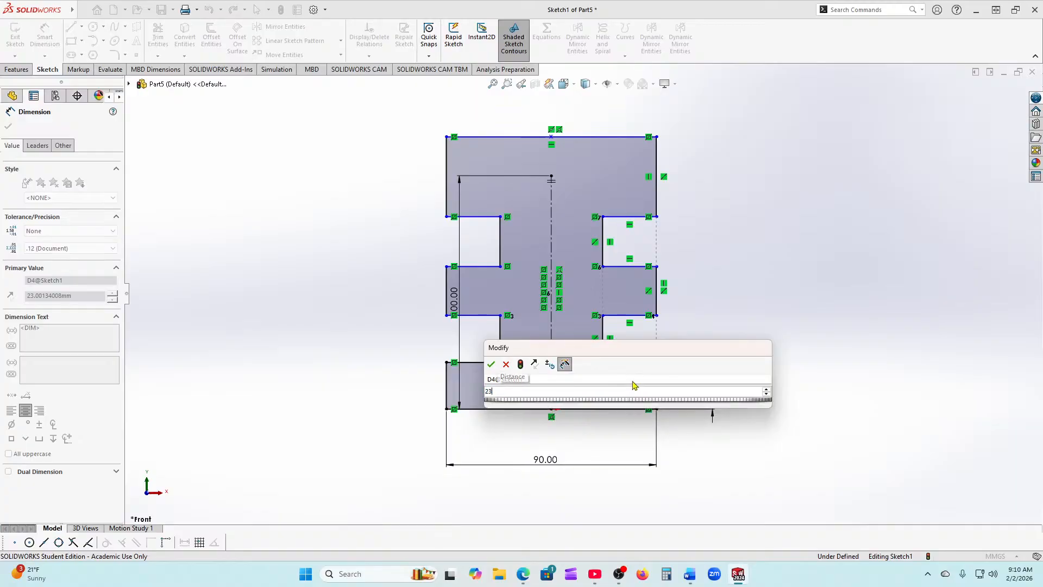
pyautogui.press('Return')
# Step: Dimension the lower notch height, middle right edge and upper notch height at 20 mm
pyautogui.click(602, 343)
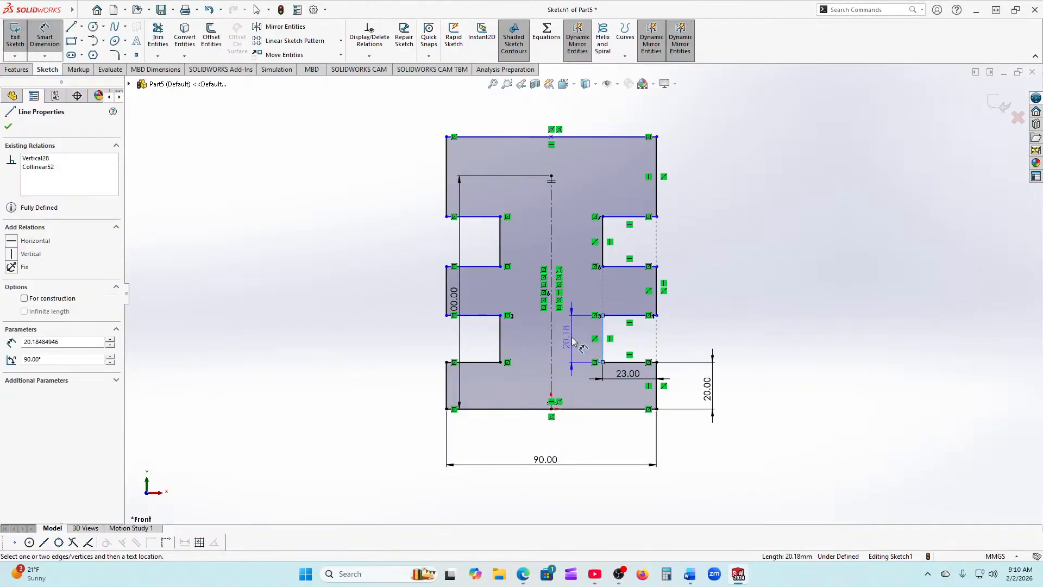
pyautogui.click(576, 342)
pyautogui.write('20')
pyautogui.press('Return')
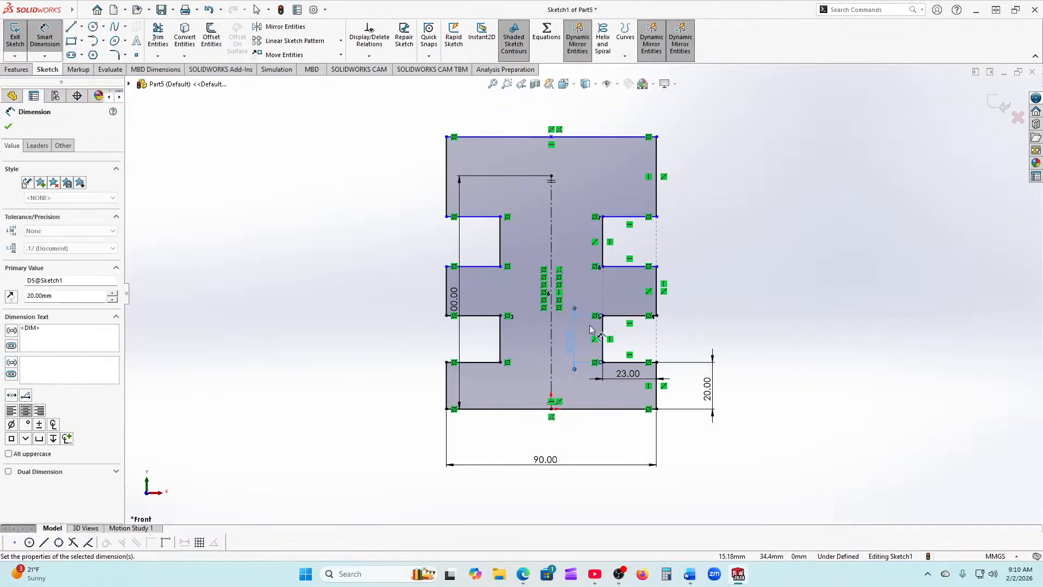
pyautogui.click(663, 307)
pyautogui.click(703, 297)
pyautogui.write('20')
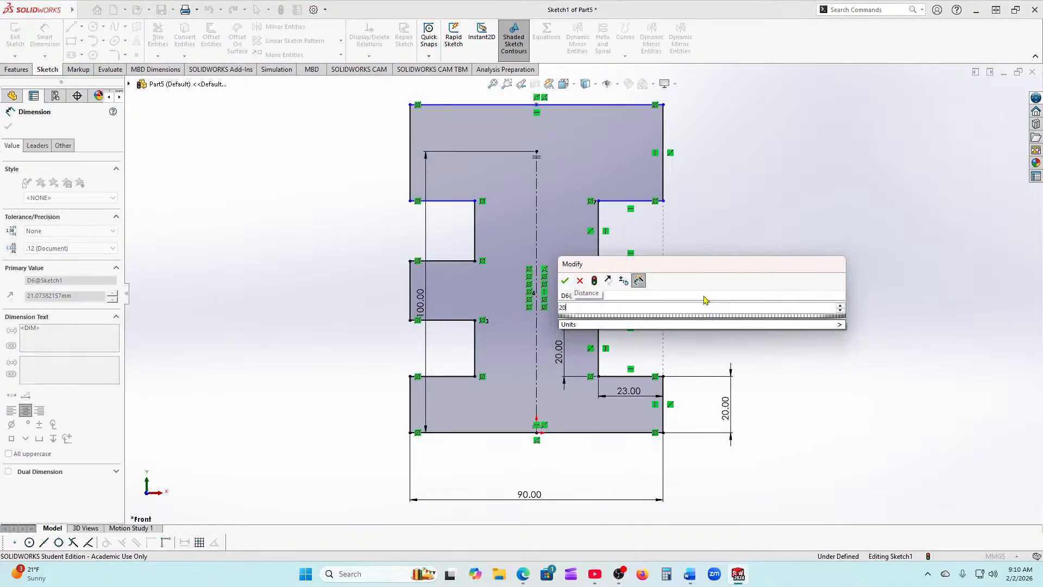
pyautogui.press('Return')
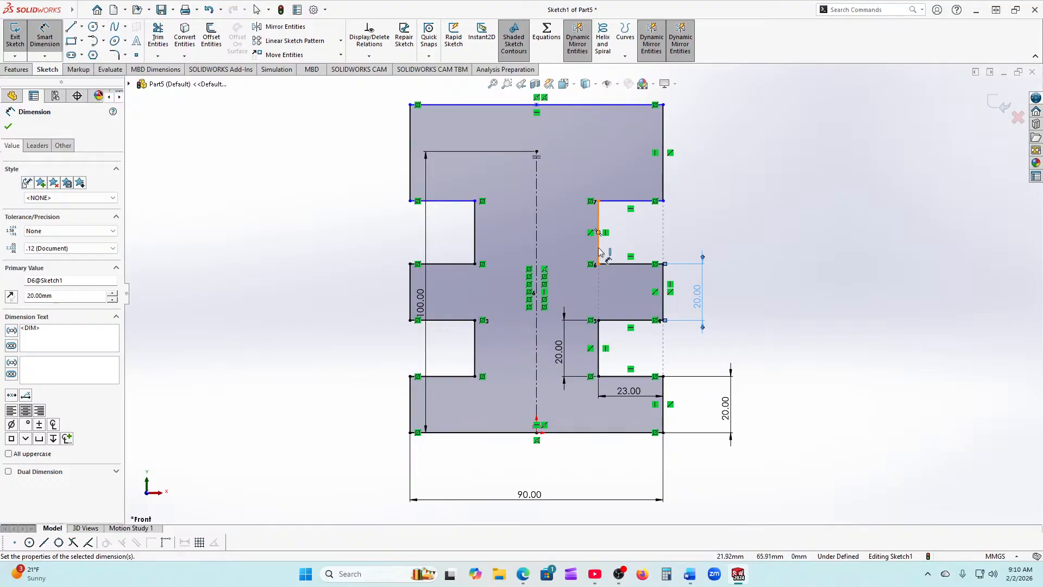
pyautogui.click(599, 248)
pyautogui.click(574, 239)
pyautogui.write('20')
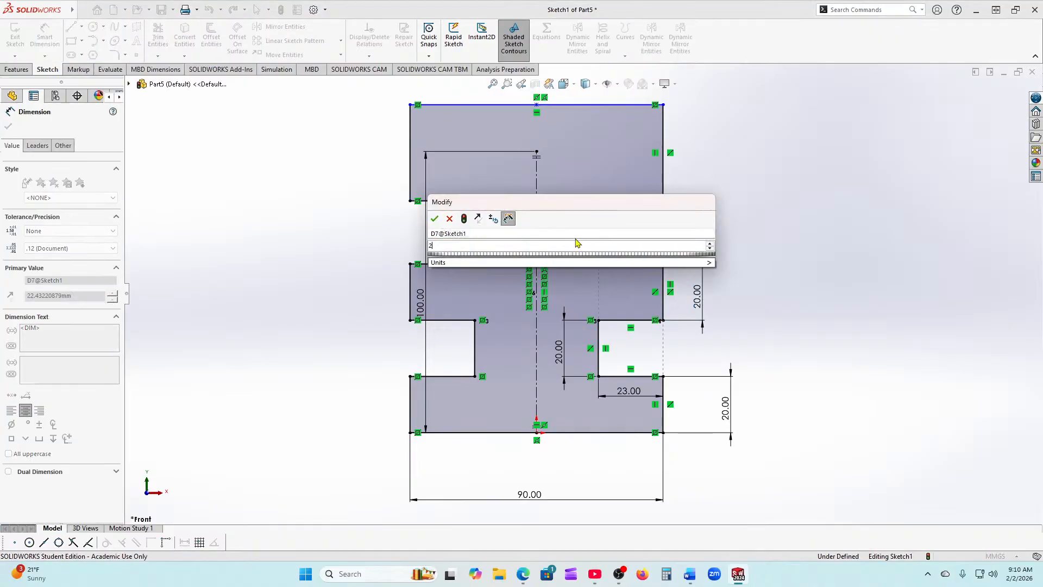
pyautogui.press('Return')
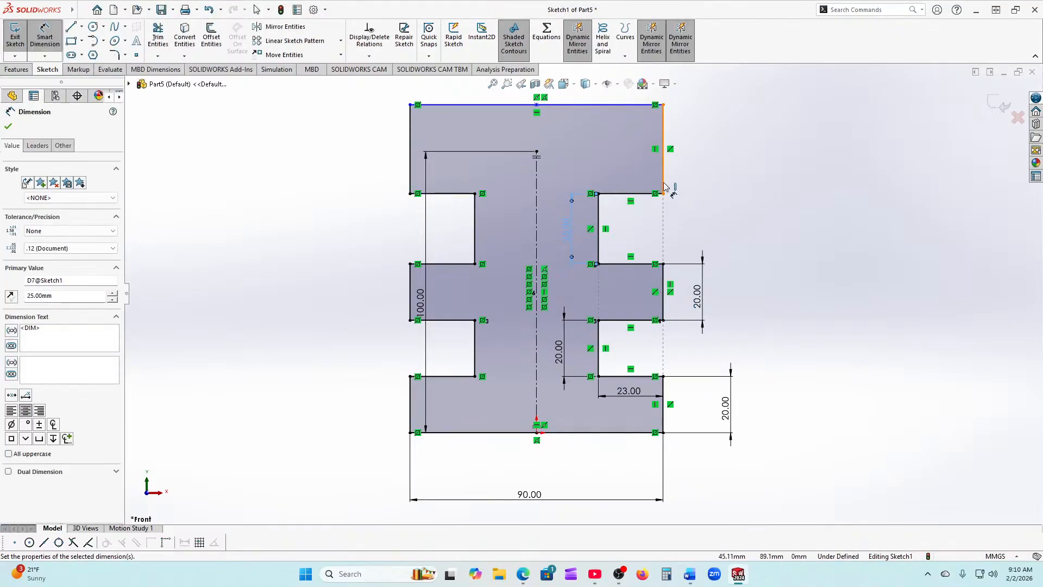
# Step: Dimension the top right edge height to fully define the sketch
pyautogui.click(663, 184)
pyautogui.click(718, 189)
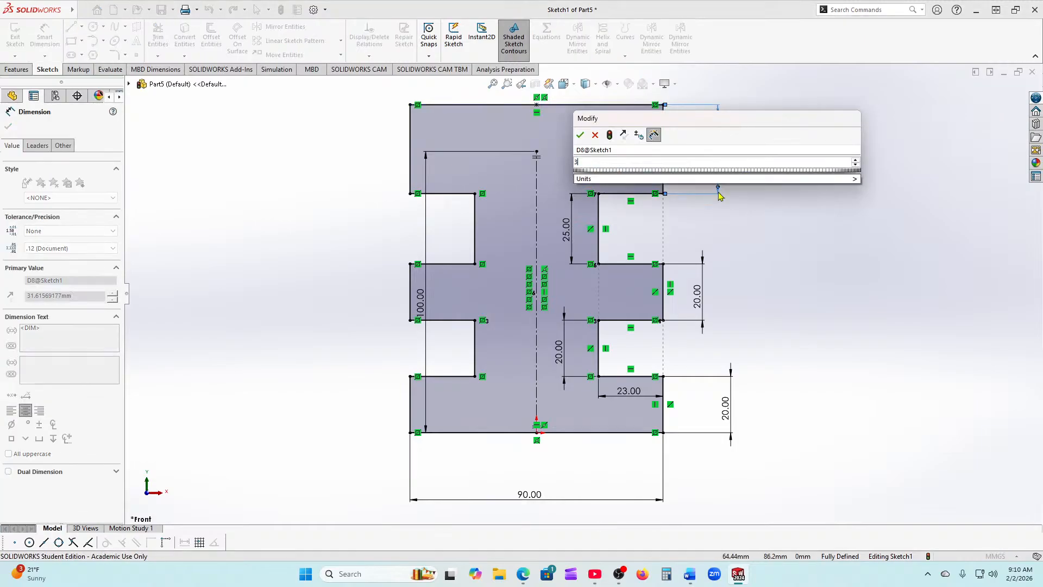
pyautogui.press('Return')
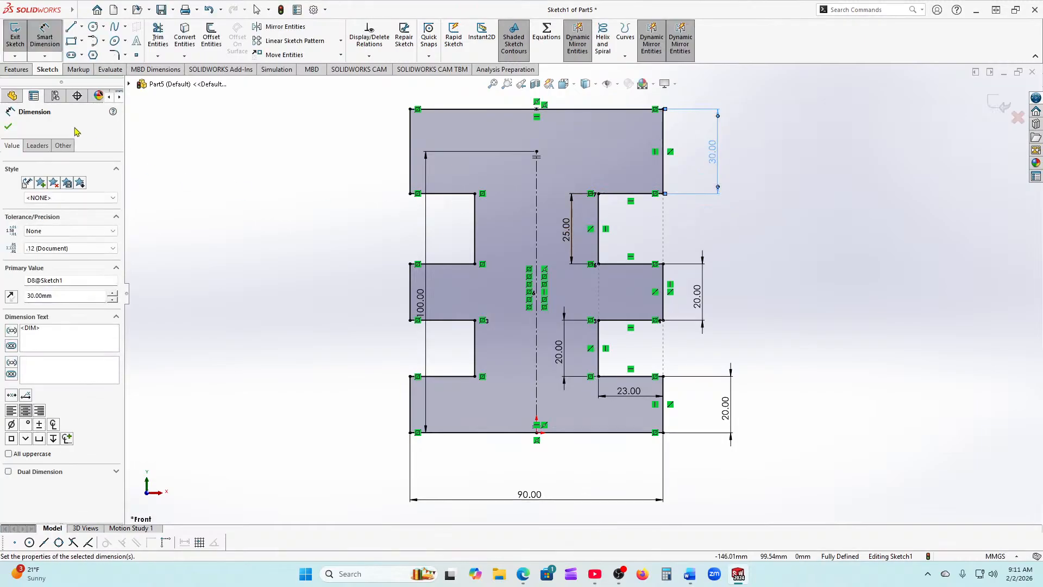
pyautogui.click(8, 129)
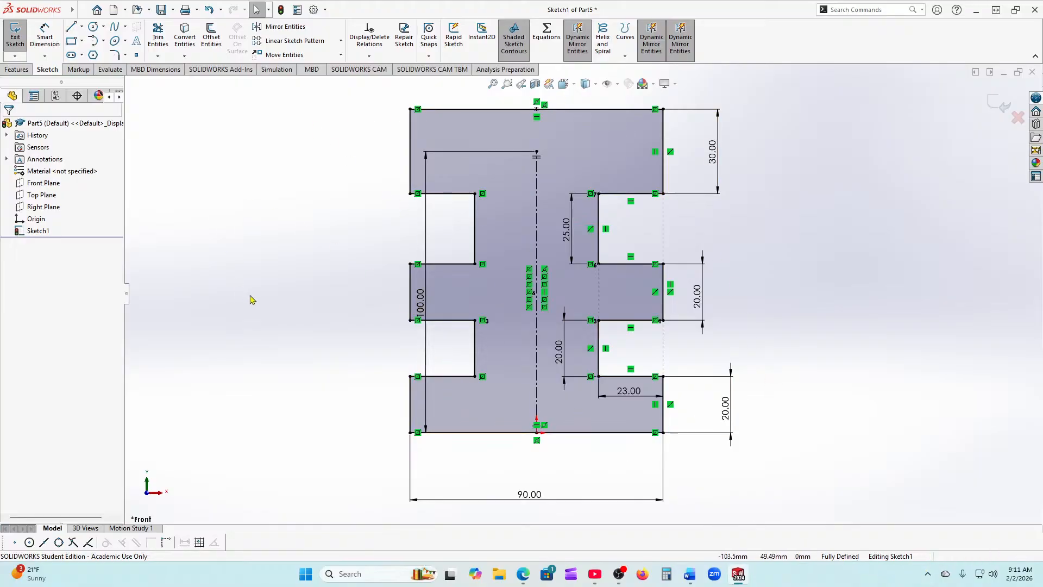
pyautogui.press('f')
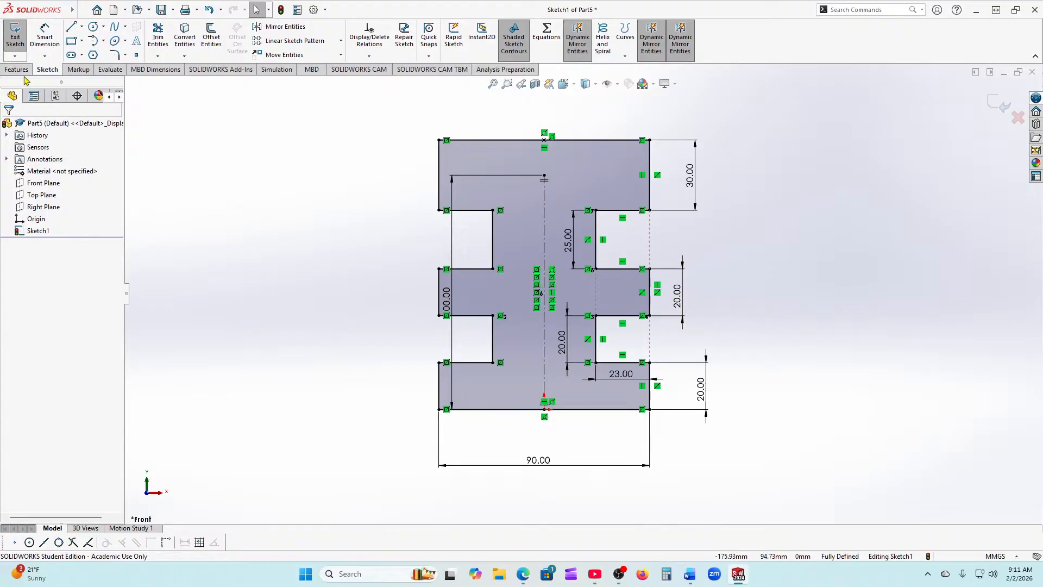
pyautogui.click(16, 69)
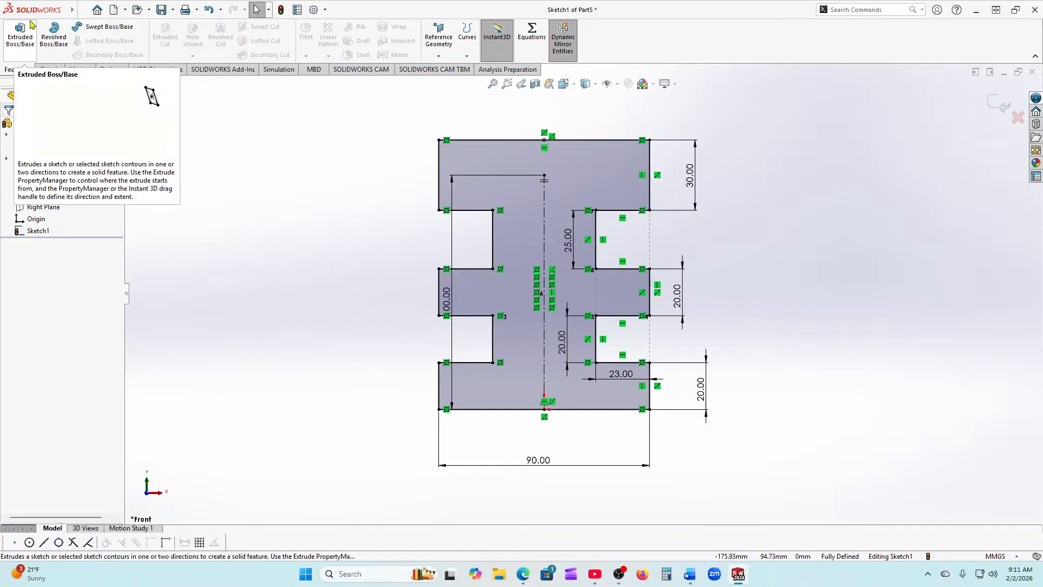
# Step: Extrude the plate sketch 20 mm deep with a Mid Plane end condition
pyautogui.click(20, 49)
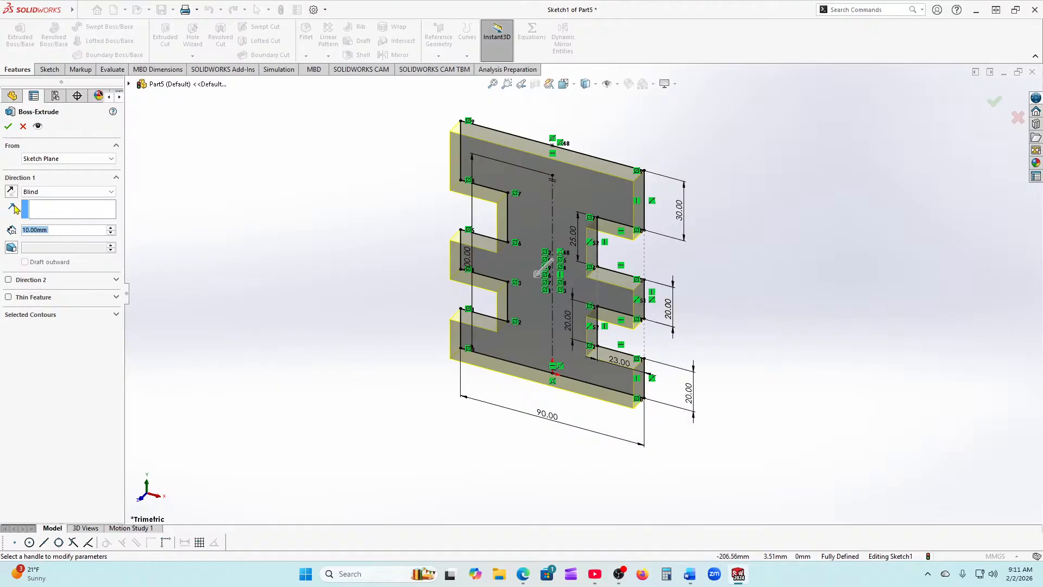
pyautogui.click(112, 228)
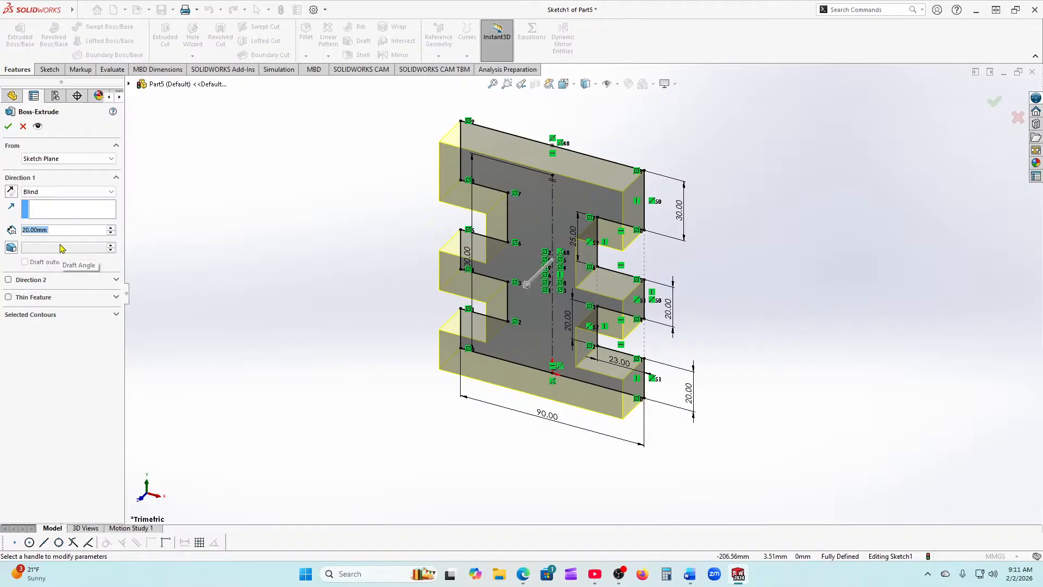
pyautogui.click(11, 192)
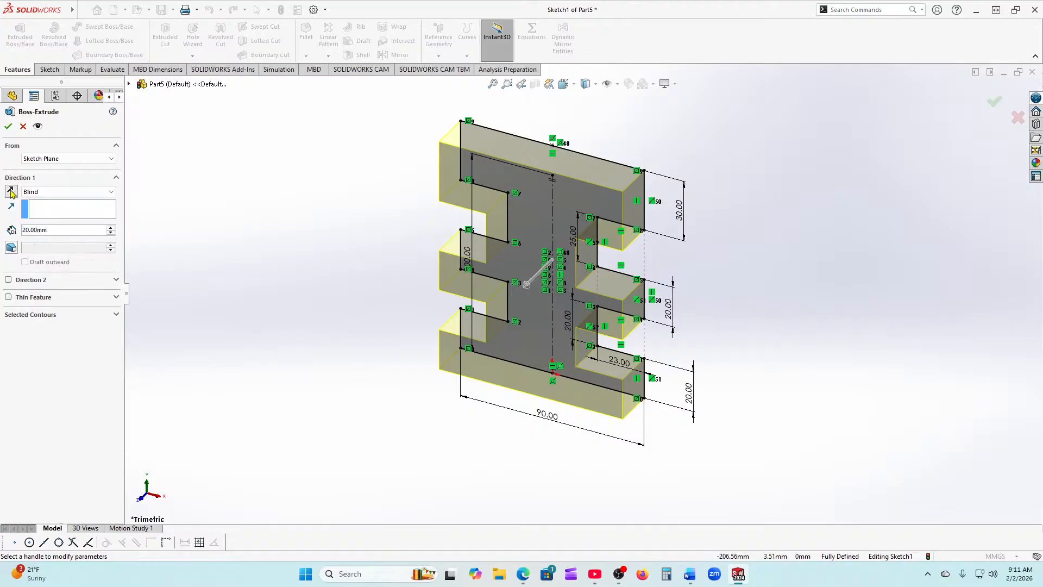
pyautogui.click(11, 191)
pyautogui.click(11, 191)
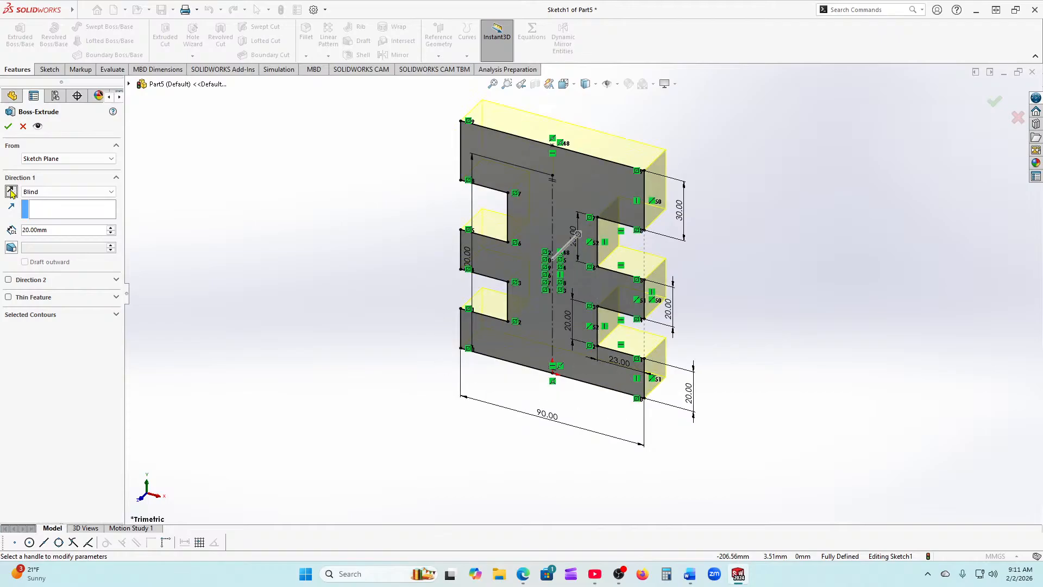
pyautogui.click(10, 192)
pyautogui.click(11, 191)
pyautogui.click(11, 191)
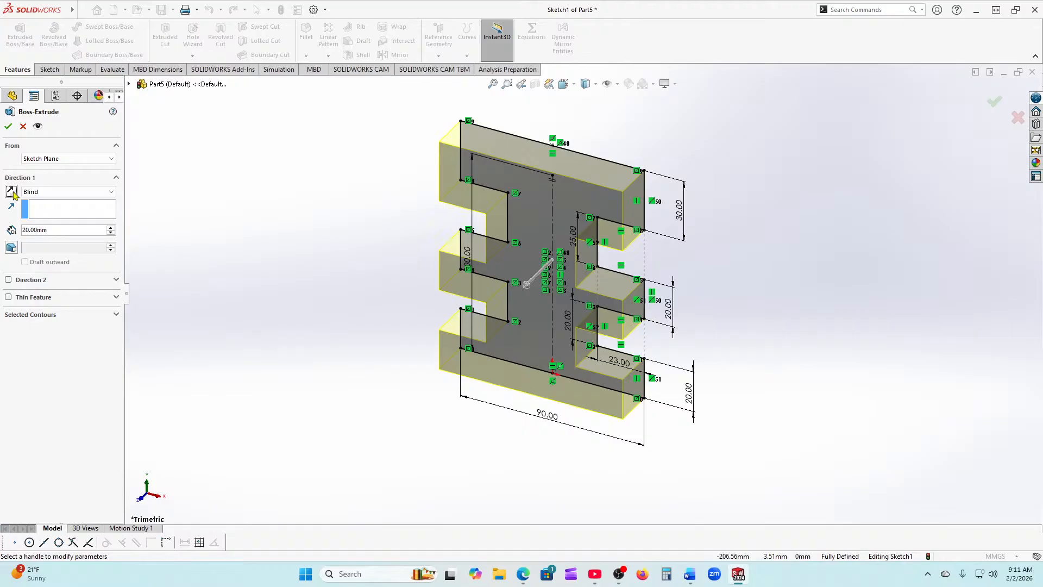
pyautogui.click(41, 194)
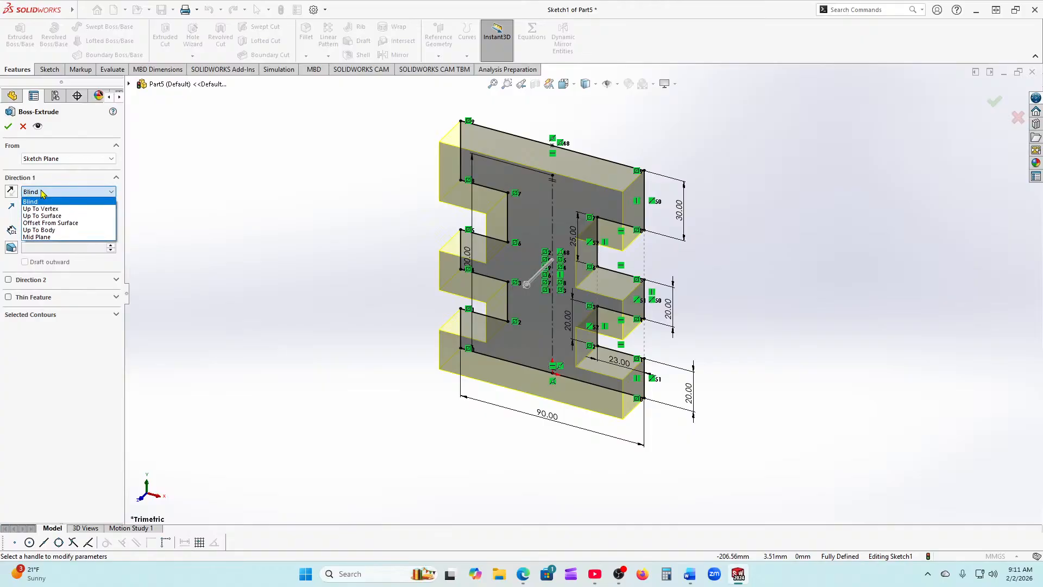
pyautogui.click(59, 243)
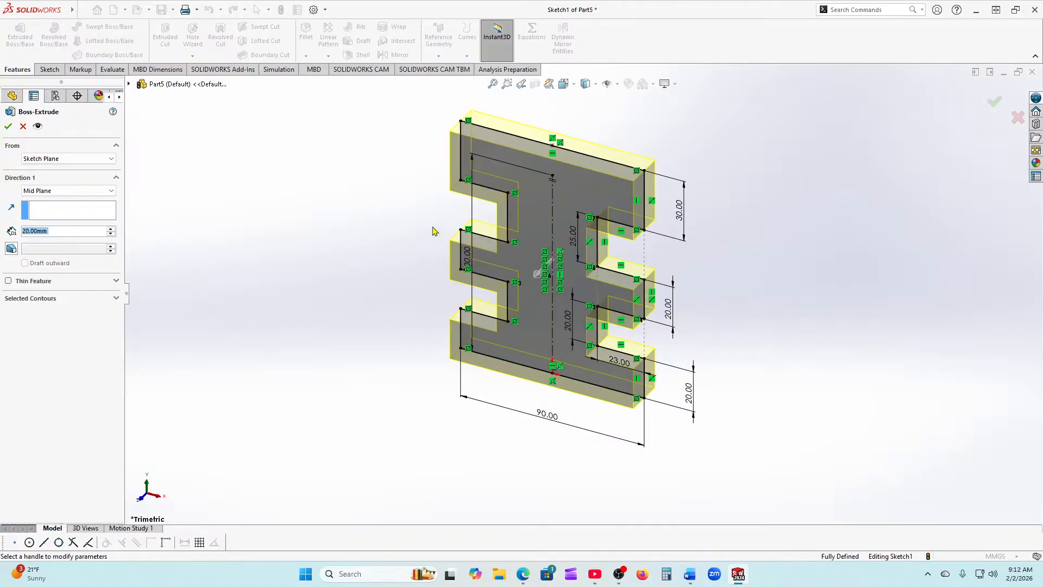
# Step: Accept the 20 mm Mid Plane extrusion, inspect the solid plate, and select Boss-Extrude1
pyautogui.click(8, 126)
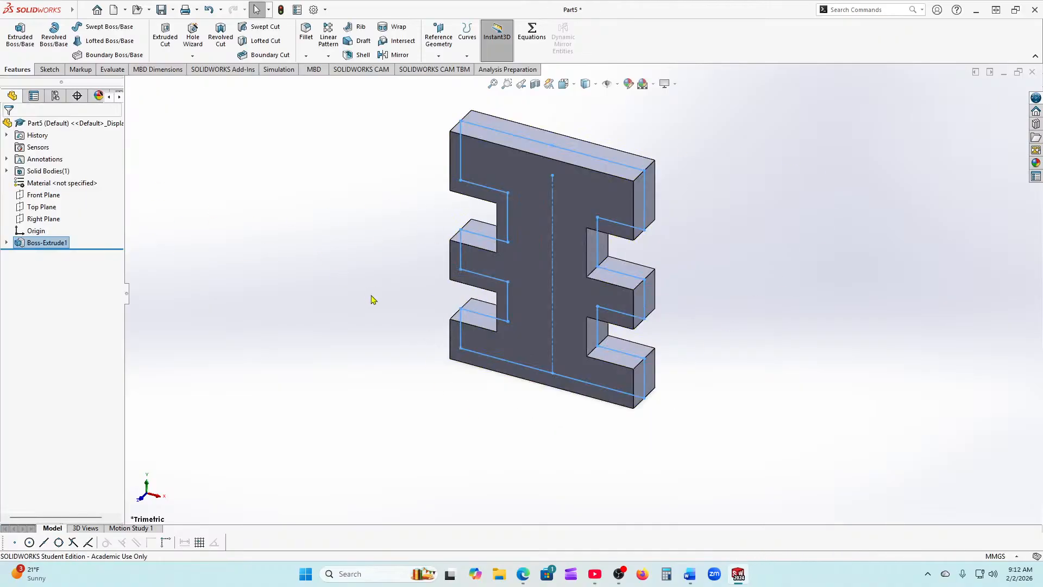
pyautogui.scroll(1, 389, 331)
pyautogui.scroll(1, 390, 332)
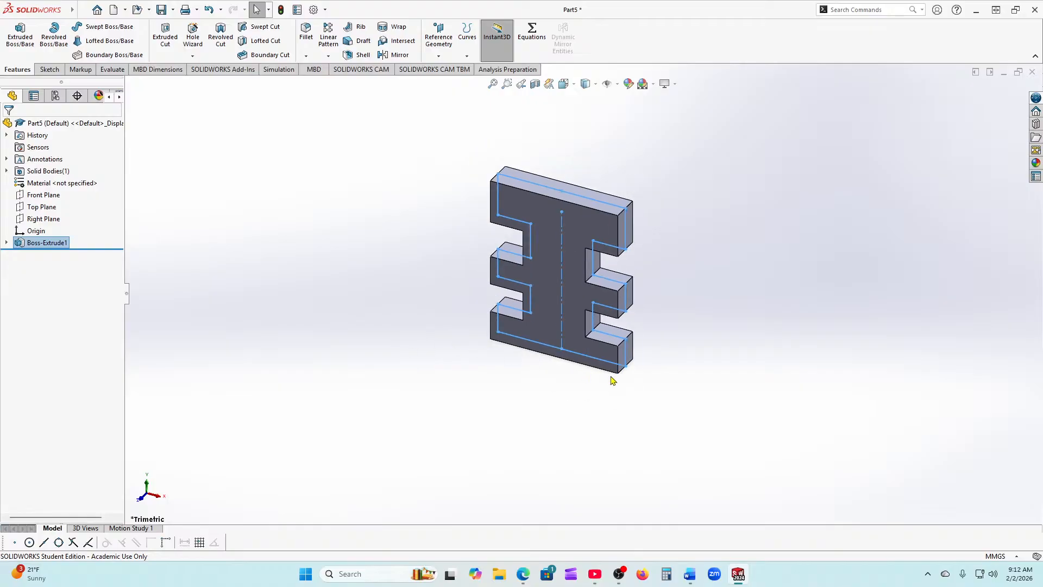
pyautogui.scroll(-2, 609, 374)
pyautogui.scroll(2, 608, 370)
pyautogui.moveTo(443, 353); pyautogui.dragTo(424, 317, button='middle')
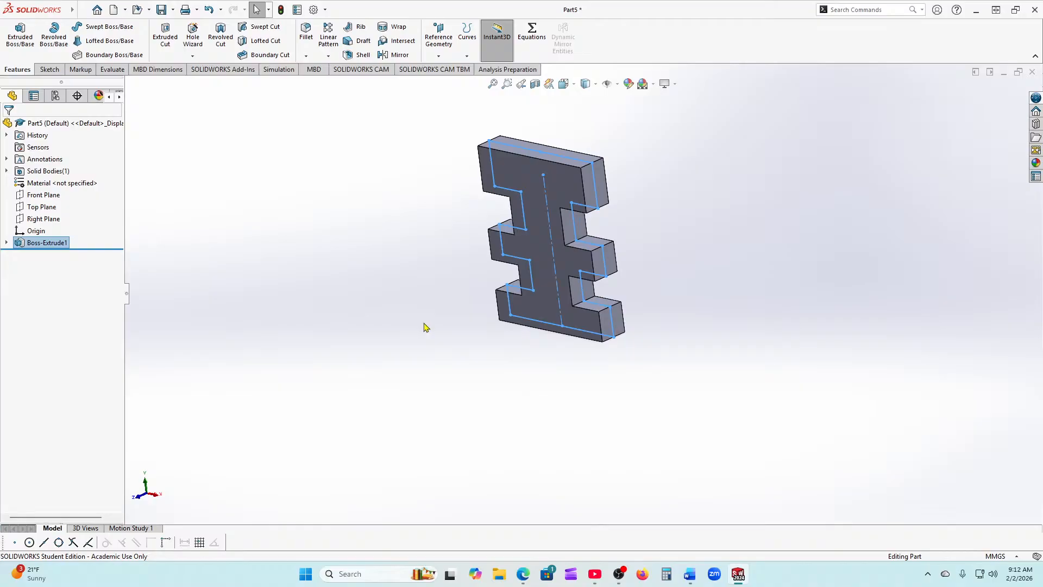
pyautogui.click(19, 246)
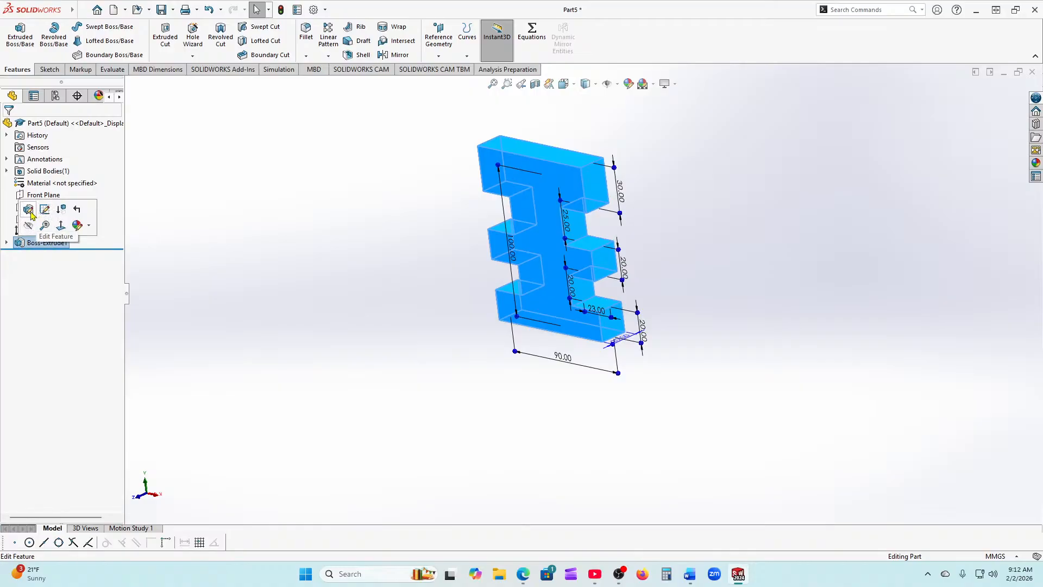
# Step: Change the Boss-Extrude1 depth to 30 mm
pyautogui.click(29, 210)
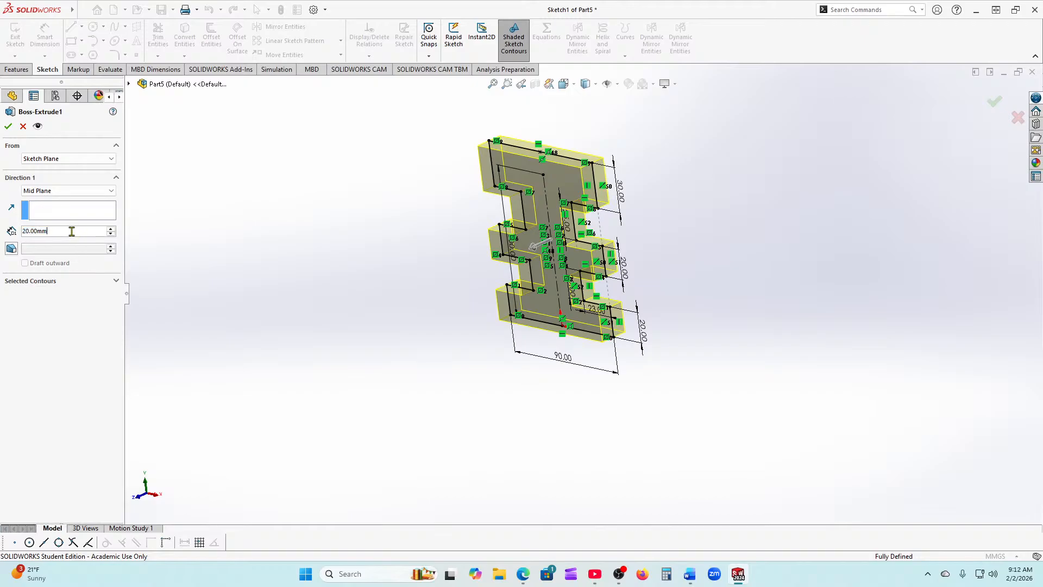
pyautogui.write('30')
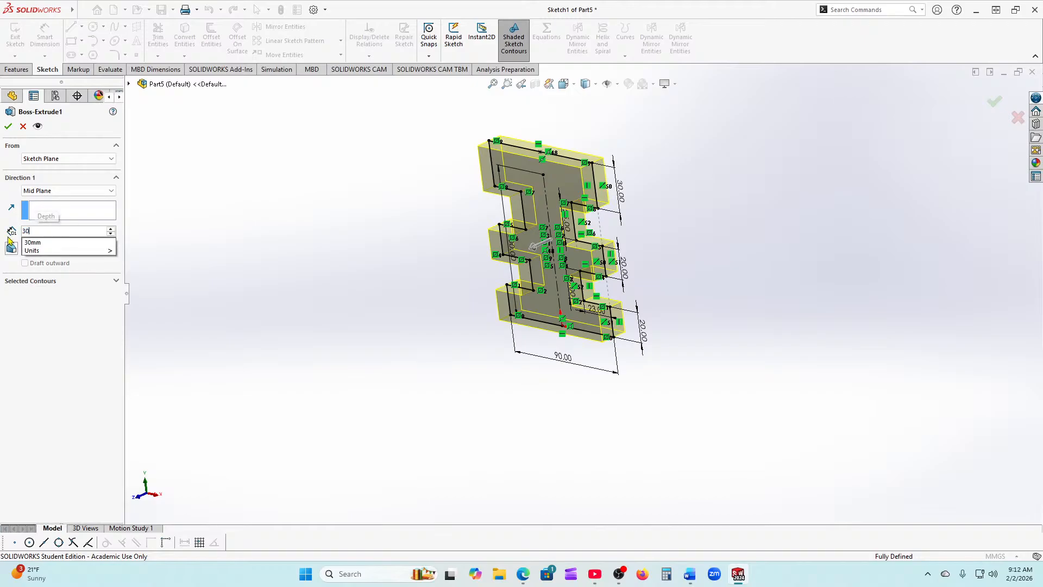
pyautogui.press('Return')
pyautogui.click(9, 126)
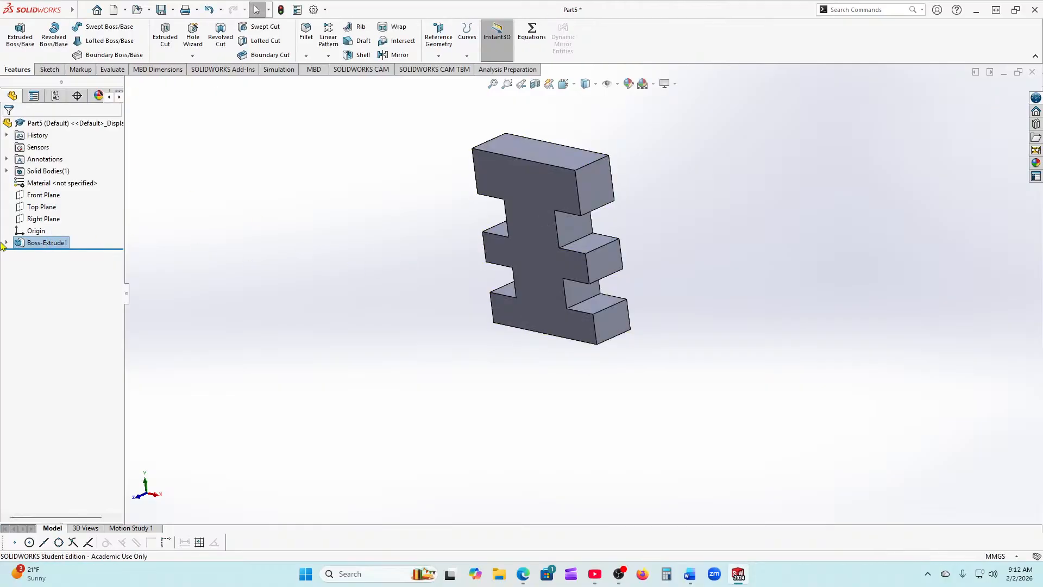
# Step: Switch Boss-Extrude1 to a Blind end condition in the reversed direction
pyautogui.click(18, 243)
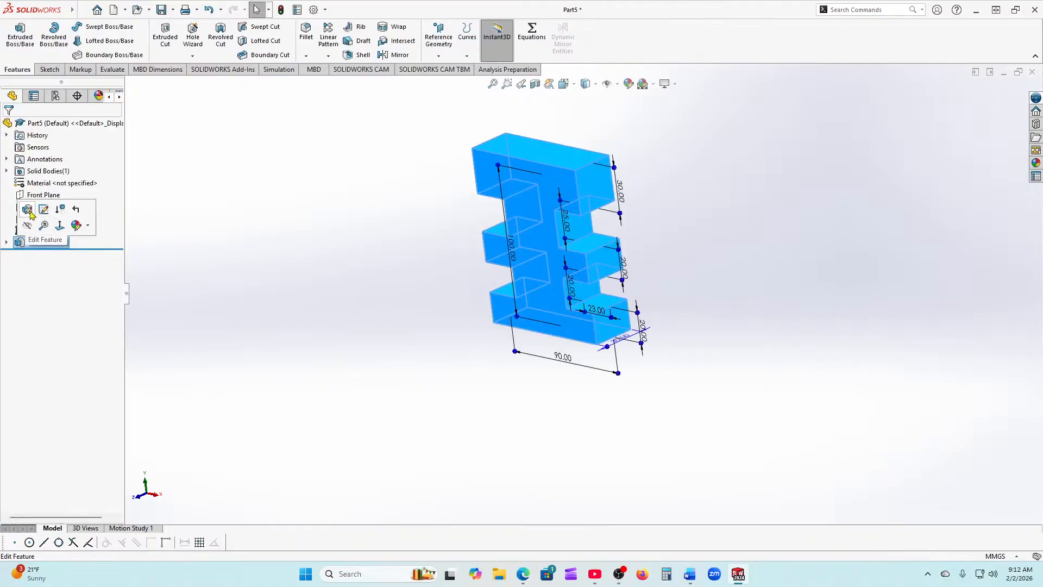
pyautogui.click(34, 216)
pyautogui.click(81, 190)
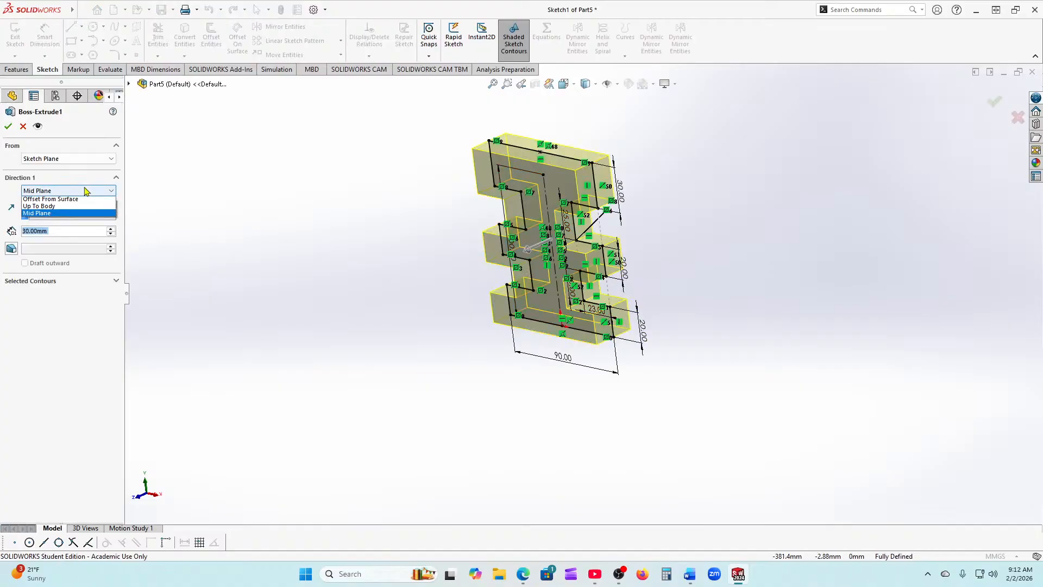
pyautogui.click(81, 202)
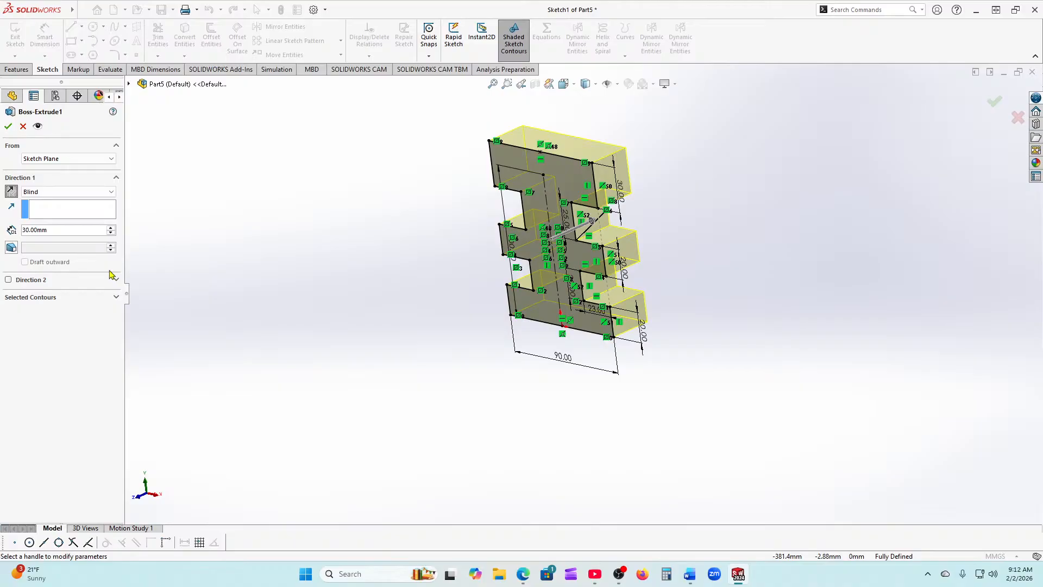
pyautogui.click(11, 191)
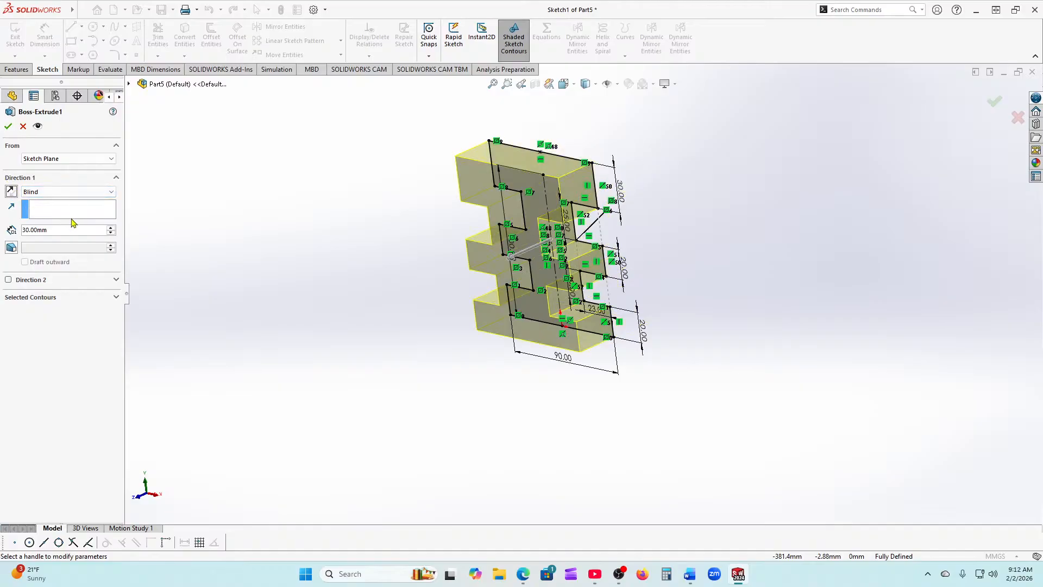
pyautogui.click(8, 126)
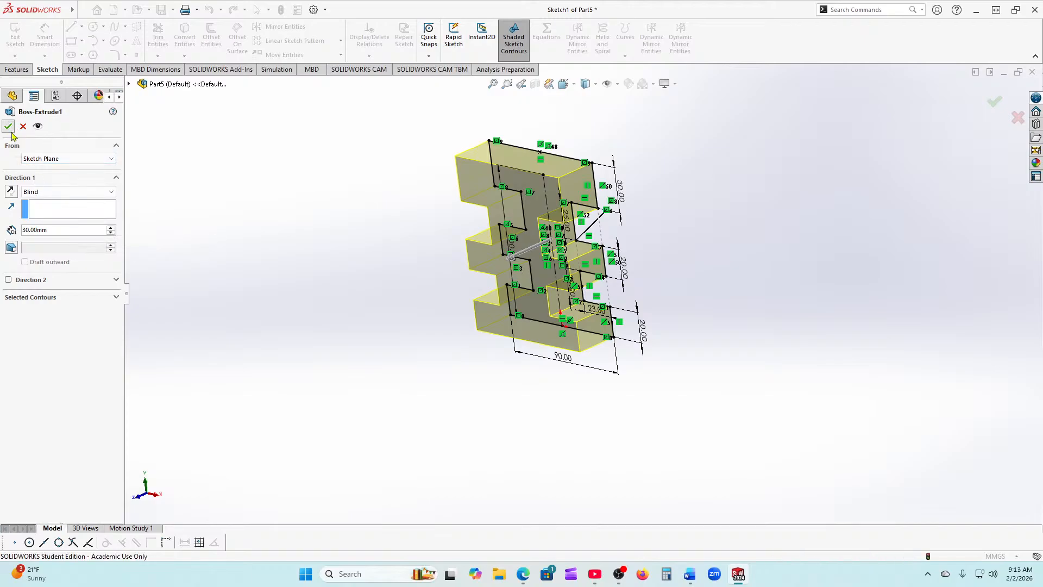
pyautogui.moveTo(316, 364); pyautogui.dragTo(338, 361, button='middle')
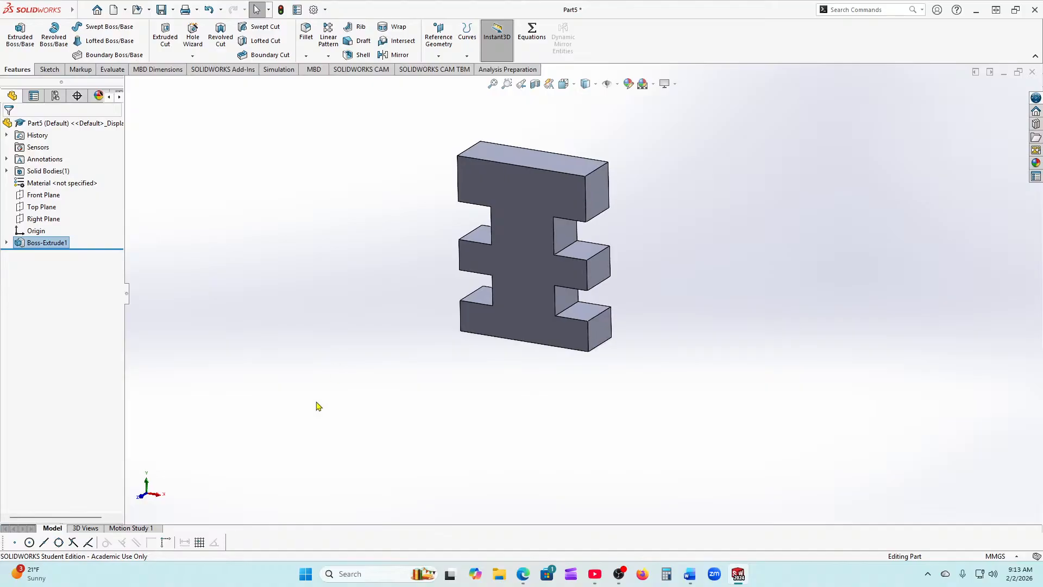
# Step: Start a sketch on the Front Plane and draw a circle in the plate's top section
pyautogui.click(34, 196)
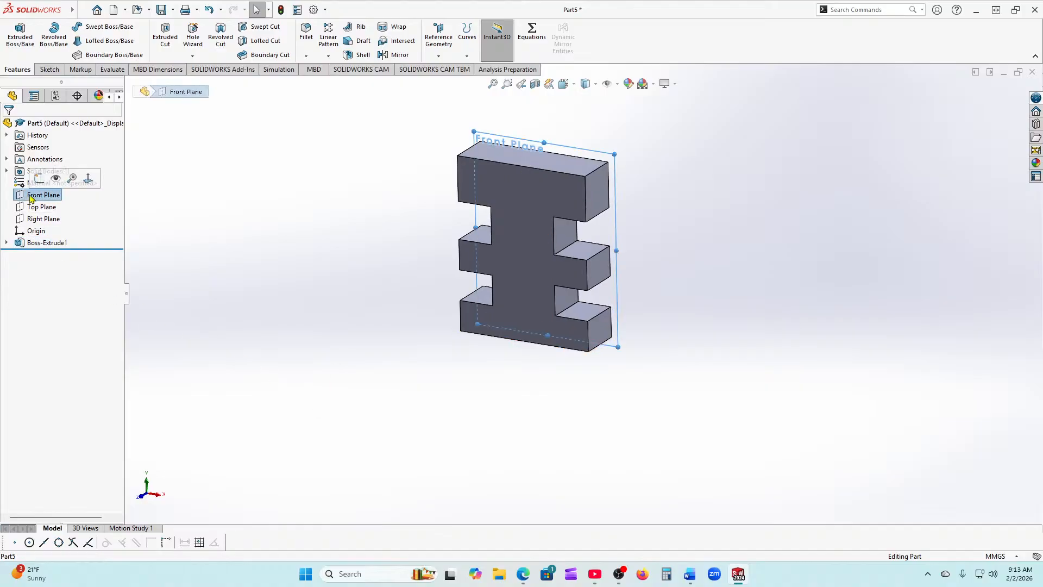
pyautogui.click(39, 178)
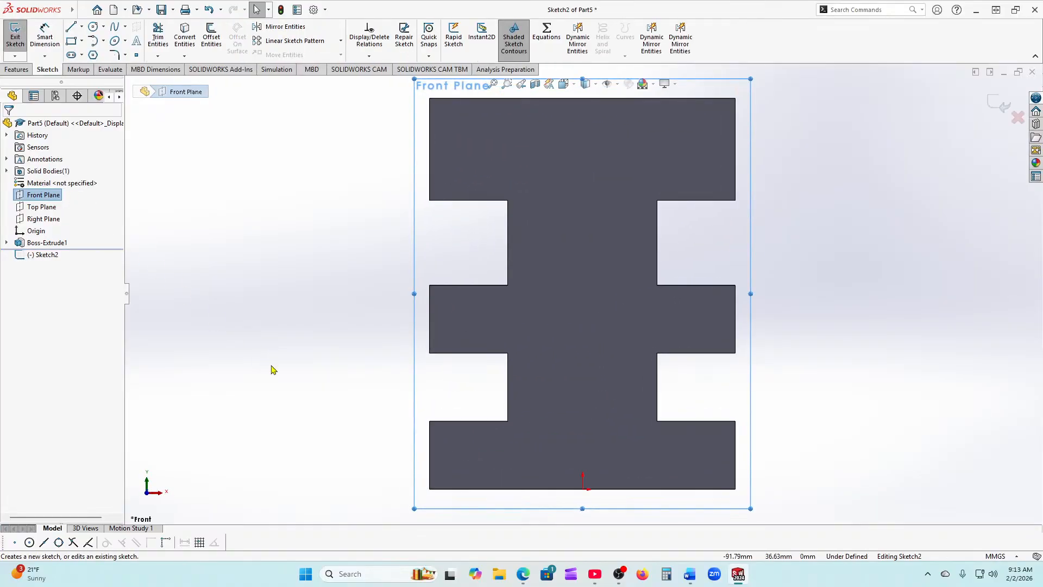
pyautogui.click(93, 26)
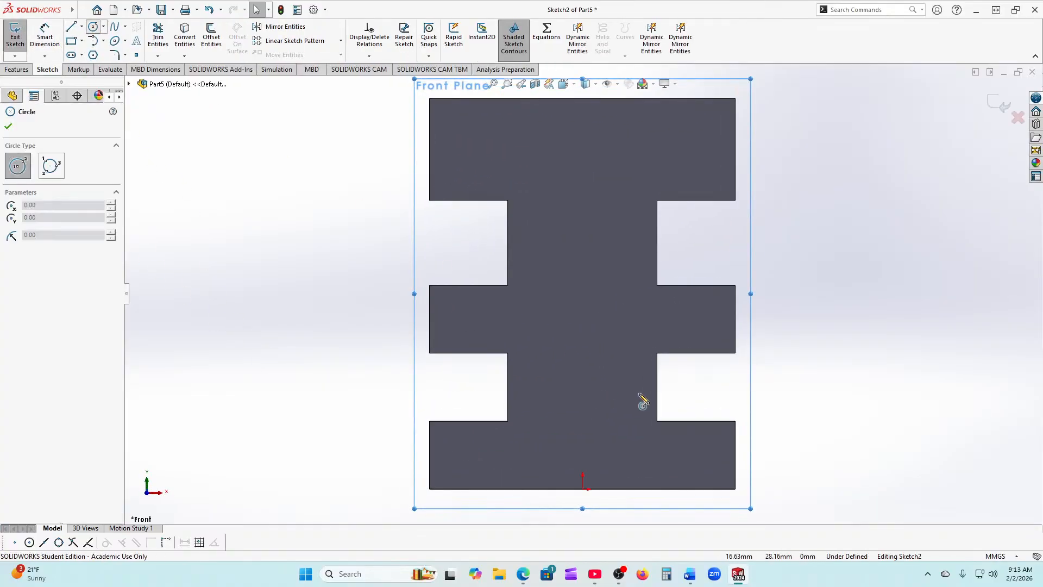
pyautogui.click(582, 169)
pyautogui.click(606, 169)
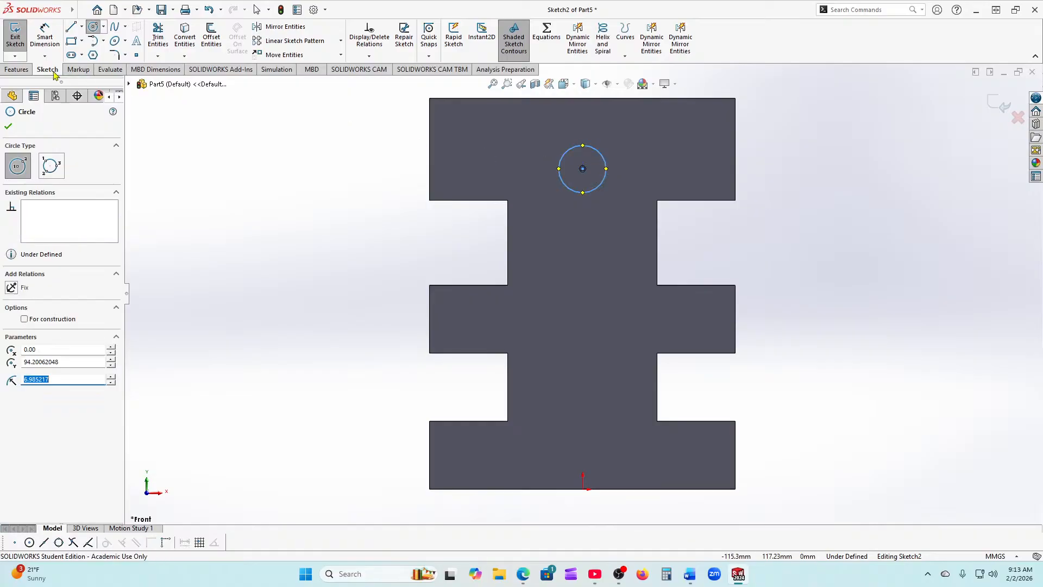
pyautogui.click(8, 126)
# Step: Dimension the circle to Ø14 mm and 95 mm above the origin
pyautogui.click(44, 37)
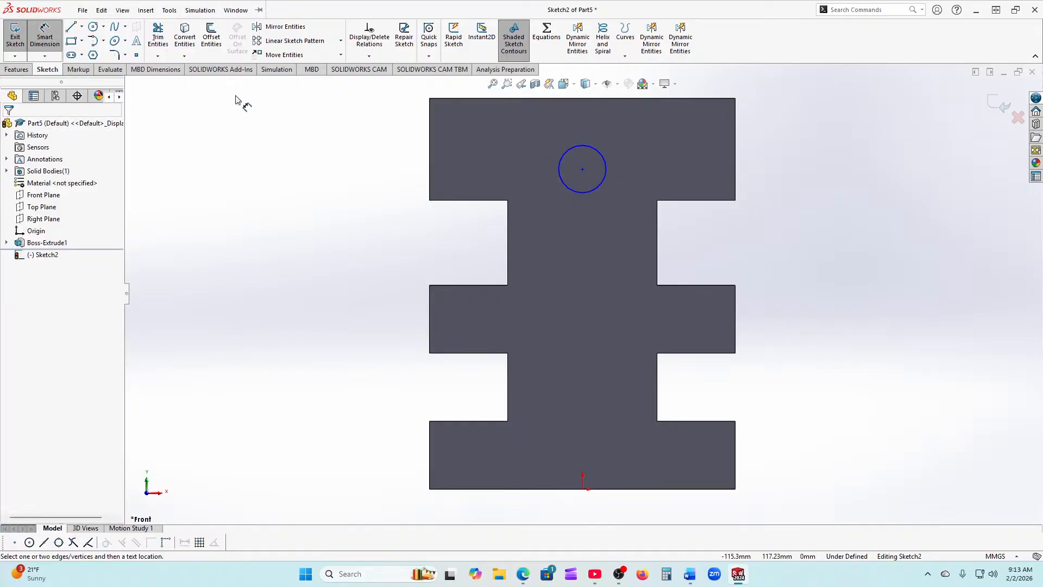
pyautogui.click(598, 190)
pyautogui.click(641, 173)
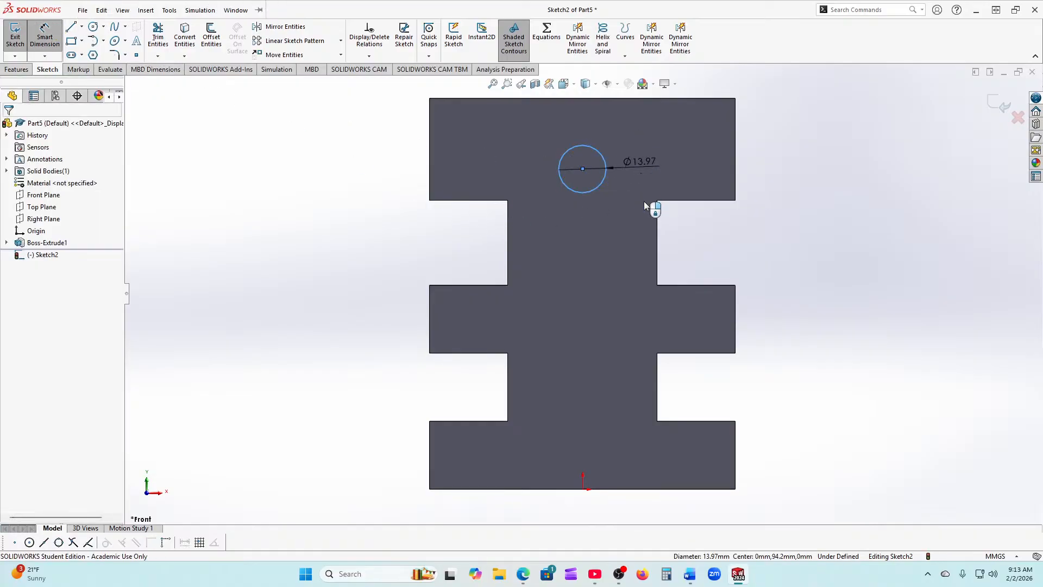
pyautogui.write('14')
pyautogui.press('Return')
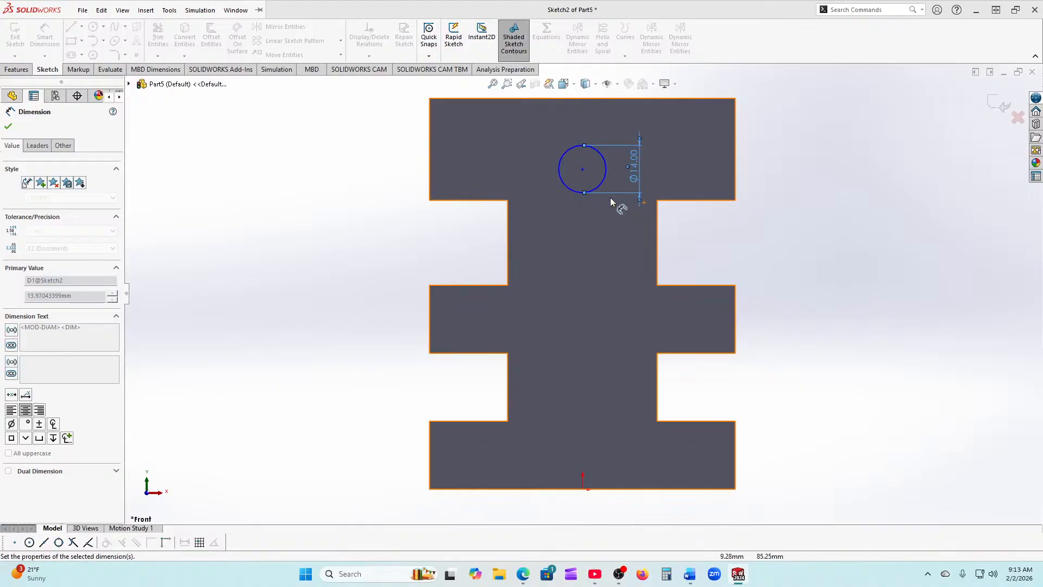
pyautogui.click(583, 169)
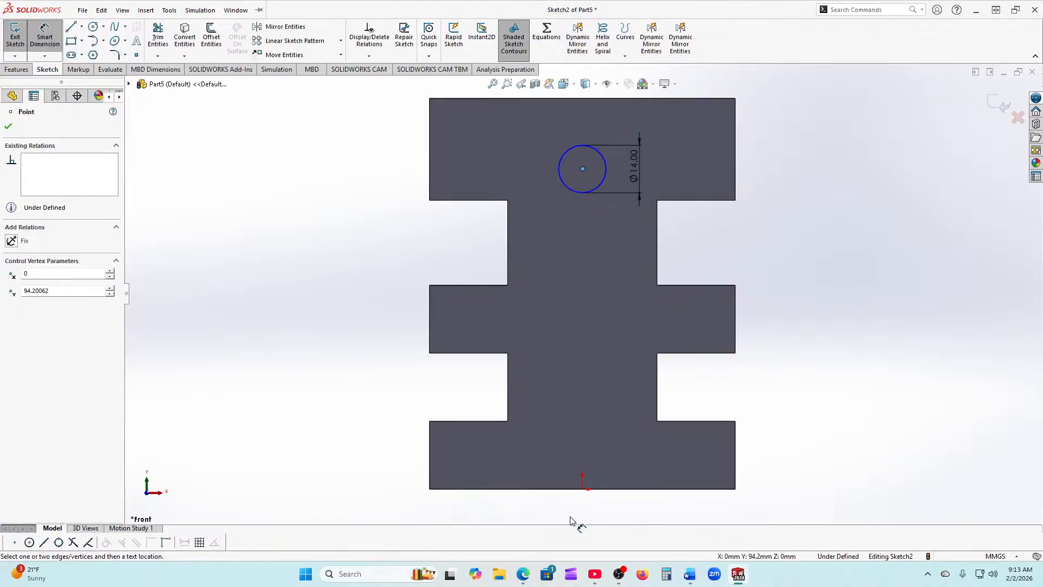
pyautogui.click(584, 488)
pyautogui.click(794, 330)
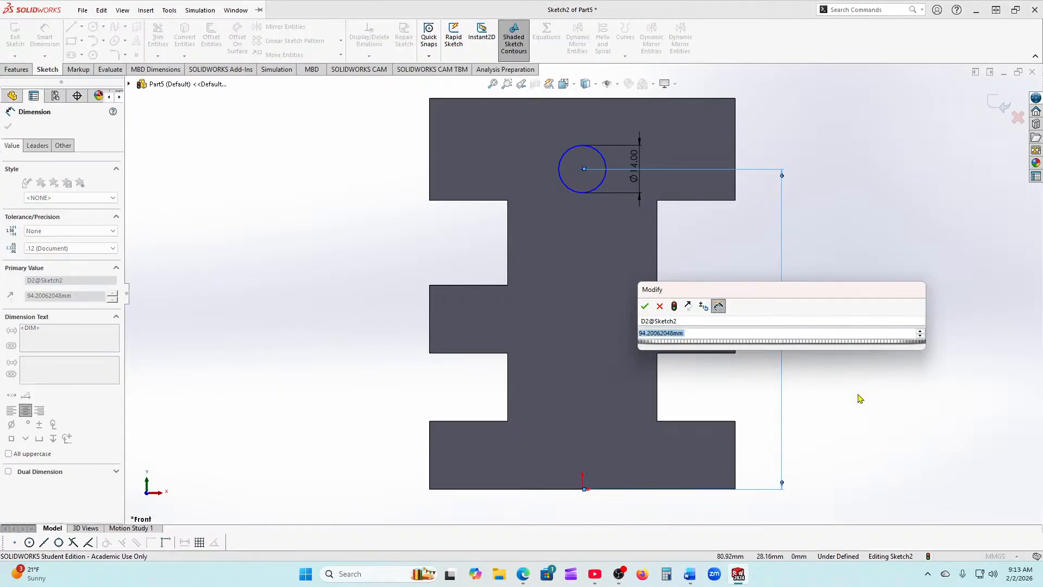
pyautogui.write('95')
pyautogui.press('Return')
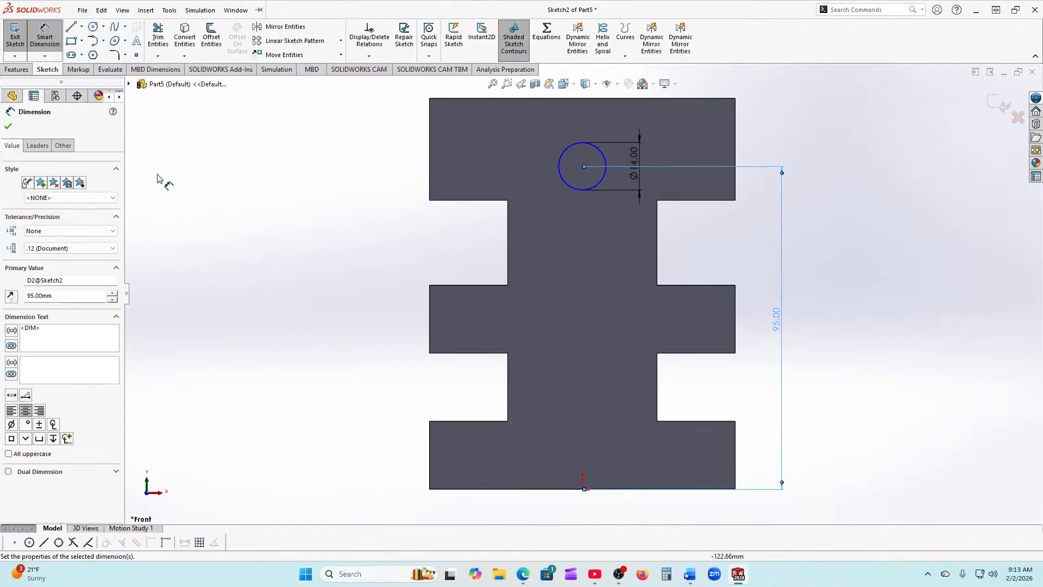
pyautogui.click(8, 126)
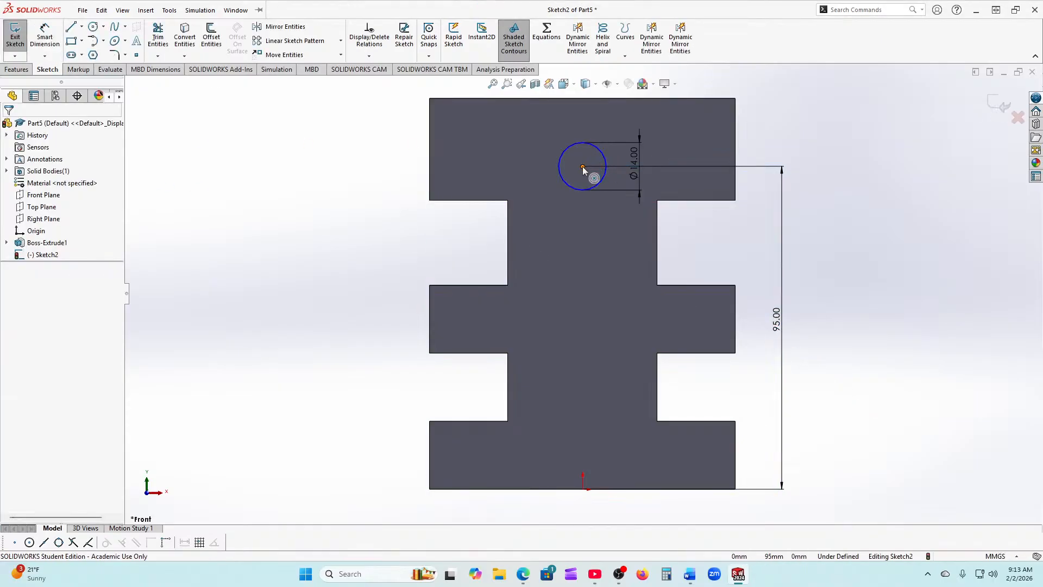
# Step: Align the circle centre vertically with the origin
pyautogui.click(582, 166)
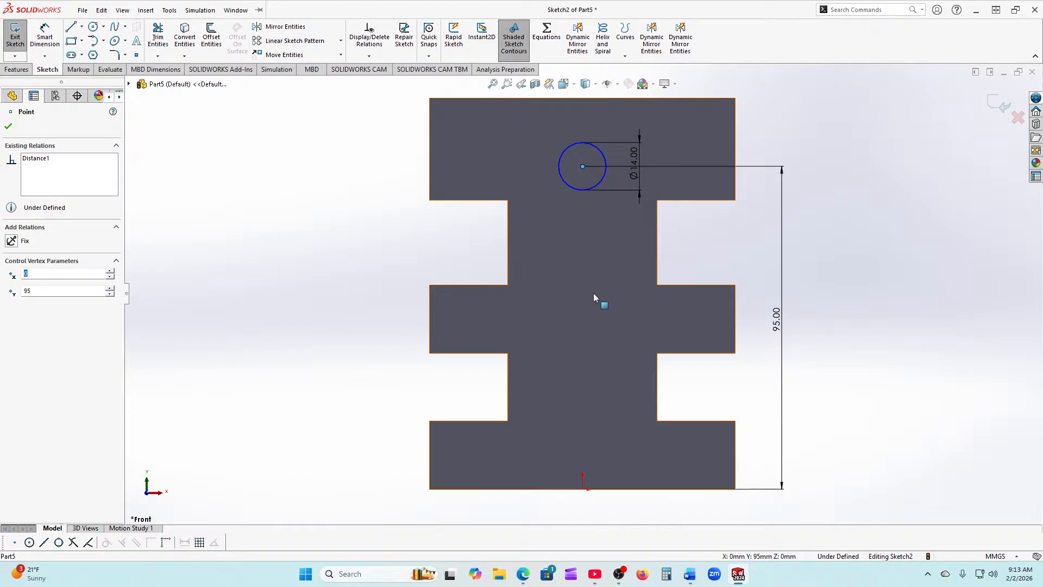
pyautogui.keyDown('ctrl'); pyautogui.click(583, 489); pyautogui.keyUp('ctrl')
pyautogui.click(12, 314)
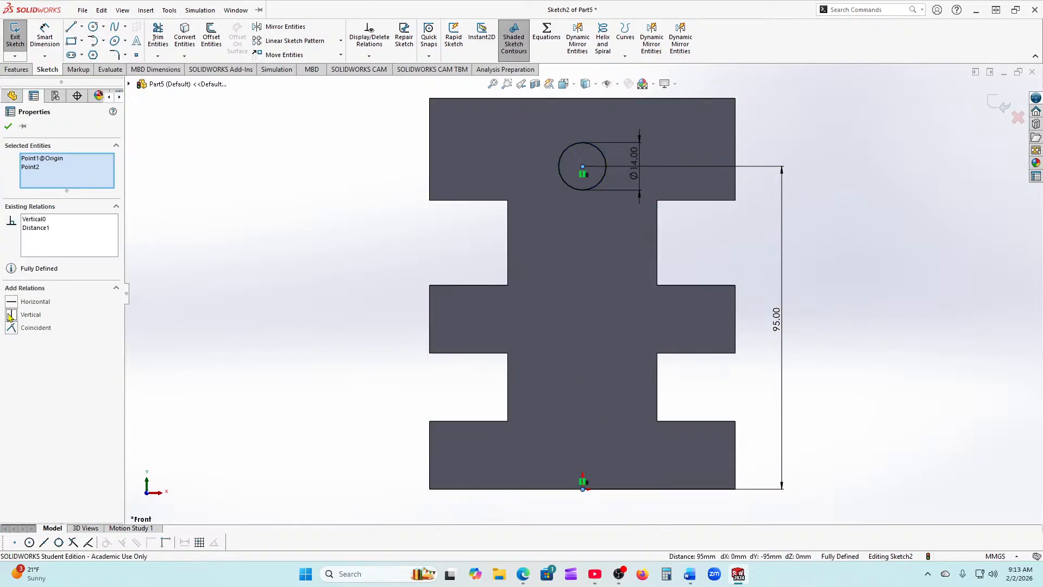
pyautogui.click(9, 126)
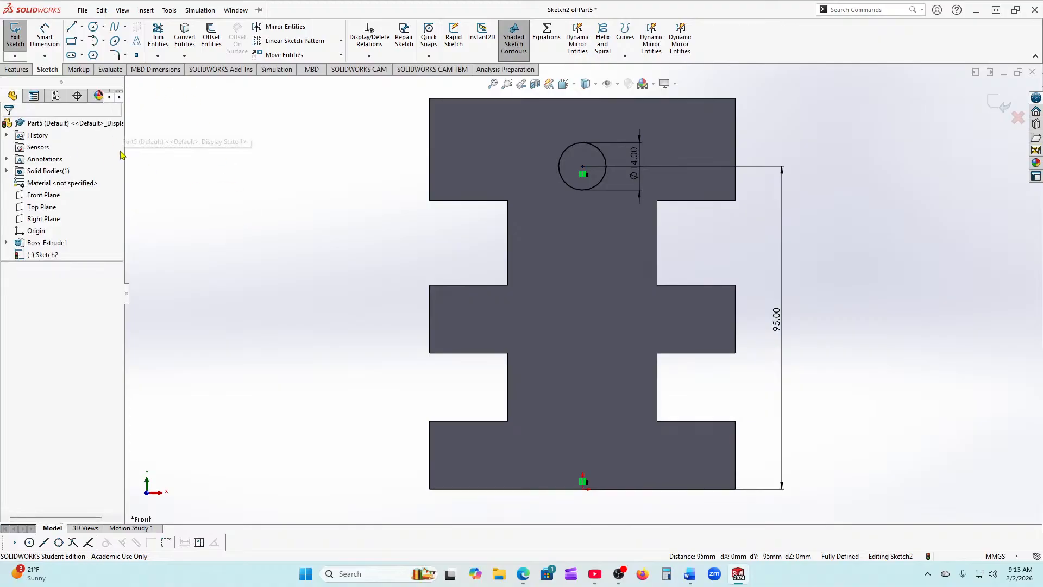
pyautogui.click(23, 77)
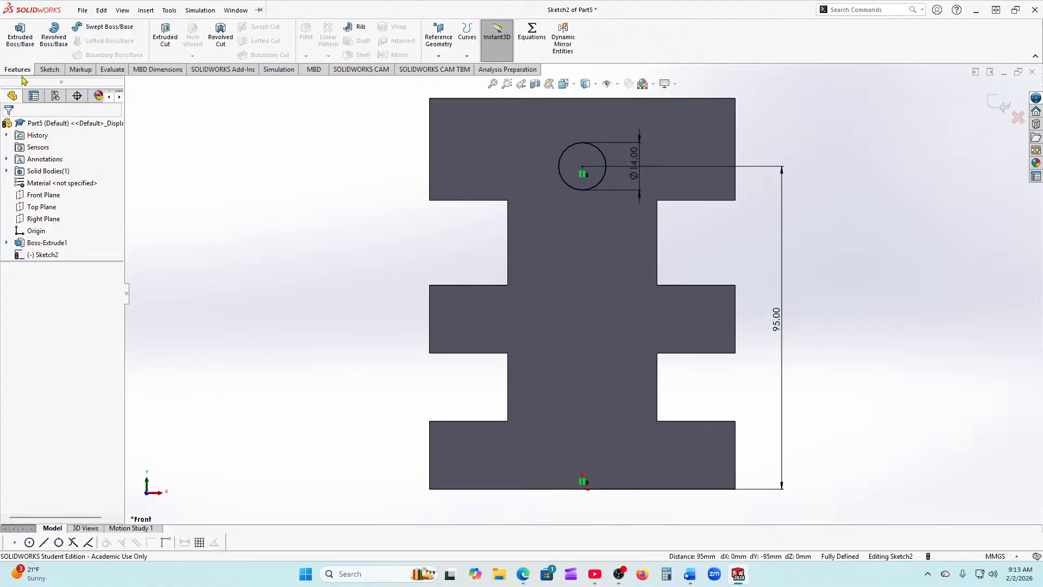
# Step: Set the hole cut to start from the large front face, flip its direction, and apply it (rebuild error)
pyautogui.click(165, 36)
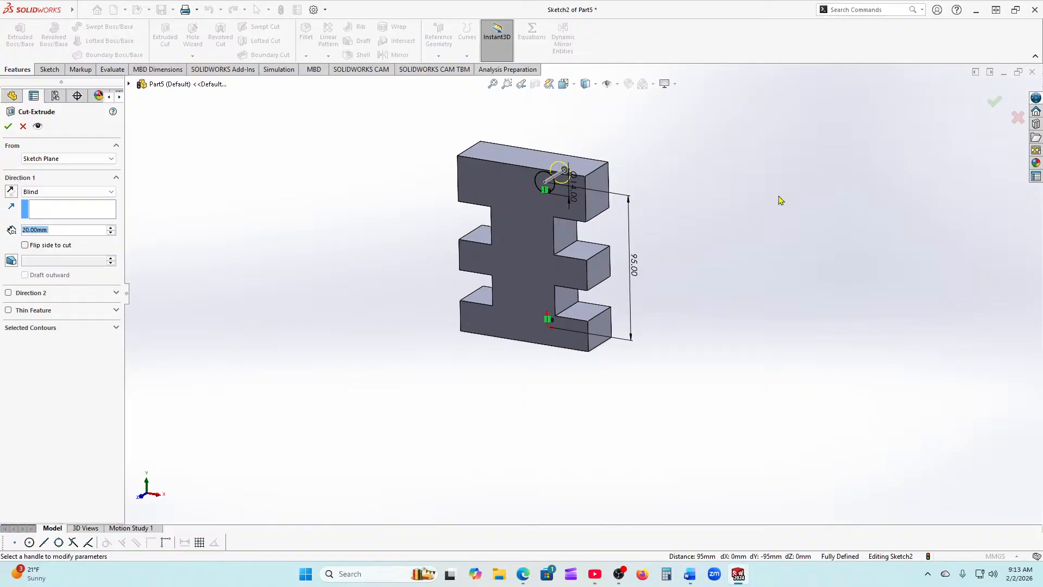
pyautogui.moveTo(775, 271); pyautogui.dragTo(684, 333, button='middle')
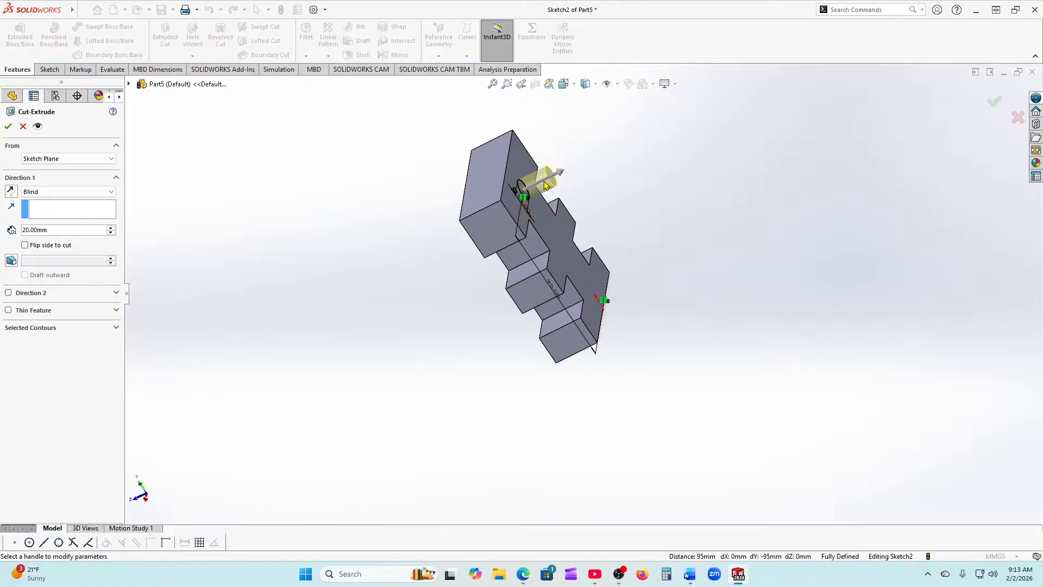
pyautogui.scroll(-3, 554, 211)
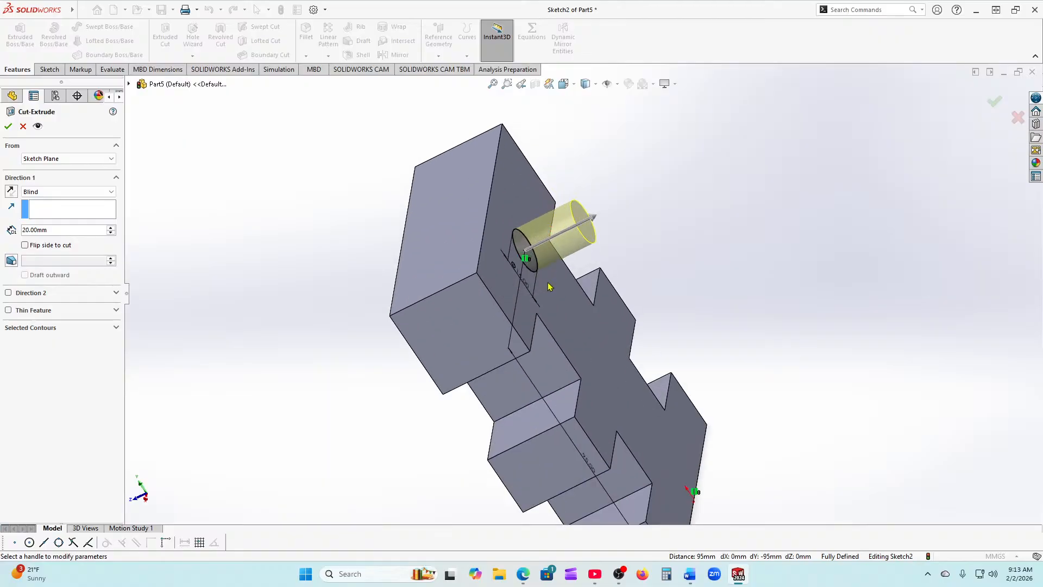
pyautogui.scroll(1, 554, 267)
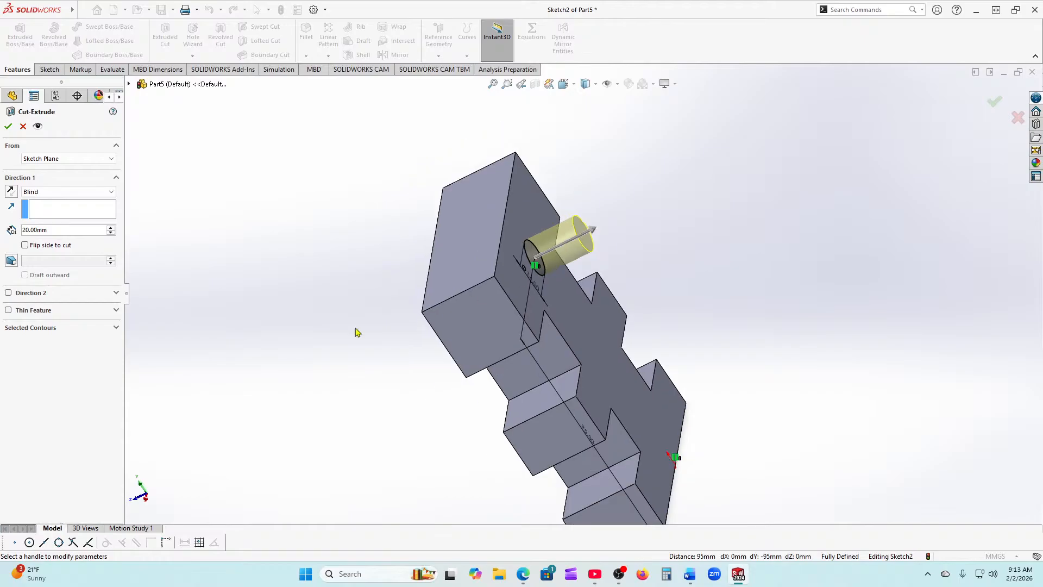
pyautogui.click(70, 159)
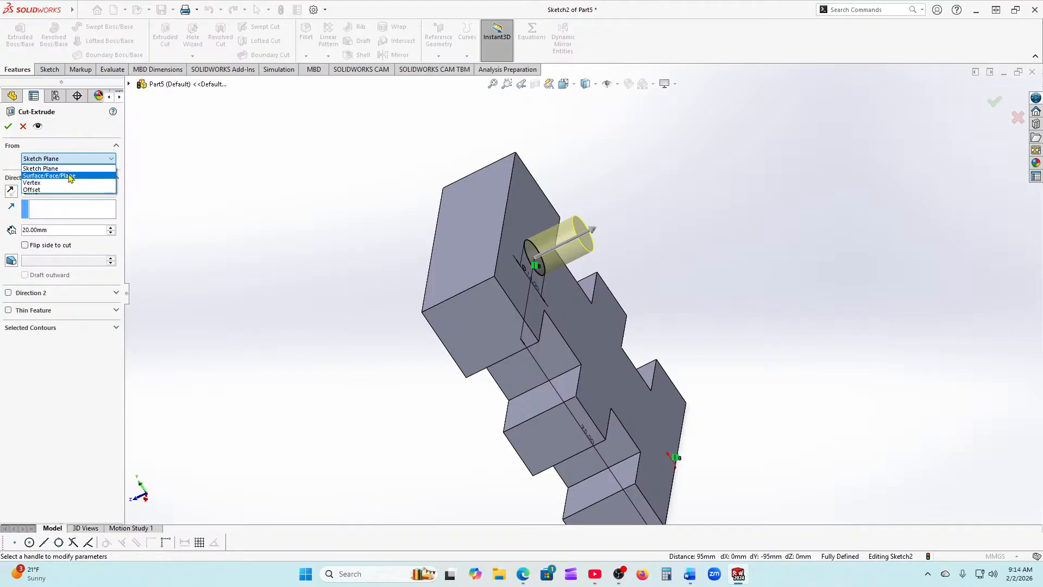
pyautogui.click(70, 176)
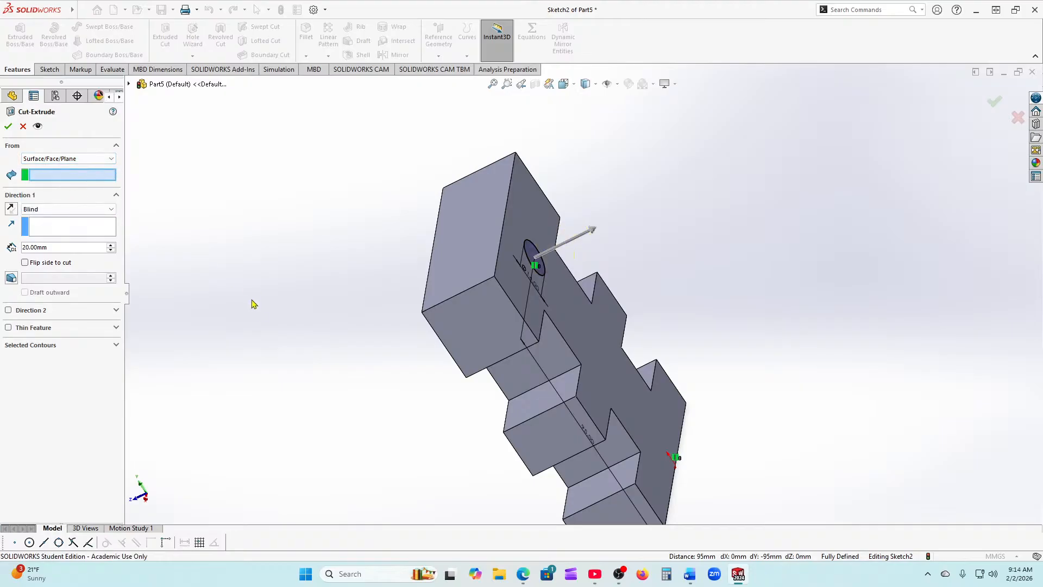
pyautogui.moveTo(254, 303); pyautogui.dragTo(411, 298, button='middle')
pyautogui.click(508, 269)
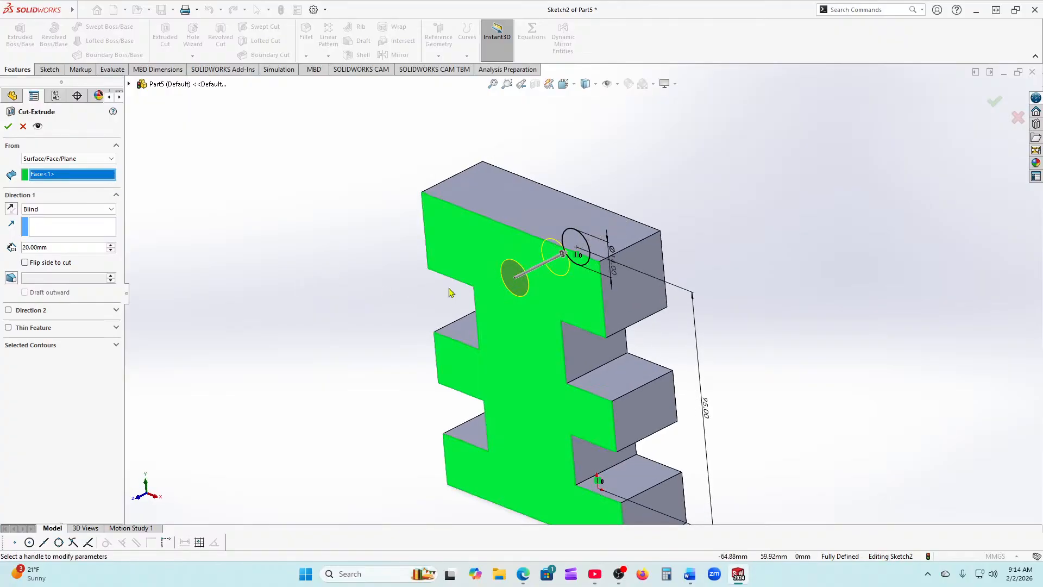
pyautogui.click(11, 211)
pyautogui.press('f')
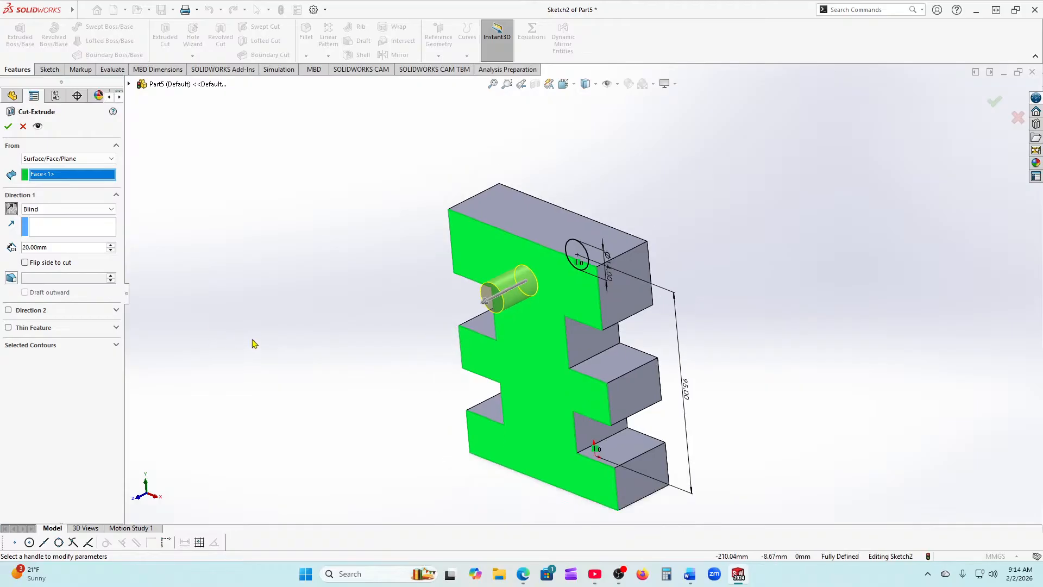
pyautogui.moveTo(764, 403)
pyautogui.mouseDown(button='middle')
pyautogui.moveTo(766, 386)
pyautogui.moveTo(748, 386)
pyautogui.moveTo(758, 389)
pyautogui.mouseUp(button='middle')
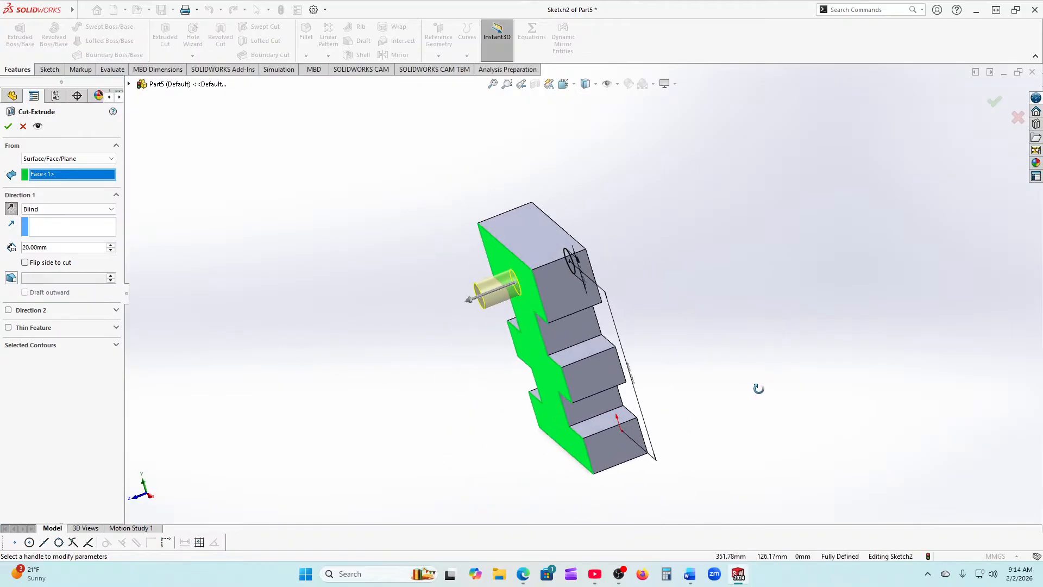
pyautogui.click(9, 126)
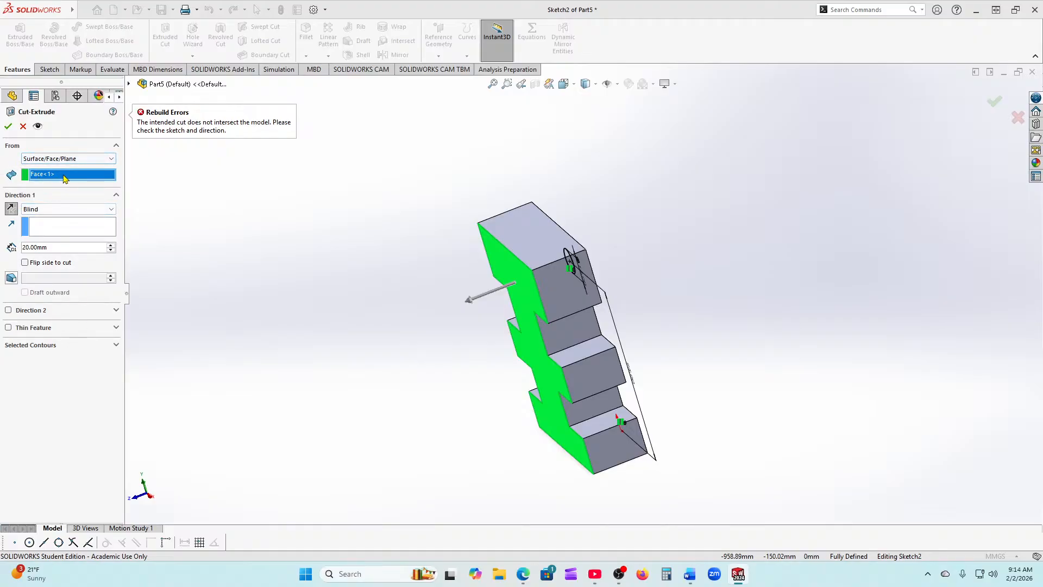
# Step: Clear the start face, pick the green face as the cut start, and retry the cut
pyautogui.moveTo(211, 282); pyautogui.dragTo(216, 281, button='middle')
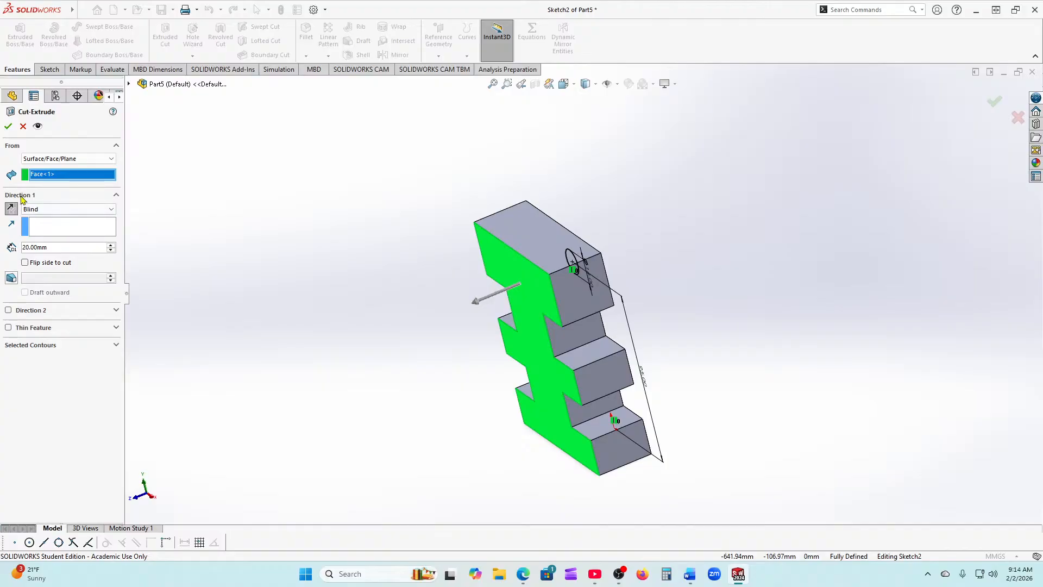
pyautogui.rightClick(49, 178)
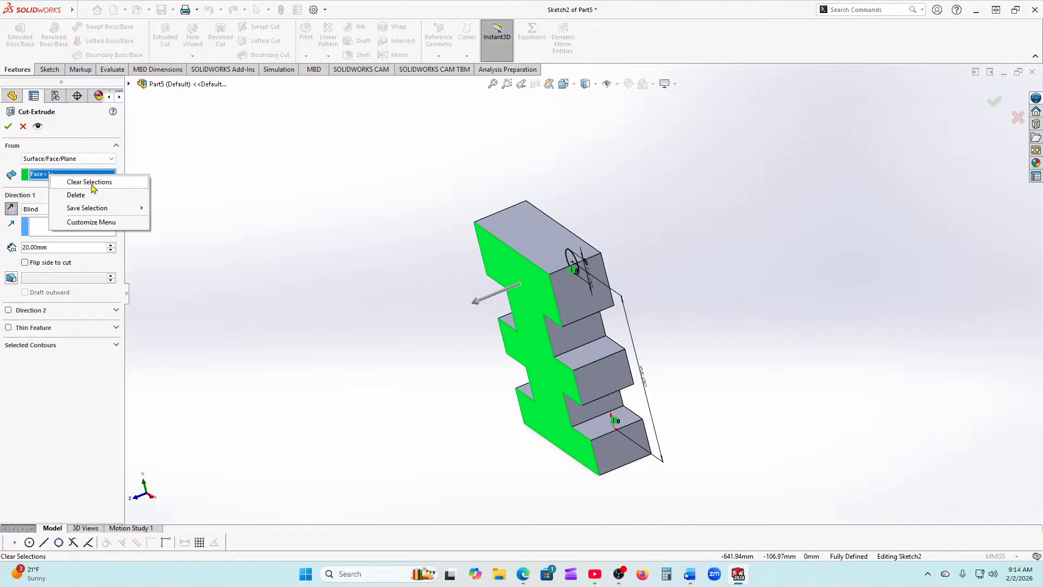
pyautogui.click(87, 182)
pyautogui.click(109, 159)
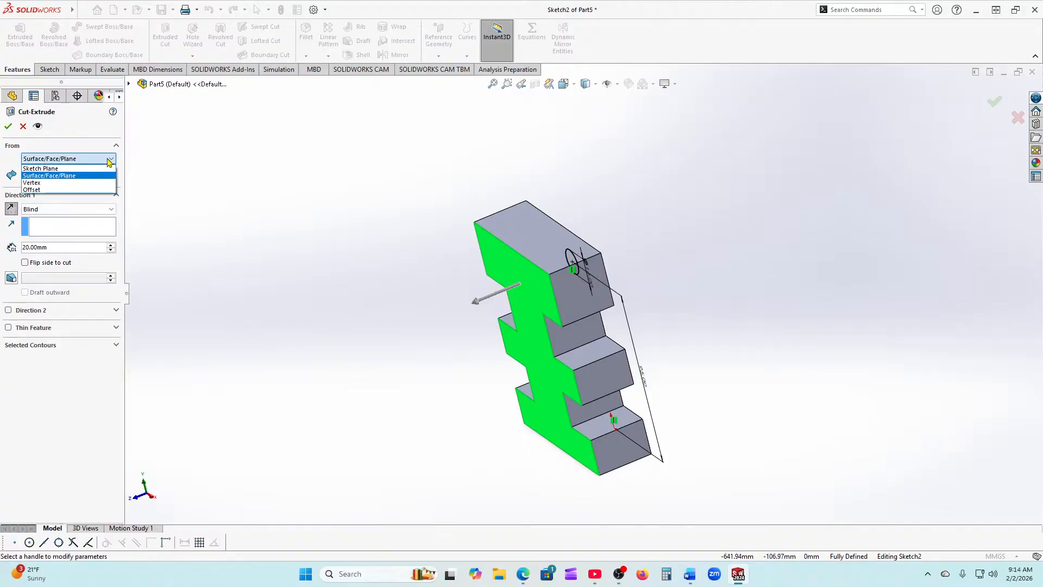
pyautogui.click(71, 176)
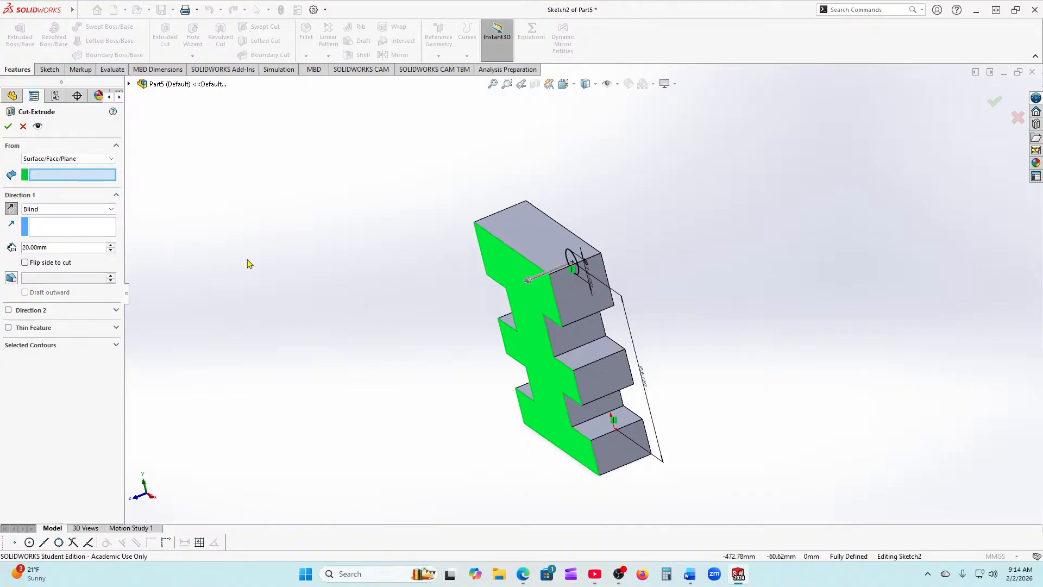
pyautogui.click(497, 265)
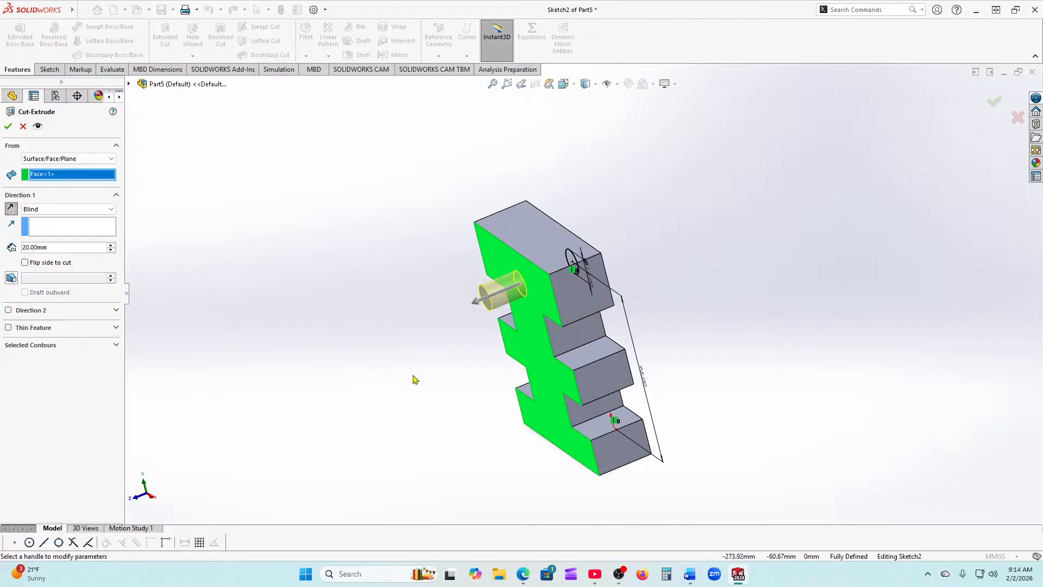
pyautogui.moveTo(412, 377); pyautogui.dragTo(413, 413, button='middle')
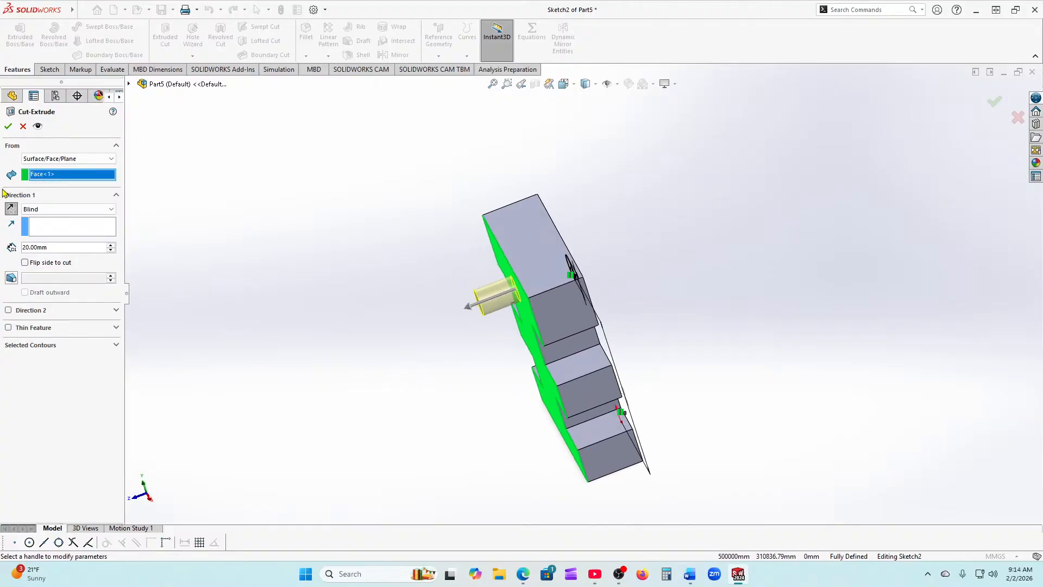
pyautogui.click(8, 126)
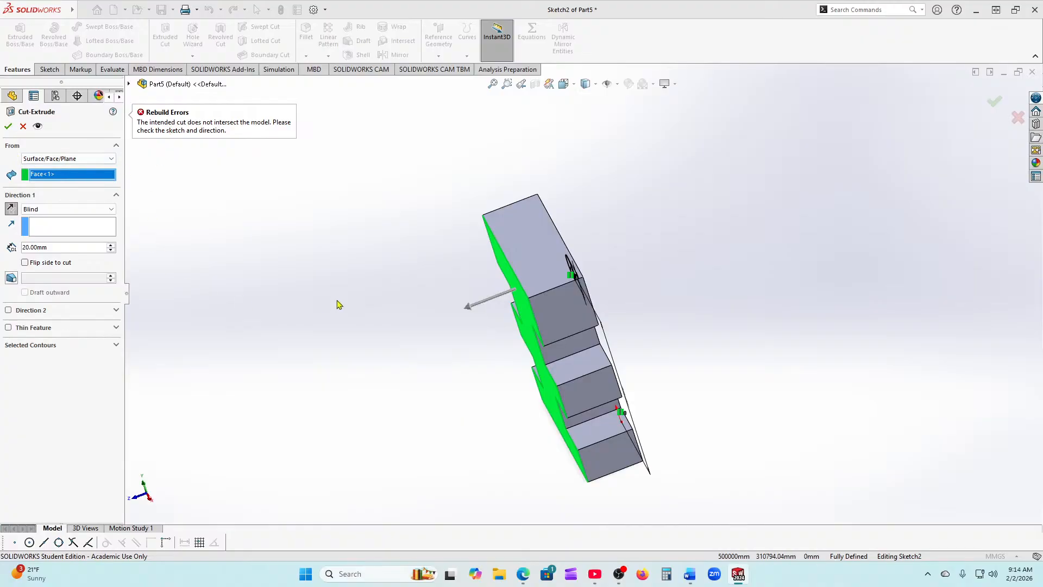
# Step: Delete Face<1> from the cut's From selection and reopen the start options
pyautogui.rightClick(68, 179)
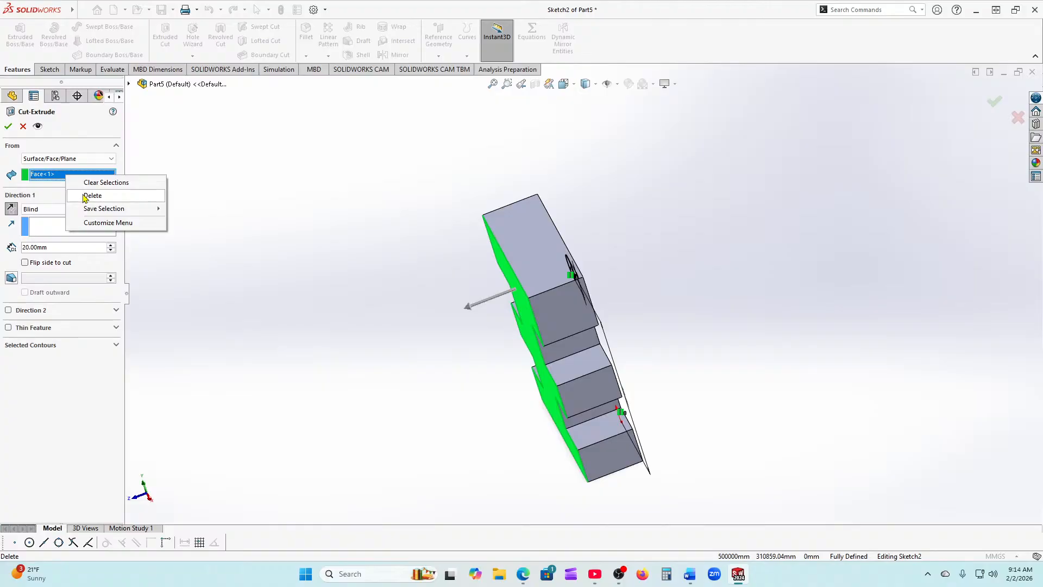
pyautogui.click(91, 195)
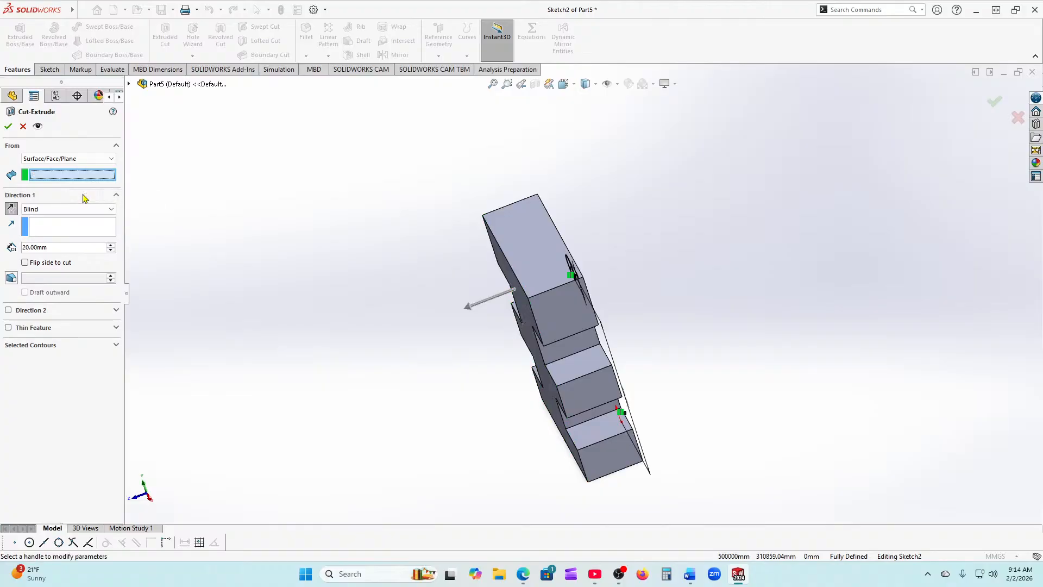
pyautogui.click(48, 162)
# Step: Cut the Ø14 mm hole from the Sketch Plane, Blind 50 mm deep, then view it isometrically
pyautogui.click(41, 168)
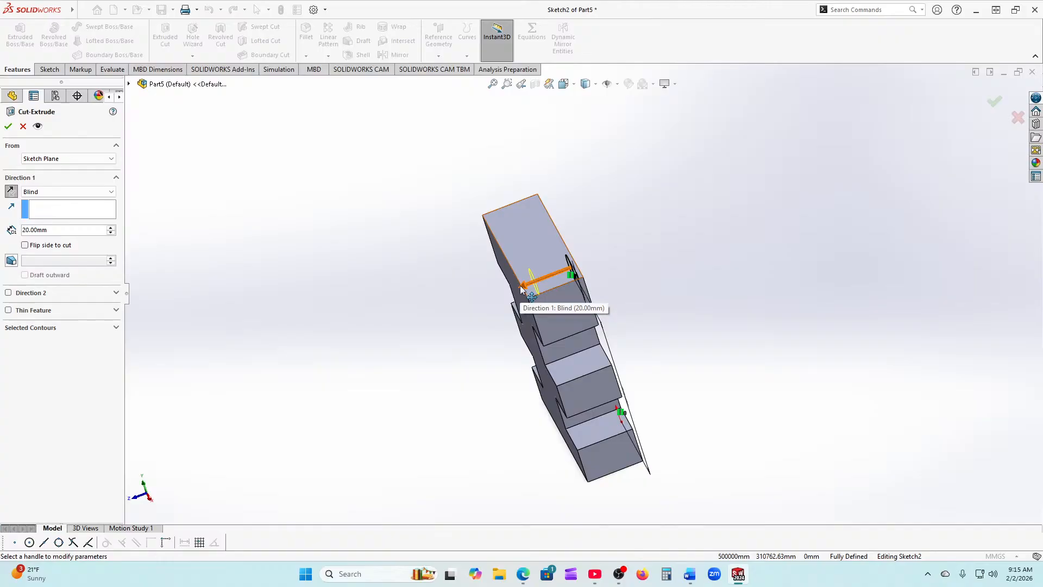
pyautogui.doubleClick(54, 230)
pyautogui.write('50')
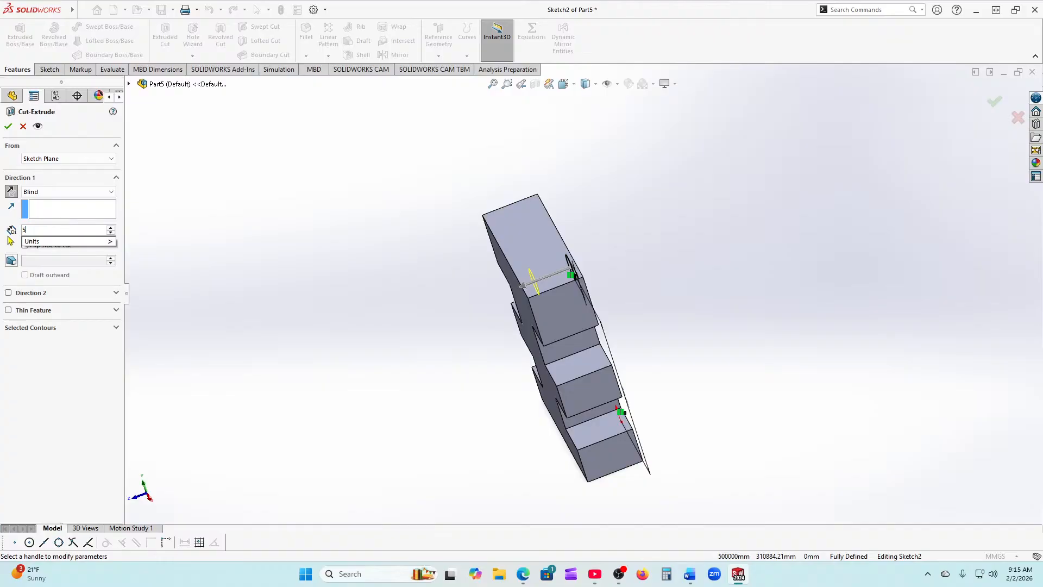
pyautogui.press('Return')
pyautogui.click(8, 126)
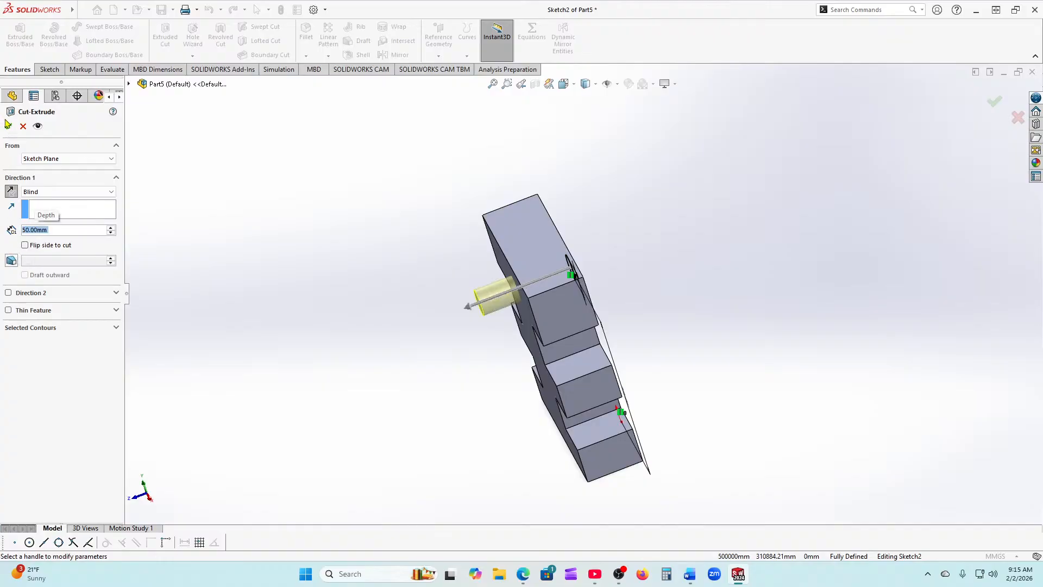
pyautogui.hotkey('ctrl', '7')
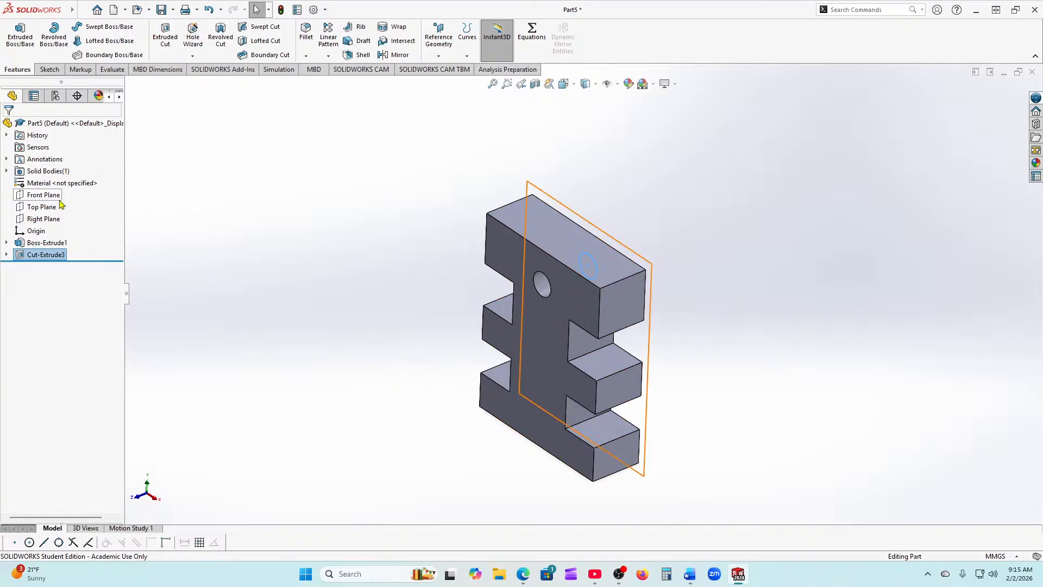
# Step: Edit Cut-Extrude3 to keep the Sketch Plane start and change its Blind depth to 10 mm
pyautogui.click(20, 255)
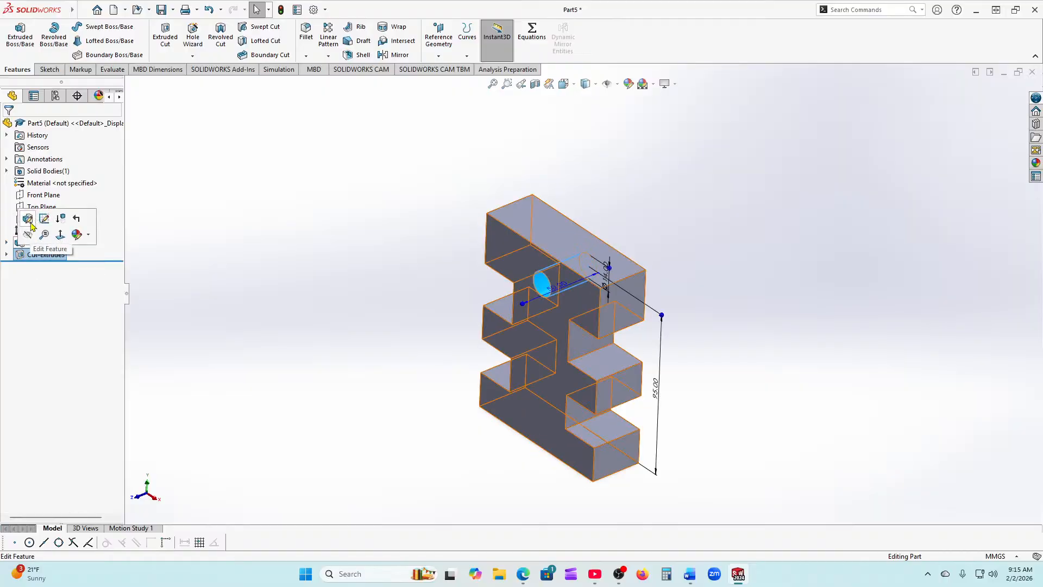
pyautogui.click(28, 219)
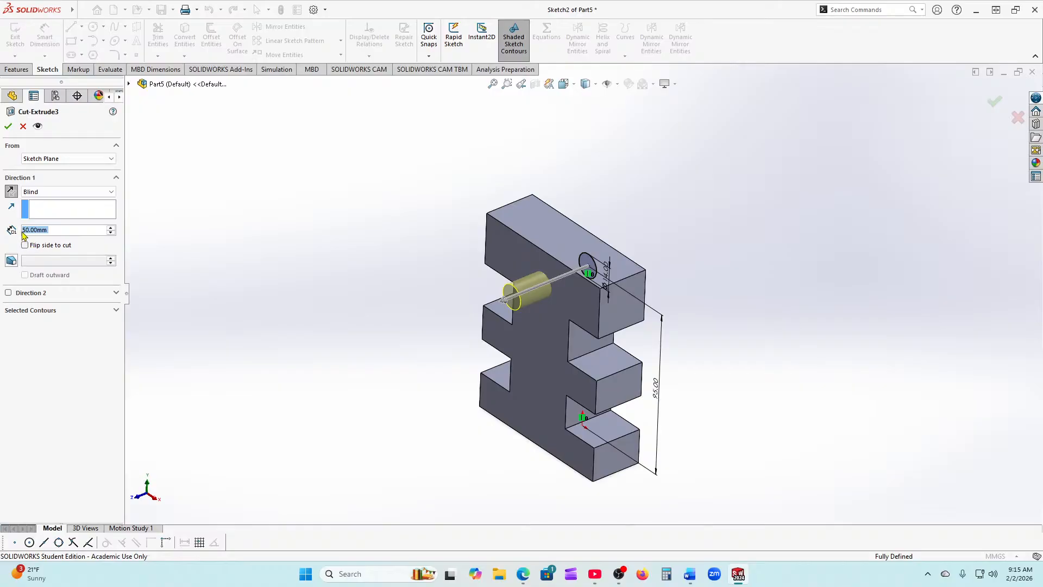
pyautogui.click(60, 159)
pyautogui.click(58, 170)
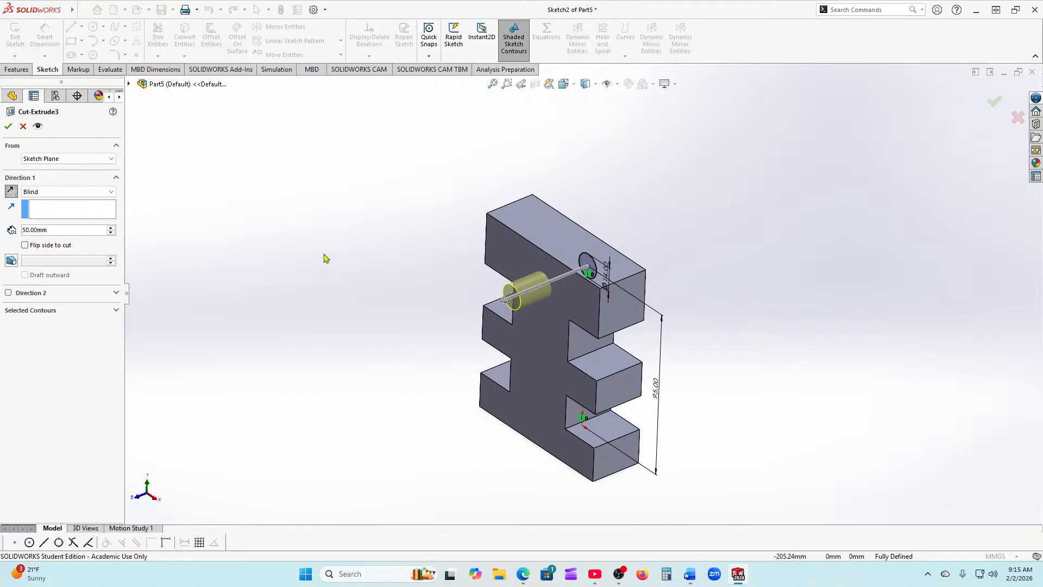
pyautogui.moveTo(56, 230); pyautogui.dragTo(12, 231)
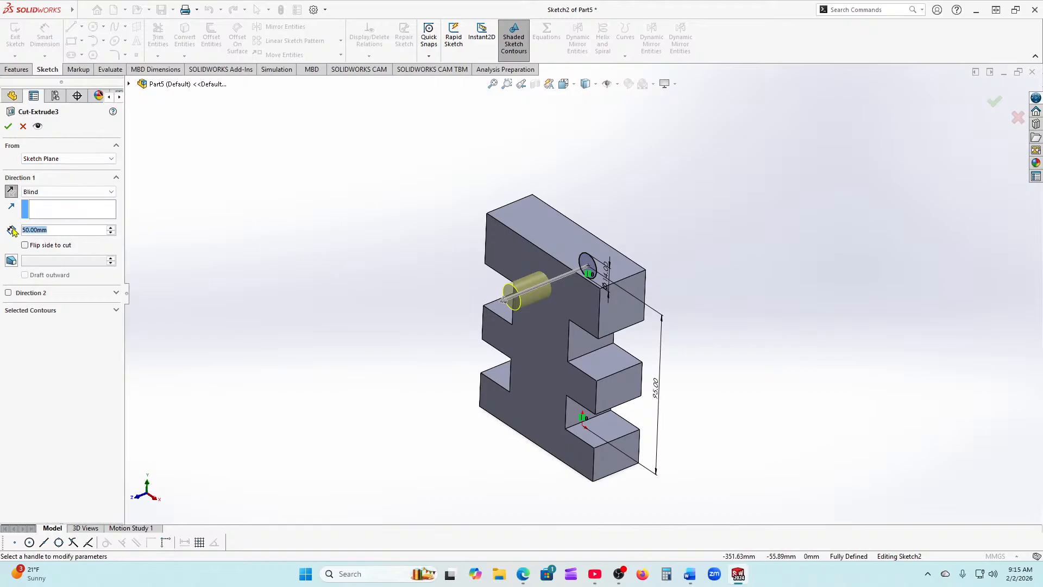
pyautogui.write('10')
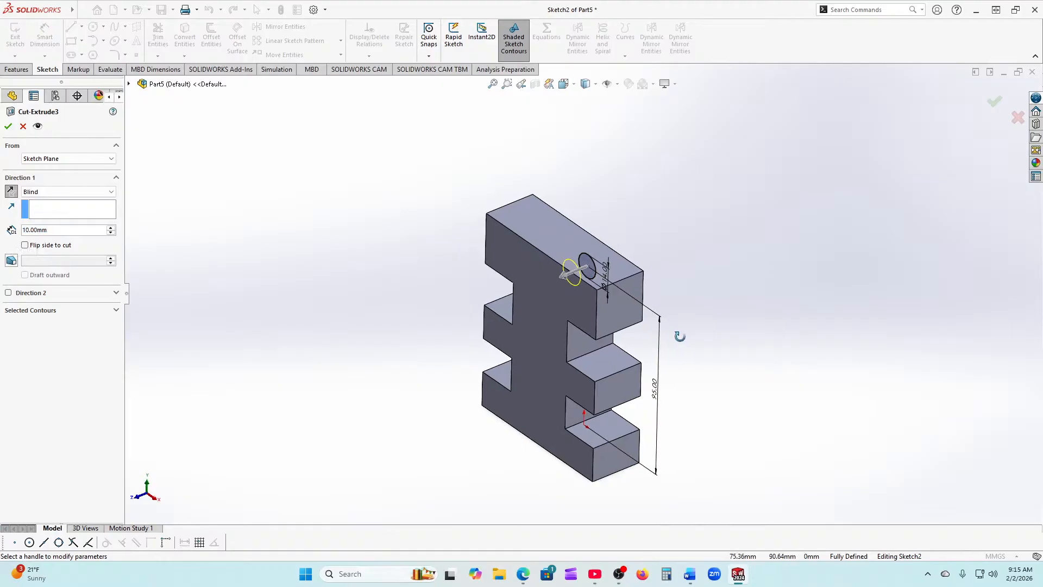
pyautogui.moveTo(680, 337); pyautogui.dragTo(626, 356, button='middle')
pyautogui.click(8, 127)
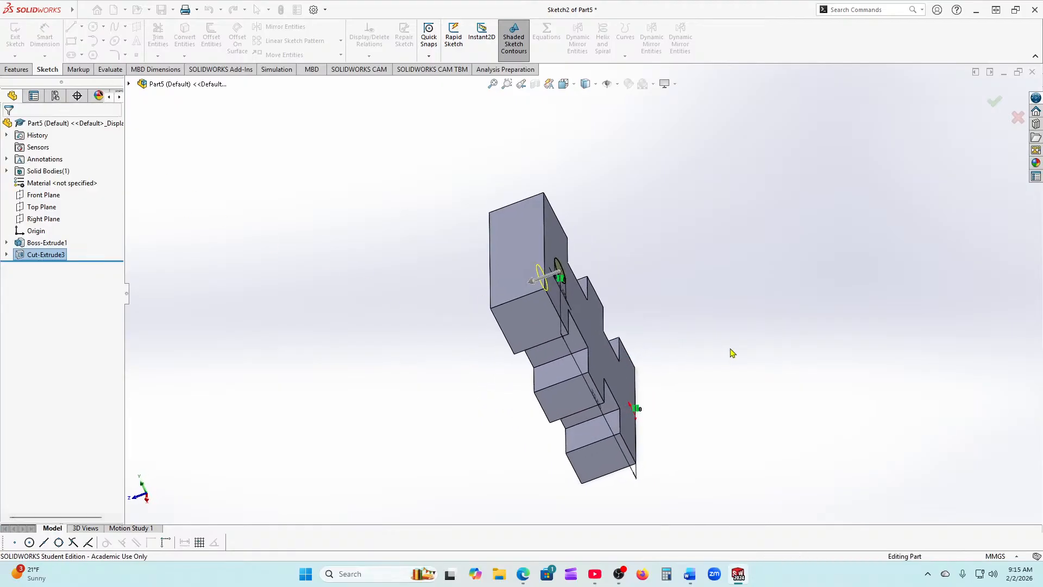
pyautogui.moveTo(731, 350); pyautogui.dragTo(832, 217, button='middle')
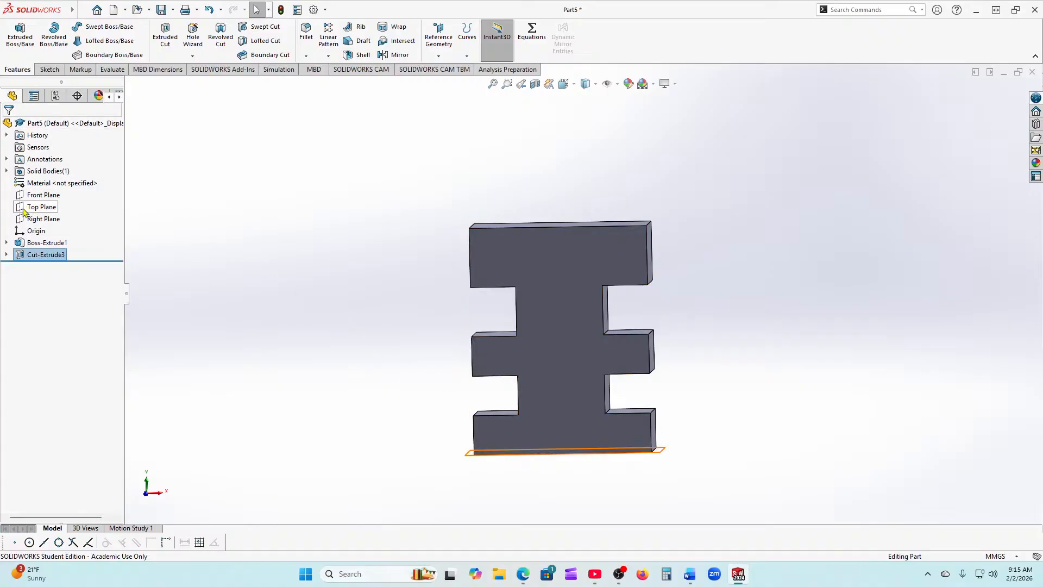
# Step: Start a sketch on the Front Plane and draw a circle centred on the origin
pyautogui.click(43, 195)
pyautogui.click(36, 175)
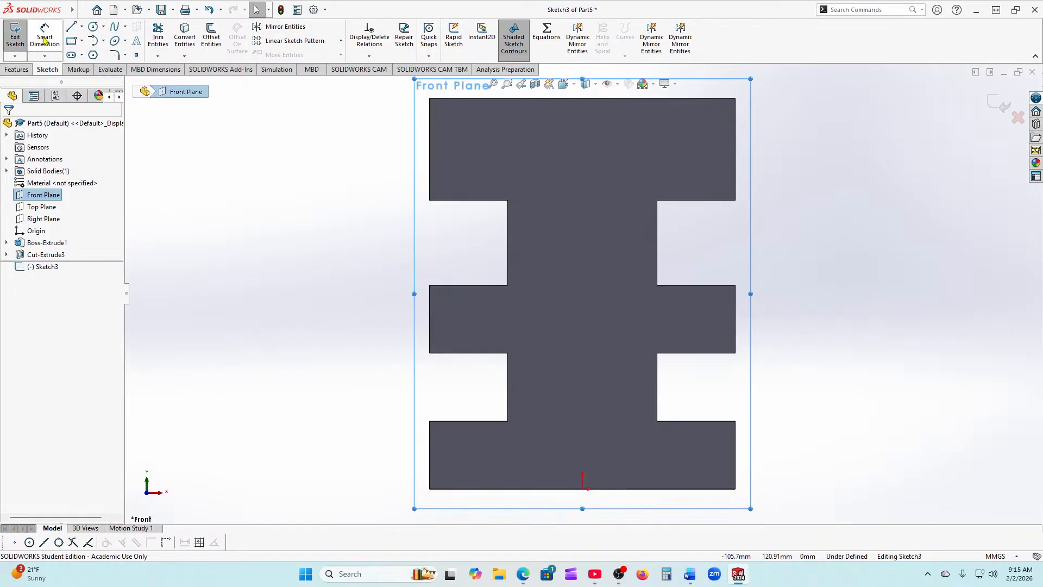
pyautogui.click(93, 26)
pyautogui.scroll(-3, 578, 445)
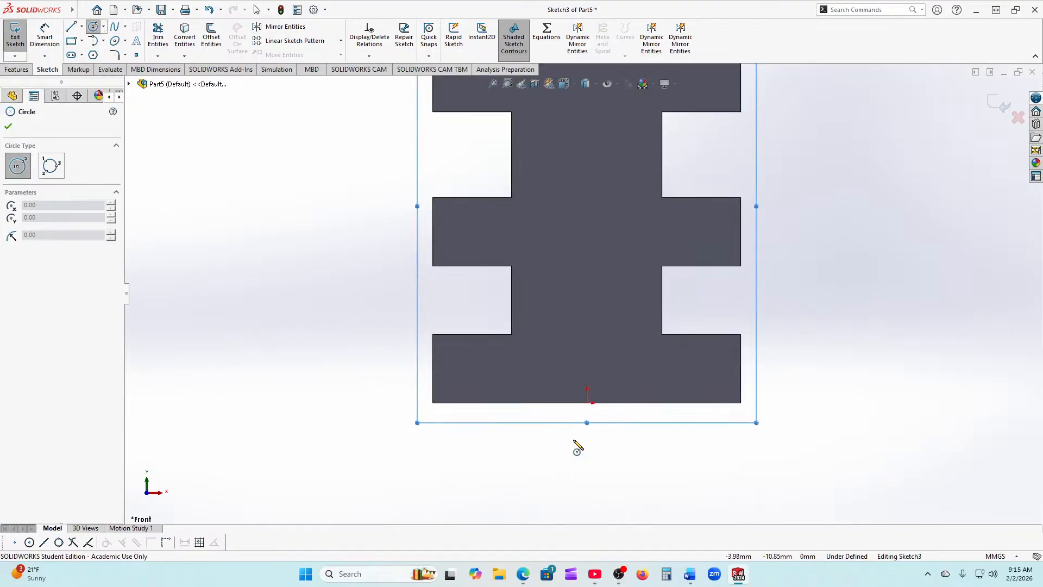
pyautogui.click(587, 394)
pyautogui.click(587, 351)
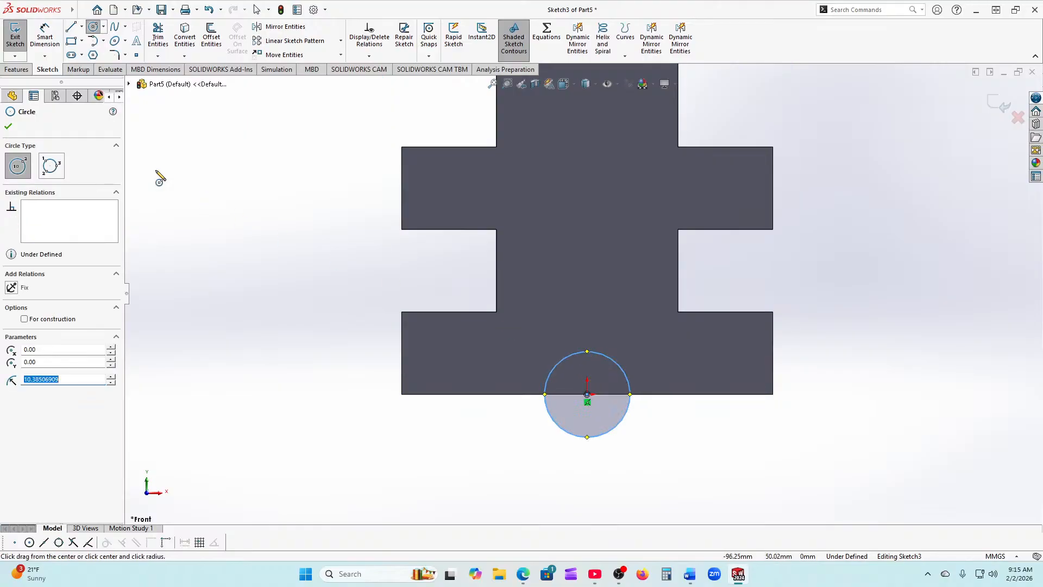
pyautogui.click(19, 126)
# Step: Dimension the circle's diameter to 20 mm
pyautogui.click(45, 37)
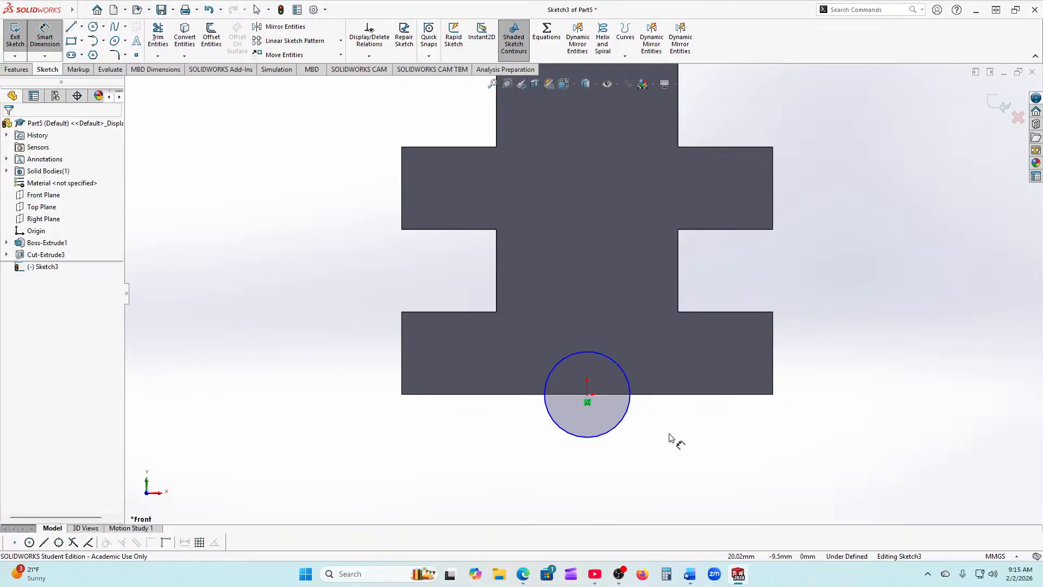
pyautogui.click(623, 425)
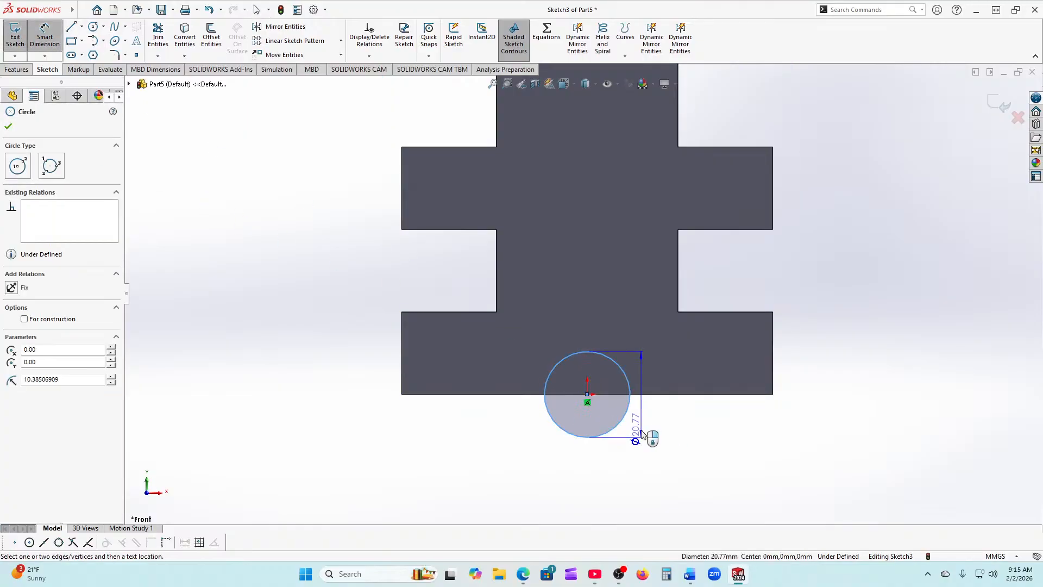
pyautogui.click(673, 424)
pyautogui.write('20')
pyautogui.press('Return')
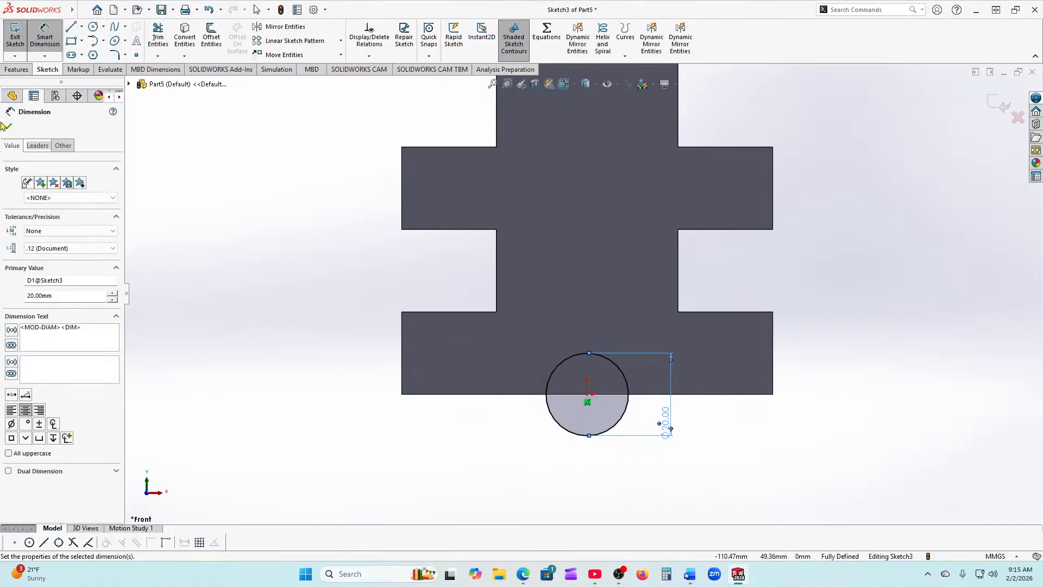
pyautogui.press('Escape')
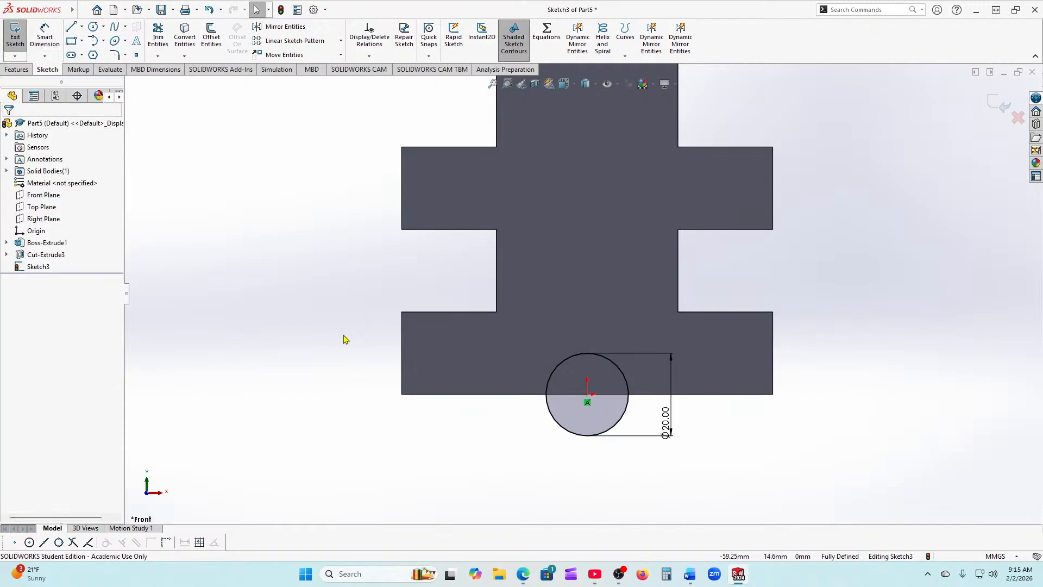
pyautogui.moveTo(345, 340); pyautogui.dragTo(285, 317, button='middle')
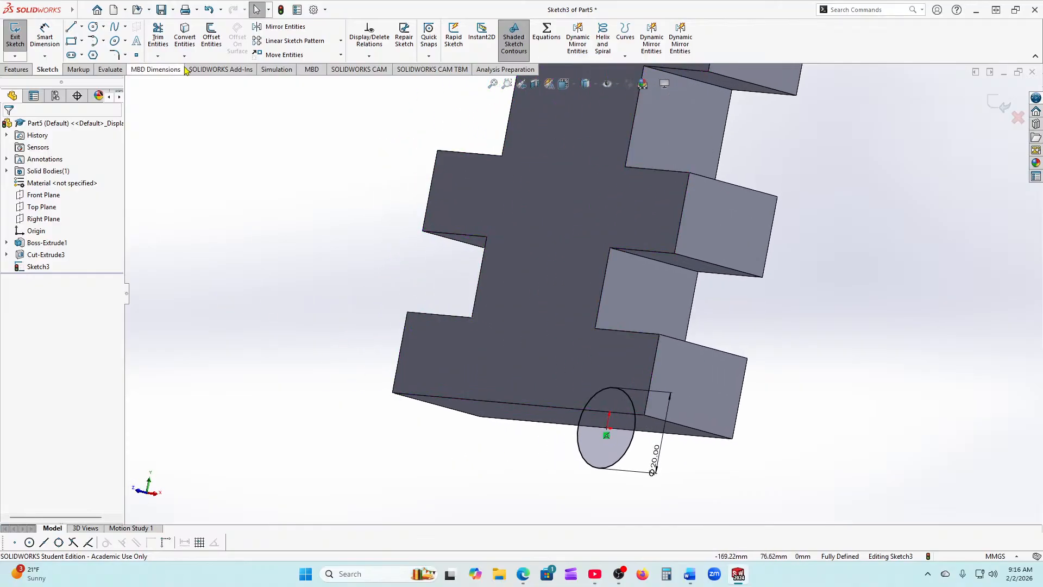
# Step: Set up a Boss-Extrude of Sketch3 starting from the plate's side face, Blind 20 mm
pyautogui.click(16, 69)
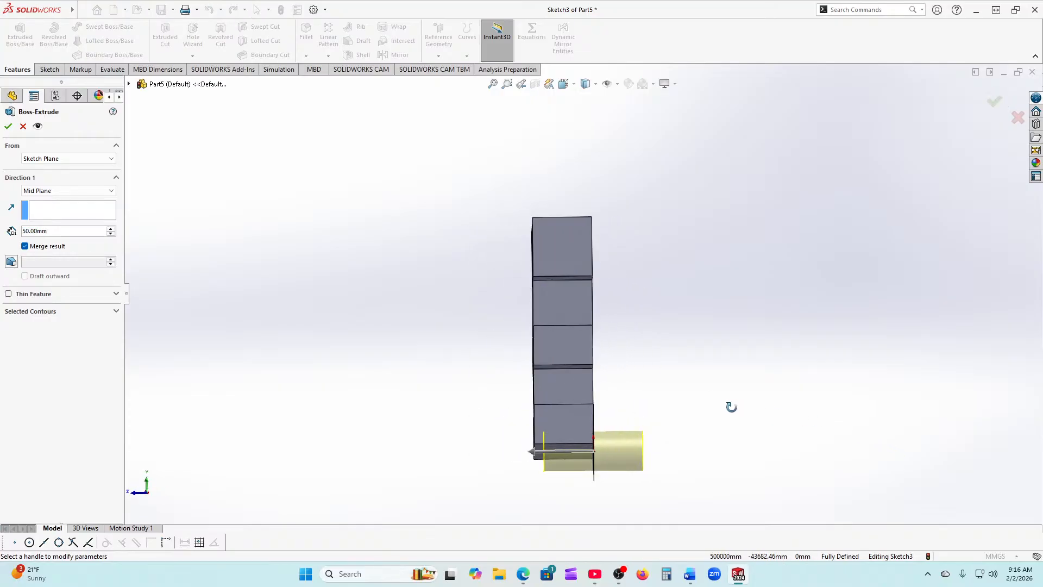
pyautogui.click(49, 159)
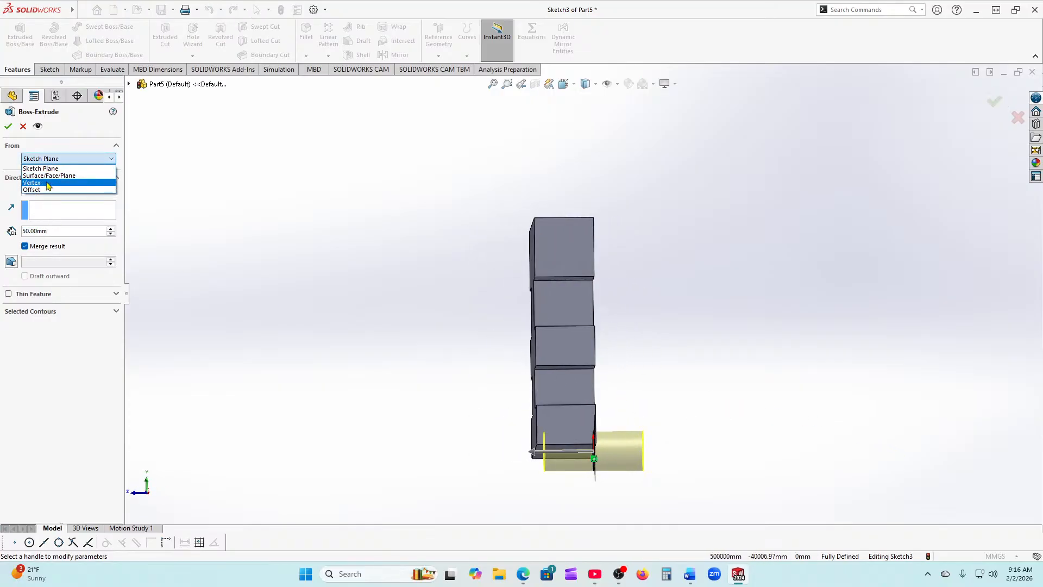
pyautogui.click(49, 171)
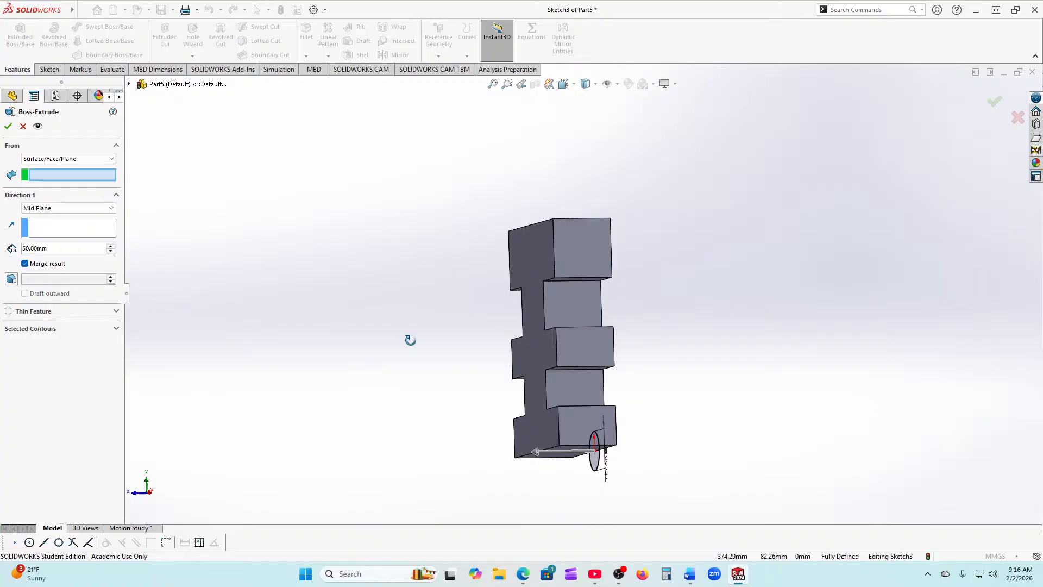
pyautogui.click(543, 421)
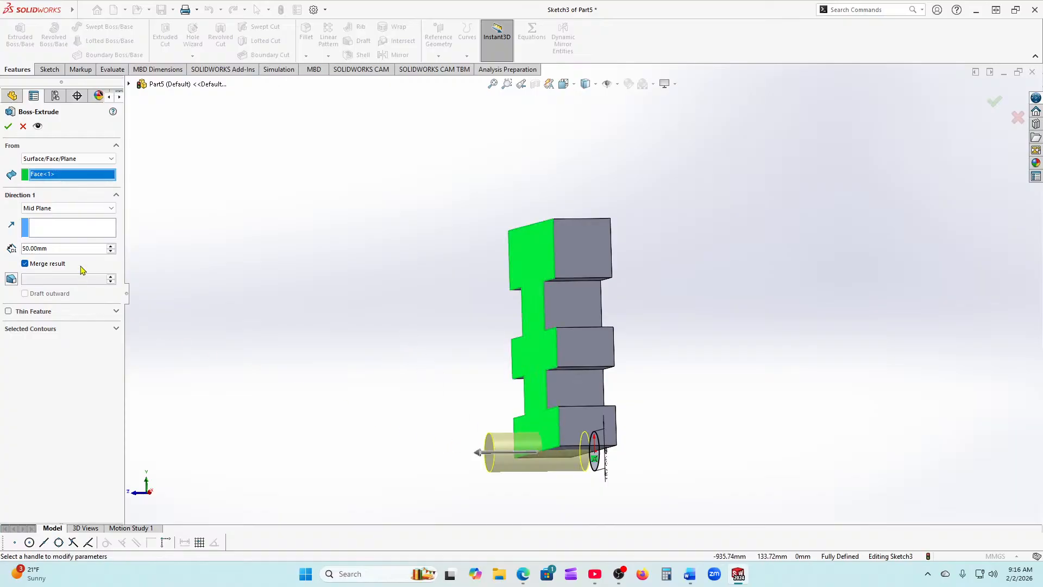
pyautogui.click(100, 210)
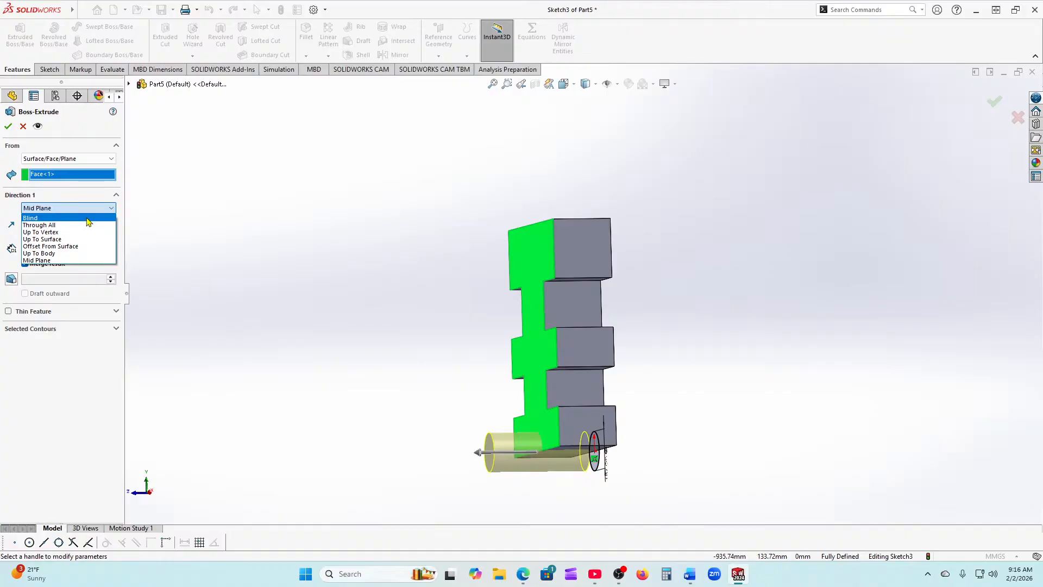
pyautogui.click(58, 219)
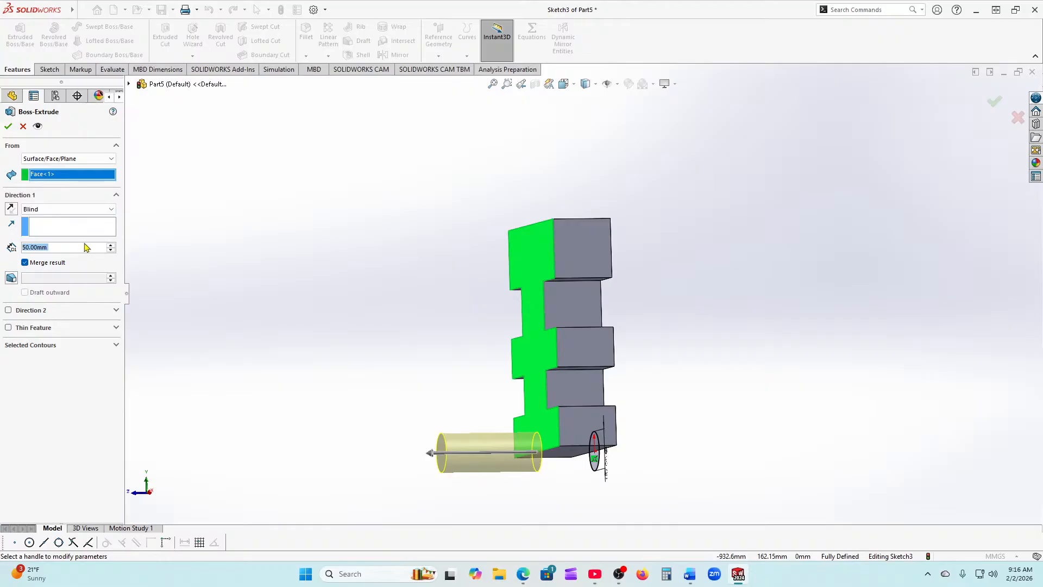
pyautogui.write('20')
pyautogui.press('Return')
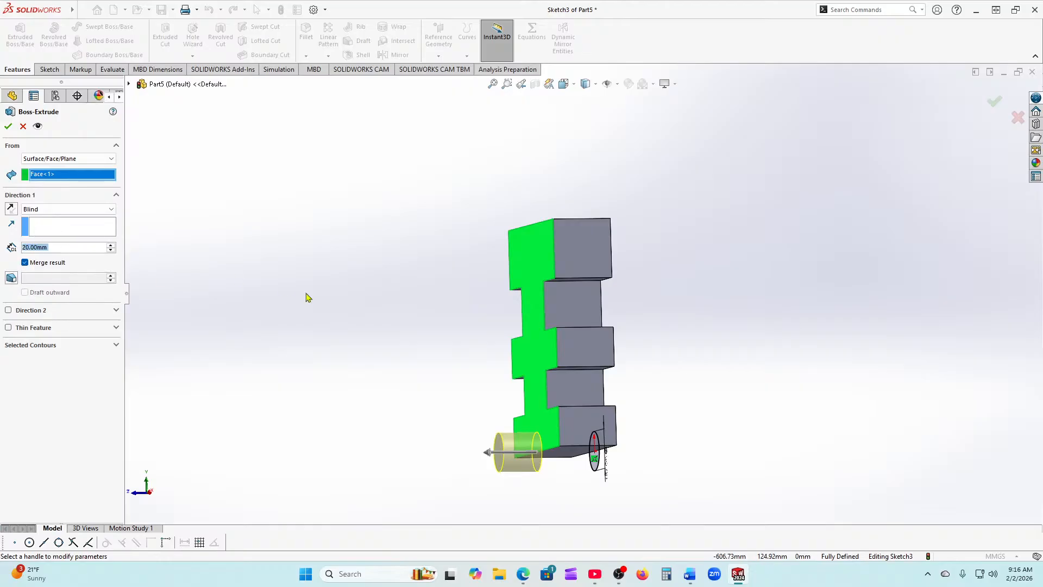
pyautogui.moveTo(300, 293); pyautogui.dragTo(277, 297, button='middle')
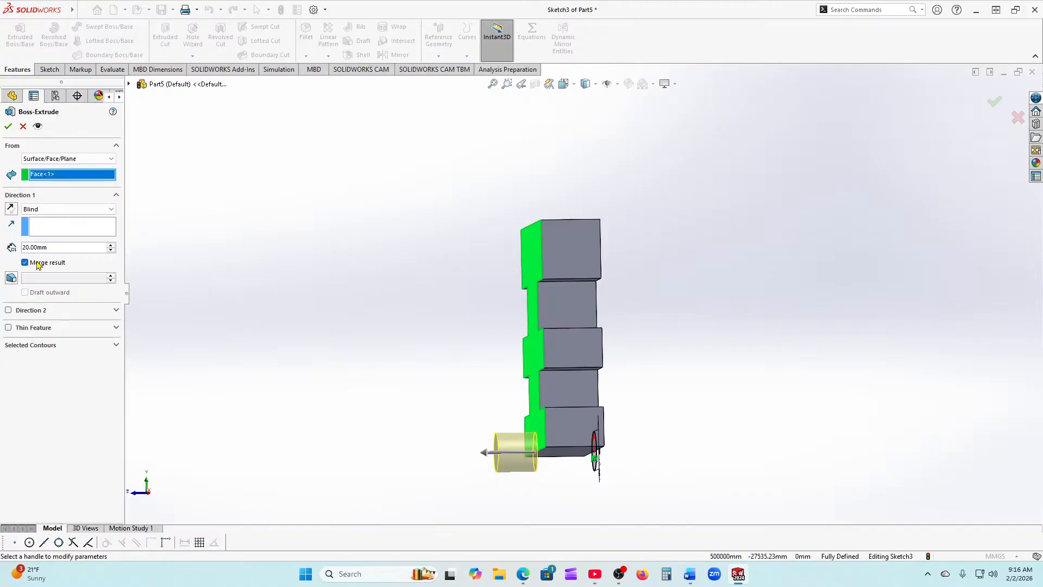
# Step: Accept the cylinder boss, inspect it, then delete Boss-Extrude2
pyautogui.click(8, 126)
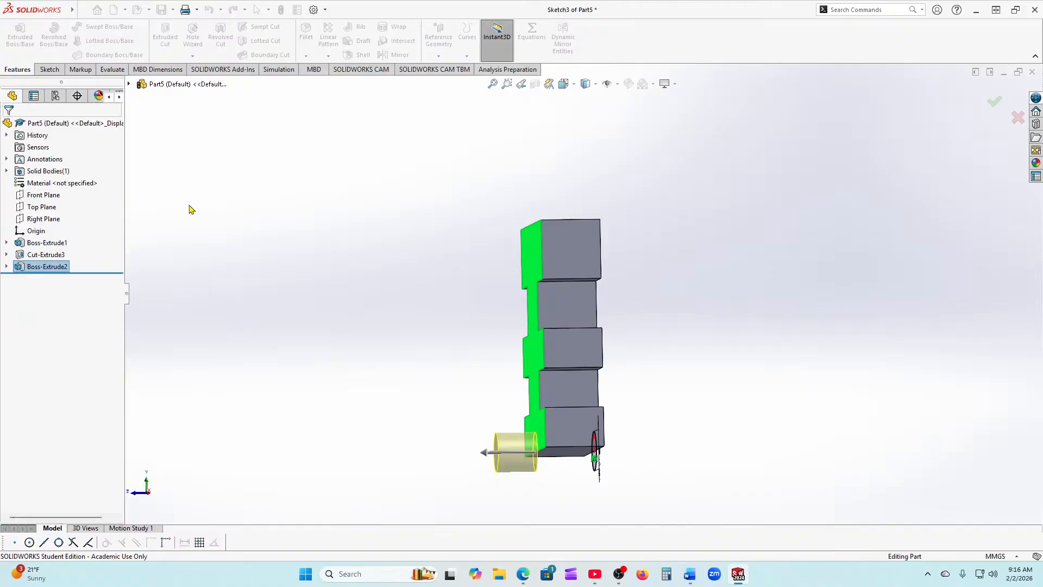
pyautogui.moveTo(274, 321); pyautogui.dragTo(384, 167, button='middle')
pyautogui.moveTo(764, 349); pyautogui.dragTo(715, 395, button='middle')
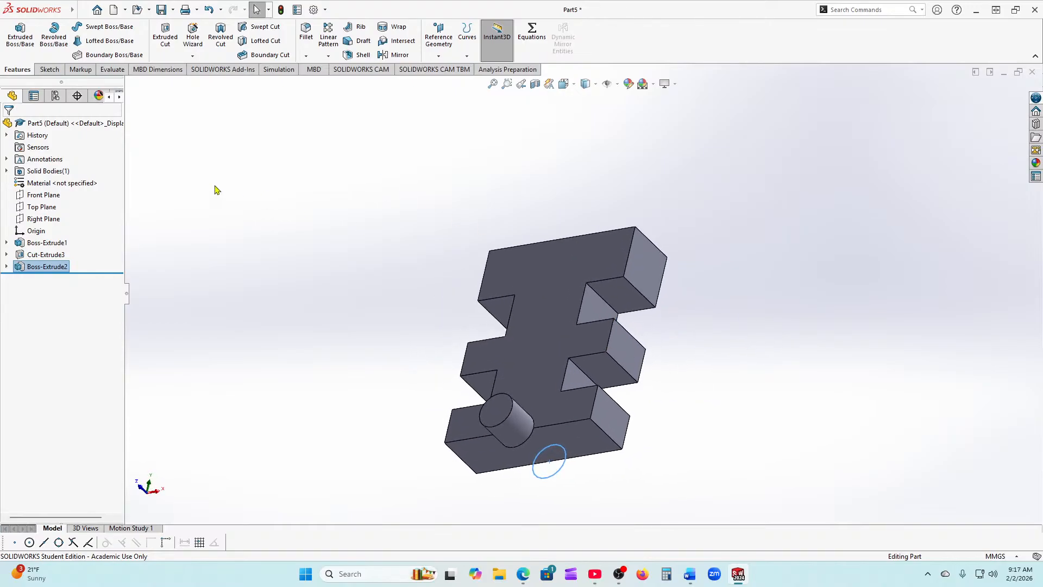
pyautogui.rightClick(22, 267)
pyautogui.click(38, 329)
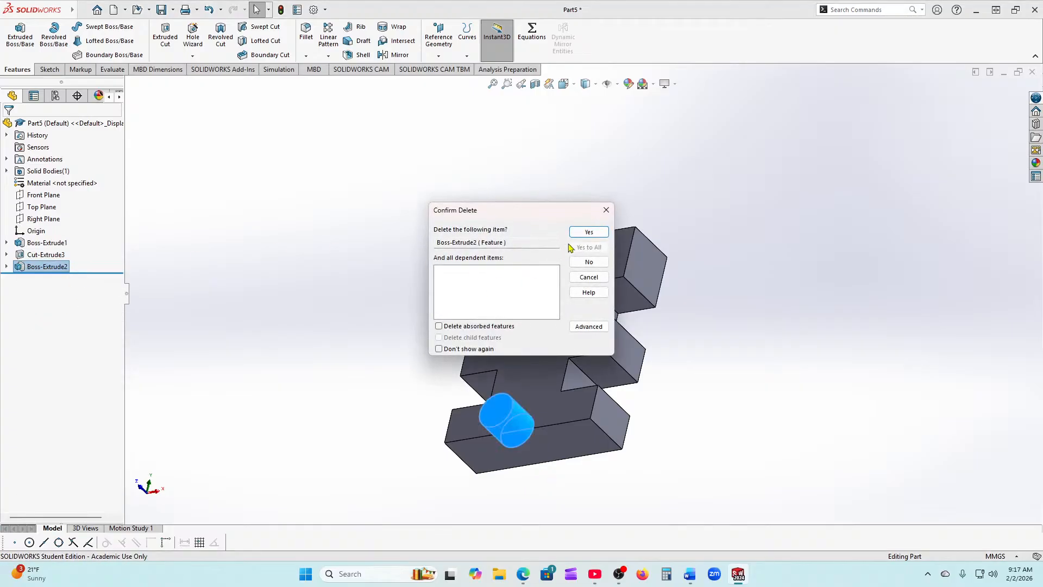
pyautogui.click(588, 232)
# Step: Delete Cut-Extrude3, Sketch3 and Sketch2 from the FeatureManager tree
pyautogui.click(26, 260)
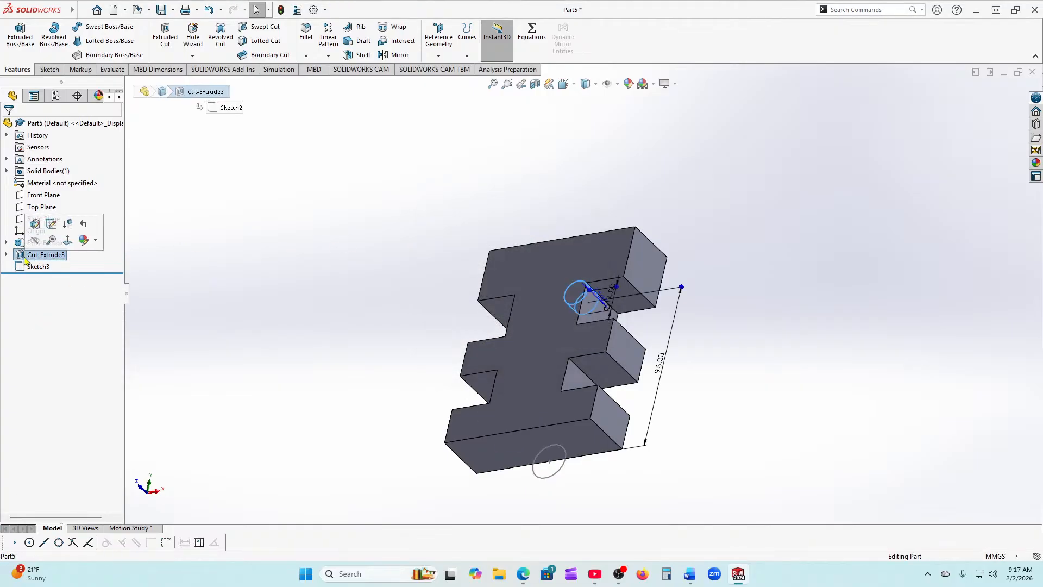
pyautogui.rightClick(26, 257)
pyautogui.click(55, 316)
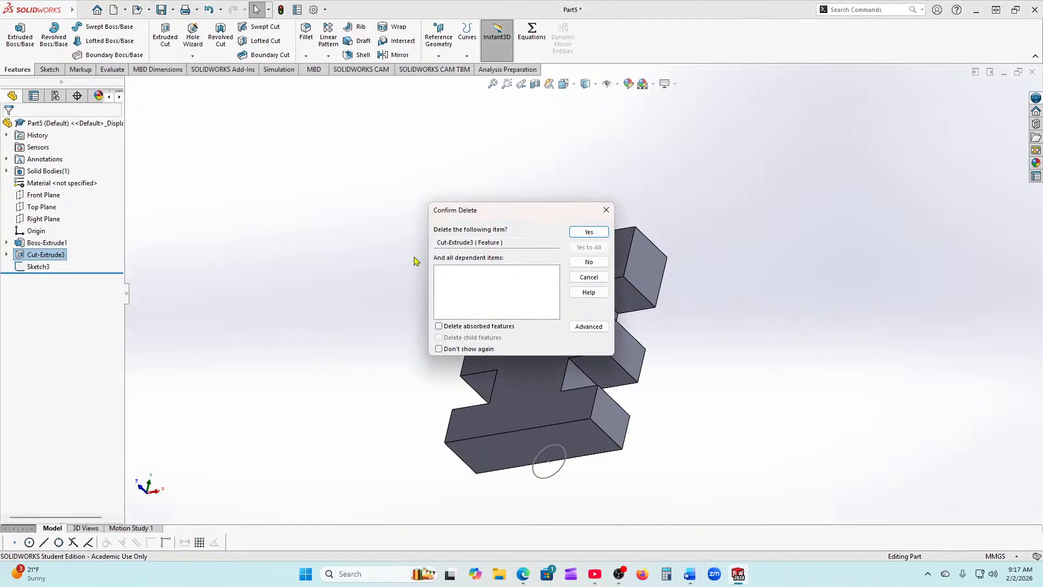
pyautogui.click(600, 238)
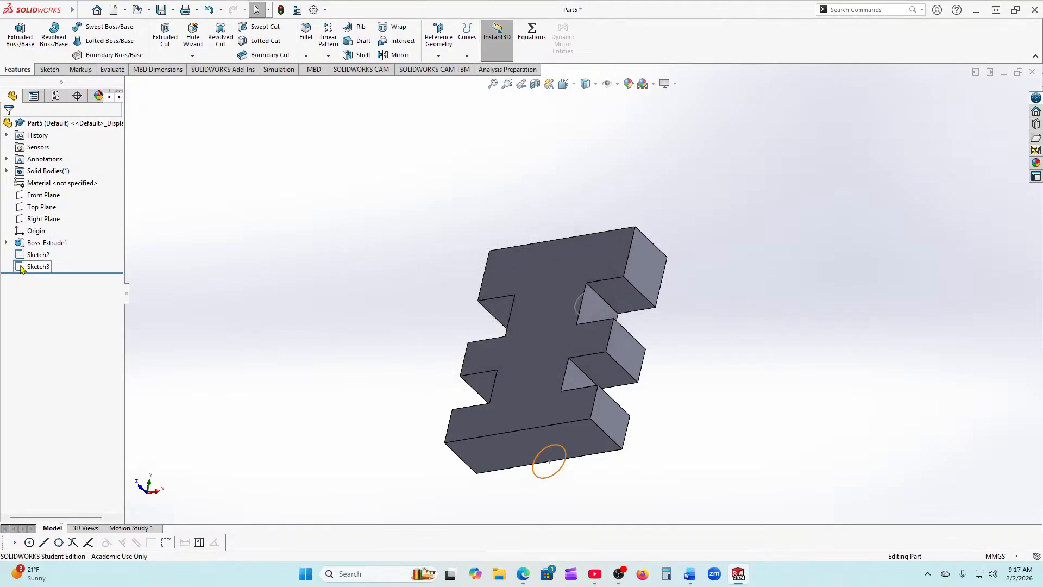
pyautogui.click(23, 266)
pyautogui.rightClick(22, 268)
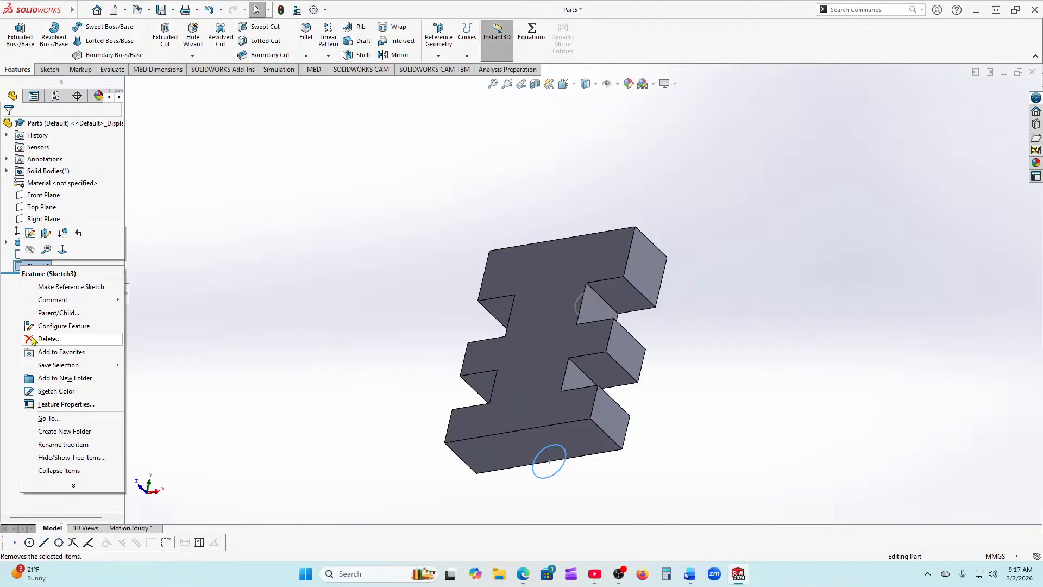
pyautogui.click(49, 338)
pyautogui.click(586, 234)
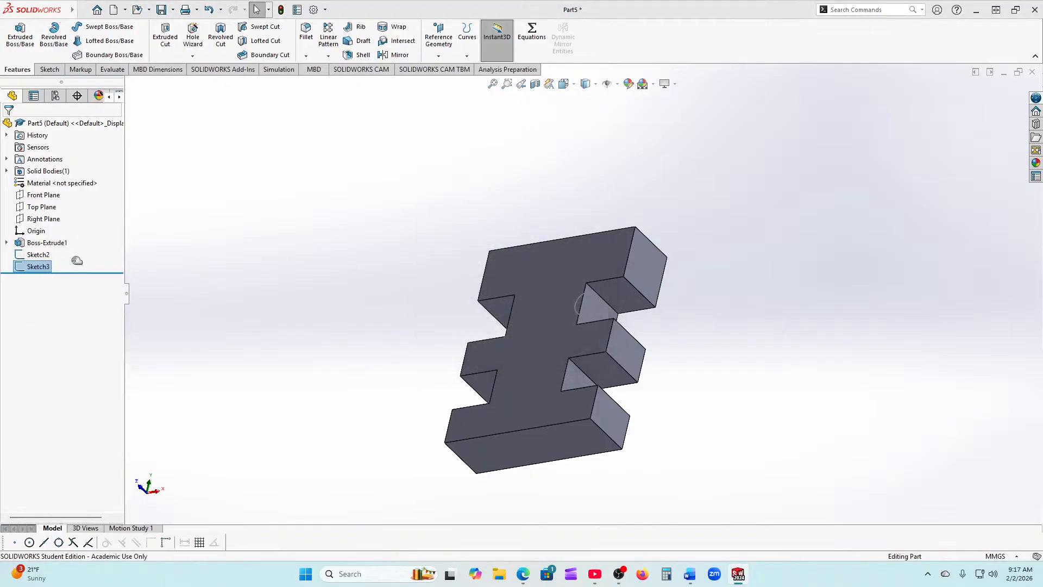
pyautogui.rightClick(24, 255)
pyautogui.click(55, 327)
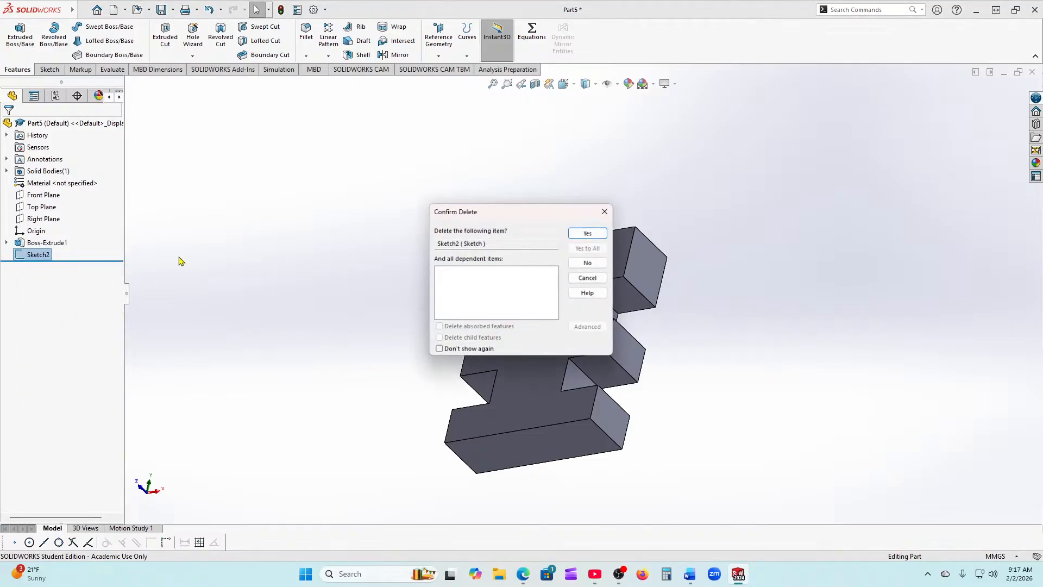
pyautogui.click(589, 234)
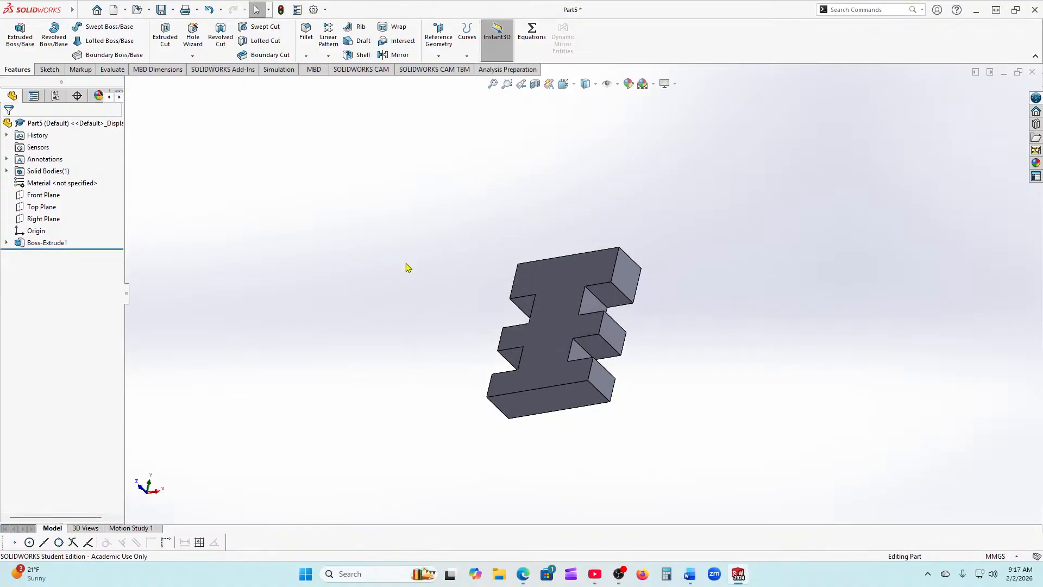
# Step: Select the plate's broad front face, view it Normal To, and open a sketch on it
pyautogui.moveTo(396, 291); pyautogui.dragTo(336, 362, button='middle')
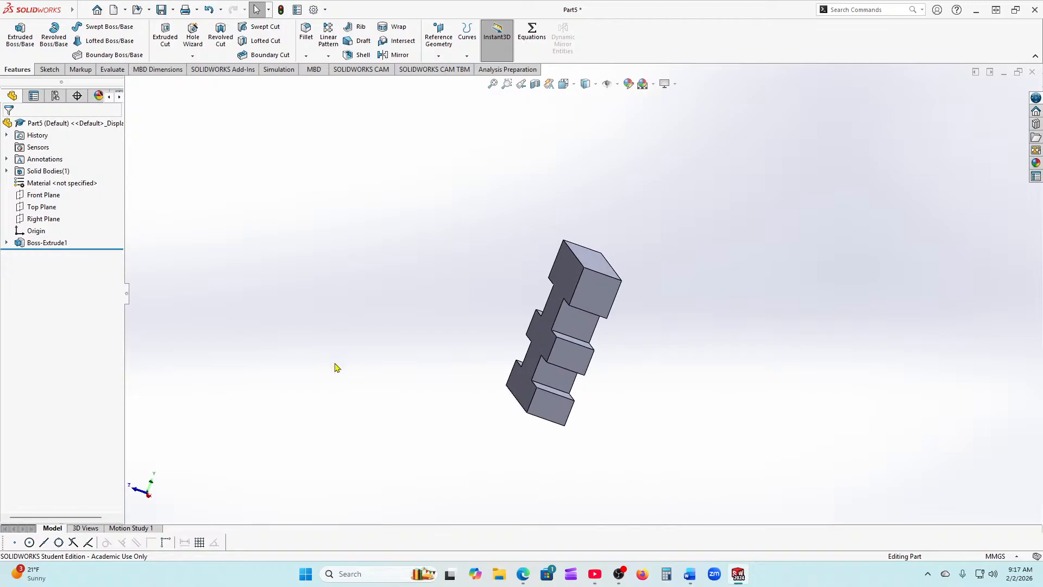
pyautogui.moveTo(328, 386); pyautogui.dragTo(361, 369, button='middle')
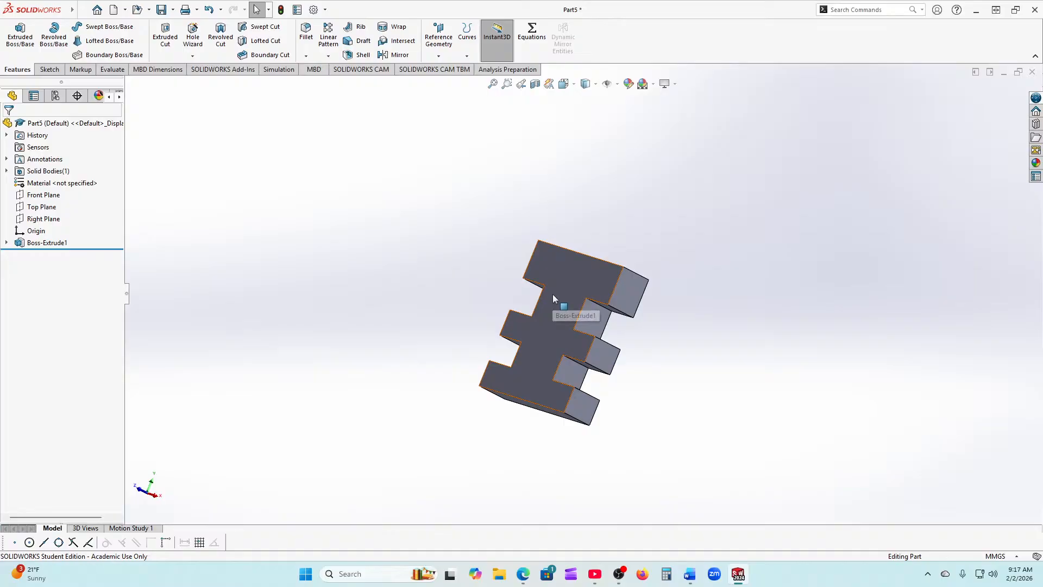
pyautogui.click(552, 273)
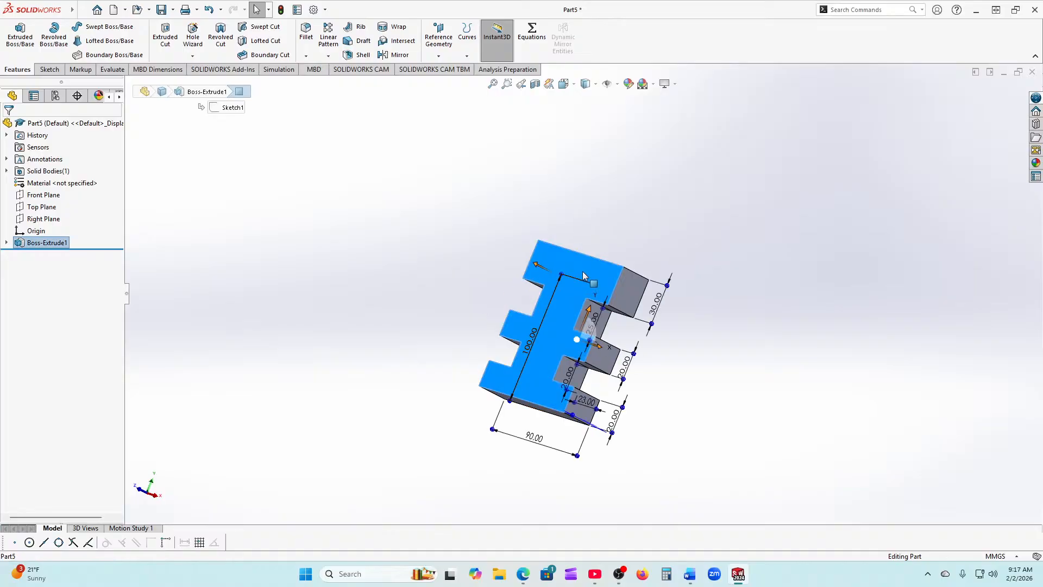
pyautogui.click(627, 240)
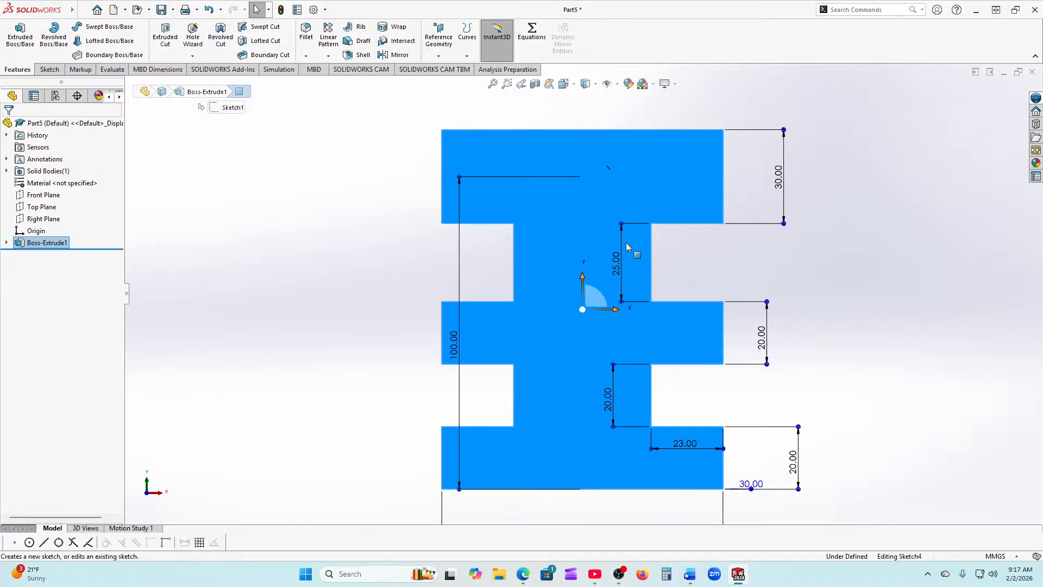
# Step: Draw a circle above the origin and dimension its diameter to 20 mm
pyautogui.click(102, 10)
pyautogui.click(90, 27)
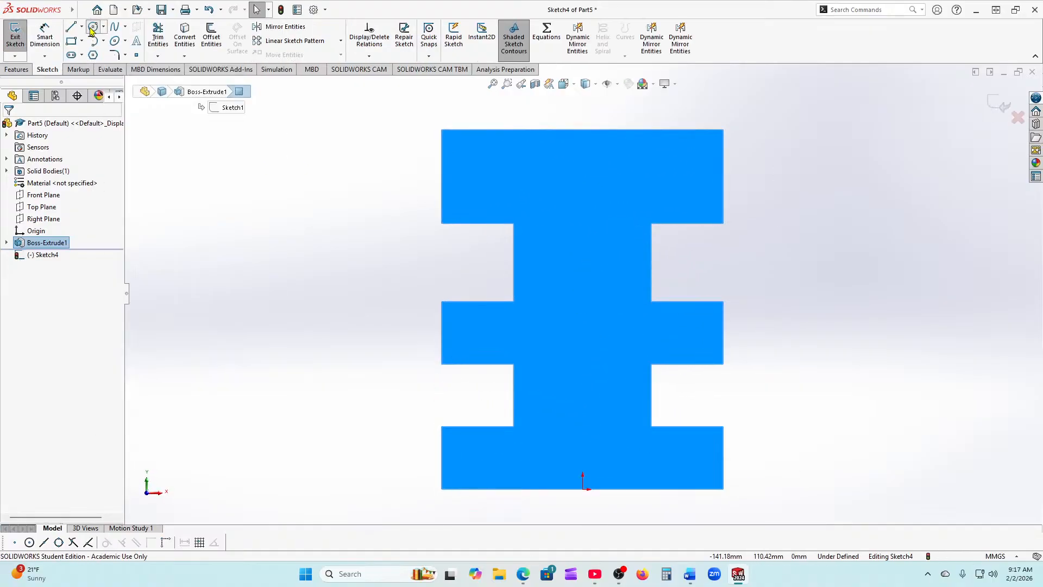
pyautogui.click(583, 199)
pyautogui.click(609, 198)
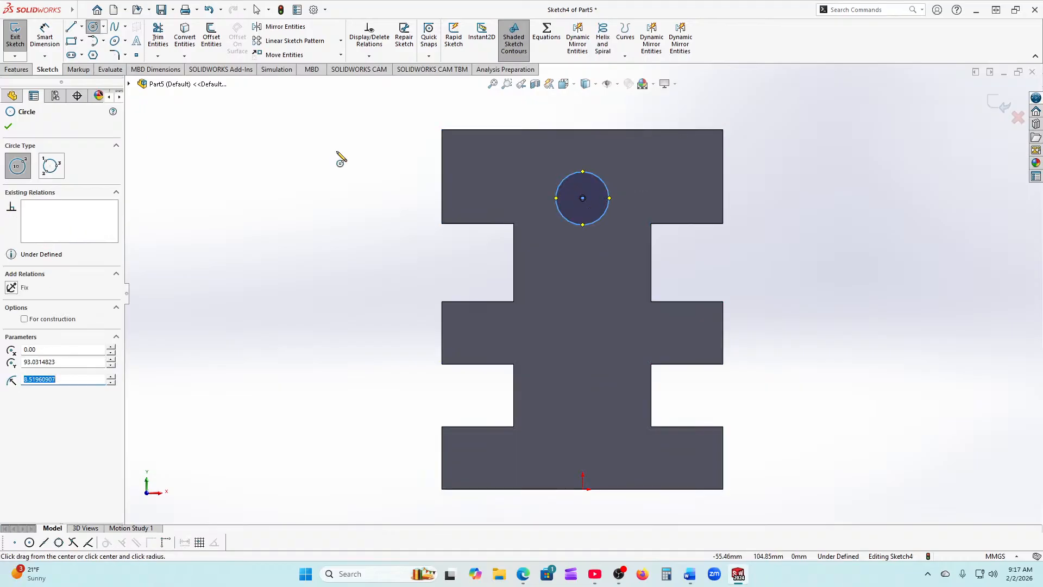
pyautogui.click(8, 126)
pyautogui.click(45, 34)
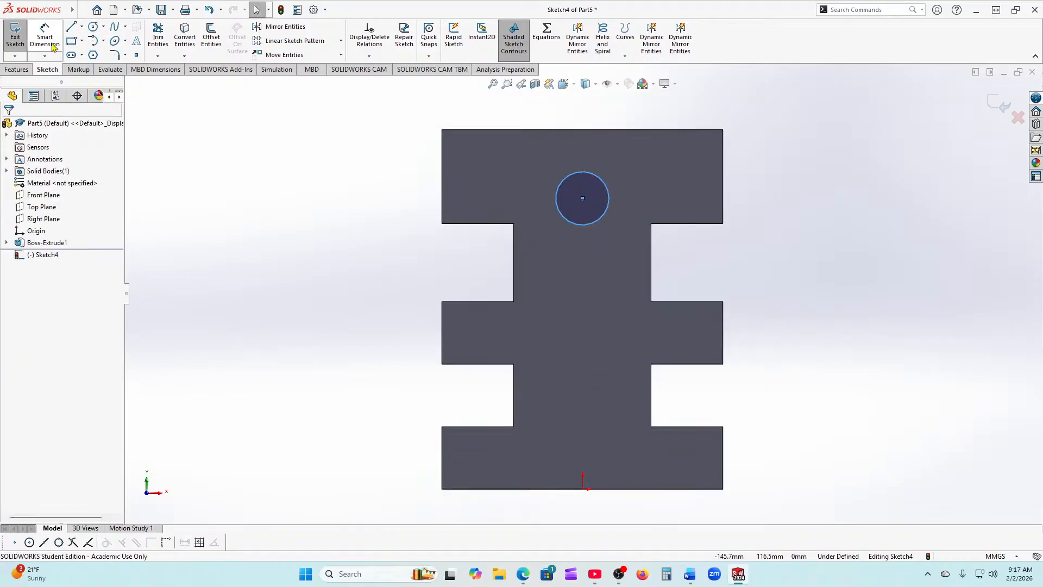
pyautogui.click(595, 224)
pyautogui.click(644, 195)
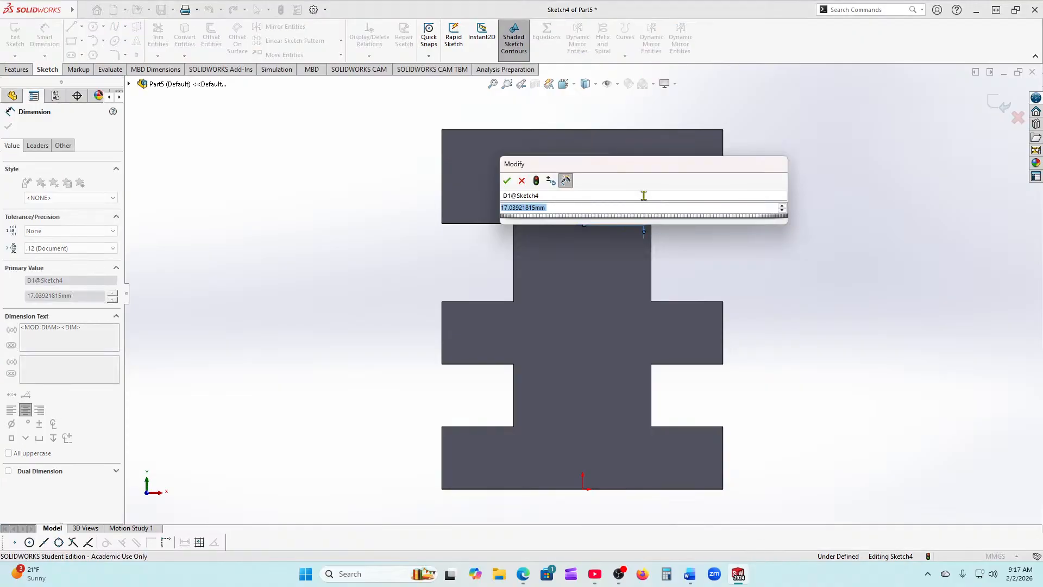
pyautogui.write('20')
pyautogui.press('Return')
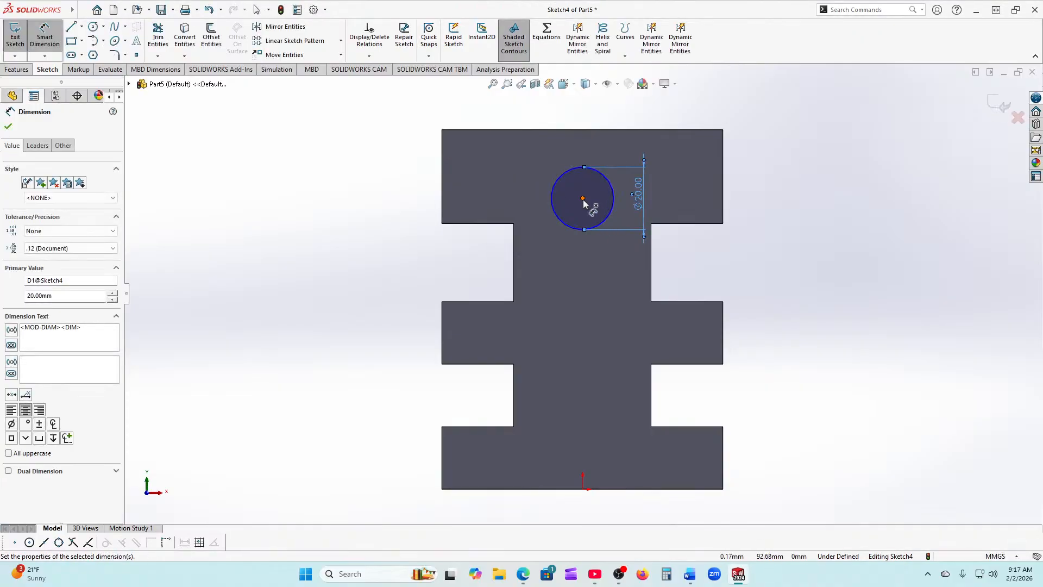
# Step: Dimension the circle centre 95 mm vertically from the origin
pyautogui.click(583, 199)
pyautogui.click(583, 490)
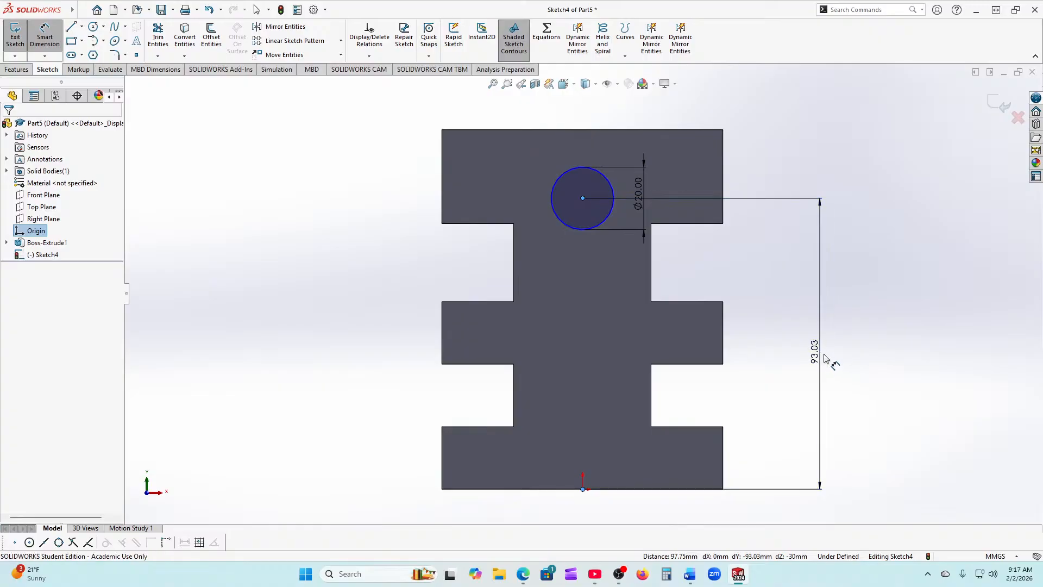
pyautogui.click(822, 358)
pyautogui.write('95')
pyautogui.press('Return')
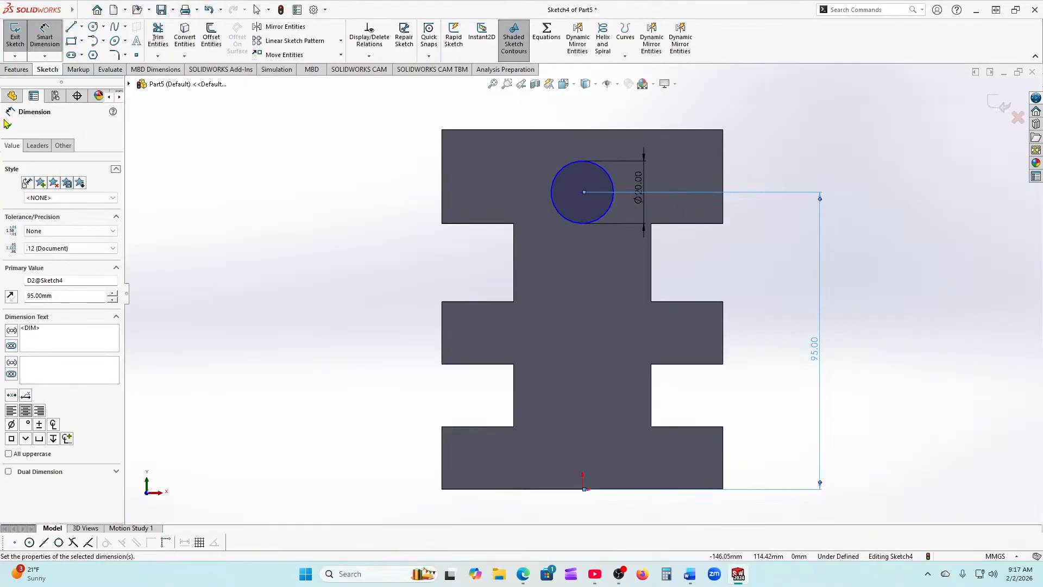
pyautogui.press('Escape')
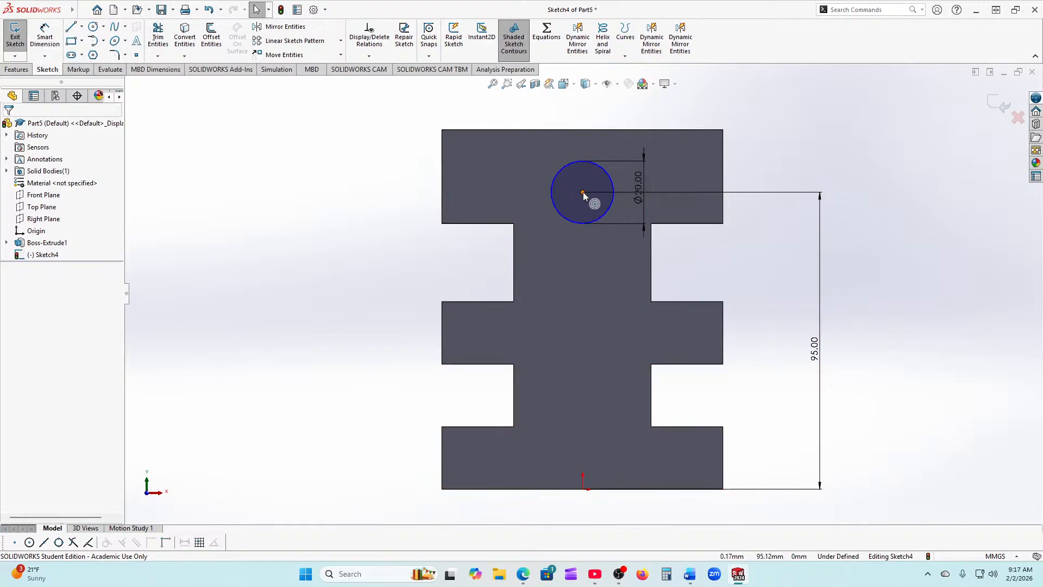
# Step: Add a Vertical relation between the circle centre and origin, then start Extruded Boss/Base
pyautogui.click(582, 191)
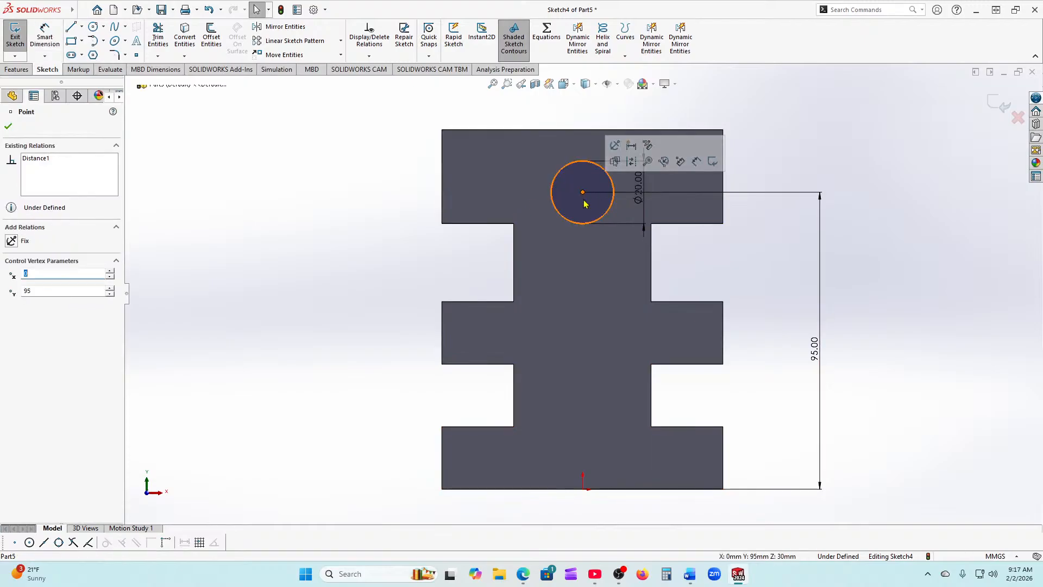
pyautogui.keyDown('ctrl'); pyautogui.click(583, 490); pyautogui.keyUp('ctrl')
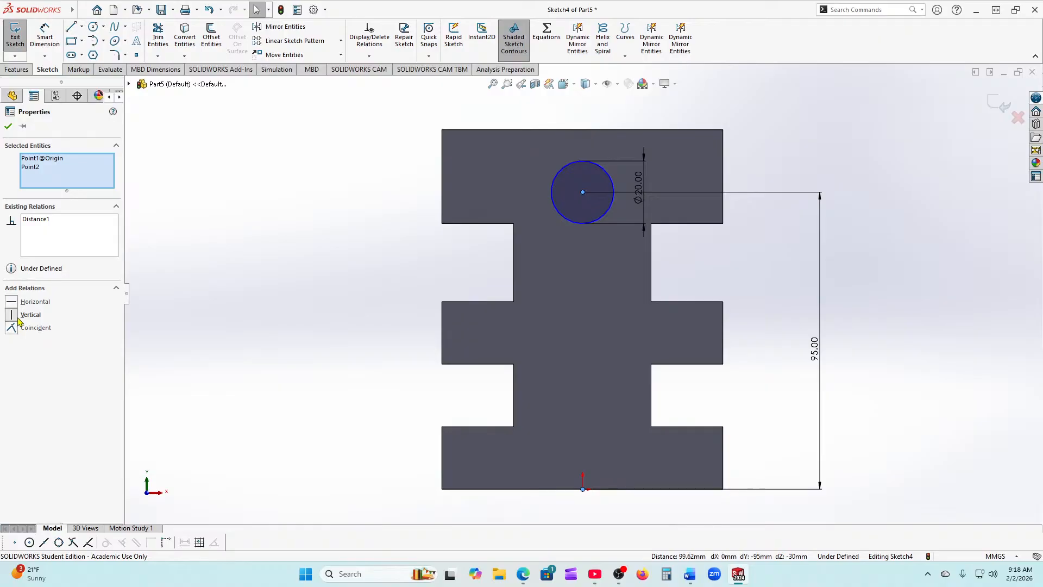
pyautogui.click(18, 317)
pyautogui.click(139, 148)
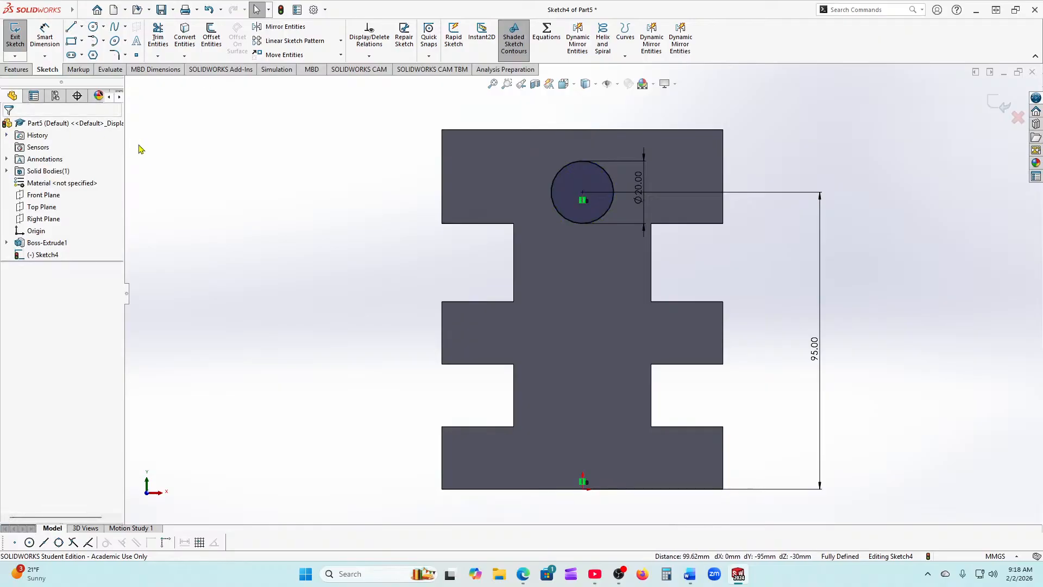
pyautogui.click(16, 69)
pyautogui.click(20, 37)
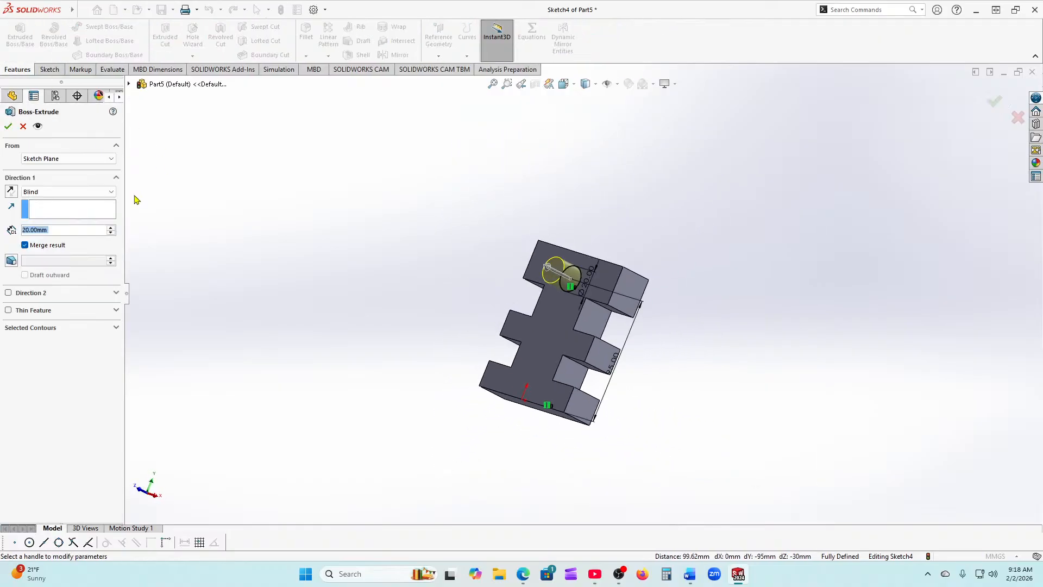
# Step: Accept the 20 mm Boss-Extrude3 and orbit to inspect the cylinder from several angles
pyautogui.moveTo(426, 267); pyautogui.dragTo(408, 313, button='middle')
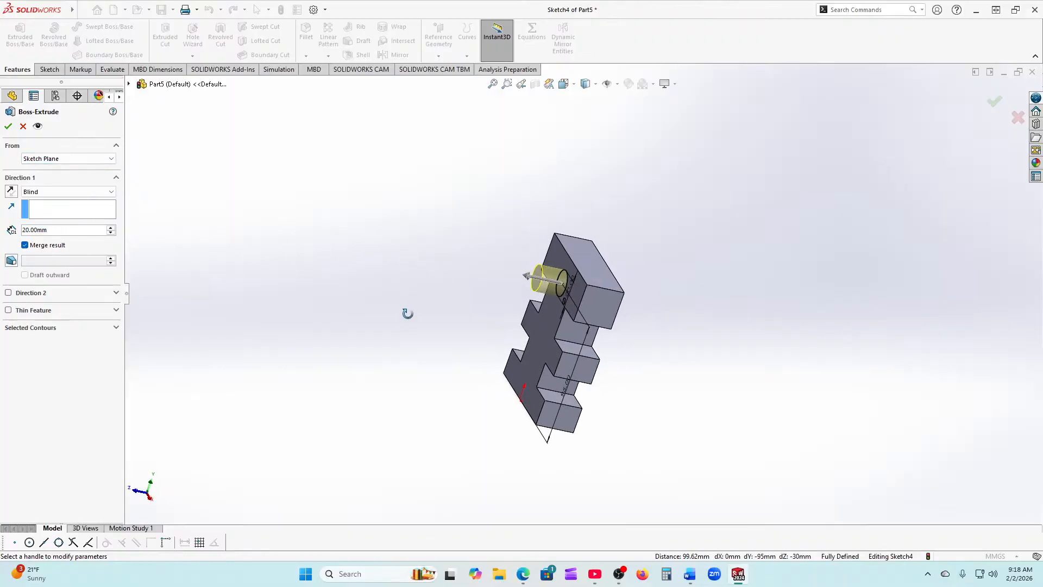
pyautogui.click(9, 128)
pyautogui.moveTo(236, 249); pyautogui.dragTo(329, 244, button='middle')
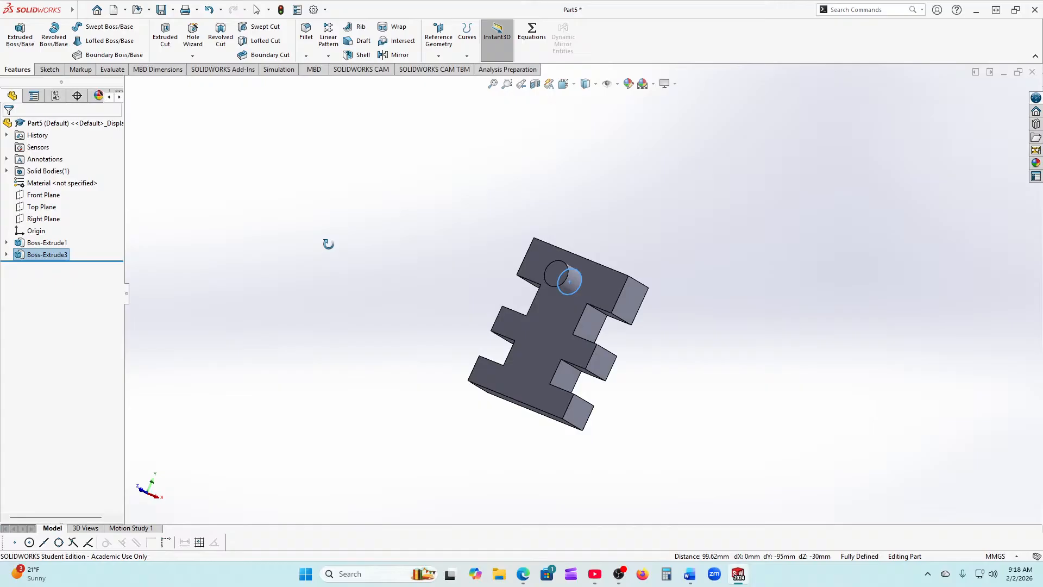
pyautogui.moveTo(328, 244); pyautogui.dragTo(367, 249, button='middle')
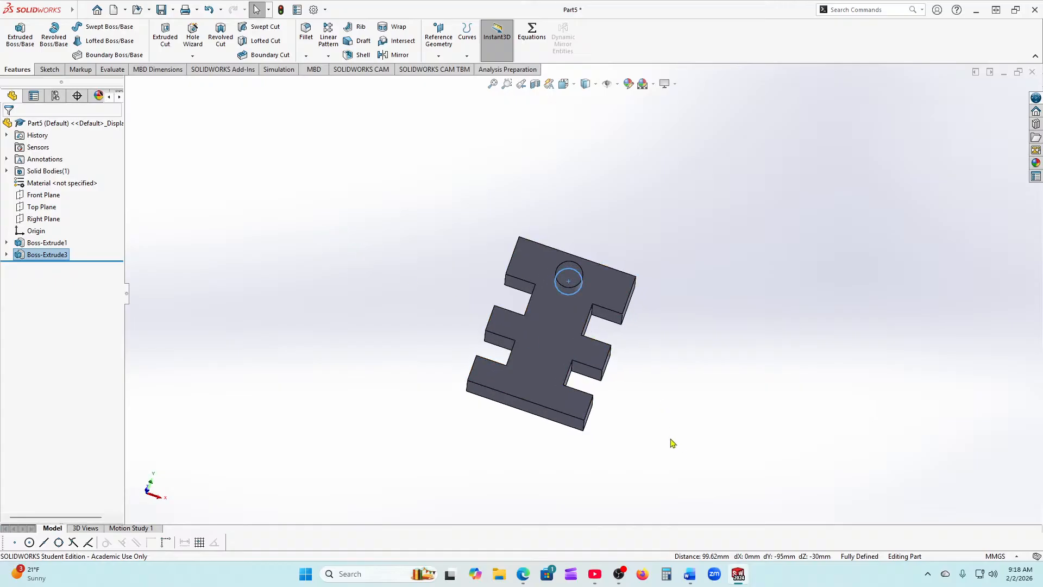
pyautogui.moveTo(672, 443); pyautogui.dragTo(603, 438, button='middle')
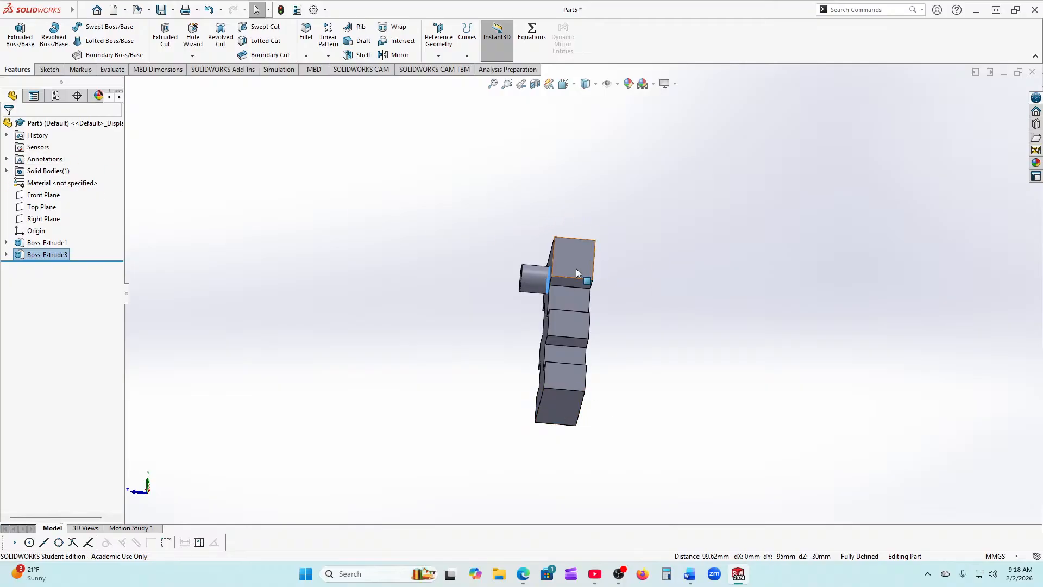
pyautogui.moveTo(576, 268); pyautogui.dragTo(704, 326, button='middle')
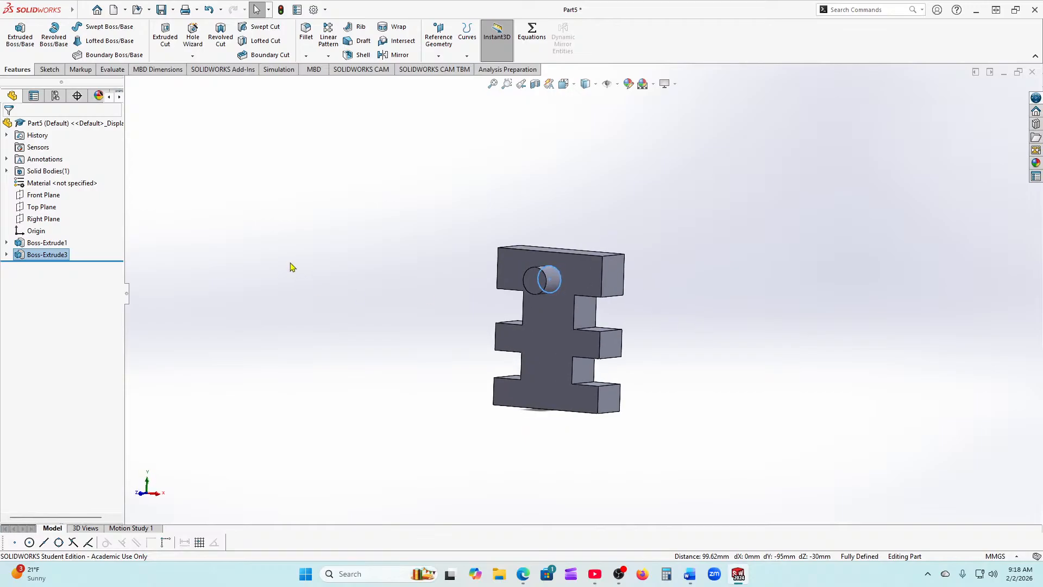
# Step: Reopen Sketch1 to review its dimensions, then exit the sketch
pyautogui.click(7, 243)
pyautogui.click(49, 254)
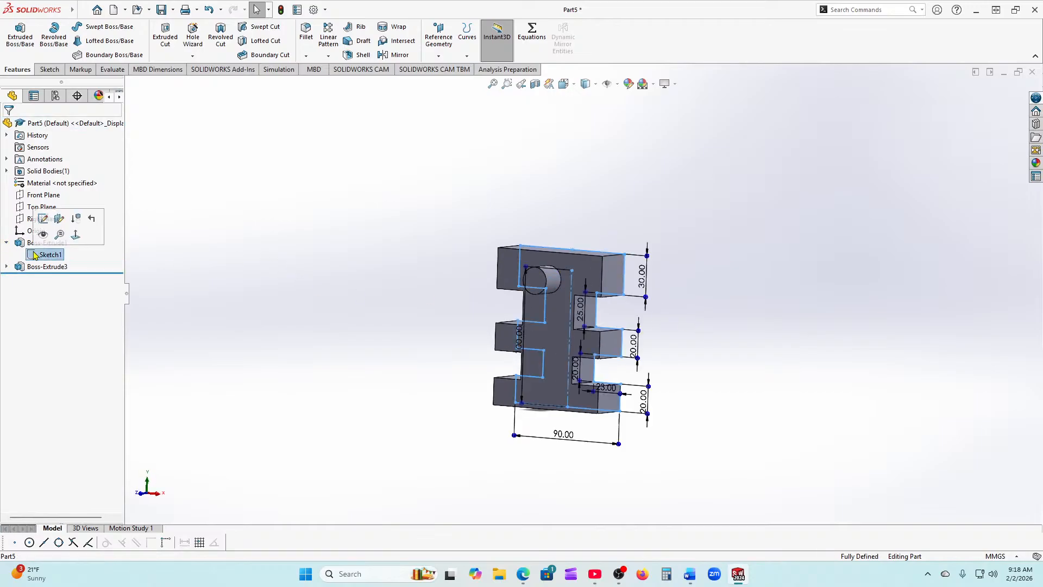
pyautogui.click(45, 218)
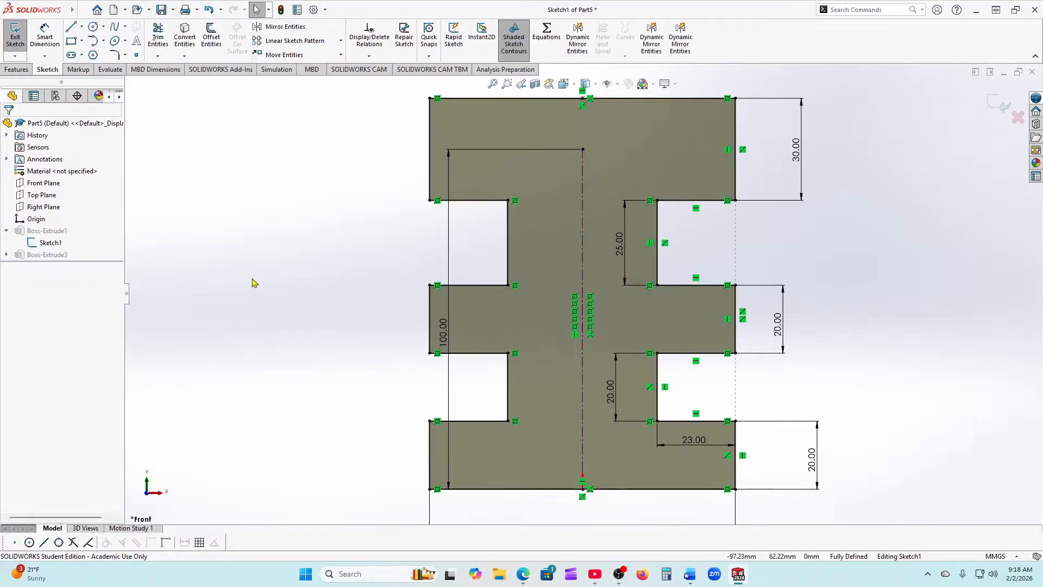
pyautogui.press('z')
pyautogui.press('z')
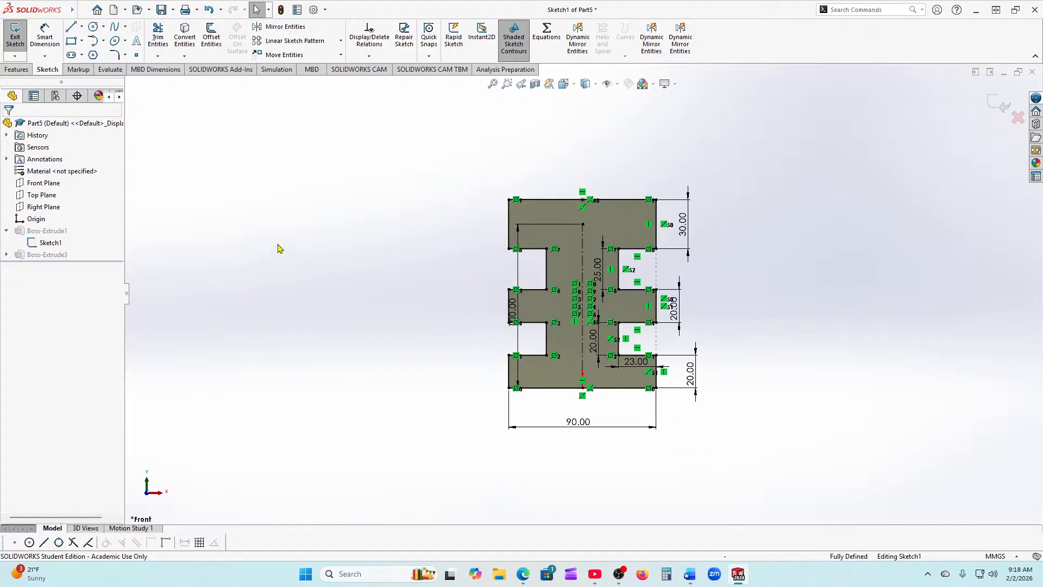
pyautogui.click(1003, 114)
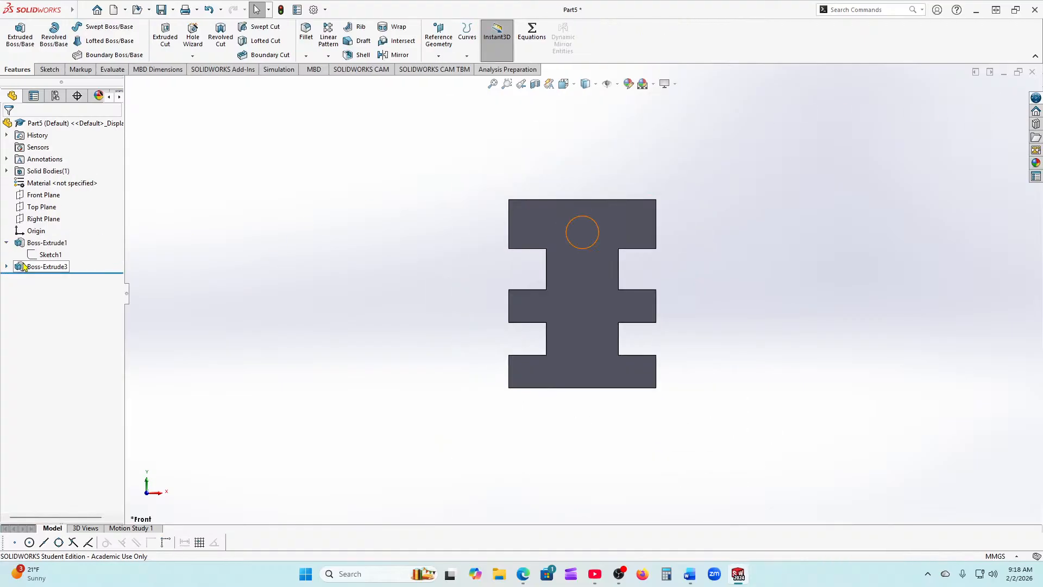
# Step: Delete Boss-Extrude3 and the circle Sketch4
pyautogui.rightClick(39, 266)
pyautogui.click(50, 323)
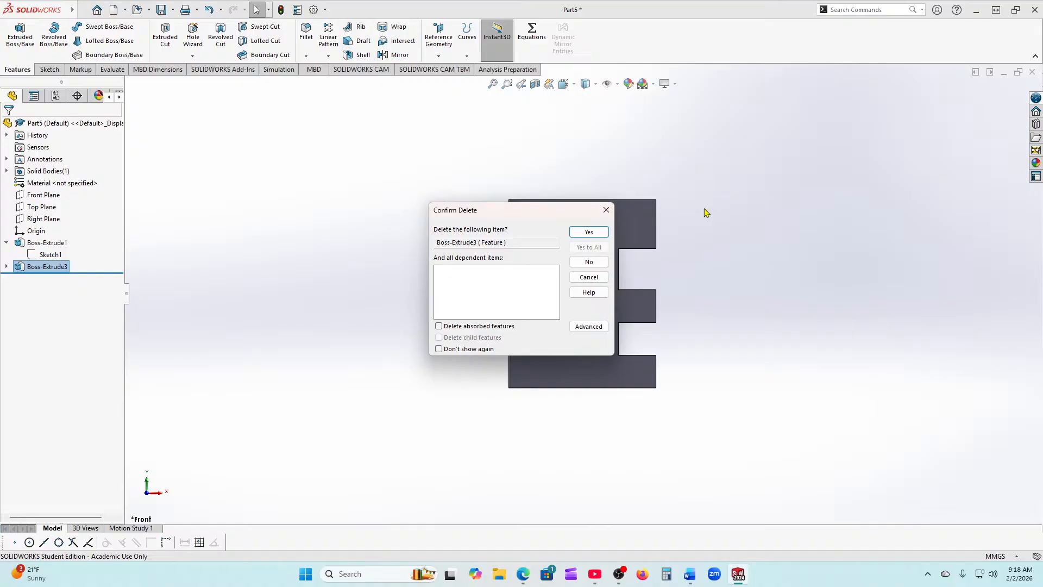
pyautogui.click(591, 233)
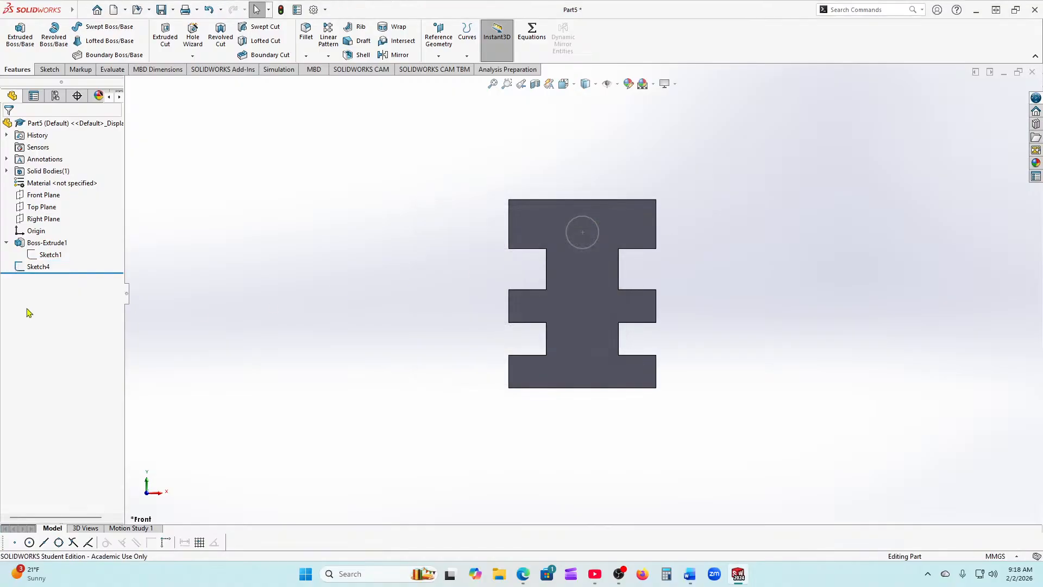
pyautogui.rightClick(29, 273)
pyautogui.rightClick(19, 268)
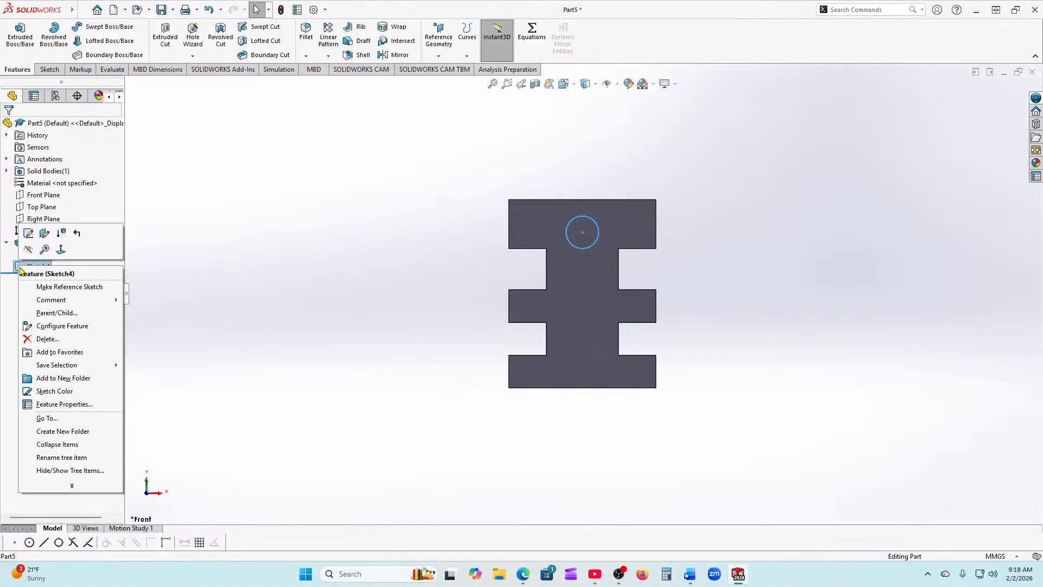
pyautogui.click(36, 344)
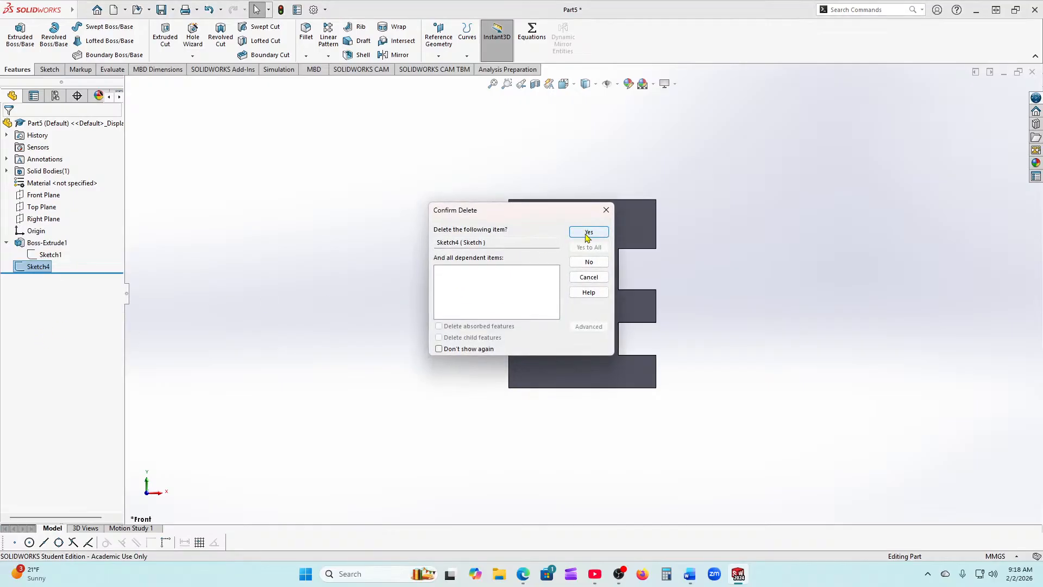
pyautogui.click(588, 233)
# Step: Delete the Boss-Extrude1 plate extrusion and reopen Sketch1 for editing
pyautogui.click(26, 246)
pyautogui.rightClick(26, 247)
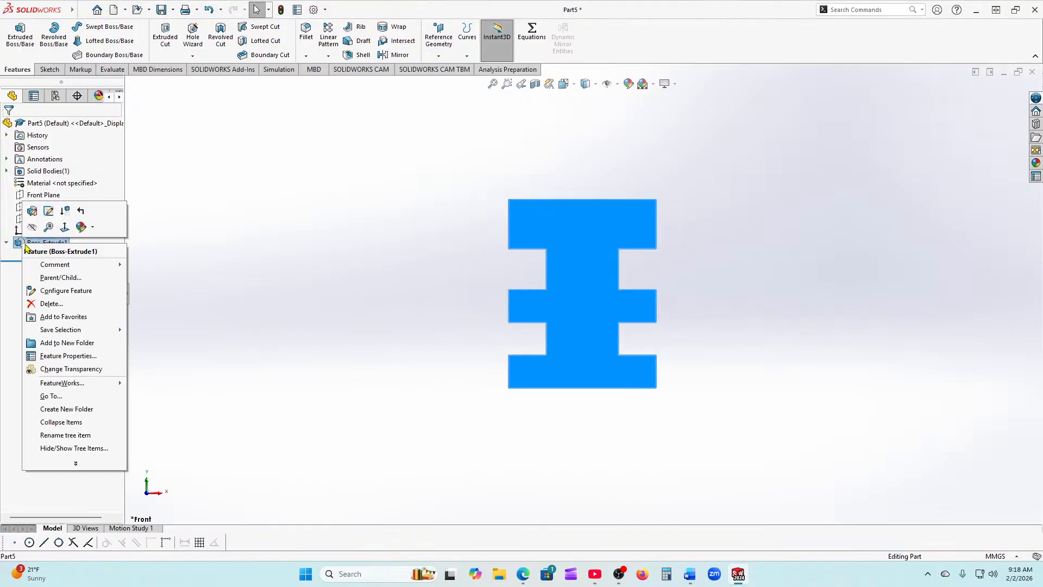
pyautogui.click(54, 303)
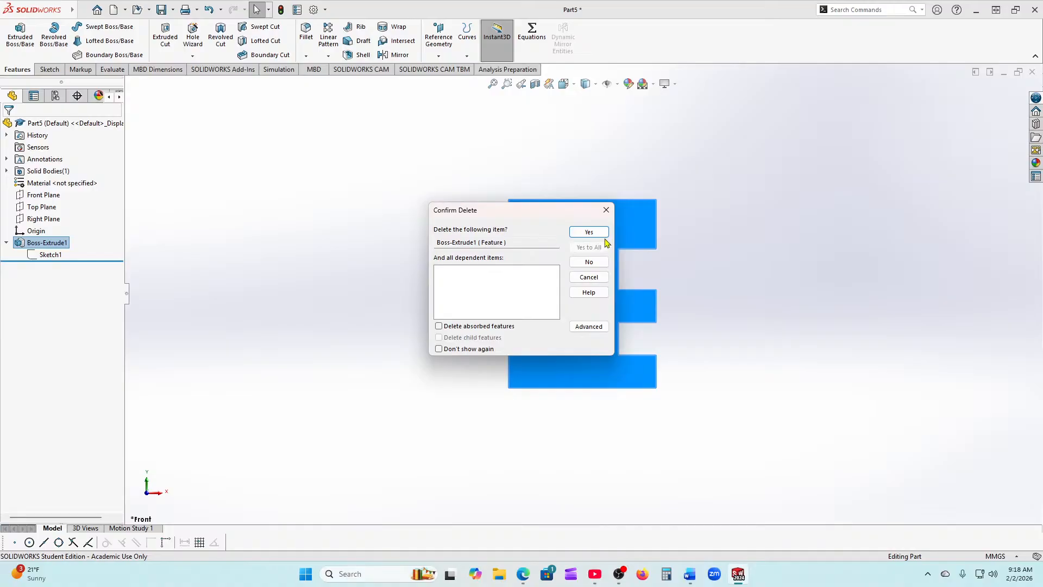
pyautogui.click(601, 234)
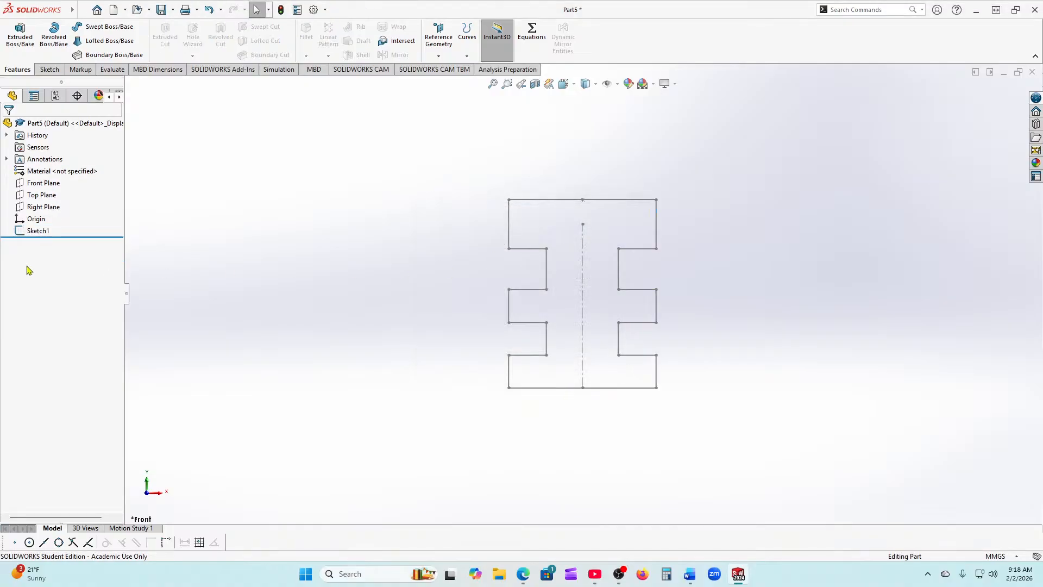
pyautogui.click(38, 231)
pyautogui.click(40, 199)
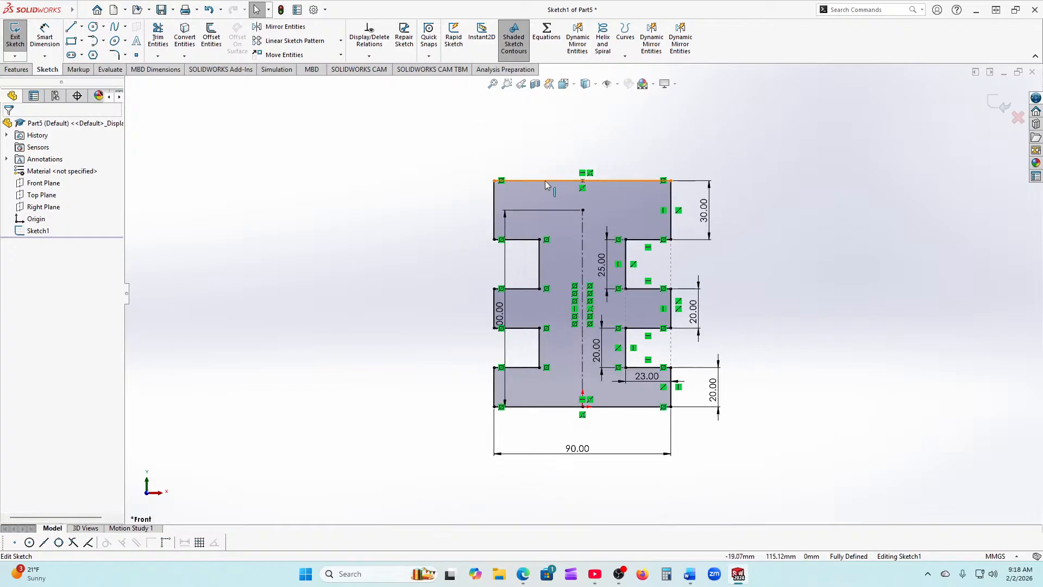
# Step: Delete the top edge, the right 30 mm line and the 25 mm vertical line, confirming the warnings
pyautogui.click(547, 180)
pyautogui.press('Delete')
pyautogui.click(672, 227)
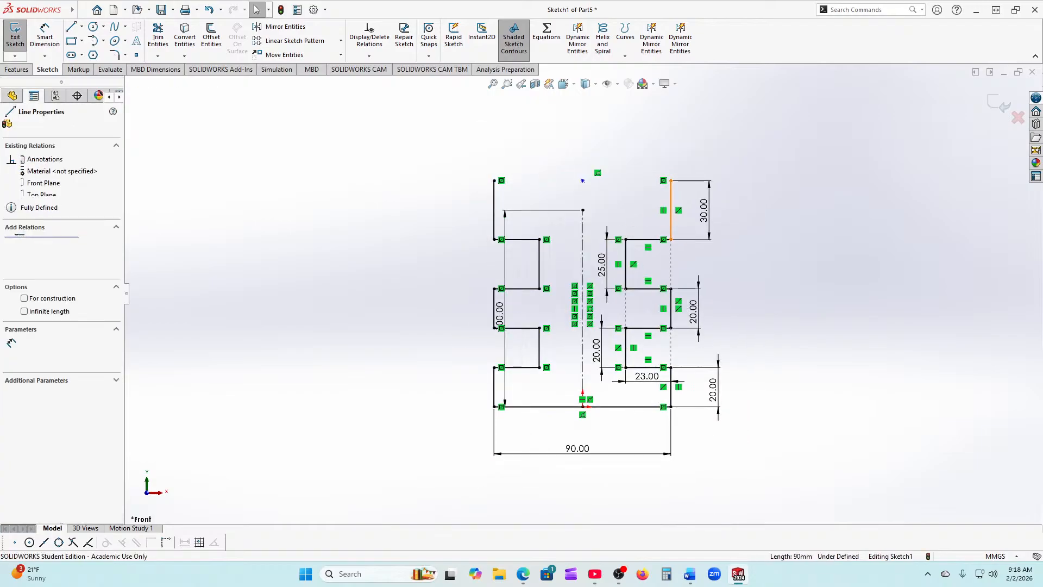
pyautogui.press('Delete')
pyautogui.click(462, 286)
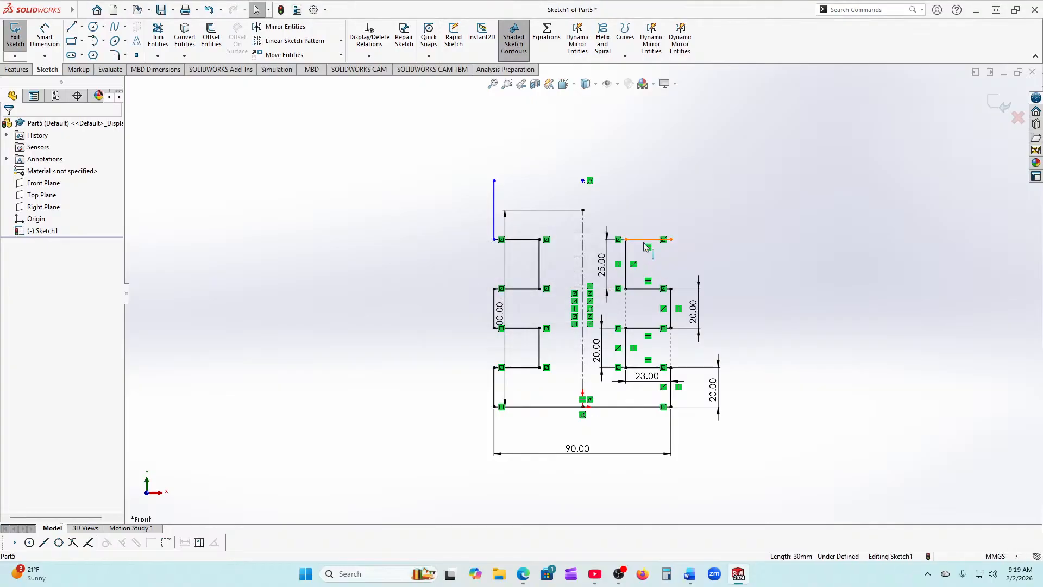
pyautogui.click(627, 264)
pyautogui.click(627, 265)
pyautogui.press('Delete')
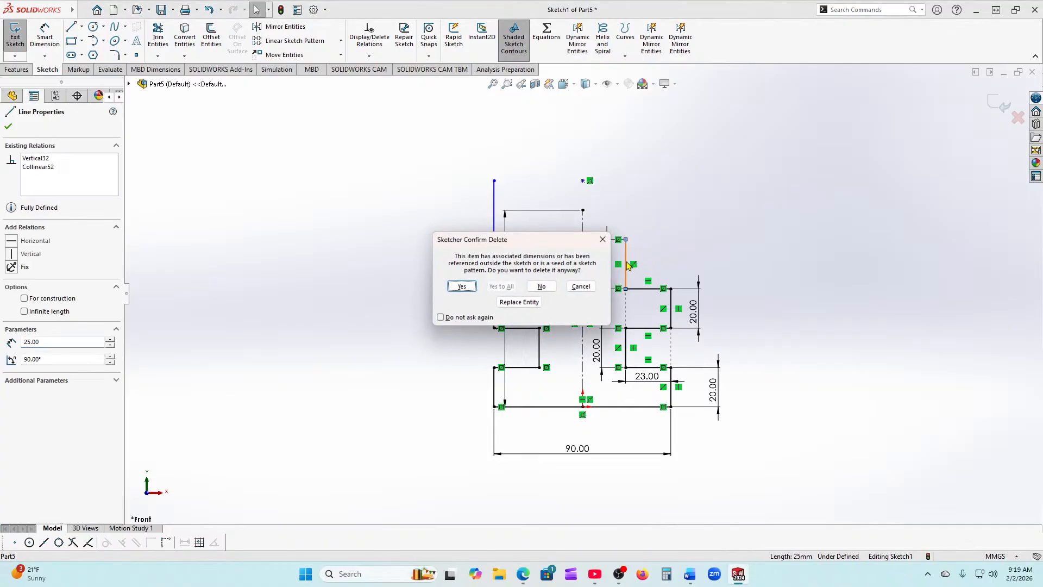
pyautogui.click(462, 285)
# Step: Power-trim away the remaining stepped outline segments
pyautogui.click(158, 38)
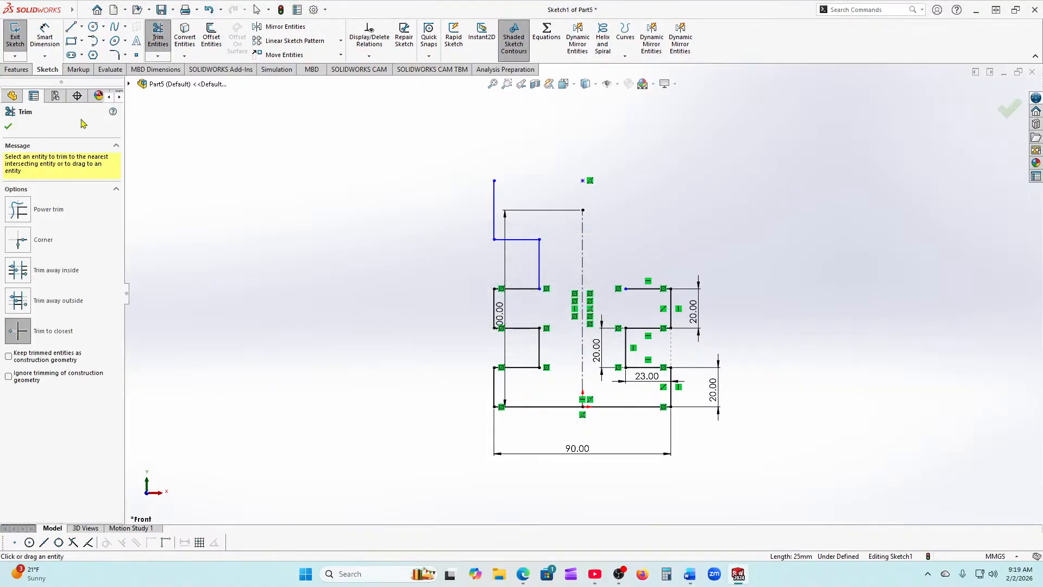
pyautogui.click(18, 212)
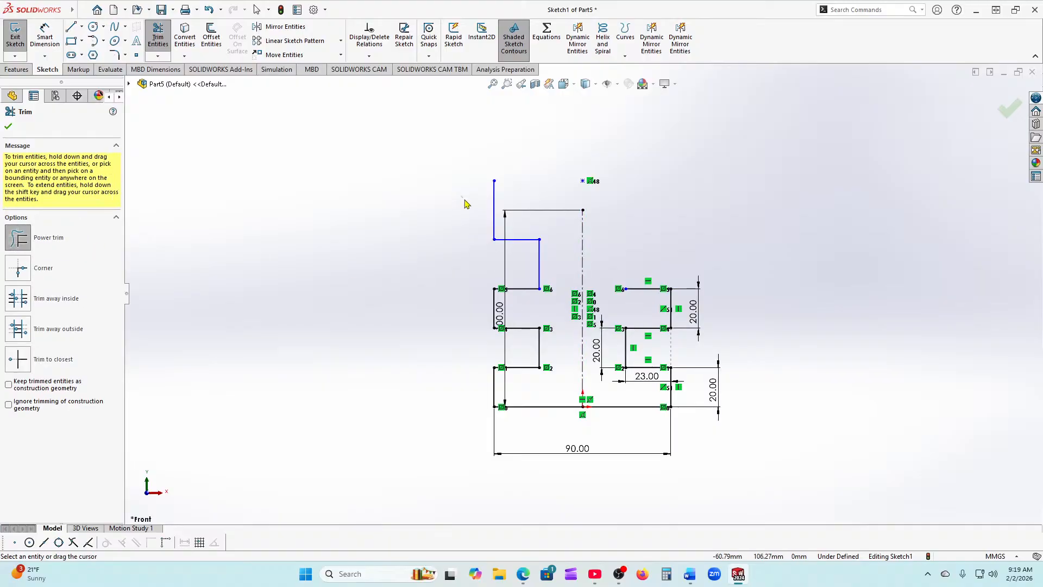
pyautogui.moveTo(463, 199)
pyautogui.mouseDown()
pyautogui.moveTo(529, 234)
pyautogui.moveTo(539, 285)
pyautogui.moveTo(486, 325)
pyautogui.moveTo(545, 340)
pyautogui.moveTo(519, 380)
pyautogui.moveTo(491, 388)
pyautogui.moveTo(528, 419)
pyautogui.moveTo(672, 445)
pyautogui.moveTo(667, 365)
pyautogui.moveTo(641, 365)
pyautogui.moveTo(624, 334)
pyautogui.moveTo(658, 314)
pyautogui.moveTo(666, 288)
pyautogui.mouseUp()
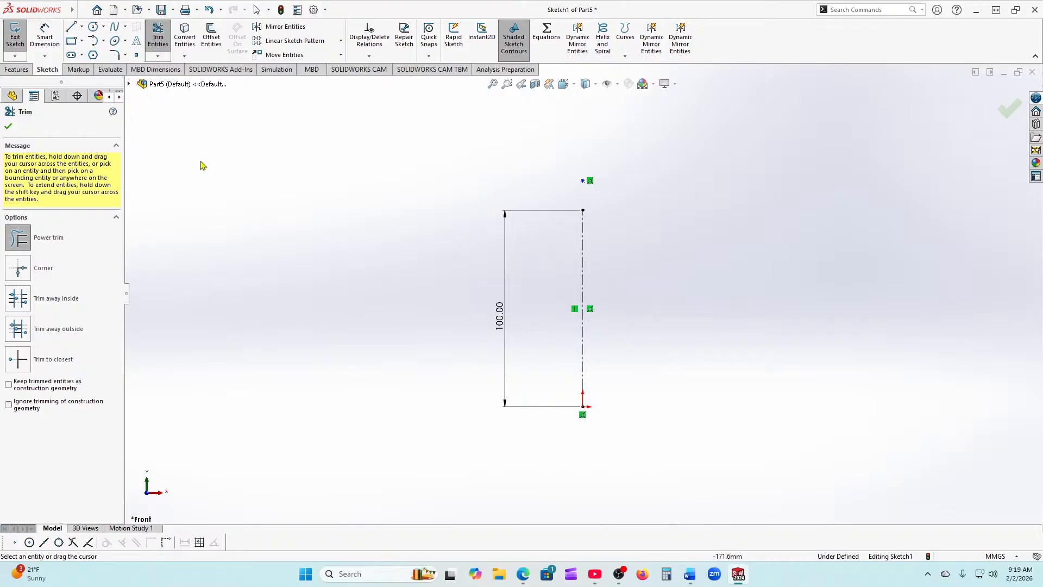
pyautogui.click(8, 126)
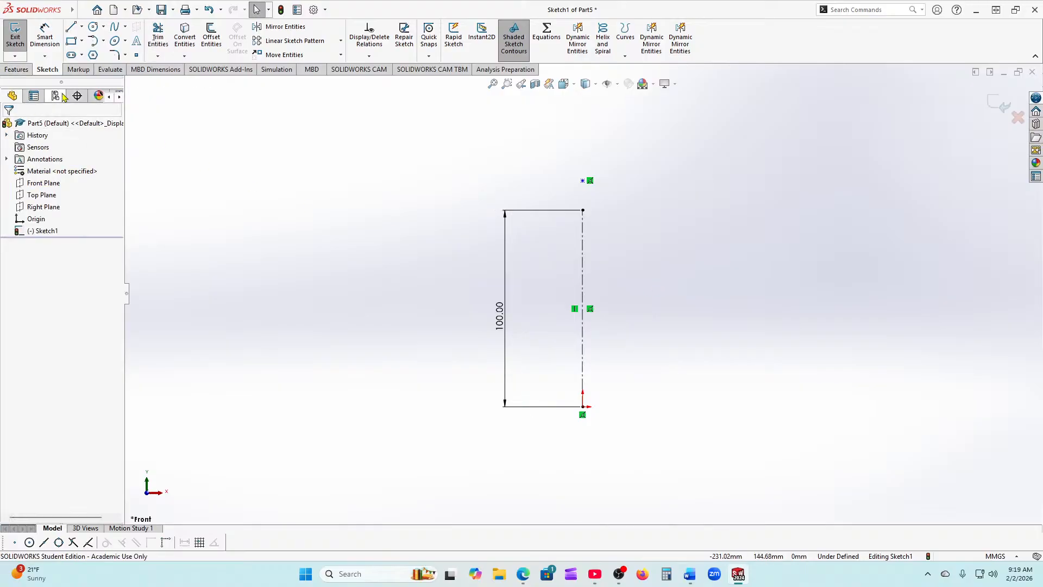
# Step: Apply mirroring about the vertical centerline, then close the line properties
pyautogui.click(583, 252)
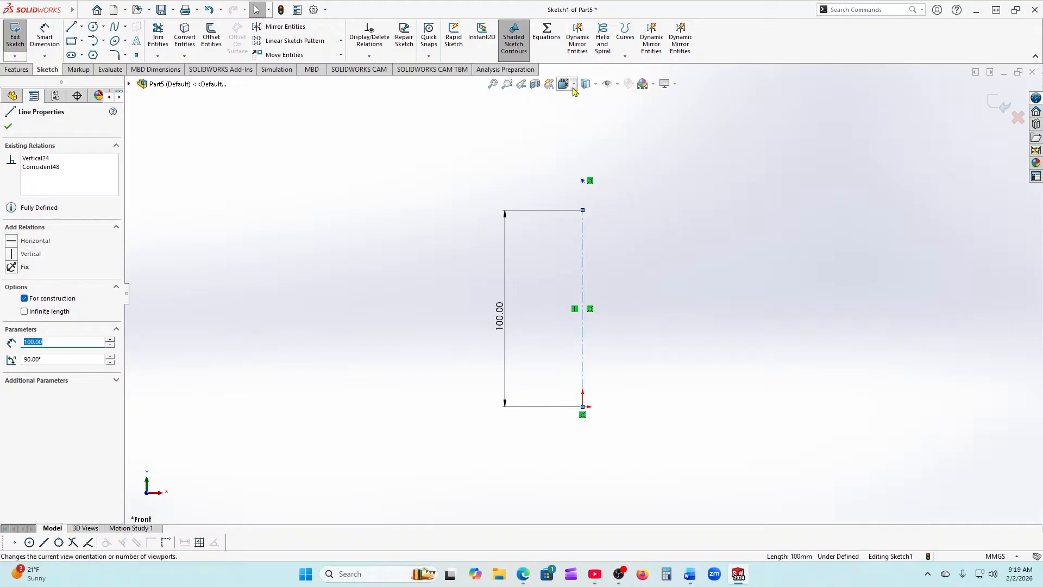
pyautogui.click(591, 41)
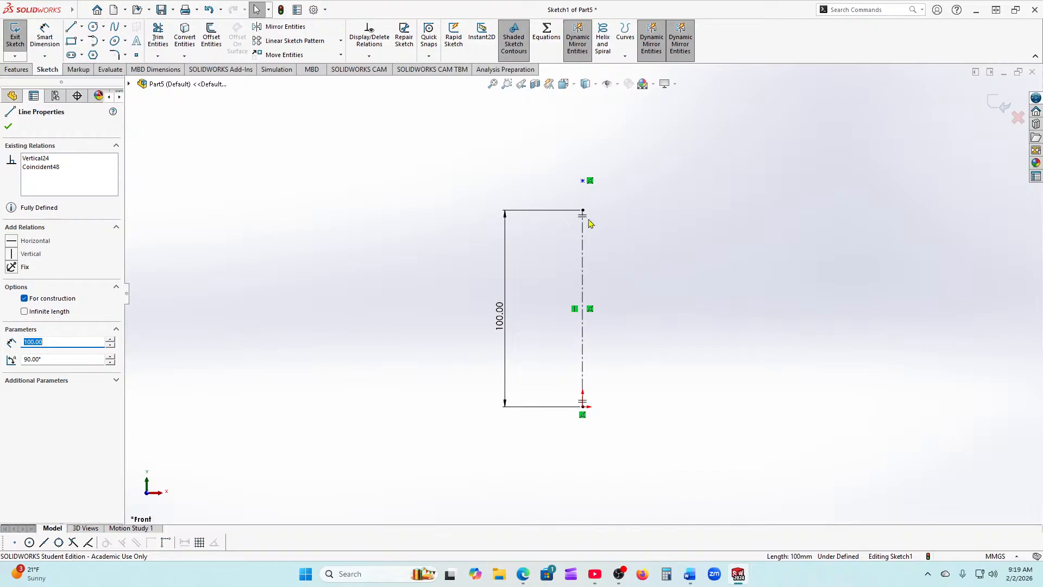
pyautogui.click(6, 127)
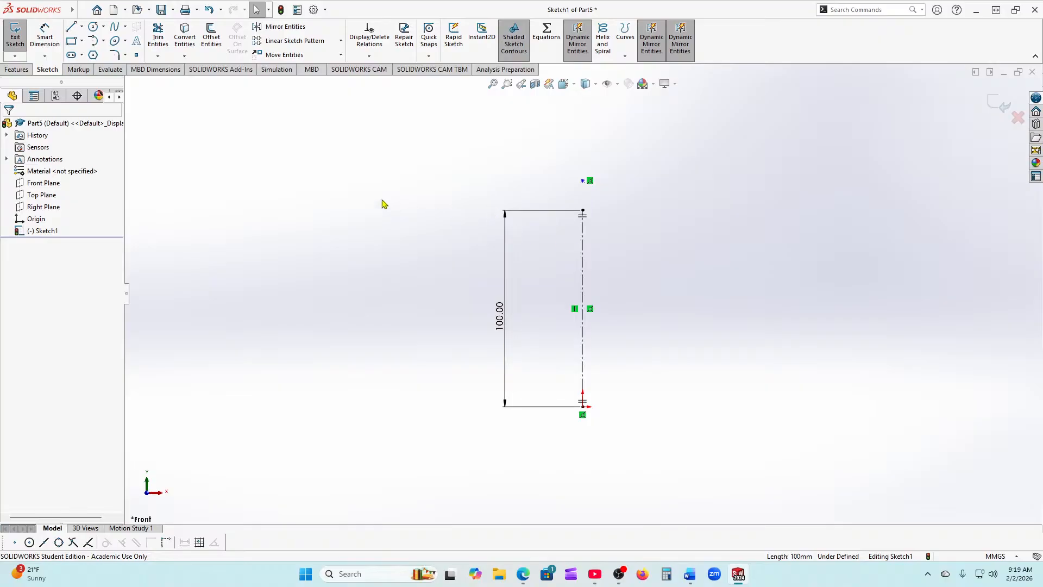
# Step: Box-select and delete the leftover lines, centerline and 100 mm dimension, dismissing the warning
pyautogui.moveTo(360, 153)
pyautogui.mouseDown()
pyautogui.moveTo(422, 177)
pyautogui.moveTo(724, 528)
pyautogui.mouseUp()
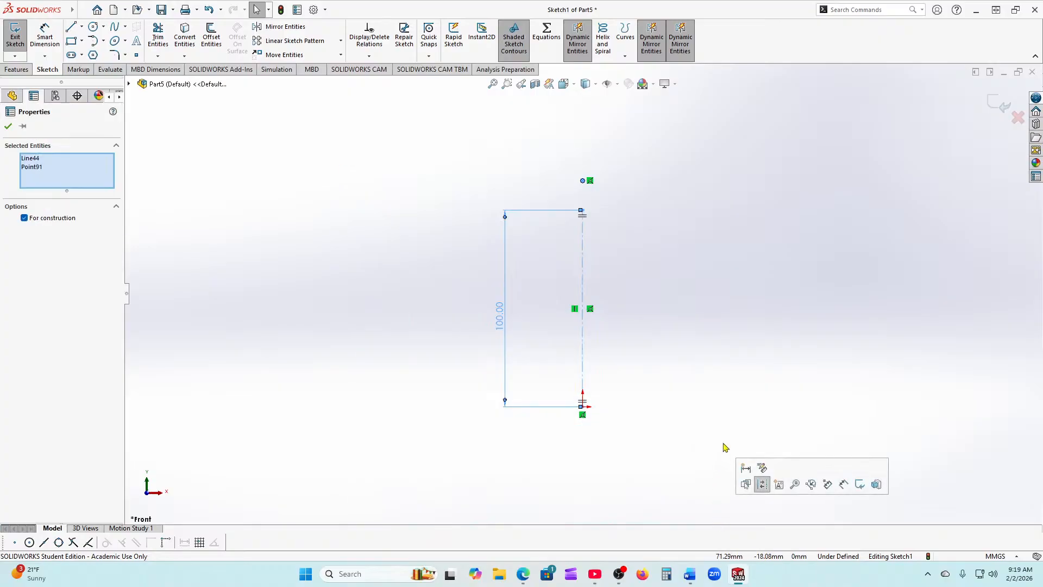
pyautogui.press('Delete')
pyautogui.click(577, 284)
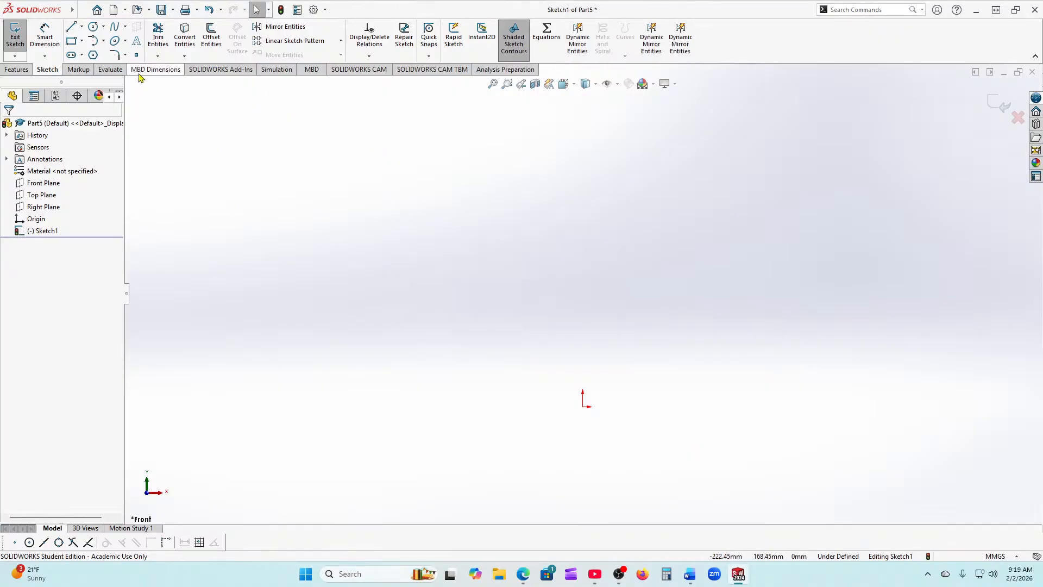
# Step: Draw a corner rectangle up and to the right from the origin
pyautogui.click(72, 41)
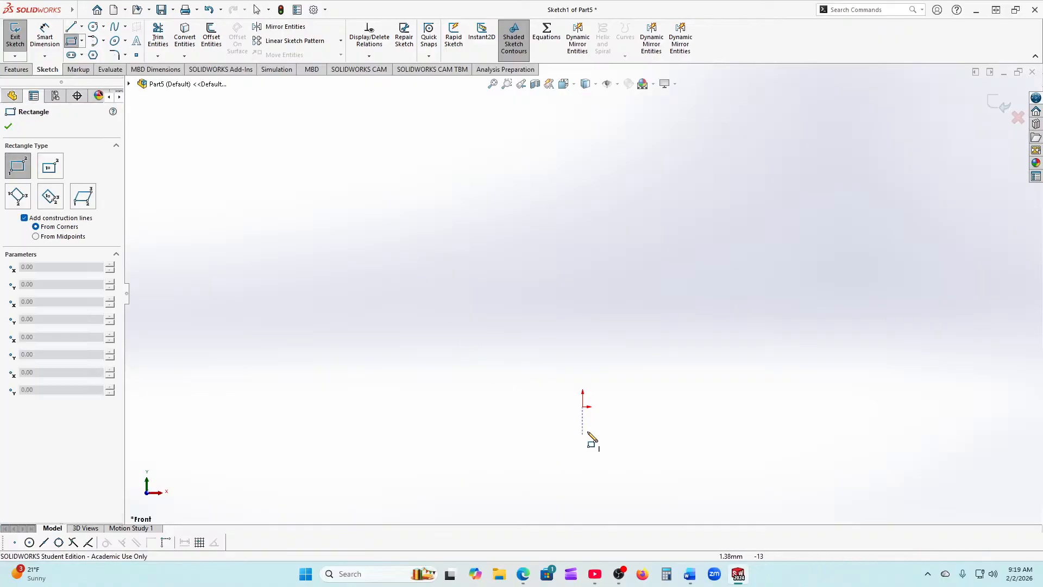
pyautogui.moveTo(583, 407)
pyautogui.mouseDown()
pyautogui.moveTo(807, 373)
pyautogui.moveTo(860, 205)
pyautogui.mouseUp()
pyautogui.click(8, 126)
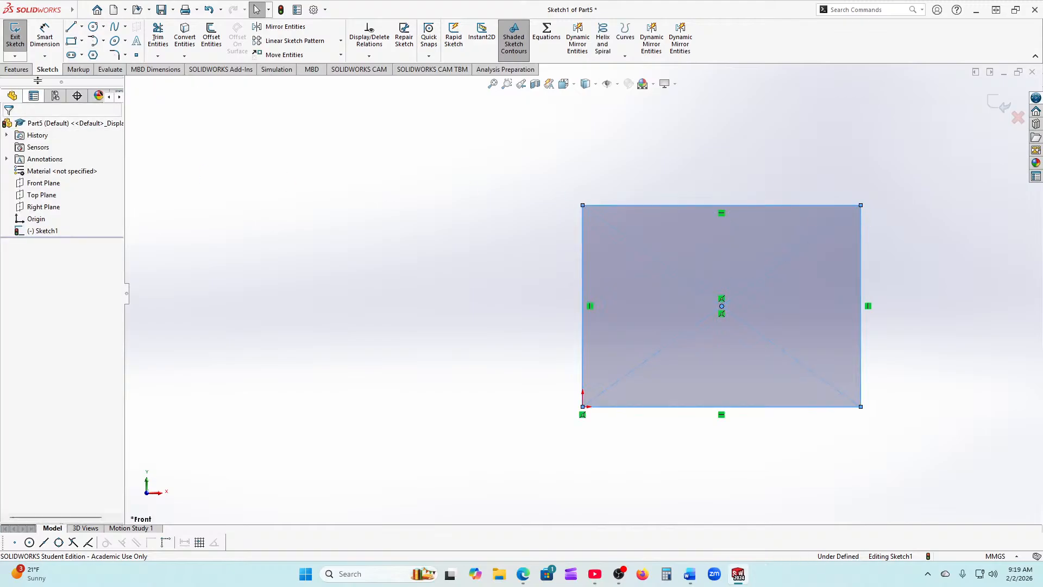
# Step: Dimension the rectangle's left edge to 100 mm and bottom edge to 150 mm
pyautogui.click(45, 43)
pyautogui.click(583, 339)
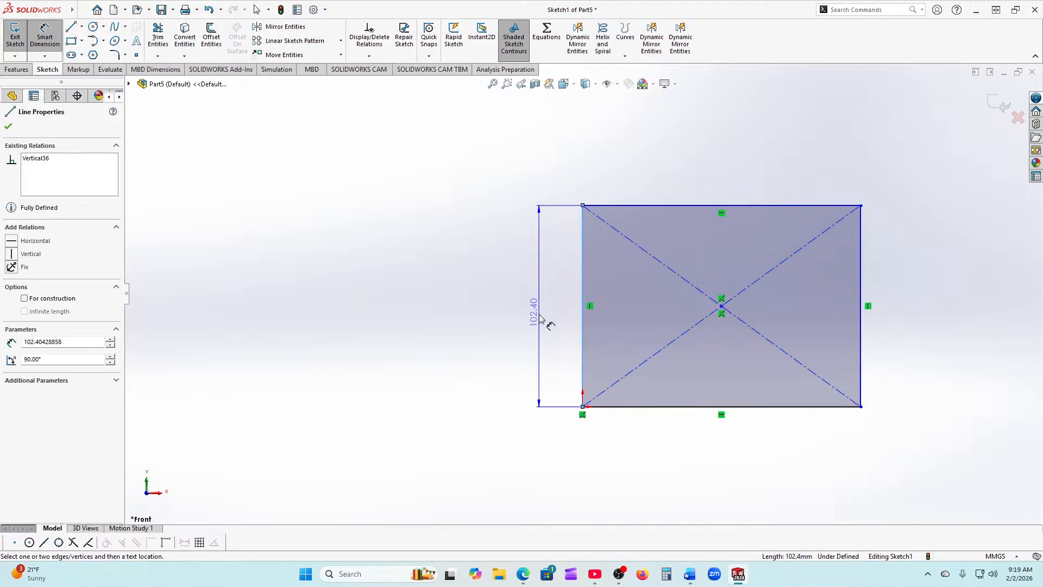
pyautogui.click(538, 321)
pyautogui.write('100')
pyautogui.press('Return')
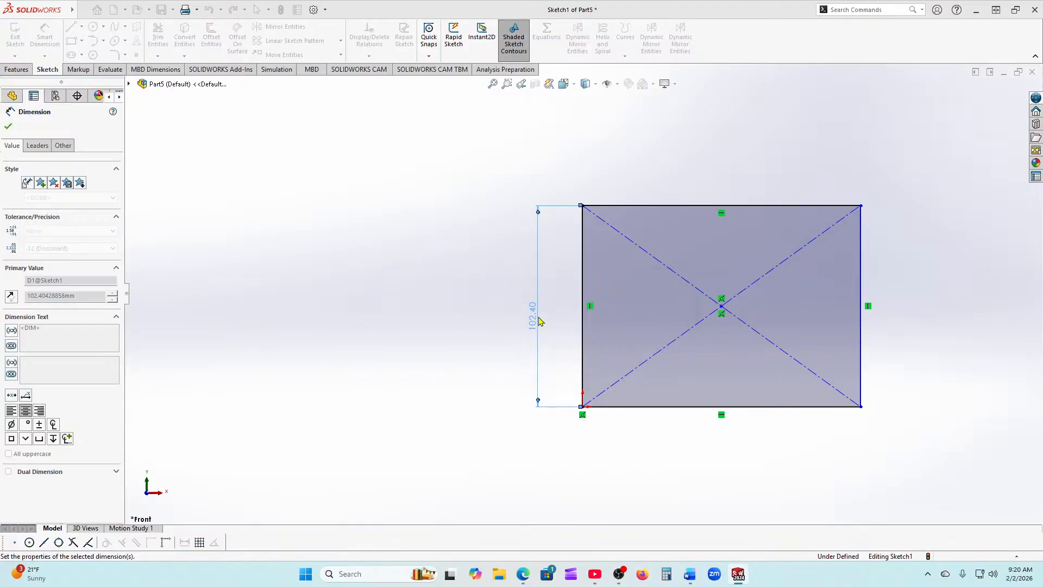
pyautogui.click(696, 408)
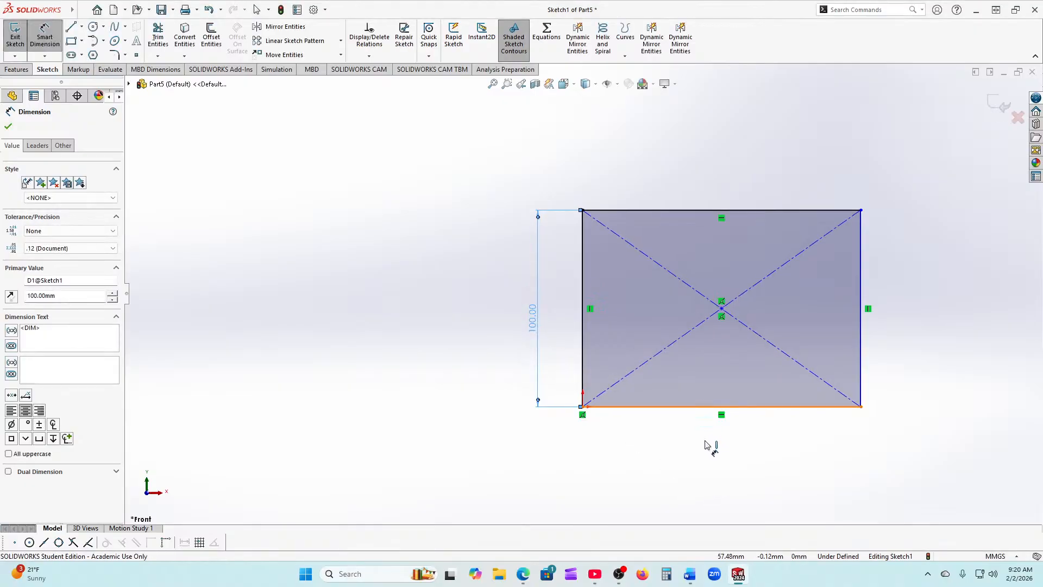
pyautogui.click(725, 453)
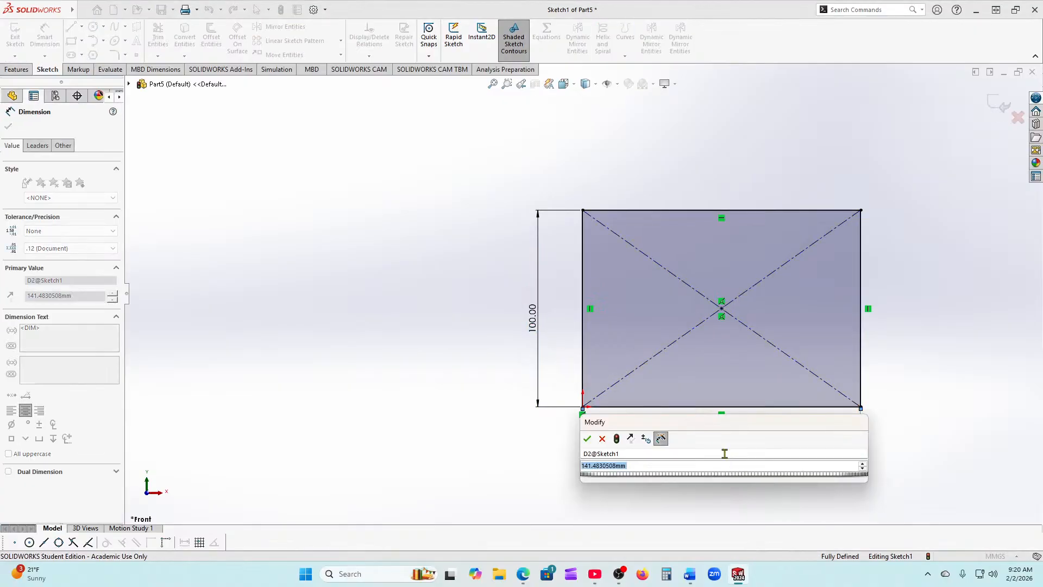
pyautogui.write('150')
pyautogui.press('Return')
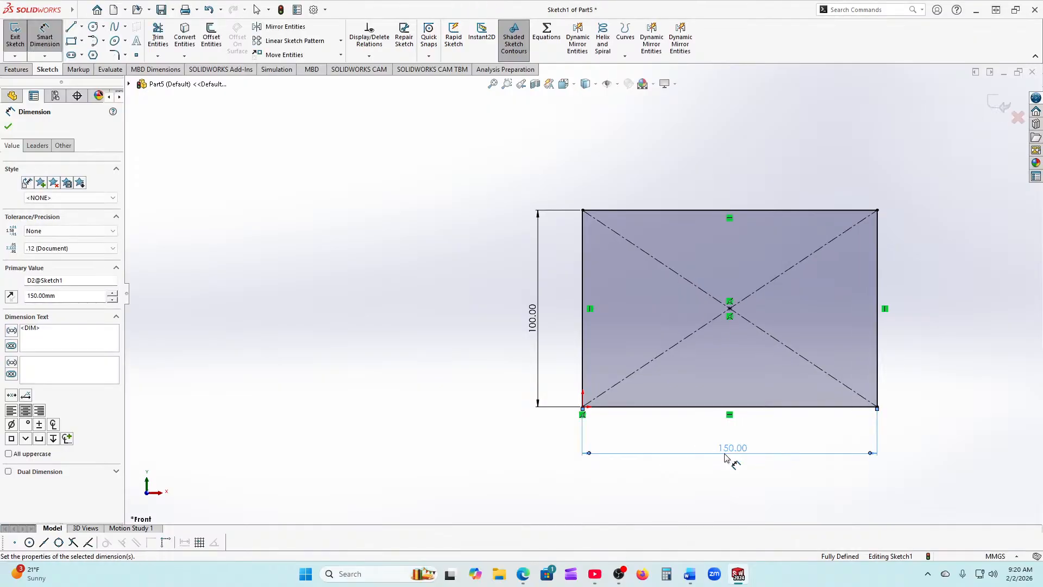
pyautogui.click(12, 128)
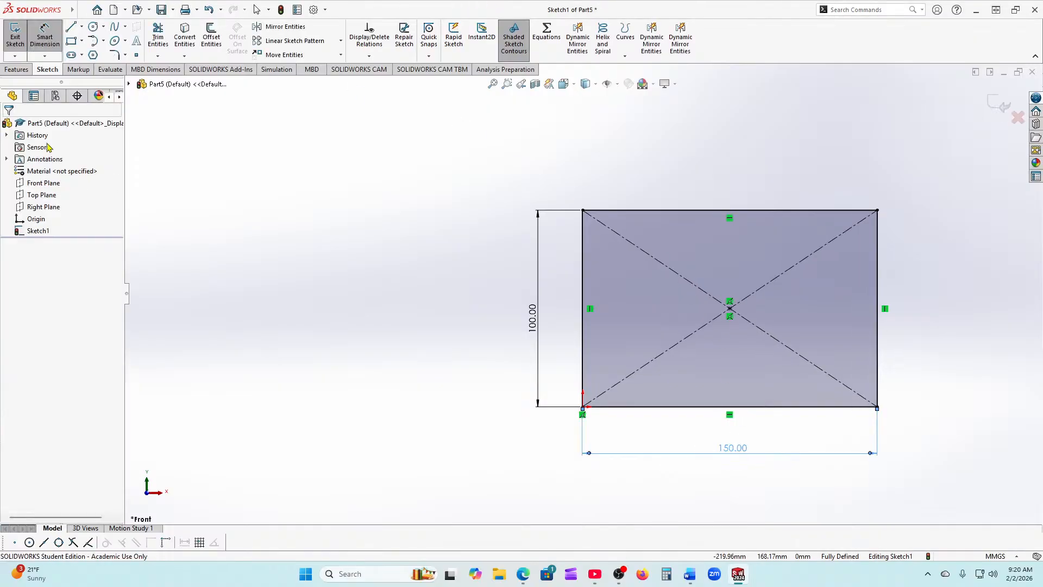
pyautogui.click(93, 27)
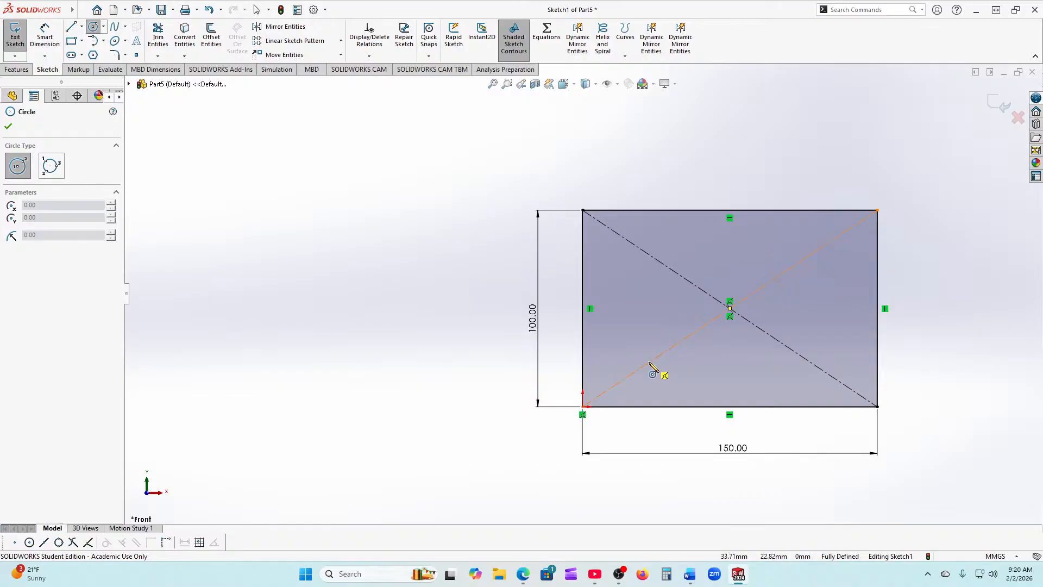
# Step: Sketch a circle near the bottom-left corner and dimension its diameter to 15 mm
pyautogui.click(618, 350)
pyautogui.click(631, 360)
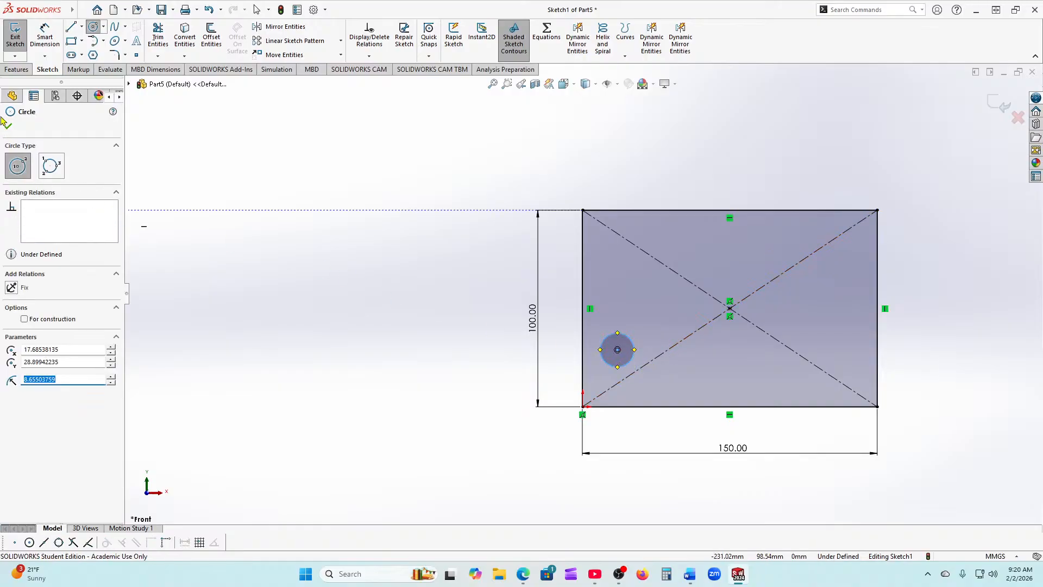
pyautogui.press('Escape')
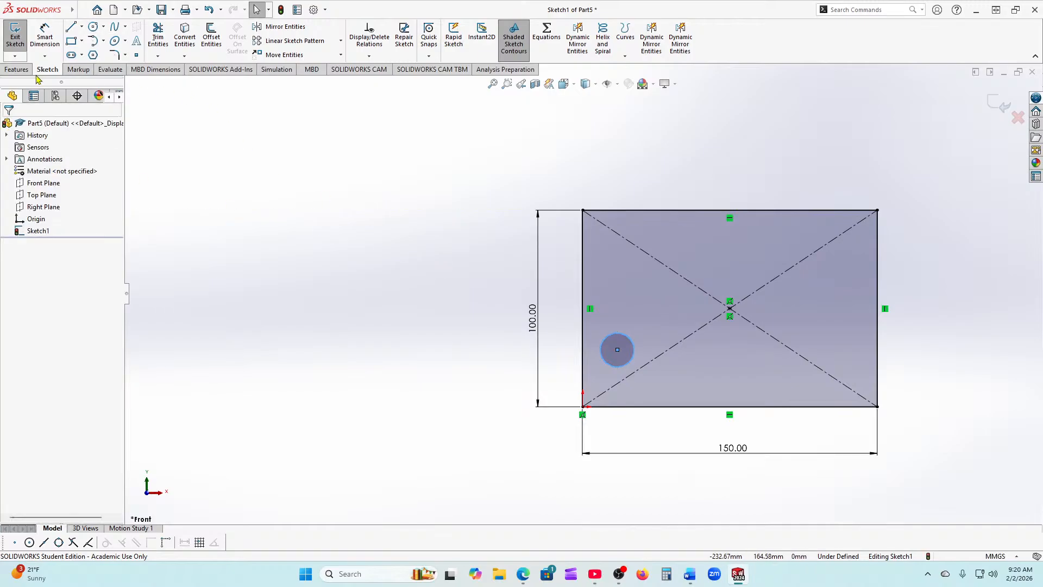
pyautogui.click(45, 36)
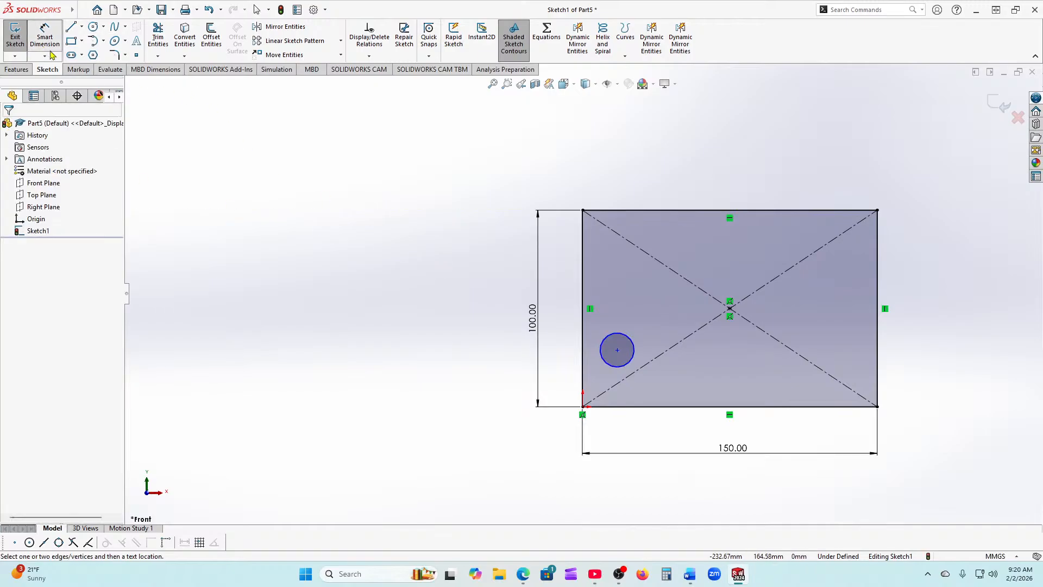
pyautogui.click(614, 364)
pyautogui.click(615, 318)
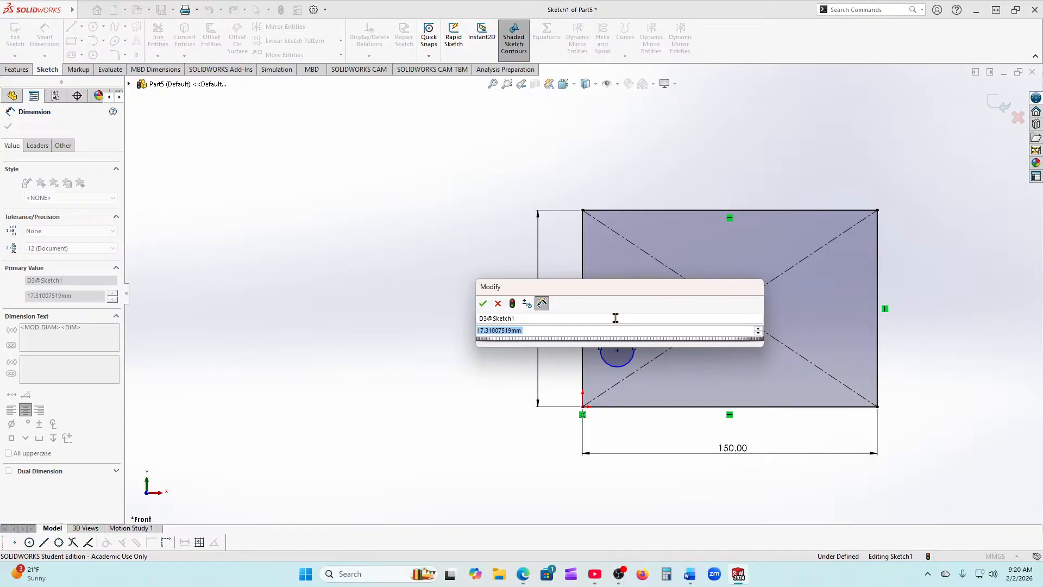
pyautogui.write('15')
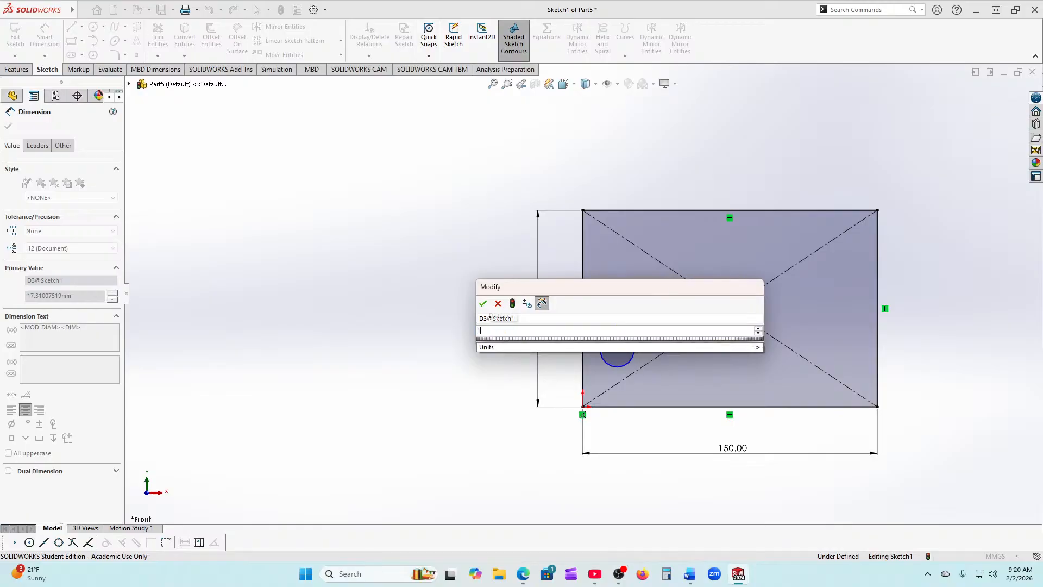
pyautogui.press('Return')
# Step: Dimension the circle centre 15 mm horizontally from the origin
pyautogui.scroll(-1, 619, 403)
pyautogui.scroll(-1, 619, 402)
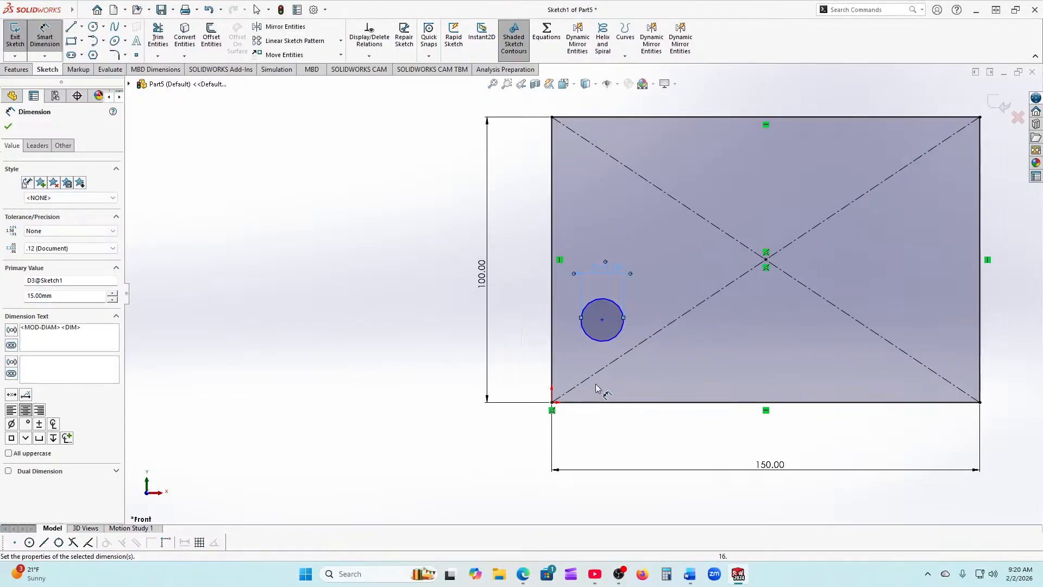
pyautogui.click(551, 402)
pyautogui.click(602, 322)
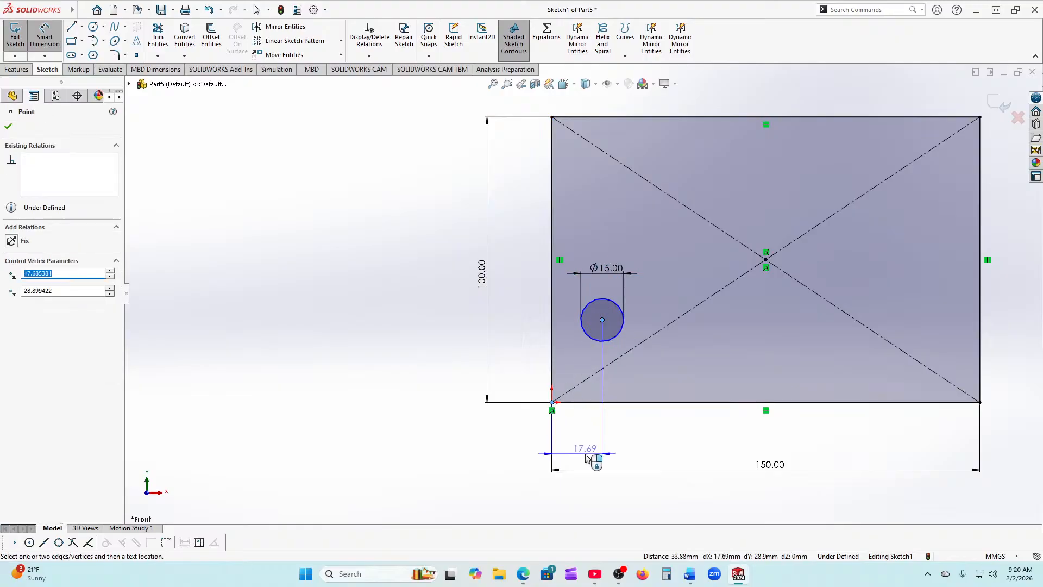
pyautogui.click(580, 449)
pyautogui.write('15')
pyautogui.press('Return')
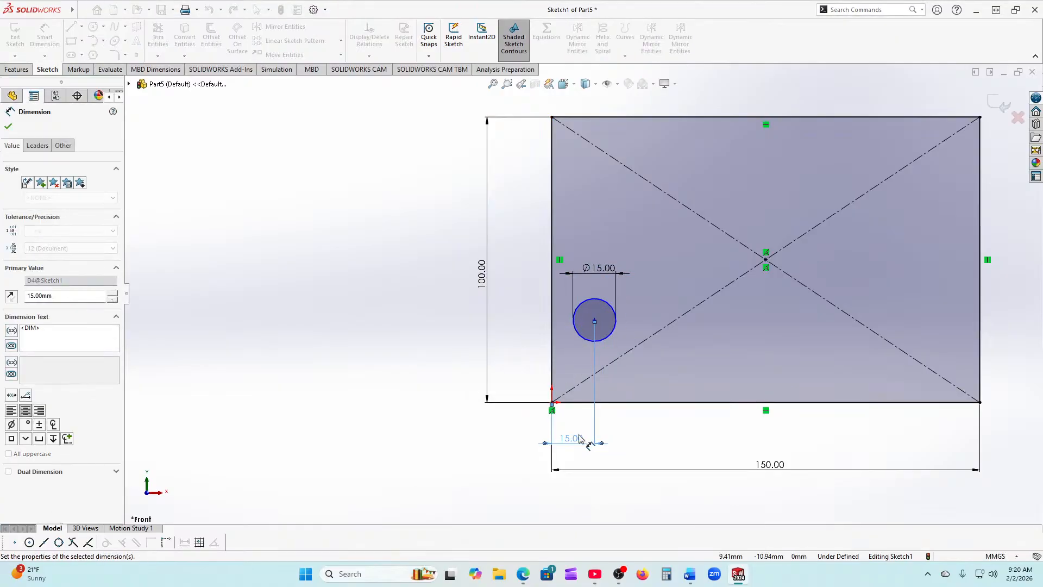
# Step: Dimension the circle centre 15 mm vertically from the origin and finish dimensioning
pyautogui.click(552, 403)
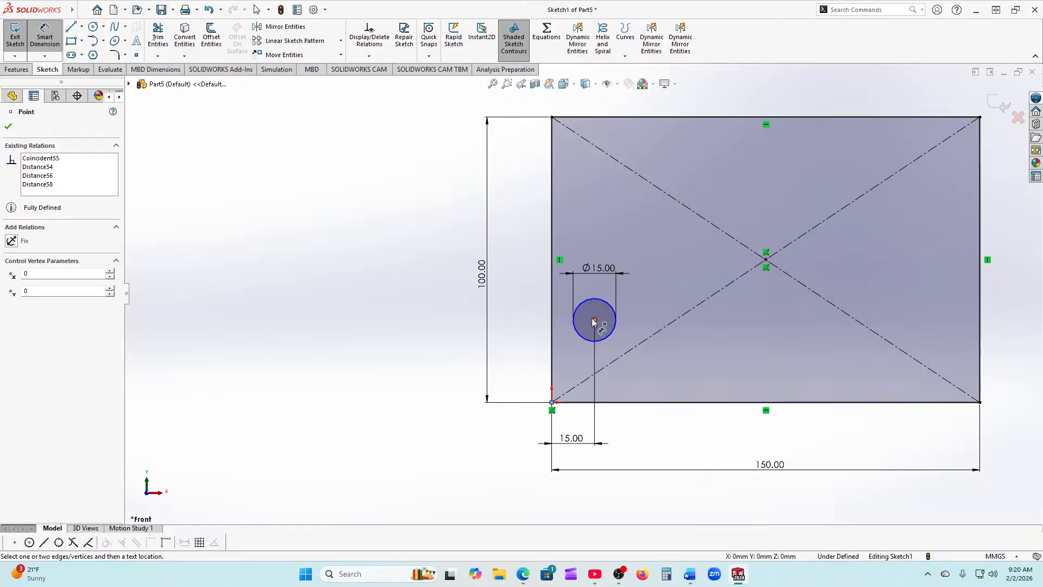
pyautogui.click(594, 322)
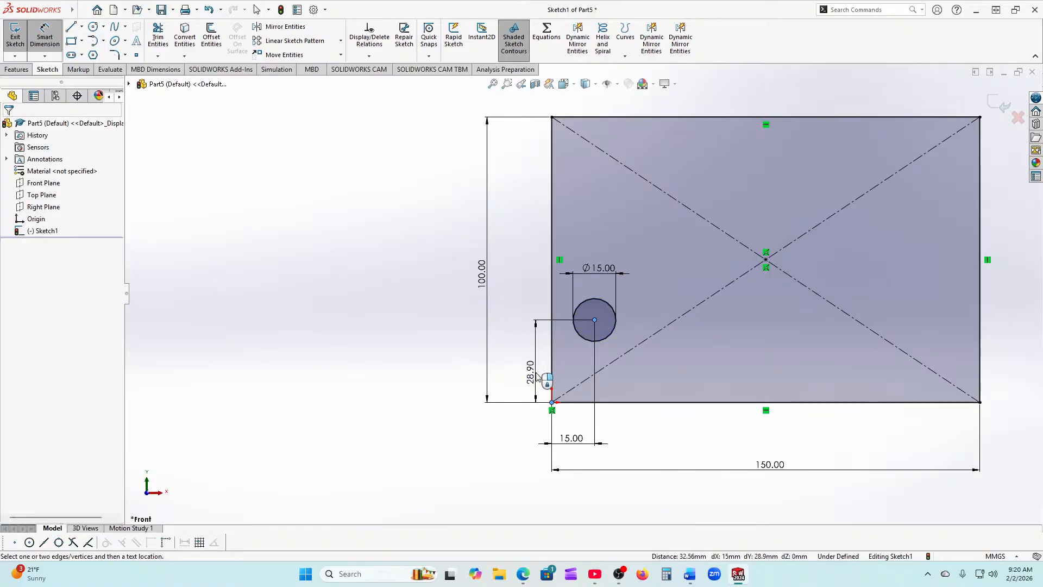
pyautogui.click(540, 380)
pyautogui.write('15')
pyautogui.press('Return')
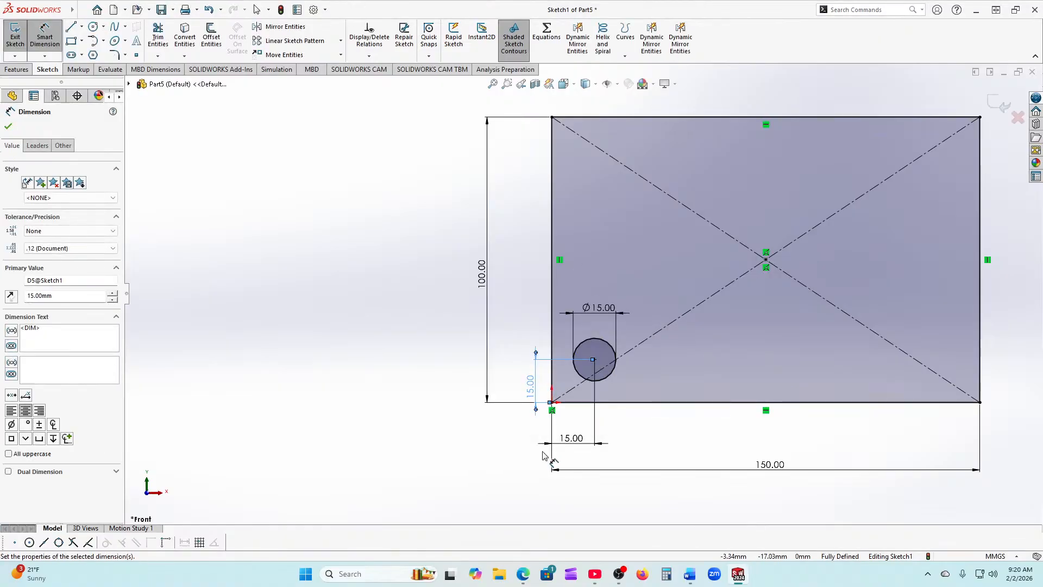
pyautogui.click(8, 126)
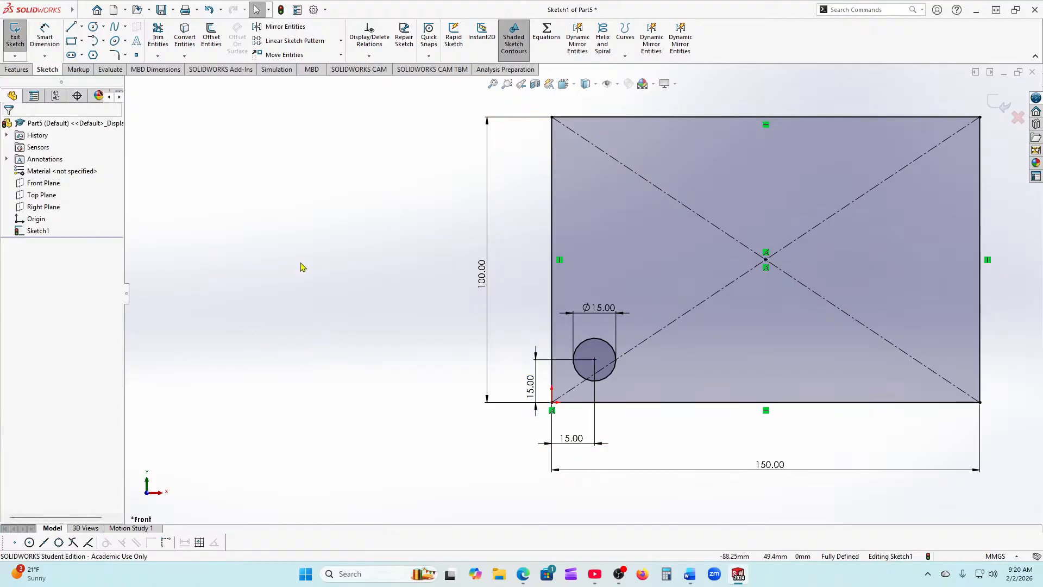
pyautogui.press('f')
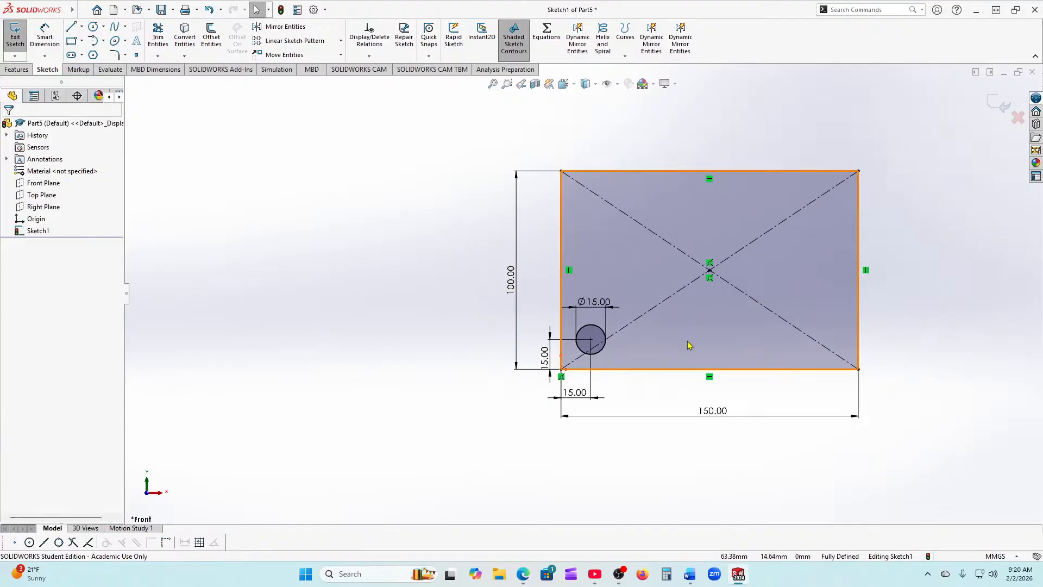
pyautogui.scroll(-2, 689, 347)
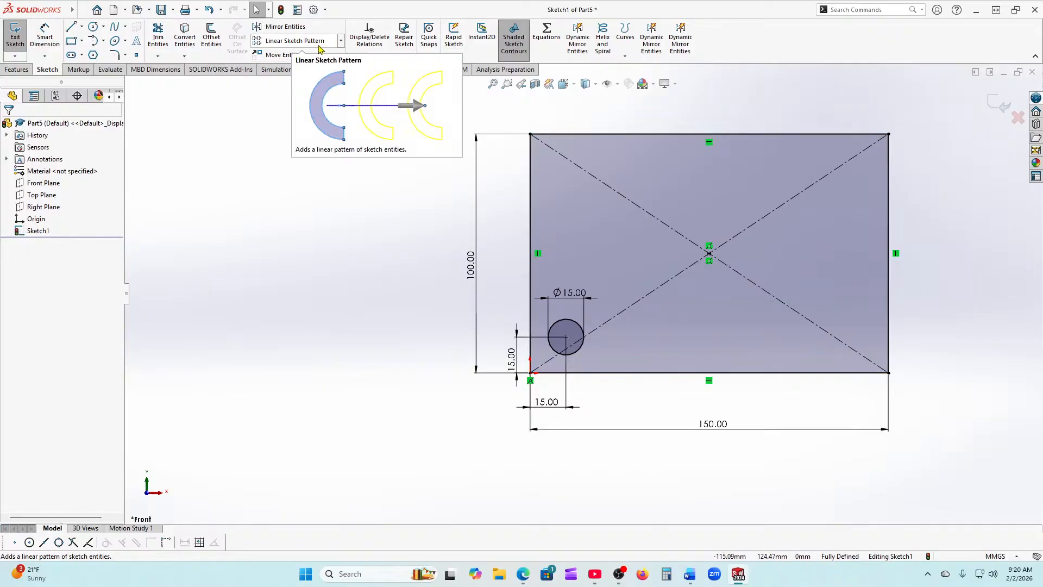
# Step: Start a linear sketch pattern of the circle with 7 copies along X at 20 mm spacing
pyautogui.click(277, 44)
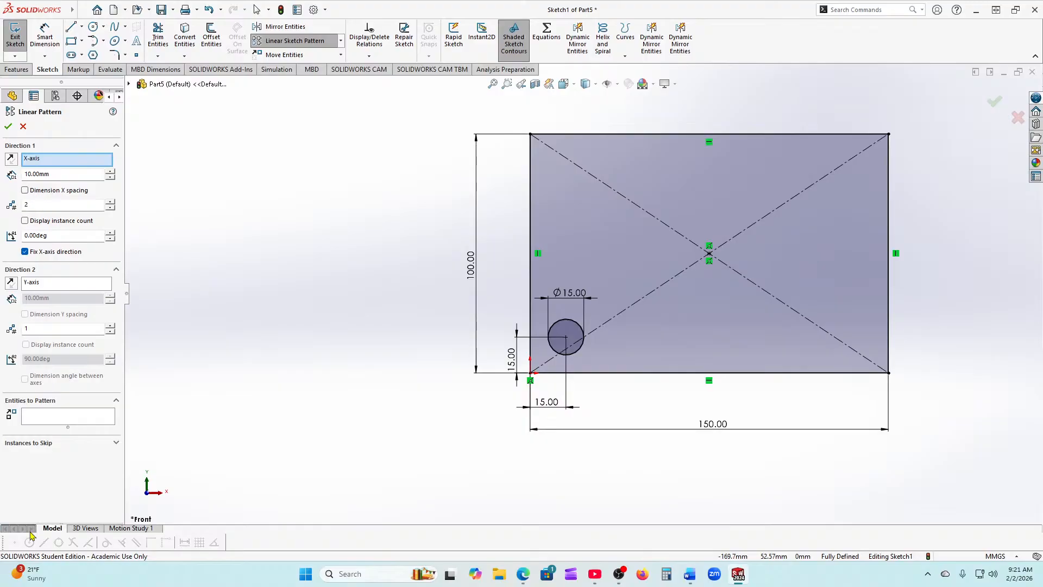
pyautogui.click(69, 415)
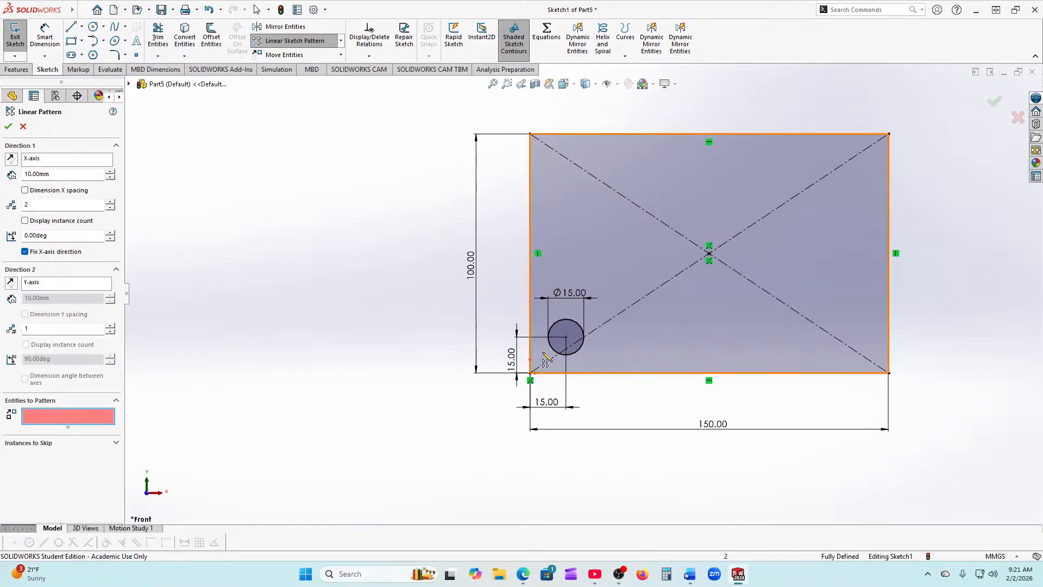
pyautogui.click(552, 329)
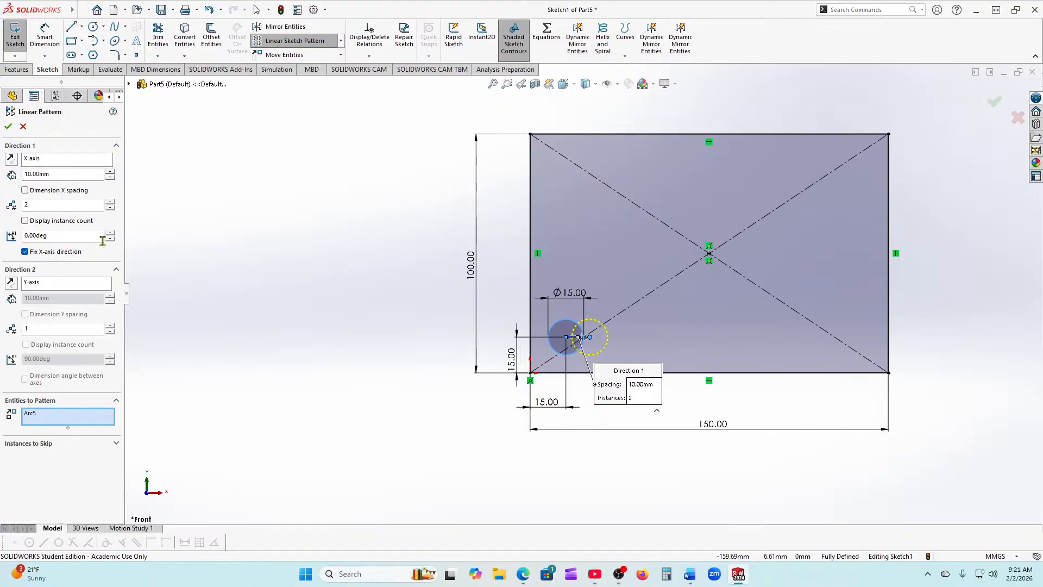
pyautogui.click(111, 202)
pyautogui.click(110, 172)
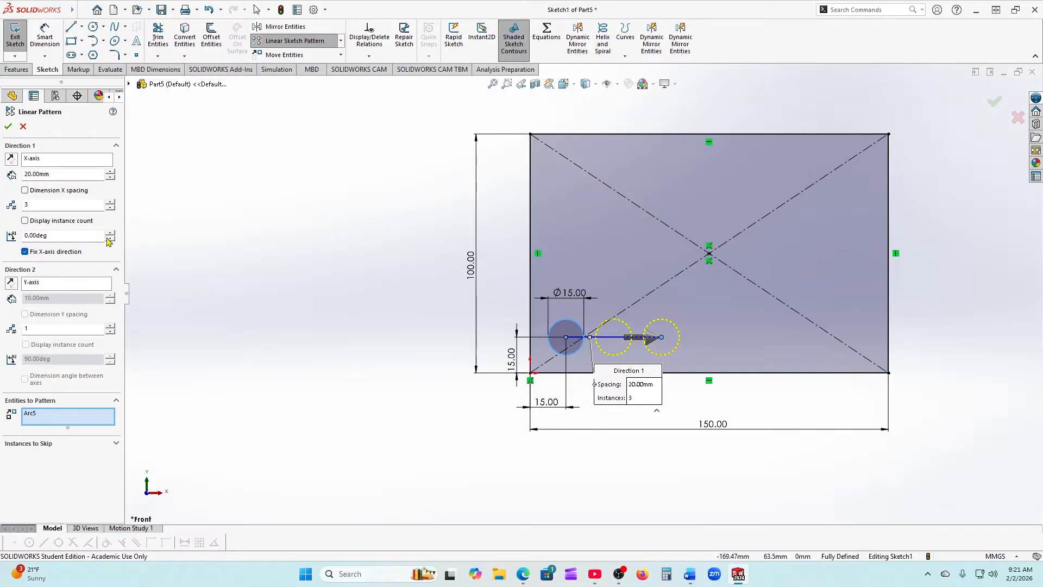
pyautogui.click(111, 201)
pyautogui.click(112, 201)
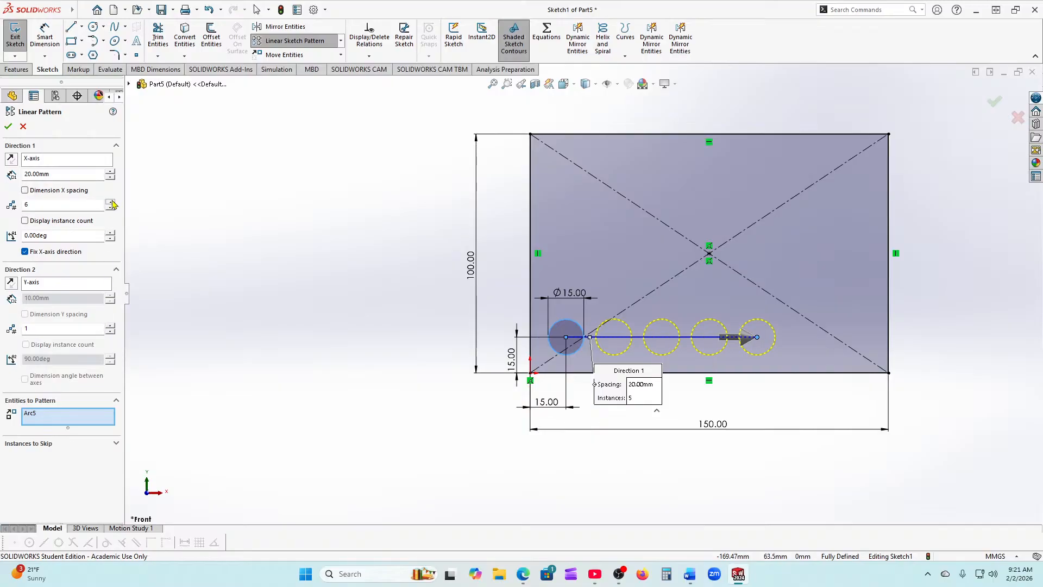
pyautogui.click(111, 201)
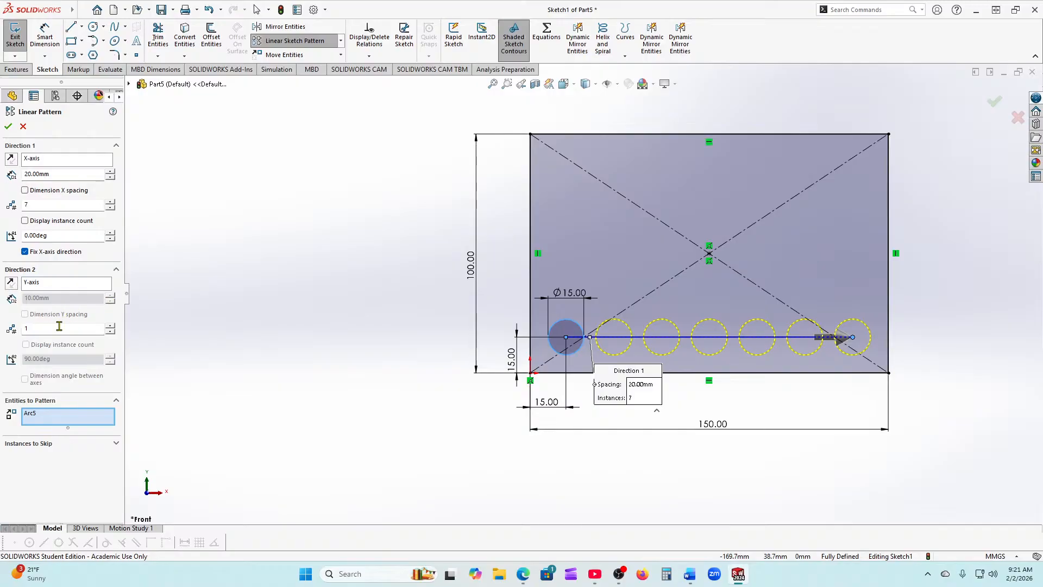
# Step: Add a second direction with 4 rows spaced 20 mm apart
pyautogui.click(112, 326)
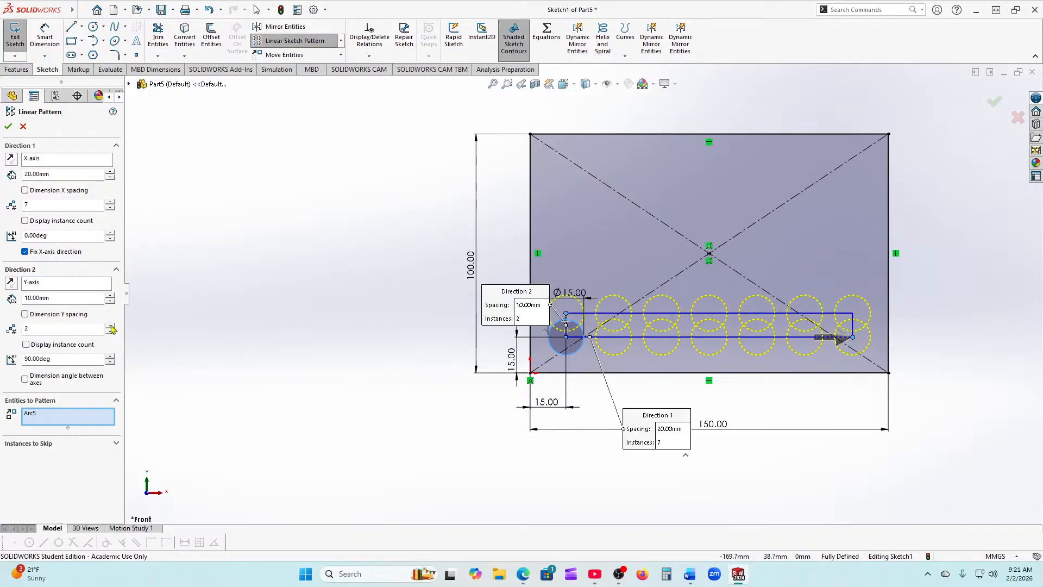
pyautogui.click(61, 298)
pyautogui.write('20')
pyautogui.press('Return')
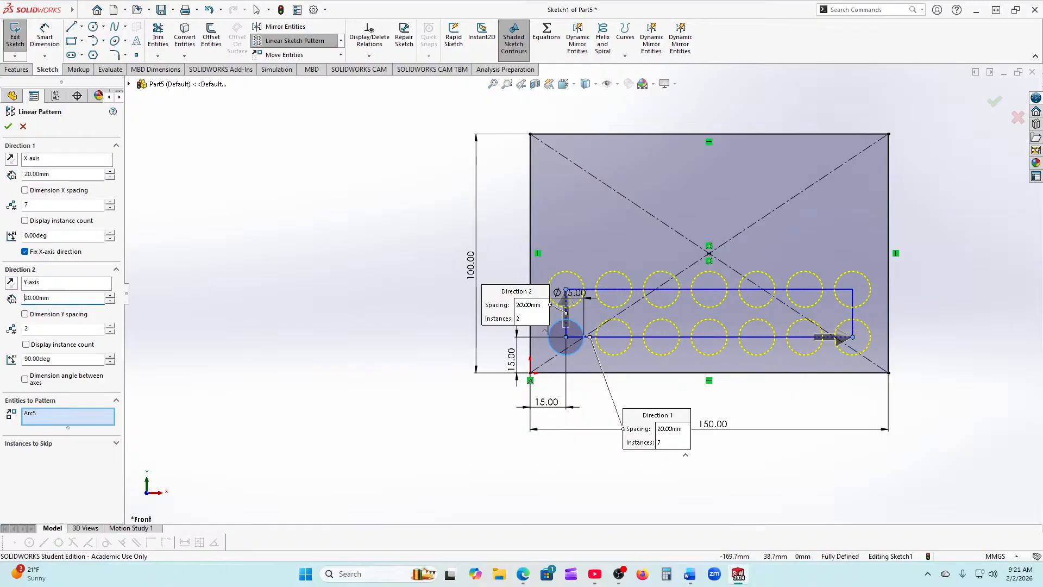
pyautogui.click(110, 326)
pyautogui.click(110, 325)
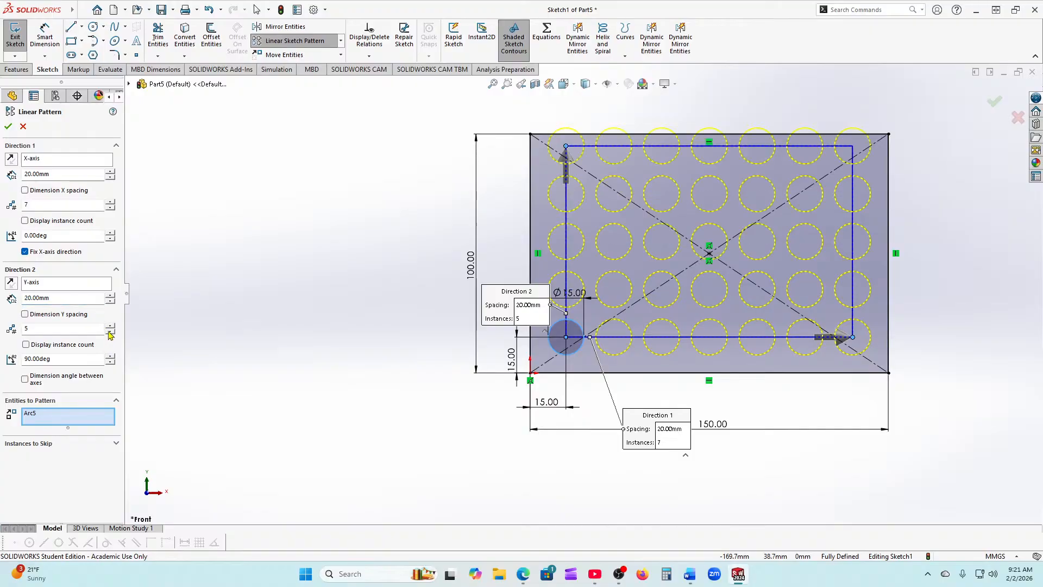
pyautogui.click(110, 332)
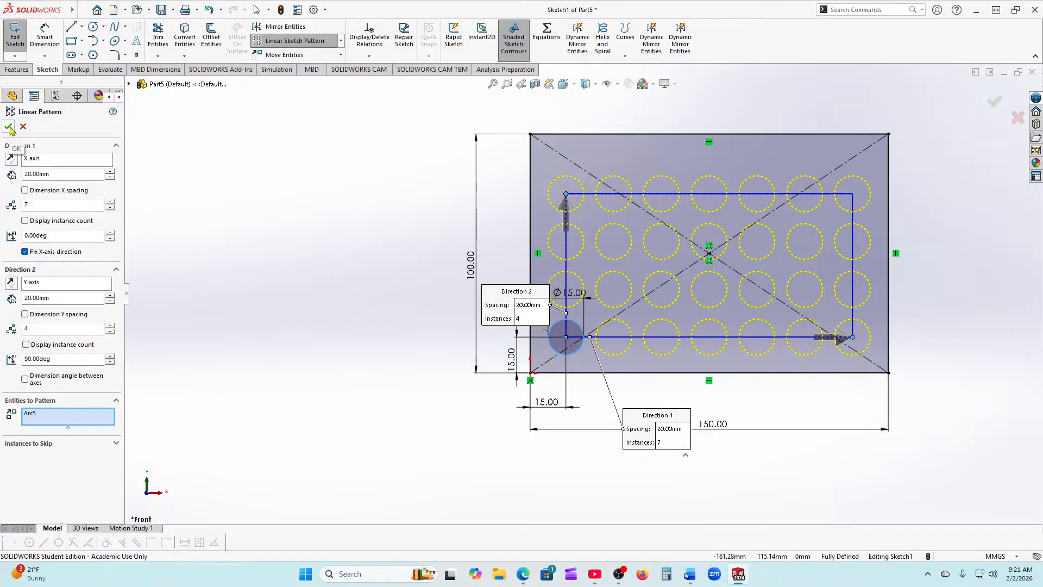
# Step: Skip instances (2,1), (4,1), (6,1) and (1,2), (3,2), (5,2), (7,2) in the bottom rows
pyautogui.click(116, 443)
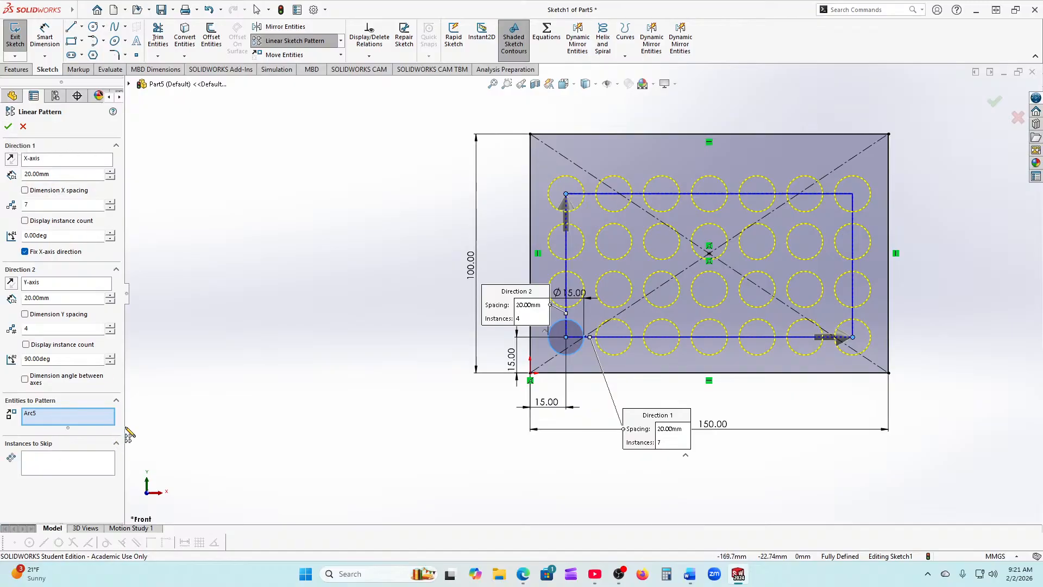
pyautogui.click(54, 462)
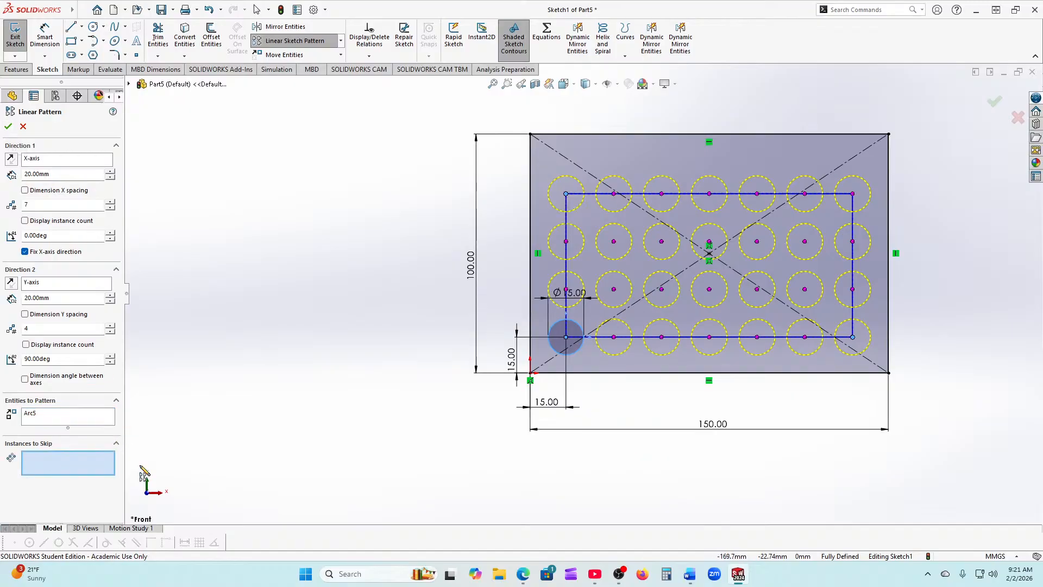
pyautogui.click(614, 336)
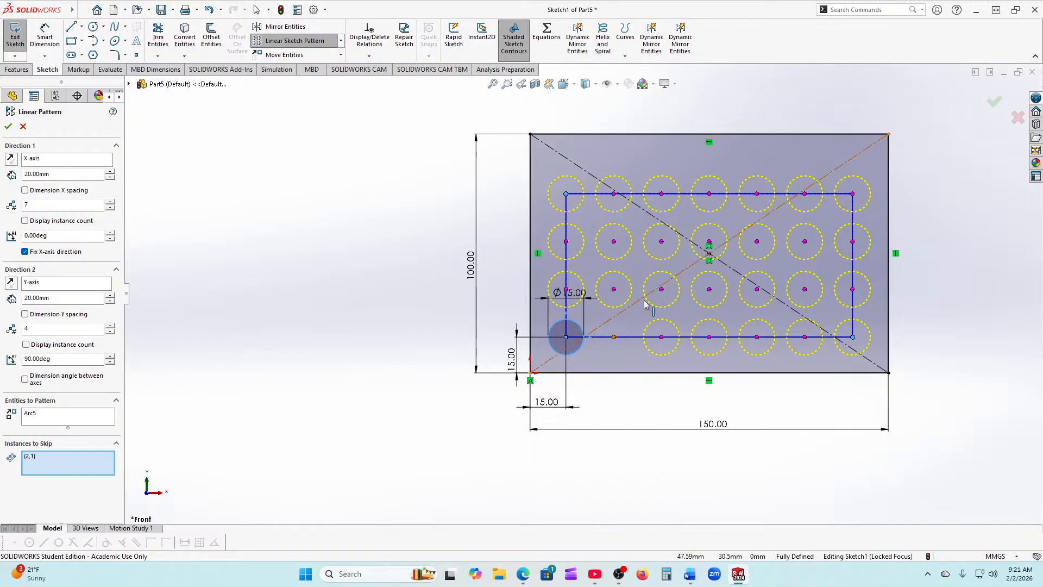
pyautogui.click(709, 337)
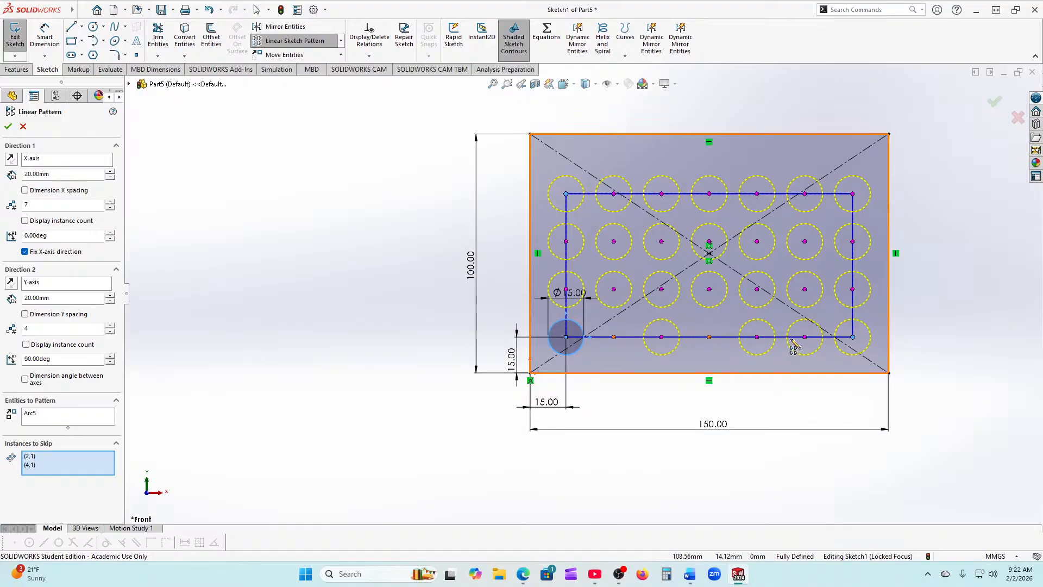
pyautogui.click(804, 341)
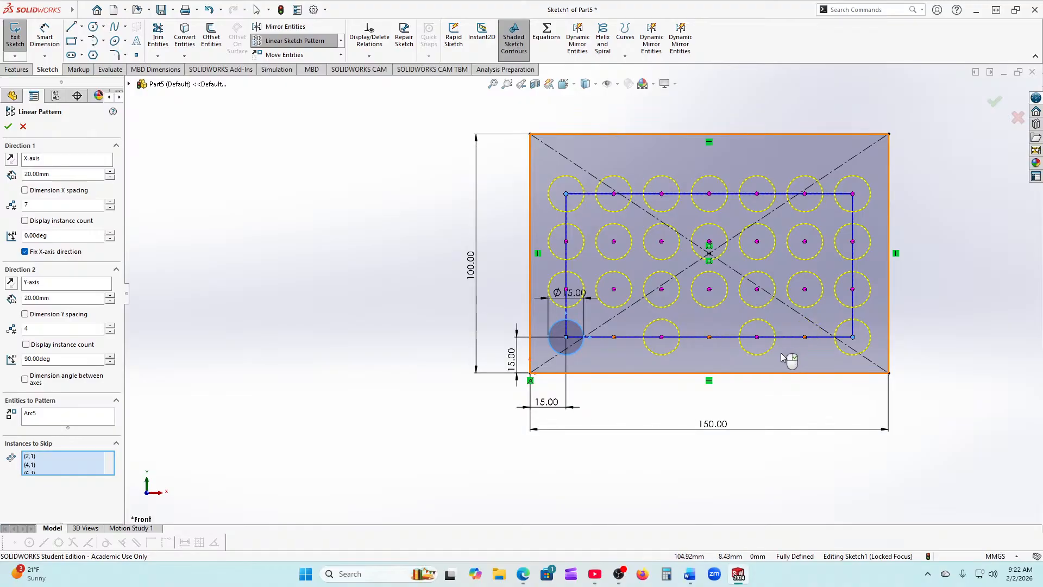
pyautogui.click(661, 292)
pyautogui.click(568, 294)
pyautogui.click(759, 295)
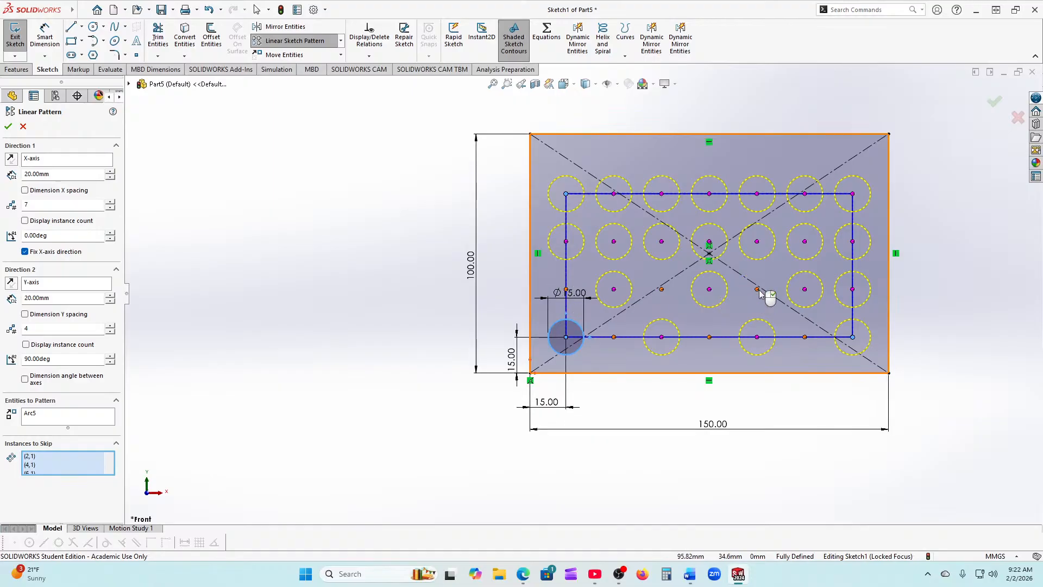
pyautogui.click(854, 293)
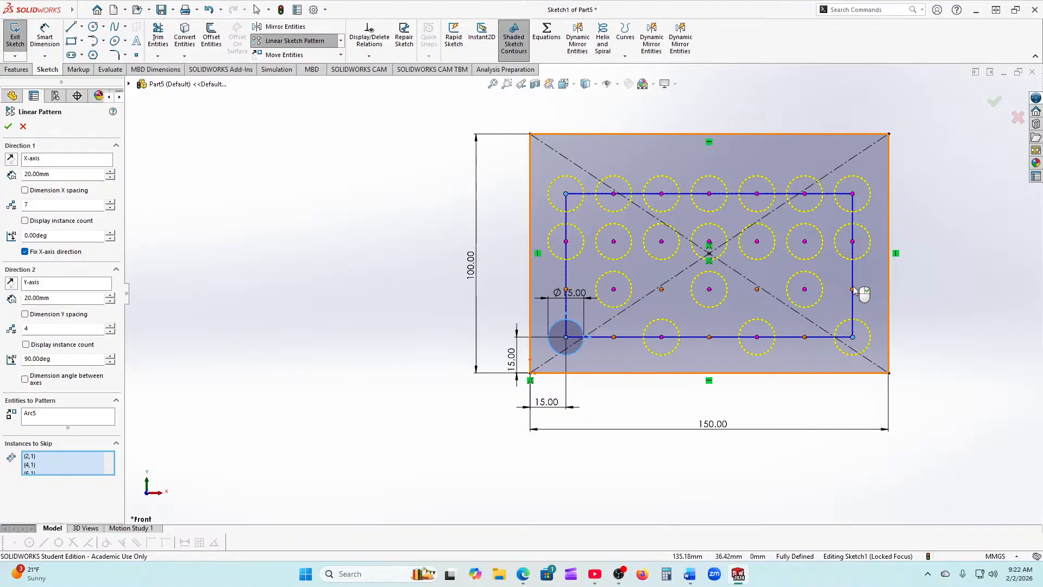
# Step: Skip instances (2,3), (4,3), (6,3) and (1,4), (3,4), (5,4), (7,4), then accept the pattern
pyautogui.click(806, 244)
pyautogui.click(709, 244)
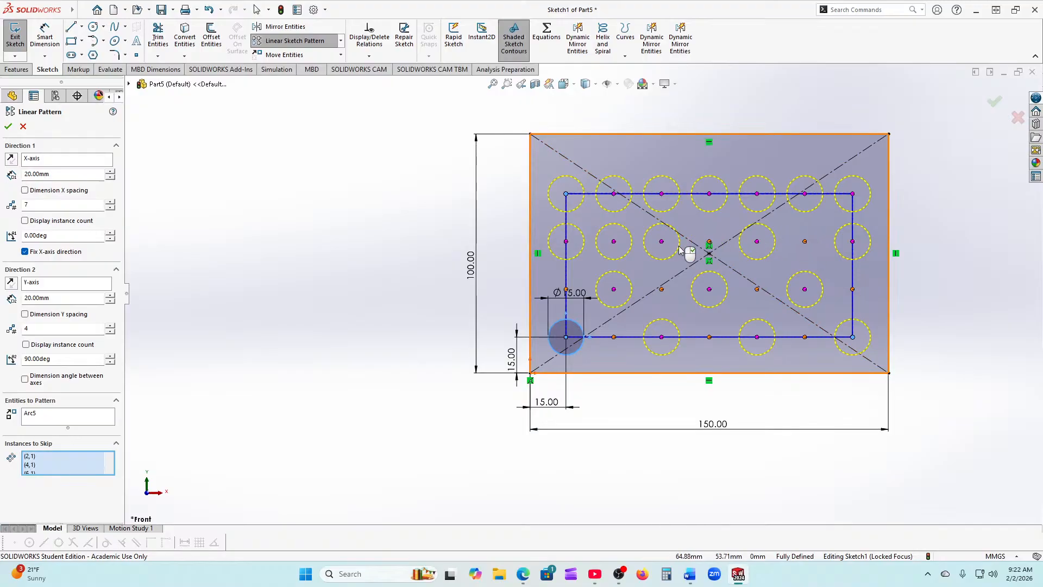
pyautogui.click(613, 244)
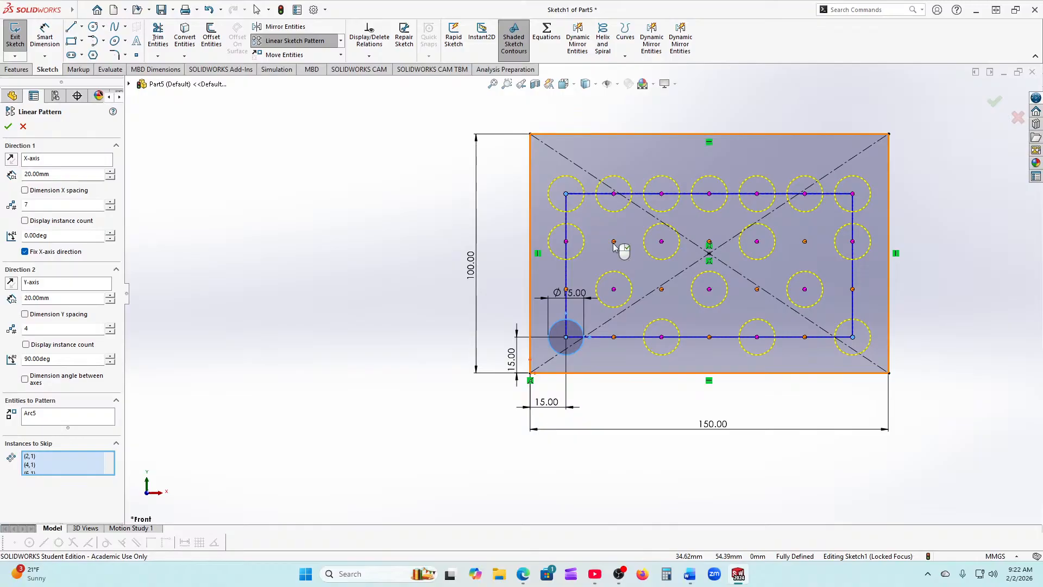
pyautogui.click(566, 197)
pyautogui.click(662, 197)
pyautogui.click(757, 200)
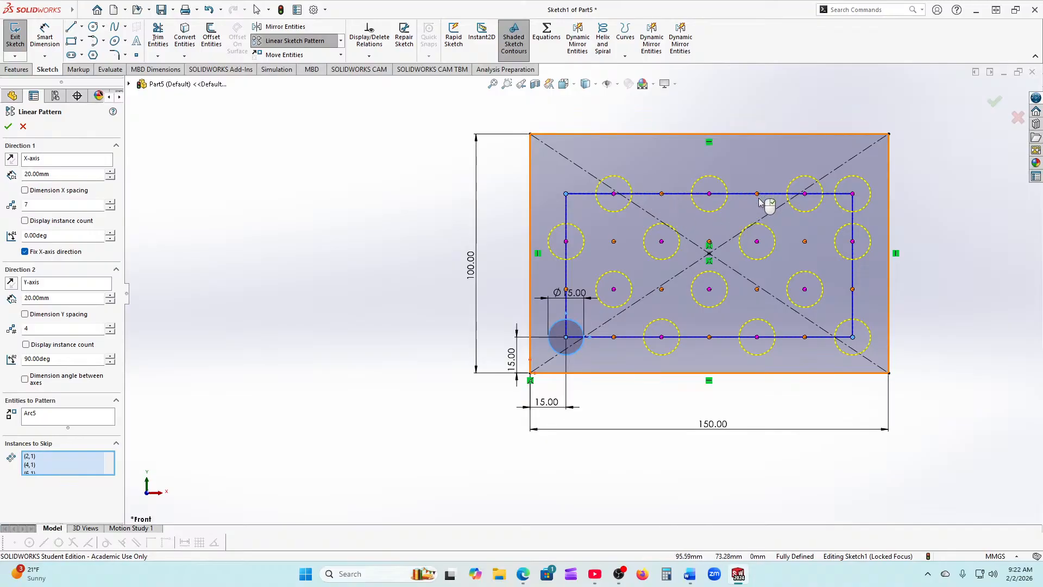
pyautogui.click(854, 197)
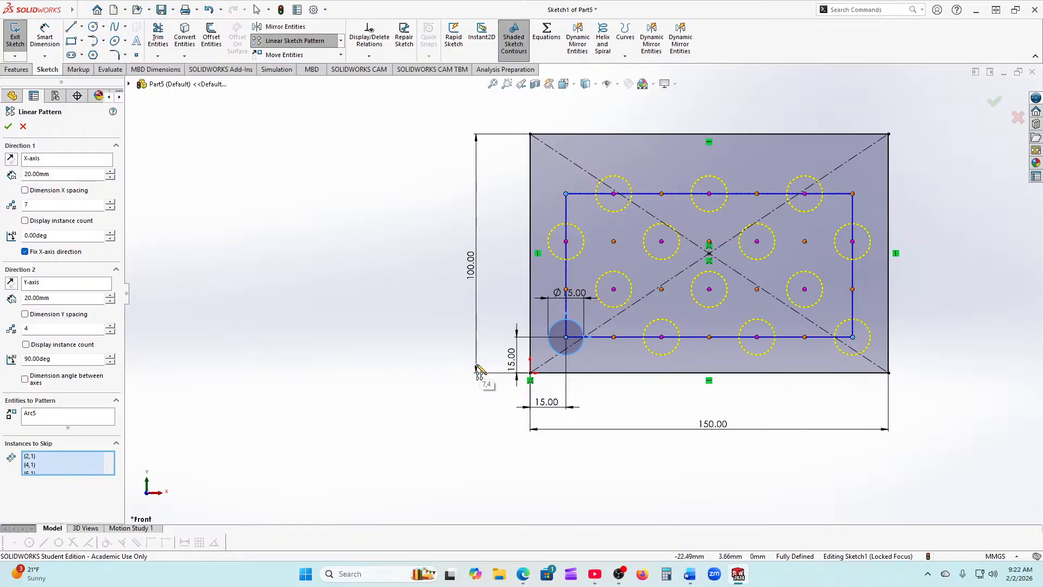
pyautogui.click(9, 126)
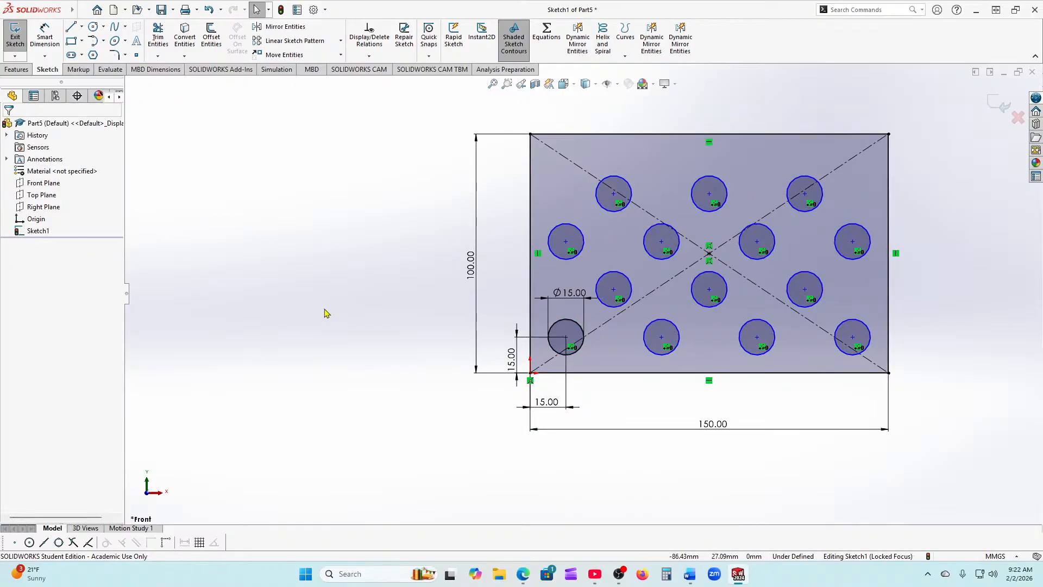
# Step: Dimension the 40 mm spacing between the two lower-left bottom-row circle centres
pyautogui.scroll(1, 324, 309)
pyautogui.scroll(-1, 626, 282)
pyautogui.scroll(-1, 627, 282)
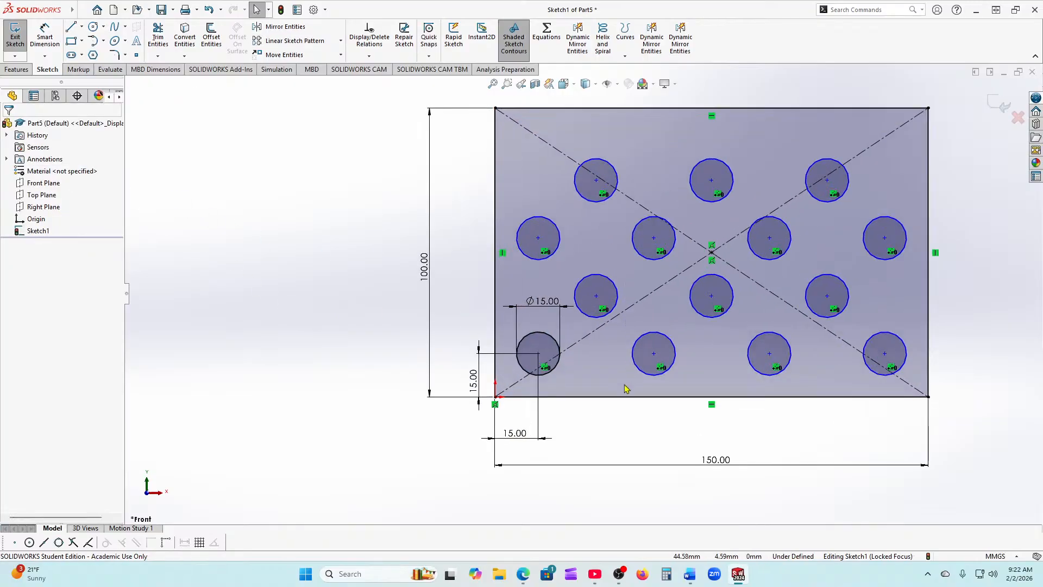
pyautogui.click(39, 37)
pyautogui.scroll(-2, 576, 375)
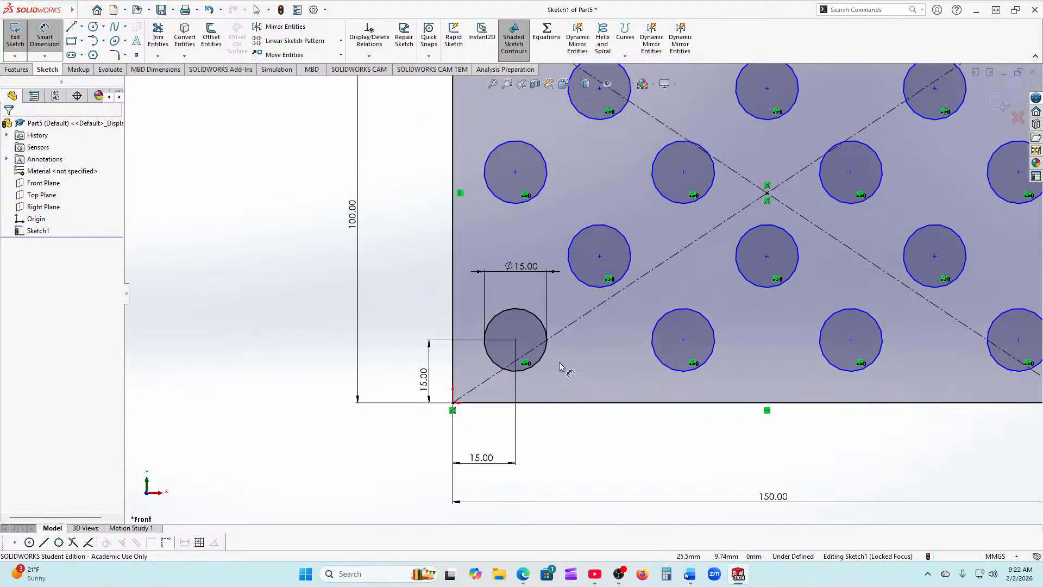
pyautogui.click(515, 340)
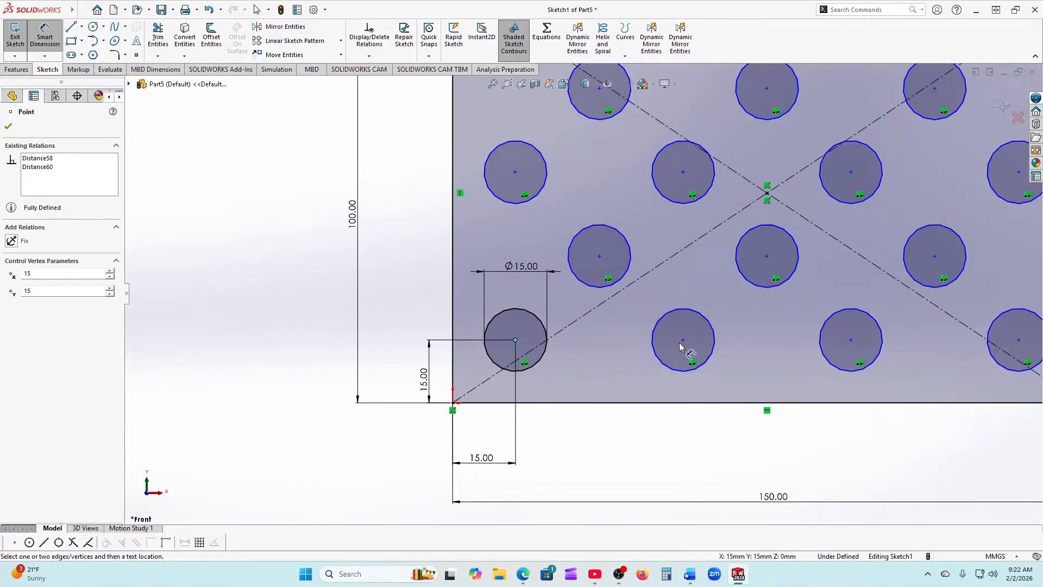
pyautogui.click(683, 340)
pyautogui.click(599, 448)
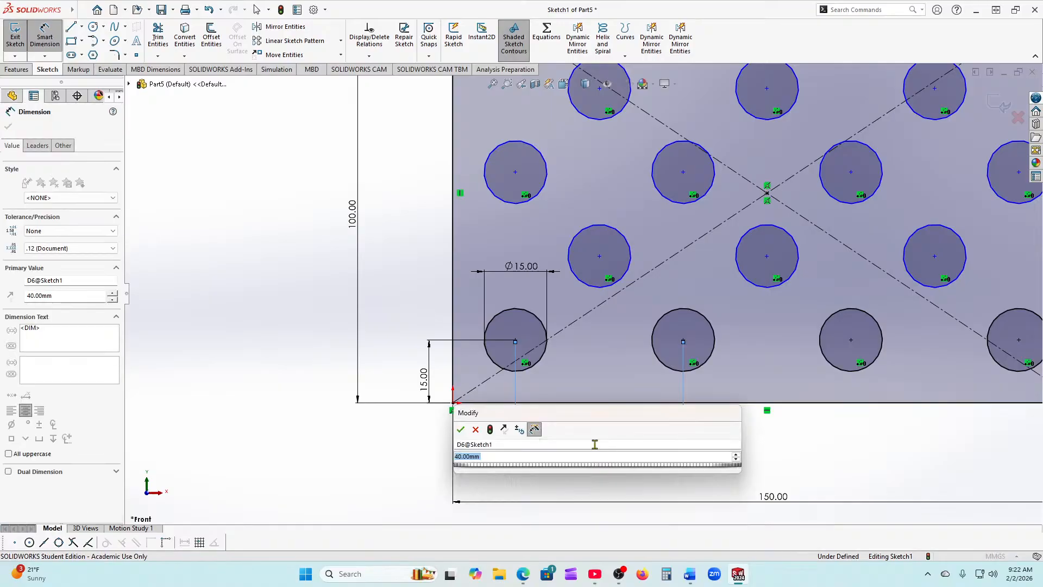
pyautogui.click(461, 429)
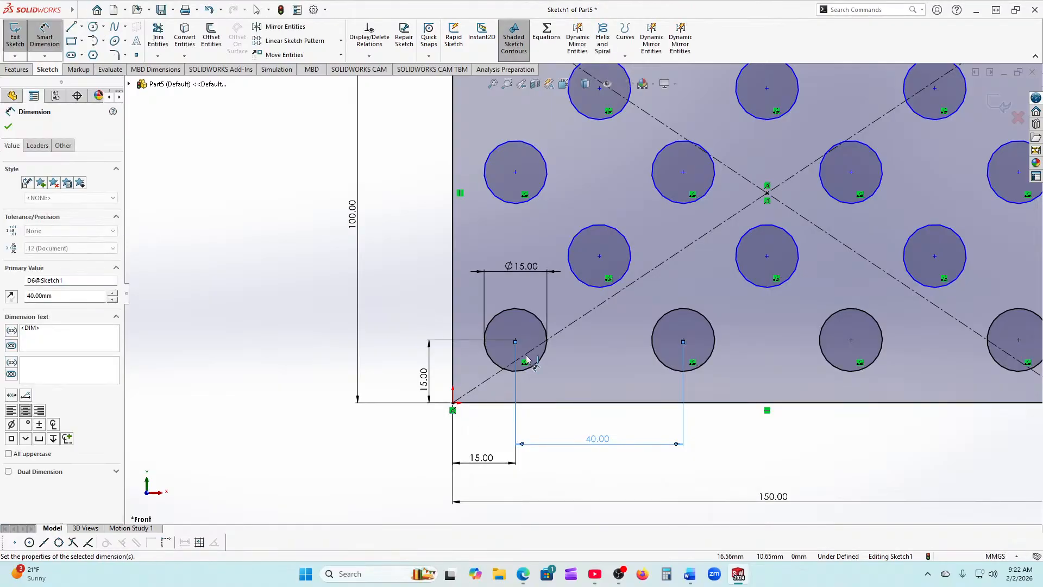
# Step: Add a 20 mm vertical dimension from the lower-left circle to the staggered circle above
pyautogui.click(515, 341)
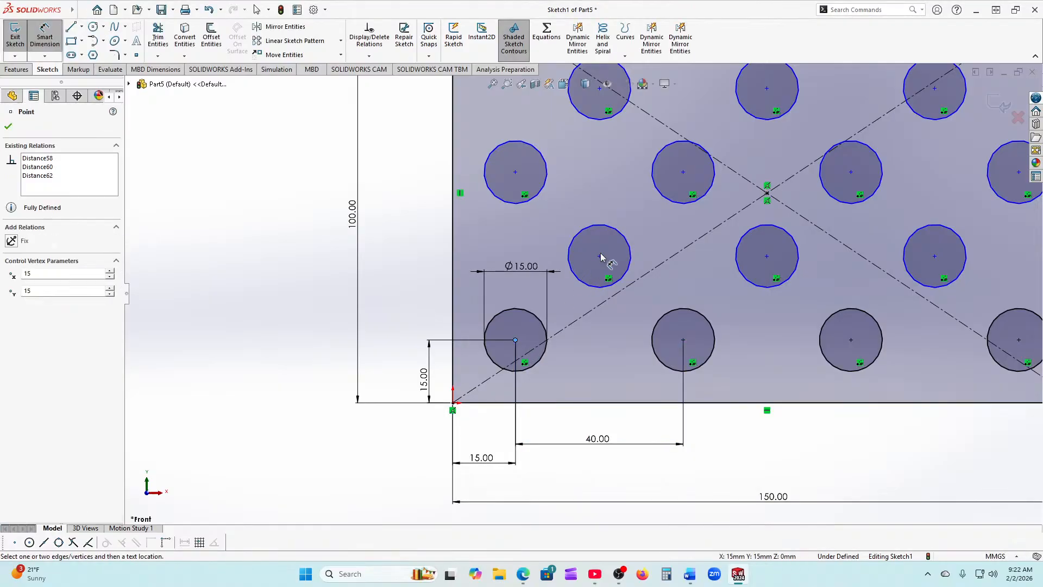
pyautogui.click(599, 256)
pyautogui.click(423, 296)
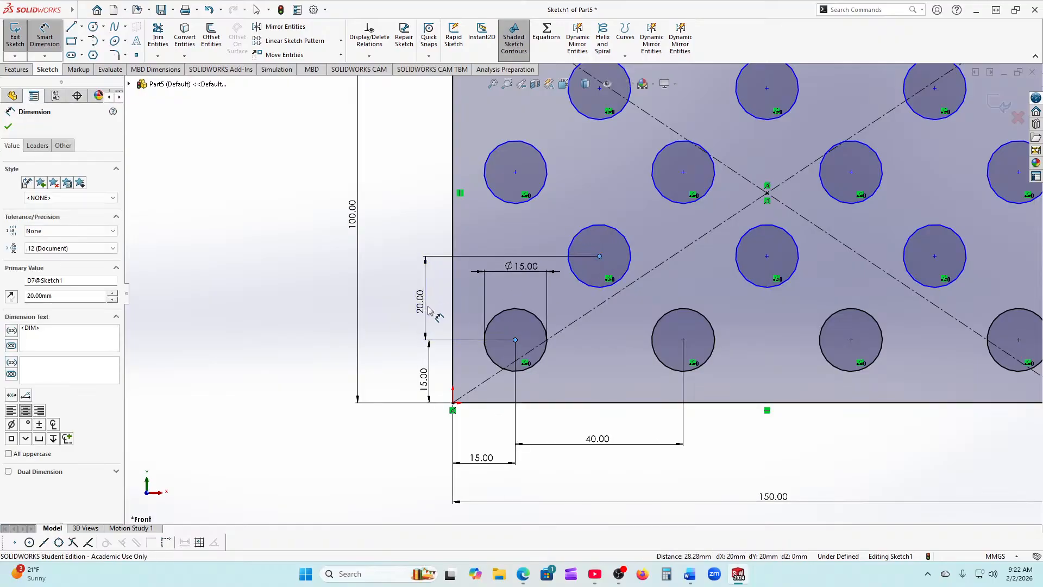
pyautogui.click(289, 288)
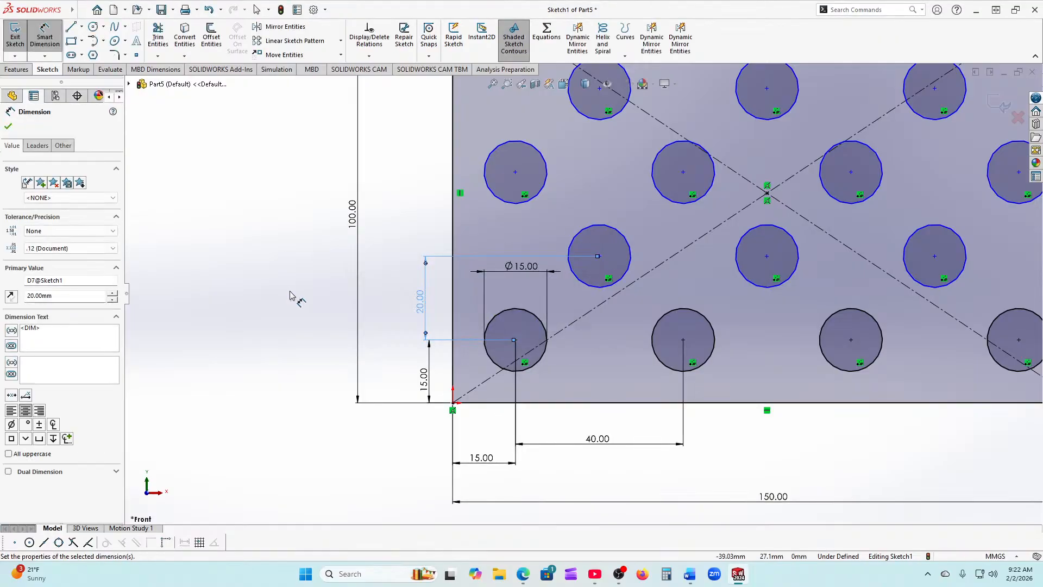
# Step: Add a 20 mm horizontal offset between those same circle centres, fully defining the sketch
pyautogui.click(515, 340)
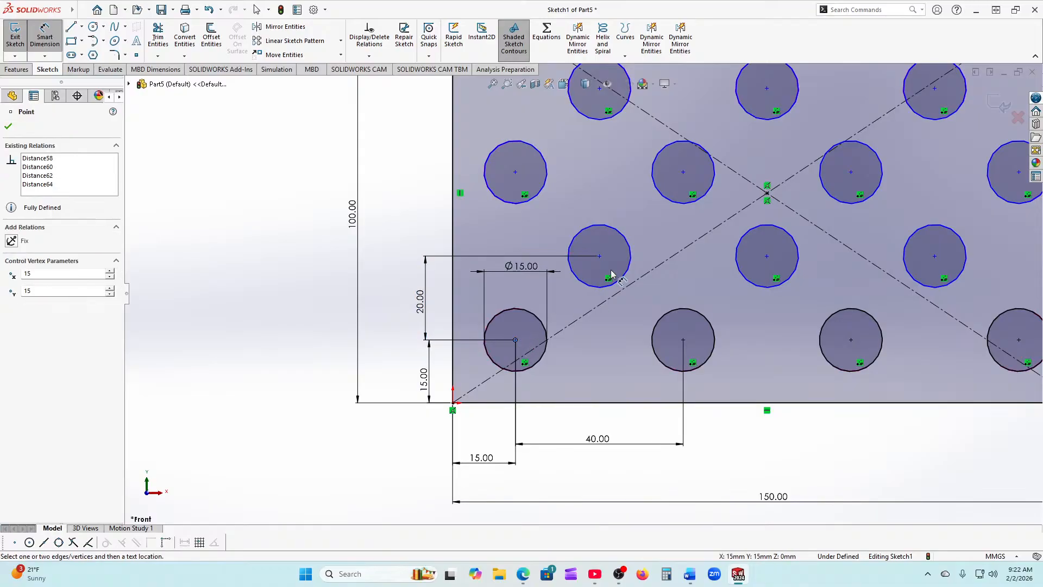
pyautogui.click(599, 256)
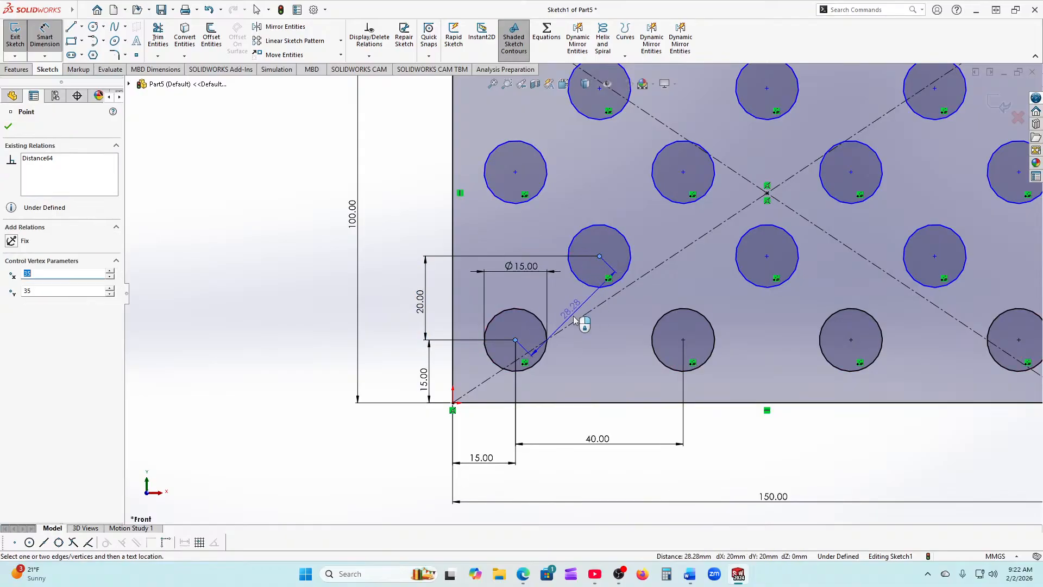
pyautogui.click(564, 379)
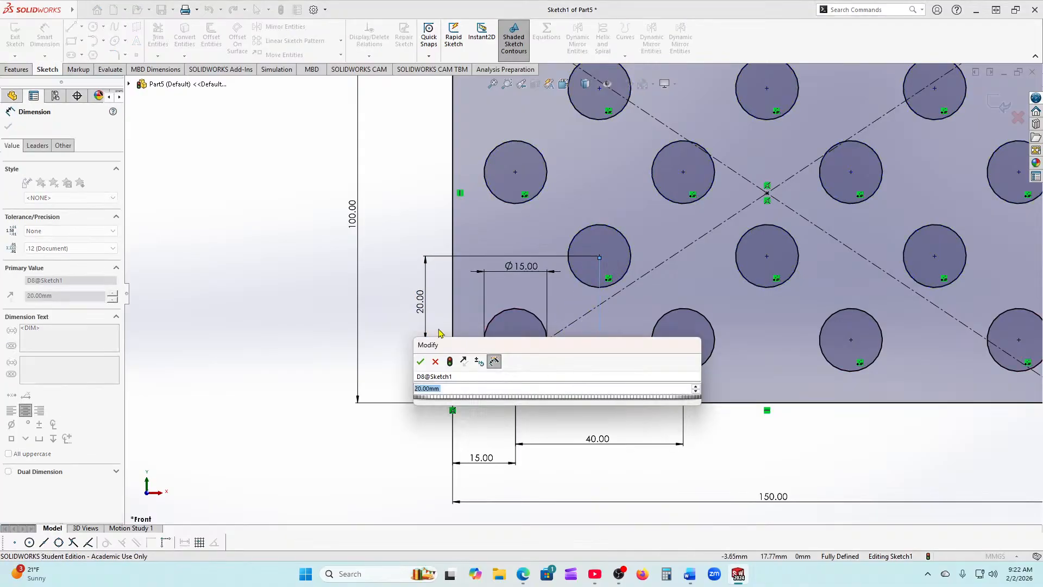
pyautogui.click(420, 361)
pyautogui.scroll(3, 576, 304)
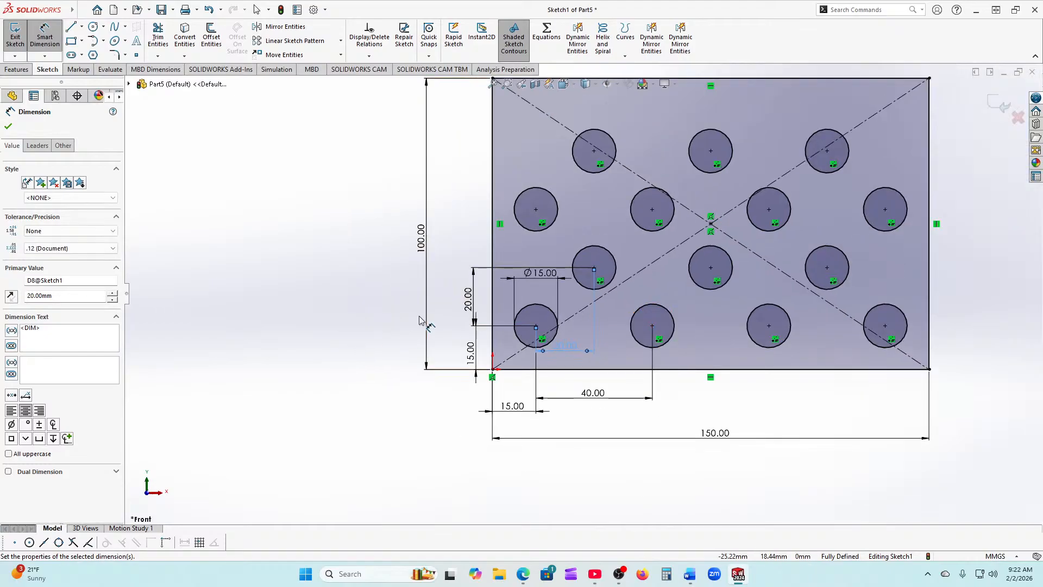
pyautogui.click(177, 191)
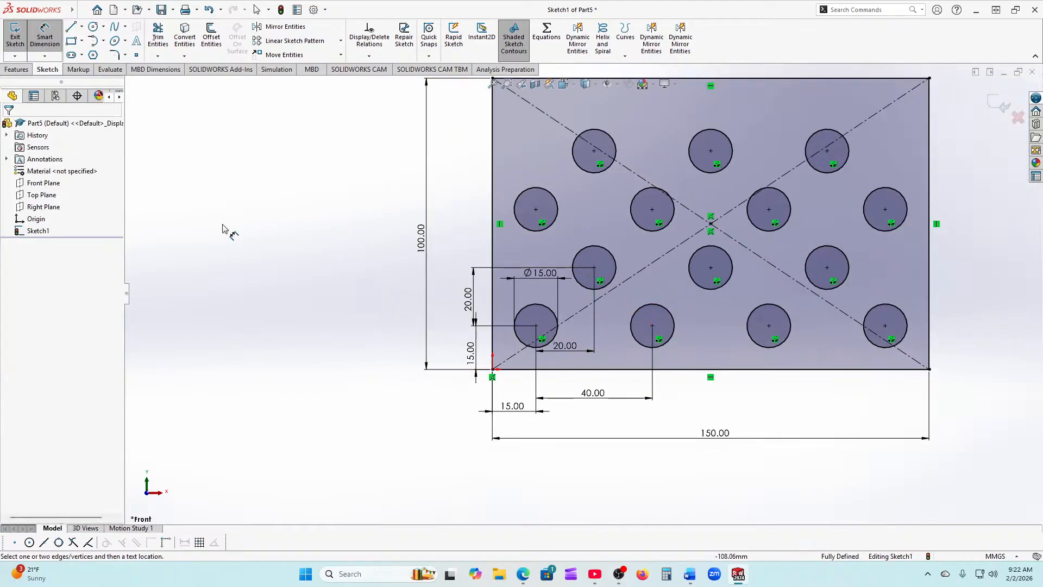
pyautogui.press('Escape')
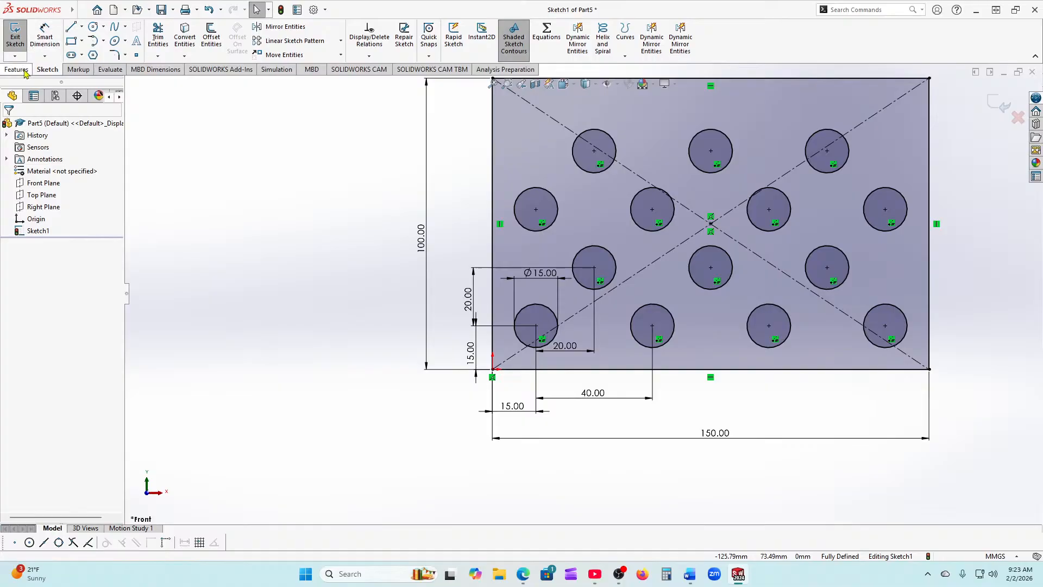
pyautogui.click(16, 69)
# Step: Extrude the sketch into the holed plate Boss-Extrude4
pyautogui.click(20, 38)
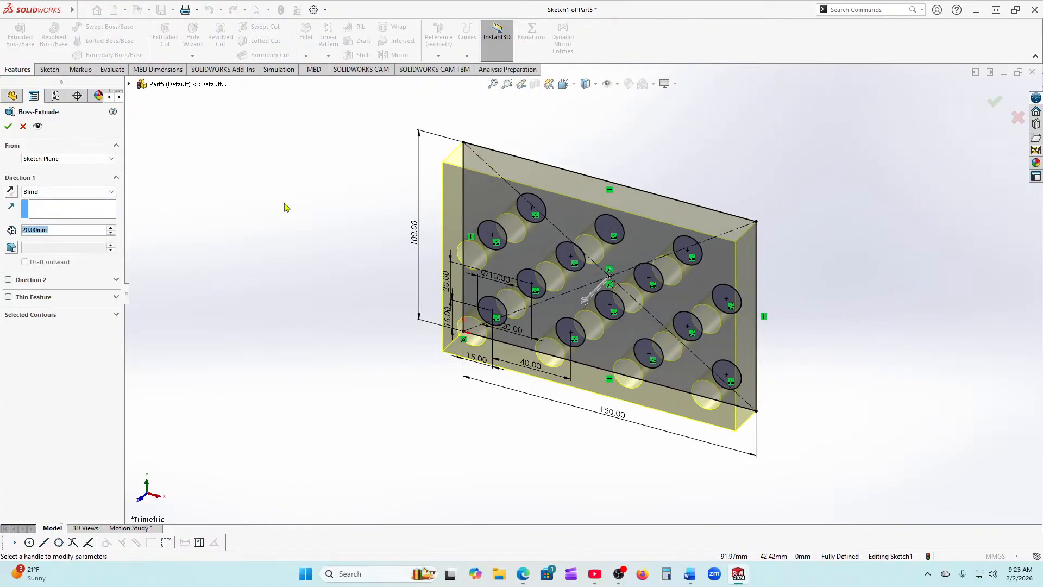
pyautogui.moveTo(426, 417); pyautogui.dragTo(320, 426, button='middle')
pyautogui.click(8, 126)
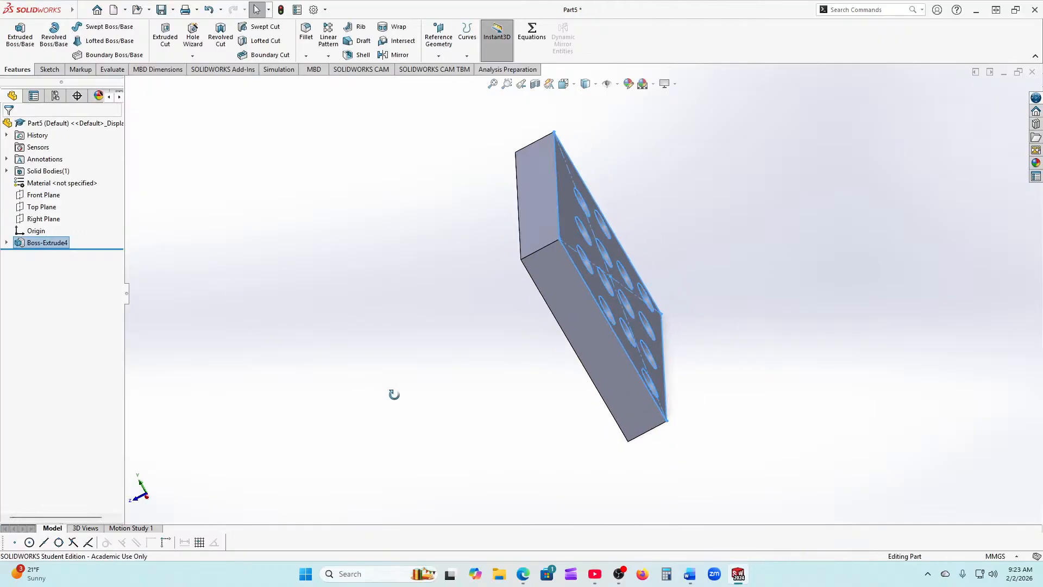
pyautogui.moveTo(394, 394); pyautogui.dragTo(501, 248, button='middle')
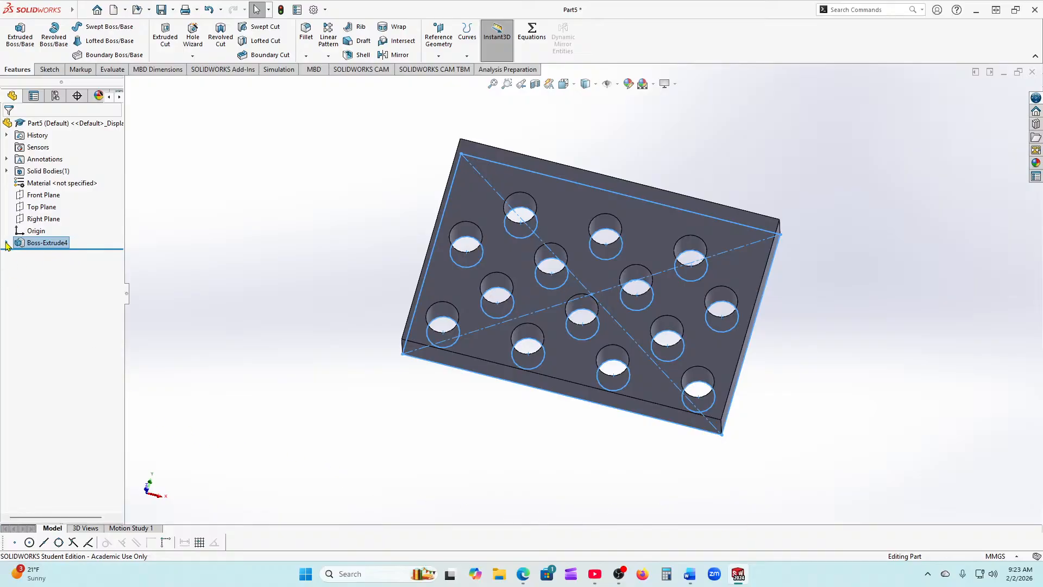
# Step: Delete Boss-Extrude4 and reopen Sketch1 for editing
pyautogui.rightClick(25, 243)
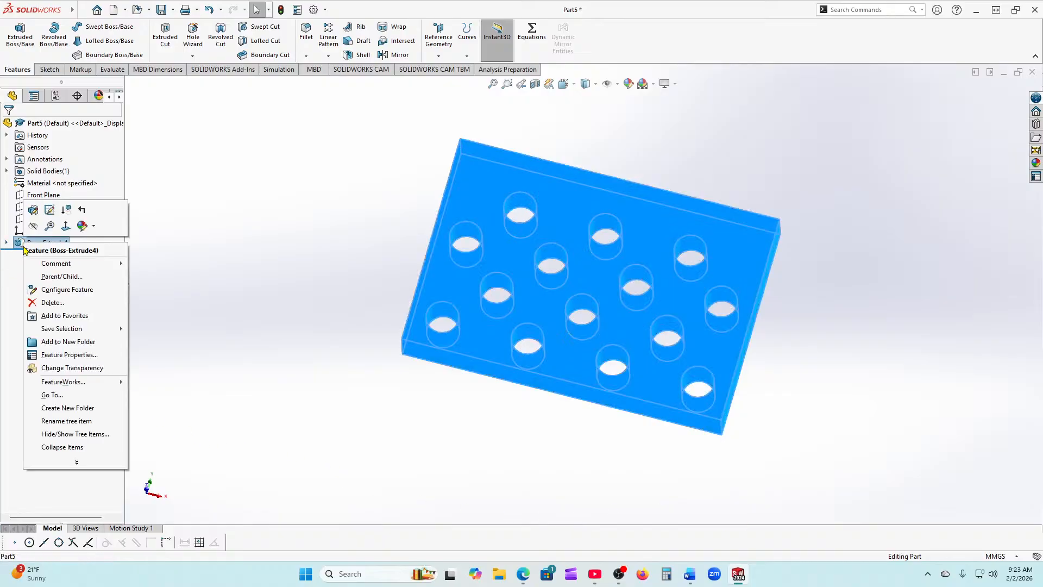
pyautogui.click(41, 301)
pyautogui.click(578, 238)
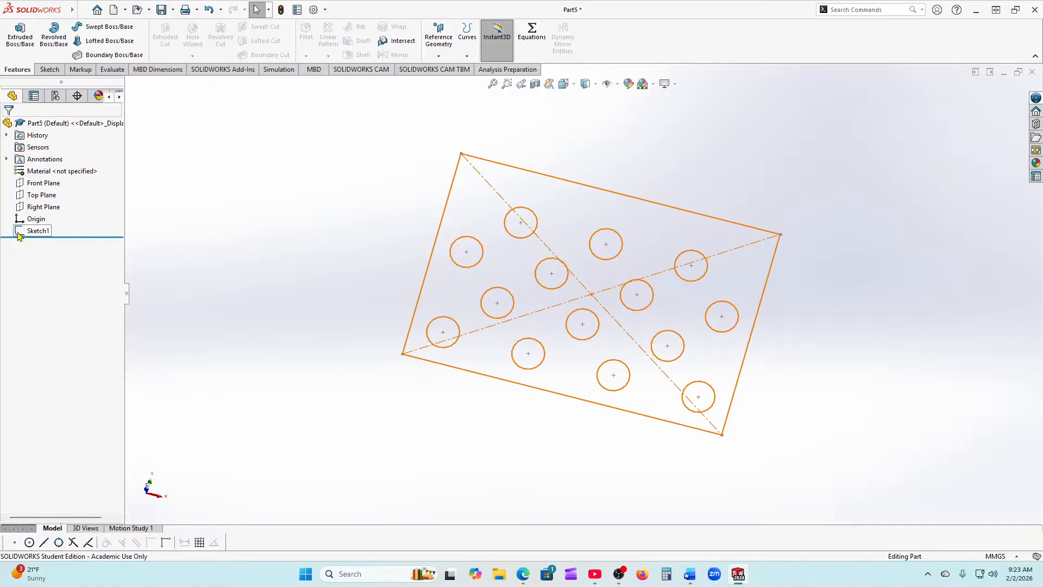
pyautogui.click(20, 236)
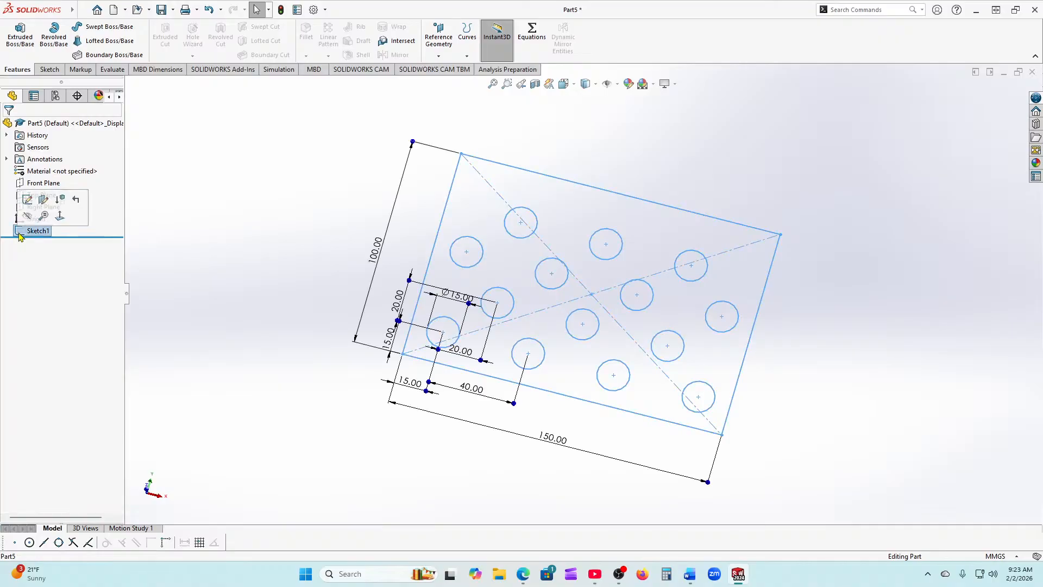
# Step: Reopen Sketch1 and delete the 40.00, 100.00, 20.00, 15.00 and Ø15.00 dimensions
pyautogui.click(28, 200)
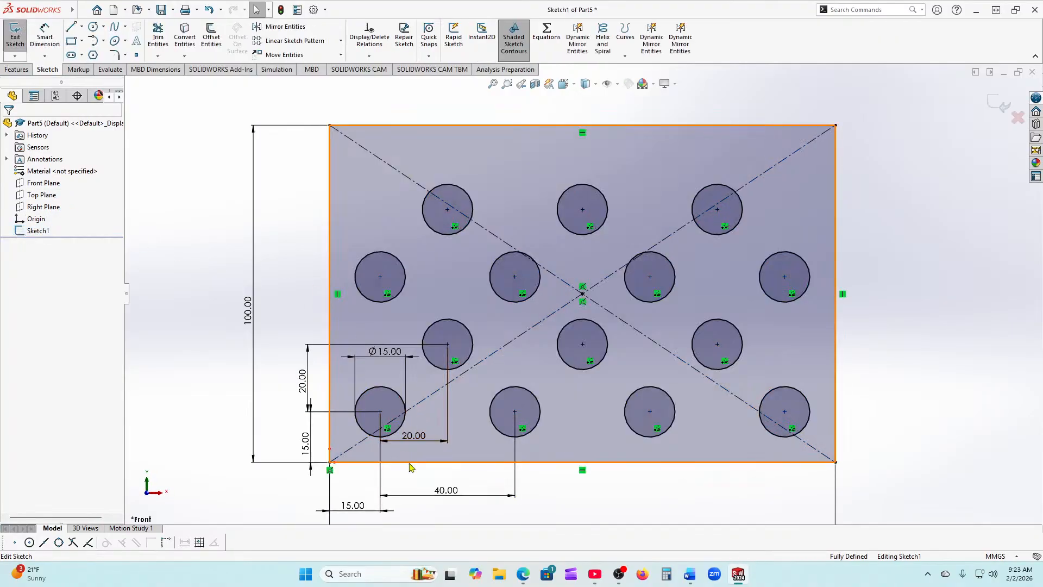
pyautogui.click(520, 491)
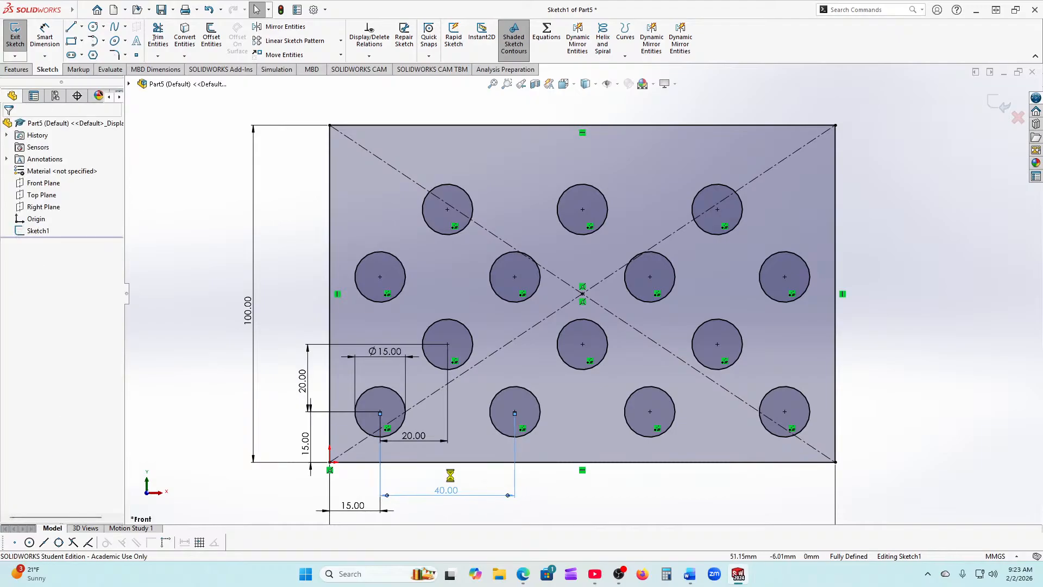
pyautogui.press('Delete')
pyautogui.press('Delete')
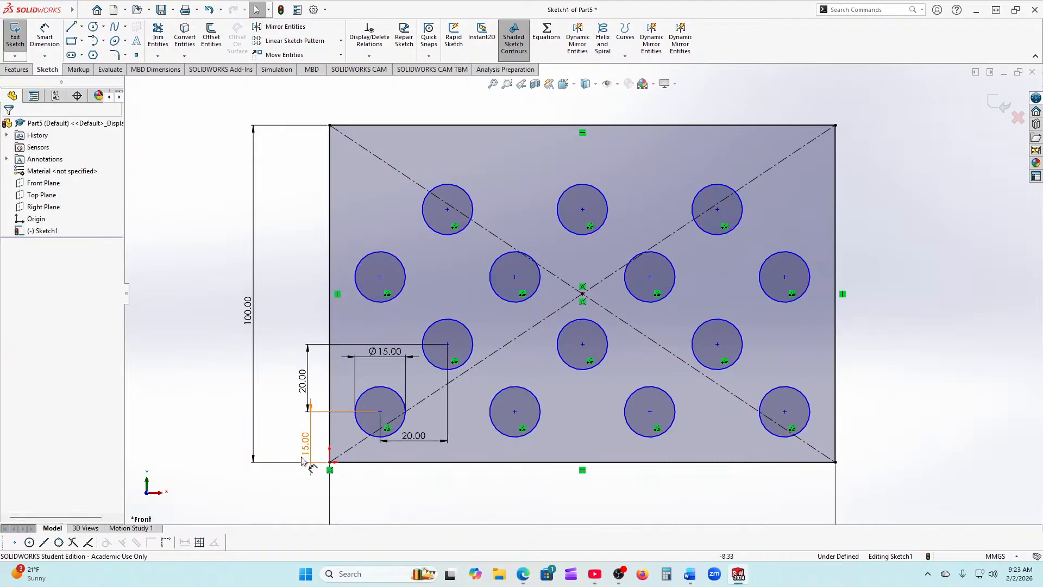
pyautogui.click(298, 463)
pyautogui.press('Delete')
pyautogui.click(324, 416)
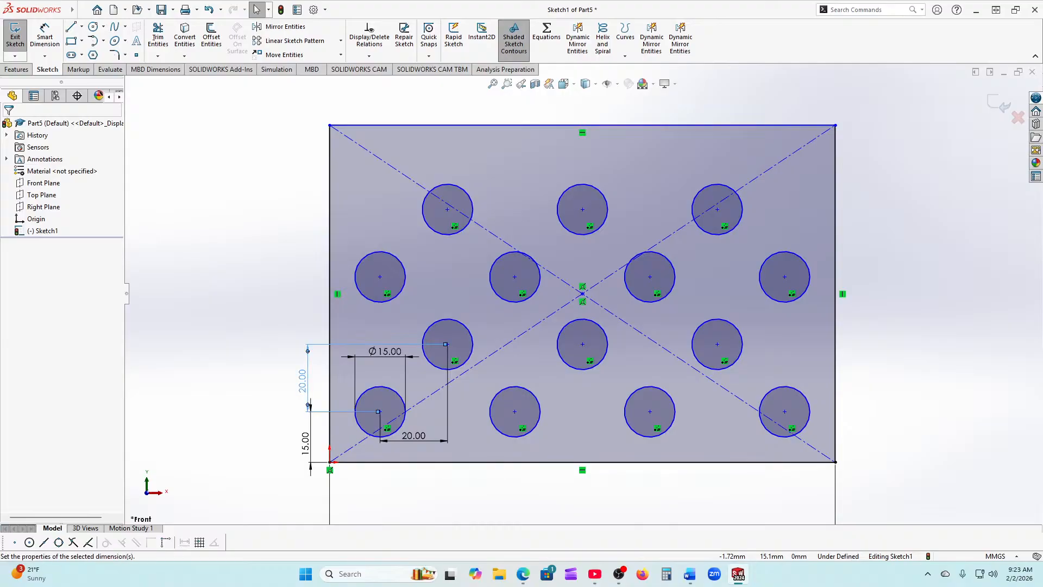
pyautogui.press('Delete')
pyautogui.click(305, 442)
pyautogui.press('Delete')
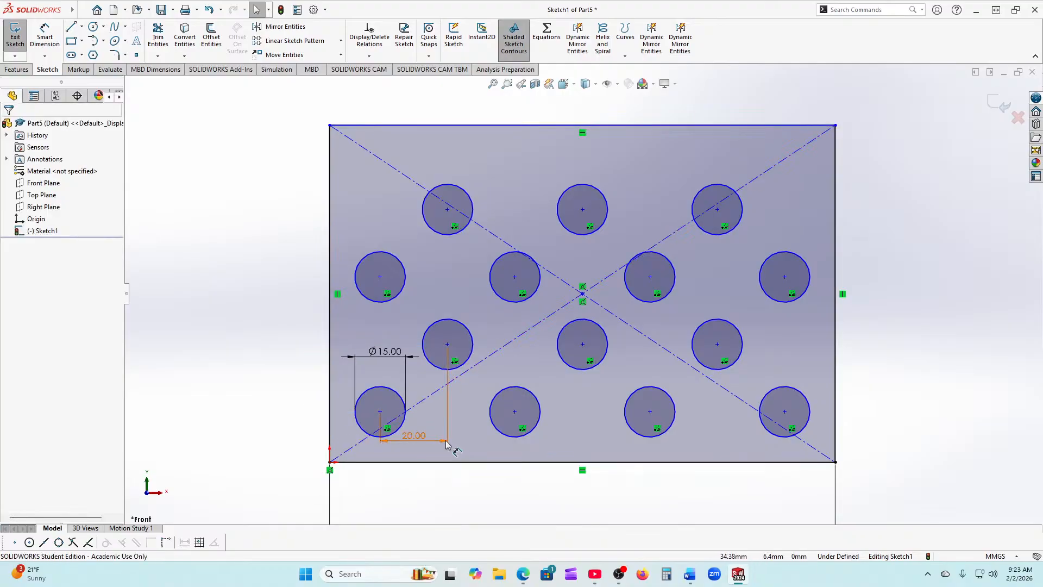
pyautogui.press('Delete')
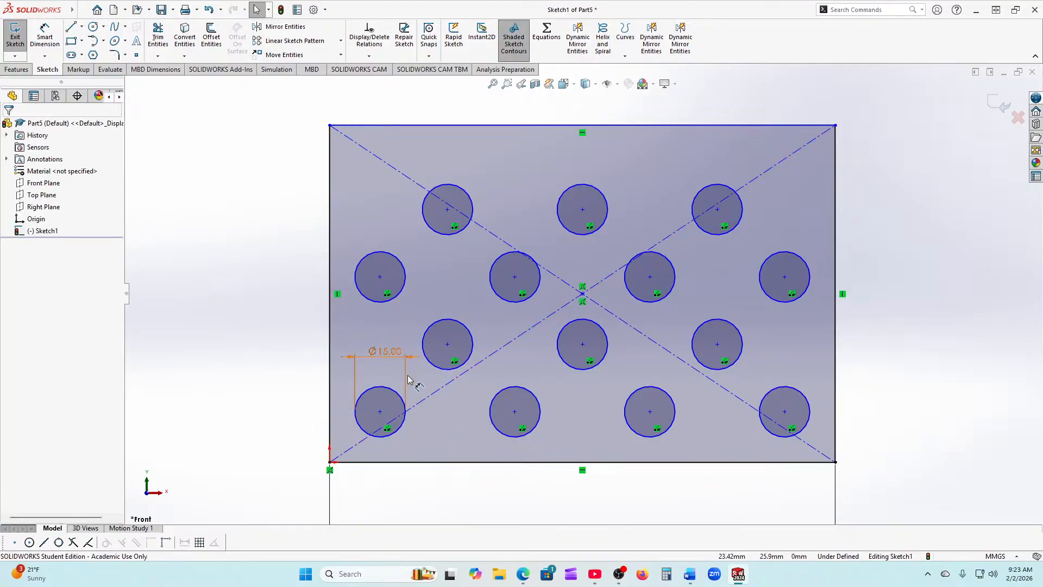
pyautogui.click(406, 376)
pyautogui.press('Delete')
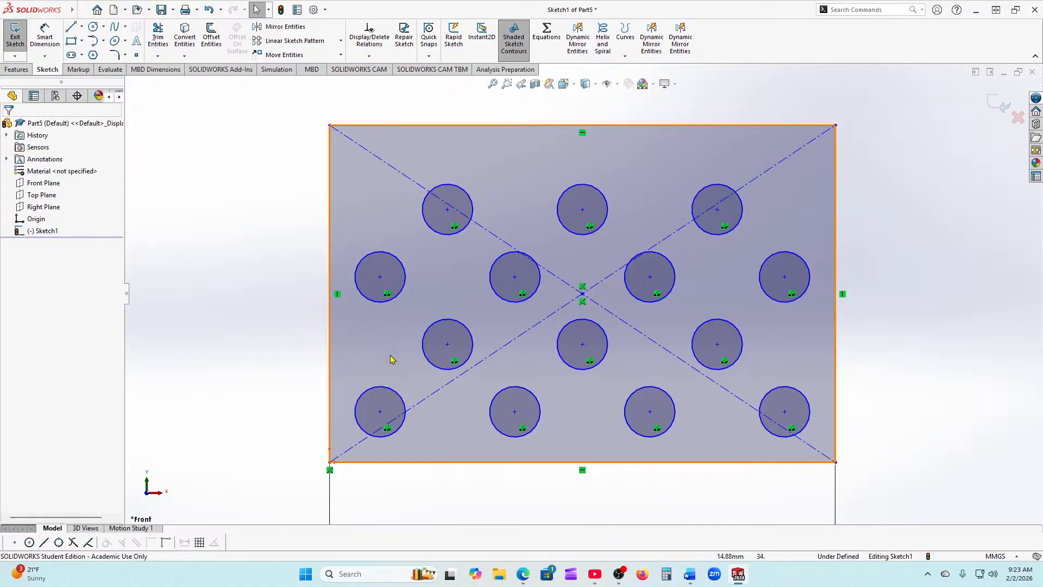
# Step: Delete the bottom-left seed circle, confirming with Yes, then the left-middle and next holes
pyautogui.click(429, 360)
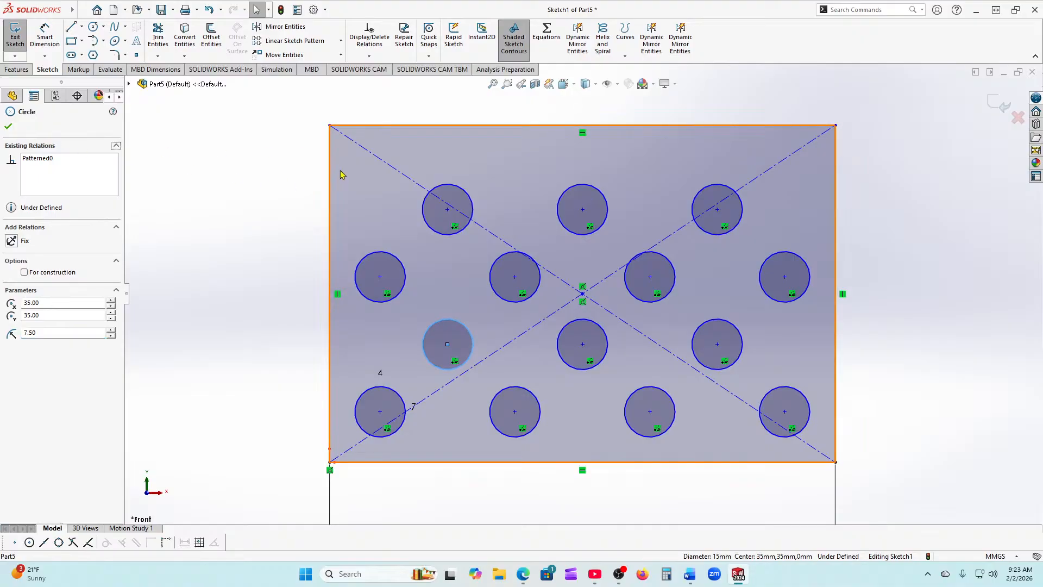
pyautogui.moveTo(342, 171)
pyautogui.mouseDown()
pyautogui.moveTo(625, 345)
pyautogui.moveTo(595, 226)
pyautogui.moveTo(563, 180)
pyautogui.mouseUp()
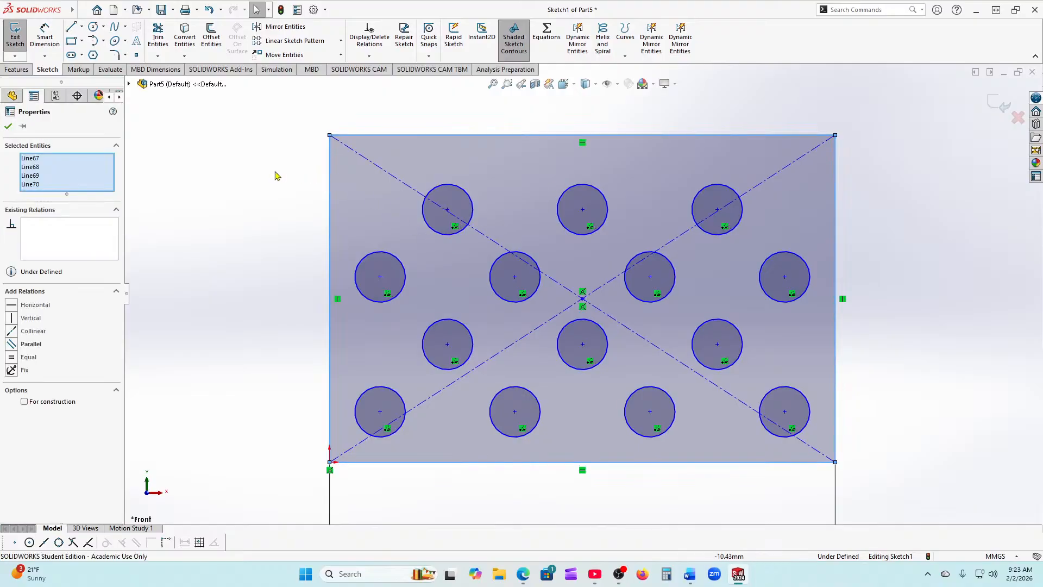
pyautogui.click(405, 413)
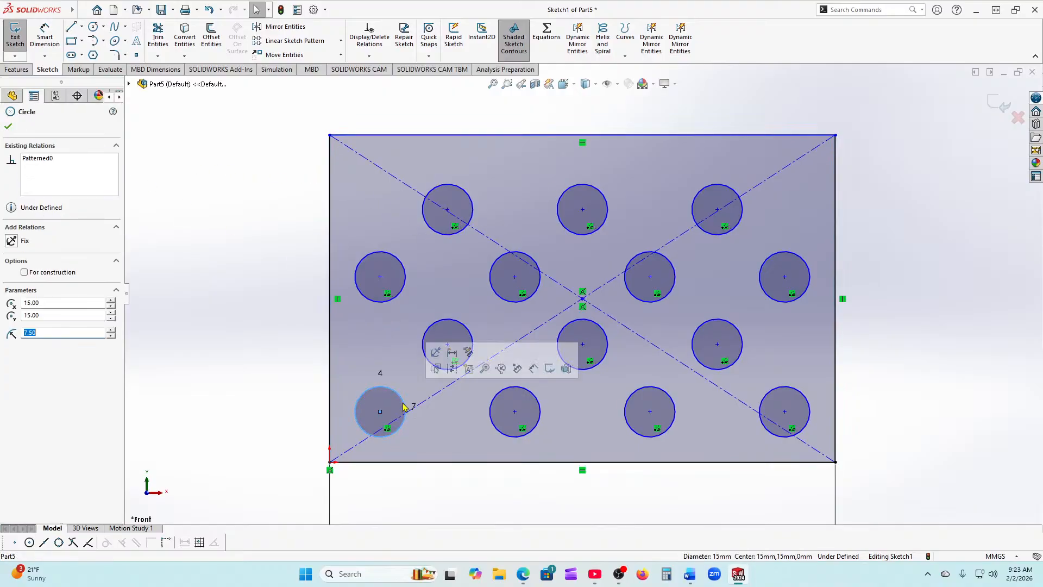
pyautogui.press('Delete')
pyautogui.click(463, 288)
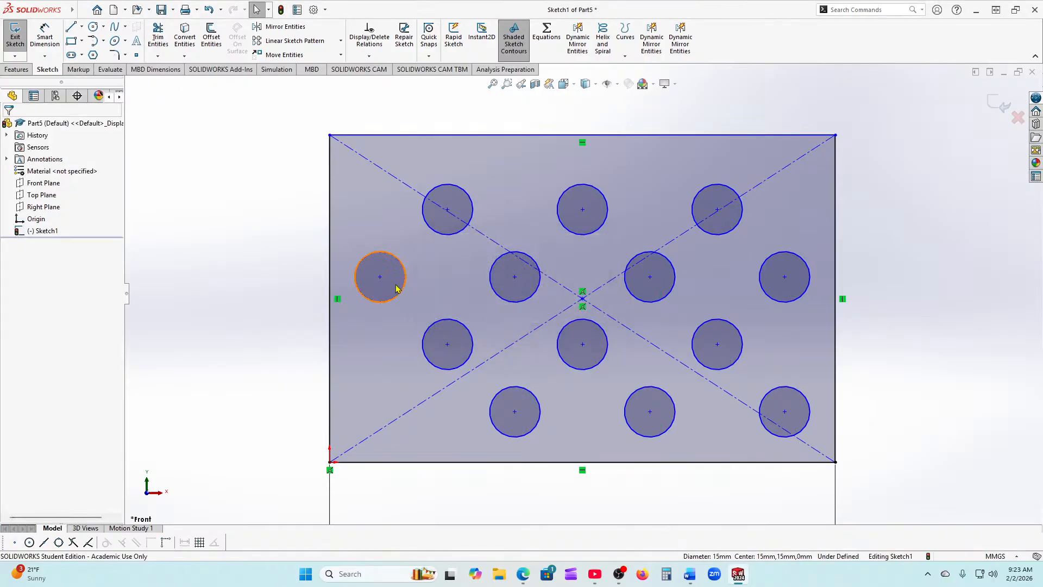
pyautogui.click(396, 284)
pyautogui.press('Delete')
pyautogui.click(466, 329)
pyautogui.press('Delete')
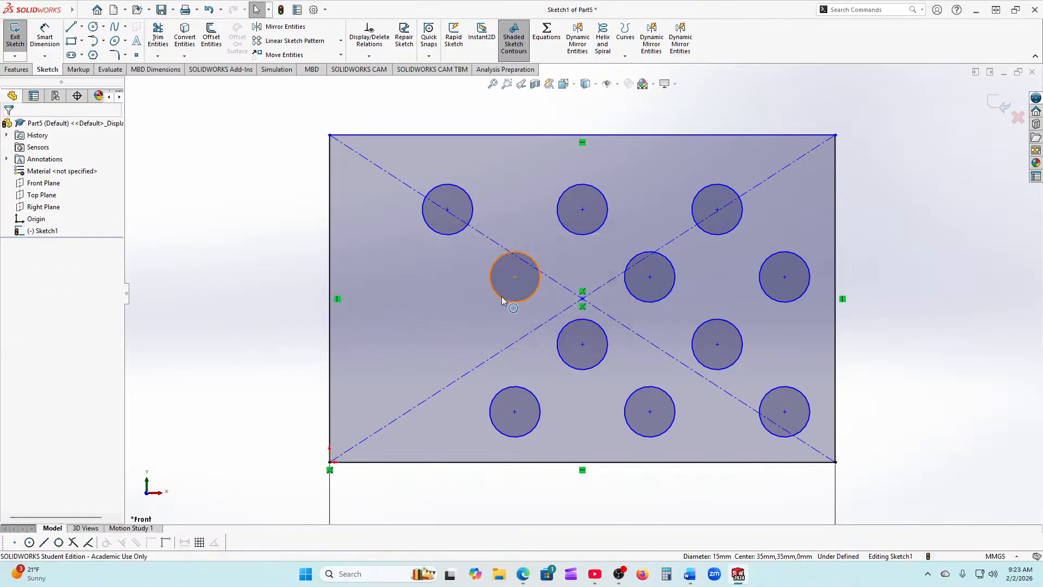
# Step: Delete the centre-left, bottom-row, centre-row, bottom-middle and bottom-right hole circles
pyautogui.click(500, 294)
pyautogui.press('Delete')
pyautogui.click(535, 405)
pyautogui.press('Delete')
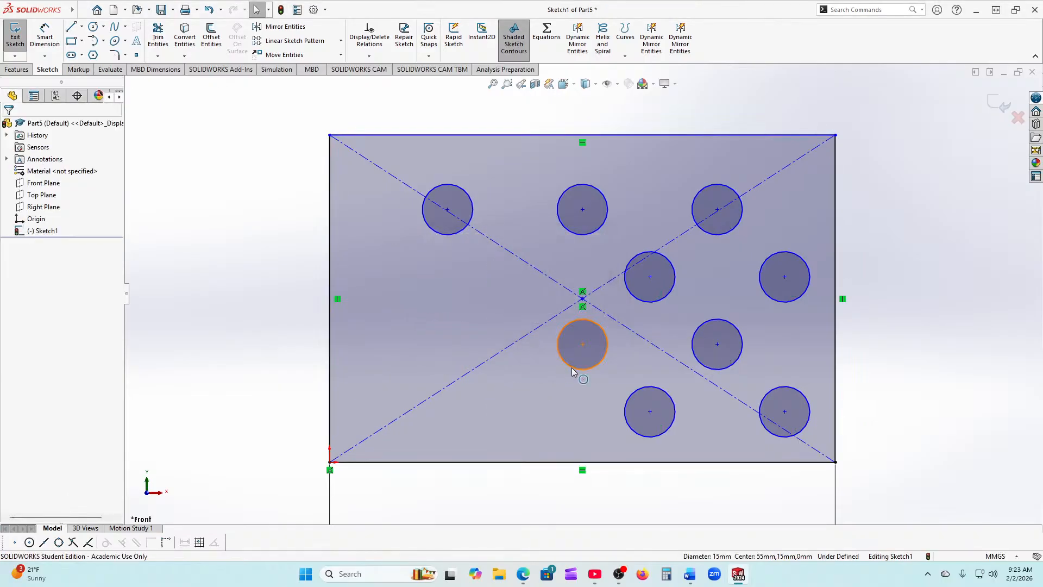
pyautogui.click(572, 367)
pyautogui.press('Delete')
pyautogui.click(656, 389)
pyautogui.press('Delete')
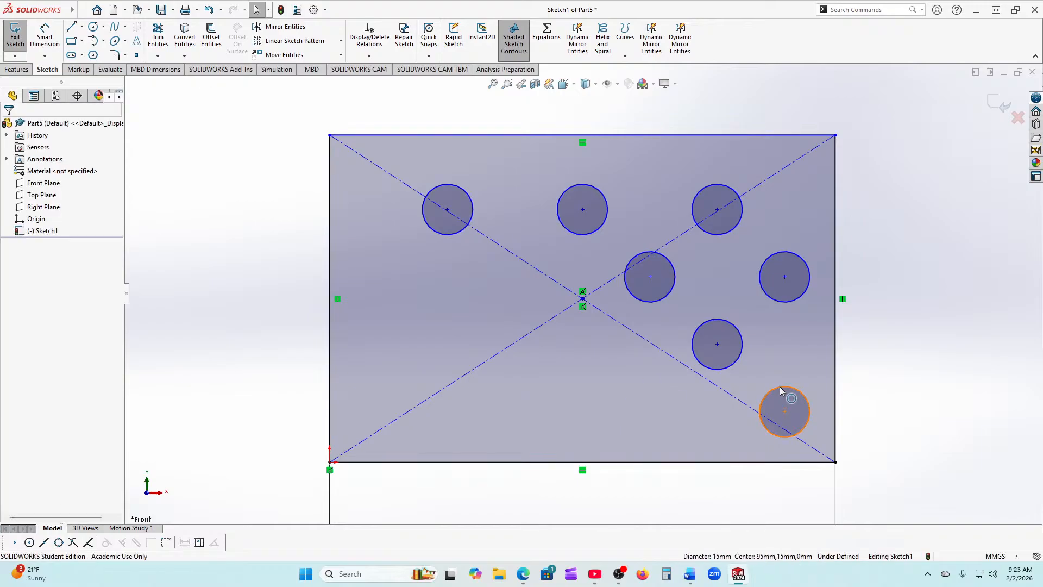
pyautogui.click(781, 387)
pyautogui.press('Delete')
# Step: Delete the remaining lower-right, right-edge, top-right, right-of-centre, top-middle and top-left holes
pyautogui.click(745, 349)
pyautogui.press('Delete')
pyautogui.click(773, 301)
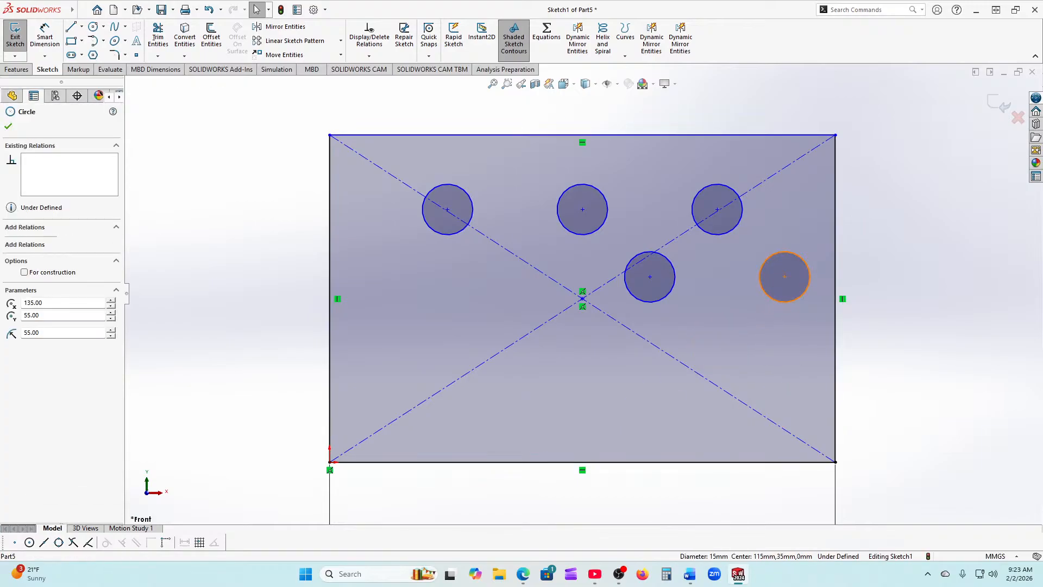
pyautogui.press('Delete')
pyautogui.click(718, 236)
pyautogui.press('Delete')
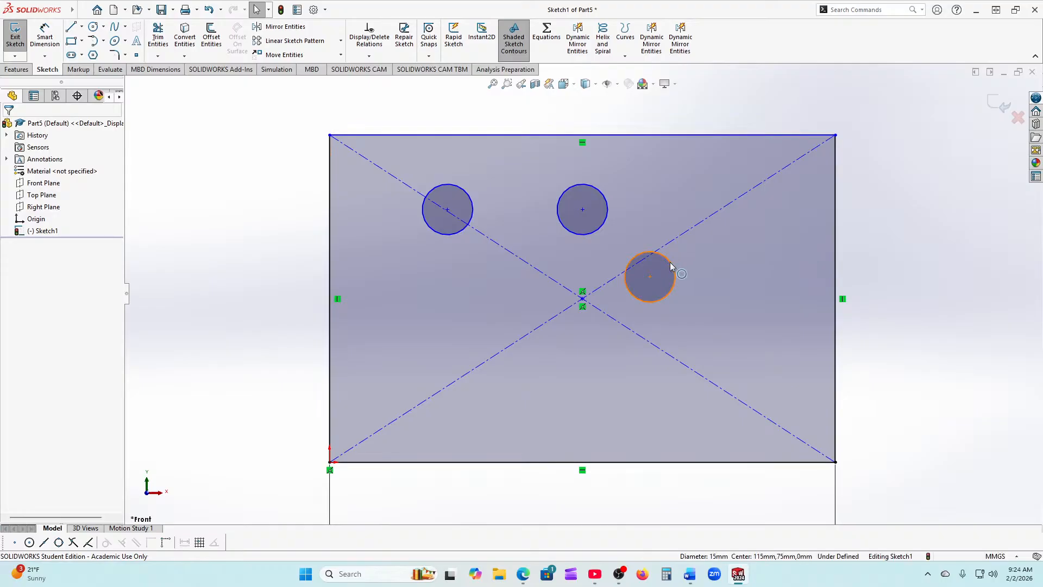
pyautogui.click(673, 267)
pyautogui.press('Delete')
pyautogui.click(599, 235)
pyautogui.press('Delete')
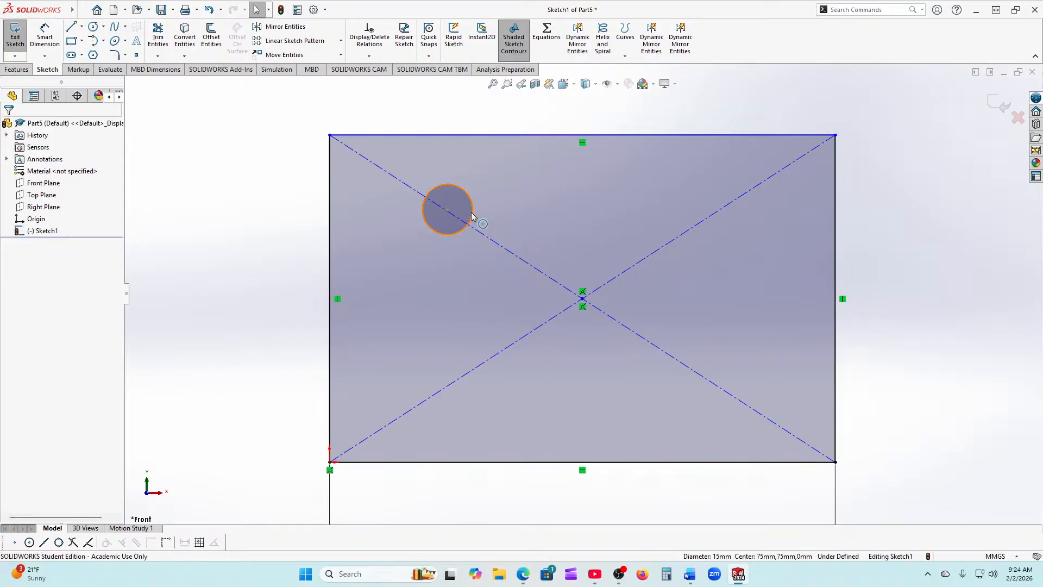
pyautogui.click(472, 217)
pyautogui.press('Delete')
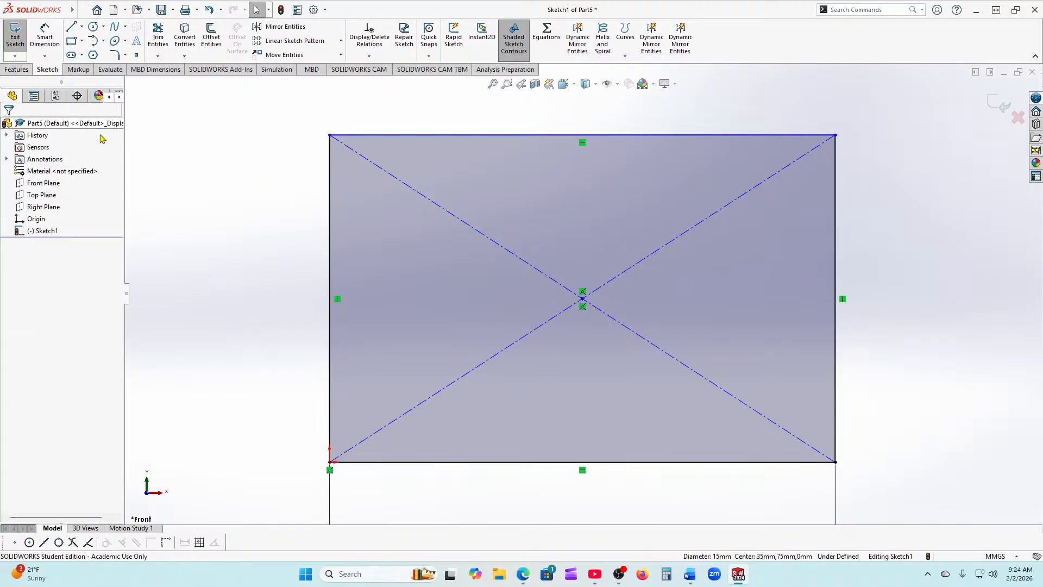
# Step: Dimension the rectangle's left edge to 150 mm, making it a 150 × 150 square
pyautogui.scroll(2, 306, 278)
pyautogui.click(45, 36)
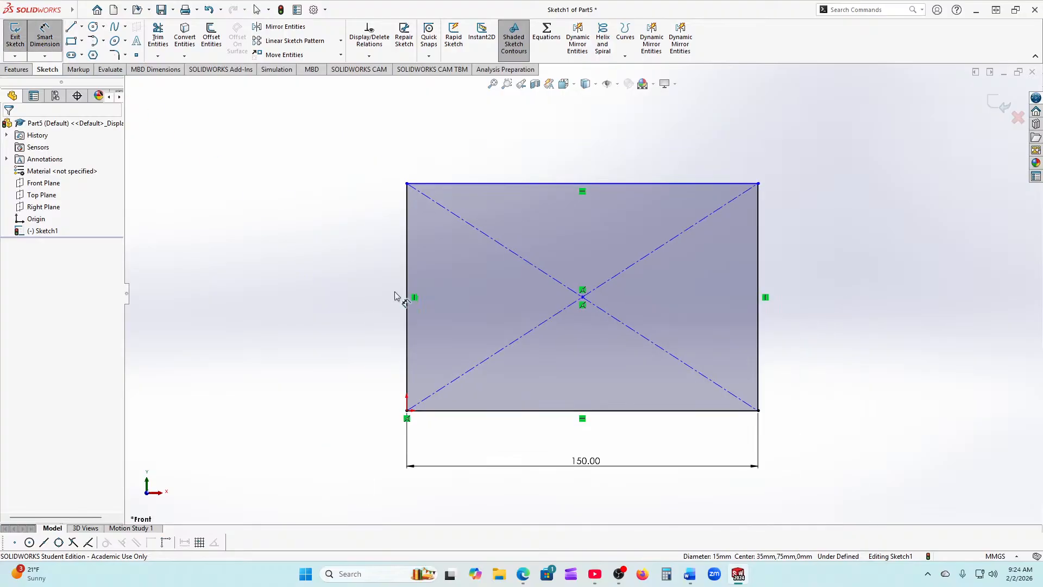
pyautogui.click(407, 353)
pyautogui.click(340, 302)
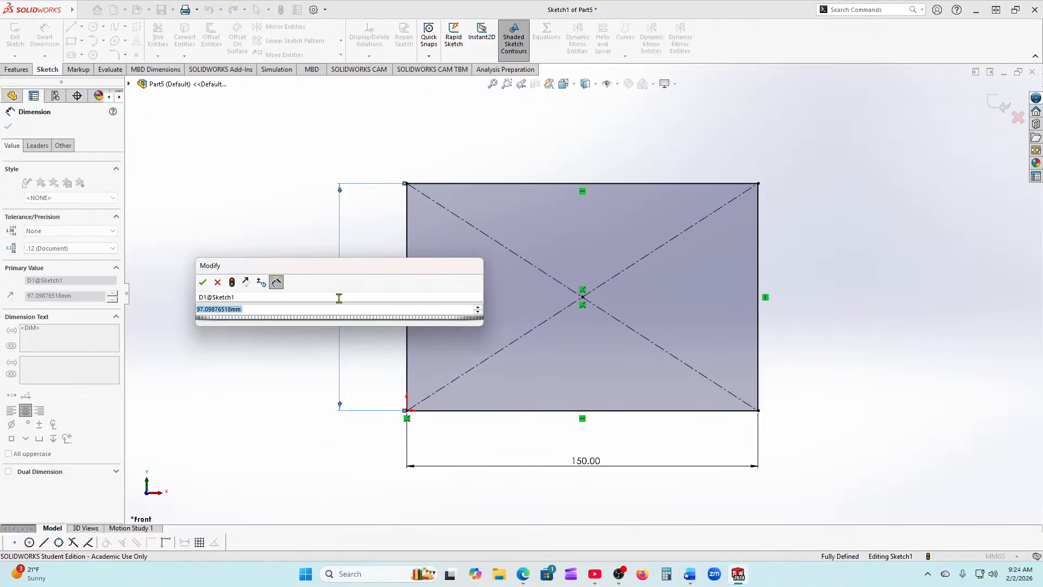
pyautogui.write('150')
pyautogui.press('Return')
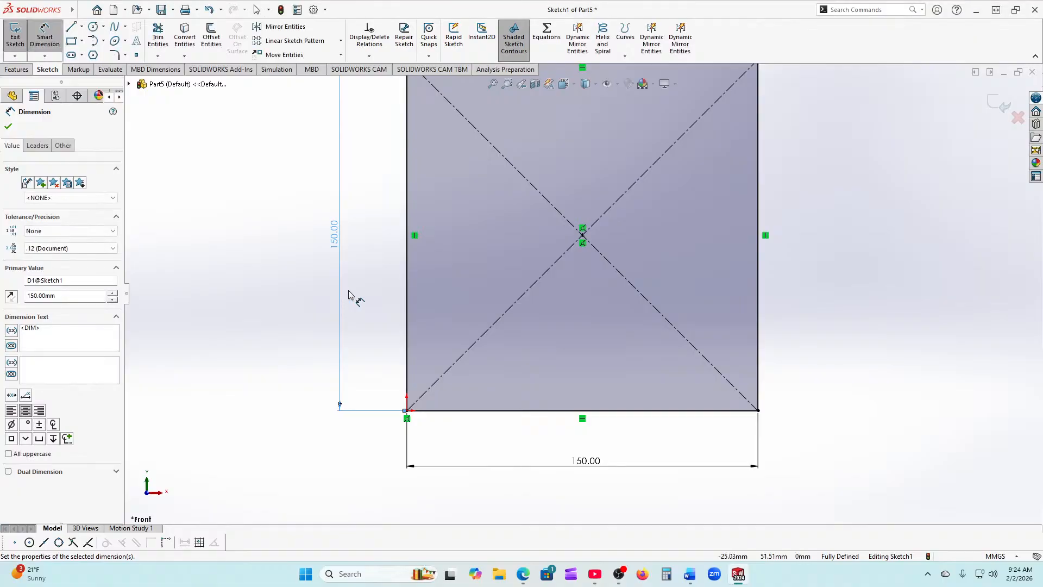
pyautogui.press('f')
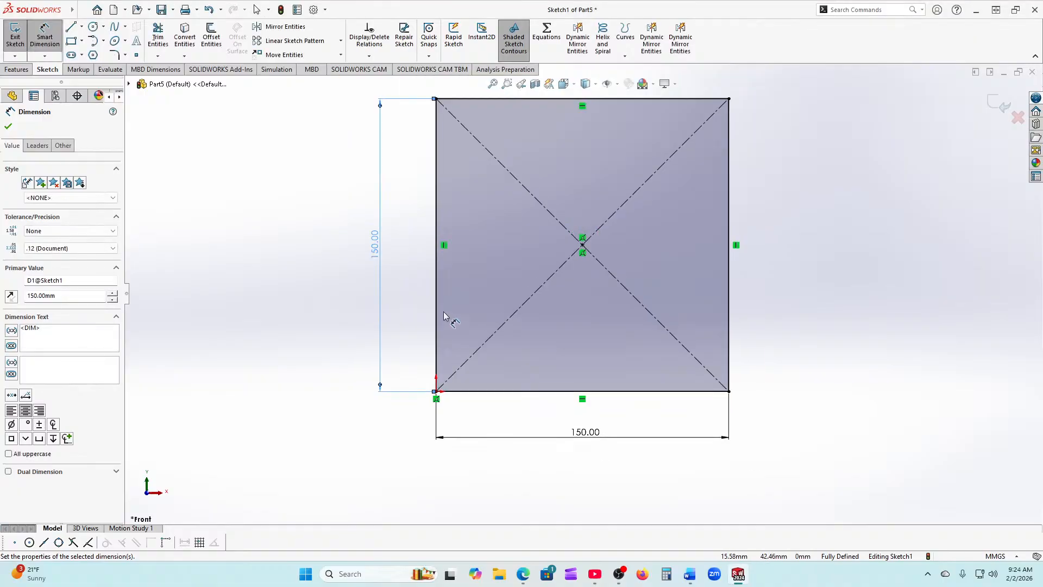
pyautogui.click(10, 126)
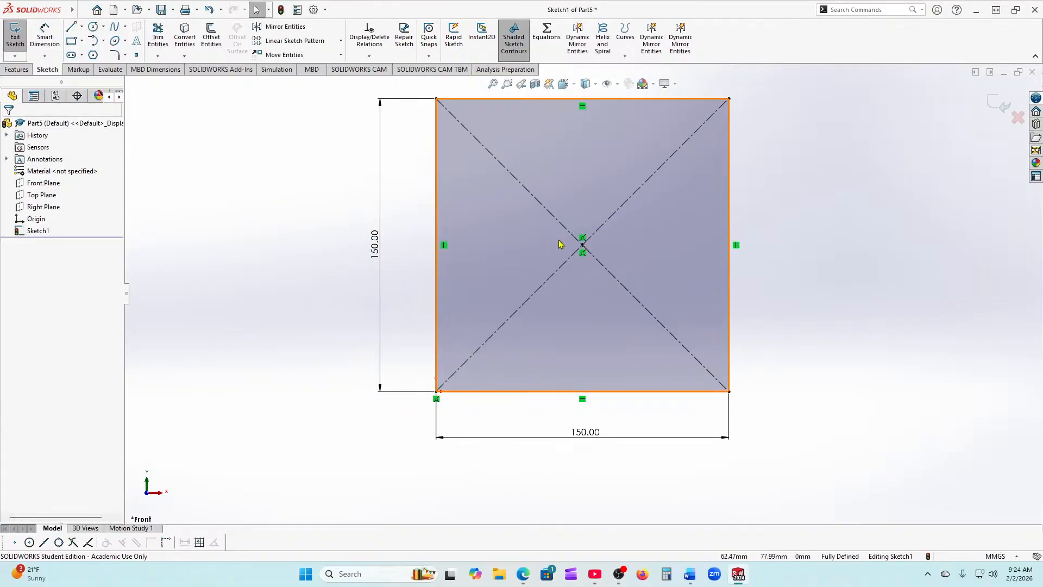
# Step: Start a circle centred where the square's construction diagonals cross
pyautogui.scroll(1, 675, 257)
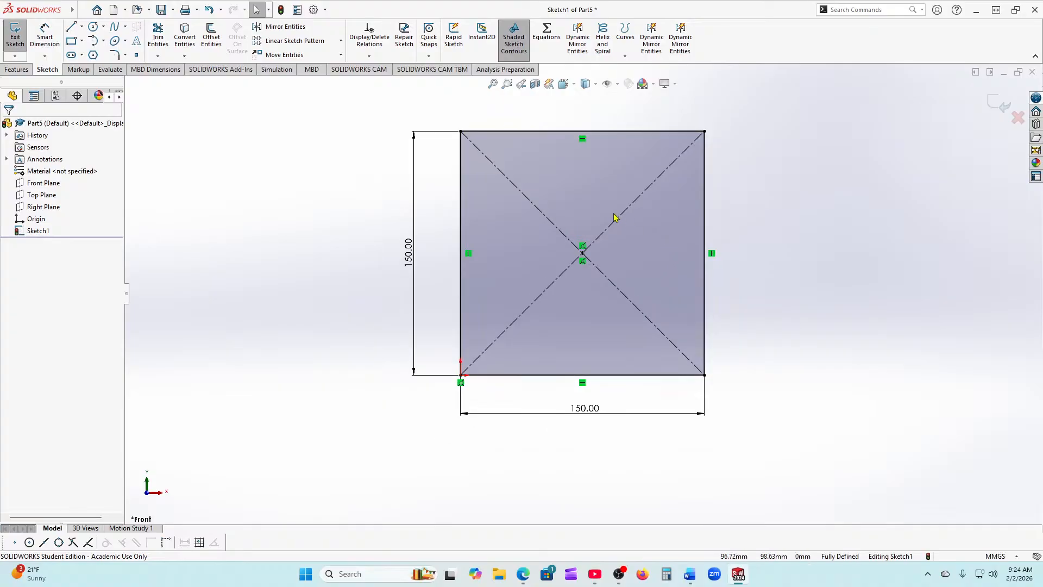
pyautogui.scroll(-1, 616, 217)
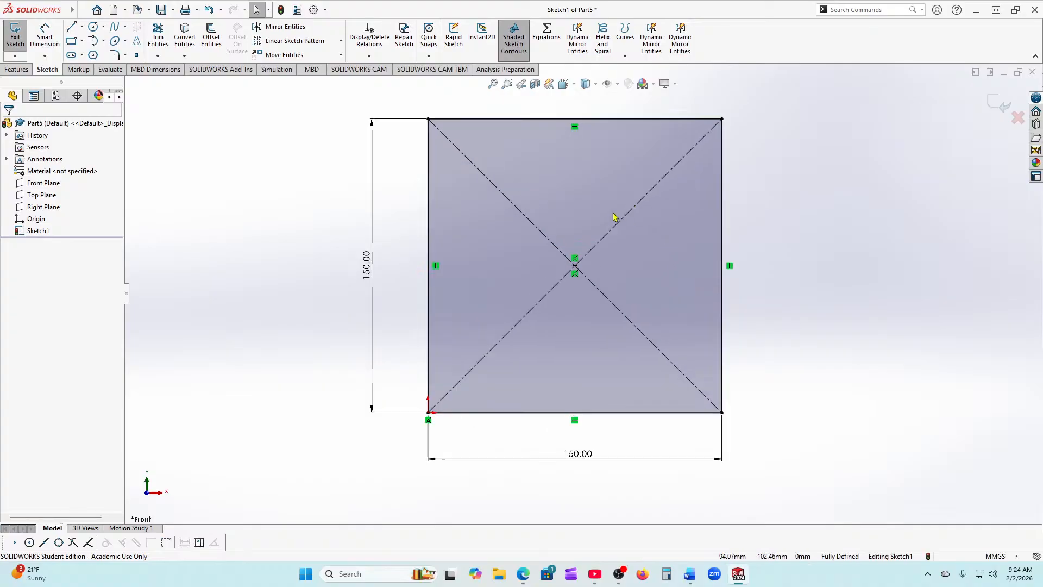
pyautogui.click(93, 26)
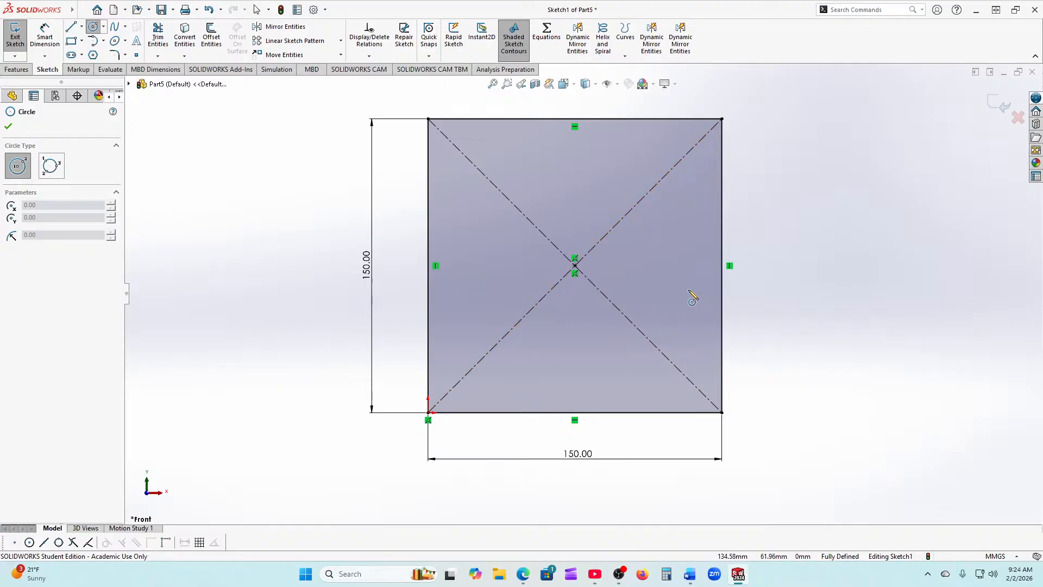
pyautogui.click(8, 126)
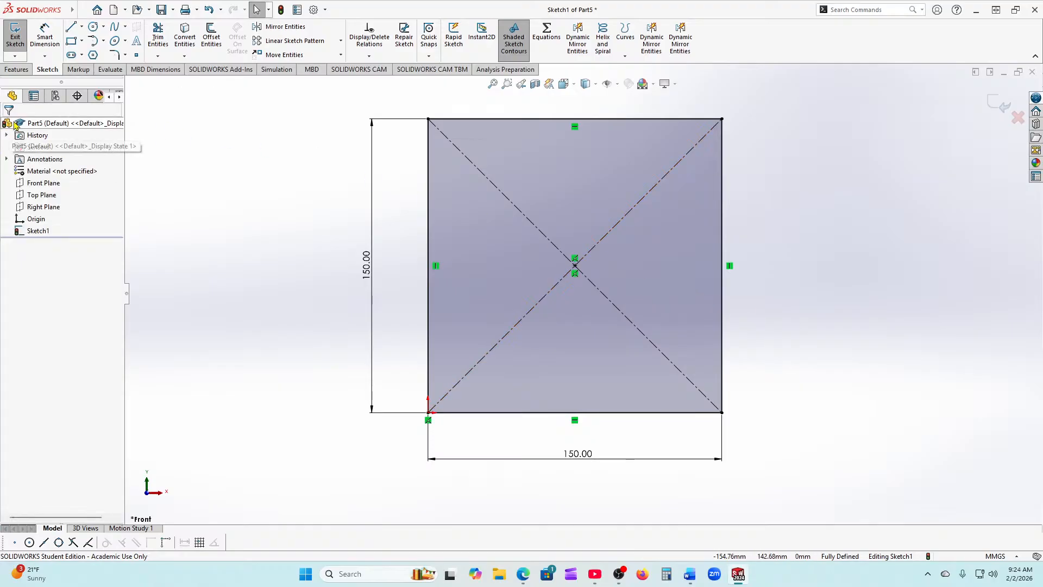
pyautogui.click(93, 27)
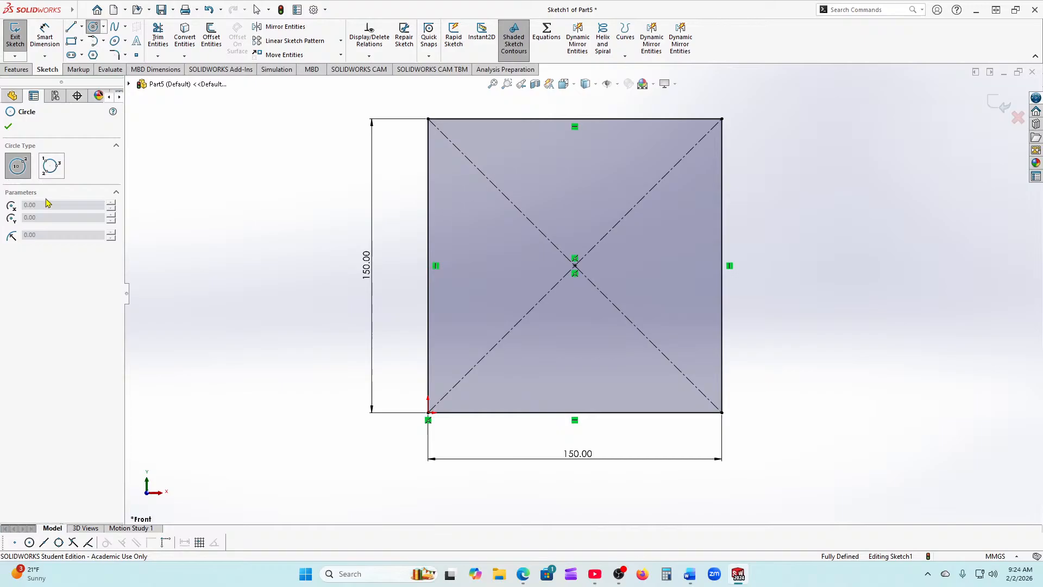
pyautogui.click(574, 265)
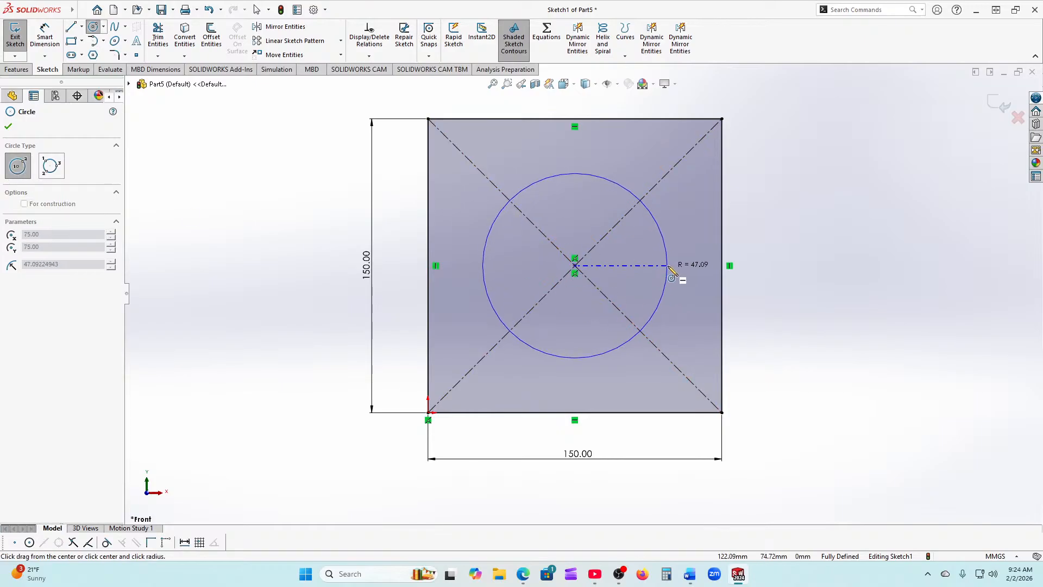
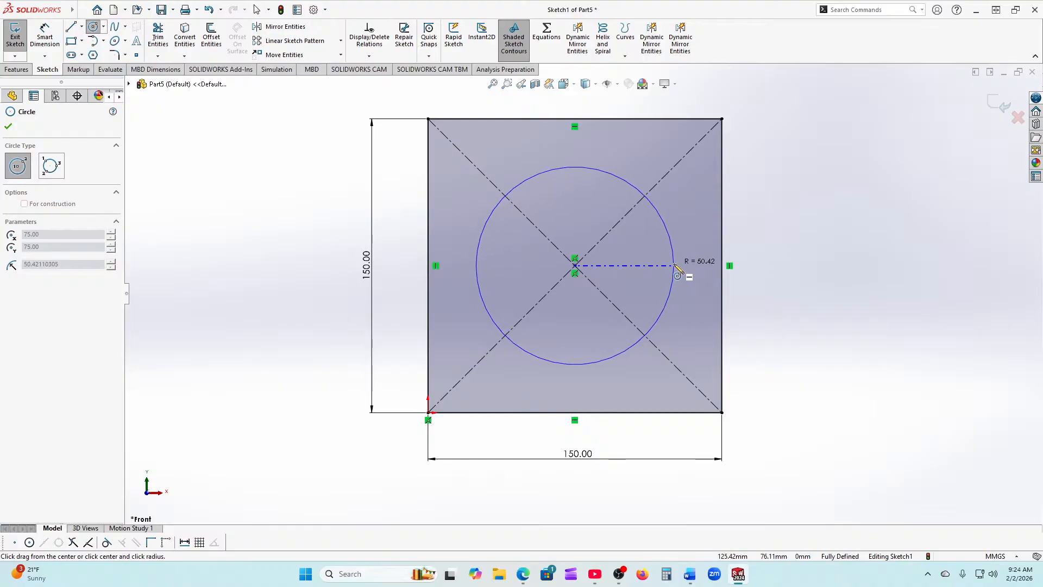
# Step: Finish the circle at the square's centre and set it as construction geometry
pyautogui.click(676, 266)
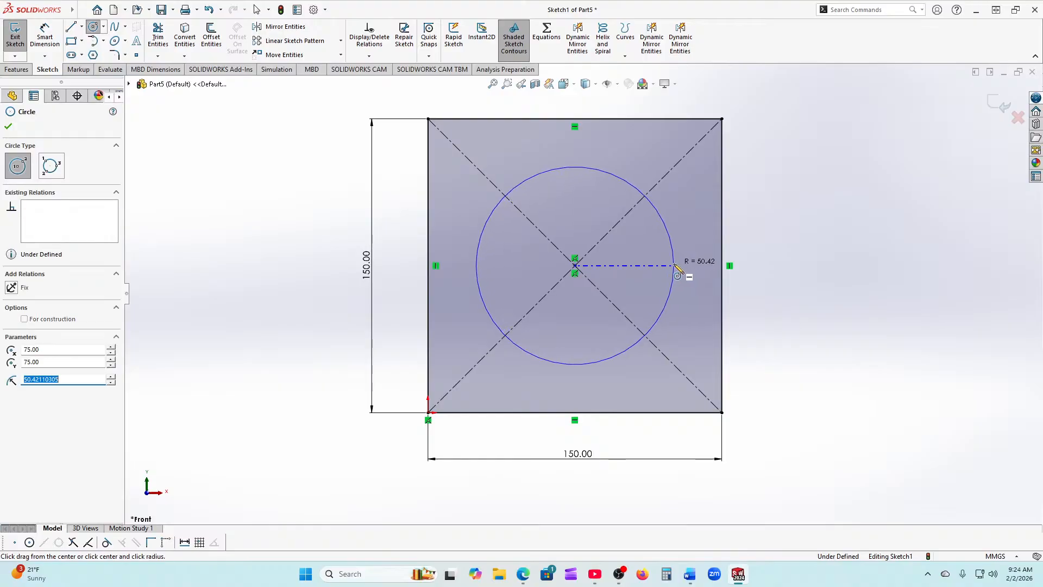
pyautogui.click(24, 320)
pyautogui.click(9, 126)
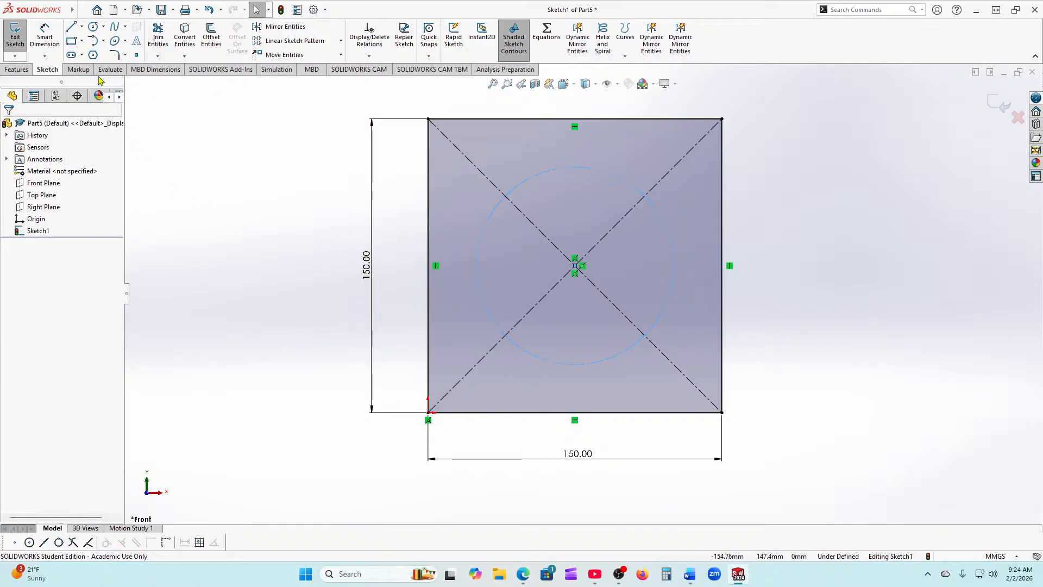
pyautogui.click(94, 26)
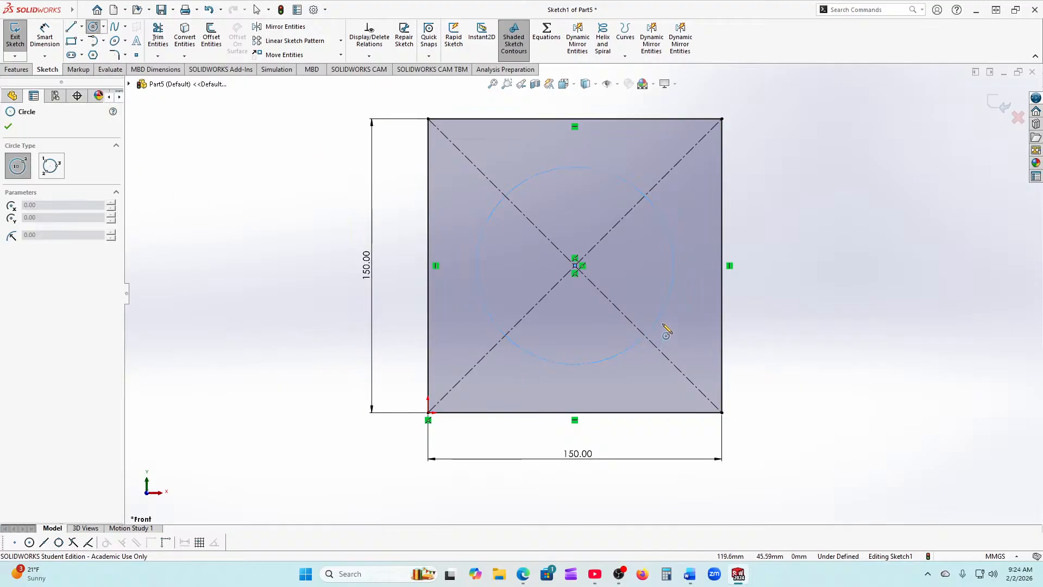
pyautogui.scroll(-3, 654, 282)
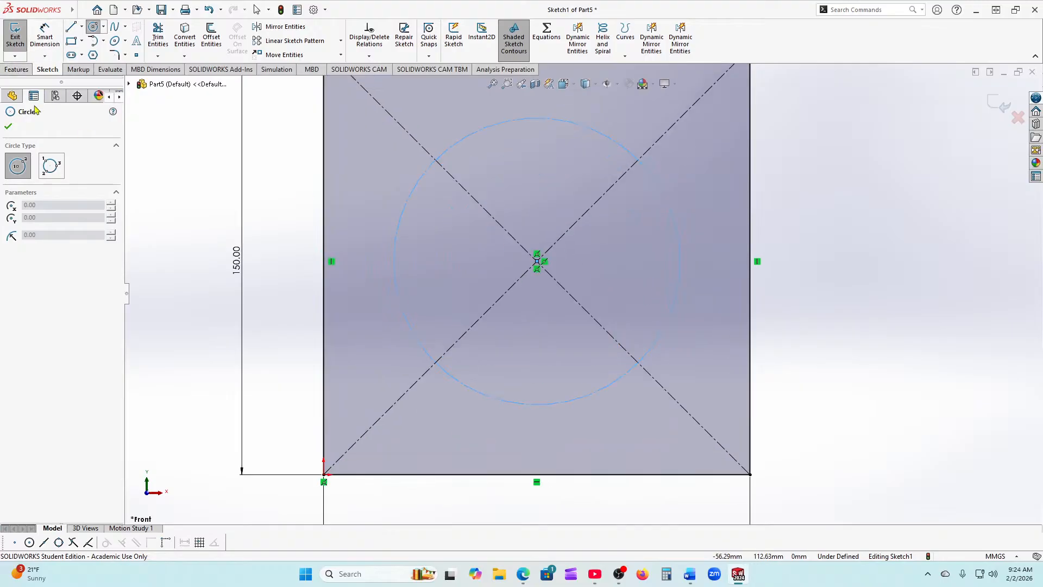
pyautogui.click(8, 127)
# Step: Dimension the construction circle's diameter to 100
pyautogui.click(44, 37)
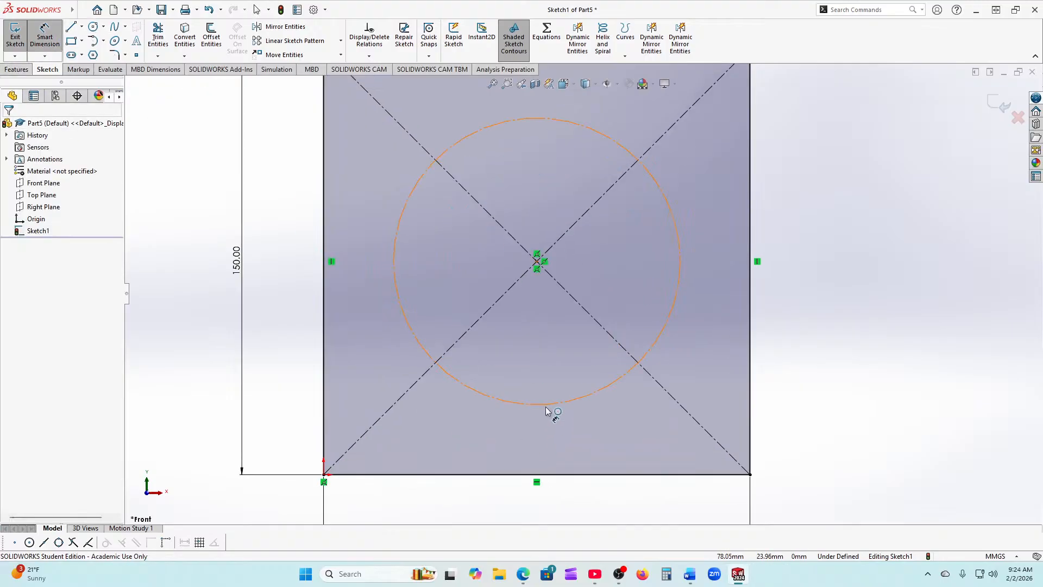
pyautogui.click(546, 405)
pyautogui.click(297, 266)
pyautogui.write('100')
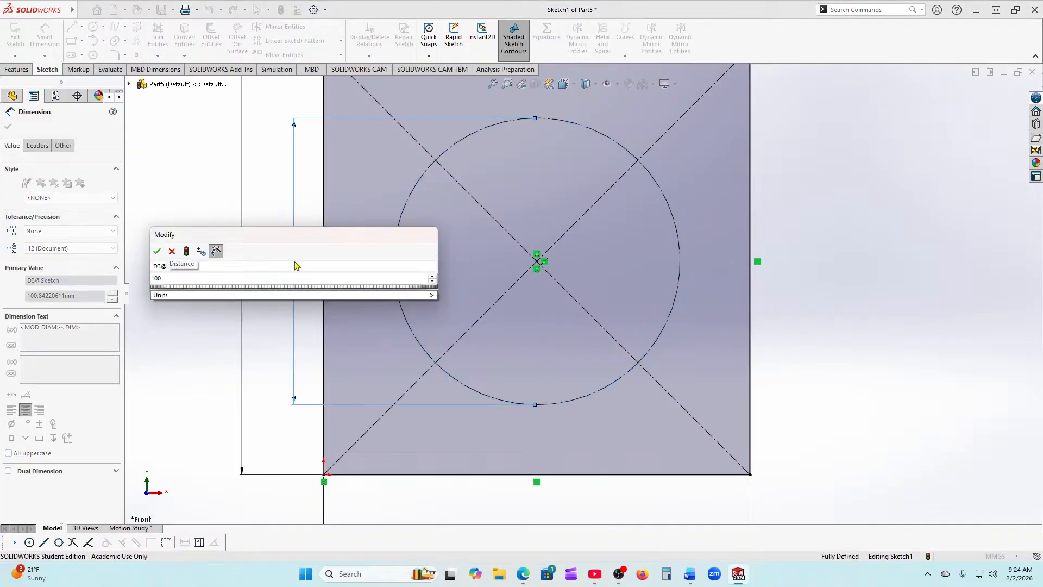
pyautogui.press('Return')
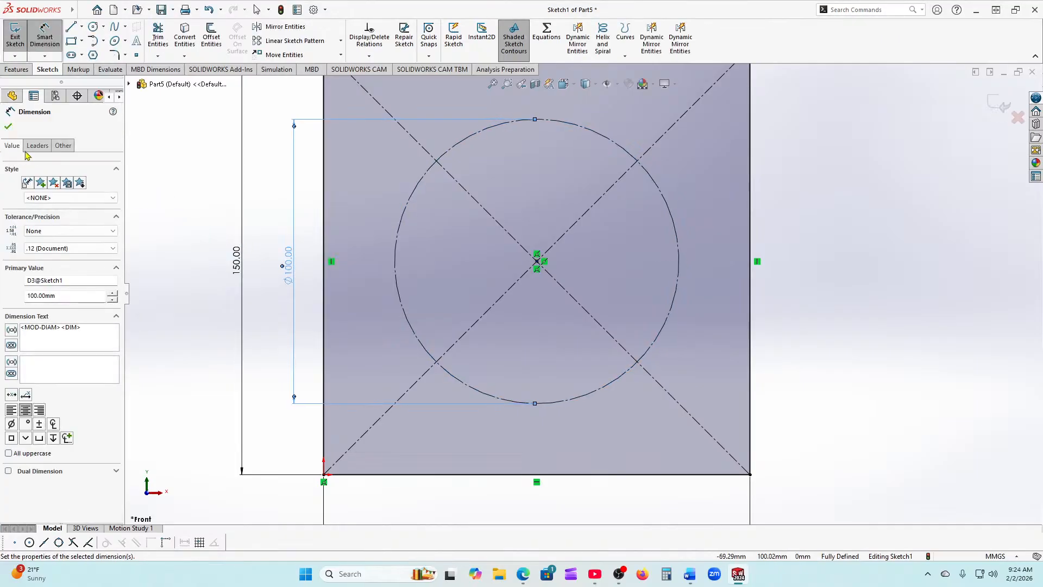
pyautogui.click(8, 127)
pyautogui.click(93, 26)
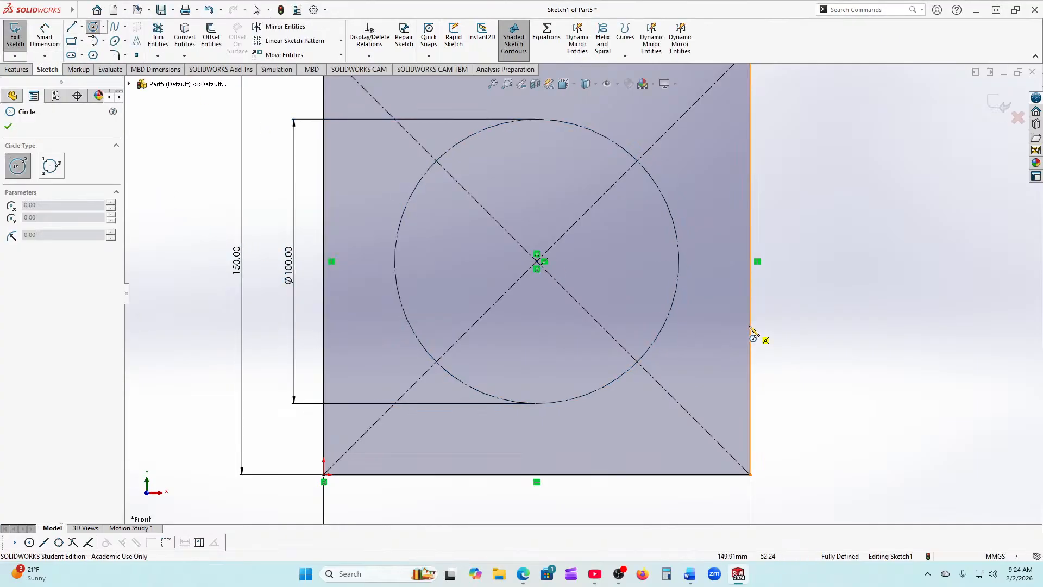
# Step: Draw a small circle on the construction circle's right point and dimension it Ø15
pyautogui.click(678, 261)
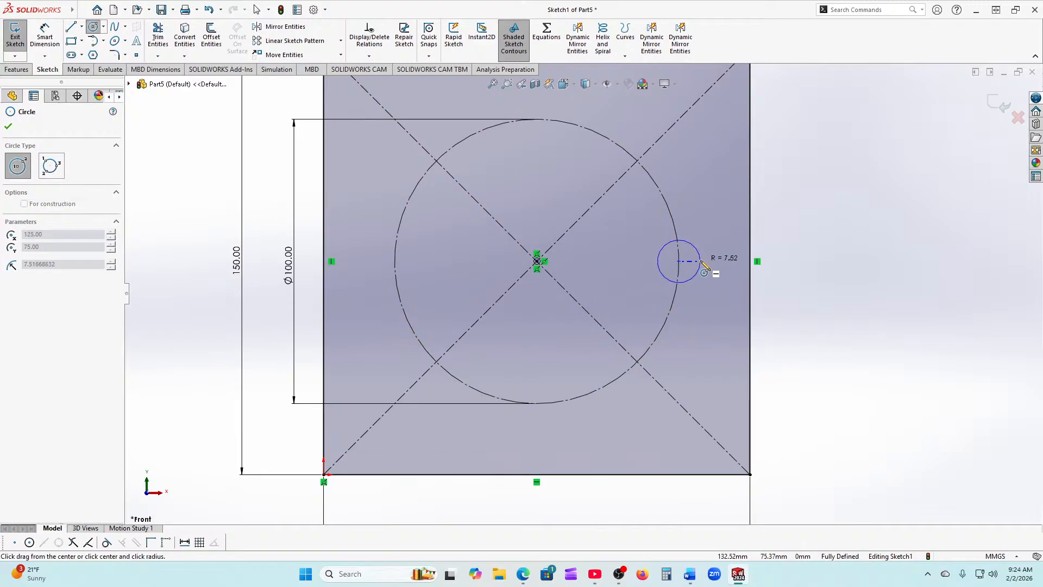
pyautogui.click(701, 263)
pyautogui.click(9, 126)
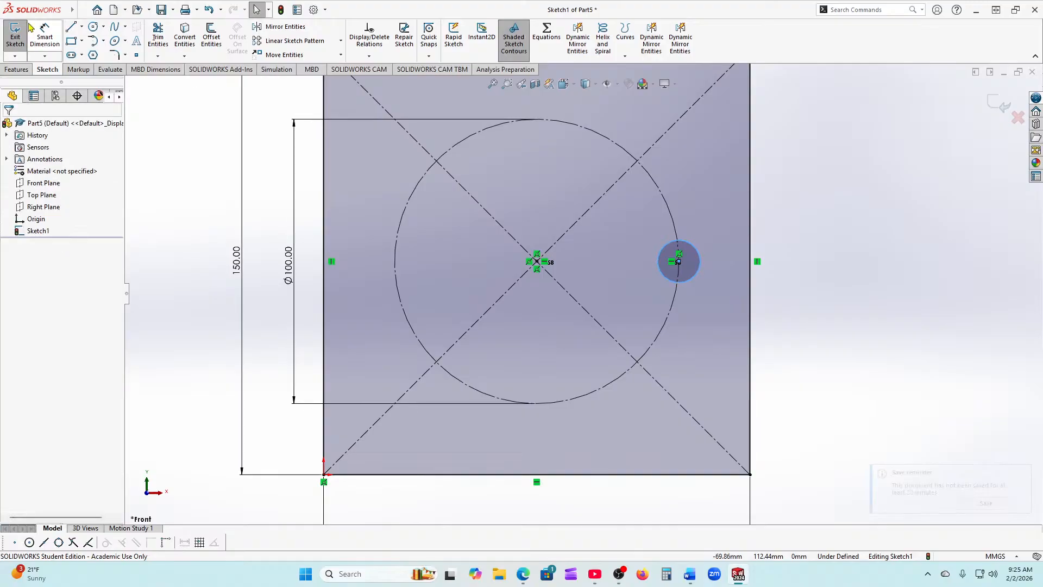
pyautogui.click(44, 37)
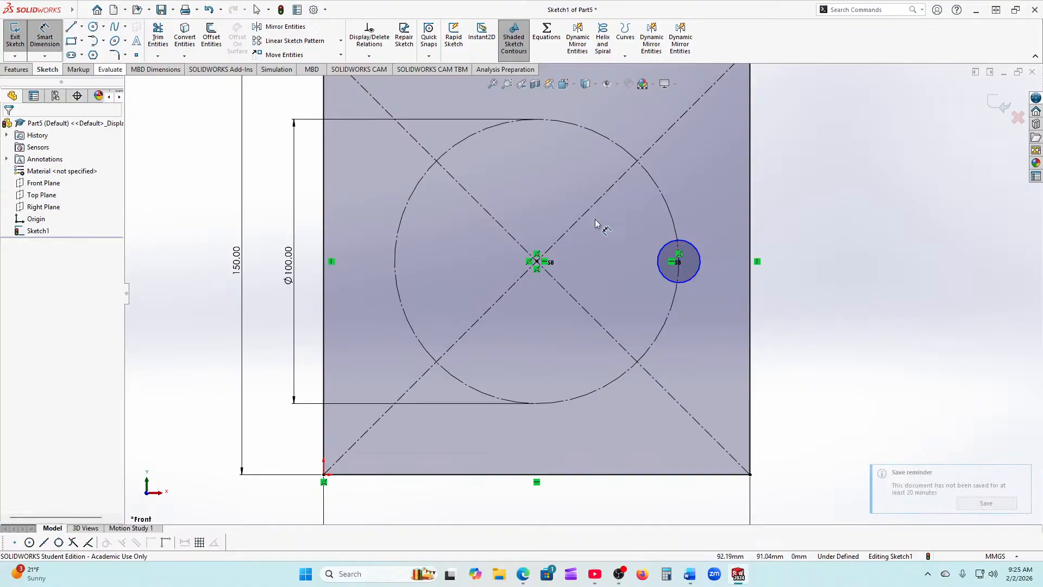
pyautogui.click(694, 279)
pyautogui.click(730, 269)
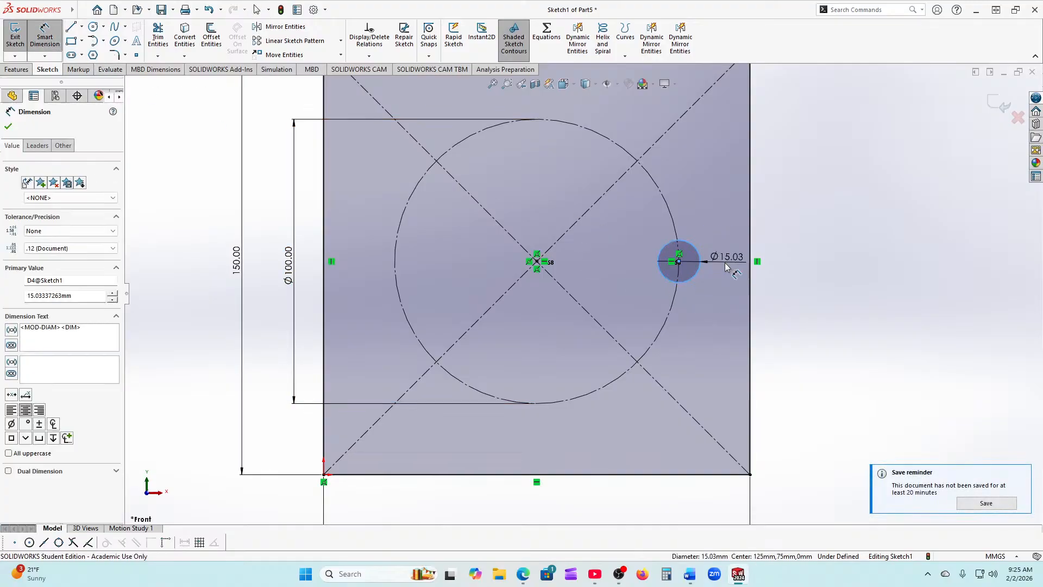
pyautogui.write('15')
pyautogui.press('Return')
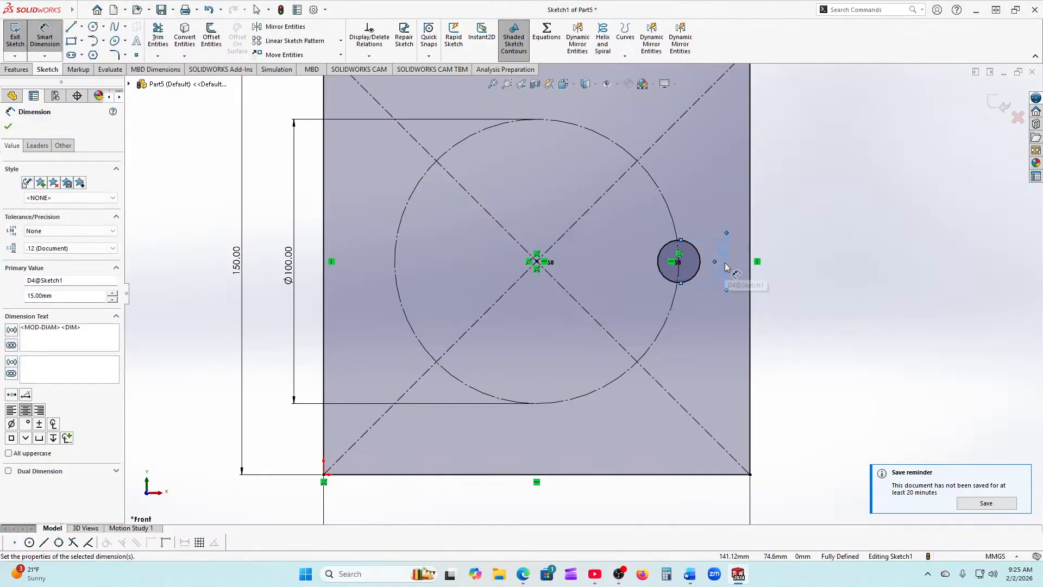
pyautogui.click(8, 127)
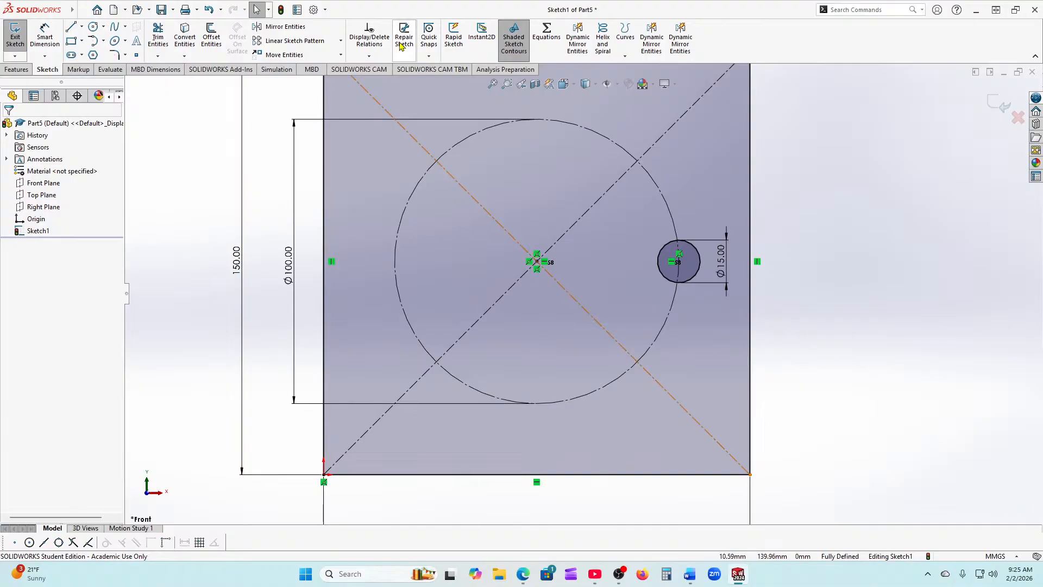
# Step: Circular-pattern the Ø15 circle about the sketch centre with seven instances
pyautogui.click(341, 40)
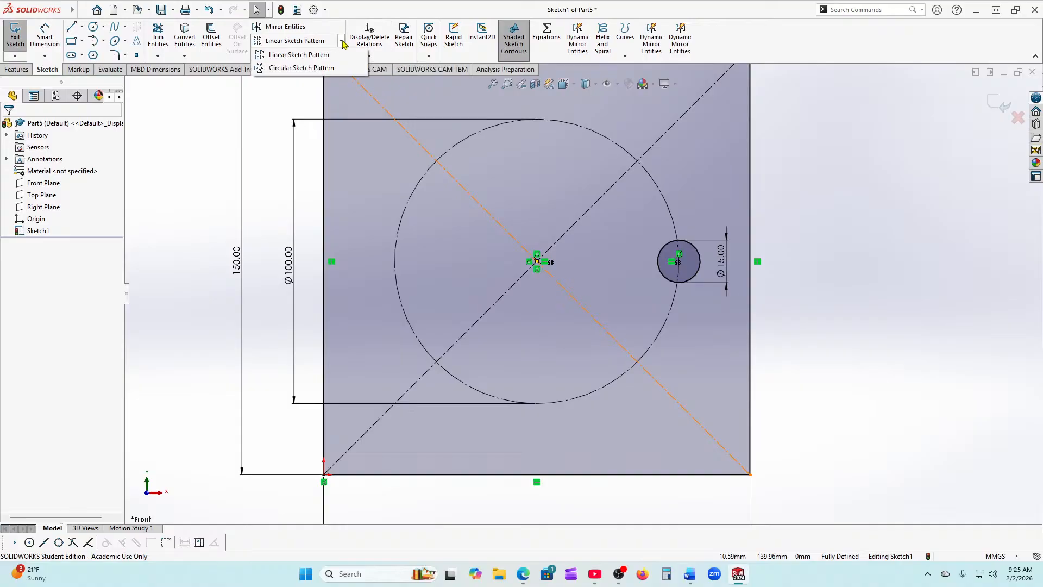
pyautogui.click(318, 68)
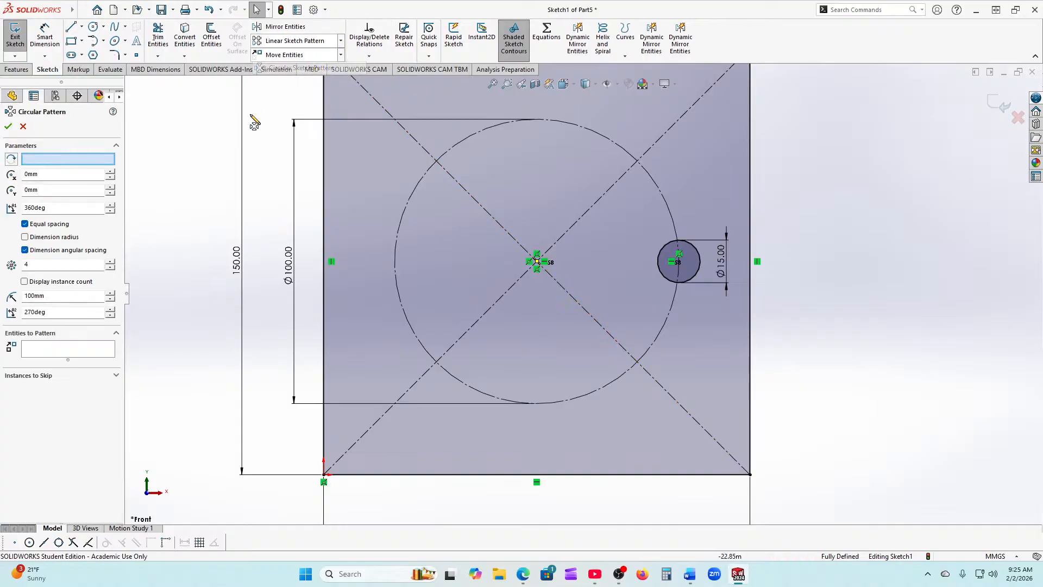
pyautogui.click(50, 166)
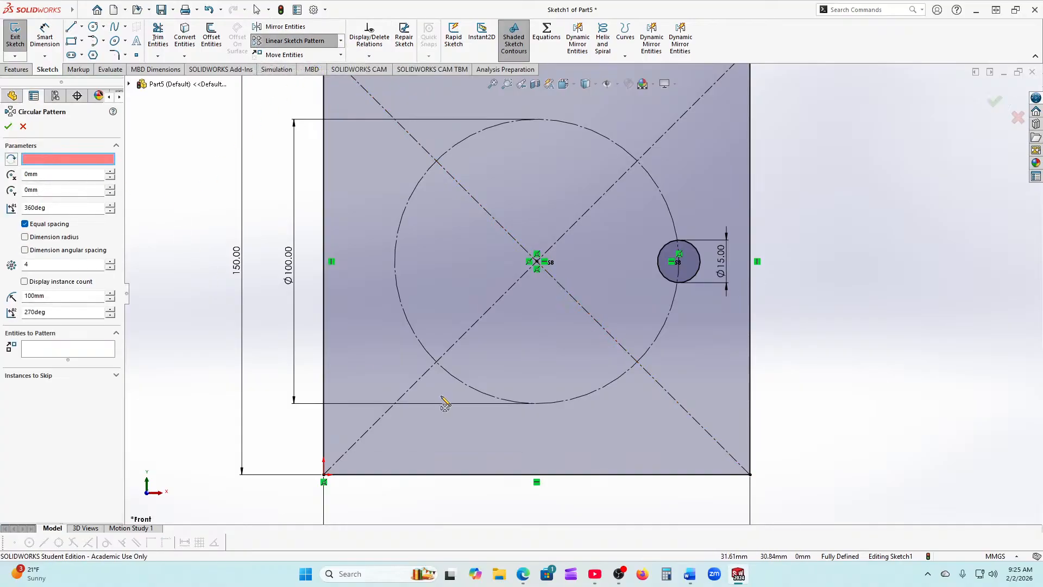
pyautogui.click(536, 264)
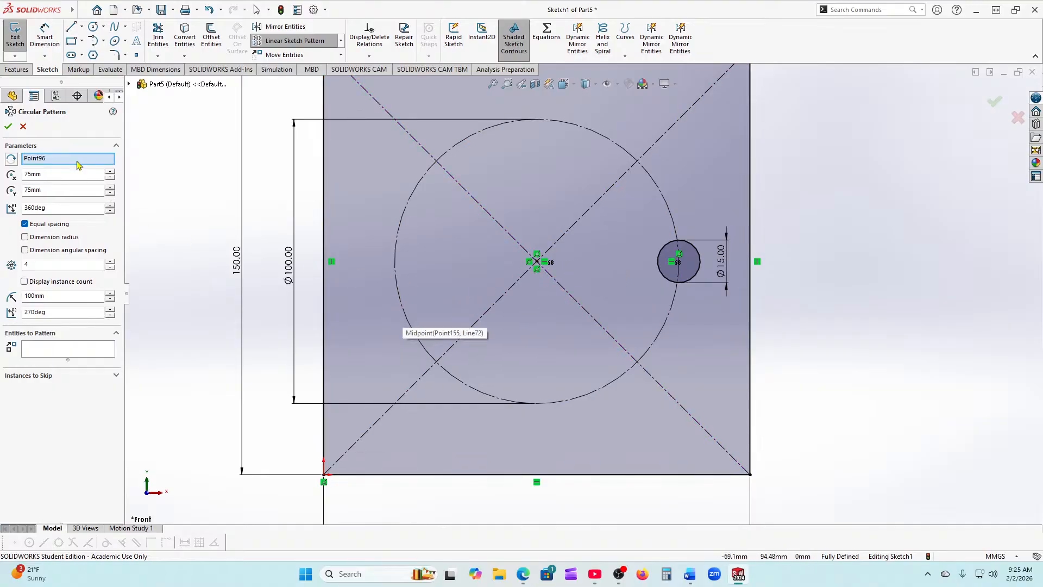
pyautogui.click(41, 349)
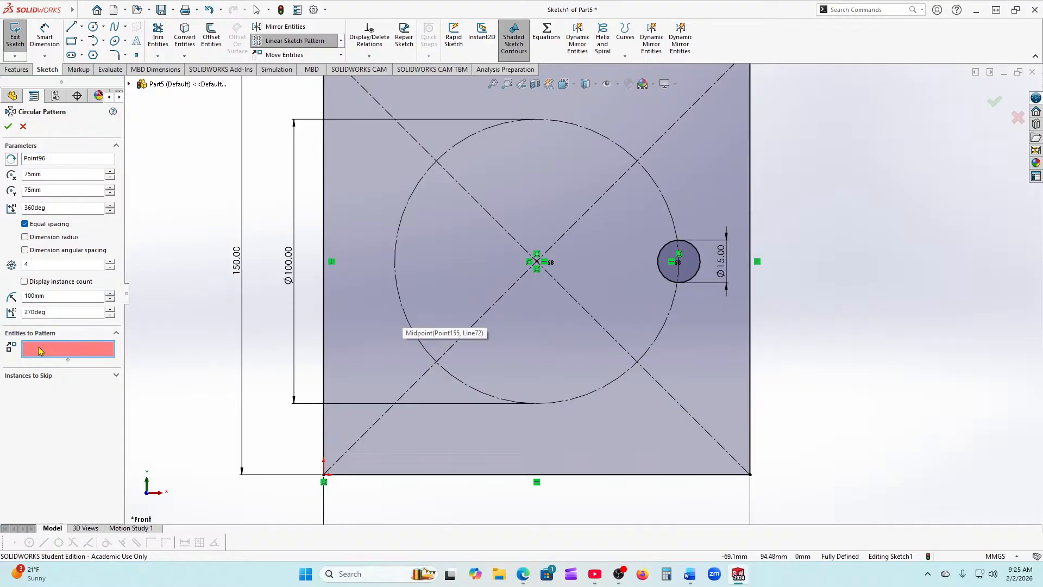
pyautogui.click(699, 265)
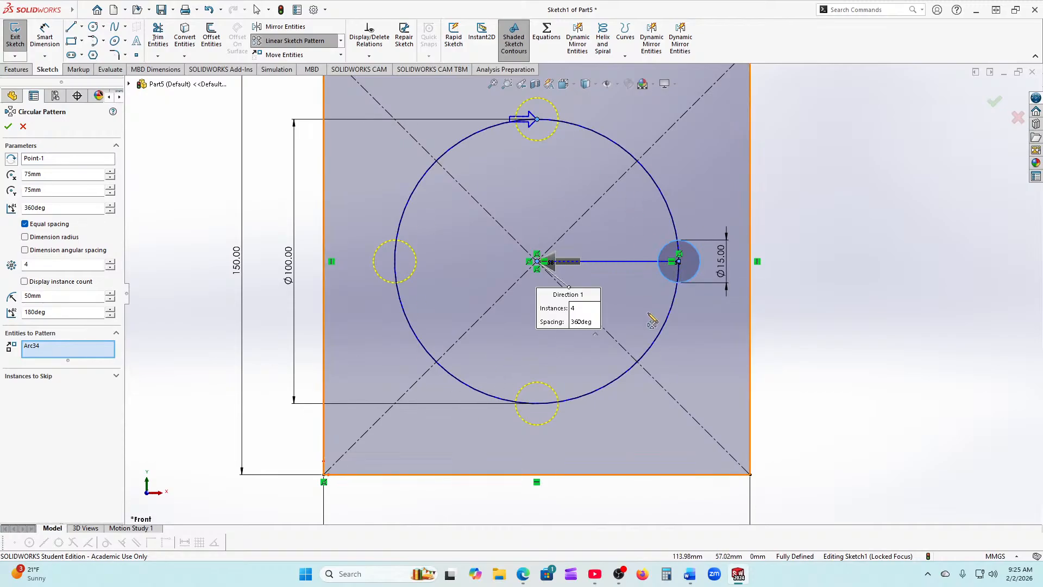
pyautogui.click(110, 263)
pyautogui.click(111, 264)
pyautogui.click(110, 264)
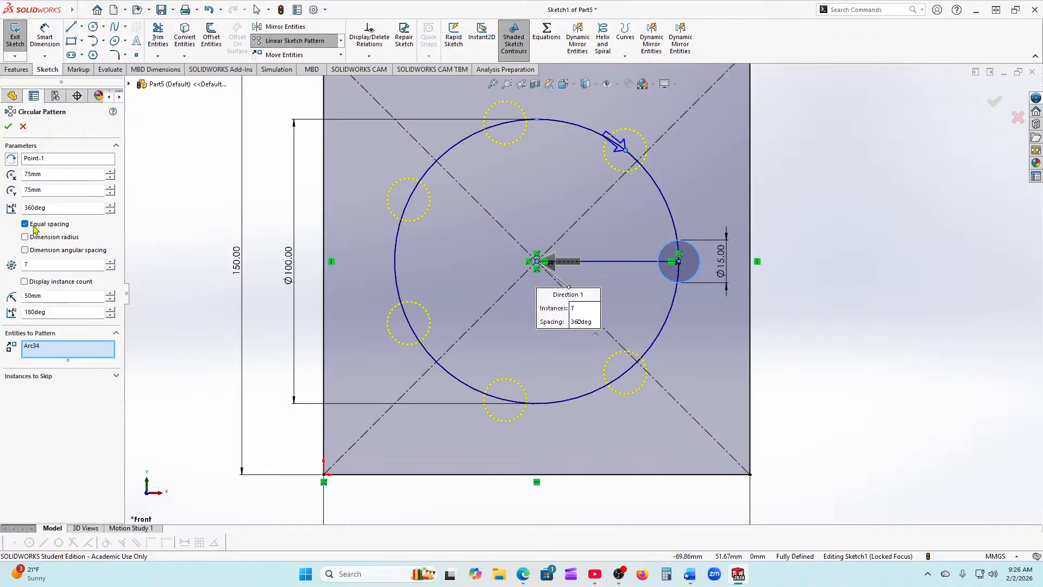
pyautogui.click(13, 131)
# Step: Dimension the 39.09 vertical distance between the top-right and right hole centres
pyautogui.press('f')
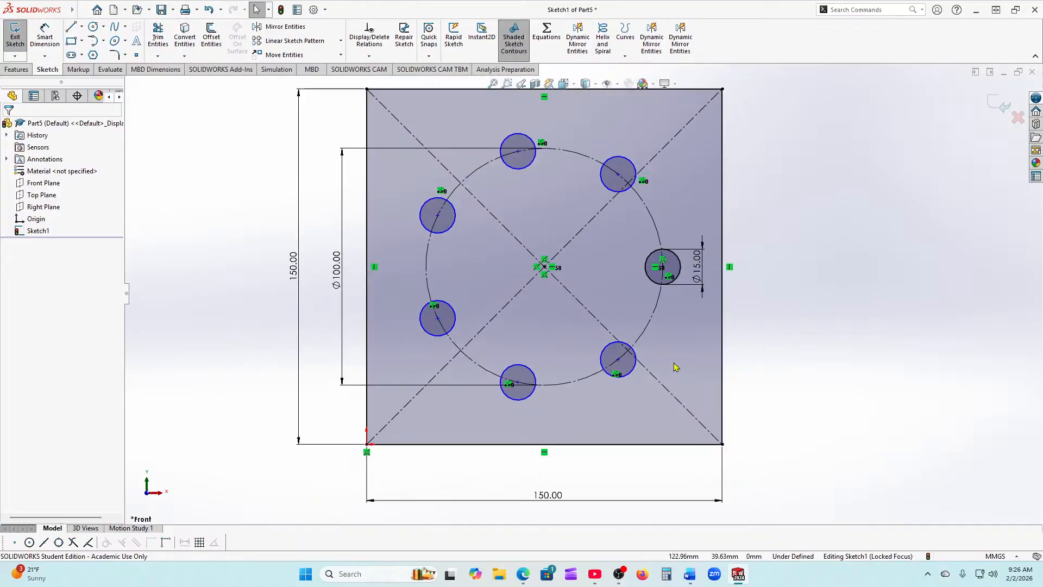
pyautogui.scroll(-1, 576, 151)
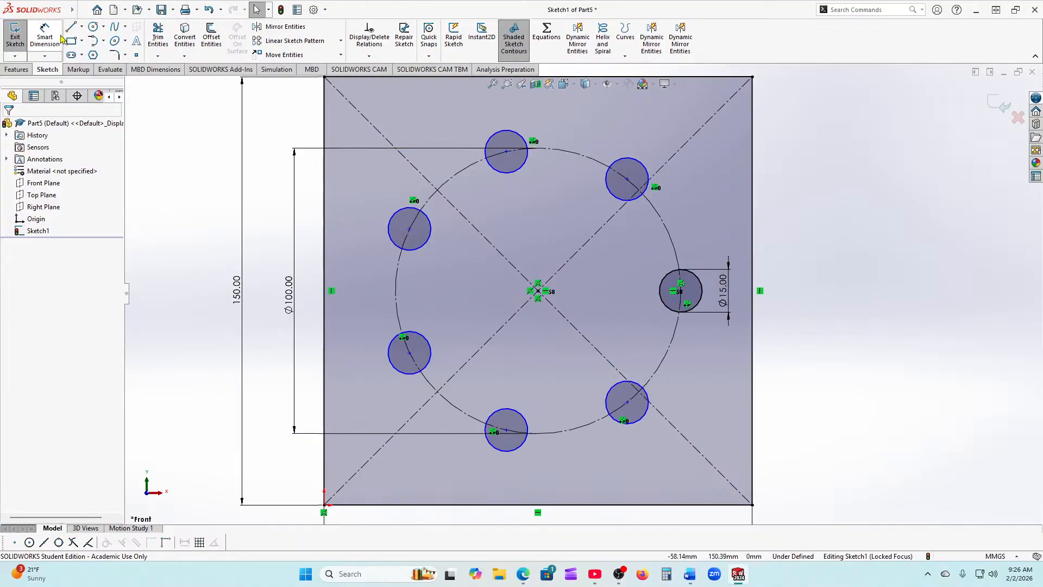
pyautogui.click(53, 39)
pyautogui.click(627, 179)
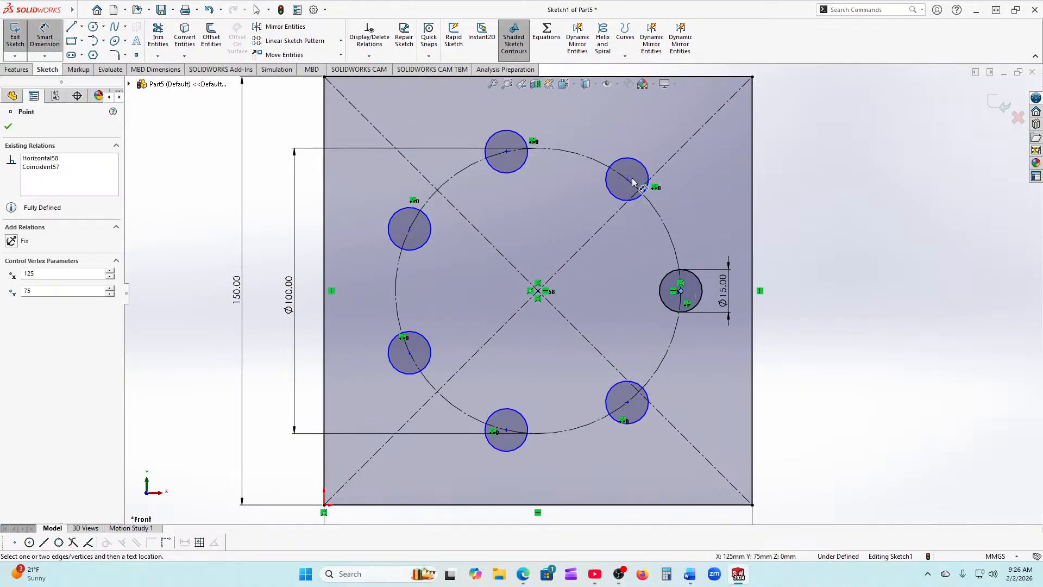
pyautogui.click(680, 290)
pyautogui.click(810, 240)
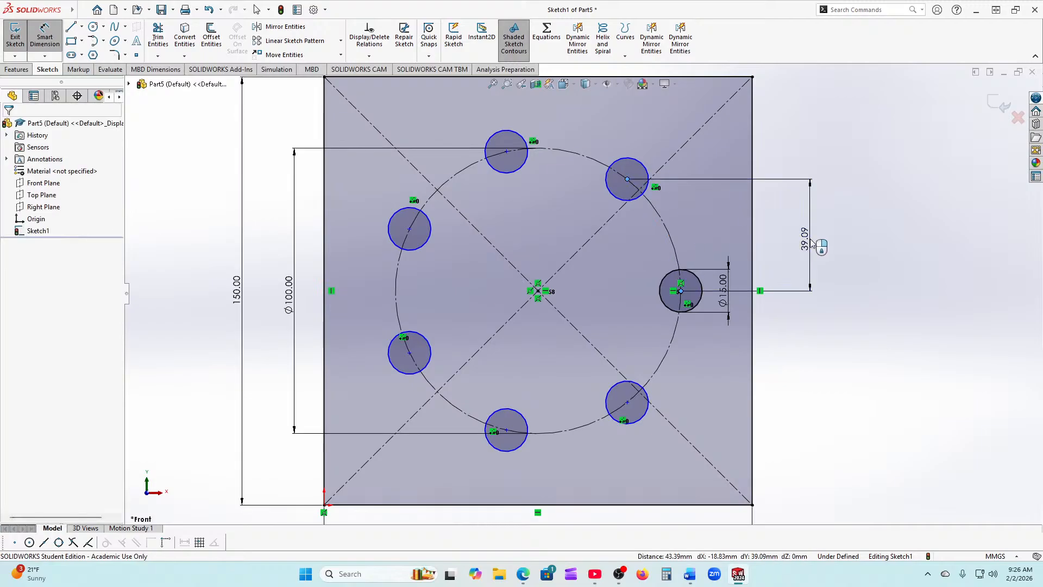
pyautogui.click(673, 224)
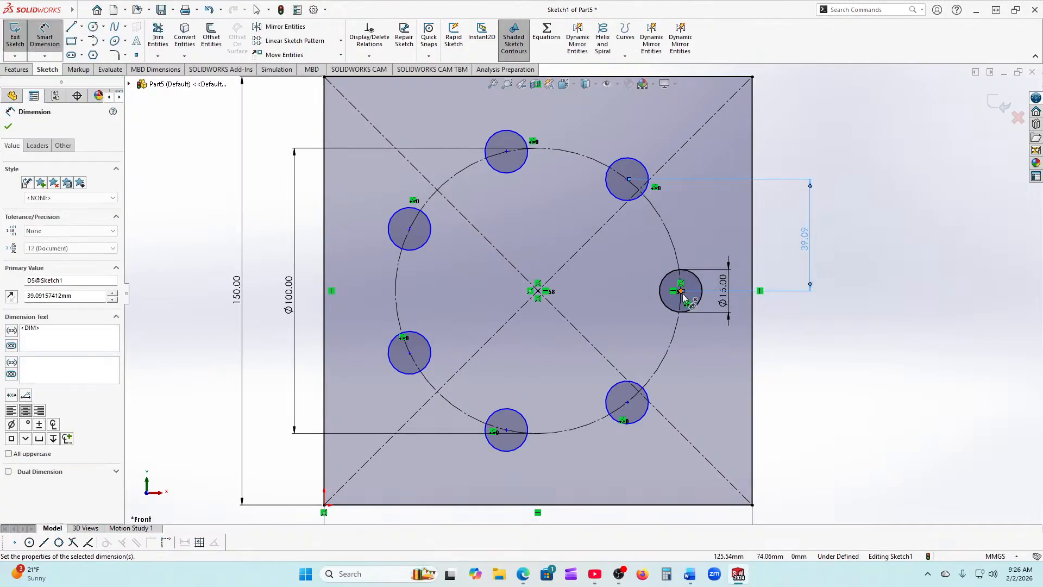
# Step: Add the 18.83 horizontal distance between the same two hole centres
pyautogui.click(681, 291)
pyautogui.click(628, 179)
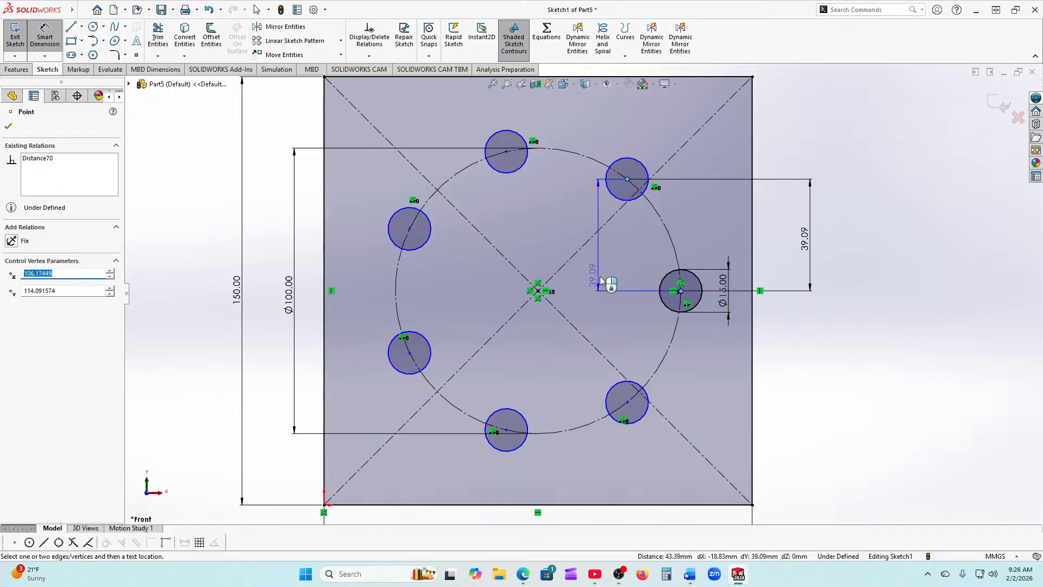
pyautogui.click(646, 344)
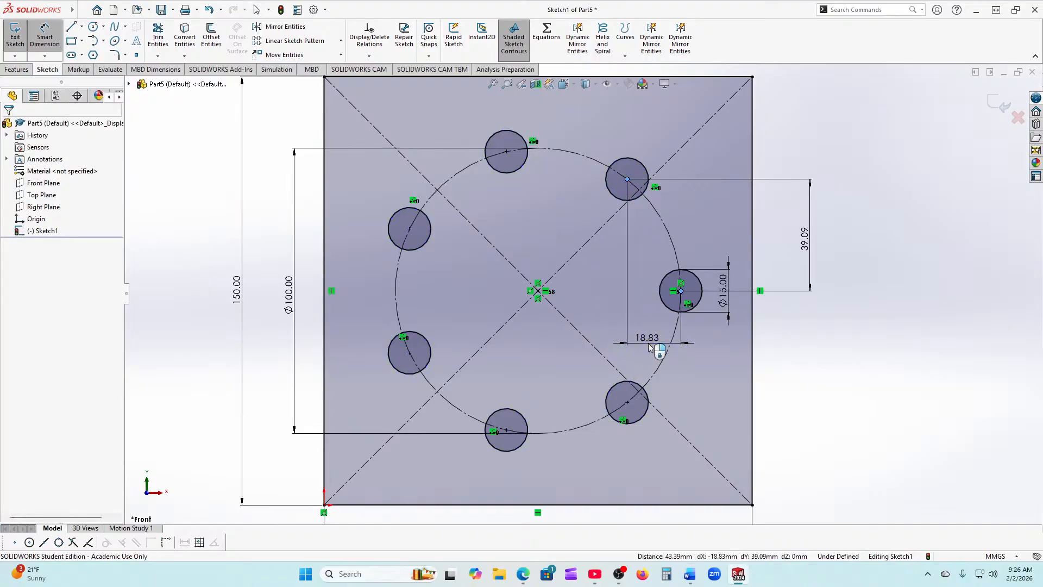
pyautogui.click(509, 328)
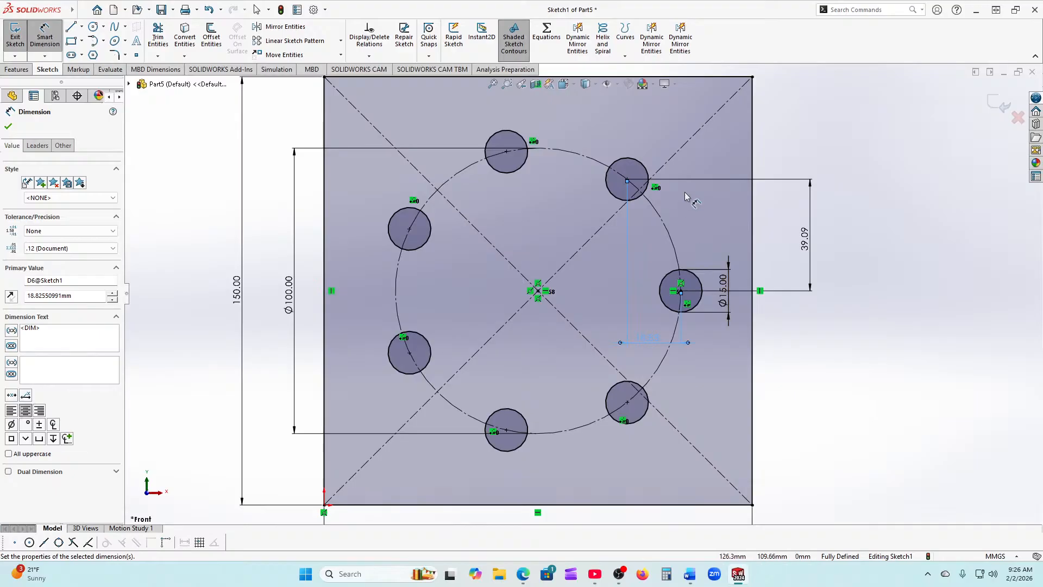
pyautogui.scroll(-1, 726, 245)
pyautogui.scroll(2, 598, 272)
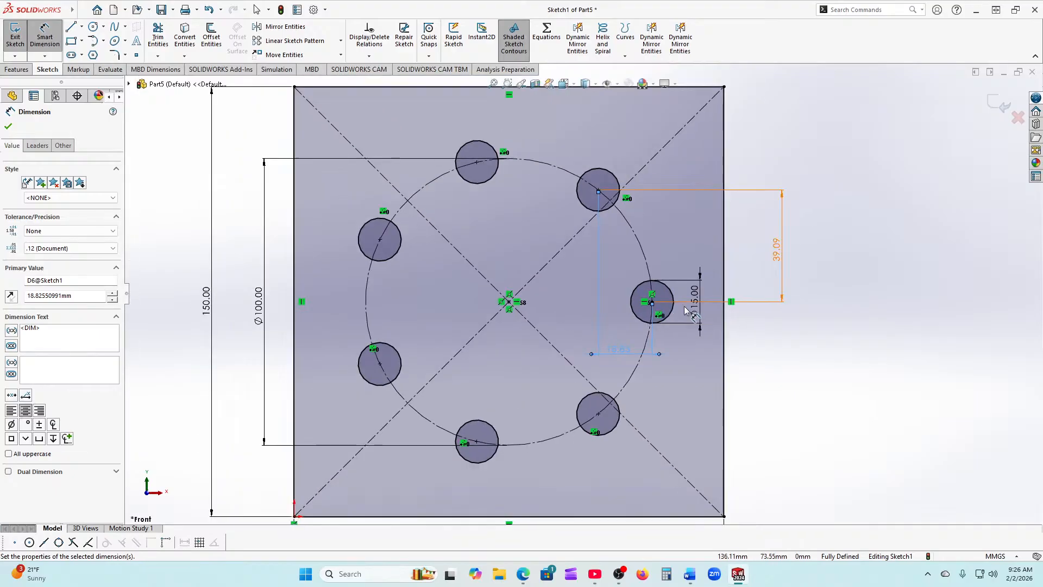
pyautogui.scroll(-3, 587, 279)
pyautogui.scroll(2, 591, 288)
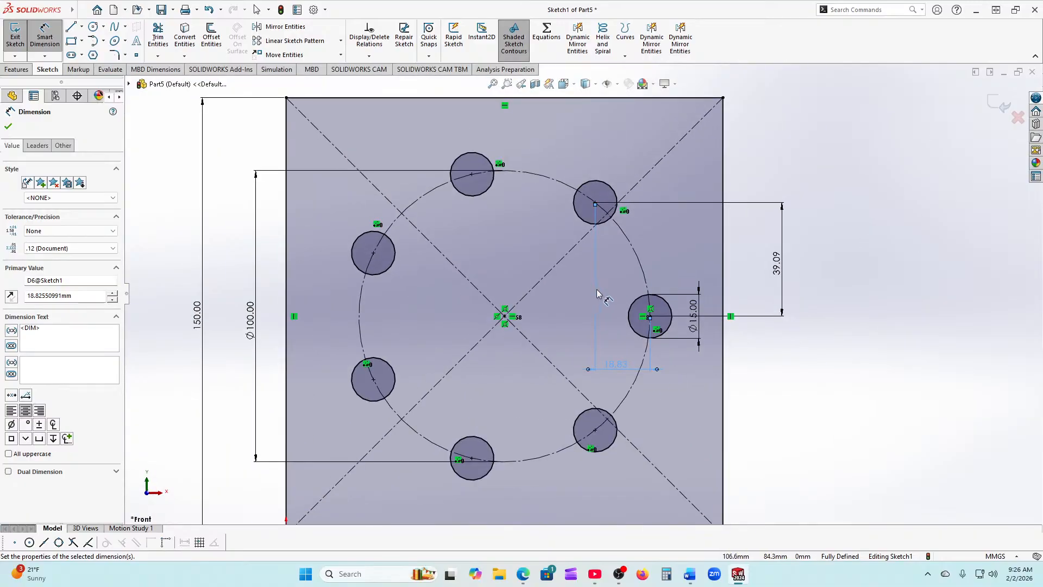
pyautogui.click(11, 129)
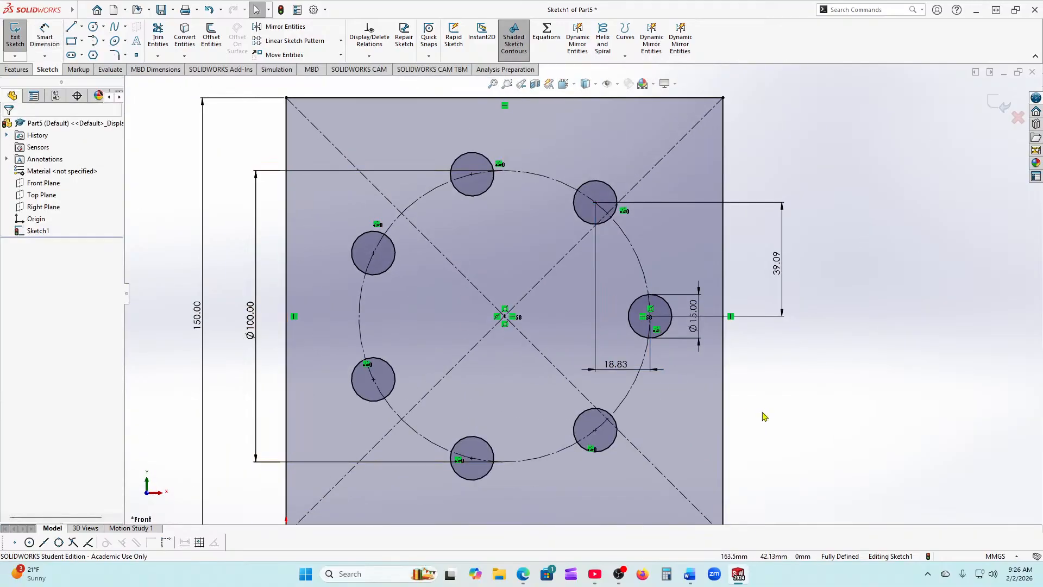
pyautogui.scroll(2, 735, 382)
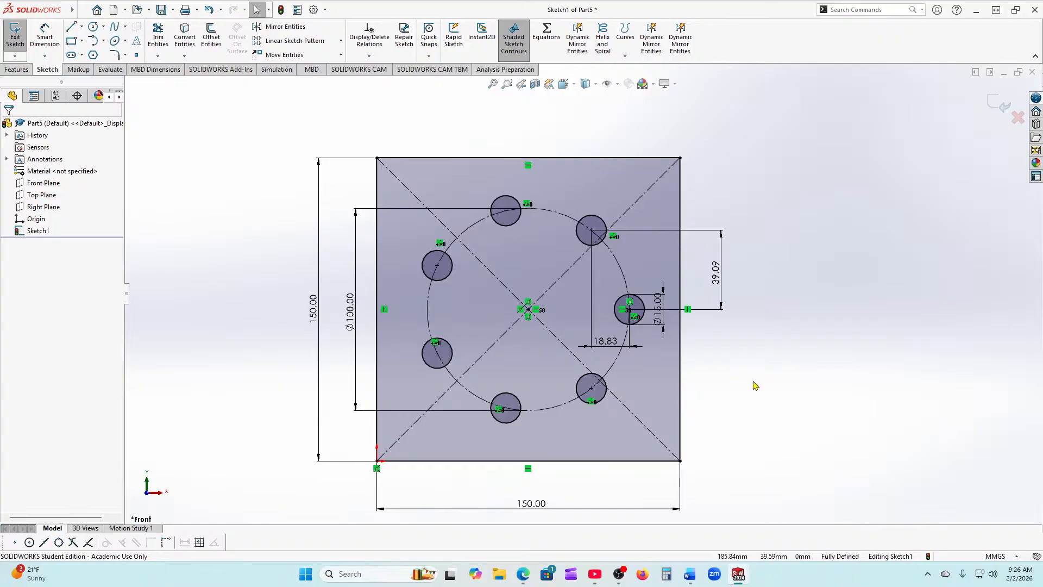
pyautogui.scroll(3, 750, 382)
# Step: Box-select all sketch entities and delete them, confirming removal of dimensioned items
pyautogui.moveTo(345, 161)
pyautogui.mouseDown()
pyautogui.moveTo(491, 230)
pyautogui.moveTo(734, 481)
pyautogui.mouseUp()
pyautogui.press('Delete')
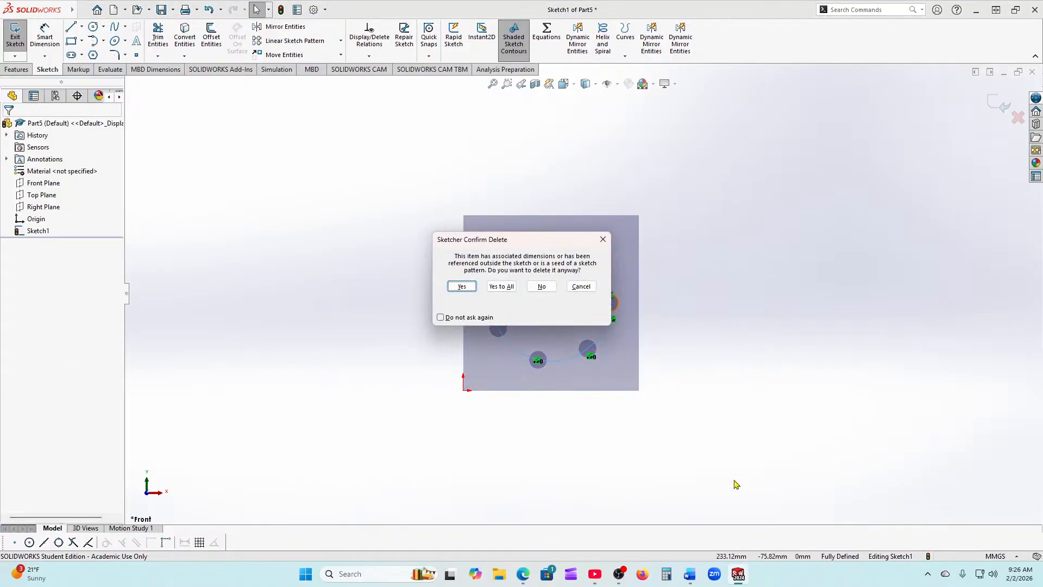
pyautogui.click(456, 286)
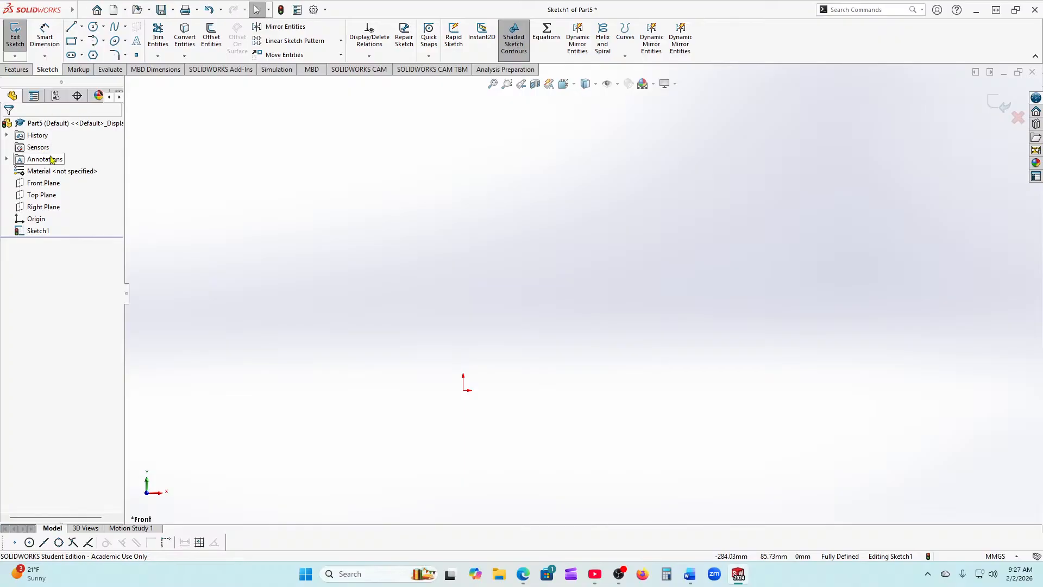
# Step: Draw a corner rectangle starting at the origin
pyautogui.click(72, 41)
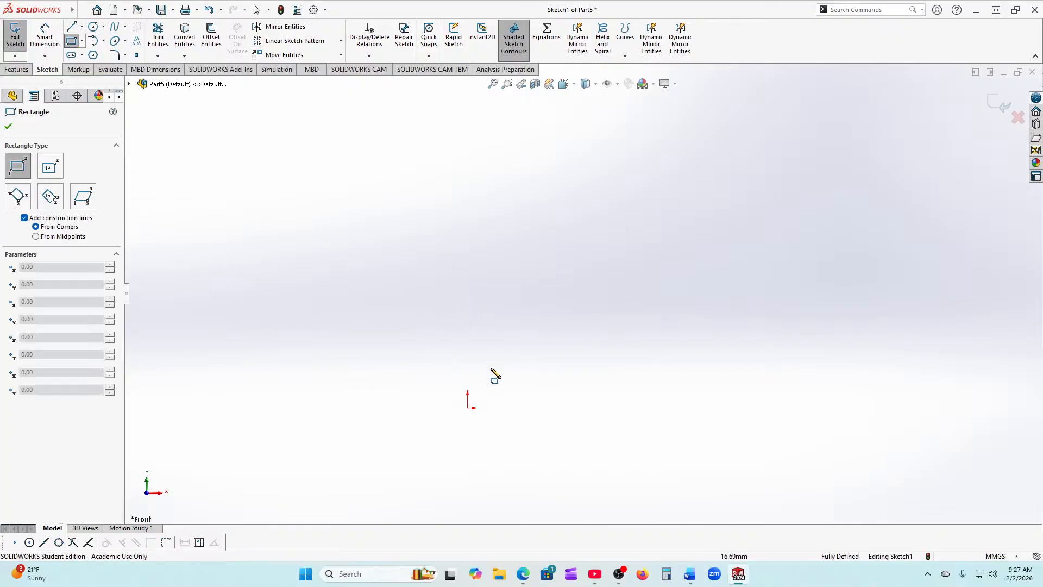
pyautogui.scroll(2, 440, 436)
pyautogui.scroll(2, 481, 383)
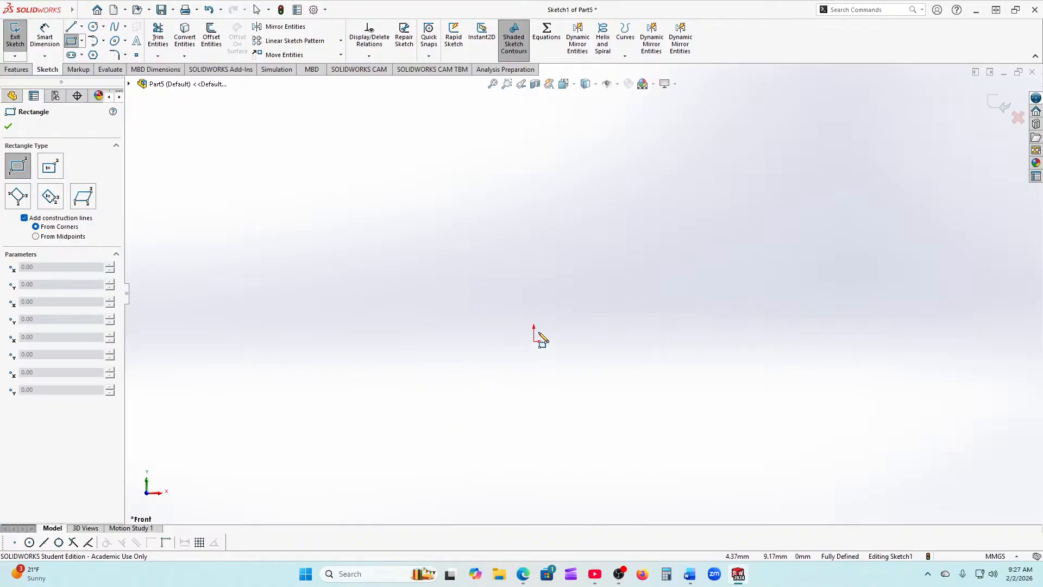
pyautogui.scroll(2, 538, 338)
pyautogui.scroll(-1, 563, 310)
pyautogui.moveTo(546, 331)
pyautogui.mouseDown()
pyautogui.moveTo(759, 263)
pyautogui.moveTo(751, 165)
pyautogui.mouseUp()
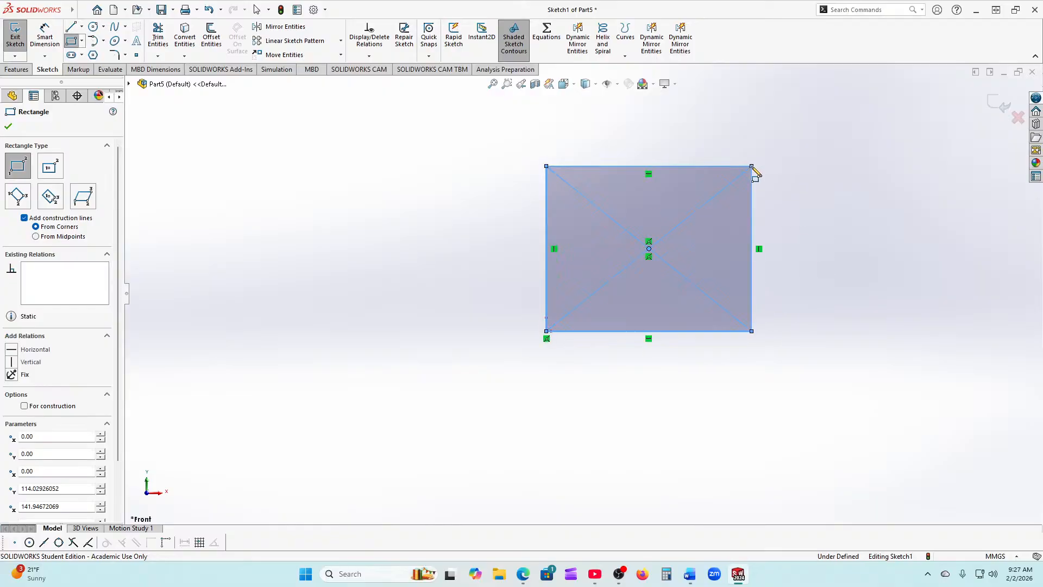
pyautogui.click(7, 125)
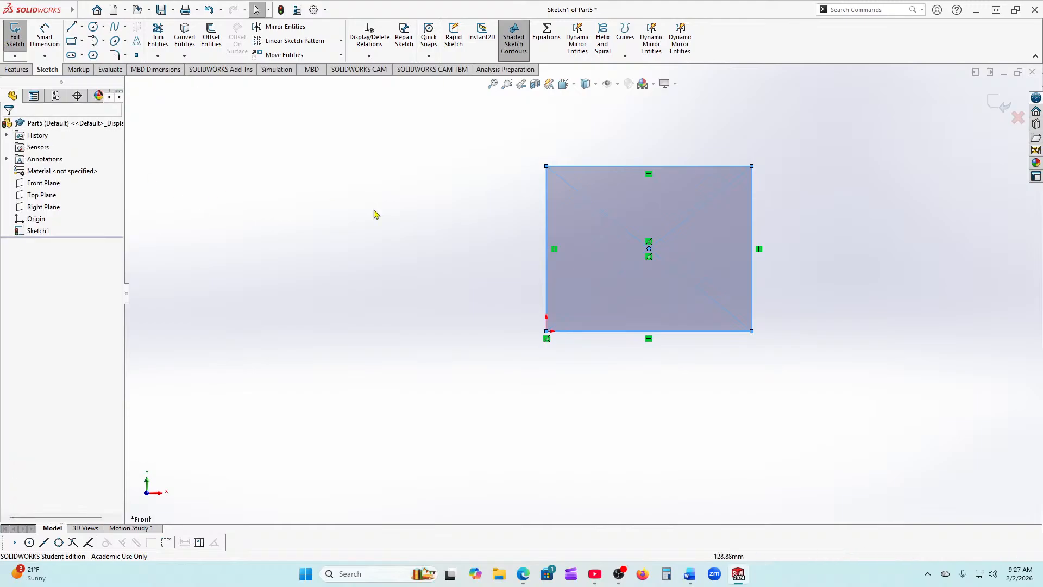
# Step: Dimension the rectangle's bottom and left edges to 150 each
pyautogui.click(43, 45)
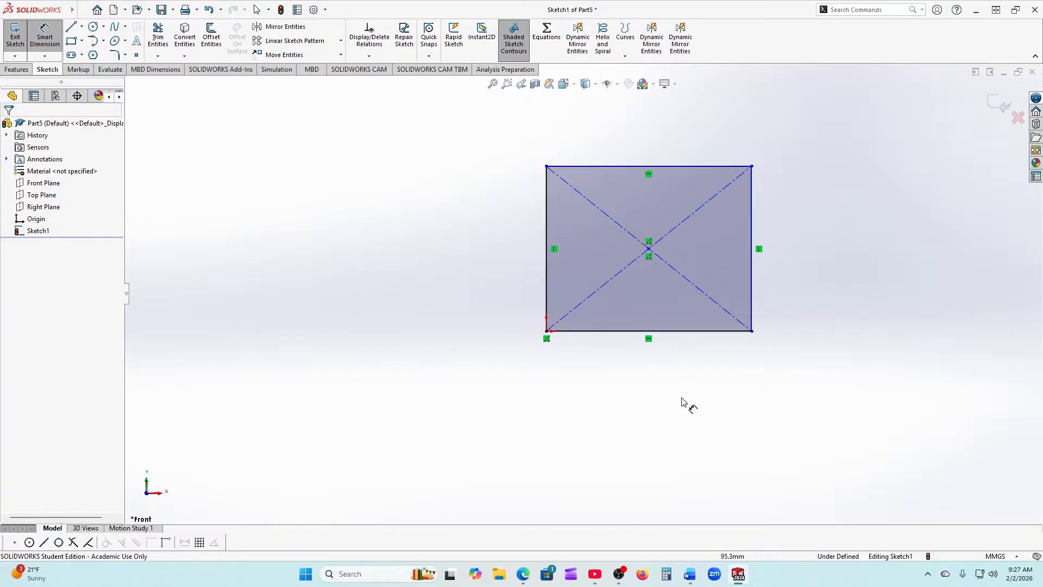
pyautogui.click(633, 332)
pyautogui.click(650, 393)
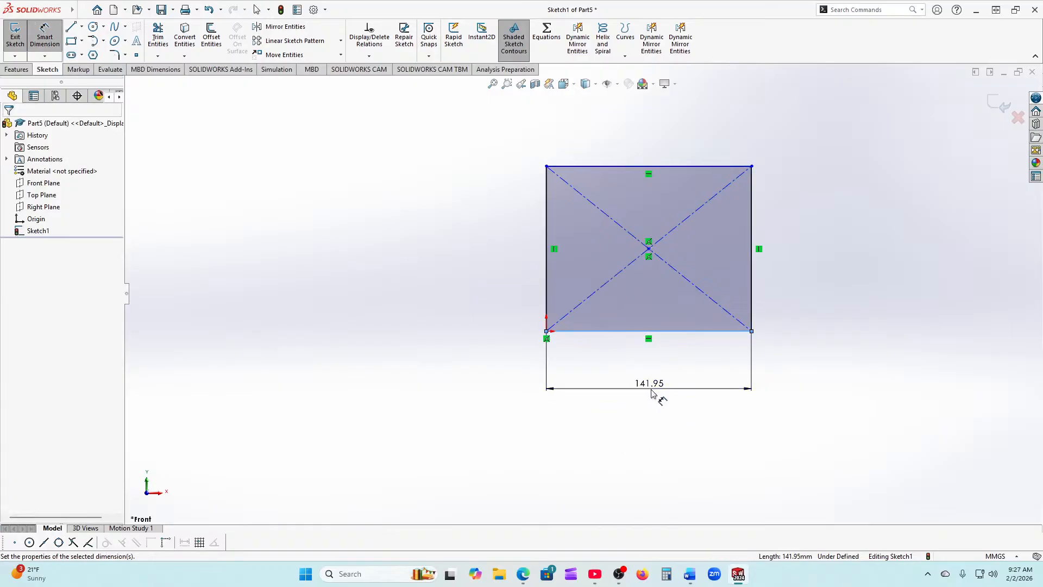
pyautogui.write('150')
pyautogui.press('Return')
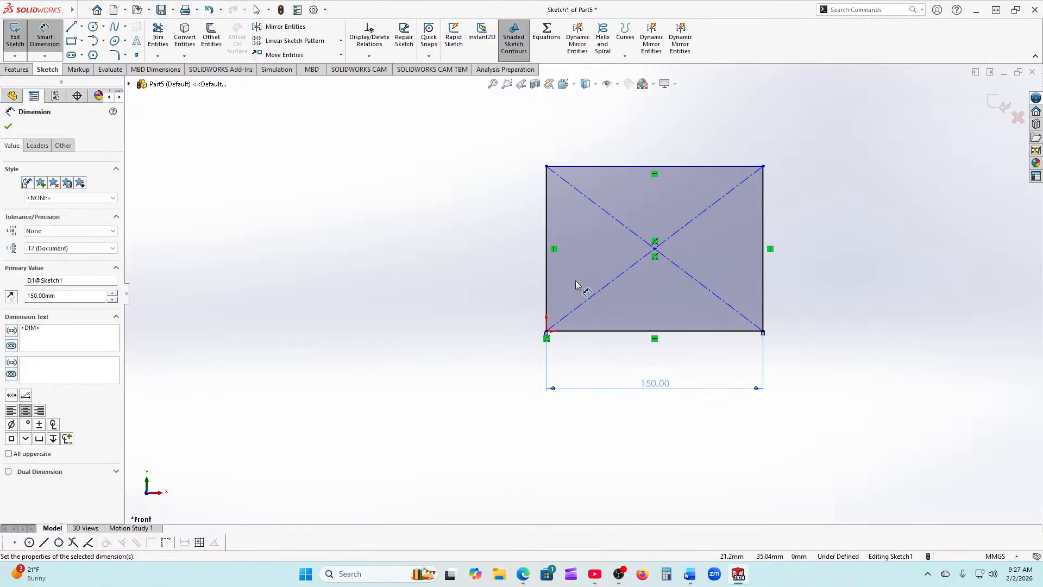
pyautogui.click(546, 272)
pyautogui.click(494, 253)
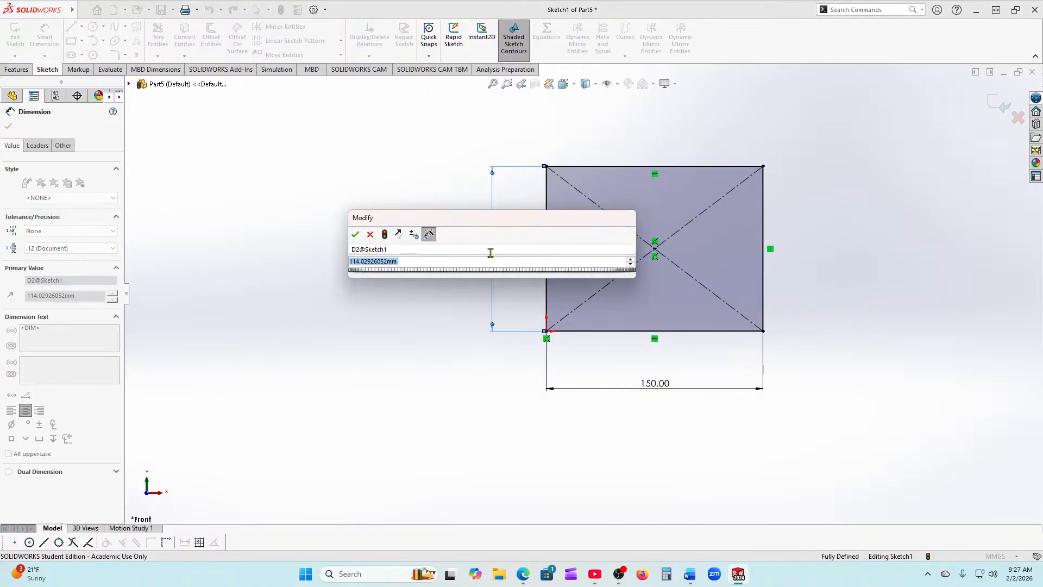
pyautogui.write('150')
pyautogui.press('Return')
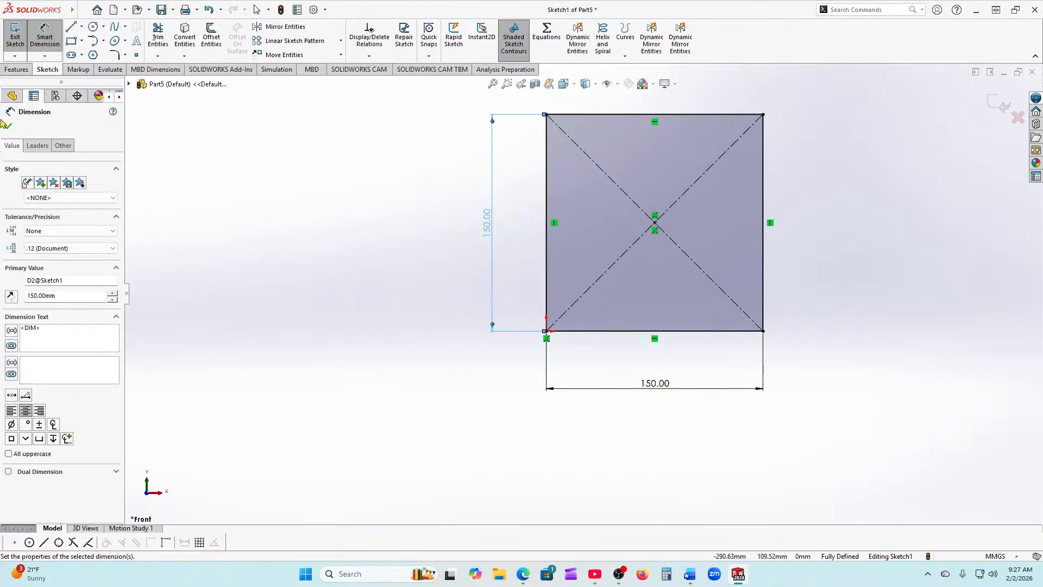
pyautogui.click(9, 127)
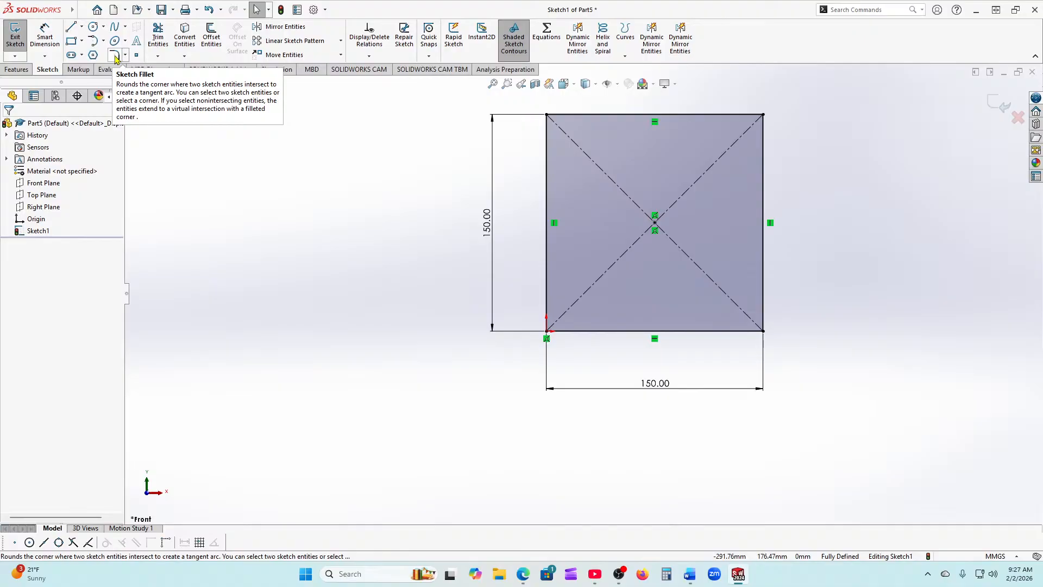
# Step: Apply 20 mm sketch fillets to the square's top-left, top-right, bottom-right and bottom-left corners
pyautogui.click(116, 57)
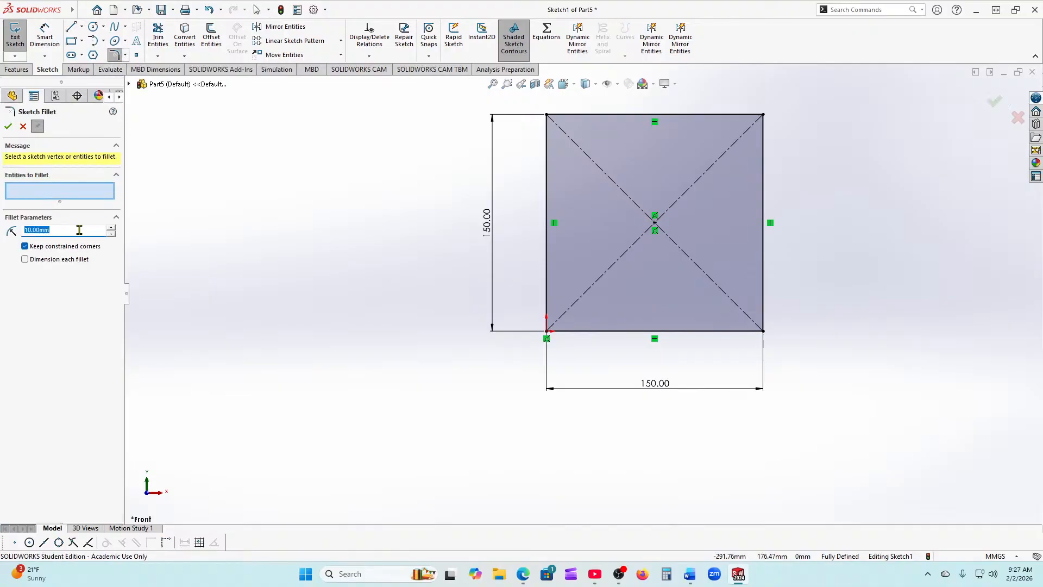
pyautogui.moveTo(80, 230); pyautogui.dragTo(3, 235)
pyautogui.write('20')
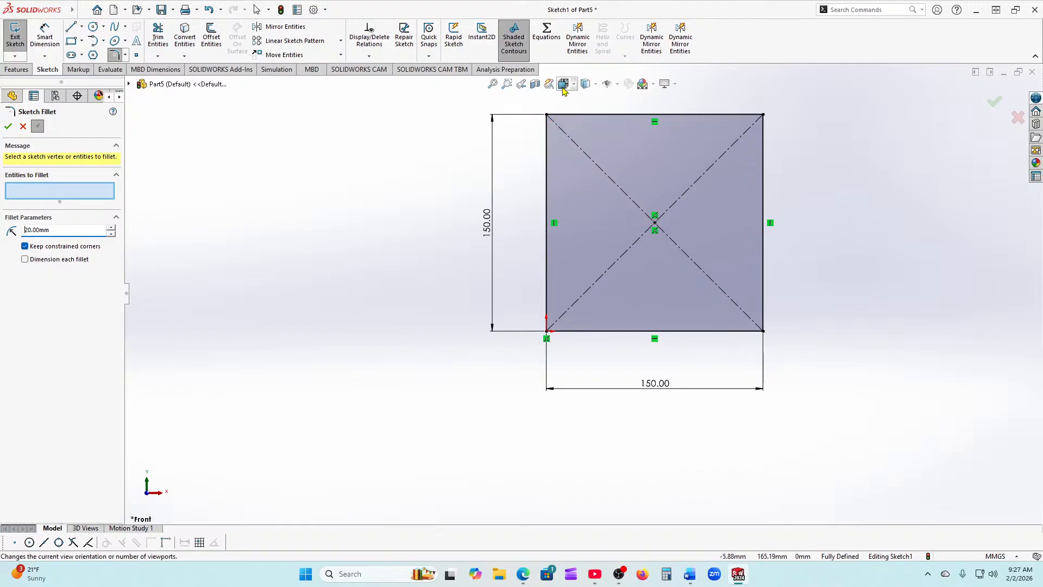
pyautogui.click(548, 116)
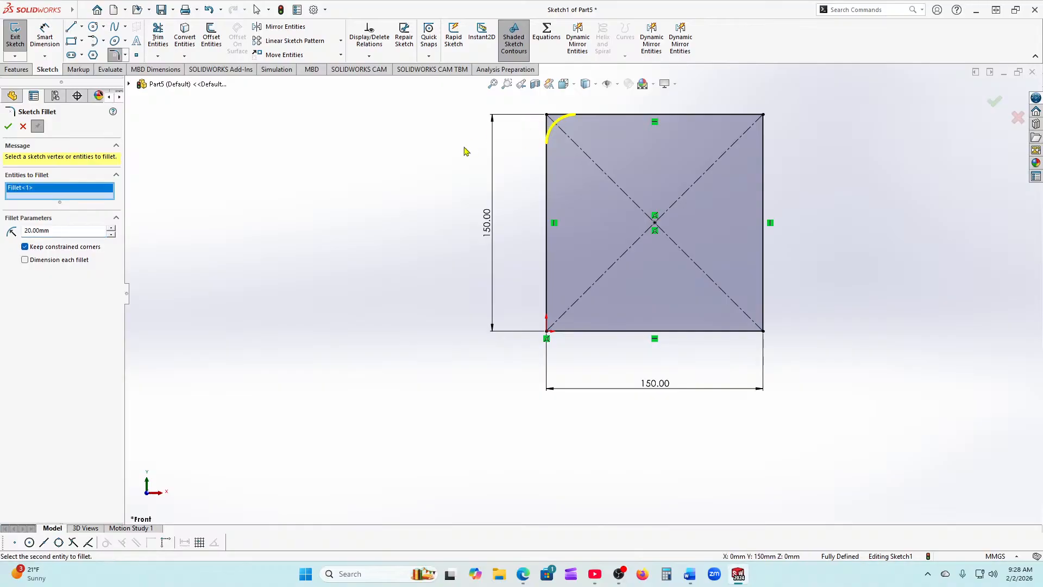
pyautogui.click(735, 120)
pyautogui.click(764, 160)
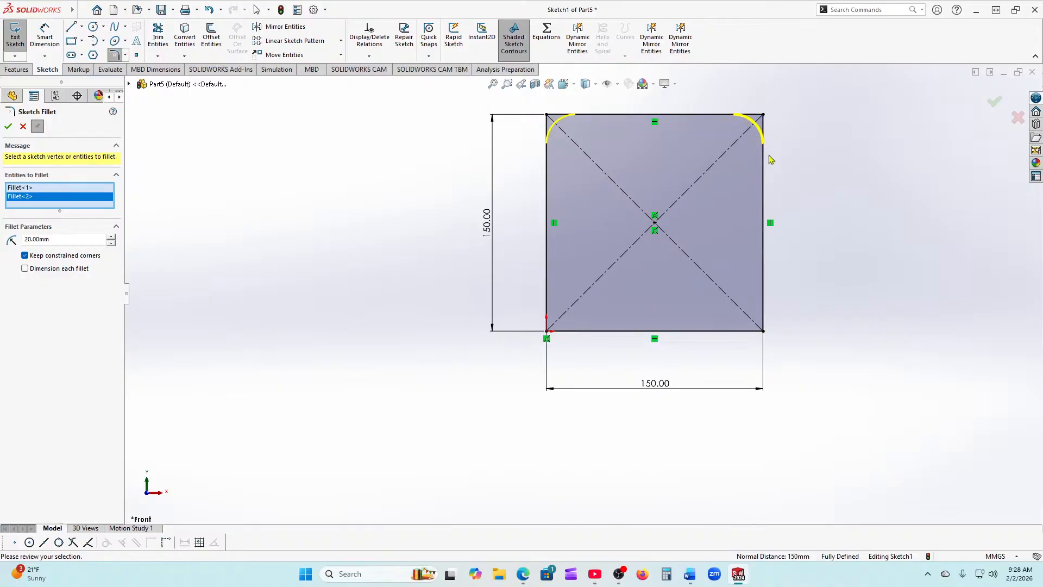
pyautogui.click(765, 286)
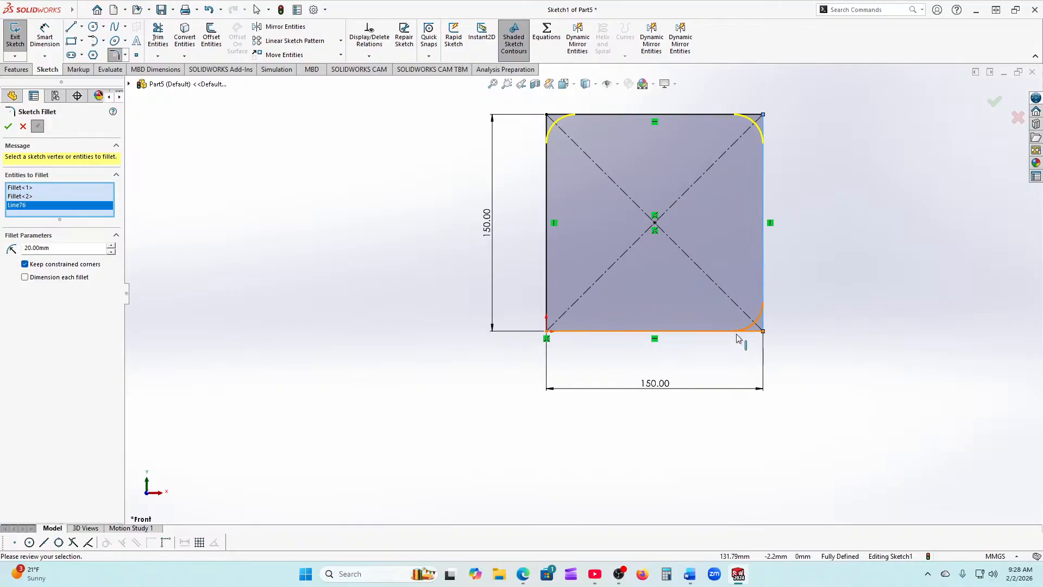
pyautogui.click(728, 332)
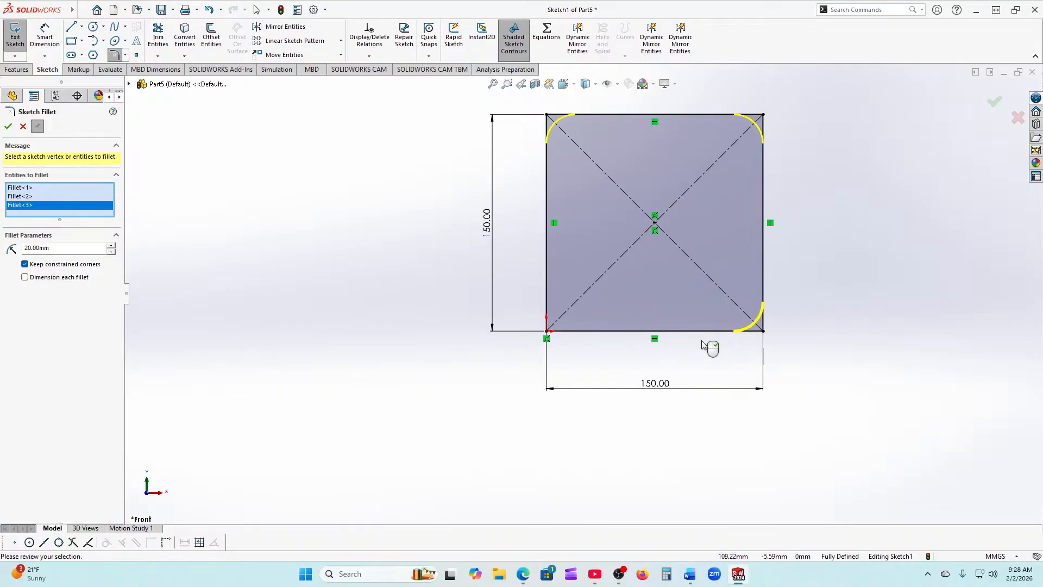
pyautogui.click(546, 331)
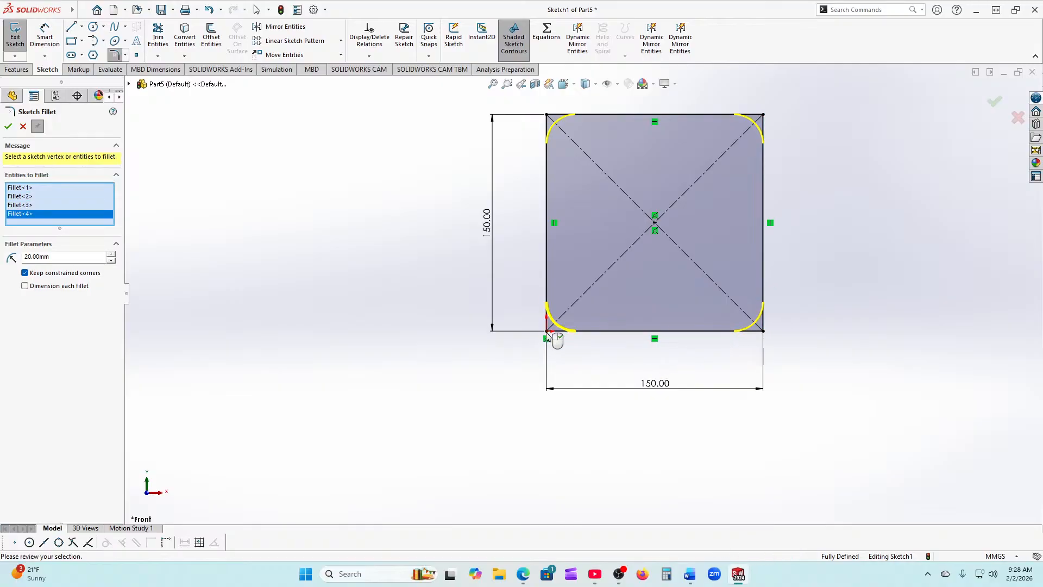
pyautogui.click(8, 127)
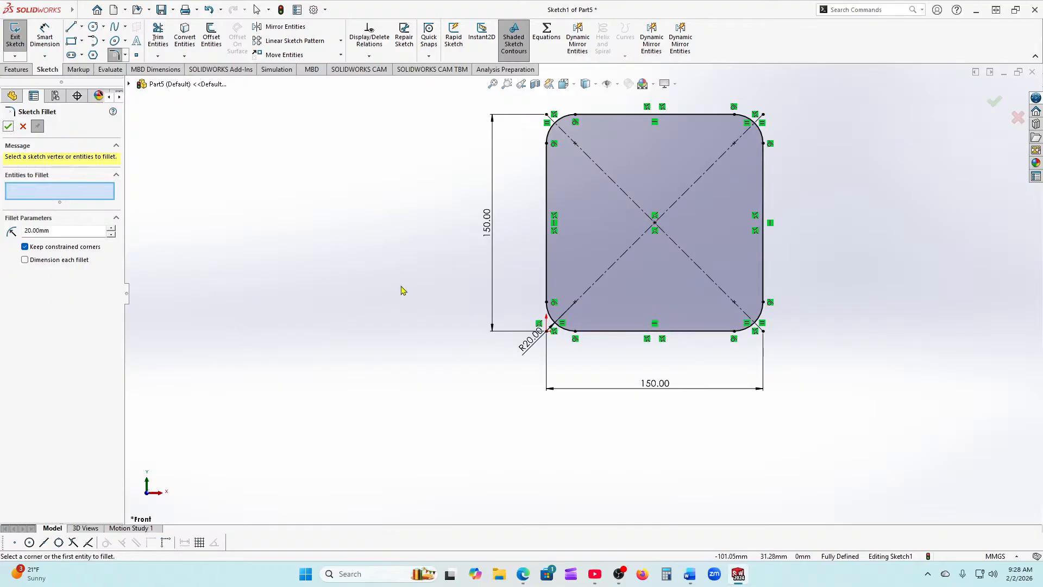
pyautogui.press('f')
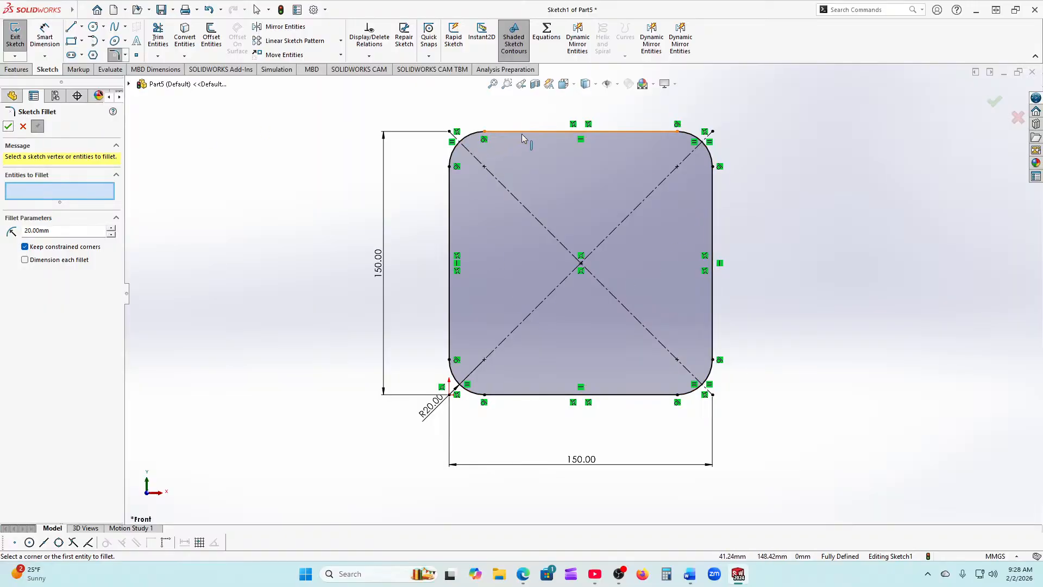
pyautogui.click(8, 126)
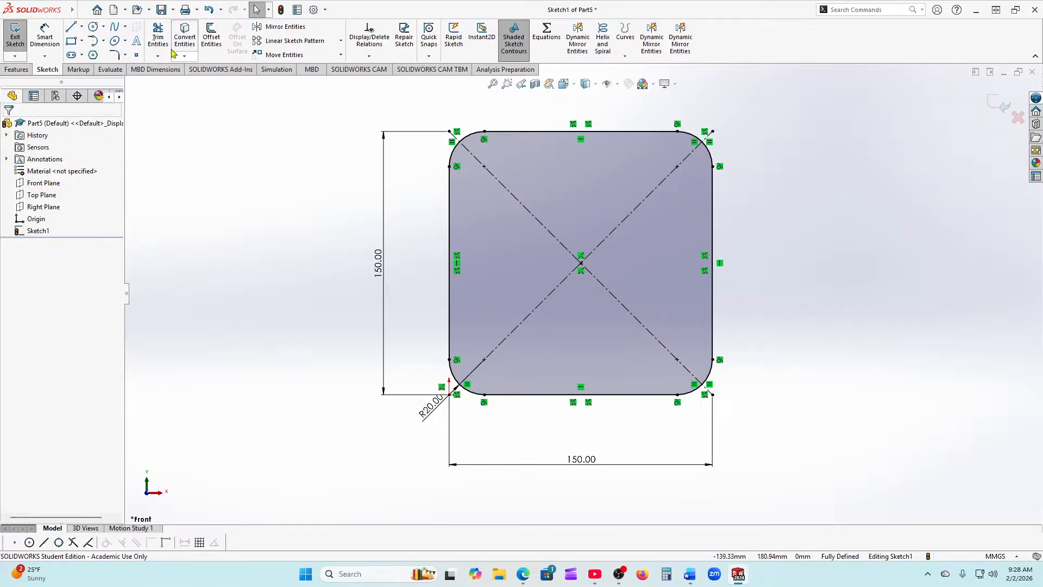
# Step: Undo the corner fillets and begin a Boss-Extrude of the square sketch
pyautogui.click(207, 10)
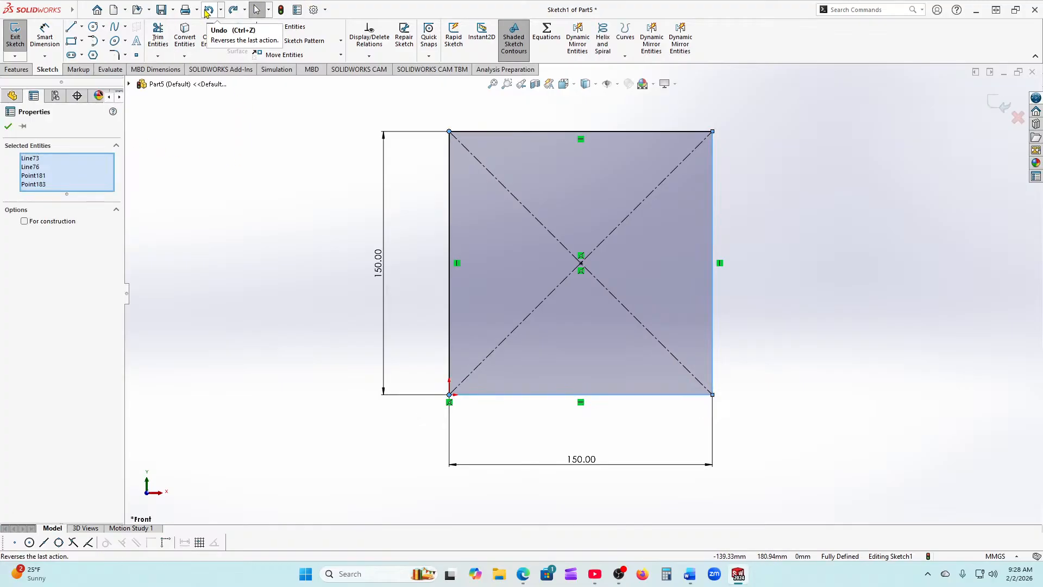
pyautogui.click(217, 251)
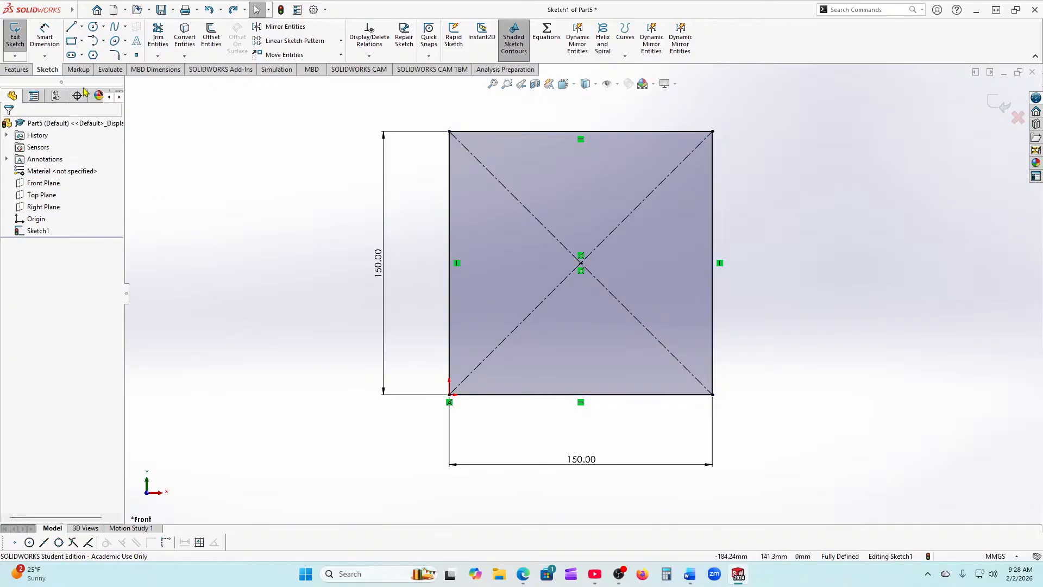
pyautogui.click(16, 69)
pyautogui.click(18, 38)
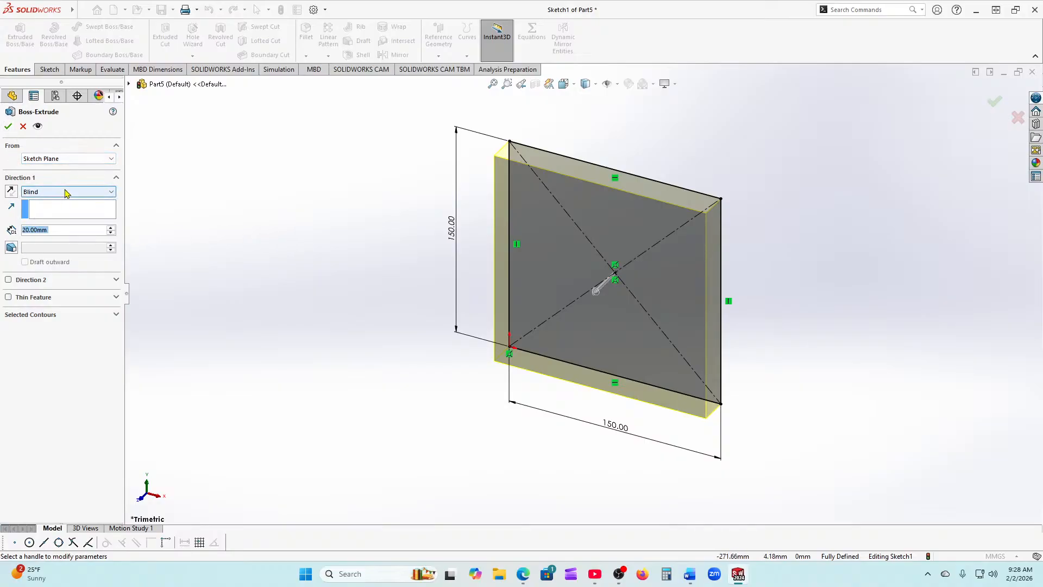
pyautogui.click(10, 193)
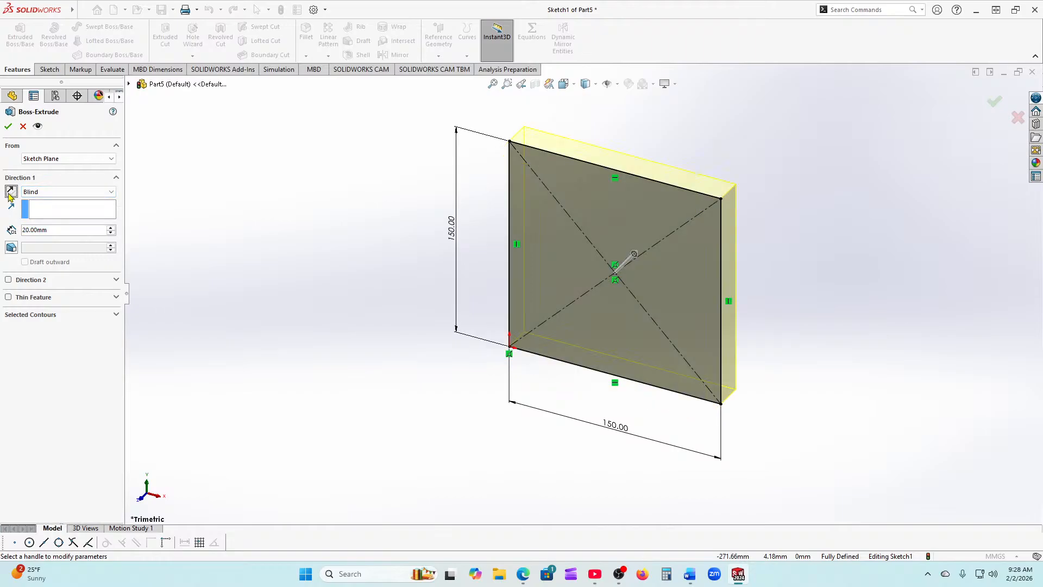
pyautogui.click(10, 193)
pyautogui.click(10, 193)
pyautogui.click(11, 193)
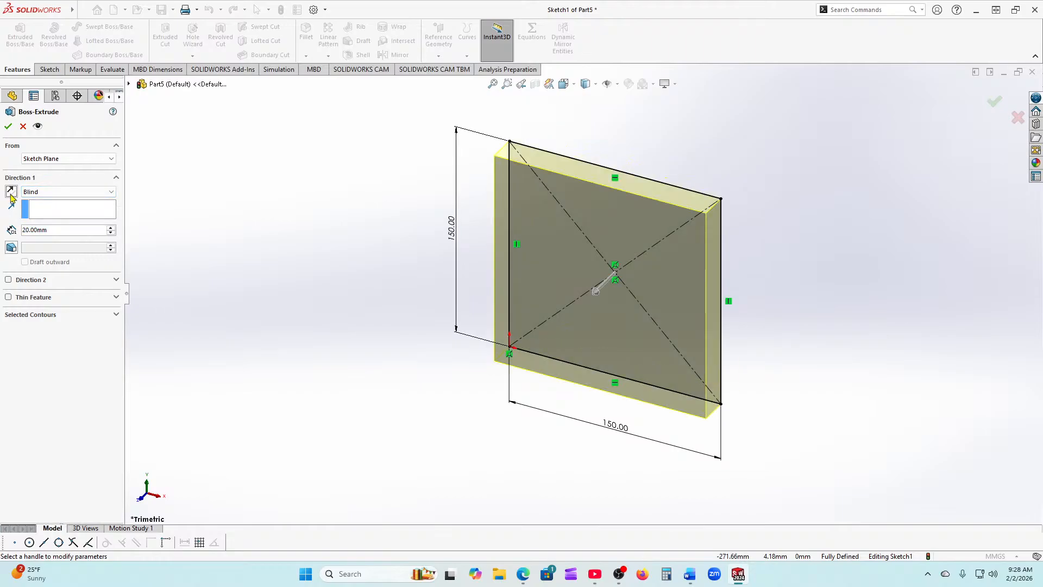
pyautogui.click(11, 194)
pyautogui.click(11, 193)
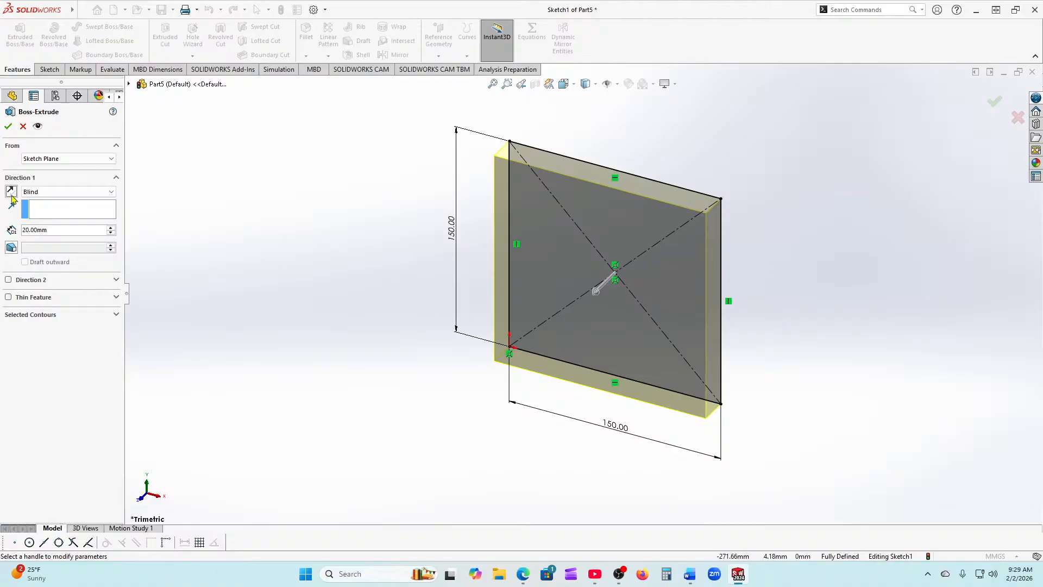
pyautogui.click(11, 192)
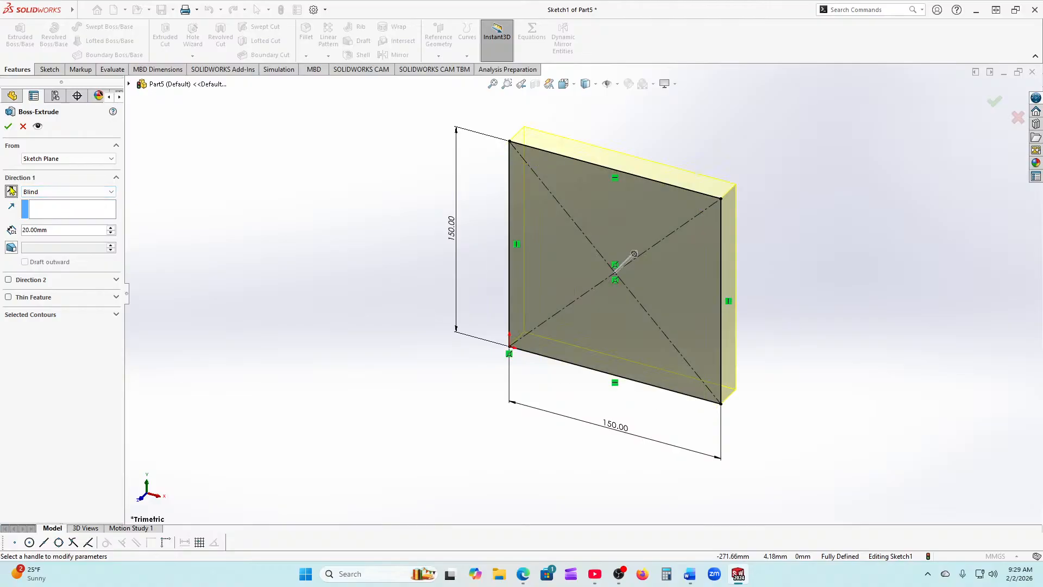
pyautogui.click(11, 192)
# Step: Set the extrusion to Mid Plane with 20 mm depth and create the plate
pyautogui.click(65, 192)
pyautogui.click(62, 240)
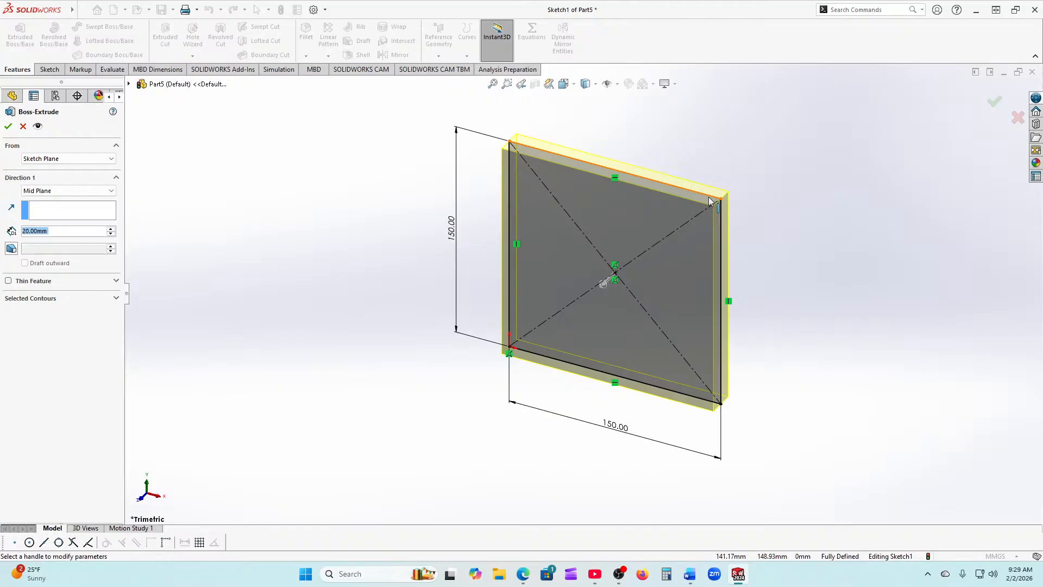
pyautogui.scroll(-3, 691, 182)
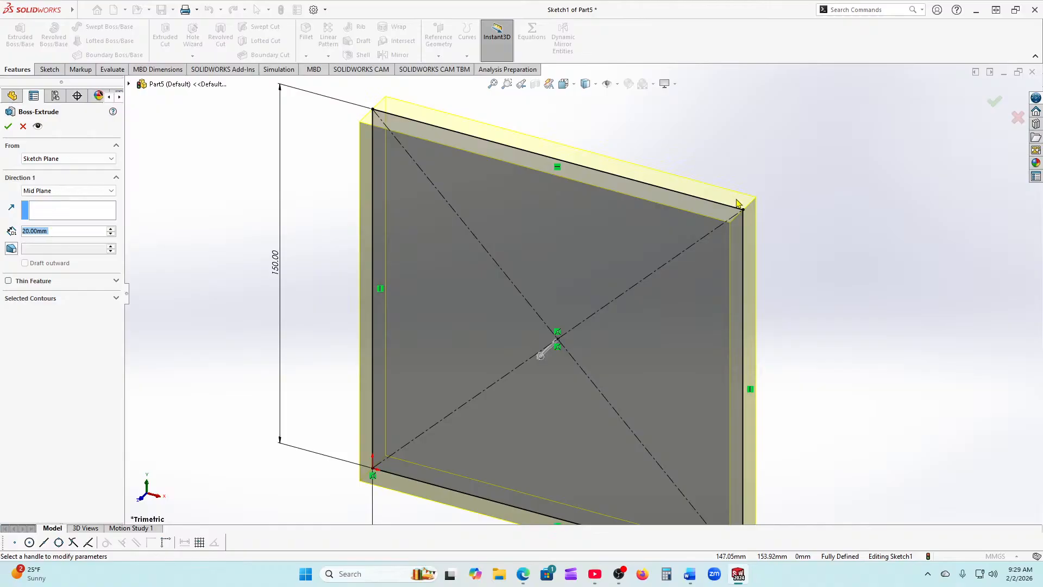
pyautogui.click(8, 125)
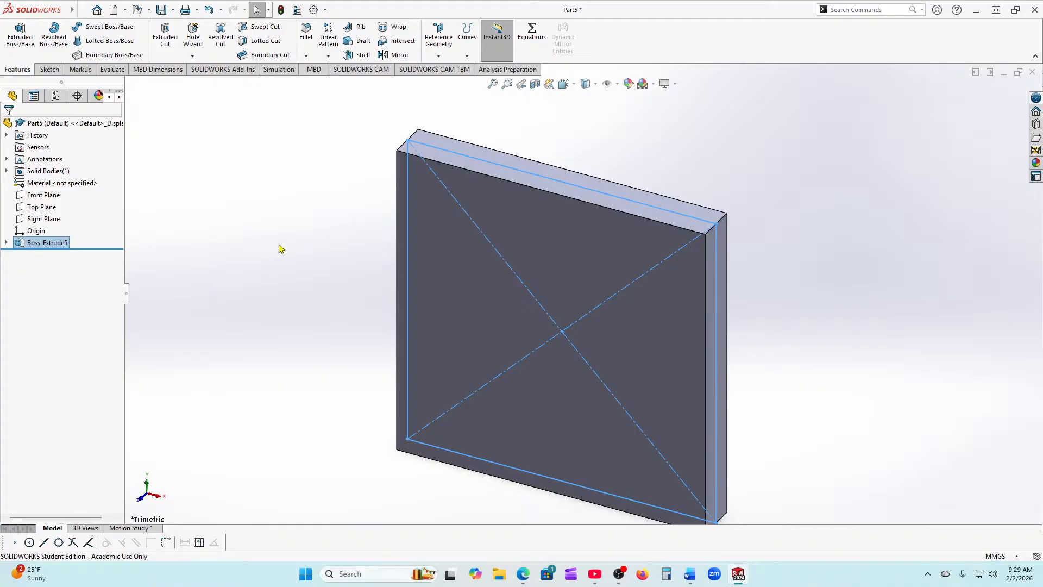
# Step: Start an edge fillet with a 20 mm radius
pyautogui.moveTo(277, 249); pyautogui.dragTo(294, 149, button='middle')
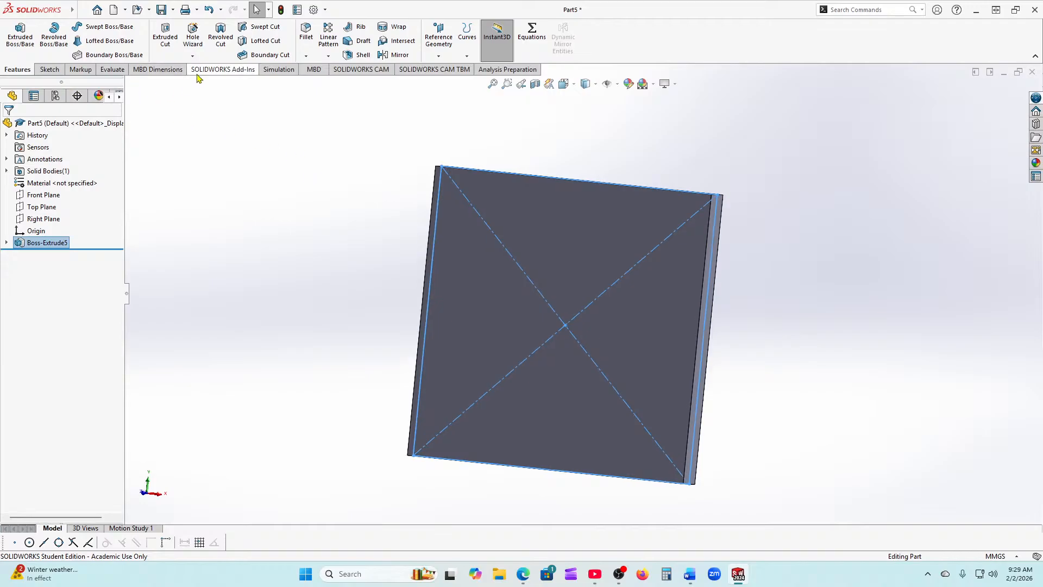
pyautogui.click(306, 40)
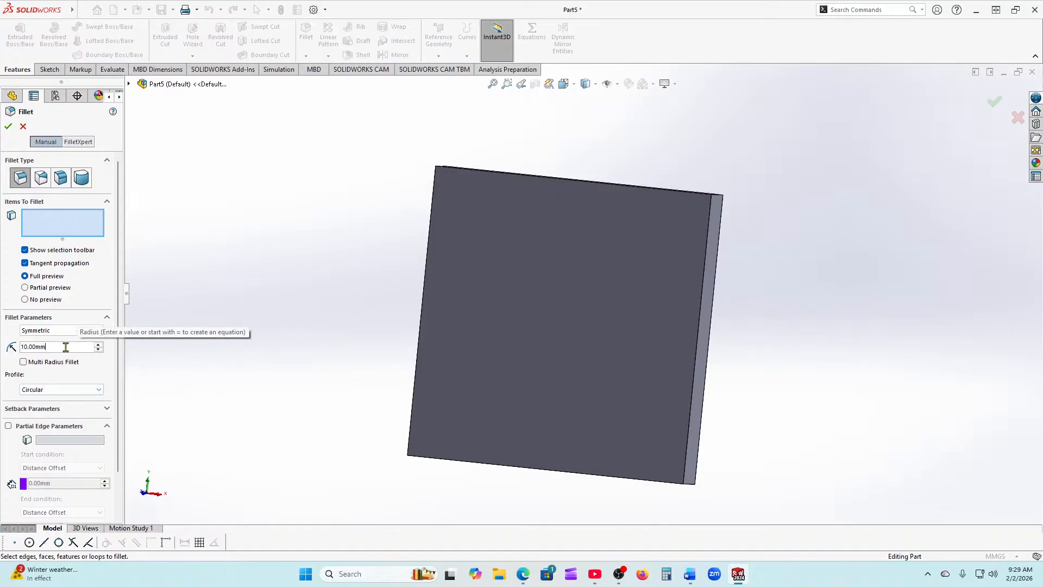
pyautogui.write('20')
pyautogui.press('Return')
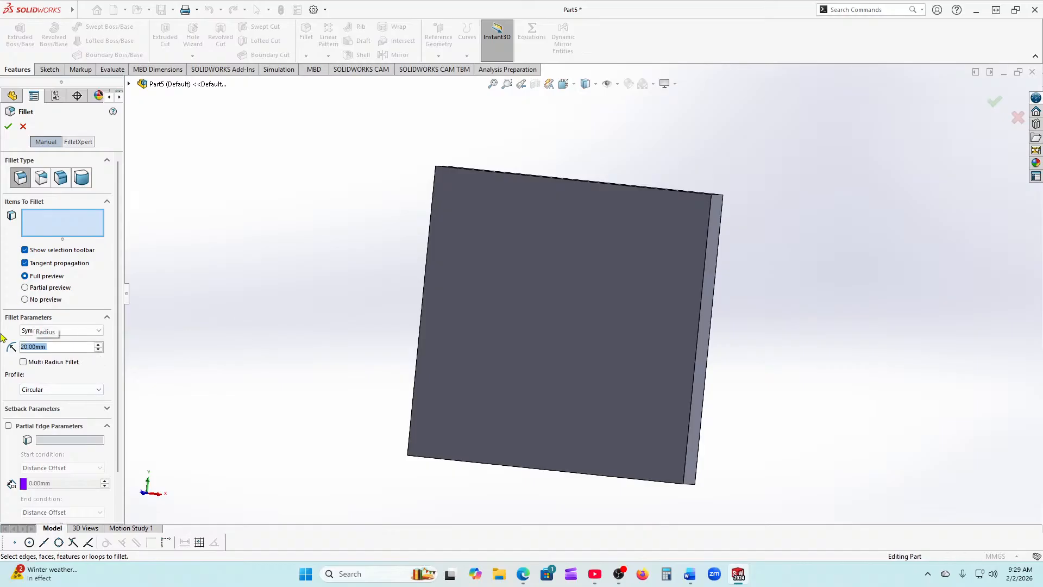
# Step: Select the first two corner edges, removing the front face picked by mistake
pyautogui.moveTo(298, 182); pyautogui.dragTo(310, 202, button='middle')
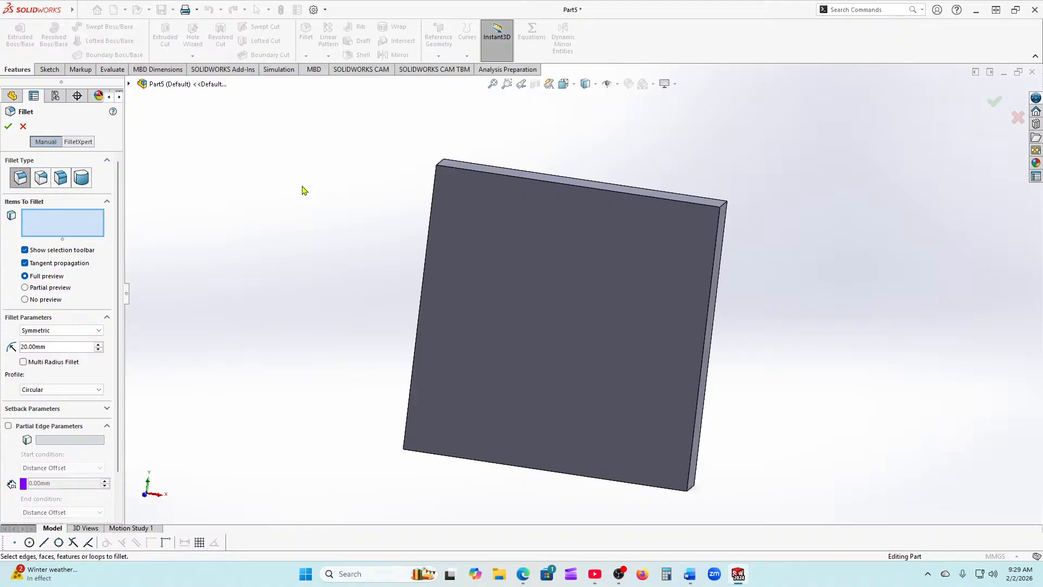
pyautogui.moveTo(281, 193); pyautogui.dragTo(309, 326, button='middle')
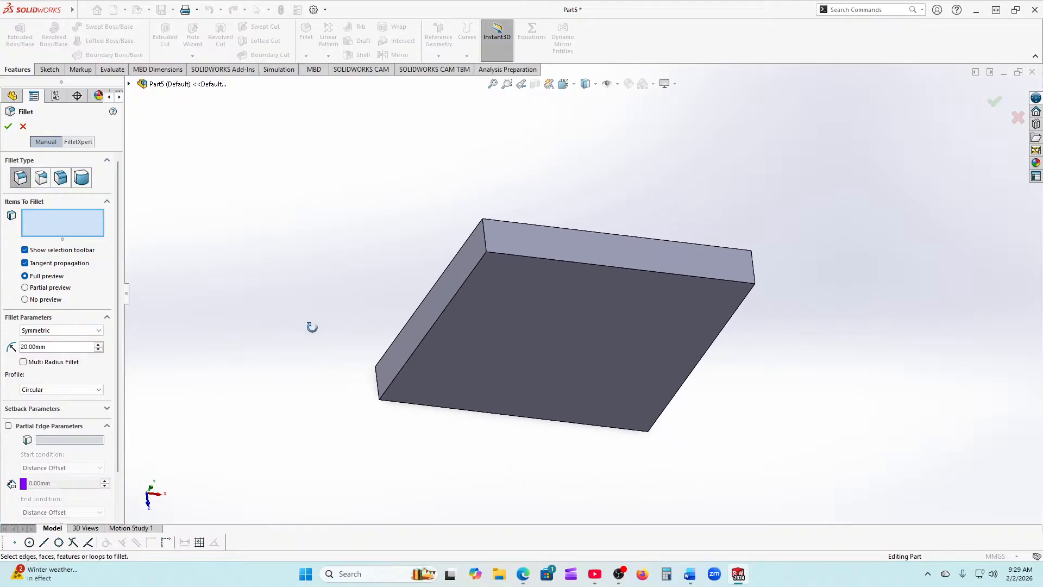
pyautogui.click(487, 244)
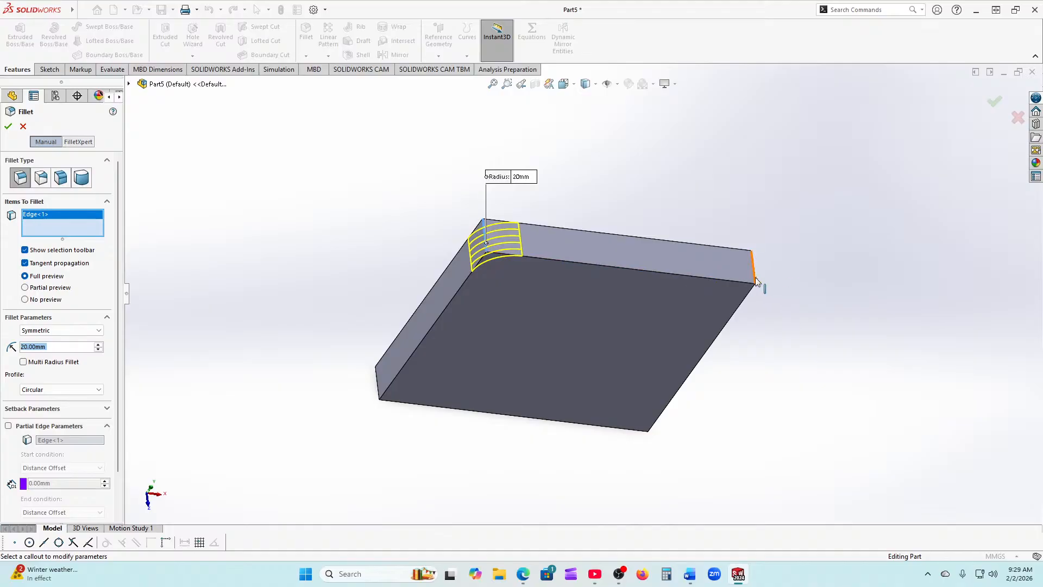
pyautogui.click(760, 285)
pyautogui.moveTo(792, 375); pyautogui.dragTo(782, 174, button='middle')
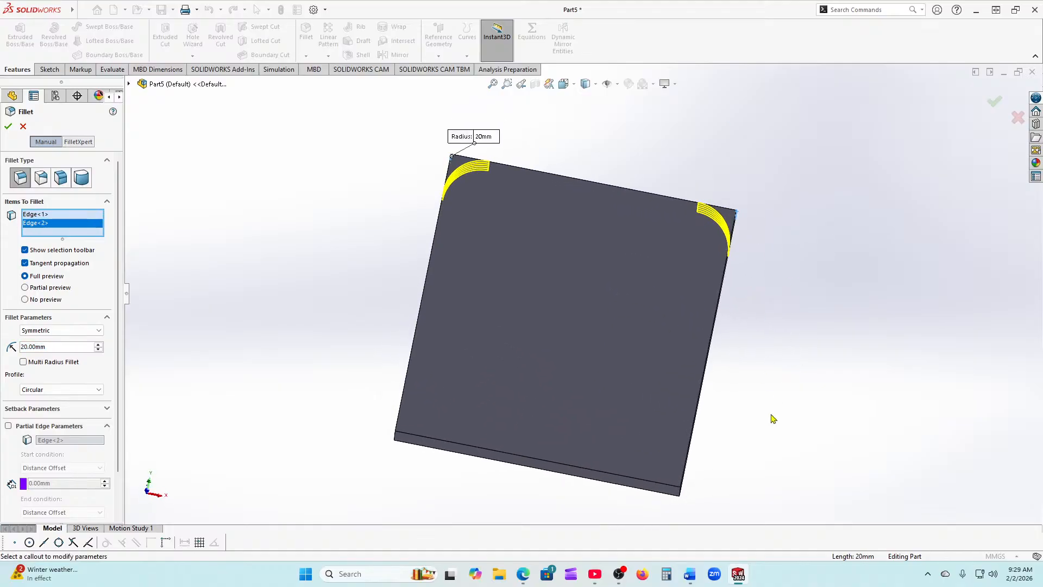
pyautogui.moveTo(770, 432); pyautogui.dragTo(738, 426, button='middle')
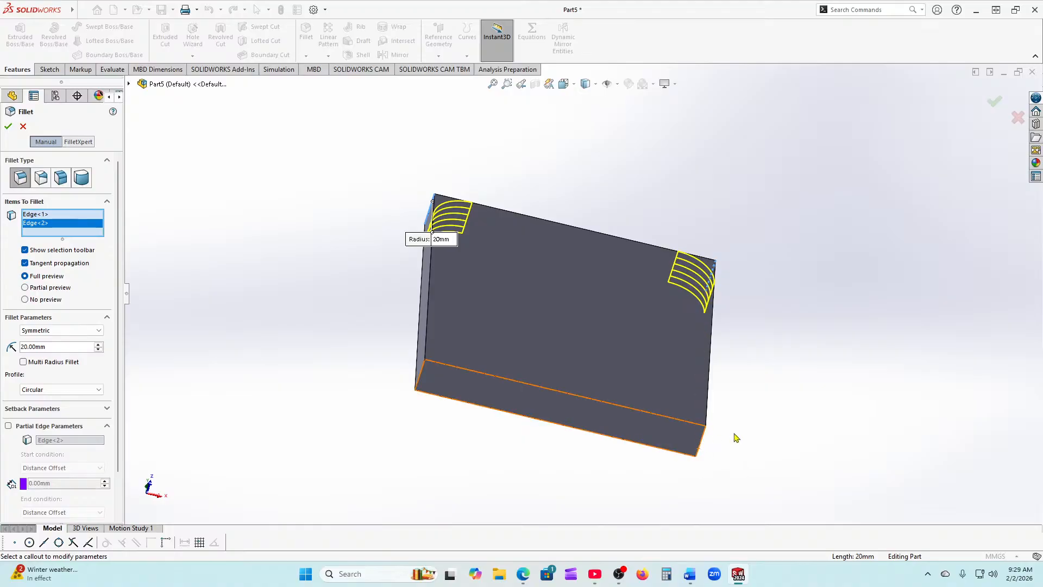
pyautogui.moveTo(736, 437); pyautogui.dragTo(685, 414, button='middle')
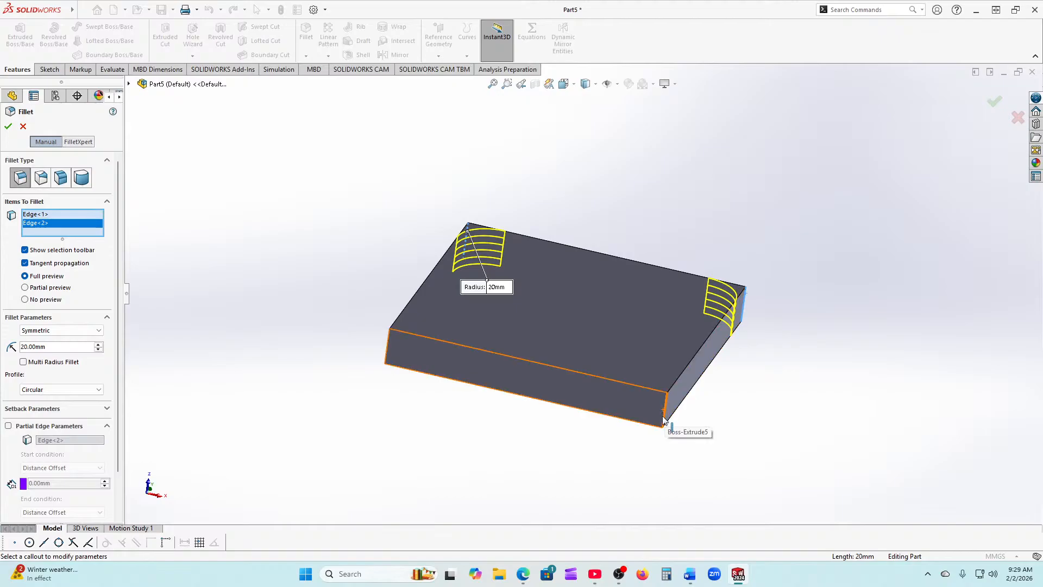
pyautogui.click(665, 418)
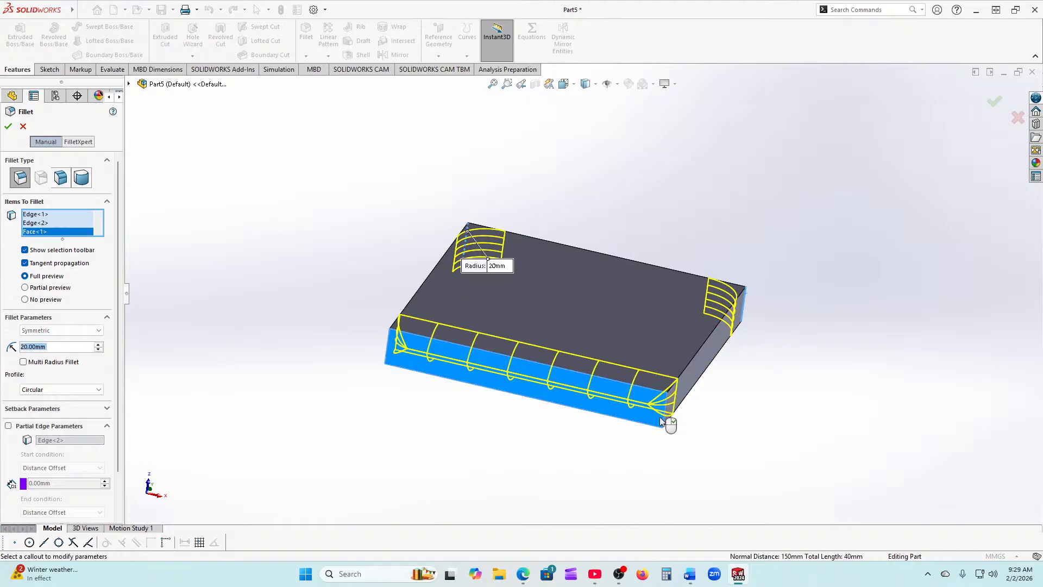
pyautogui.rightClick(49, 233)
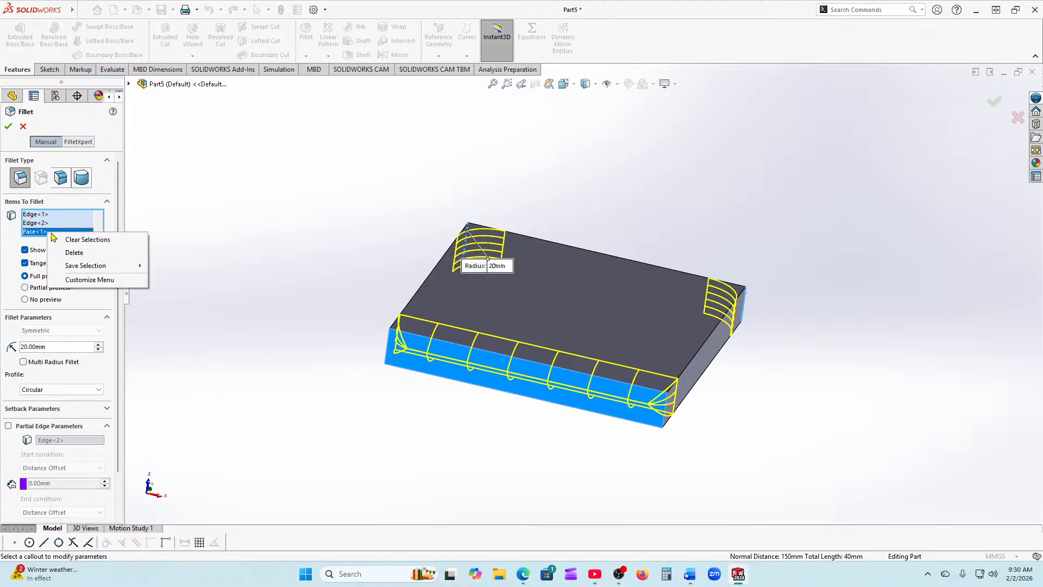
pyautogui.click(70, 253)
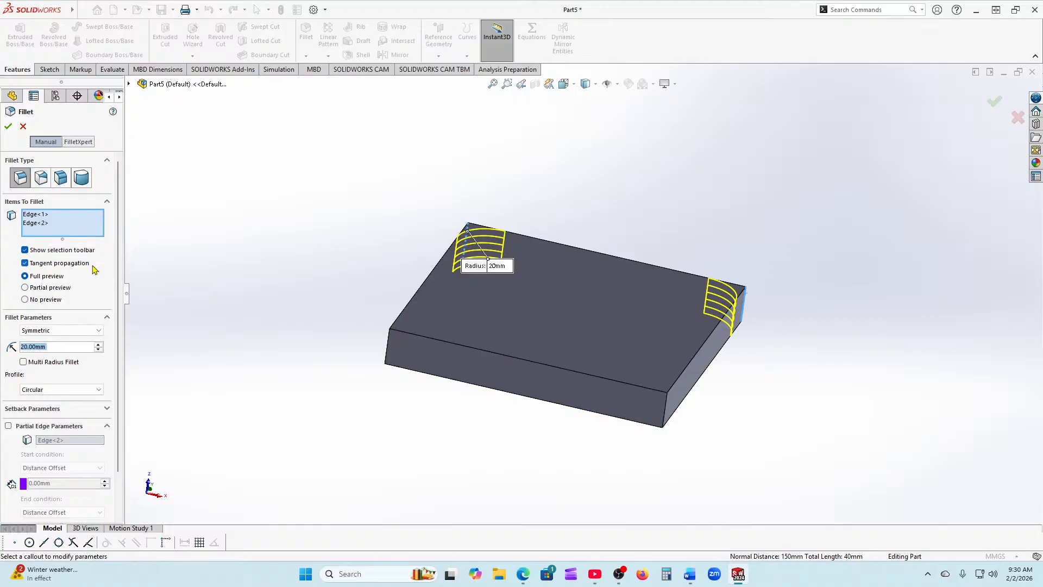
# Step: Add the remaining two corner edges and apply the 20 mm fillet
pyautogui.scroll(-5, 640, 380)
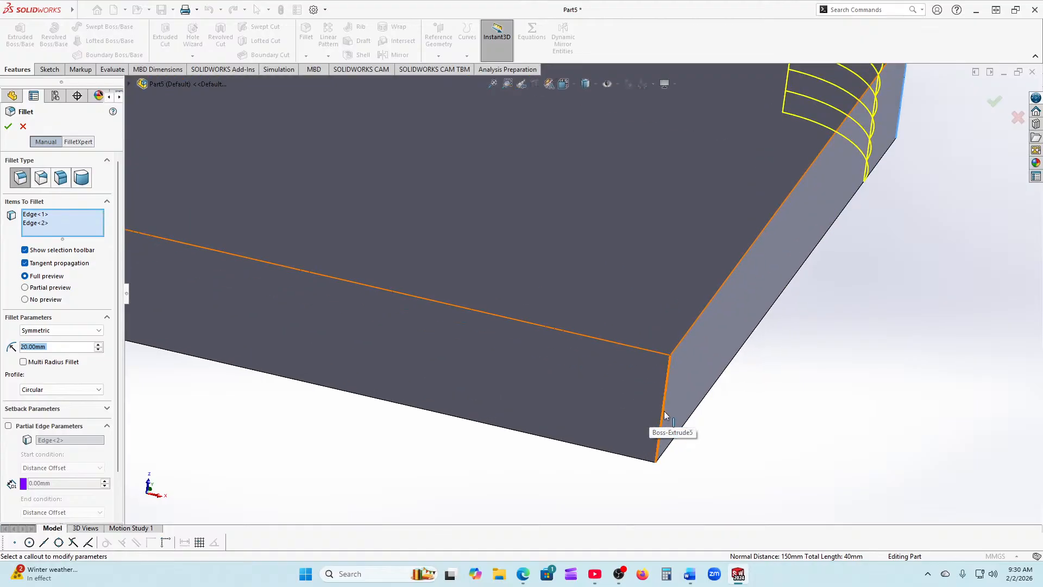
pyautogui.click(663, 416)
pyautogui.scroll(5, 759, 493)
pyautogui.moveTo(314, 405); pyautogui.dragTo(351, 343, button='middle')
pyautogui.click(360, 283)
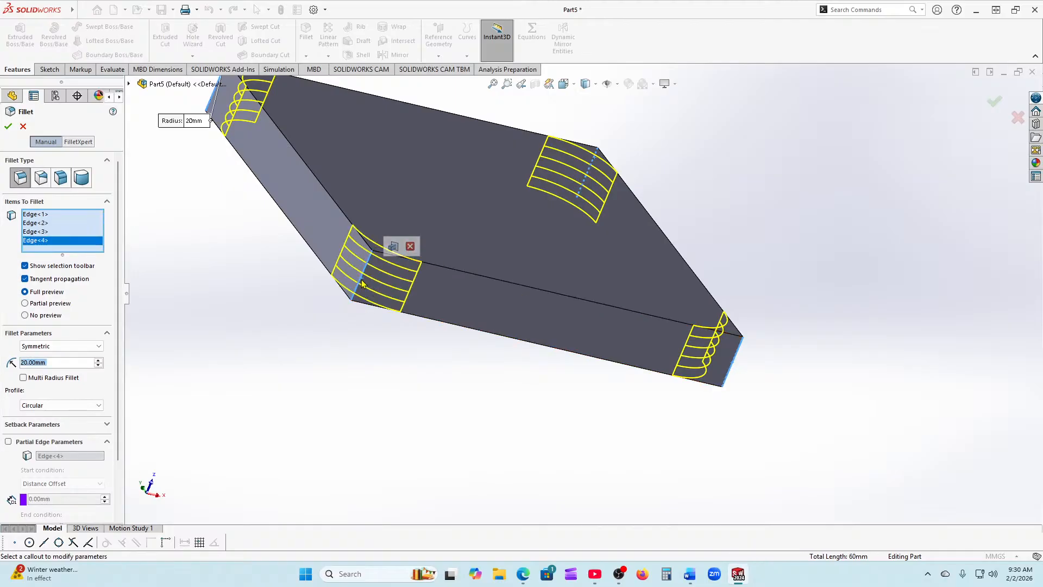
pyautogui.click(8, 126)
pyautogui.moveTo(811, 354); pyautogui.dragTo(697, 279, button='middle')
pyautogui.scroll(3, 777, 370)
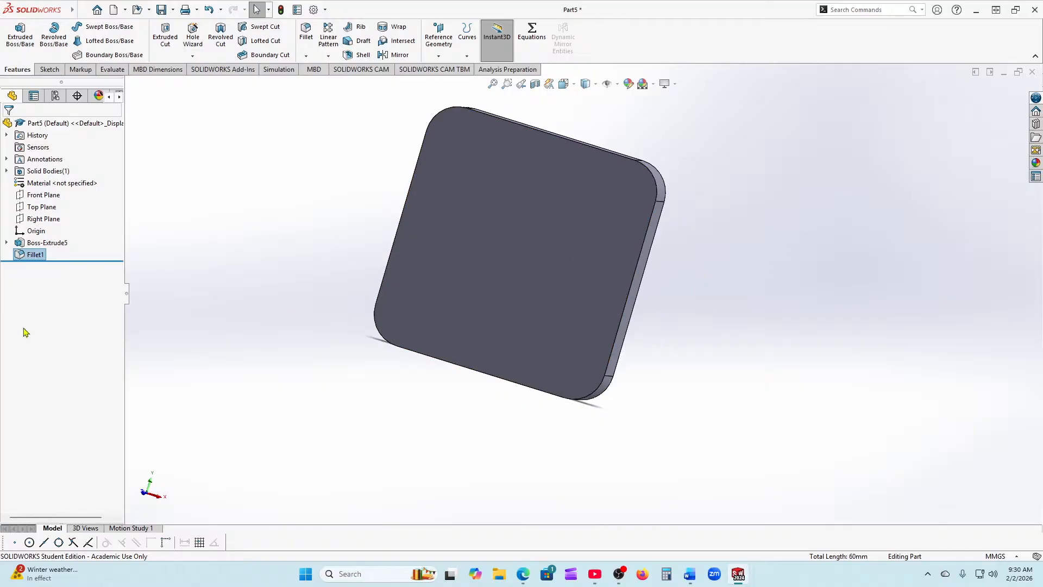
# Step: Suppress Fillet1 from its right-click menu in the FeatureManager tree
pyautogui.rightClick(19, 259)
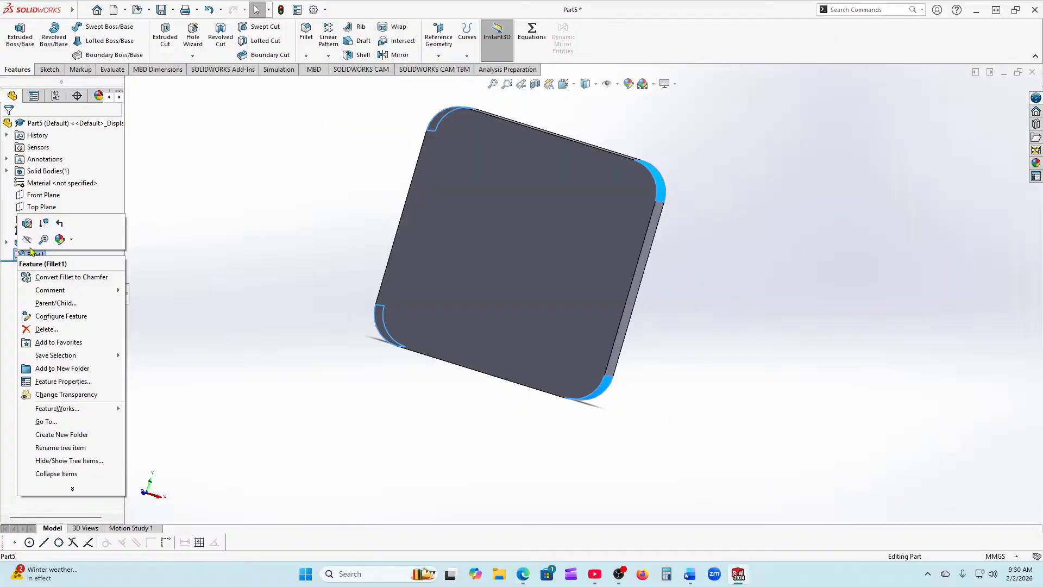
pyautogui.click(43, 223)
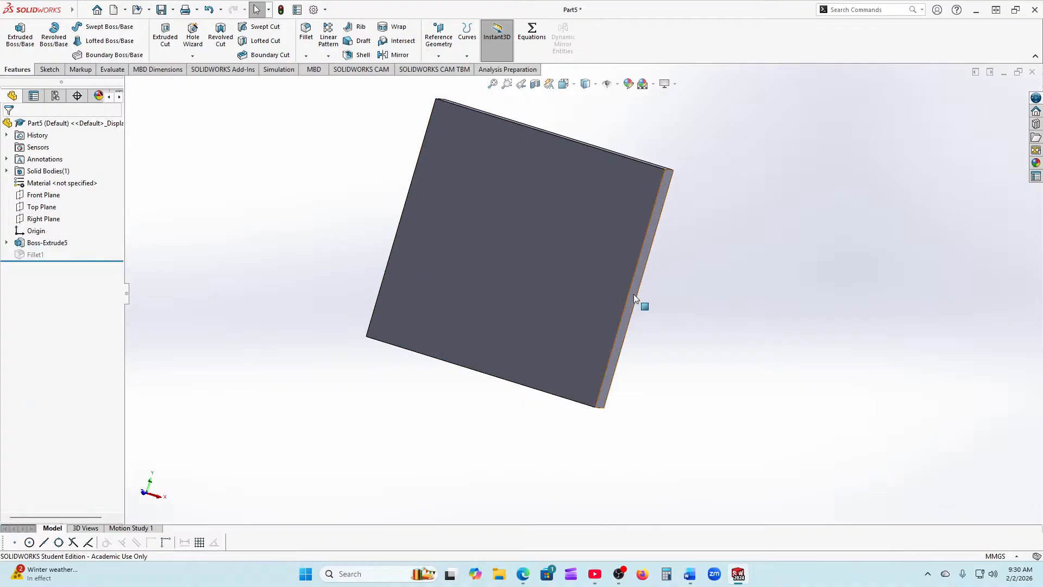
pyautogui.moveTo(787, 349); pyautogui.dragTo(766, 359, button='middle')
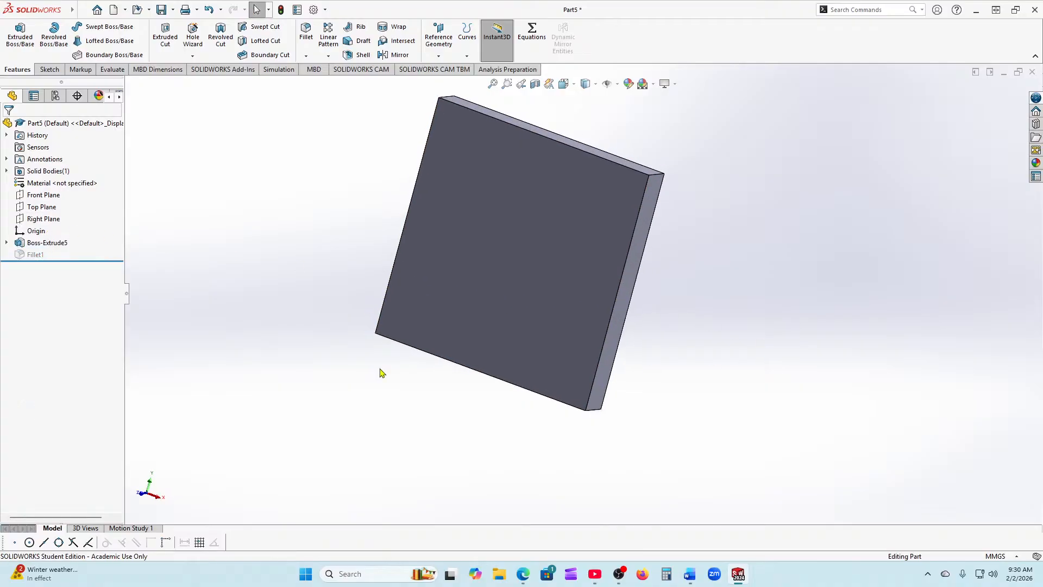
pyautogui.rightClick(33, 258)
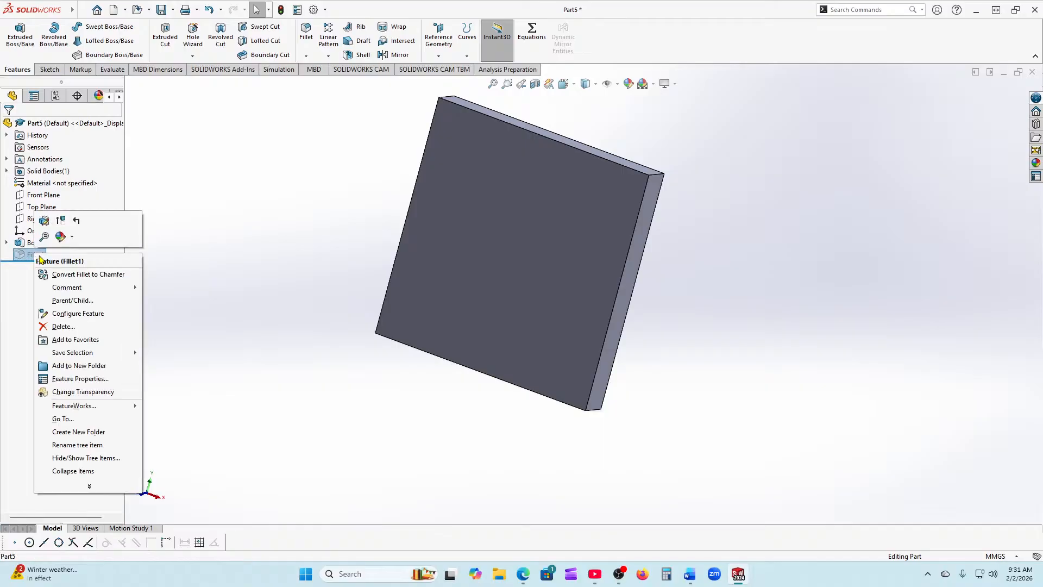
# Step: Unsuppress Fillet1 to check its 20 mm radius, then delete the Fillet1 feature
pyautogui.click(61, 221)
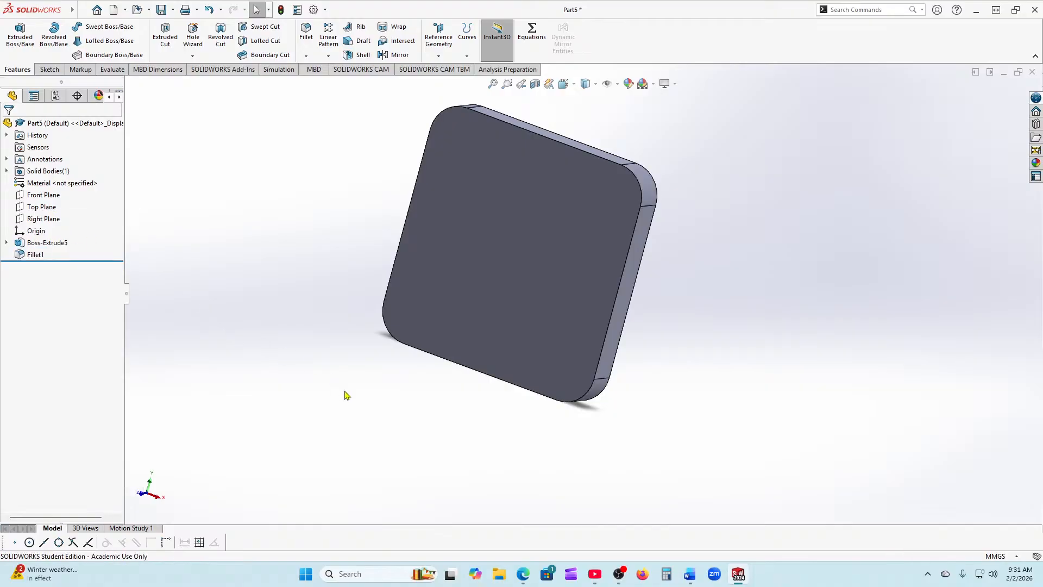
pyautogui.moveTo(345, 395)
pyautogui.mouseDown(button='middle')
pyautogui.moveTo(286, 391)
pyautogui.moveTo(352, 389)
pyautogui.mouseUp(button='middle')
pyautogui.click(24, 256)
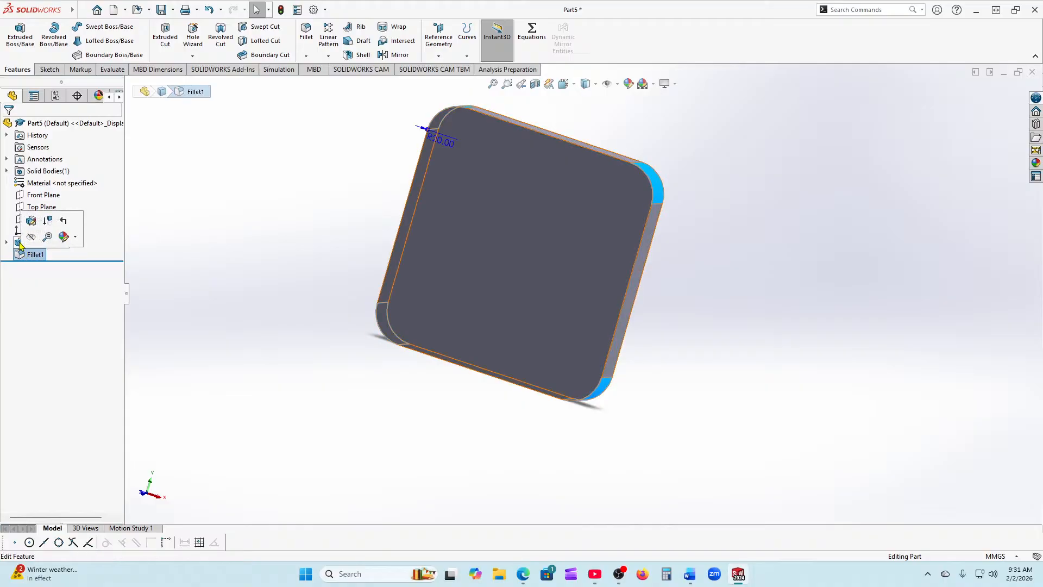
pyautogui.rightClick(28, 254)
pyautogui.click(35, 327)
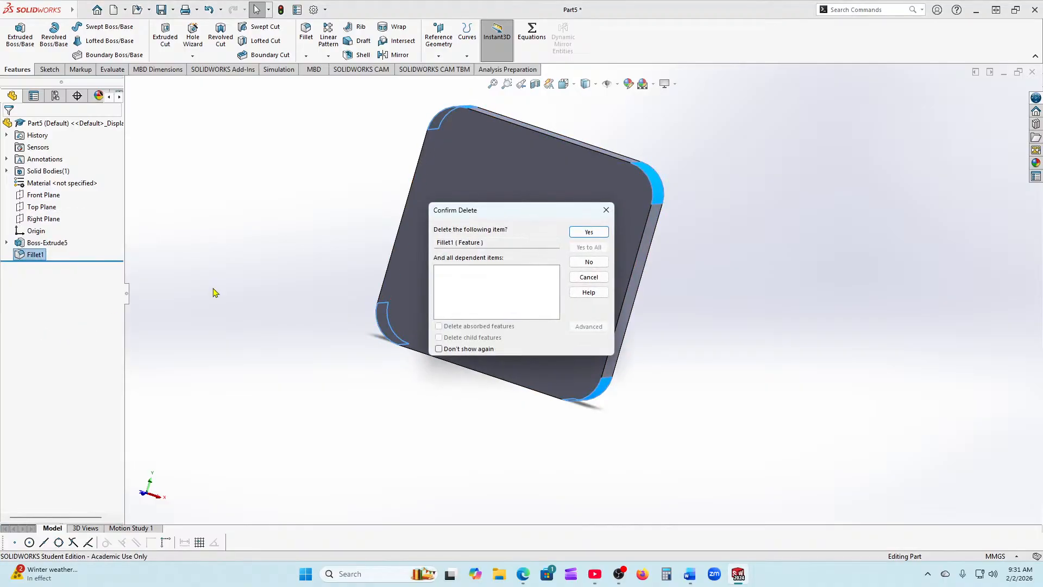
pyautogui.click(593, 233)
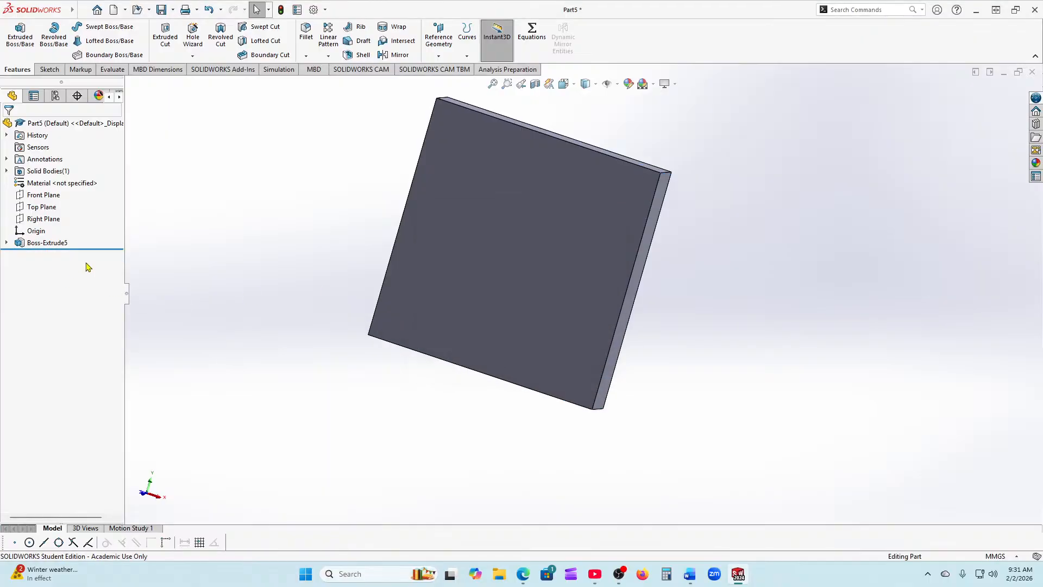
# Step: Delete Boss-Extrude5 so only the wireframe square sketch remains
pyautogui.rightClick(23, 243)
pyautogui.click(49, 300)
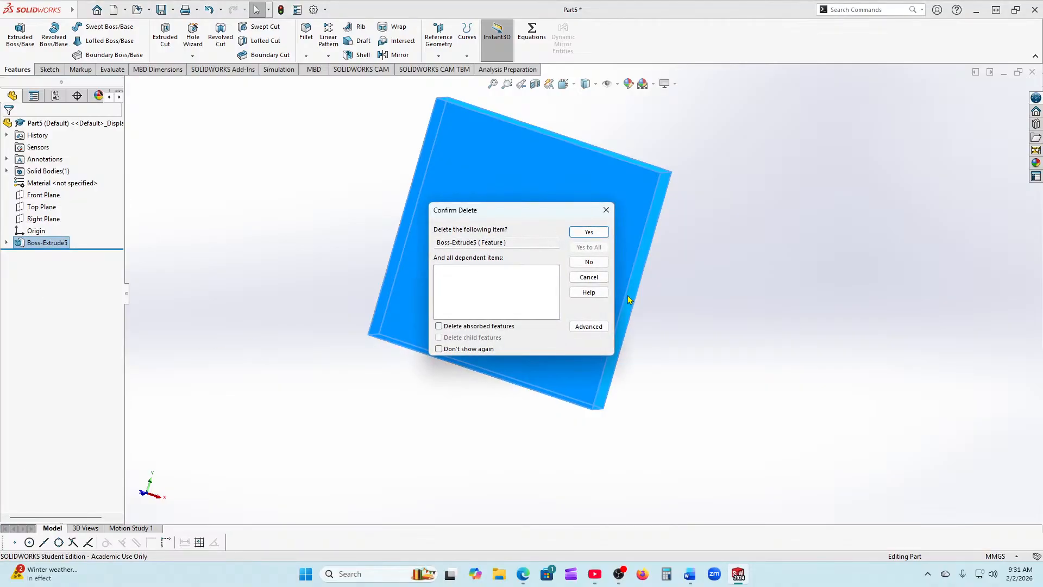
pyautogui.click(583, 233)
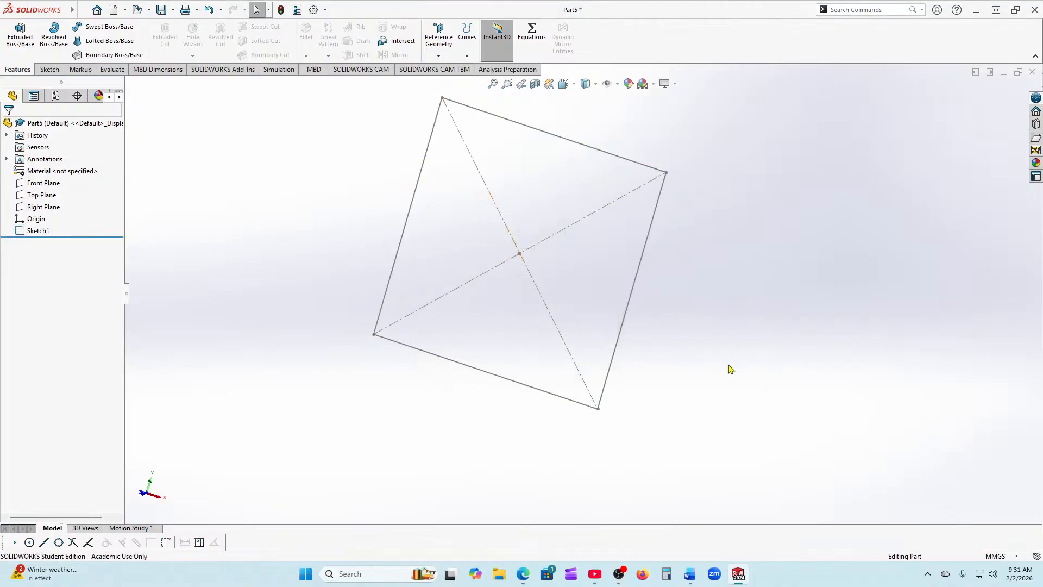
pyautogui.moveTo(730, 368)
pyautogui.mouseDown(button='middle')
pyautogui.moveTo(720, 366)
pyautogui.moveTo(756, 341)
pyautogui.mouseUp(button='middle')
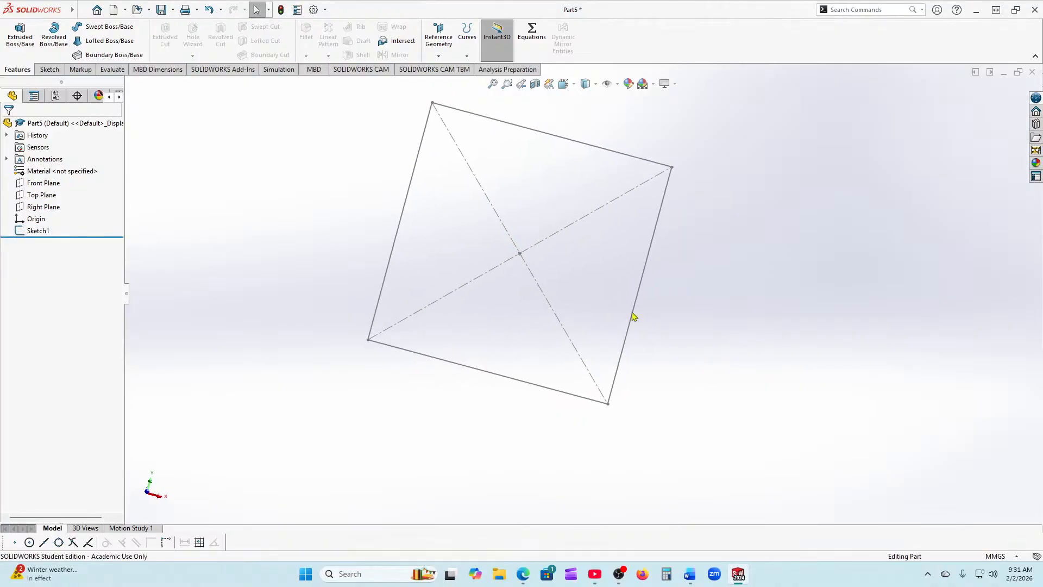
# Step: Edit Sketch1, cancel the Sketch Fillet tried first, and start a 10 mm equal-distance Sketch Chamfer
pyautogui.click(22, 237)
pyautogui.click(28, 204)
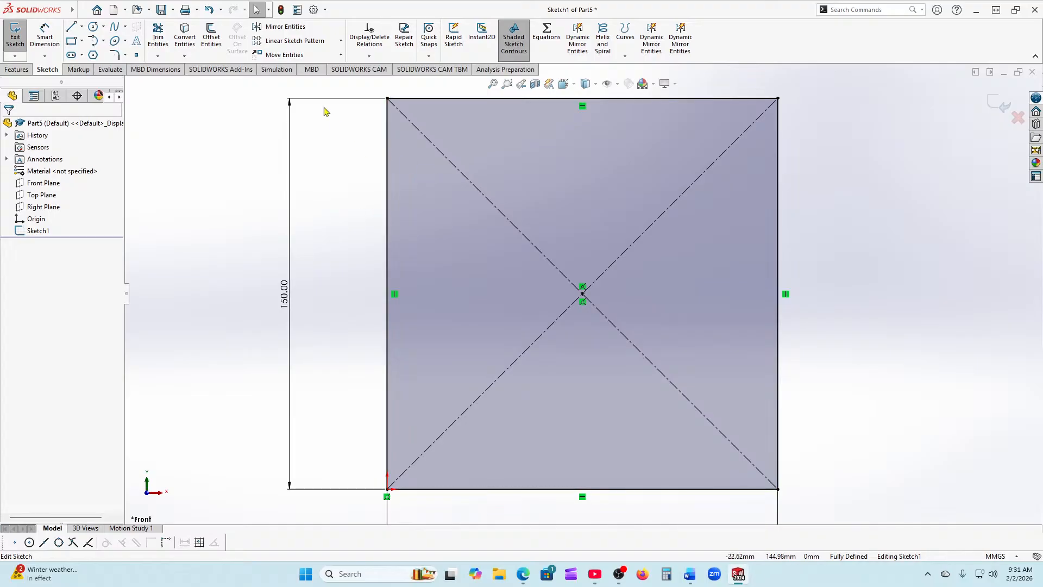
pyautogui.click(114, 55)
pyautogui.press('f')
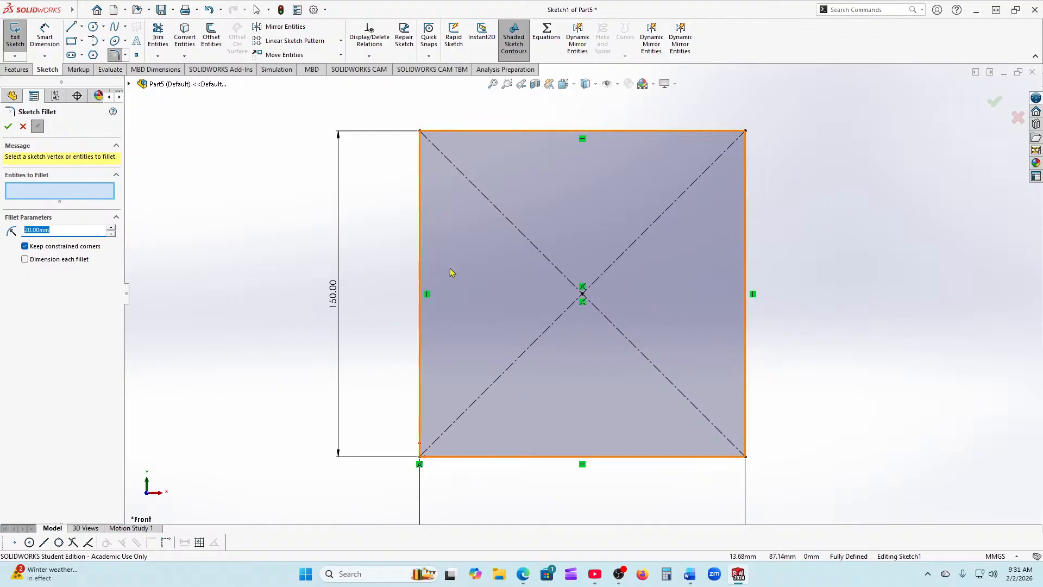
pyautogui.click(23, 126)
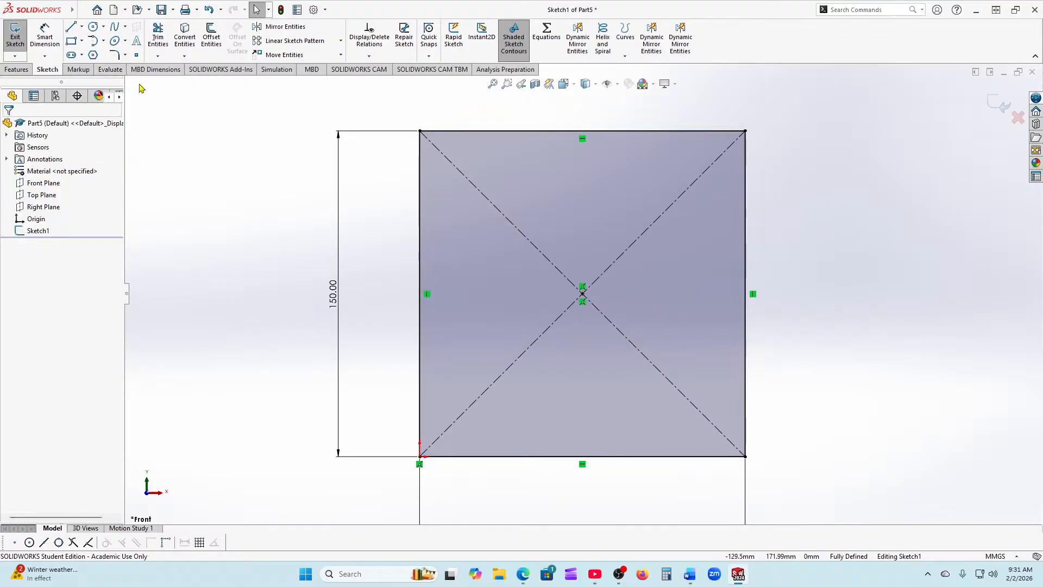
pyautogui.click(125, 56)
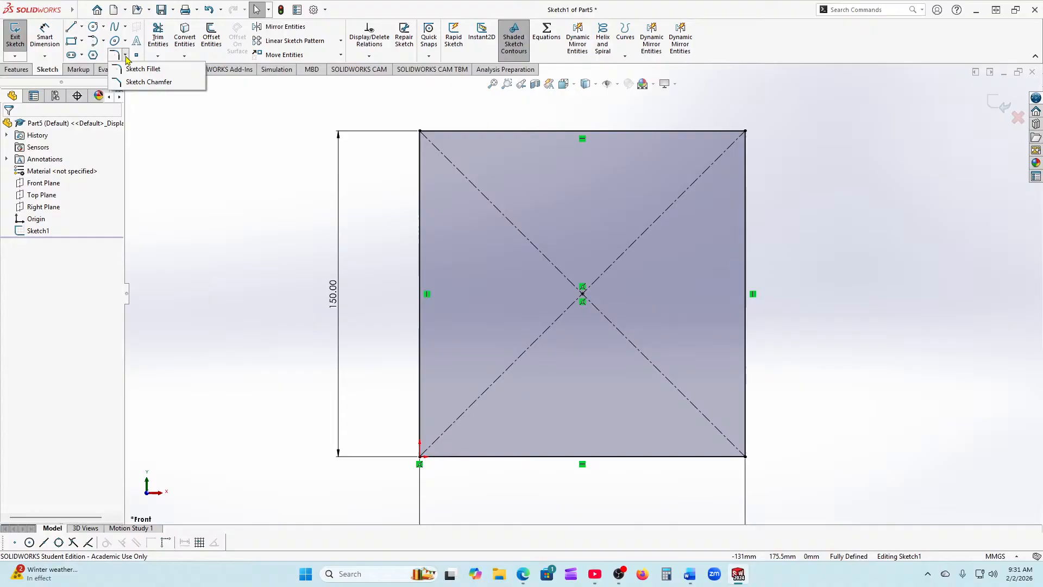
pyautogui.click(148, 82)
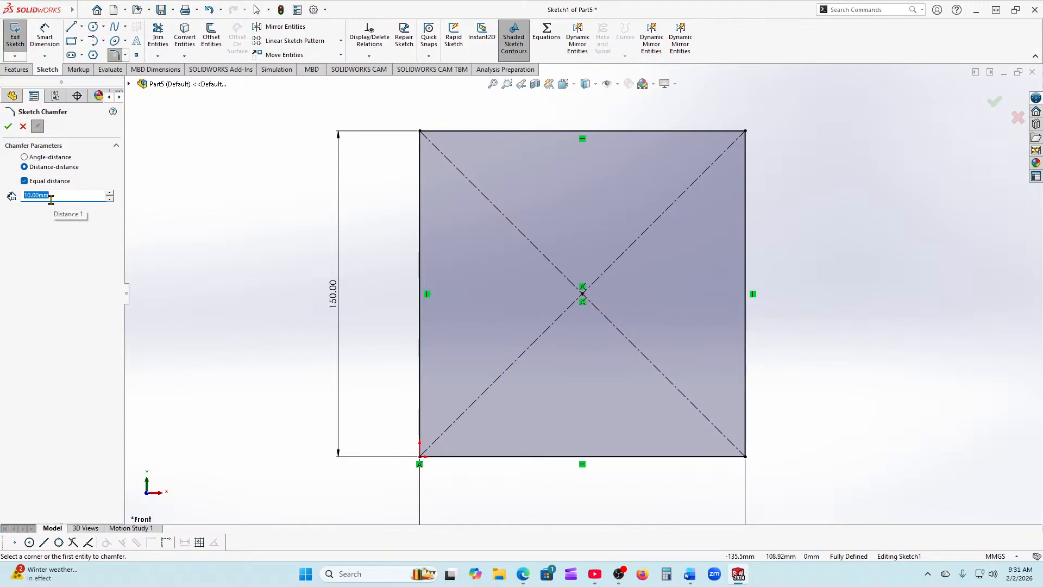
# Step: Apply 10 mm equal-distance chamfers to the top-left, top-right, bottom-right and bottom-left corners, then confirm
pyautogui.click(421, 132)
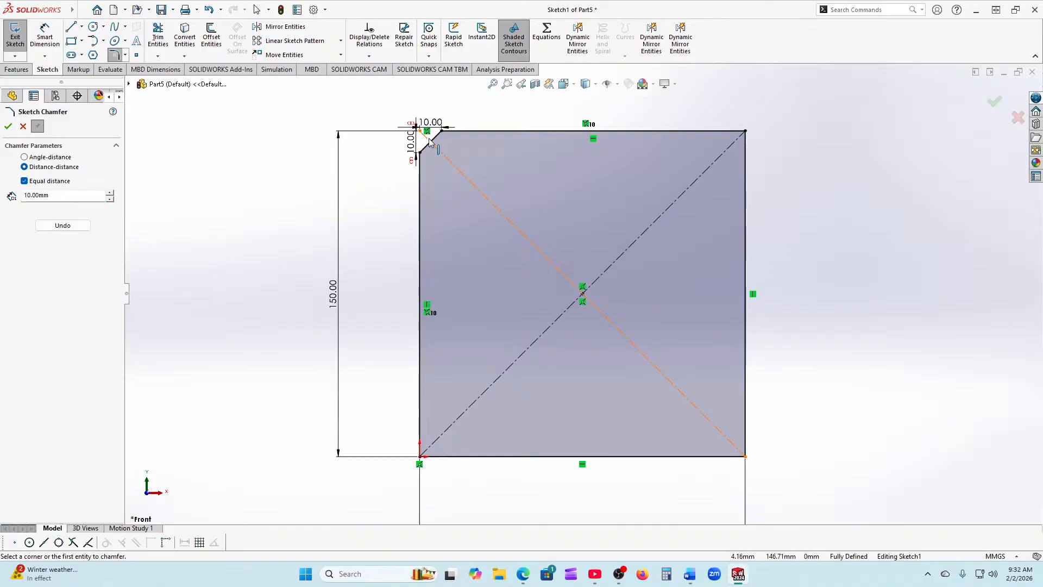
pyautogui.click(707, 132)
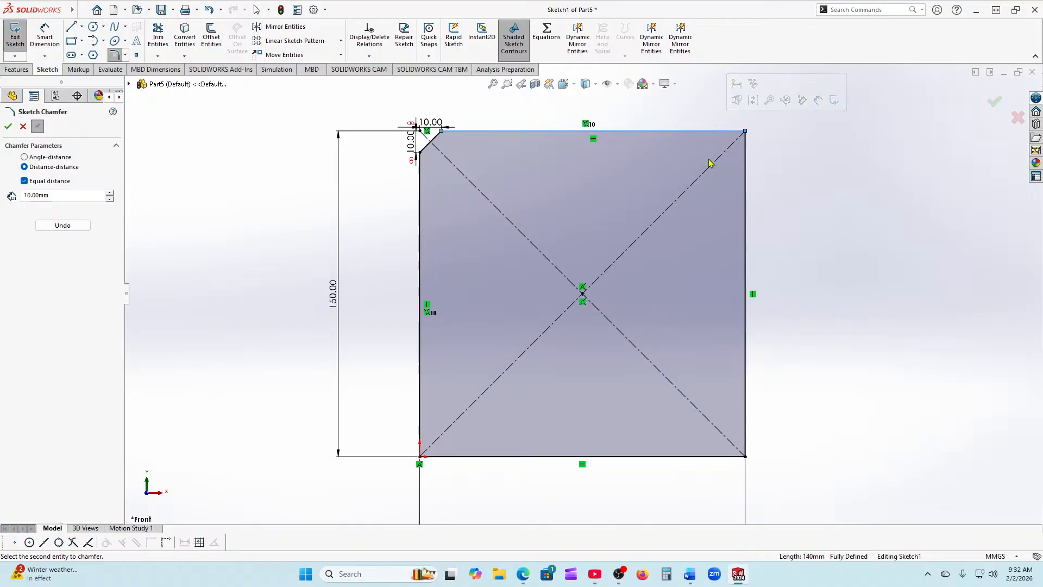
pyautogui.click(746, 182)
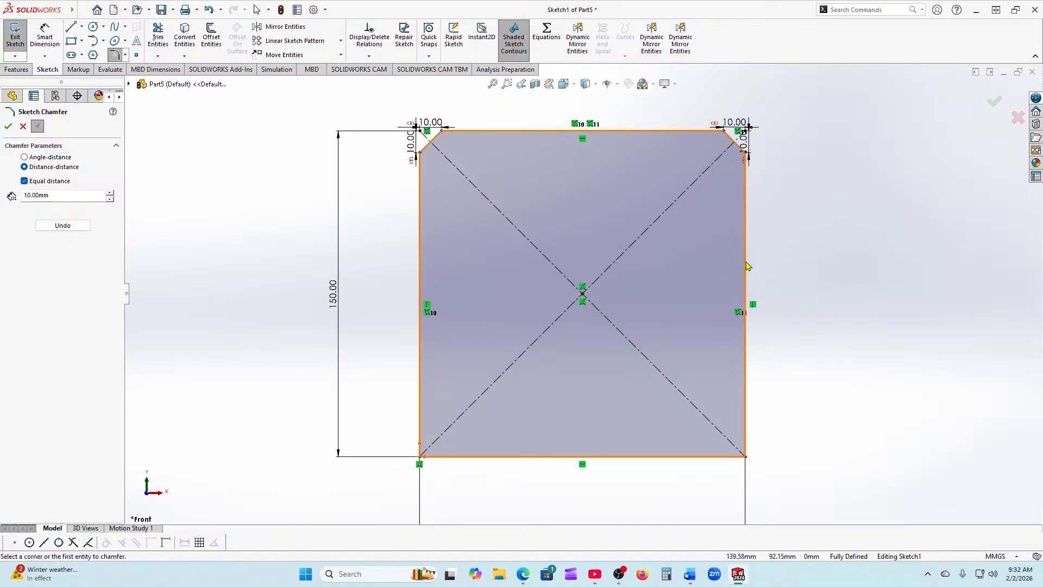
pyautogui.scroll(-2, 728, 457)
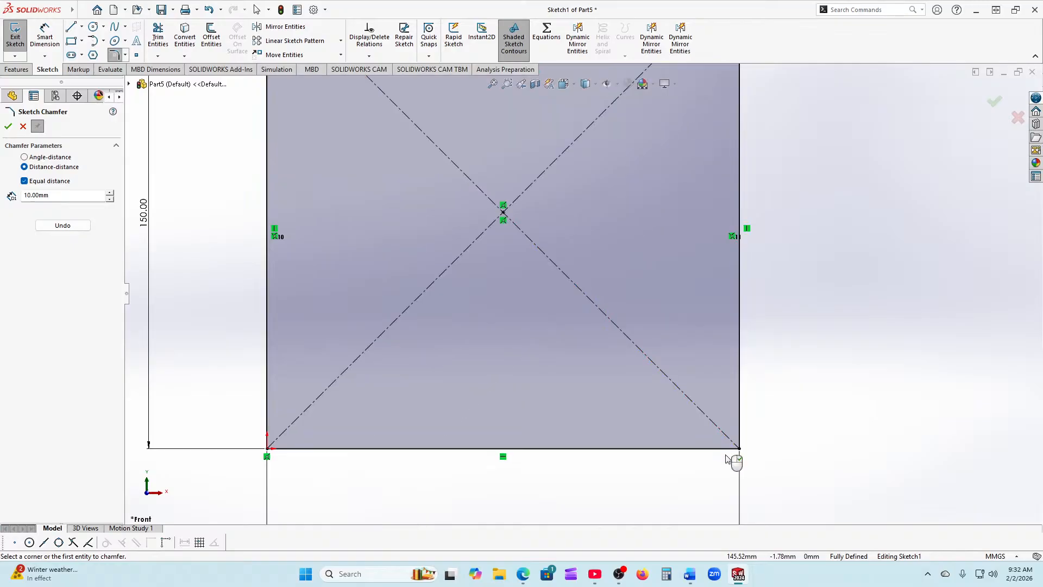
pyautogui.scroll(2, 744, 413)
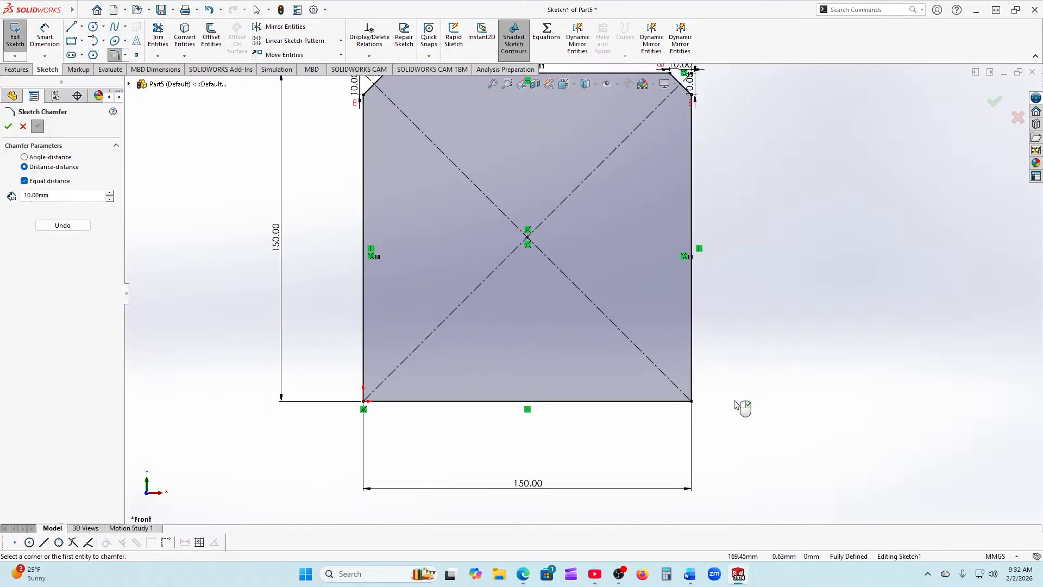
pyautogui.click(692, 359)
pyautogui.click(645, 402)
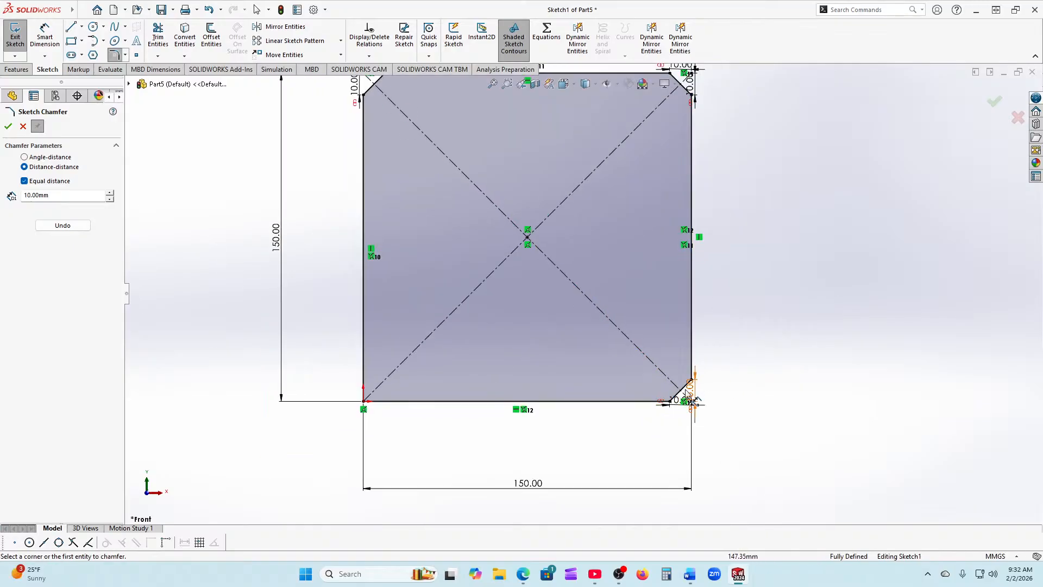
pyautogui.scroll(-1, 364, 387)
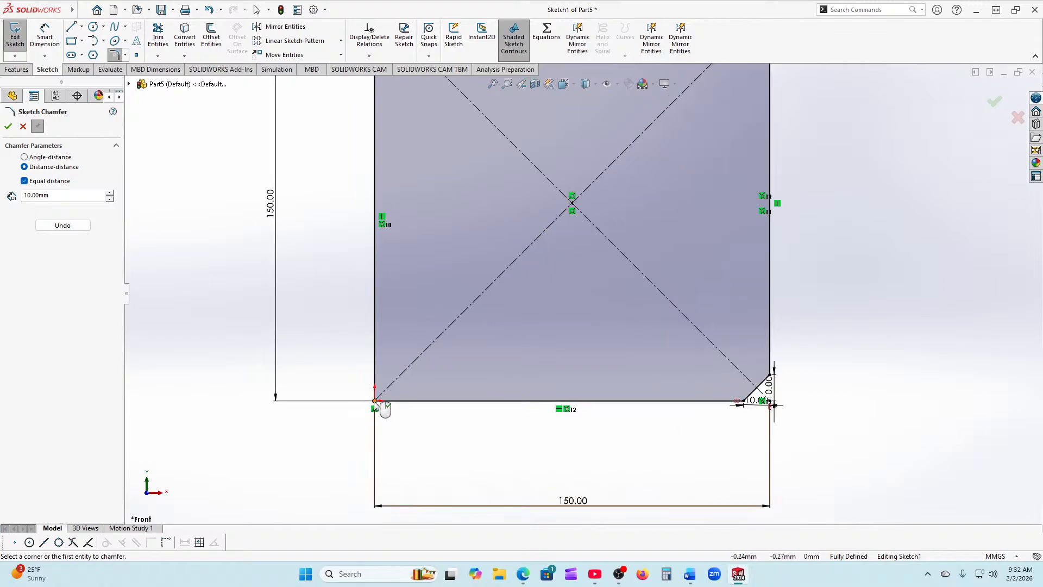
pyautogui.click(375, 401)
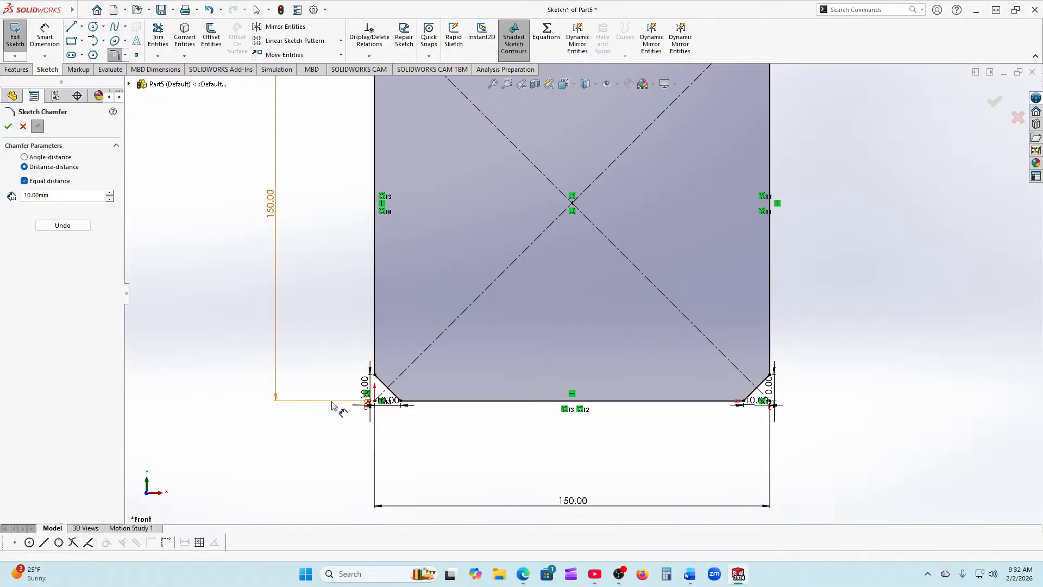
pyautogui.click(8, 128)
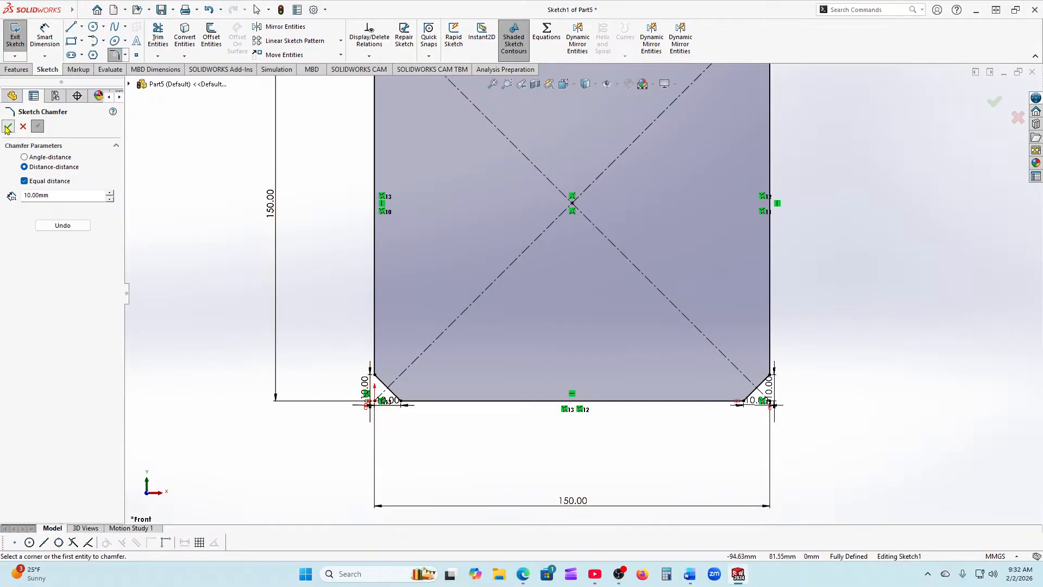
# Step: Undo the four 10 mm chamfers so the square's corners are sharp again
pyautogui.press('f')
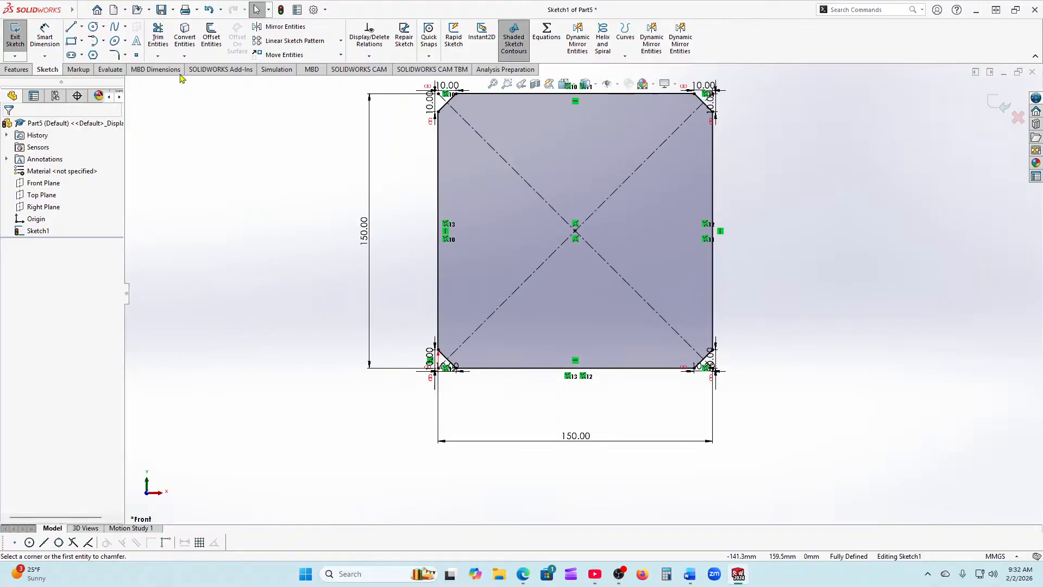
pyautogui.click(209, 11)
pyautogui.click(209, 14)
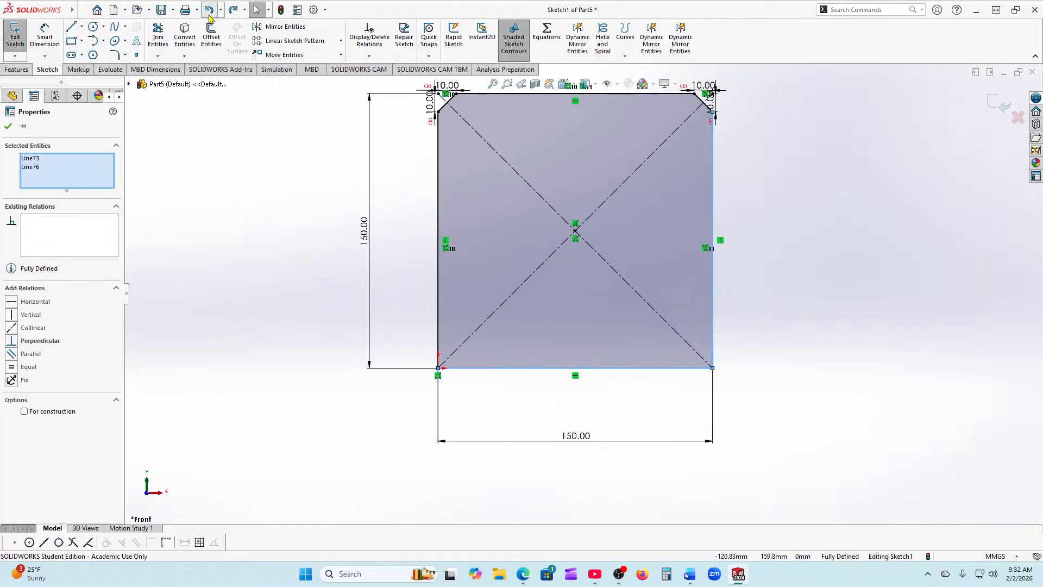
pyautogui.click(209, 15)
pyautogui.click(209, 14)
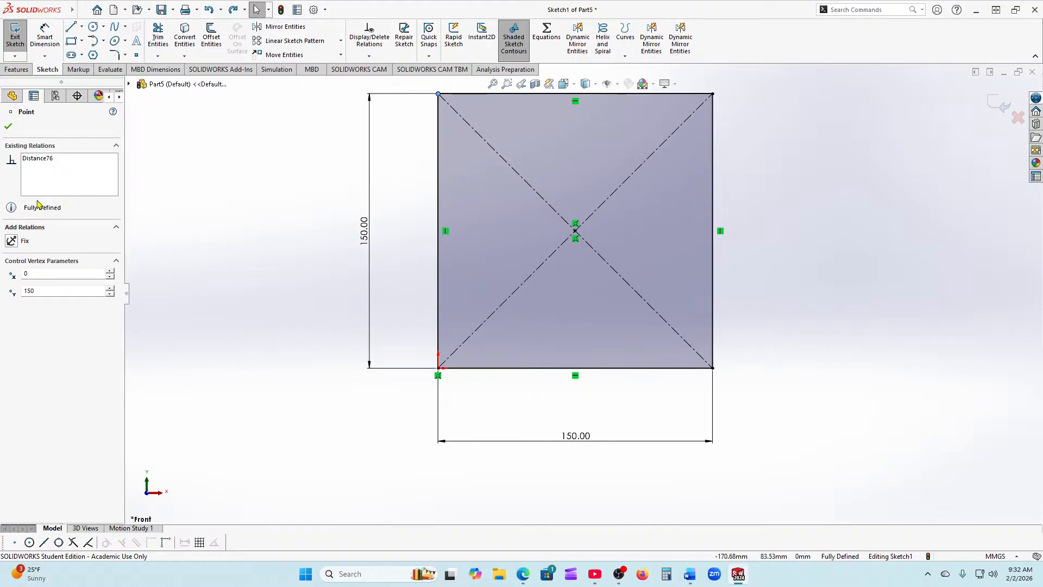
pyautogui.click(9, 128)
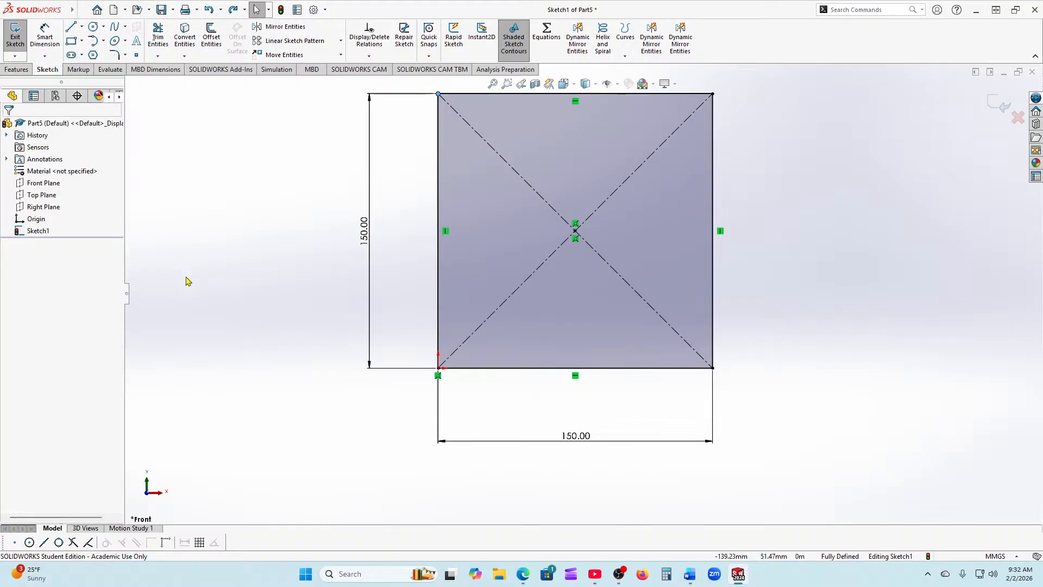
# Step: Start a Sketch Chamfer set to angle-distance with 10 mm at 30°
pyautogui.click(125, 55)
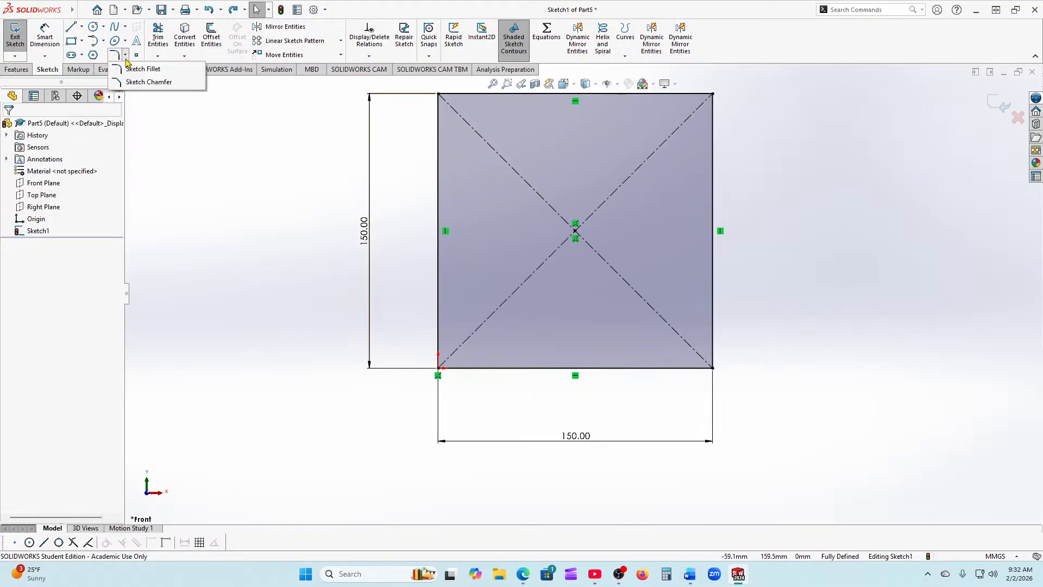
pyautogui.click(146, 82)
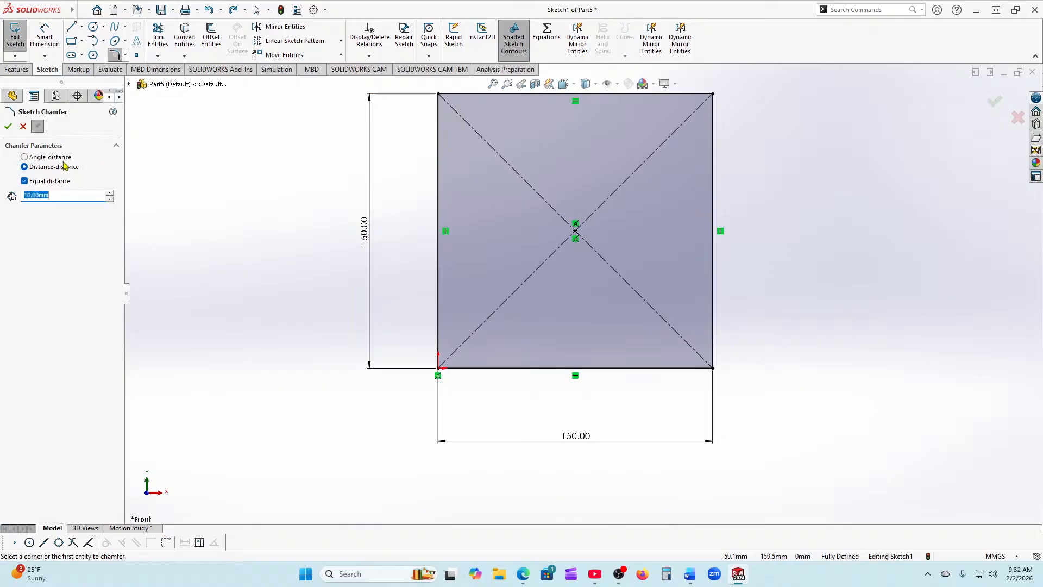
pyautogui.click(25, 157)
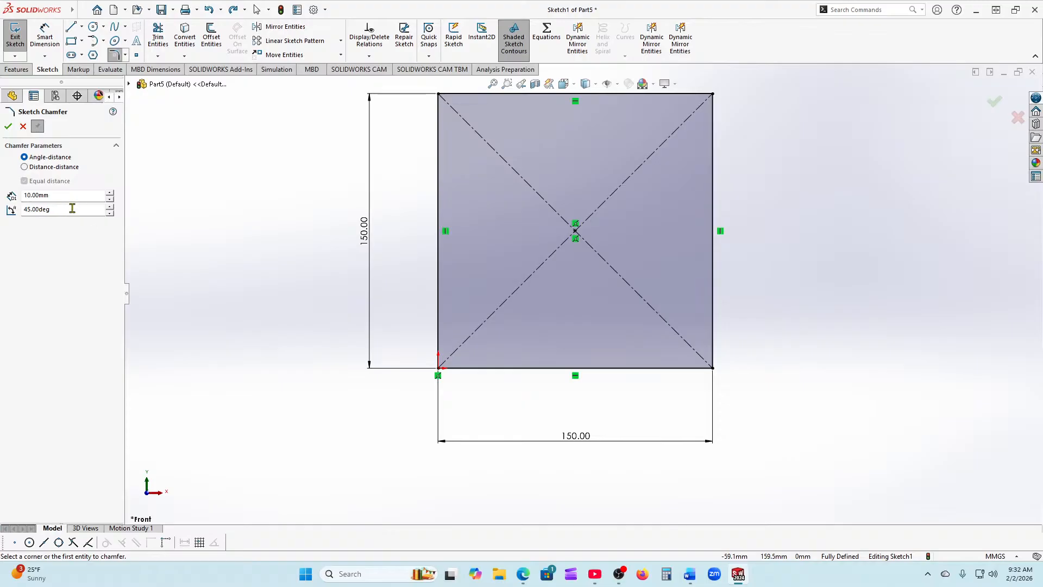
pyautogui.moveTo(72, 209); pyautogui.dragTo(14, 209)
pyautogui.write('30')
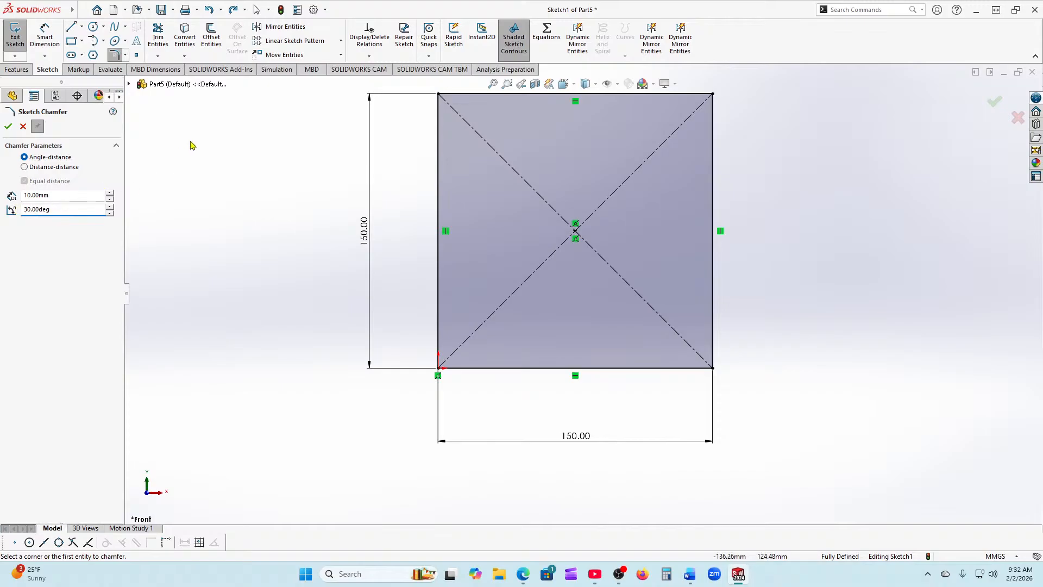
# Step: Chamfer the top-left, top-right, bottom-right and bottom-left corners at 10 mm and 30°, then accept
pyautogui.scroll(1, 269, 160)
pyautogui.scroll(-2, 479, 147)
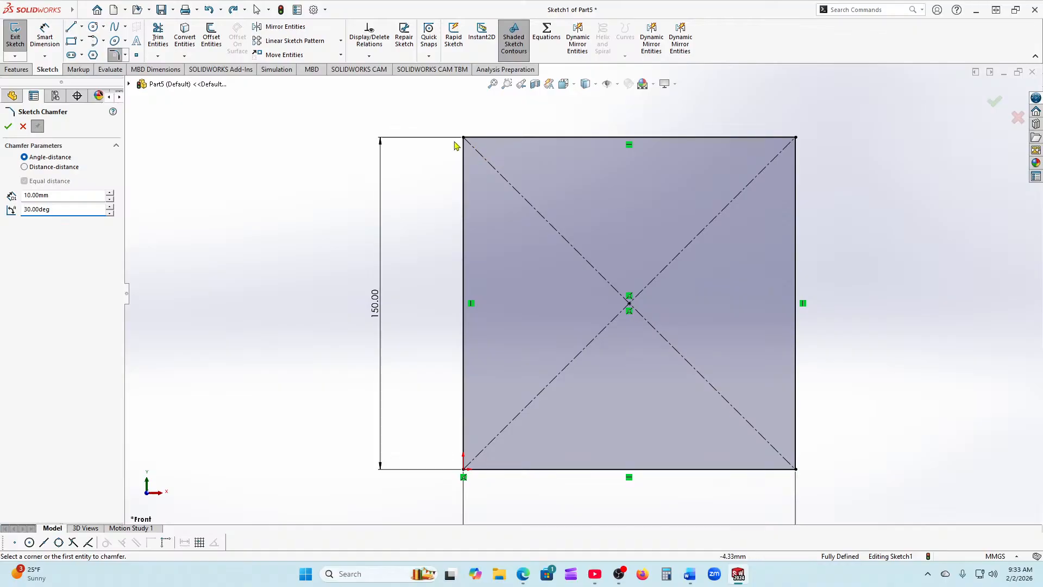
pyautogui.click(462, 138)
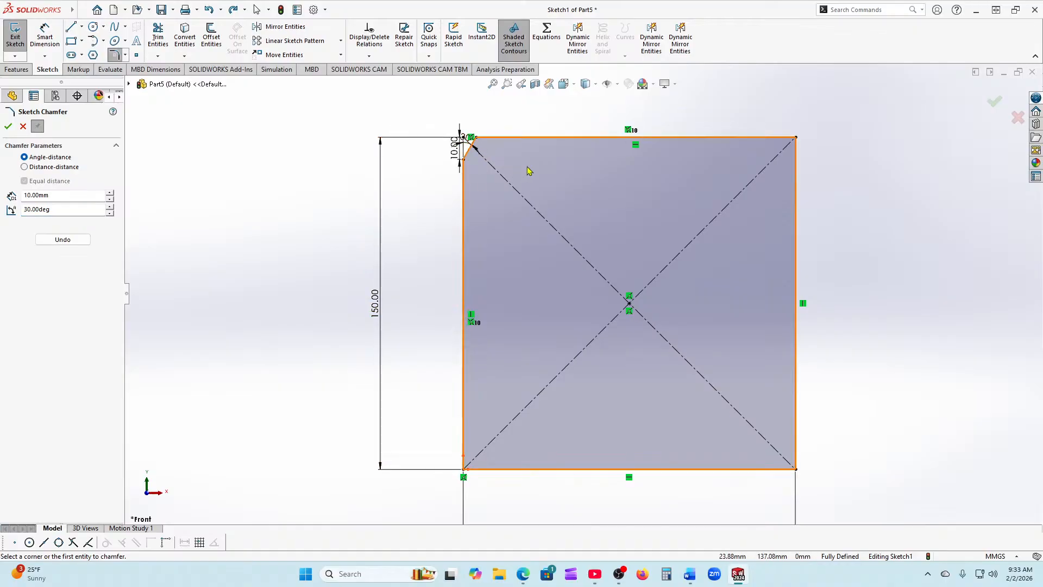
pyautogui.click(796, 178)
pyautogui.click(774, 142)
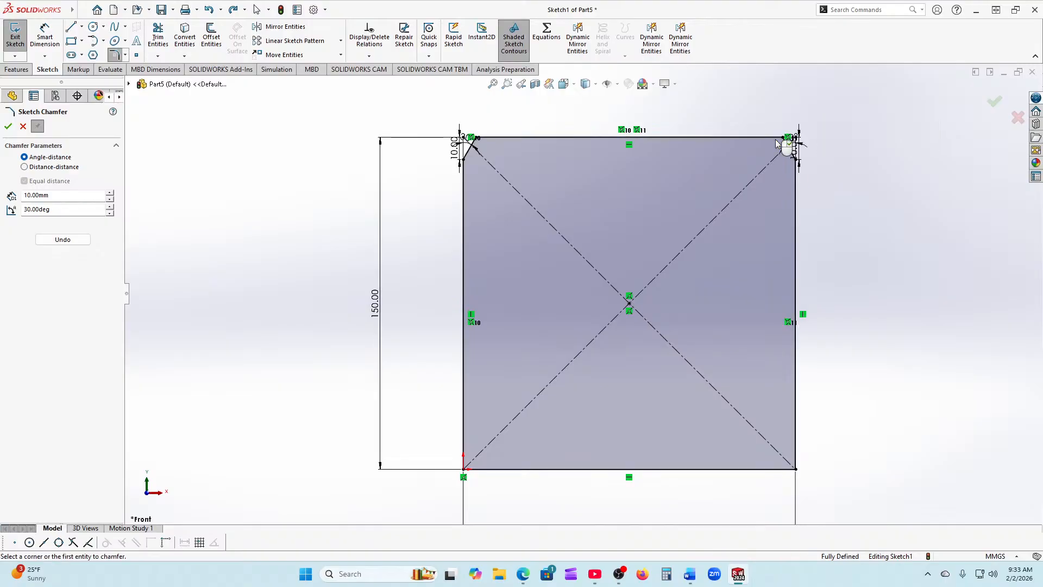
pyautogui.scroll(-3, 772, 163)
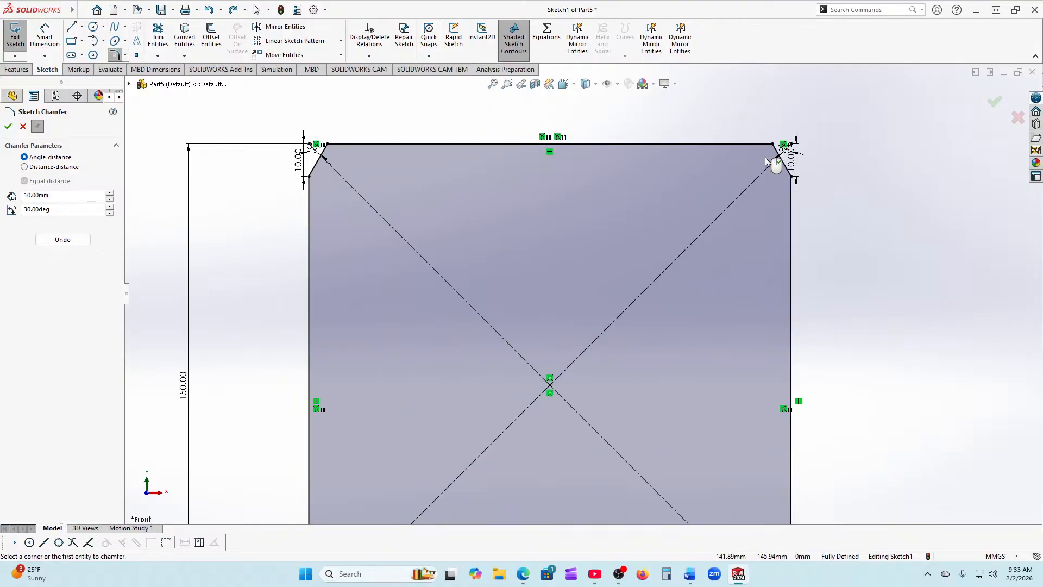
pyautogui.scroll(5, 771, 163)
pyautogui.scroll(-1, 673, 478)
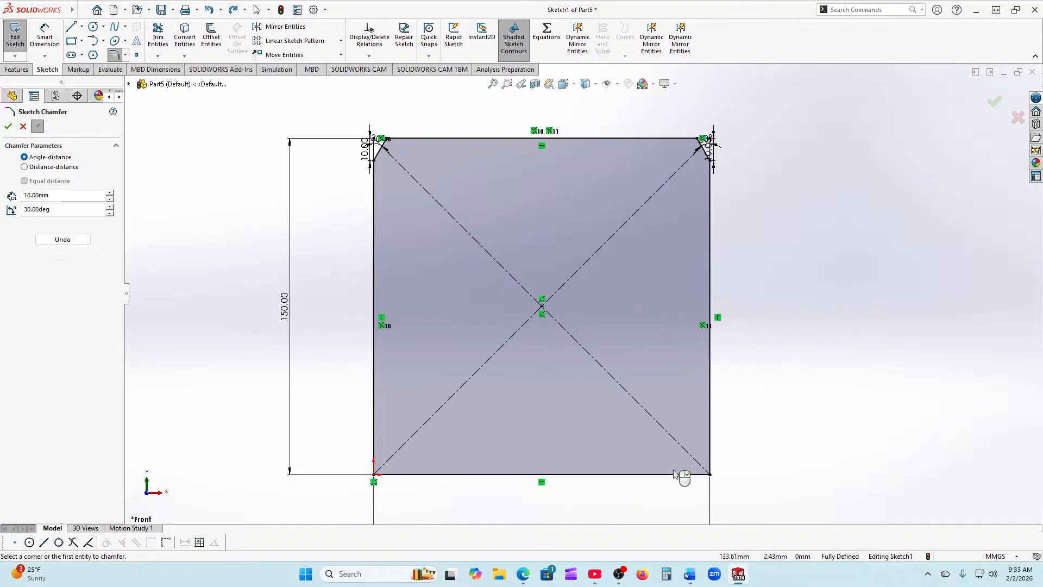
pyautogui.click(706, 474)
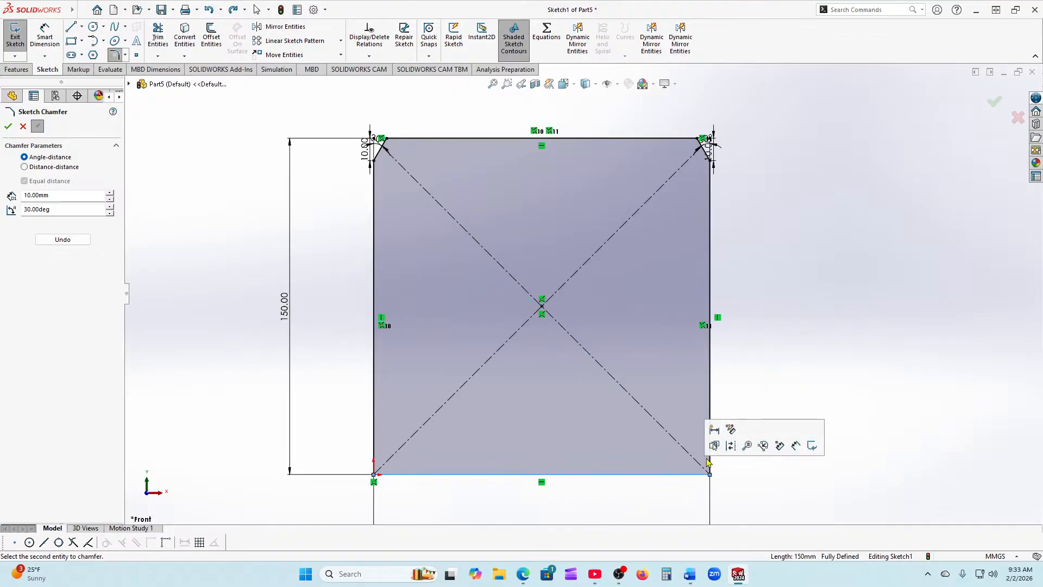
pyautogui.click(711, 402)
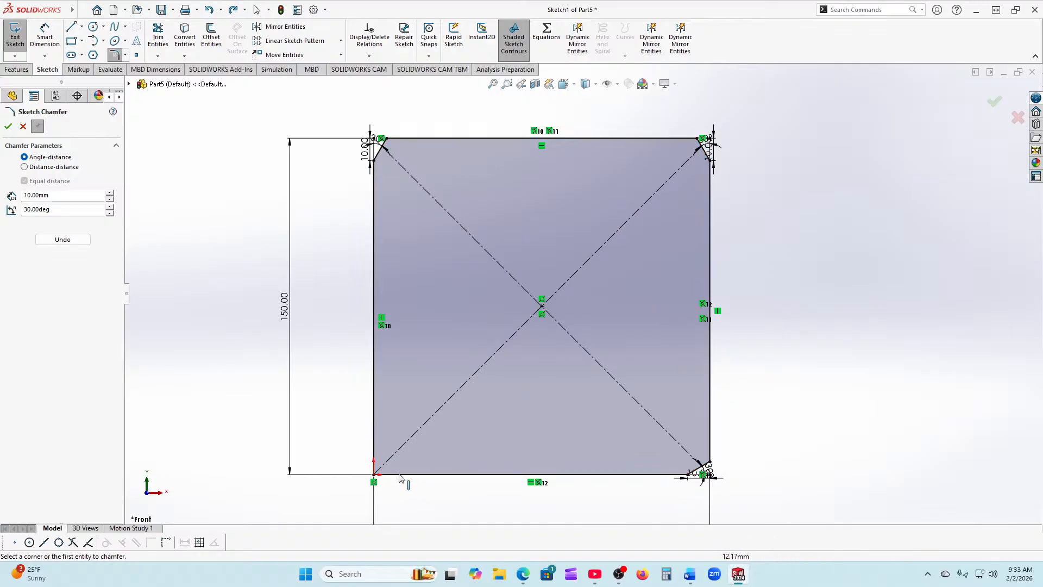
pyautogui.click(375, 474)
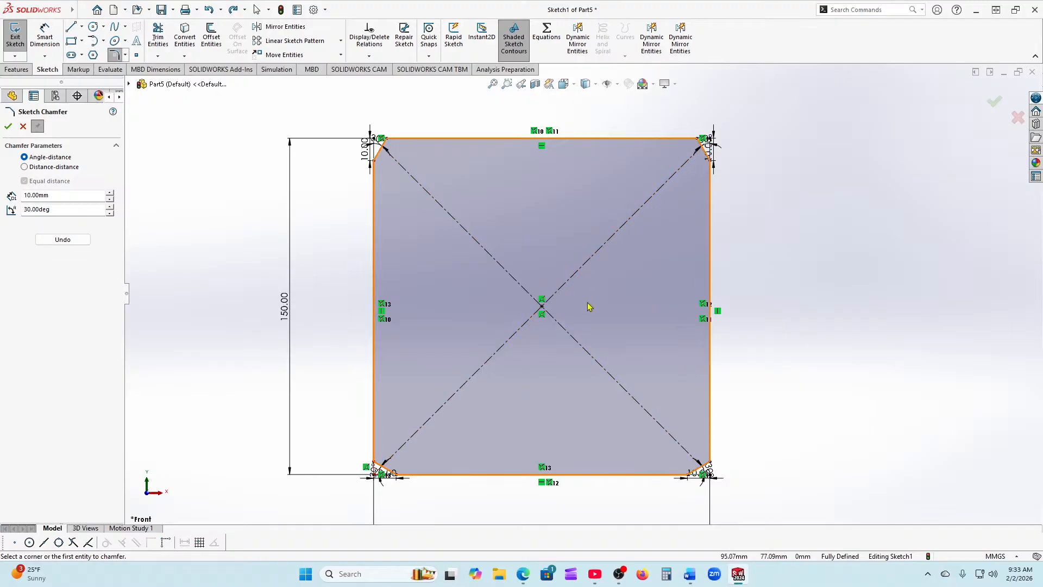
pyautogui.scroll(2, 552, 302)
pyautogui.scroll(-2, 567, 288)
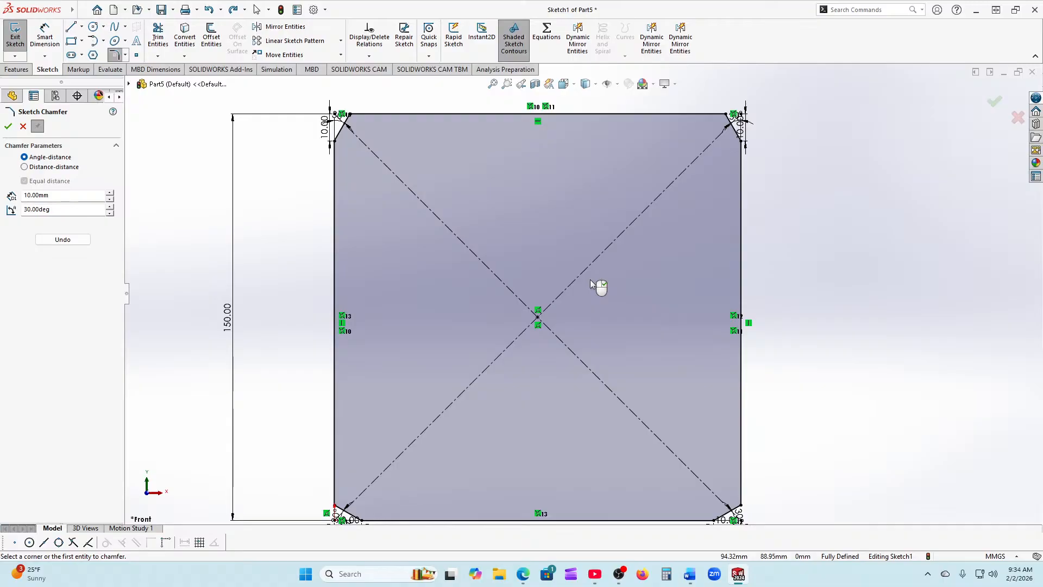
pyautogui.click(8, 127)
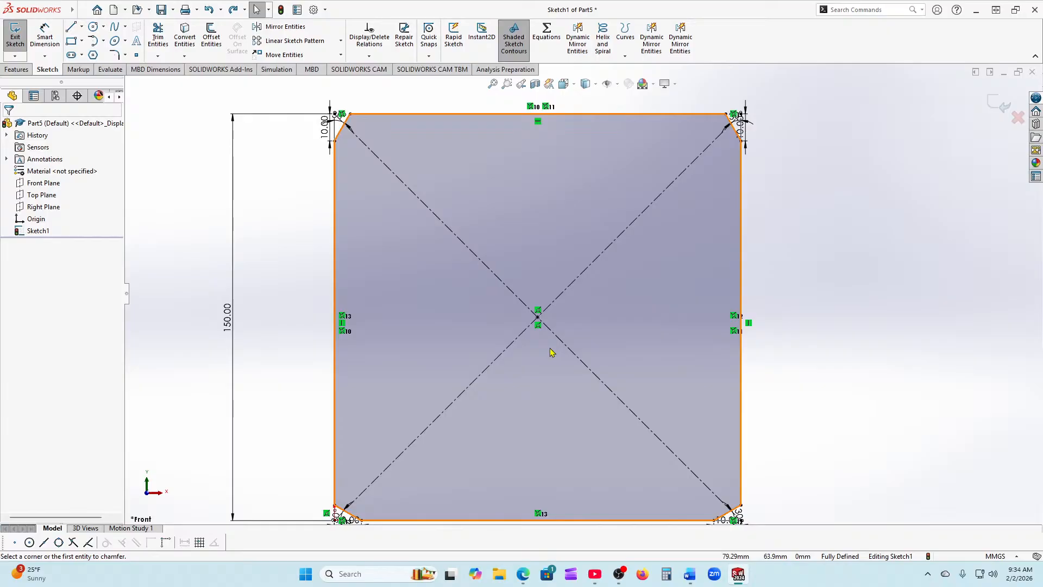
# Step: Zoom to fit and start a Straight Slot from the square's centre point
pyautogui.press('z')
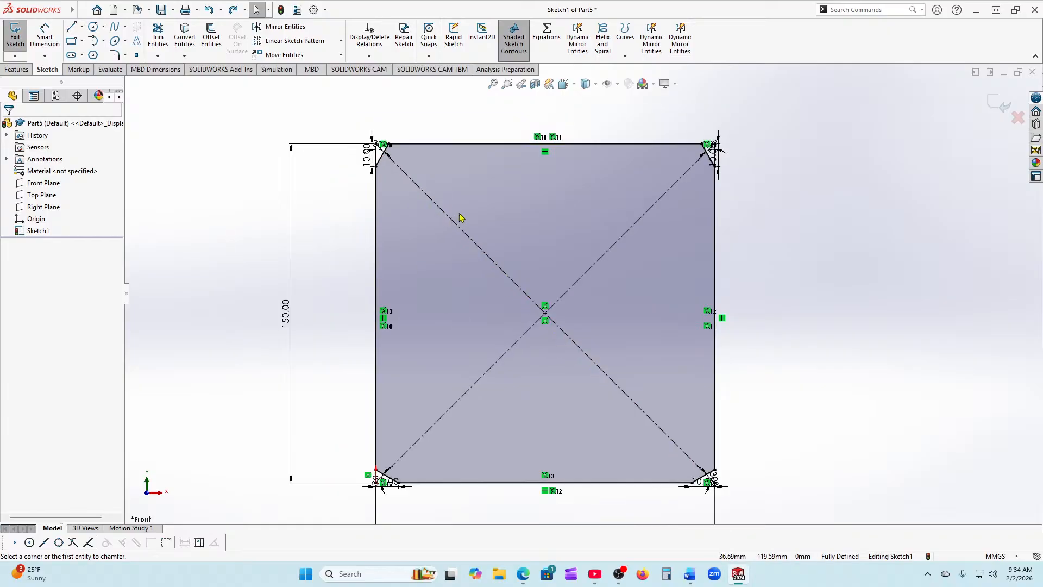
pyautogui.scroll(3, 460, 214)
pyautogui.scroll(-1, 539, 436)
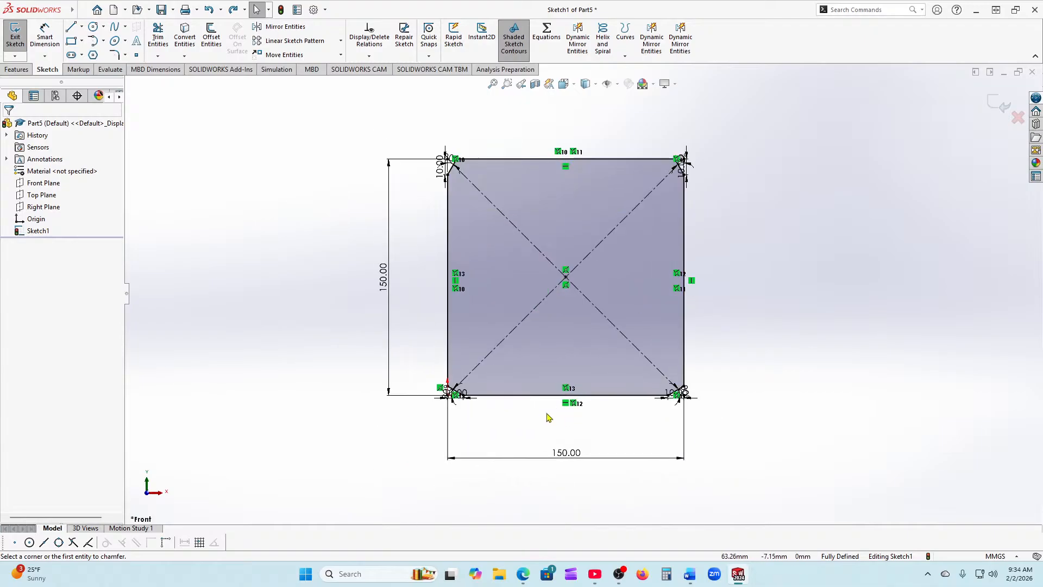
pyautogui.scroll(-2, 572, 306)
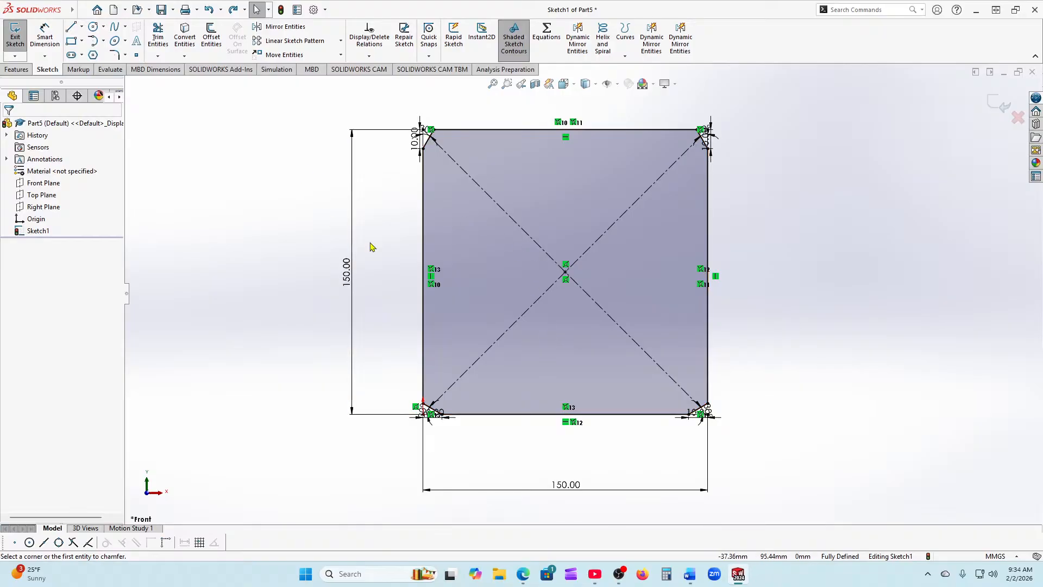
pyautogui.click(71, 55)
pyautogui.click(514, 272)
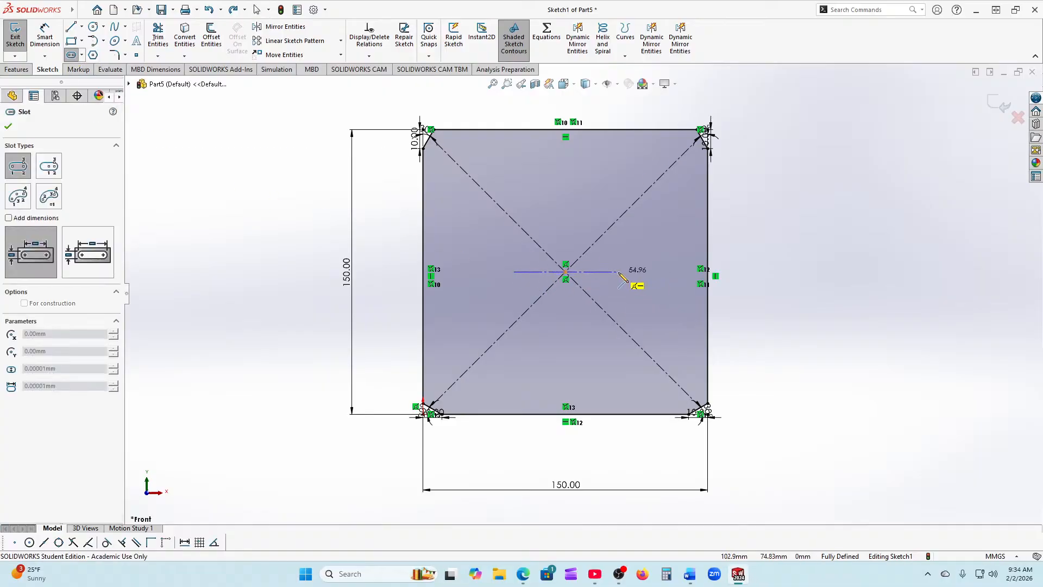
# Step: Complete the straight slot extending right from the centre, then bring up Move Entities for Slot1
pyautogui.click(619, 271)
pyautogui.click(626, 264)
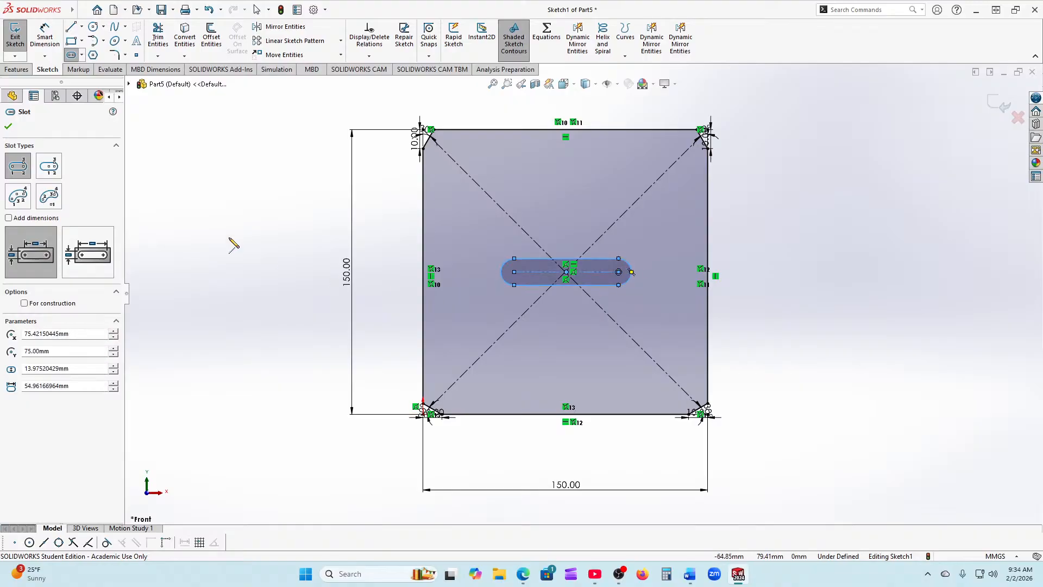
pyautogui.click(8, 126)
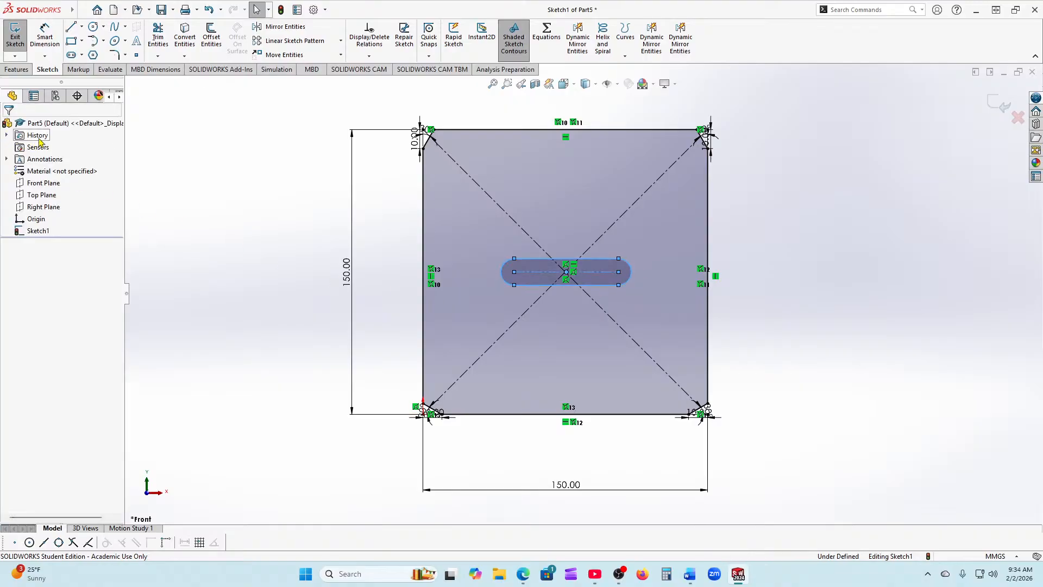
pyautogui.scroll(-2, 568, 307)
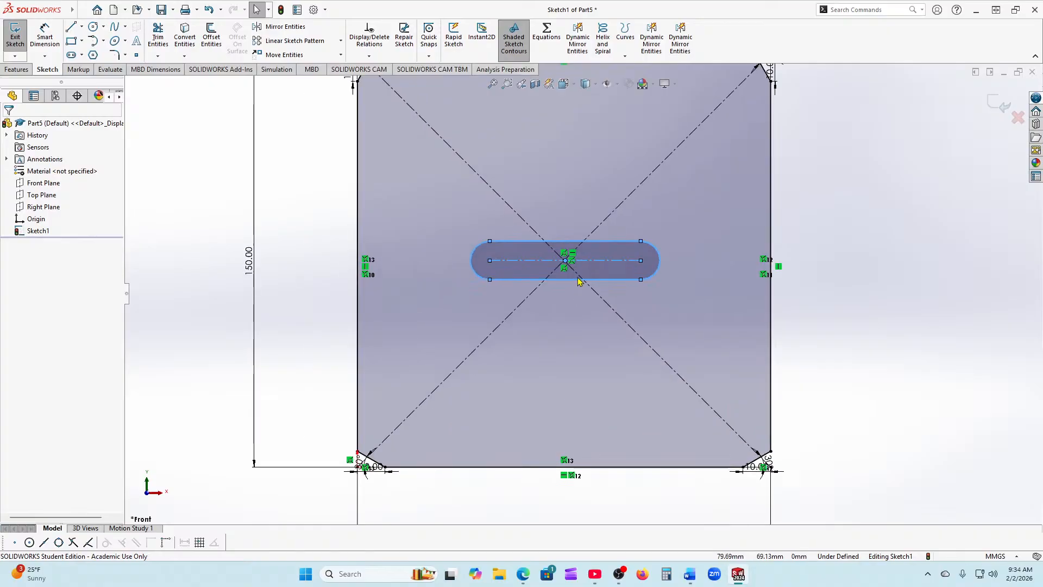
pyautogui.scroll(-2, 579, 281)
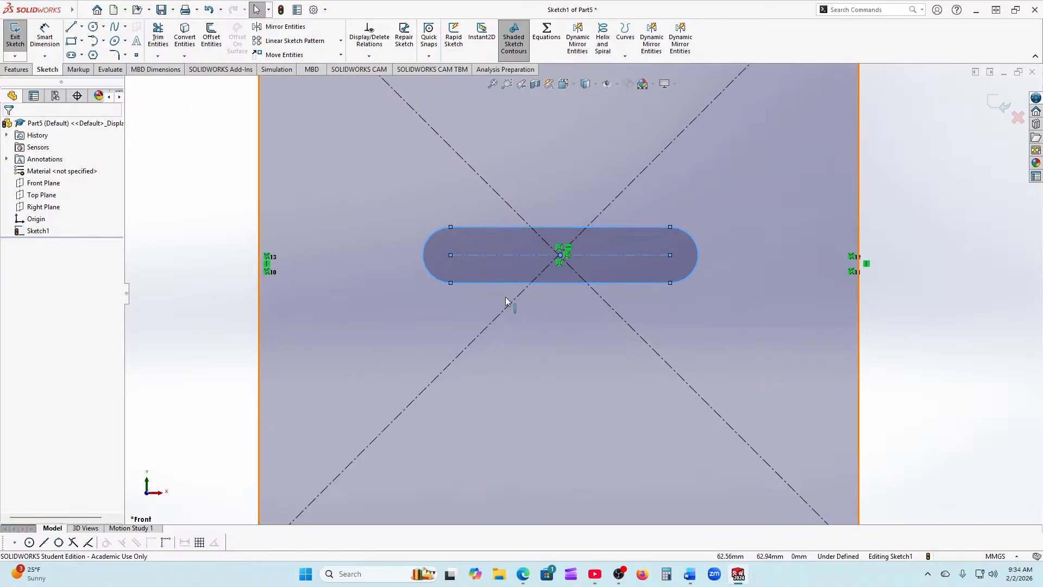
pyautogui.scroll(3, 505, 300)
pyautogui.click(284, 54)
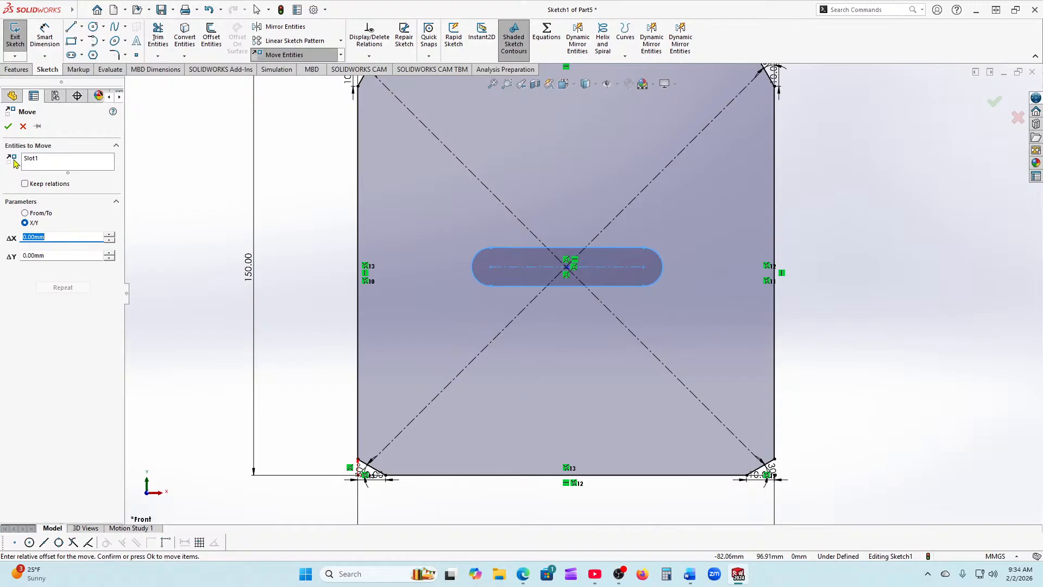
# Step: Test ΔX and ΔY offsets up to 20 mm, return both to 0.00 mm, and accept the move
pyautogui.click(108, 236)
pyautogui.click(107, 235)
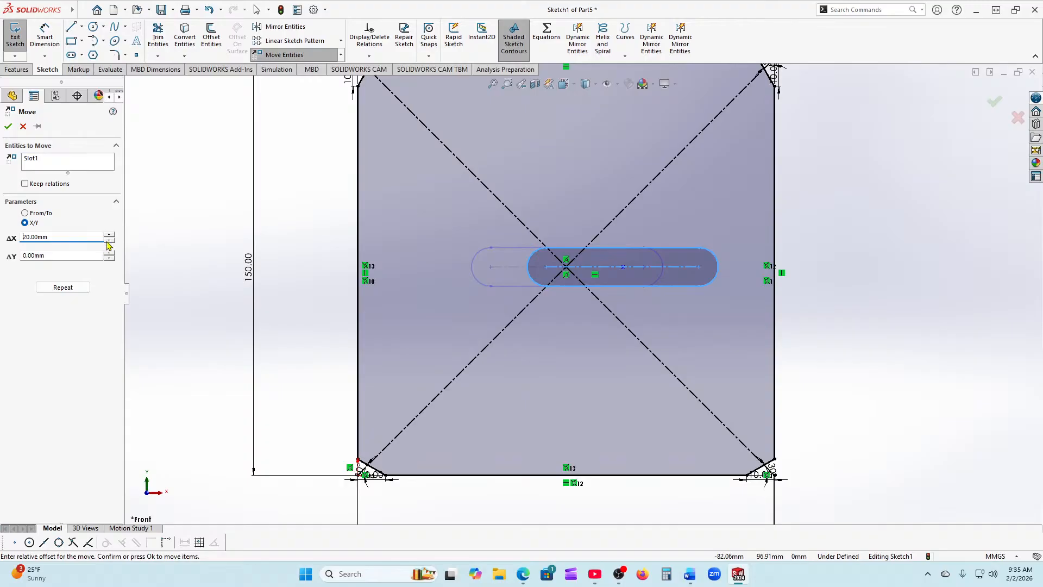
pyautogui.click(109, 241)
pyautogui.click(109, 240)
pyautogui.click(109, 252)
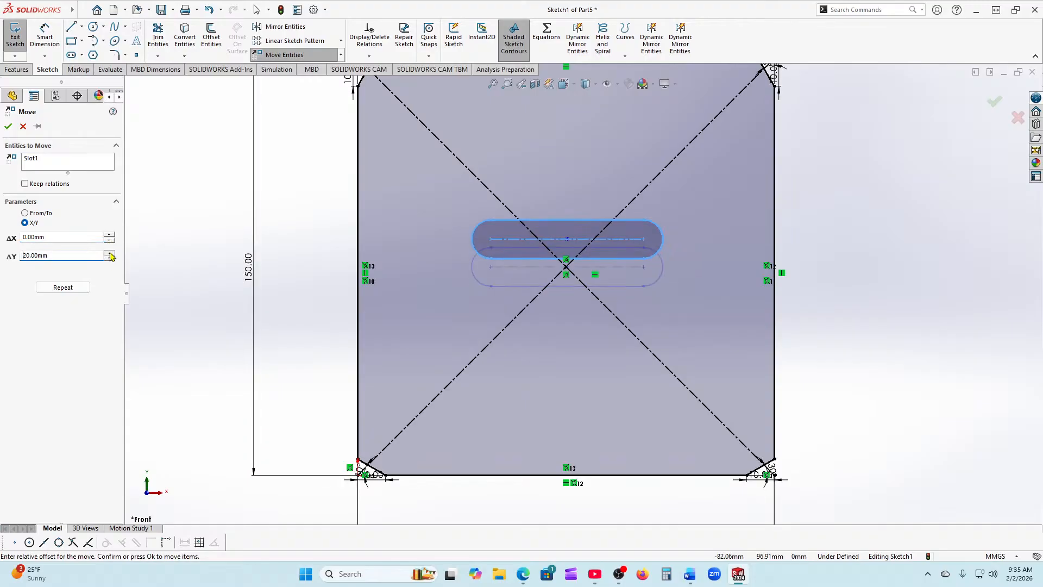
pyautogui.click(109, 252)
pyautogui.click(111, 258)
pyautogui.click(110, 259)
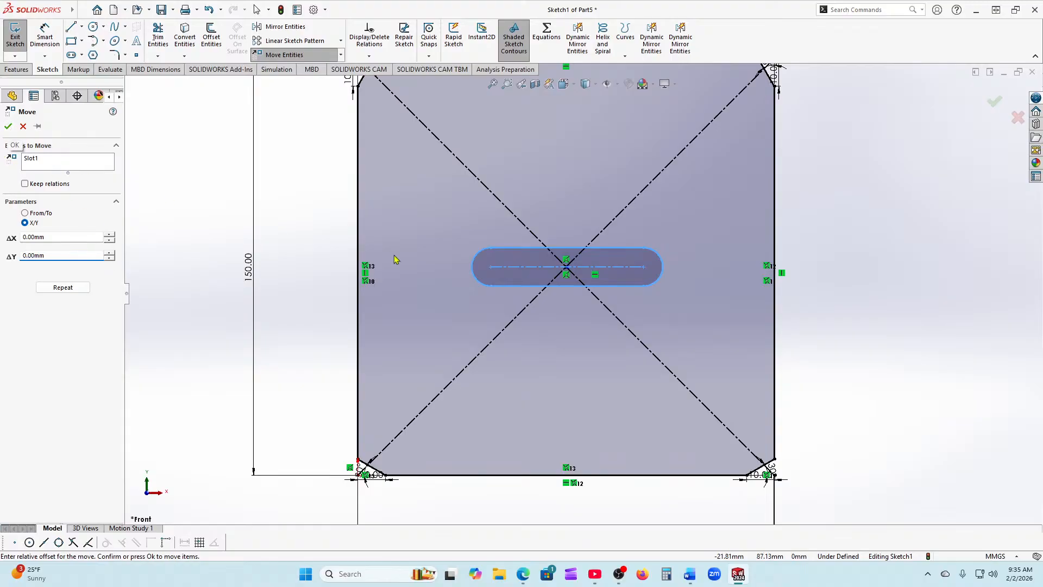
pyautogui.scroll(3, 531, 256)
pyautogui.scroll(-3, 600, 252)
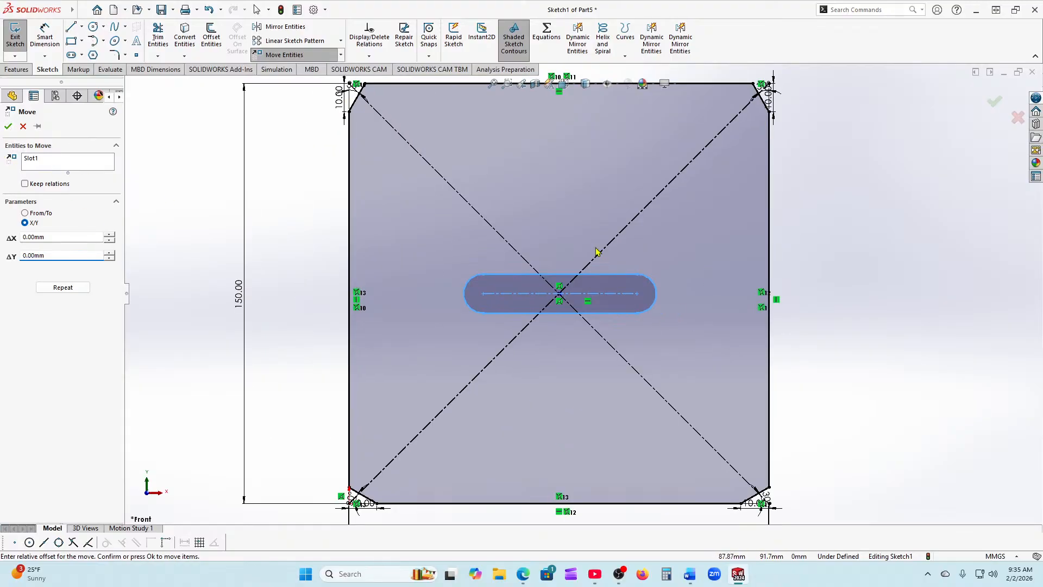
pyautogui.click(9, 127)
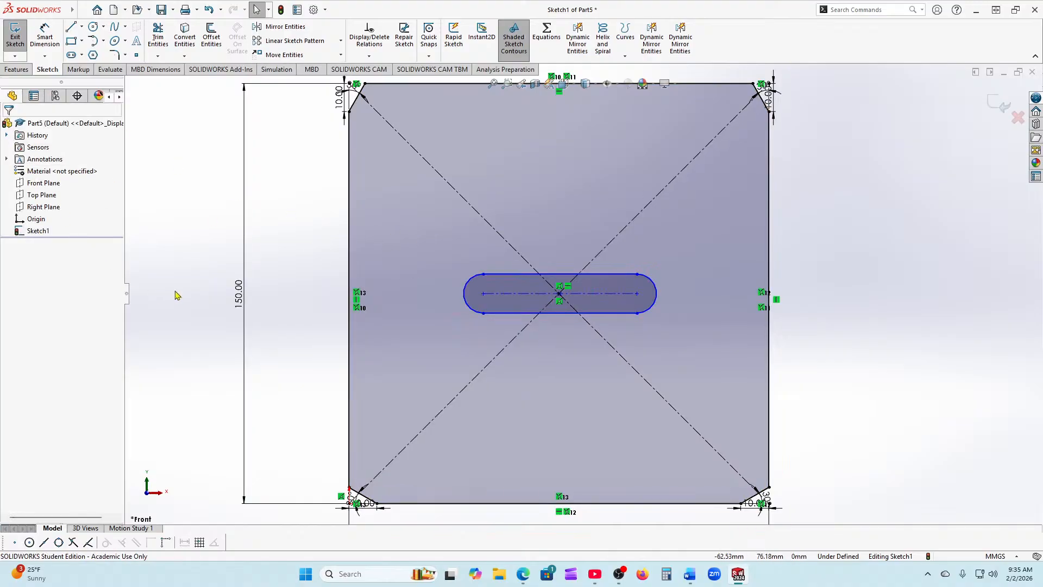
pyautogui.press('f')
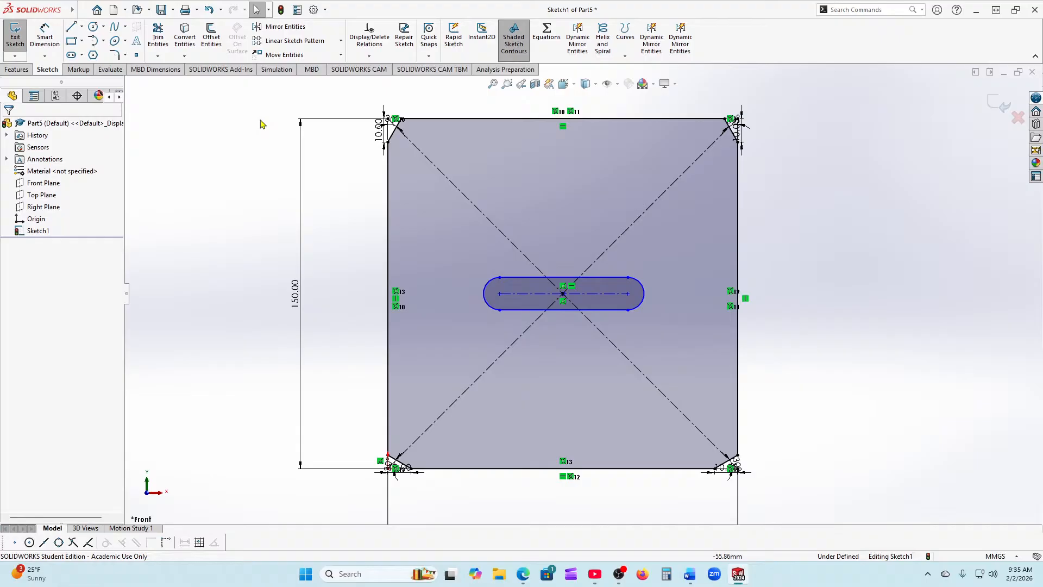
pyautogui.click(342, 55)
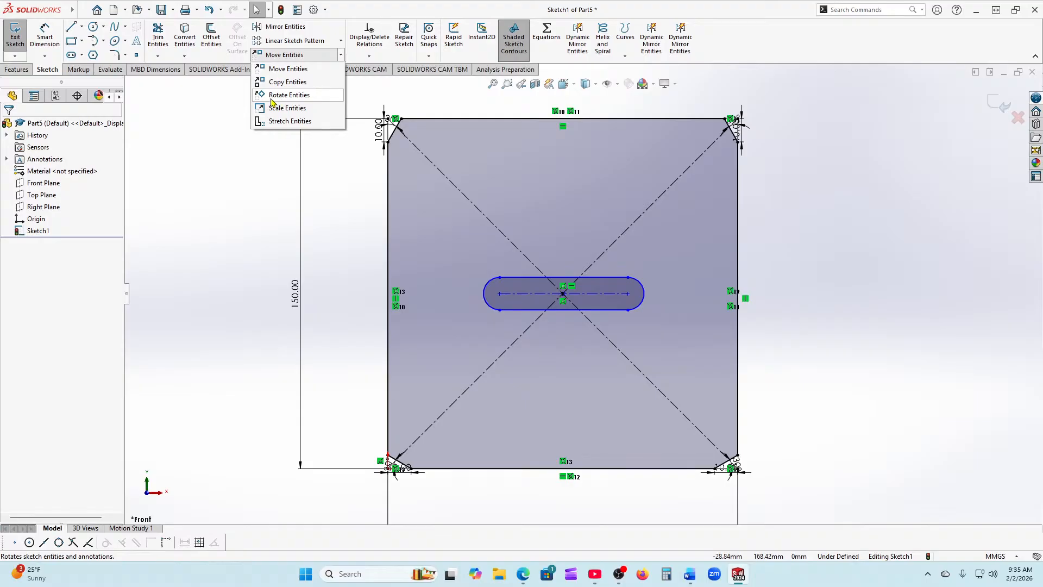
pyautogui.click(289, 96)
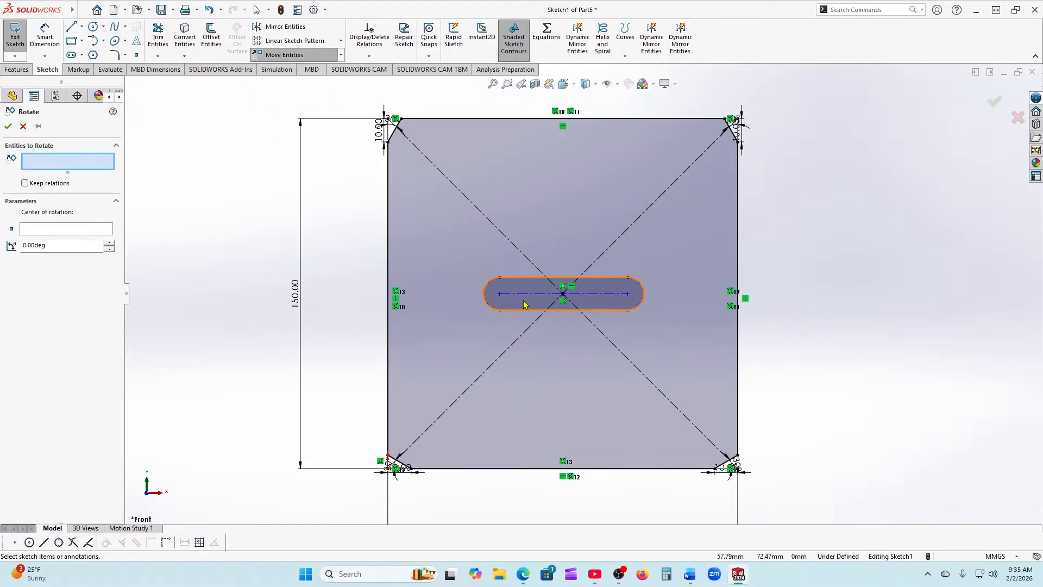
pyautogui.click(538, 310)
pyautogui.click(520, 278)
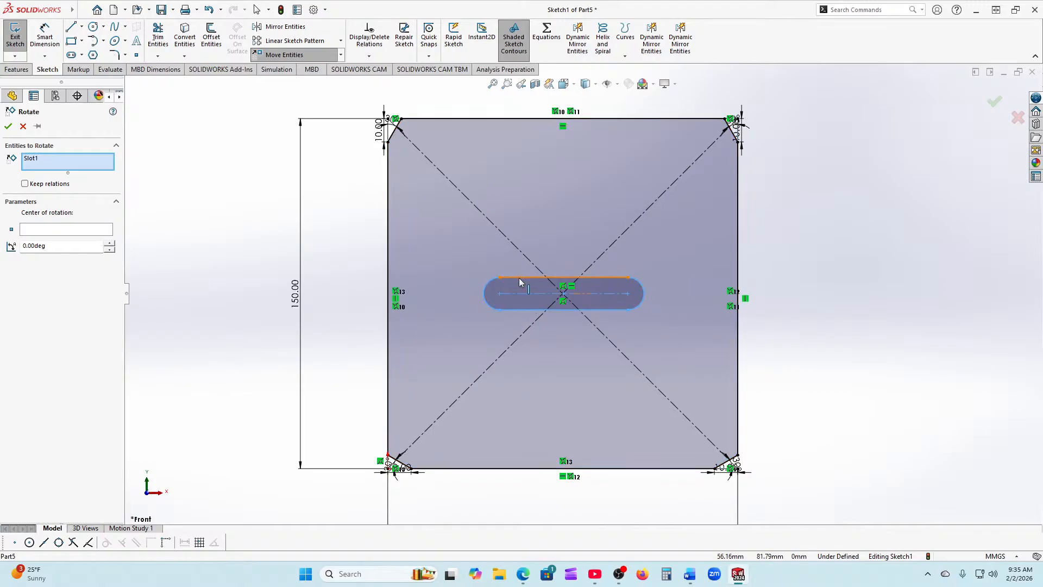
pyautogui.click(531, 304)
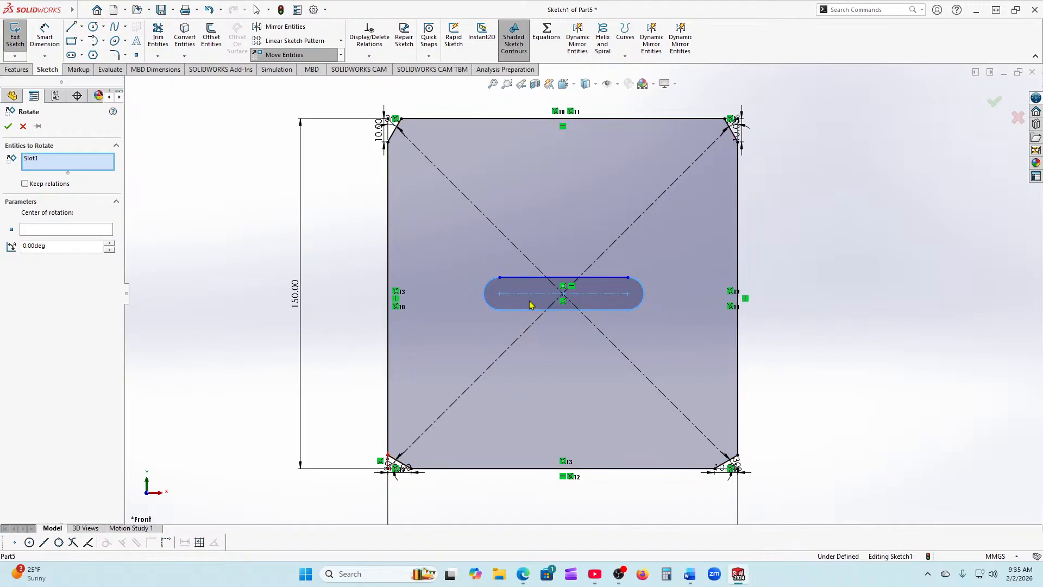
pyautogui.scroll(-3, 516, 326)
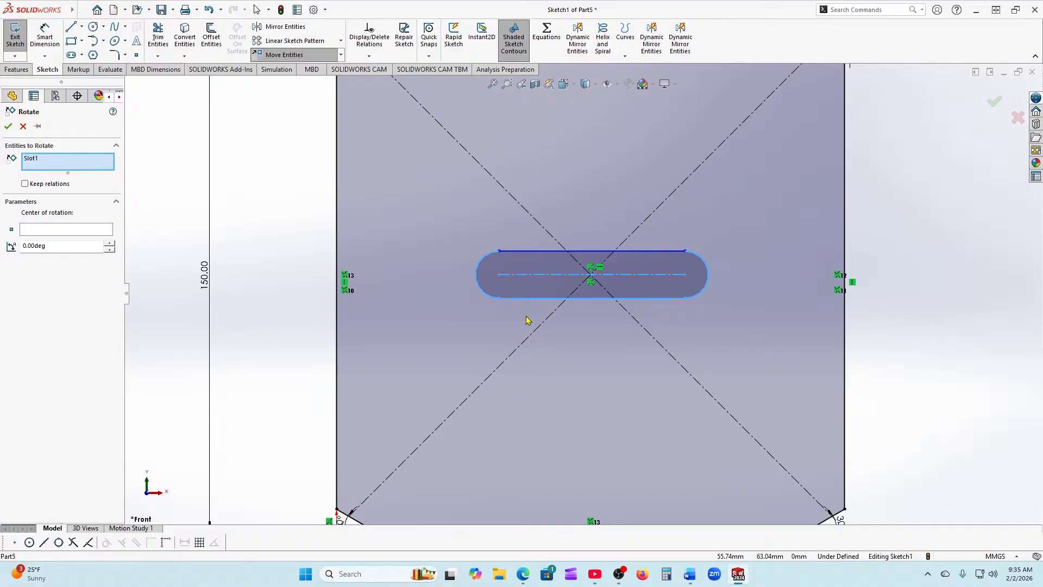
pyautogui.click(43, 228)
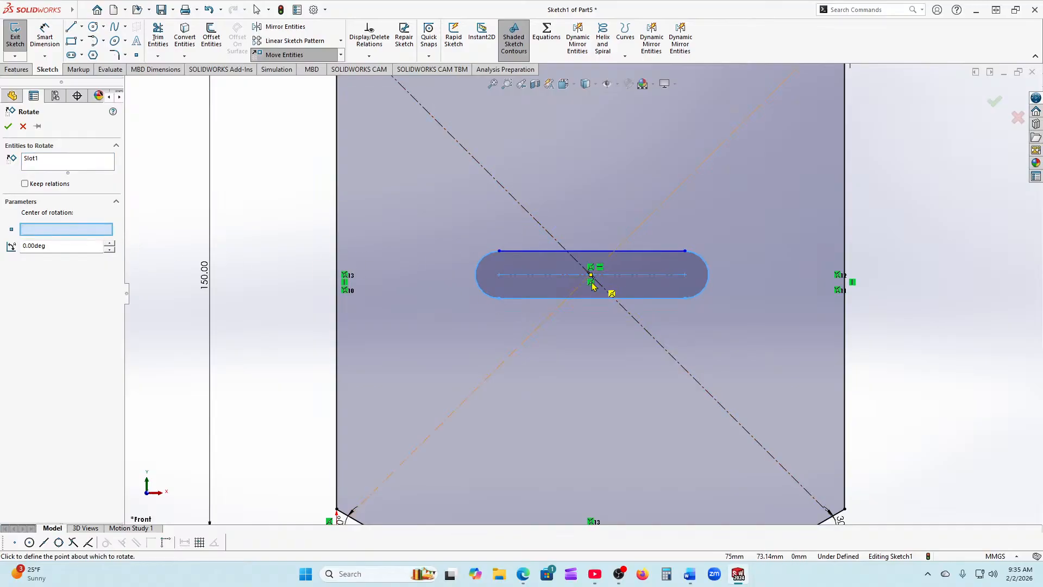
pyautogui.scroll(-10, 593, 287)
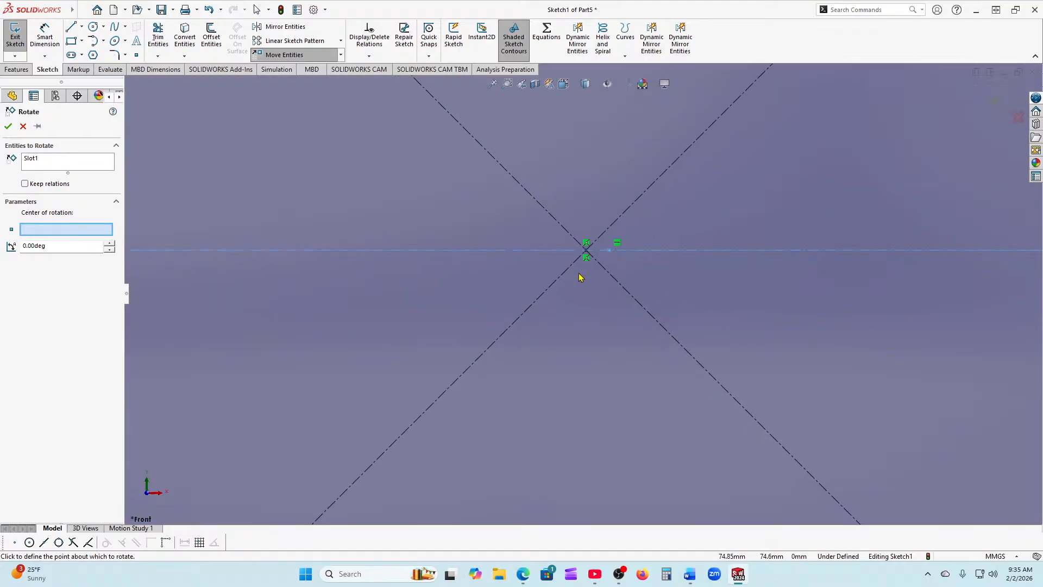
pyautogui.click(607, 250)
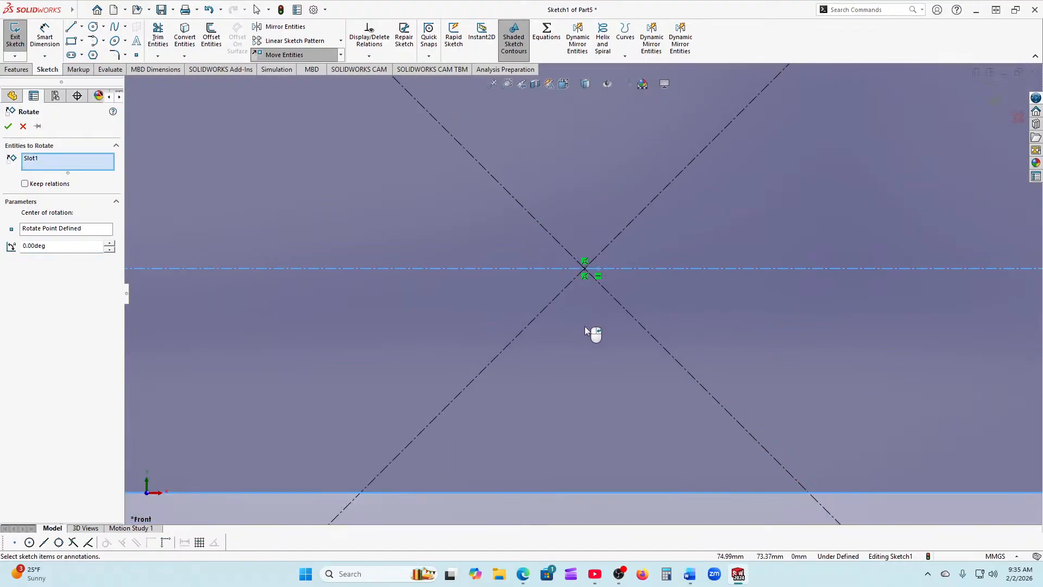
pyautogui.scroll(4, 585, 328)
pyautogui.scroll(2, 582, 330)
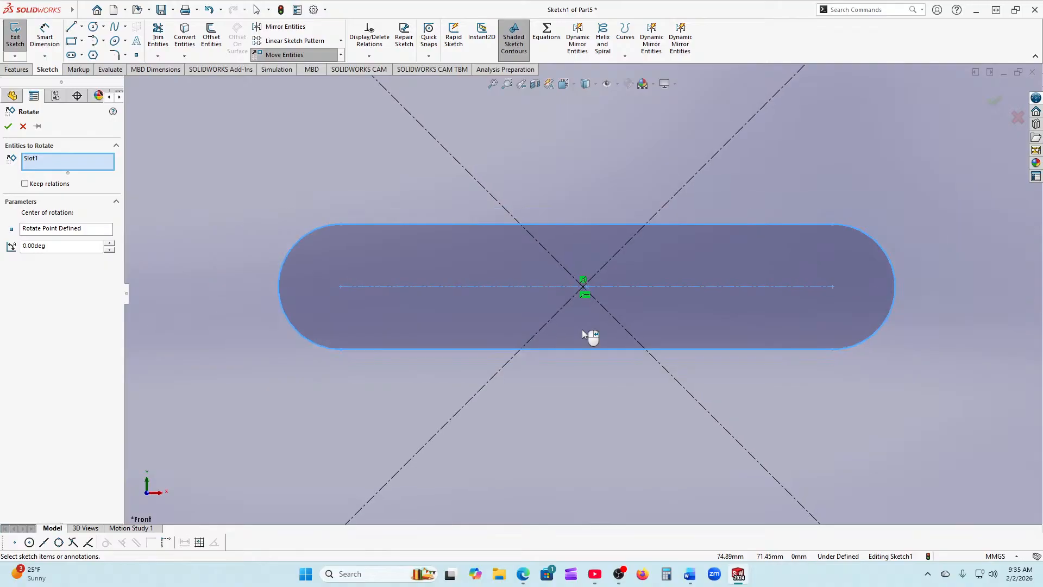
pyautogui.click(111, 244)
pyautogui.click(113, 244)
pyautogui.click(8, 126)
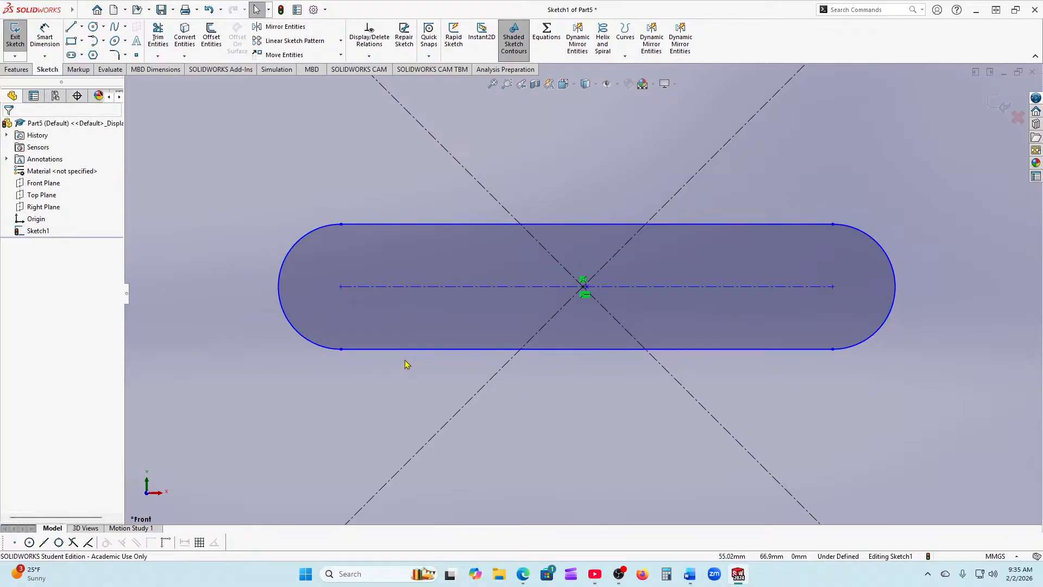
pyautogui.press('f')
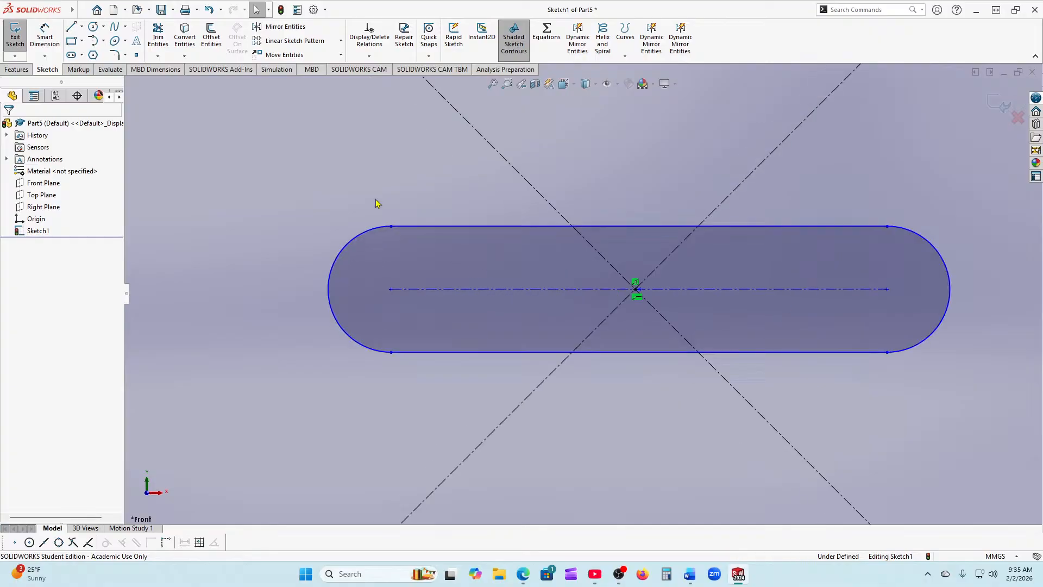
pyautogui.click(341, 55)
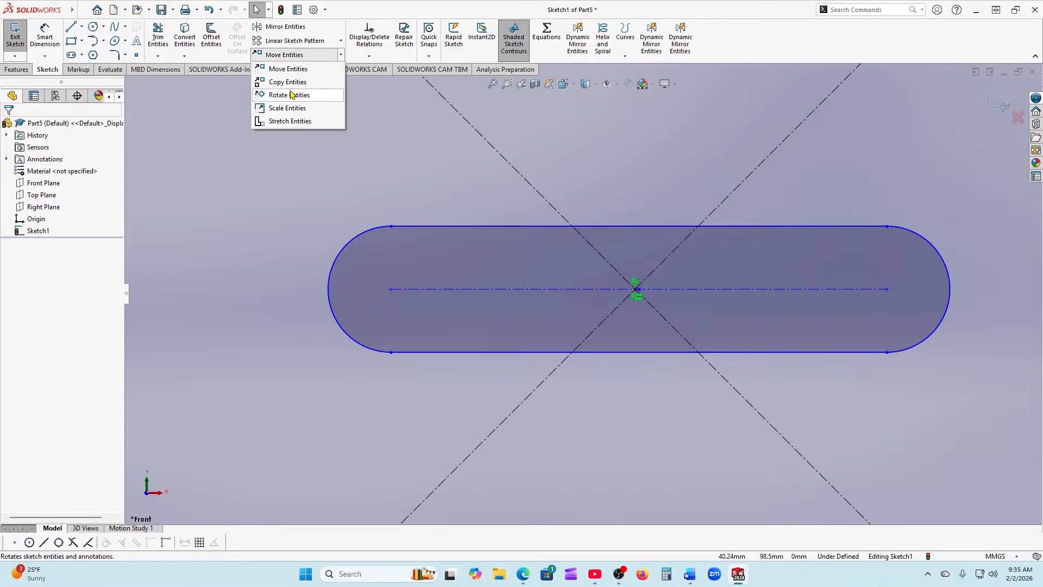
pyautogui.click(289, 95)
pyautogui.click(369, 308)
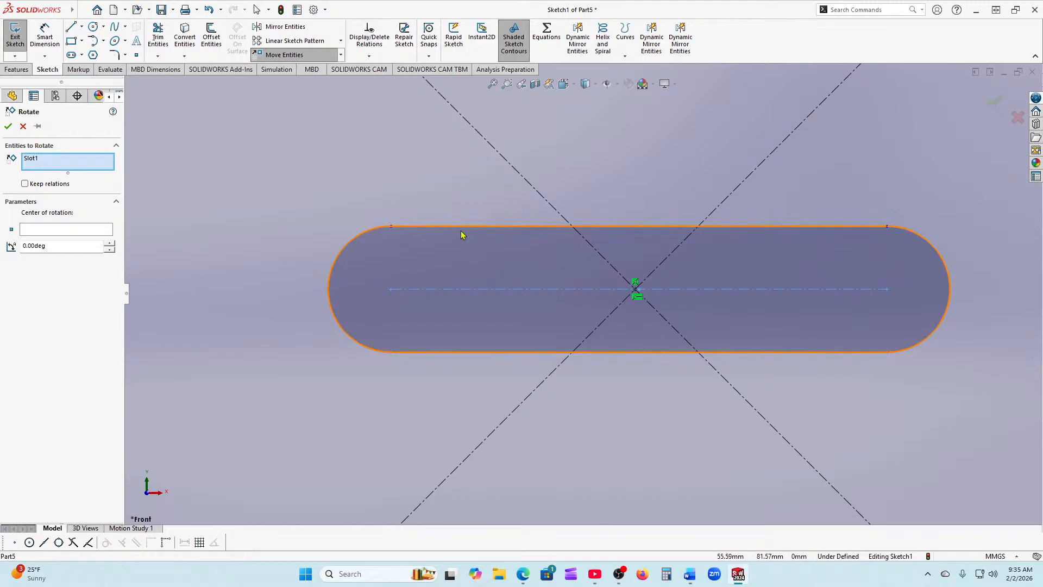
pyautogui.scroll(2, 581, 286)
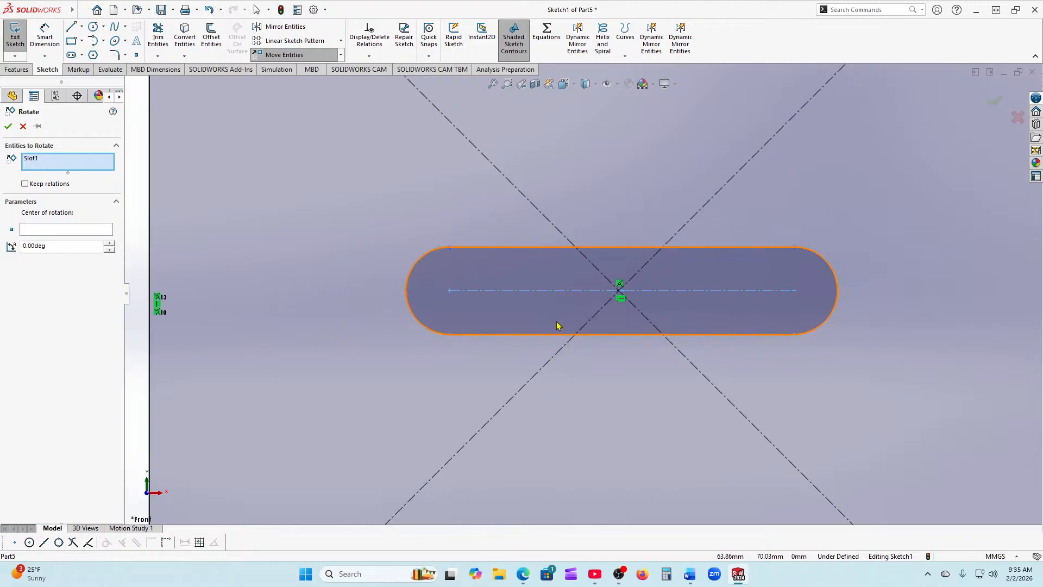
pyautogui.scroll(-3, 637, 300)
pyautogui.scroll(-5, 598, 277)
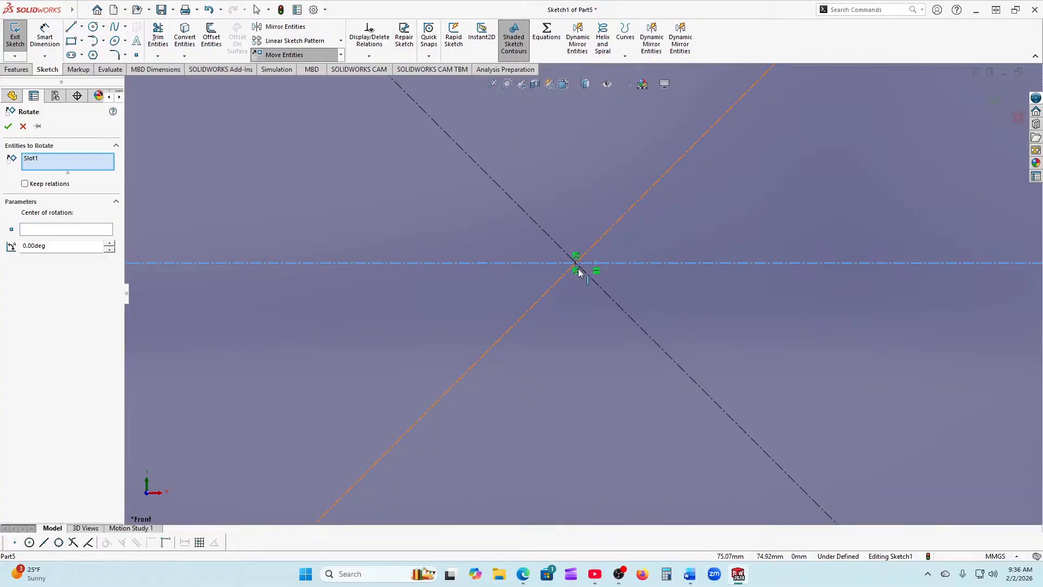
pyautogui.click(45, 229)
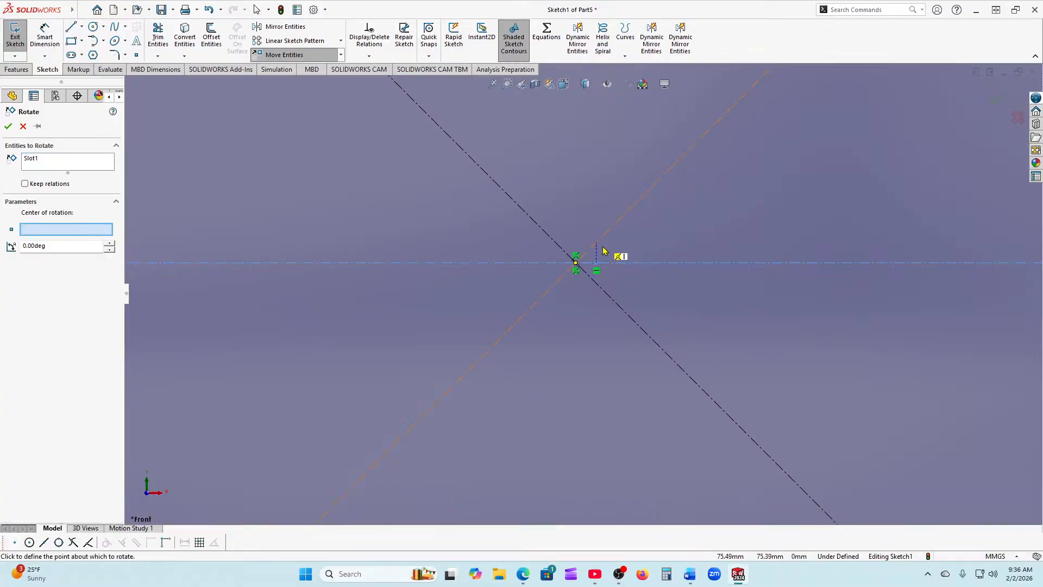
pyautogui.click(576, 264)
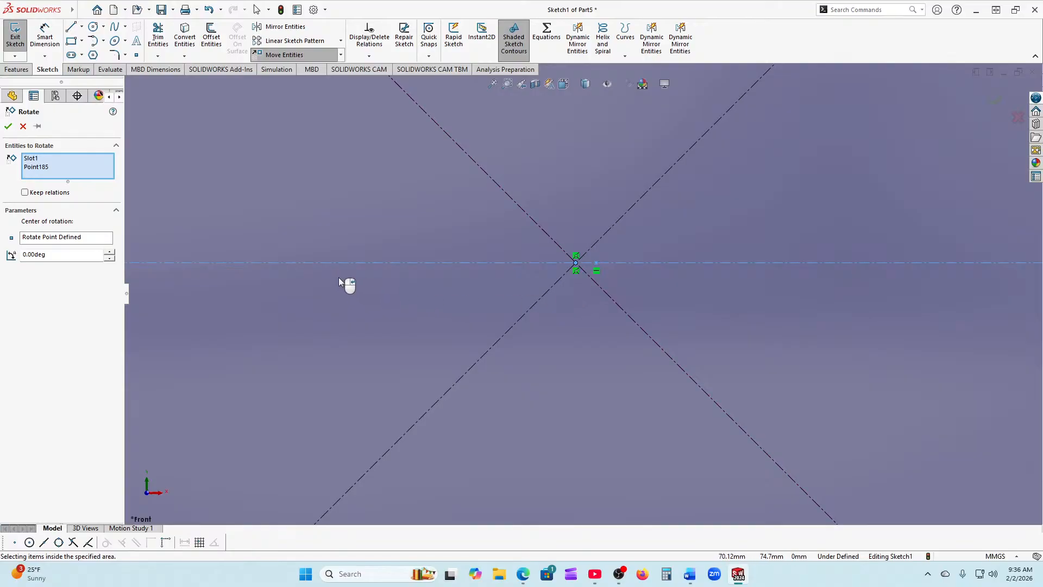
pyautogui.press('f')
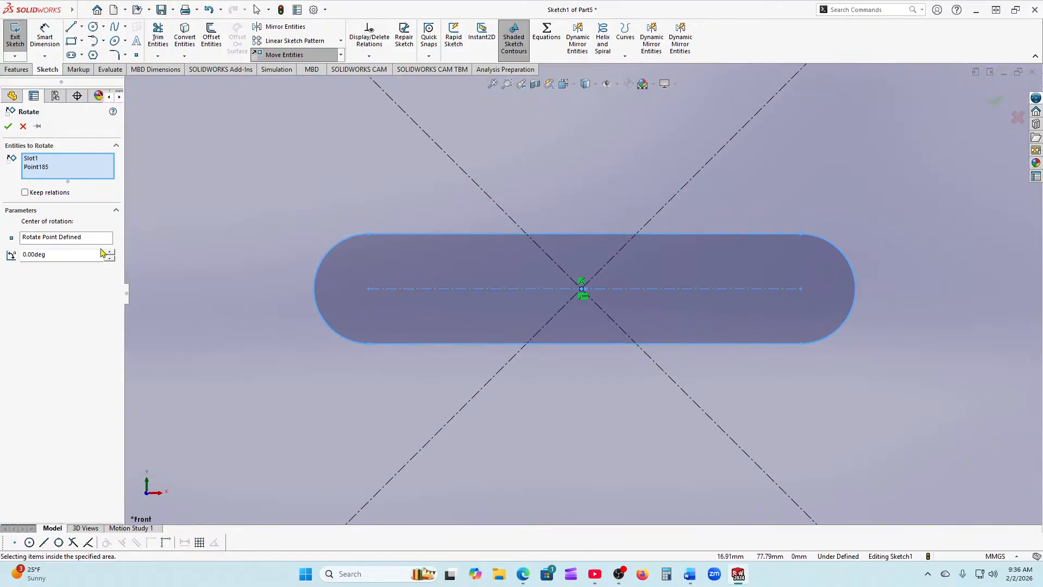
pyautogui.click(110, 252)
pyautogui.click(8, 126)
pyautogui.press('f')
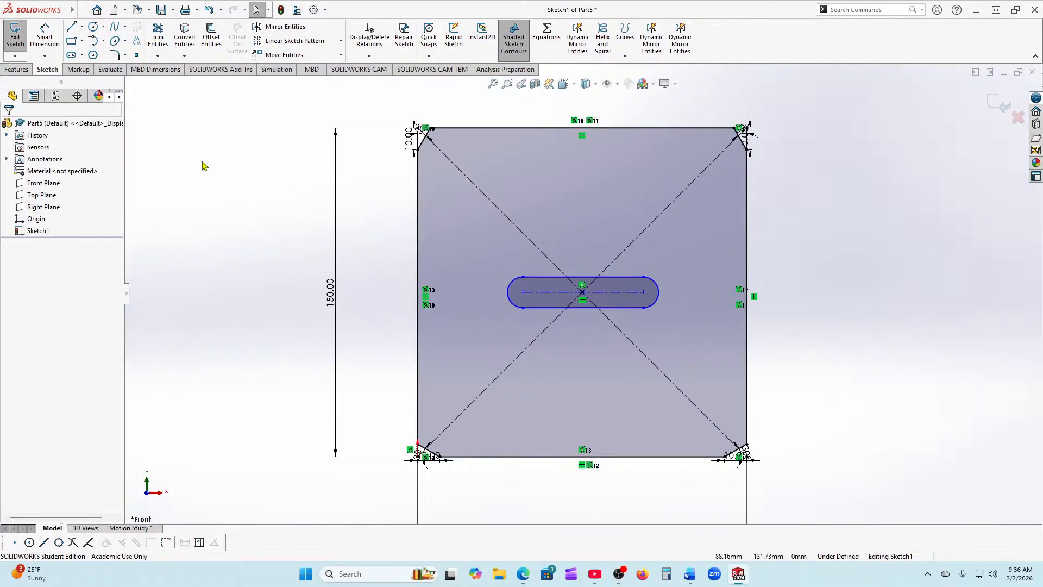
# Step: Start Rotate Entities, clear the rectangle edges from its selection, and cancel it
pyautogui.click(341, 55)
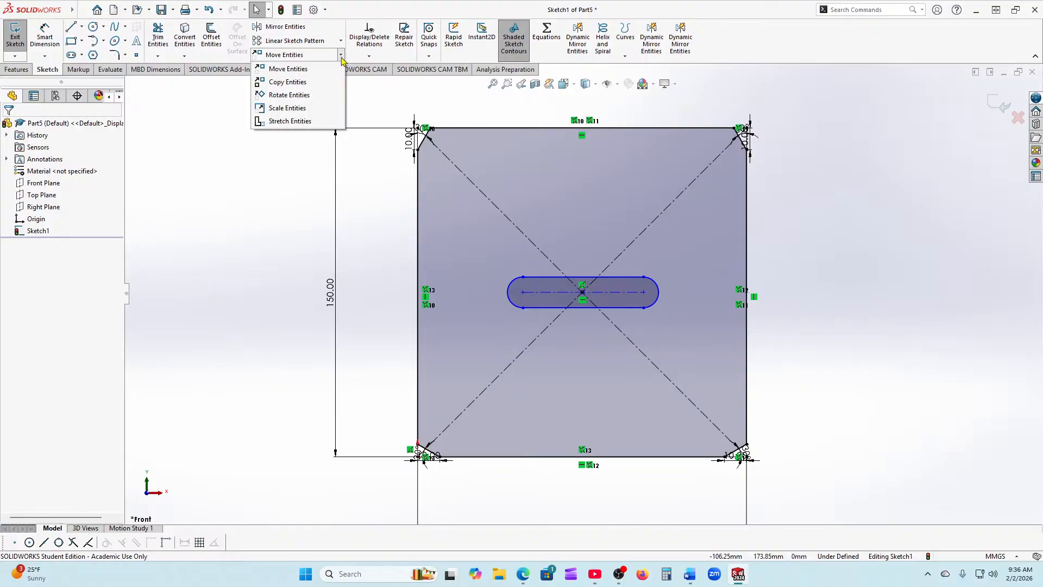
pyautogui.click(297, 95)
pyautogui.click(471, 260)
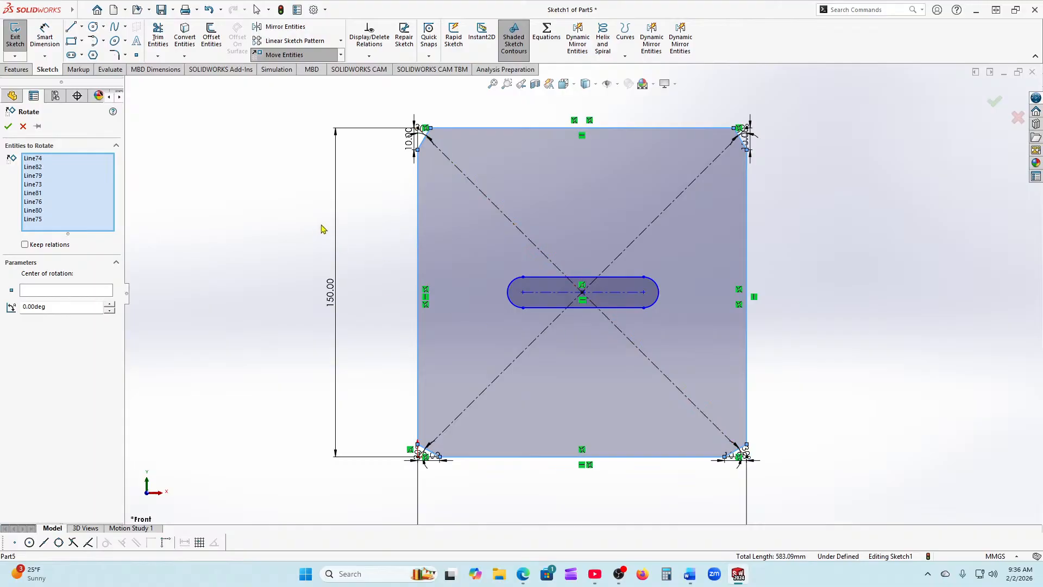
pyautogui.rightClick(48, 219)
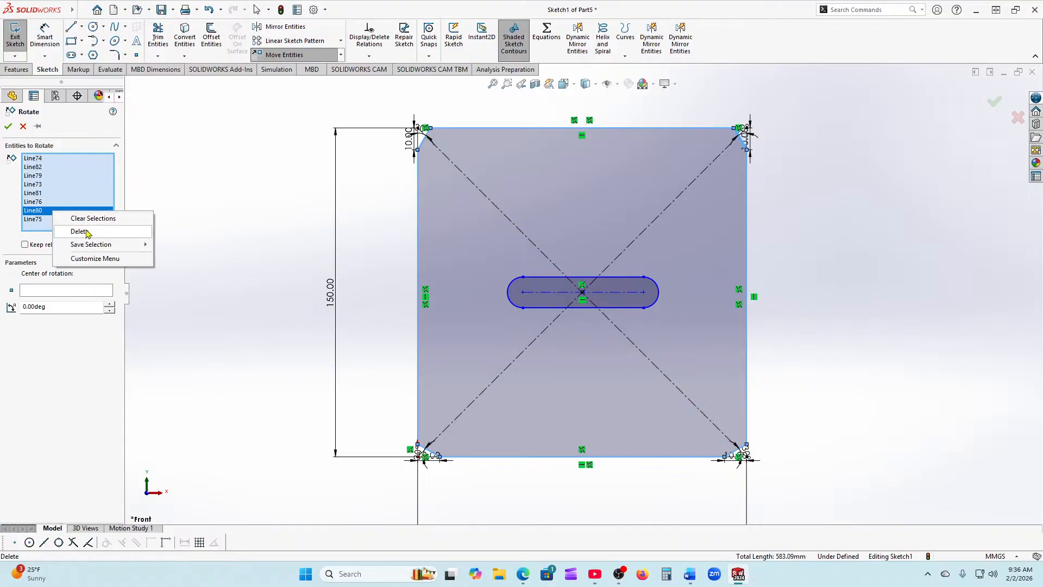
pyautogui.click(98, 218)
pyautogui.scroll(-3, 599, 309)
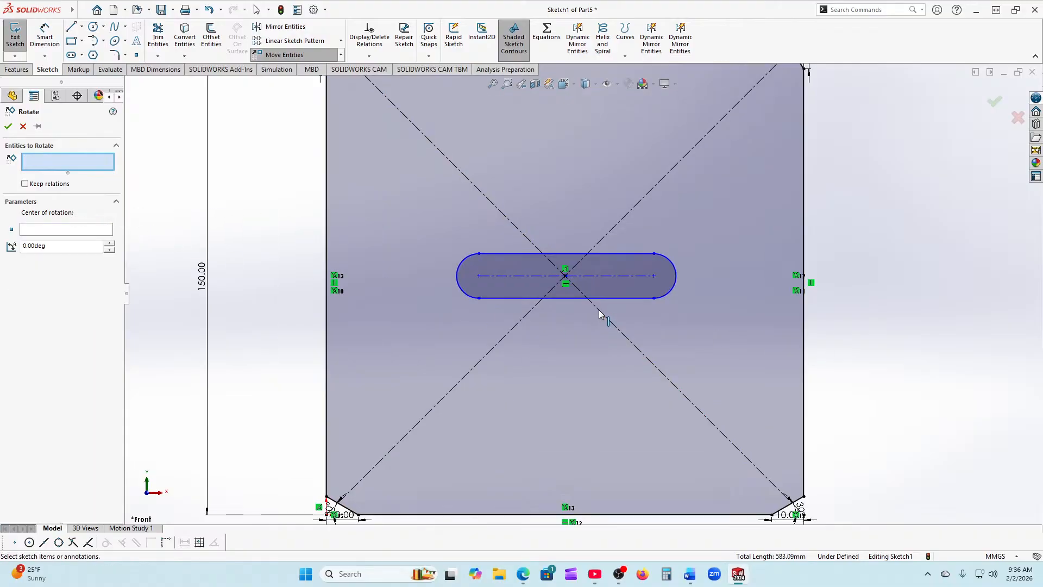
pyautogui.click(23, 126)
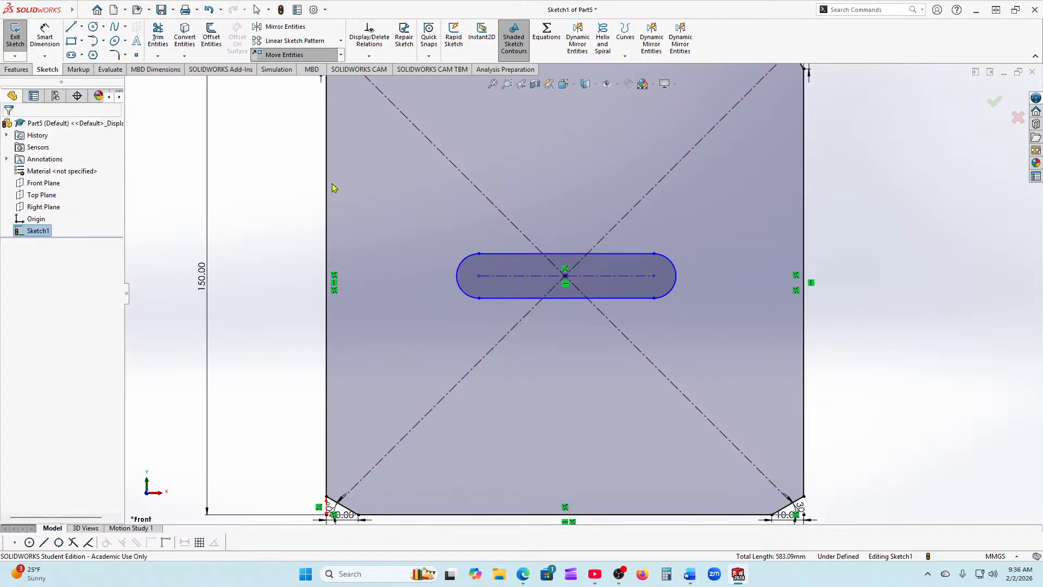
# Step: Check the slot's centre sits at 75 mm, 75 mm and close the Slot properties
pyautogui.scroll(-5, 576, 274)
pyautogui.scroll(-4, 573, 305)
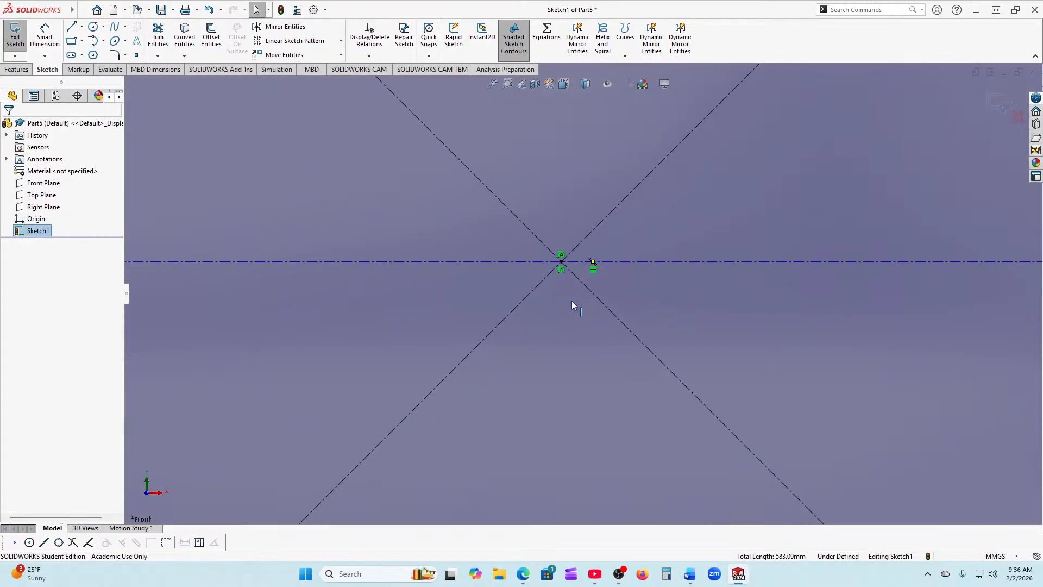
pyautogui.click(595, 266)
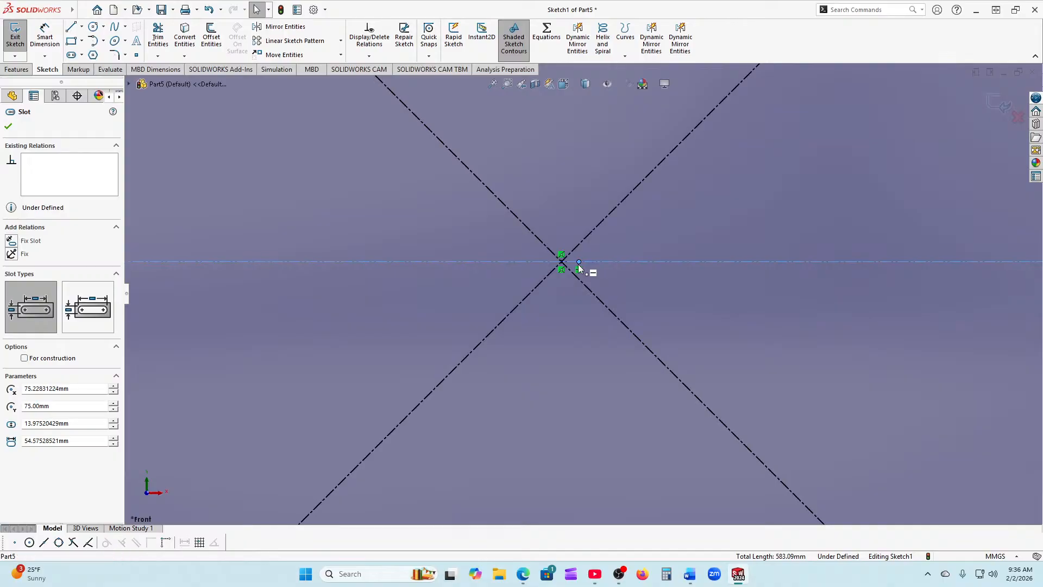
pyautogui.scroll(5, 516, 318)
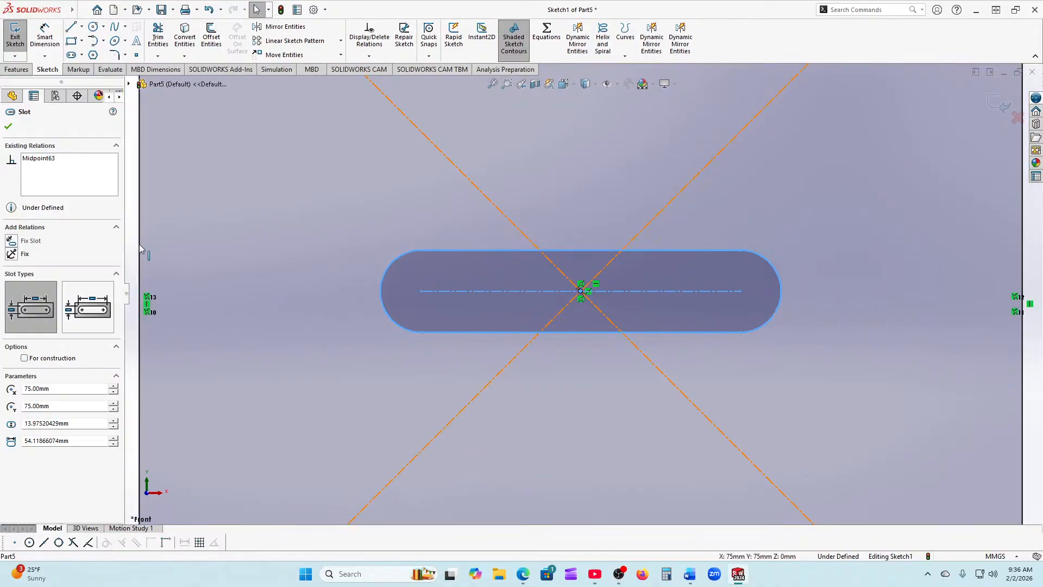
pyautogui.click(9, 126)
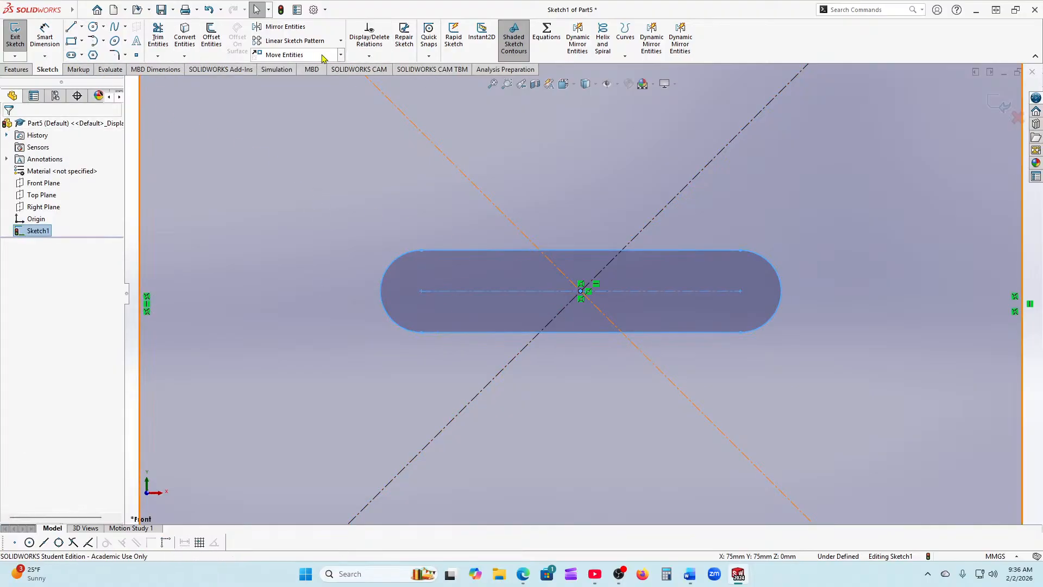
# Step: Start Rotate Entities on the slot with its centre as the pivot point
pyautogui.click(340, 55)
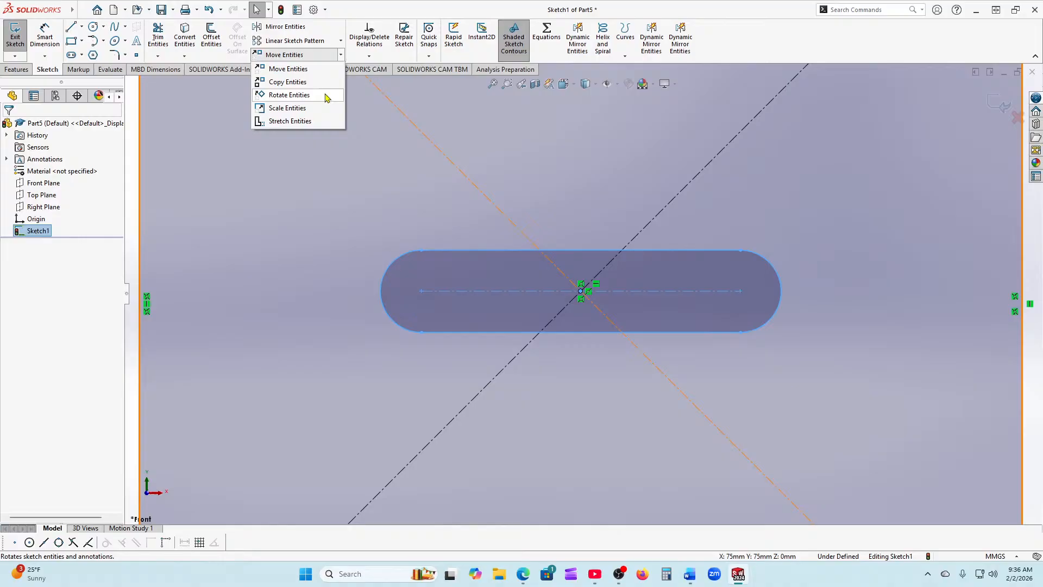
pyautogui.click(289, 95)
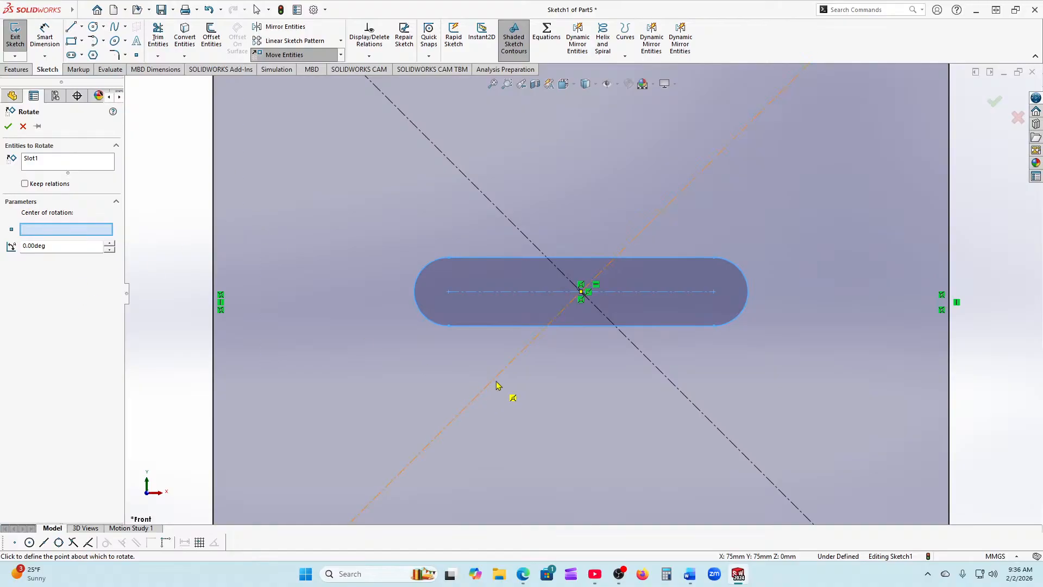
pyautogui.scroll(-5, 617, 280)
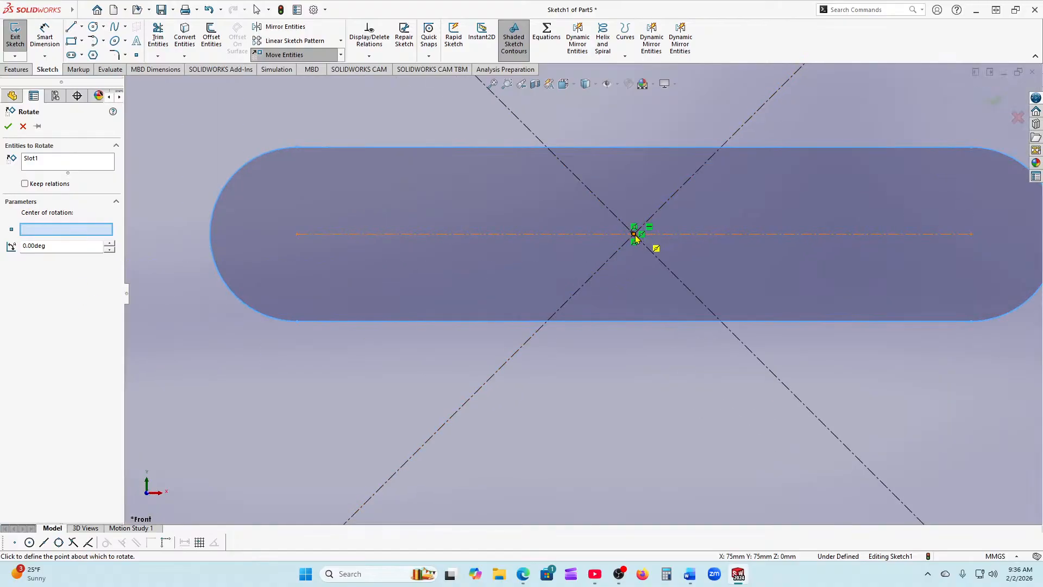
pyautogui.click(635, 235)
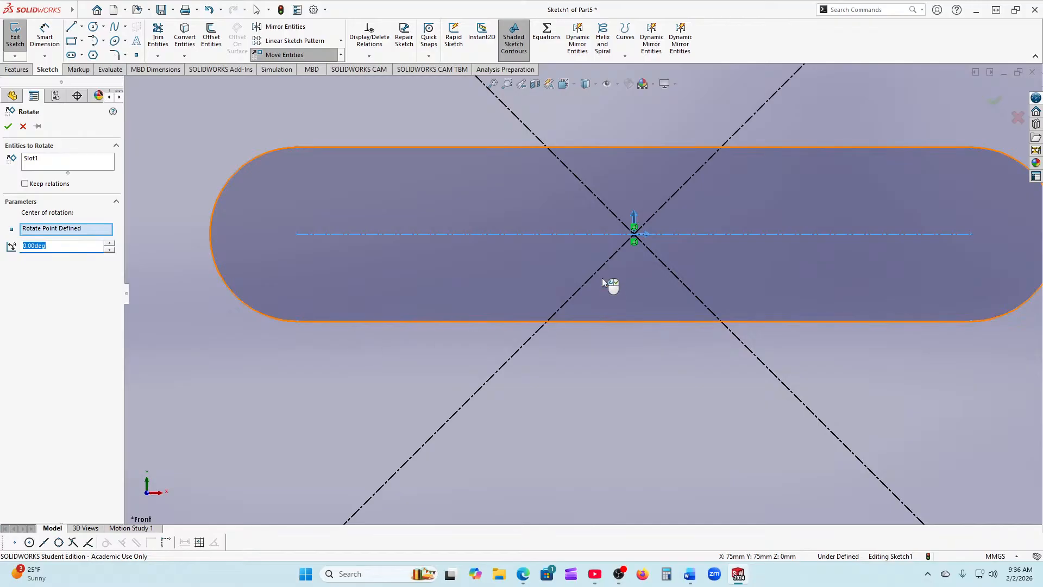
# Step: Raise the rotation angle to 30° and confirm the slot rotation
pyautogui.click(109, 243)
pyautogui.click(109, 243)
pyautogui.click(109, 244)
pyautogui.click(110, 244)
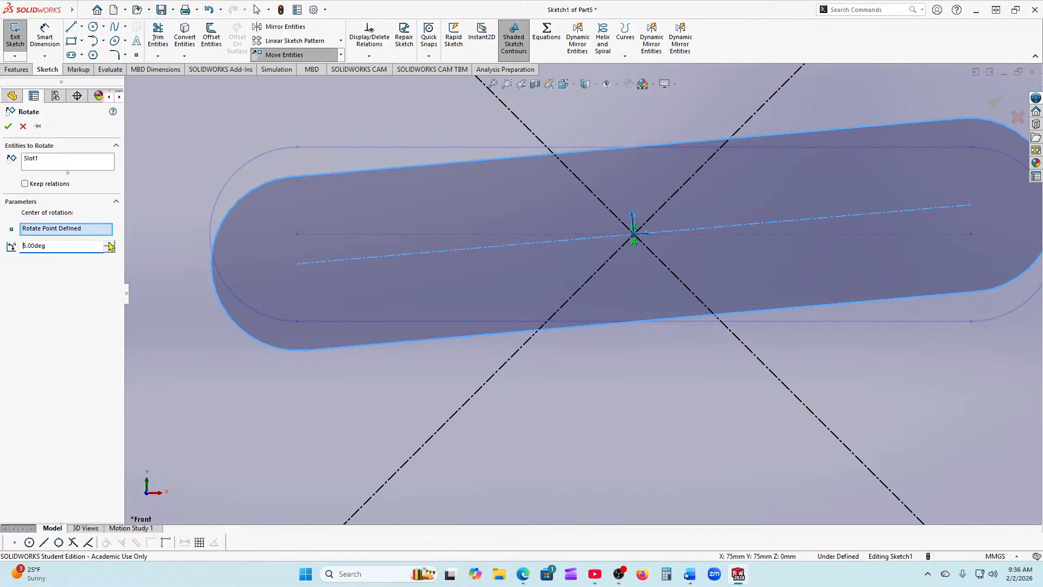
pyautogui.click(110, 244)
pyautogui.click(110, 244)
pyautogui.click(110, 244)
pyautogui.click(110, 244)
pyautogui.click(110, 244)
pyautogui.click(110, 244)
pyautogui.click(110, 244)
pyautogui.click(110, 244)
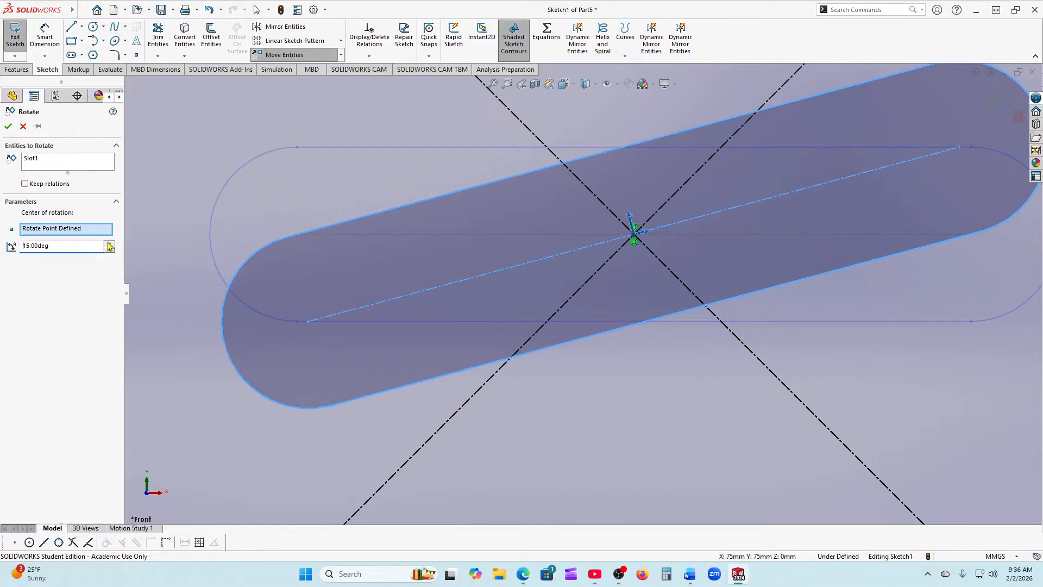
pyautogui.click(109, 244)
pyautogui.click(110, 244)
pyautogui.click(110, 244)
pyautogui.click(110, 244)
pyautogui.click(110, 244)
pyautogui.click(109, 244)
pyautogui.click(109, 244)
pyautogui.click(110, 244)
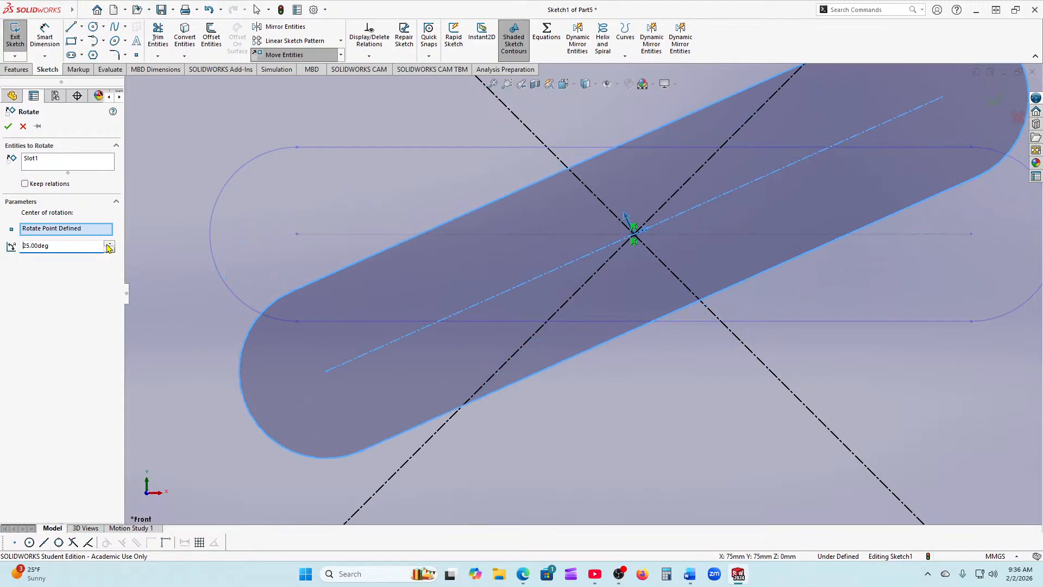
pyautogui.click(109, 244)
pyautogui.click(109, 244)
pyautogui.click(109, 244)
pyautogui.click(109, 244)
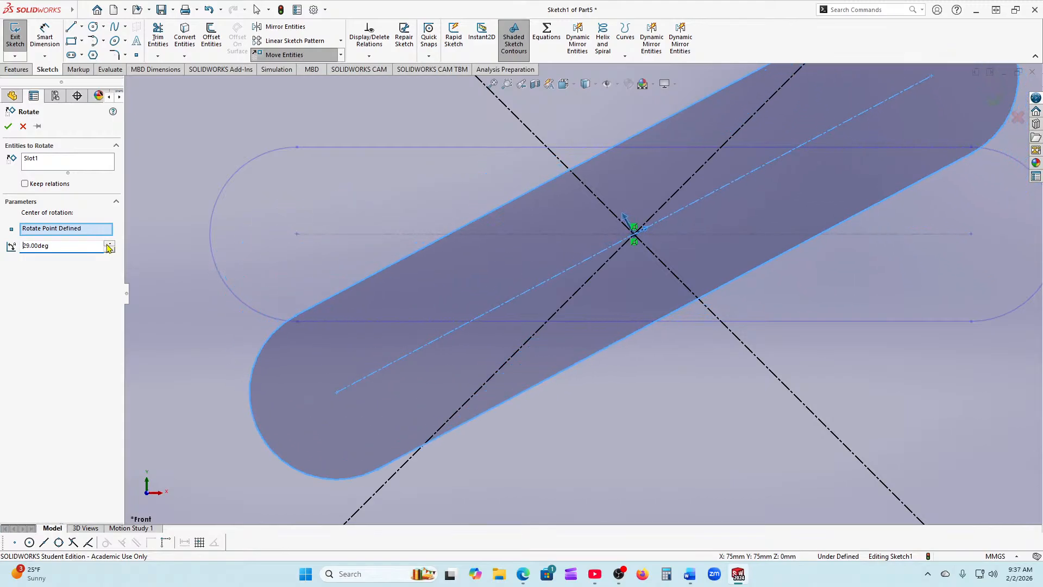
pyautogui.click(9, 127)
# Step: Fit the rotated slot in view and show the sketch transform tools list
pyautogui.press('f')
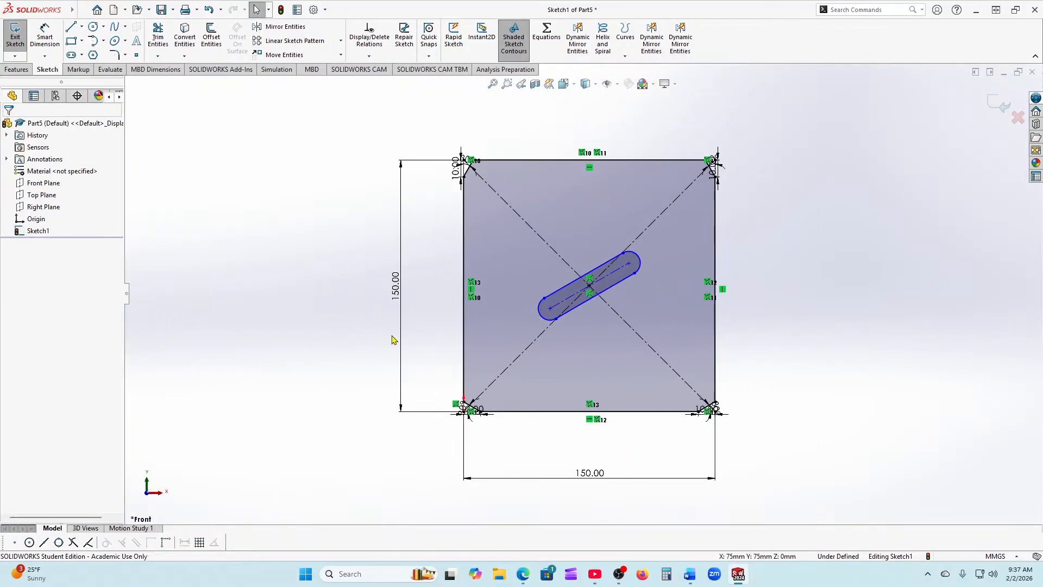
pyautogui.scroll(-4, 591, 285)
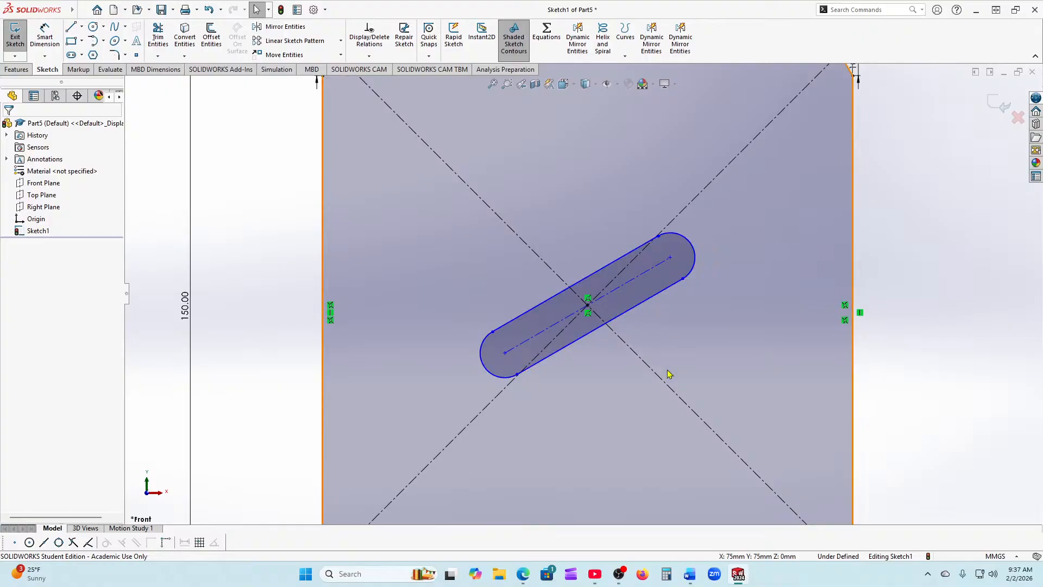
pyautogui.scroll(-3, 667, 379)
pyautogui.scroll(5, 541, 383)
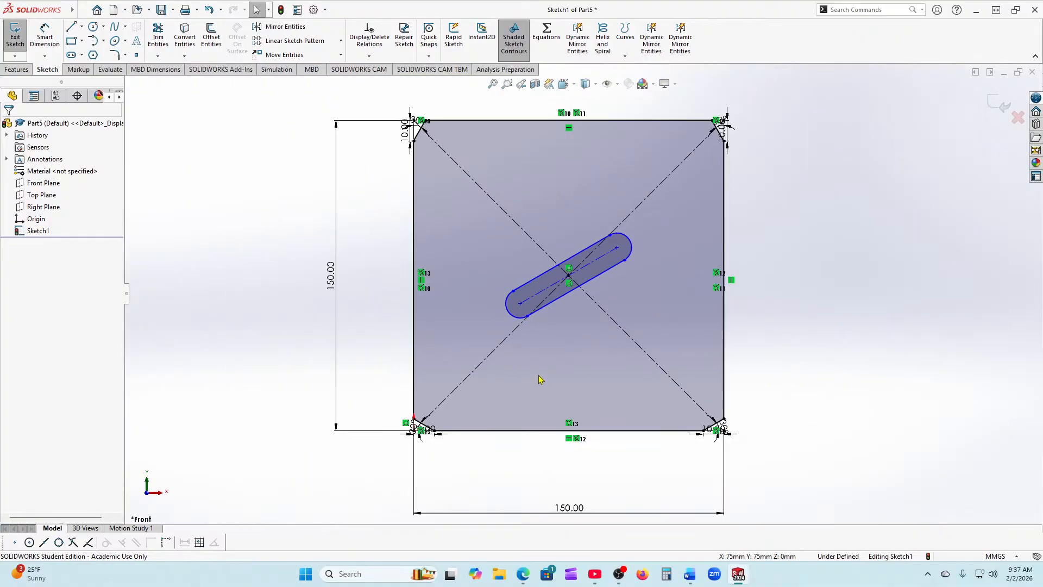
pyautogui.scroll(2, 584, 298)
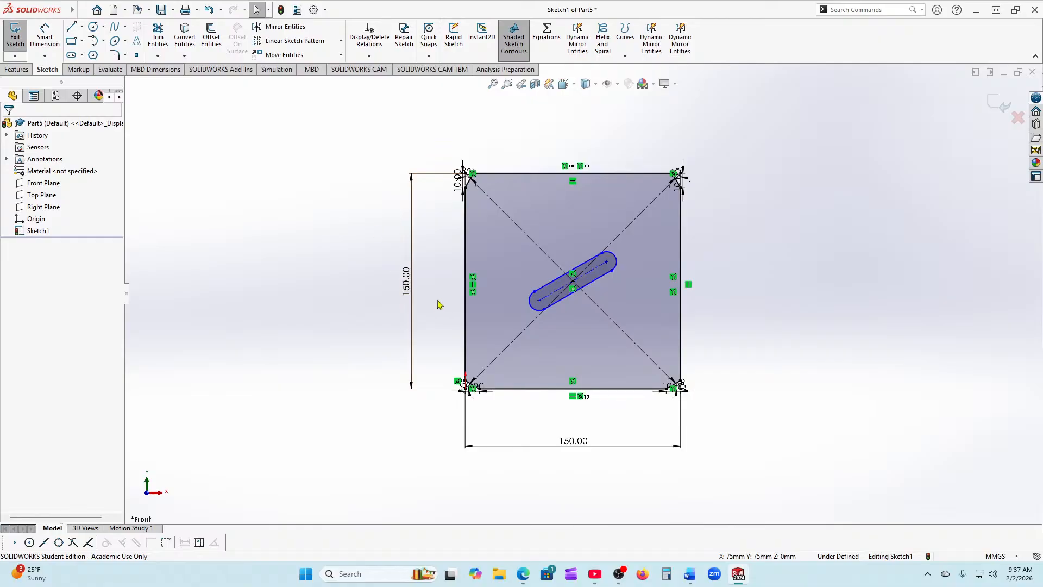
pyautogui.click(342, 55)
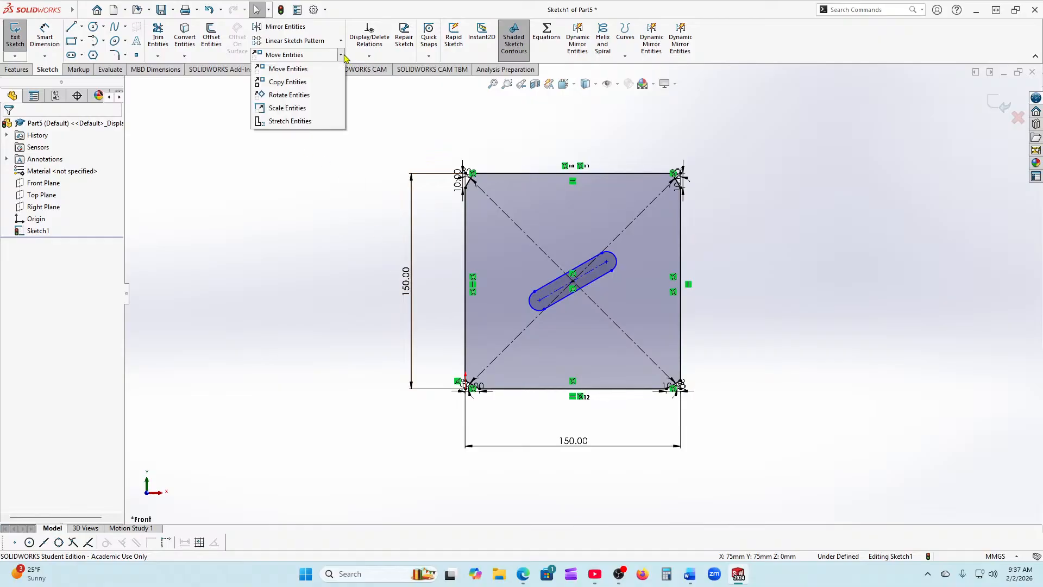
# Step: Start Rotate Entities on the square's eight lines, with the slot midpoint as the first pivot
pyautogui.click(290, 95)
pyautogui.scroll(-2, 621, 406)
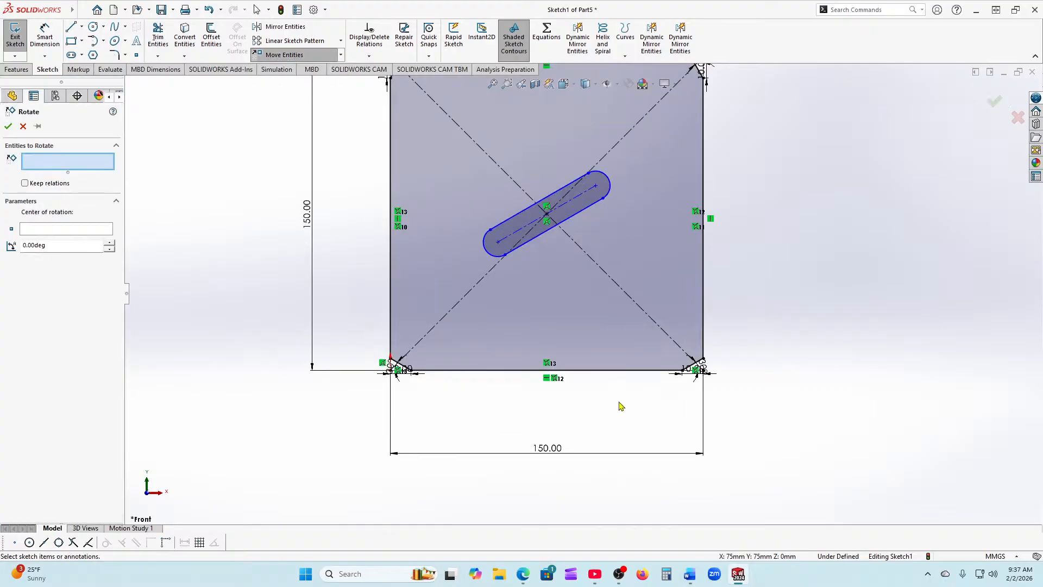
pyautogui.click(427, 242)
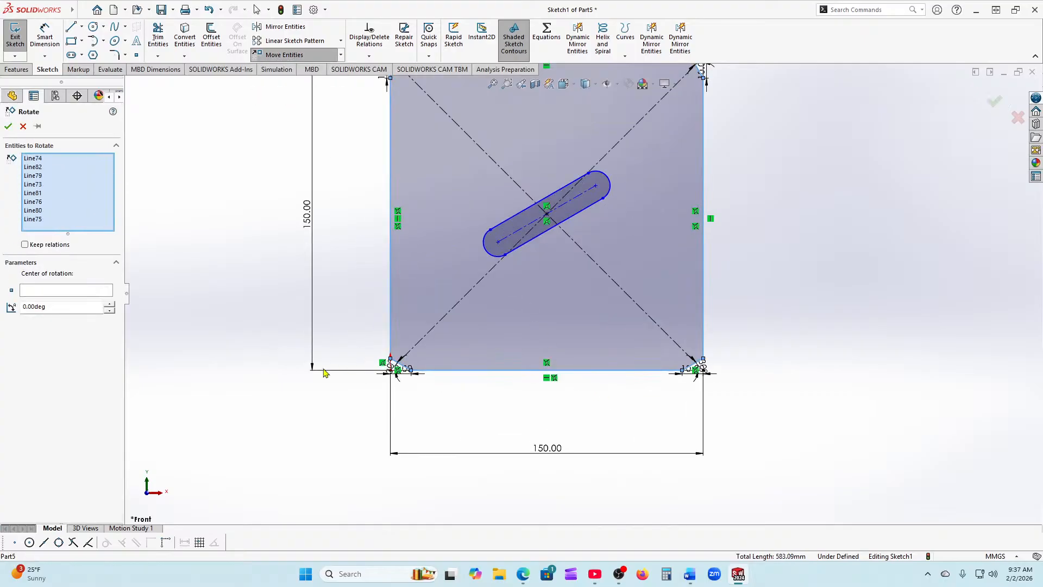
pyautogui.scroll(2, 323, 372)
pyautogui.click(54, 294)
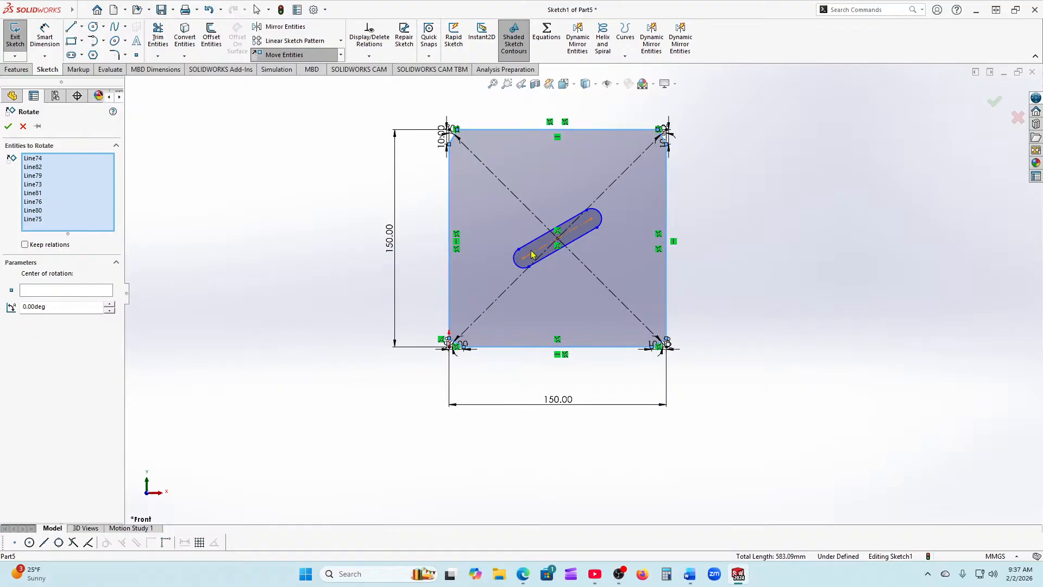
pyautogui.scroll(-2, 530, 224)
pyautogui.scroll(-3, 555, 302)
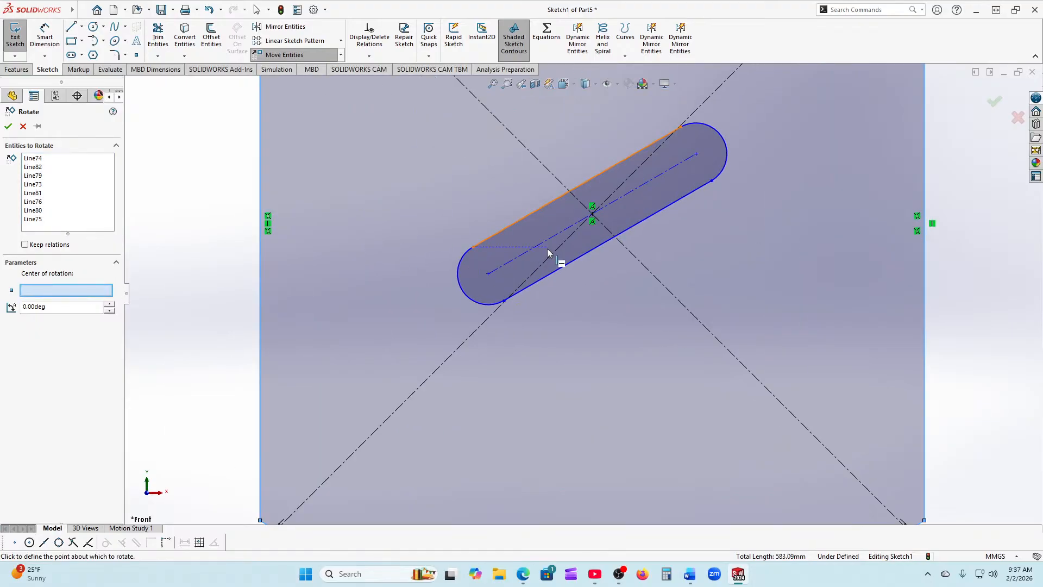
pyautogui.click(592, 217)
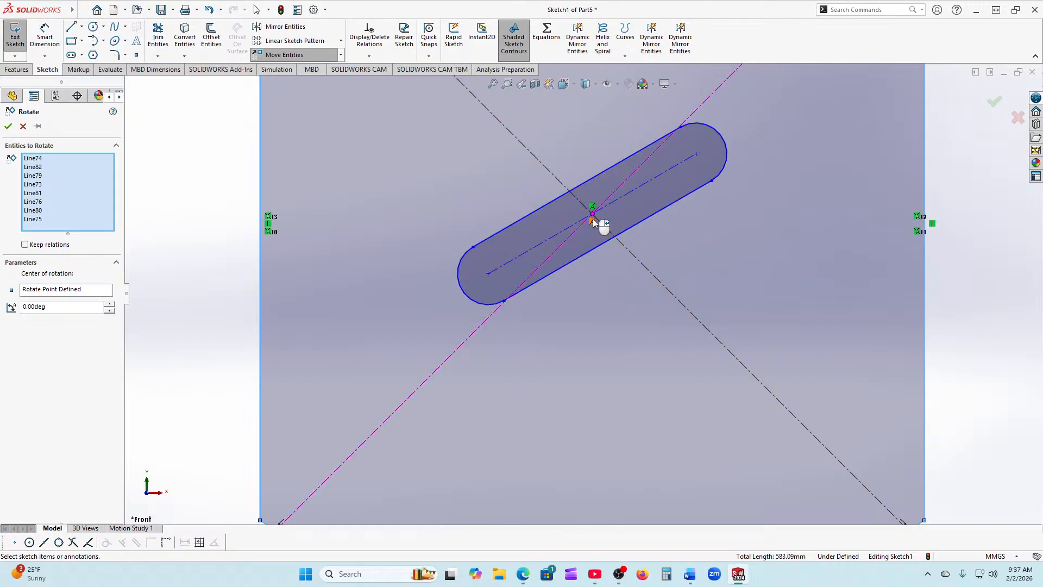
# Step: Re-pick the sketch centre as pivot, step the angle to −30° and confirm the rotation
pyautogui.rightClick(67, 307)
pyautogui.click(111, 309)
pyautogui.click(88, 288)
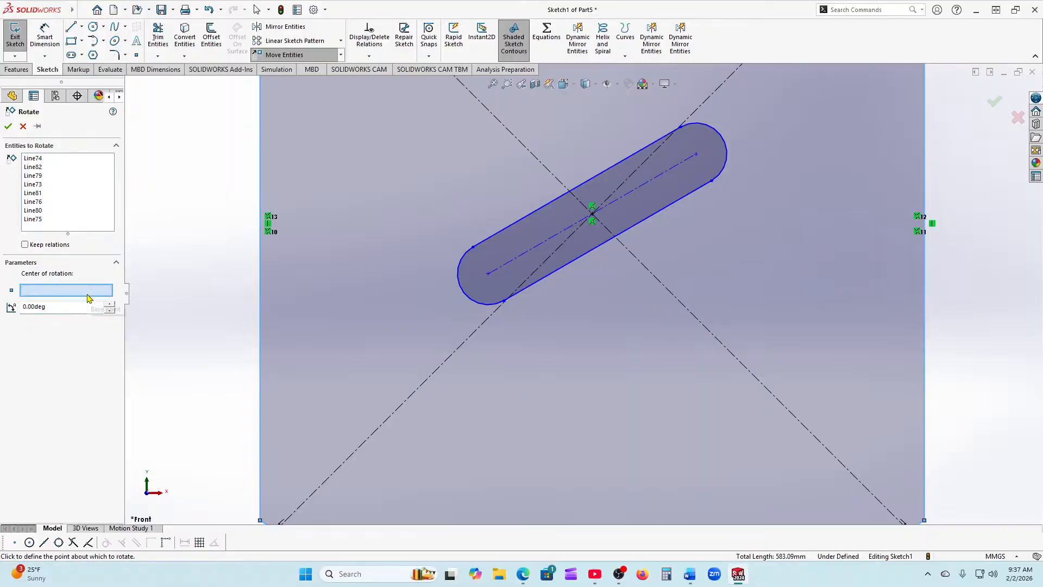
pyautogui.scroll(-2, 595, 233)
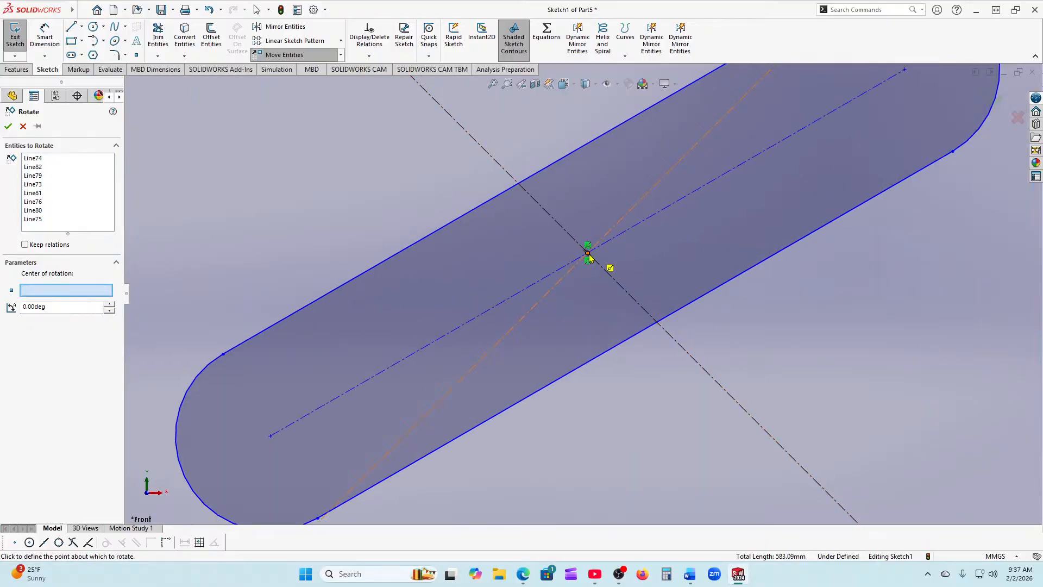
pyautogui.click(587, 254)
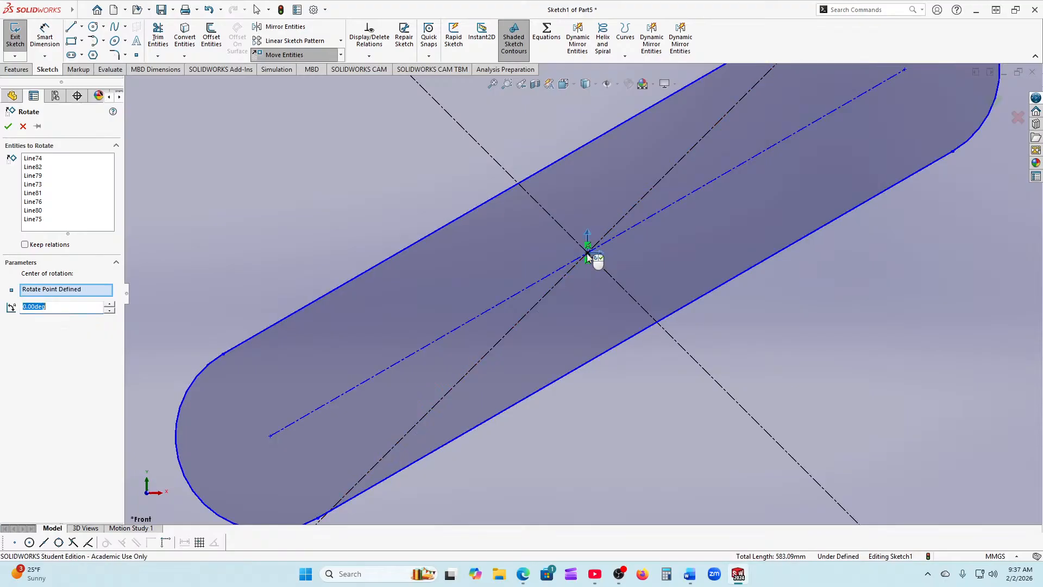
pyautogui.click(111, 310)
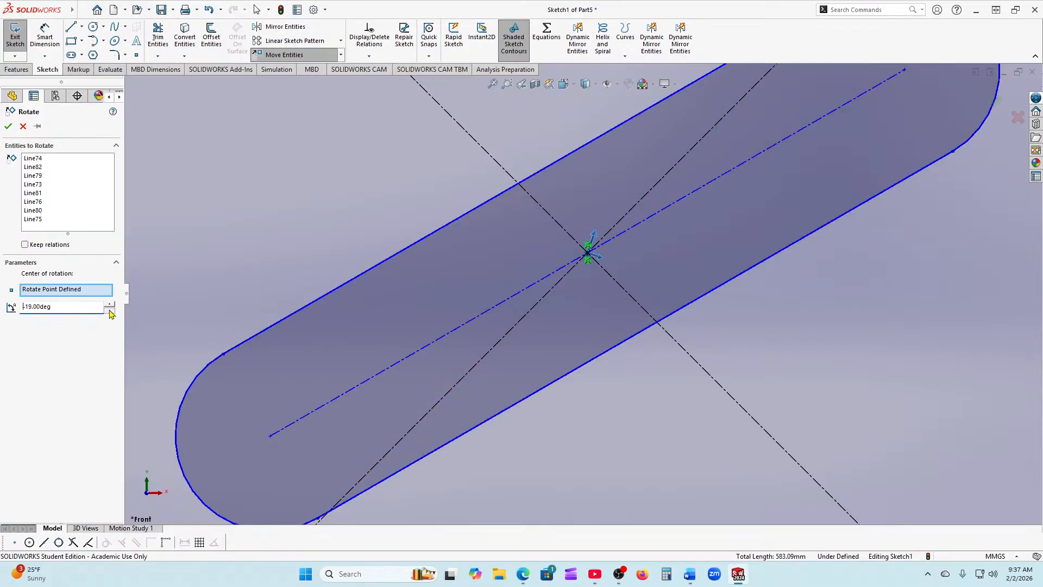
pyautogui.scroll(10, 302, 365)
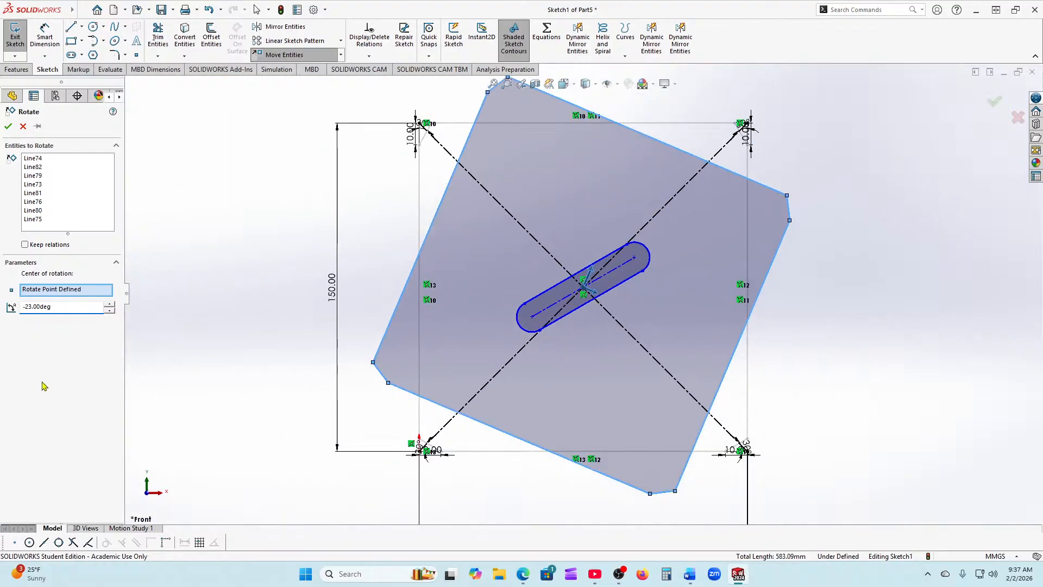
pyautogui.click(112, 312)
pyautogui.click(112, 311)
pyautogui.click(112, 311)
pyautogui.click(112, 312)
pyautogui.click(113, 312)
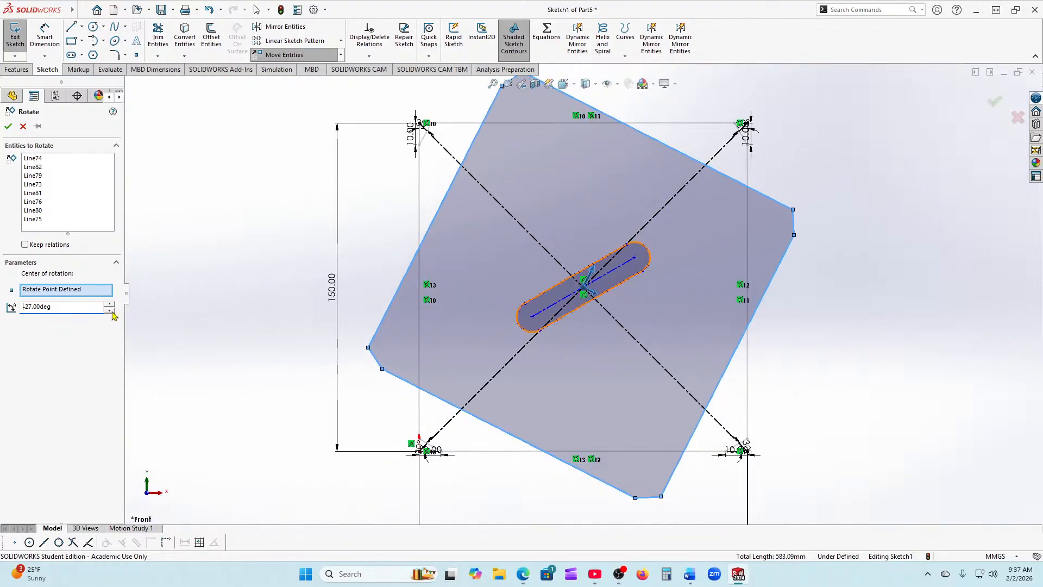
pyautogui.click(110, 312)
pyautogui.click(111, 313)
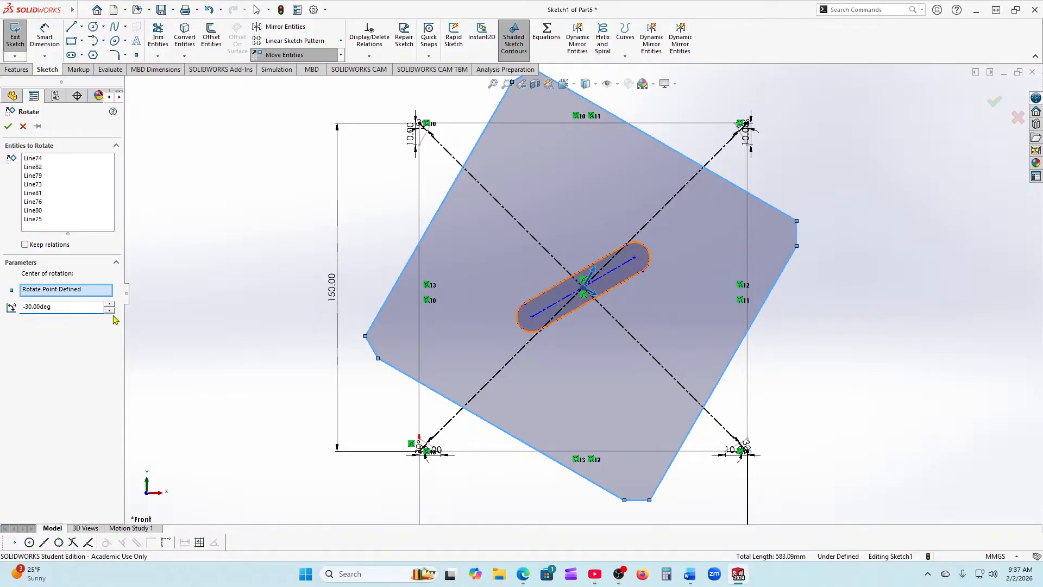
pyautogui.click(8, 127)
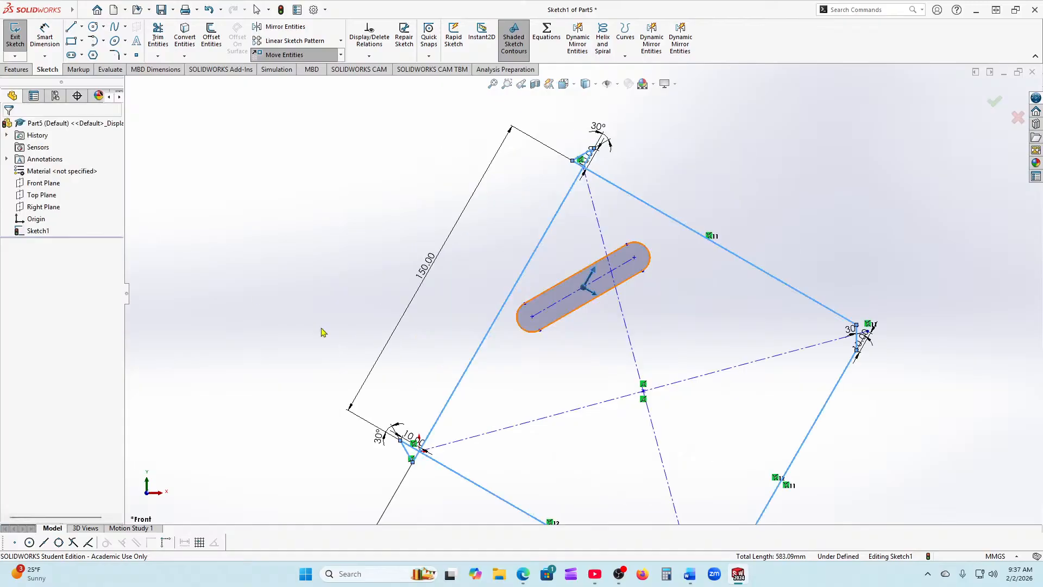
pyautogui.scroll(3, 569, 403)
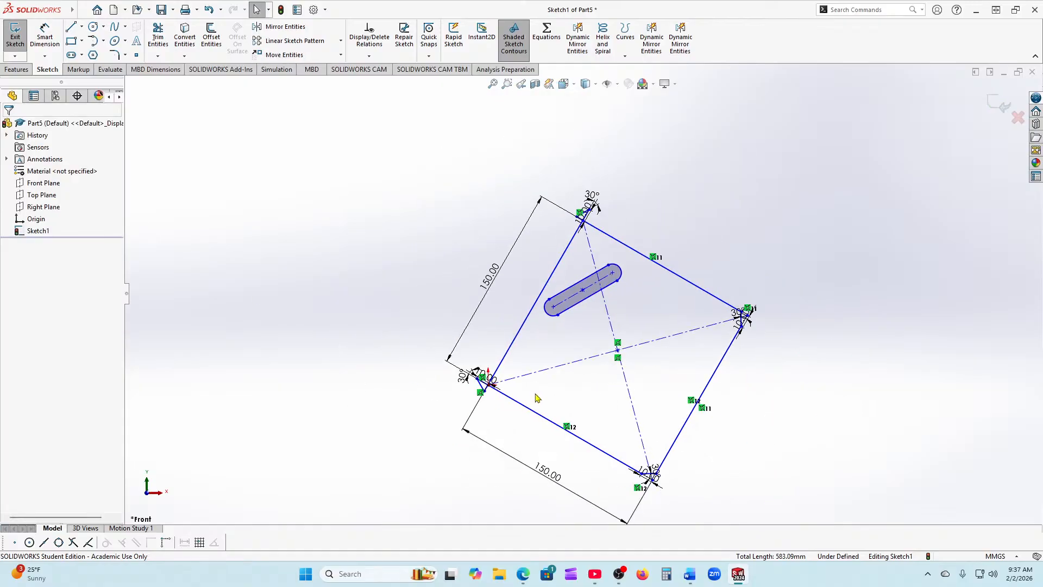
pyautogui.scroll(2, 542, 401)
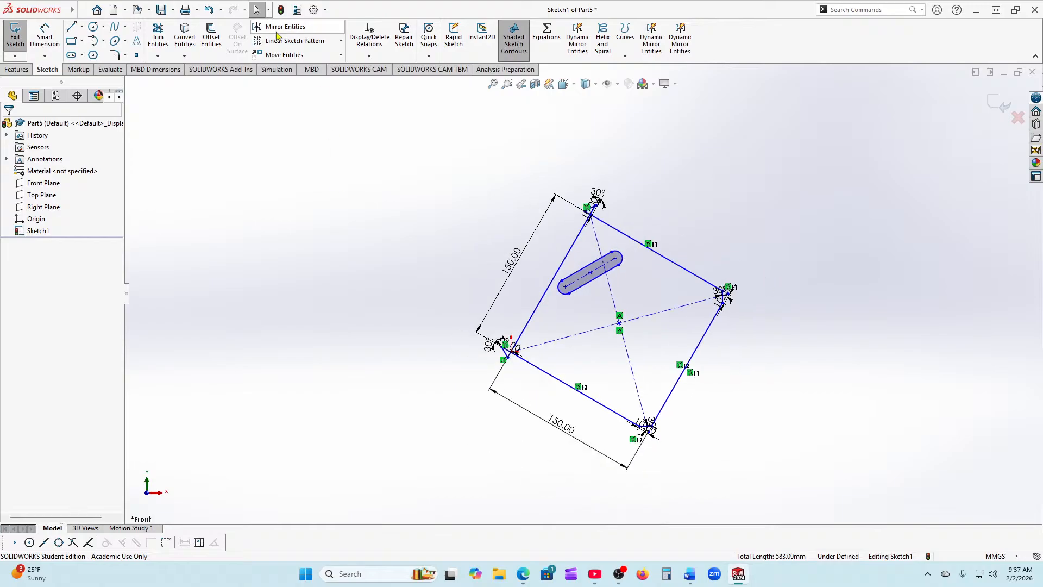
# Step: Undo the square's 30° rotation and close the Rotate Entities PropertyManager
pyautogui.click(215, 10)
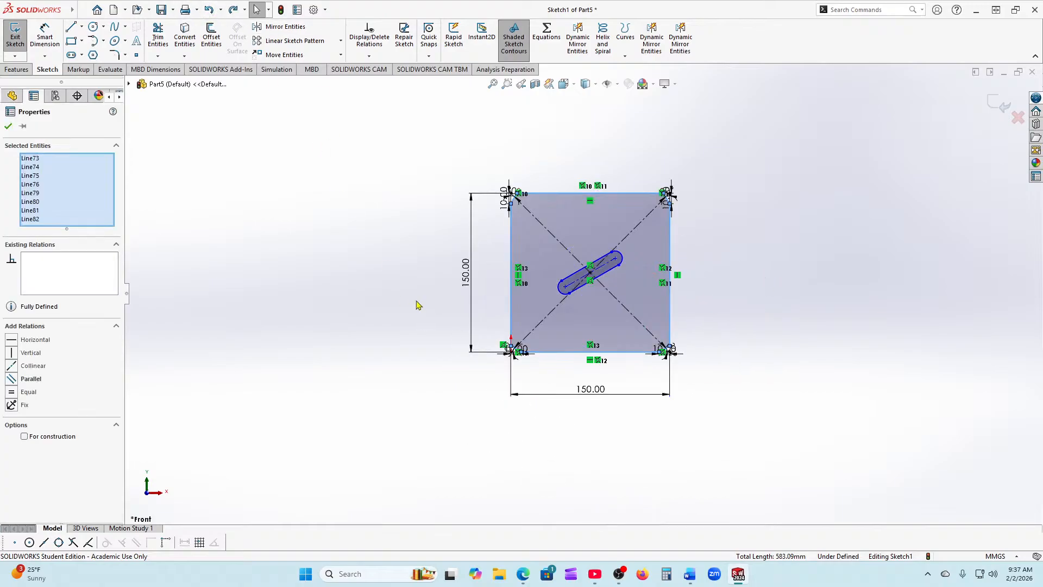
pyautogui.scroll(-2, 525, 328)
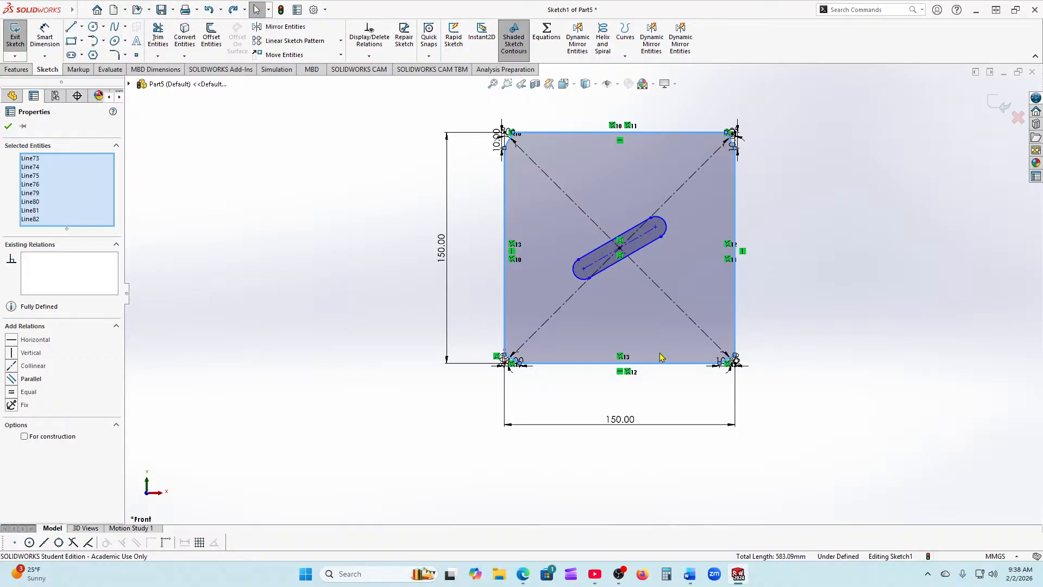
pyautogui.scroll(-2, 521, 352)
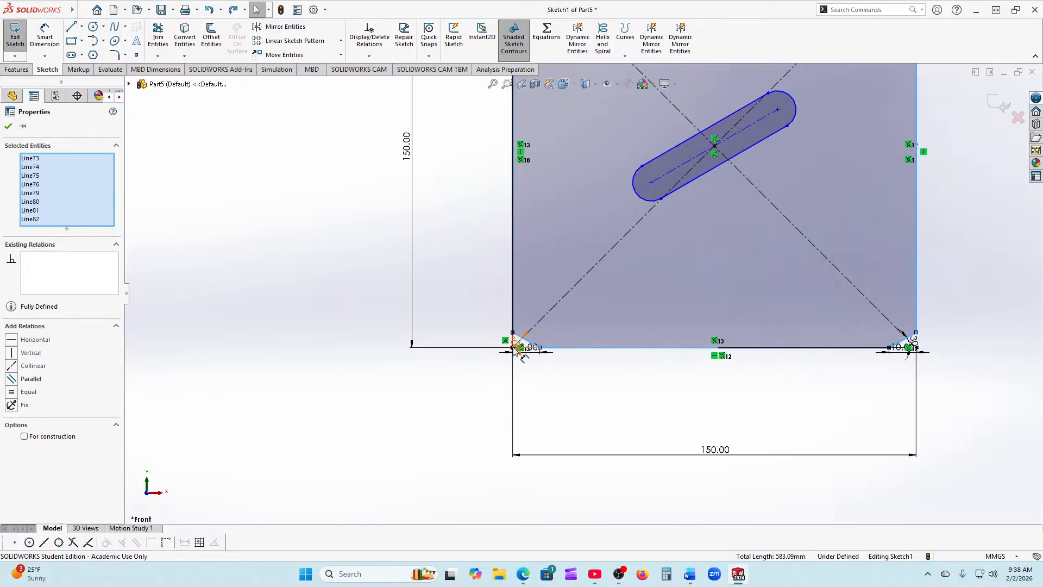
pyautogui.scroll(-2, 516, 355)
pyautogui.scroll(-3, 515, 354)
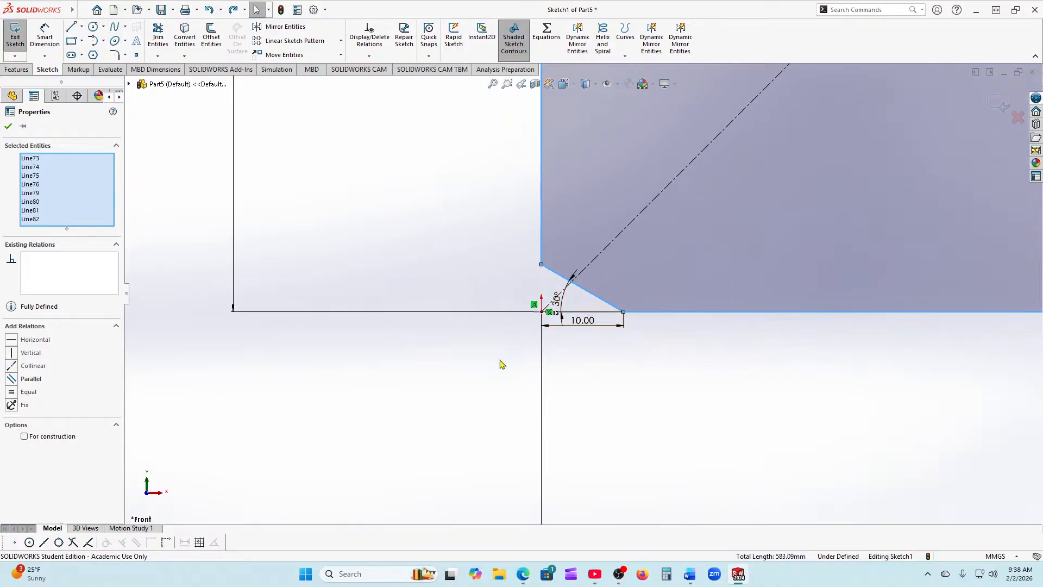
pyautogui.scroll(4, 499, 363)
pyautogui.scroll(5, 502, 370)
pyautogui.scroll(2, 485, 346)
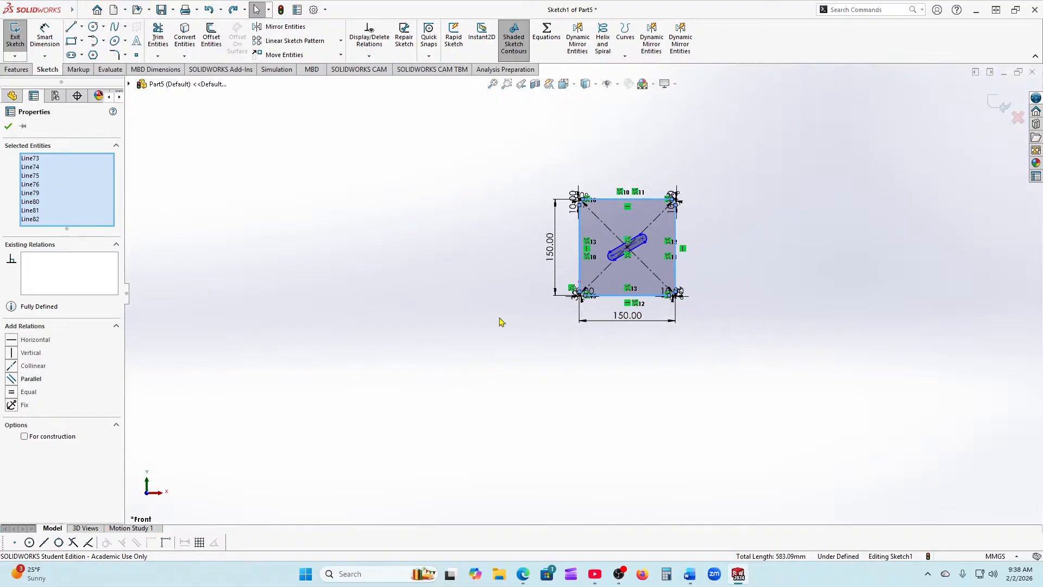
pyautogui.scroll(-4, 631, 262)
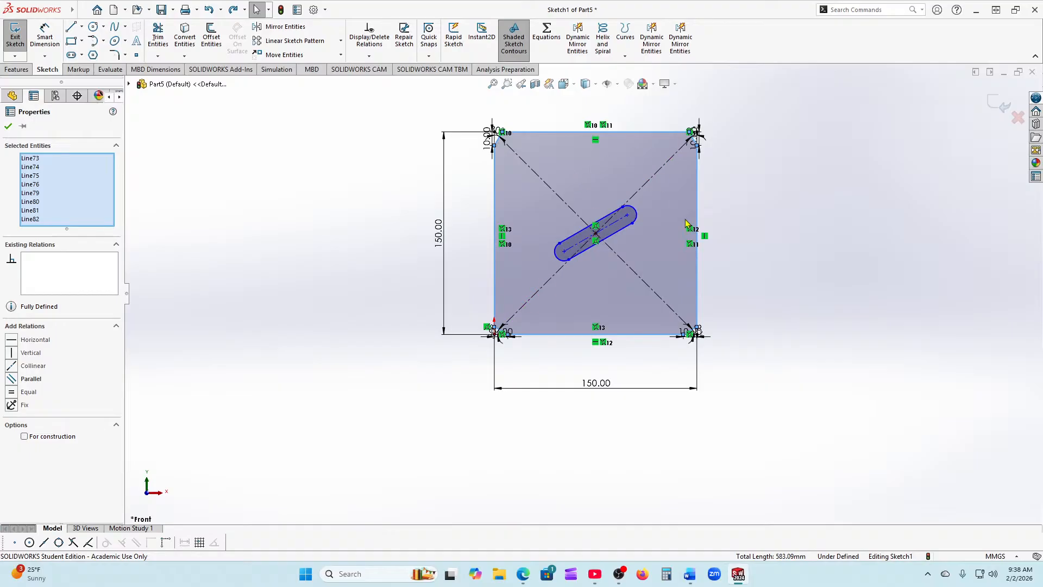
pyautogui.click(9, 128)
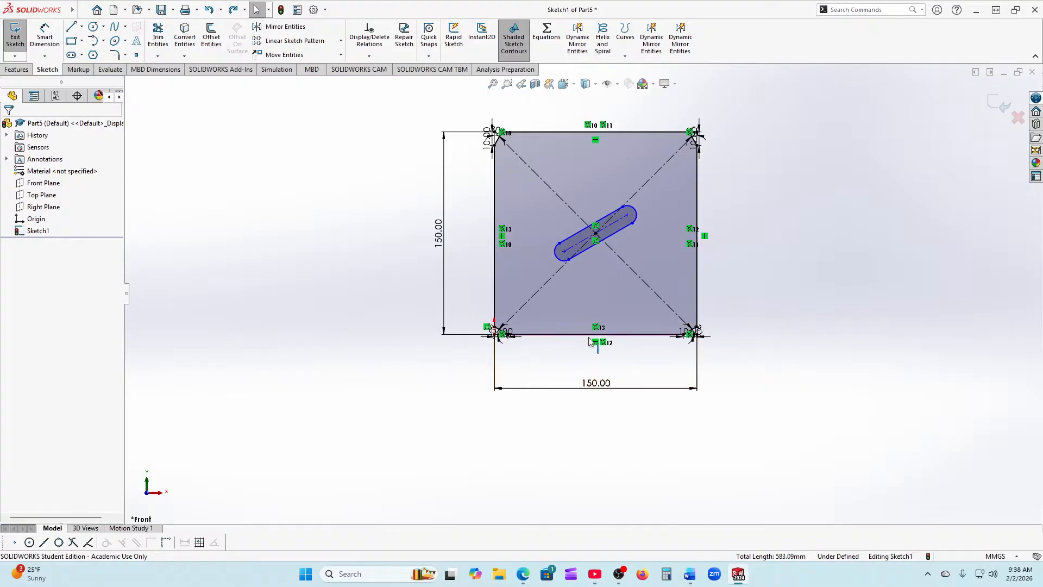
pyautogui.scroll(2, 594, 342)
# Step: Exit the square sketch and delete Sketch1 from the FeatureManager tree, confirming with Yes
pyautogui.click(1000, 102)
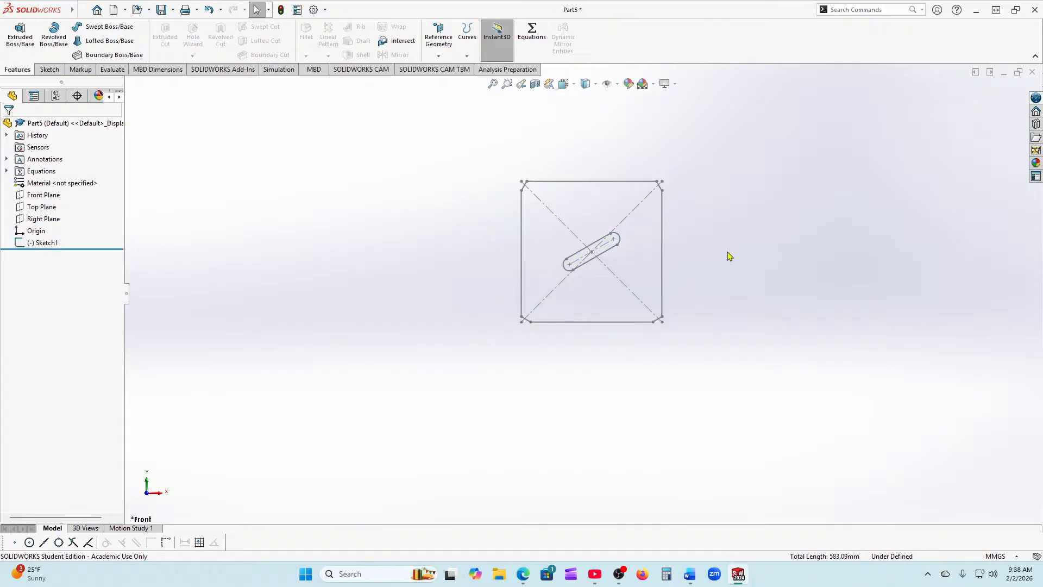
pyautogui.click(55, 246)
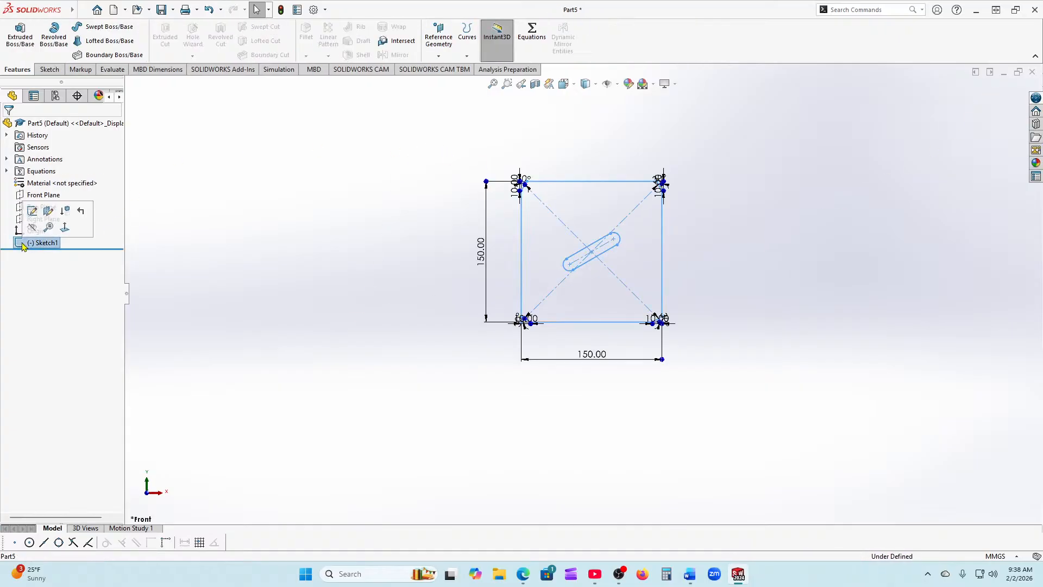
pyautogui.rightClick(26, 243)
pyautogui.click(49, 316)
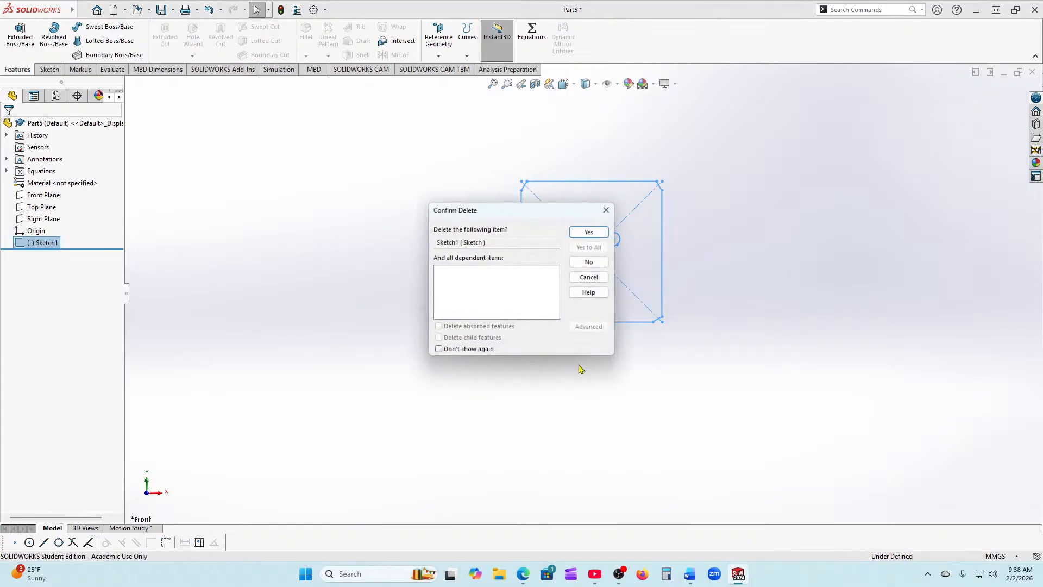
pyautogui.click(588, 232)
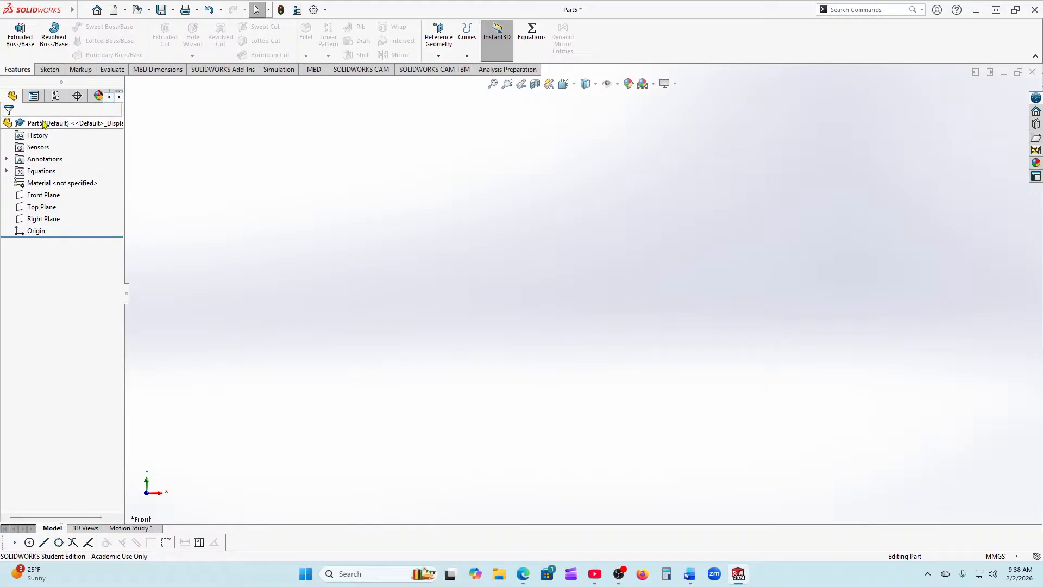
# Step: Sketch on the Front Plane three concentric origin circles of roughly R60, R45 and R30
pyautogui.click(32, 196)
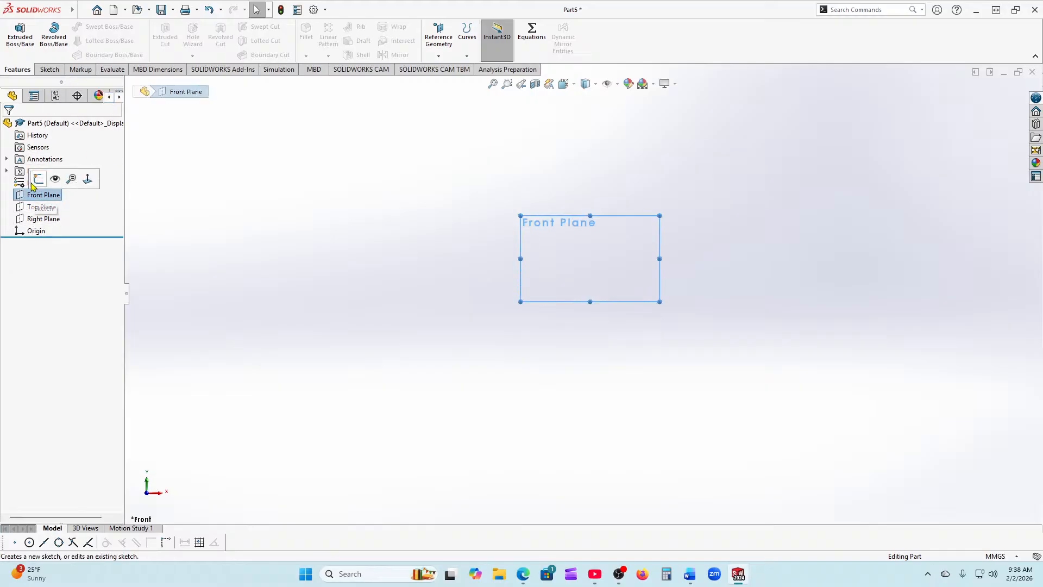
pyautogui.click(38, 178)
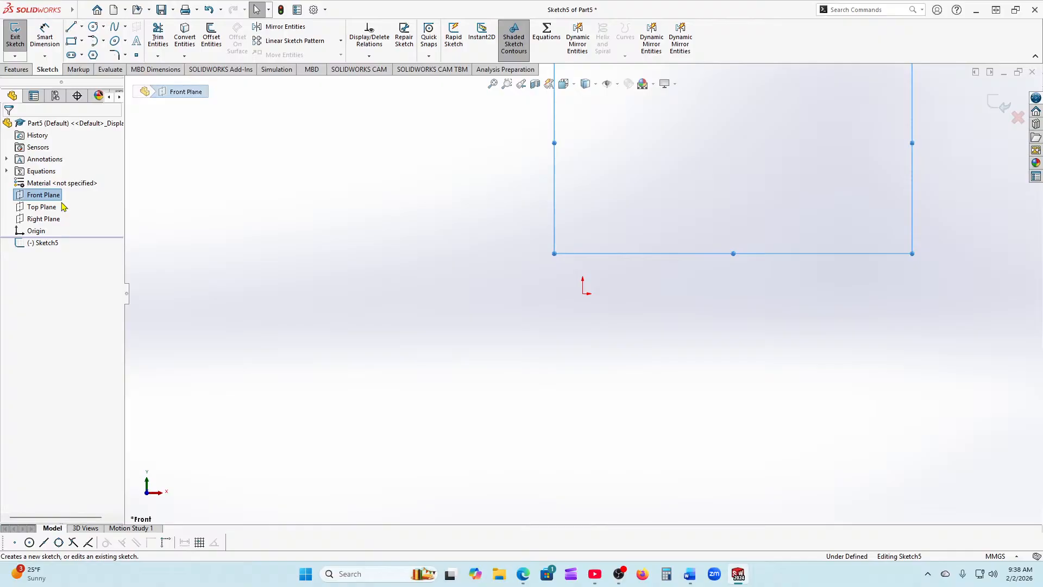
pyautogui.scroll(2, 544, 321)
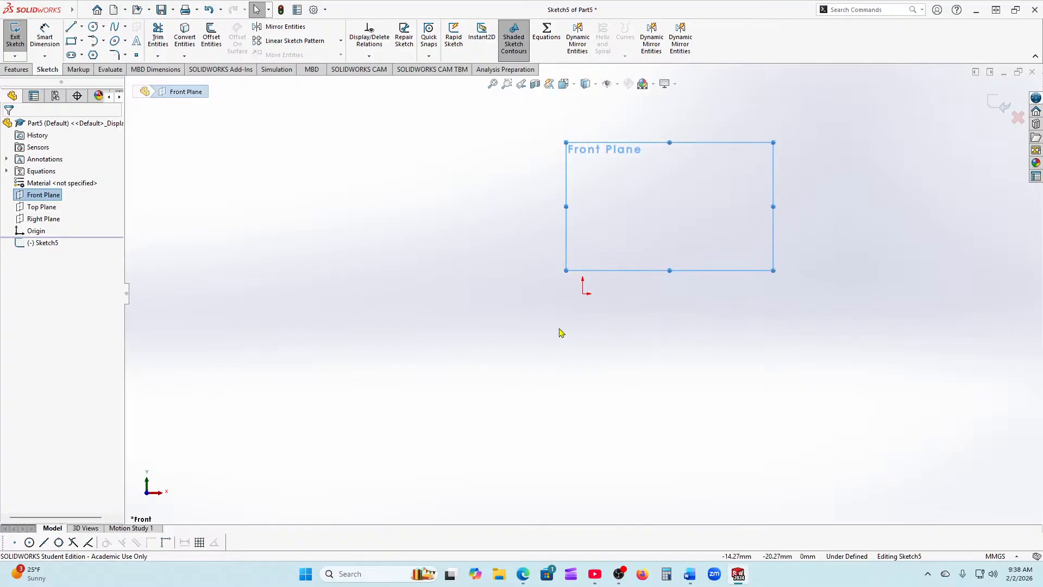
pyautogui.scroll(-1, 676, 196)
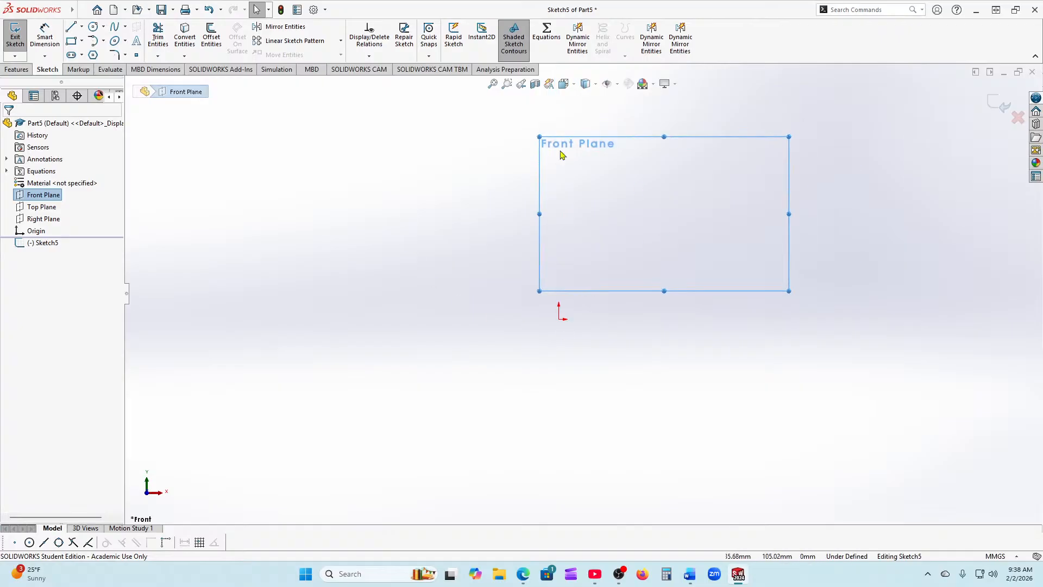
pyautogui.click(93, 27)
pyautogui.click(559, 326)
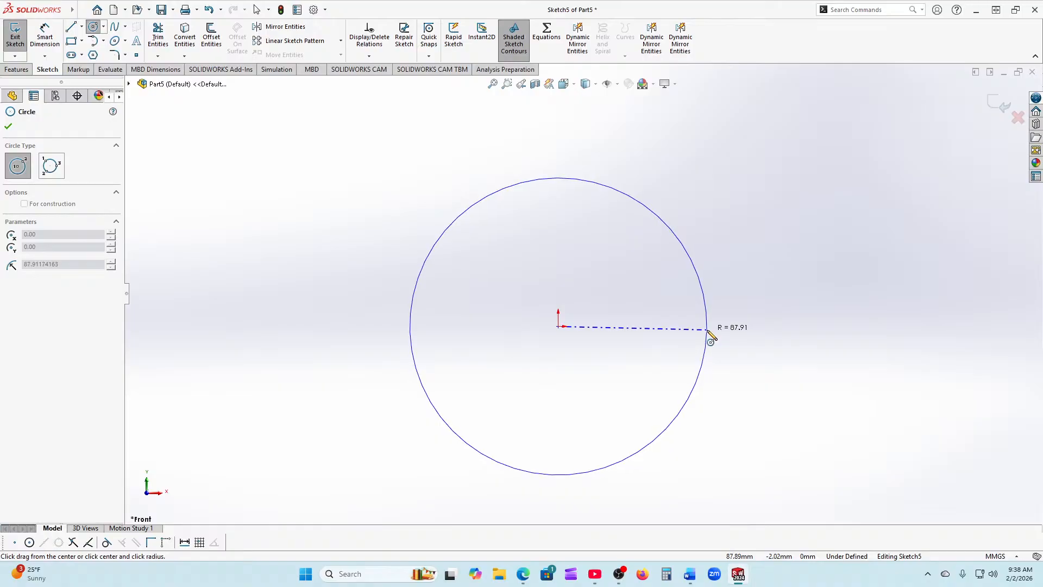
pyautogui.click(662, 329)
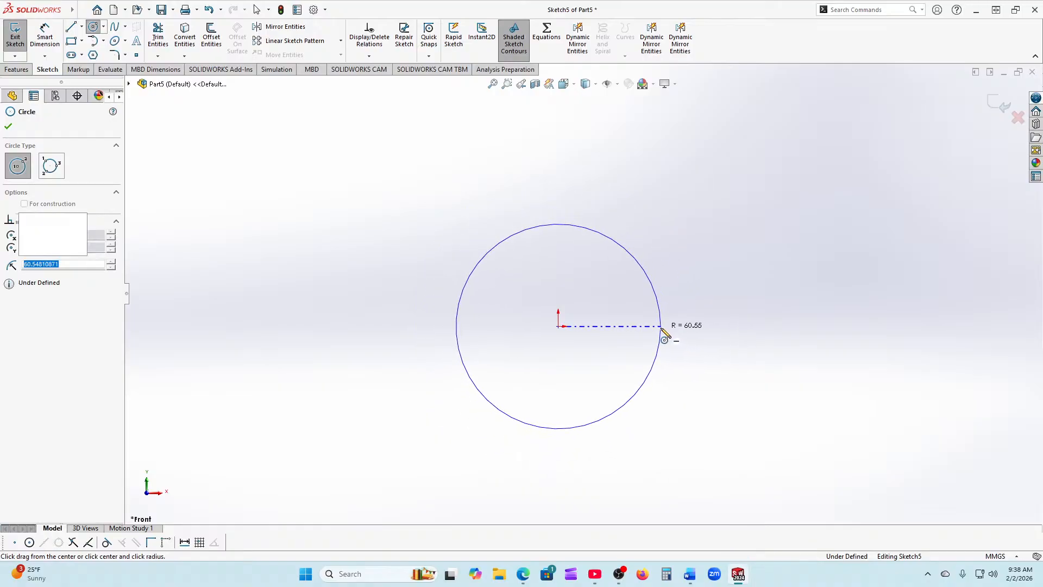
pyautogui.click(559, 326)
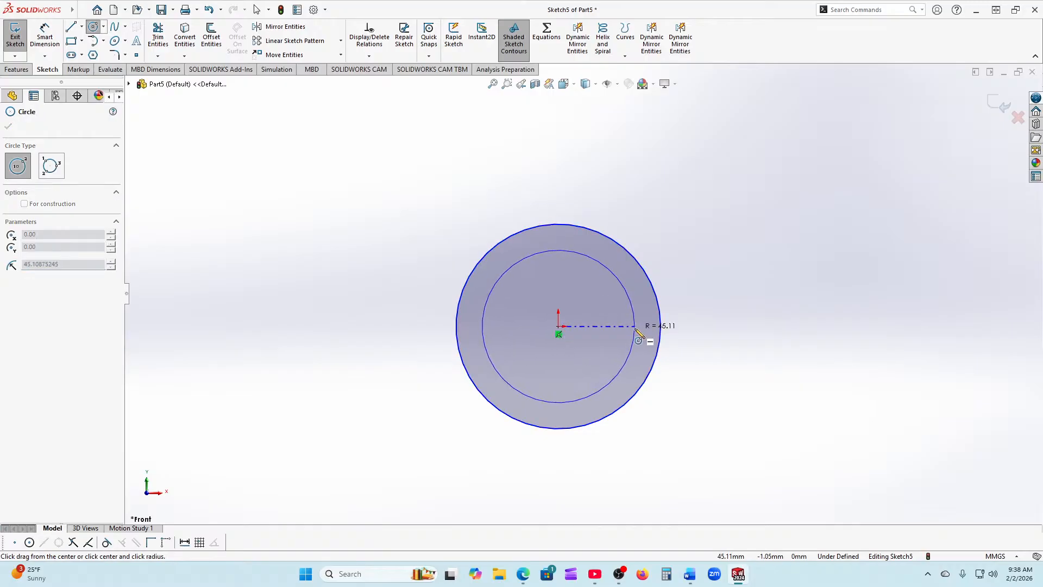
pyautogui.click(635, 328)
pyautogui.click(559, 326)
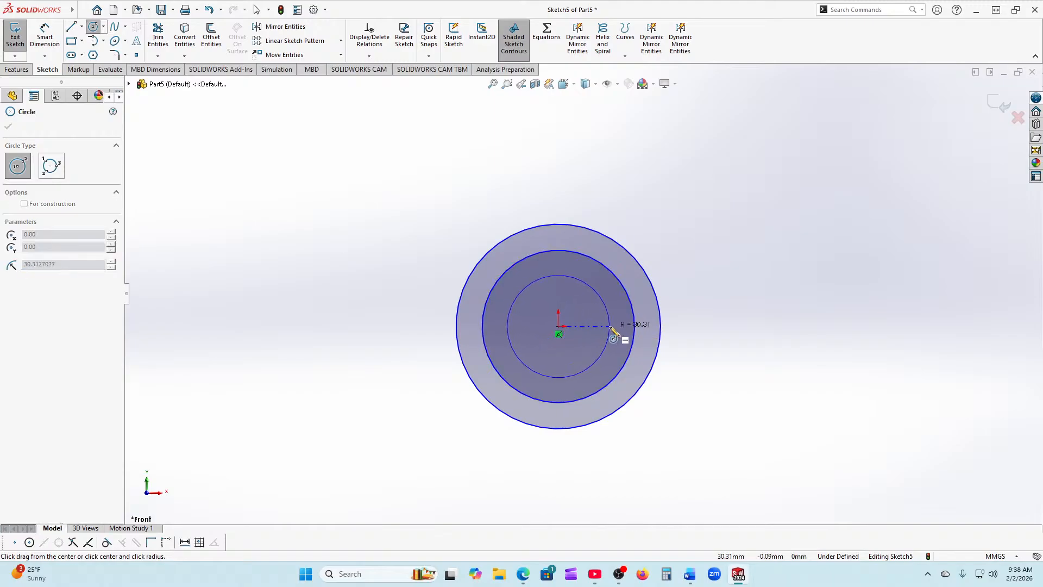
pyautogui.click(610, 327)
pyautogui.click(8, 126)
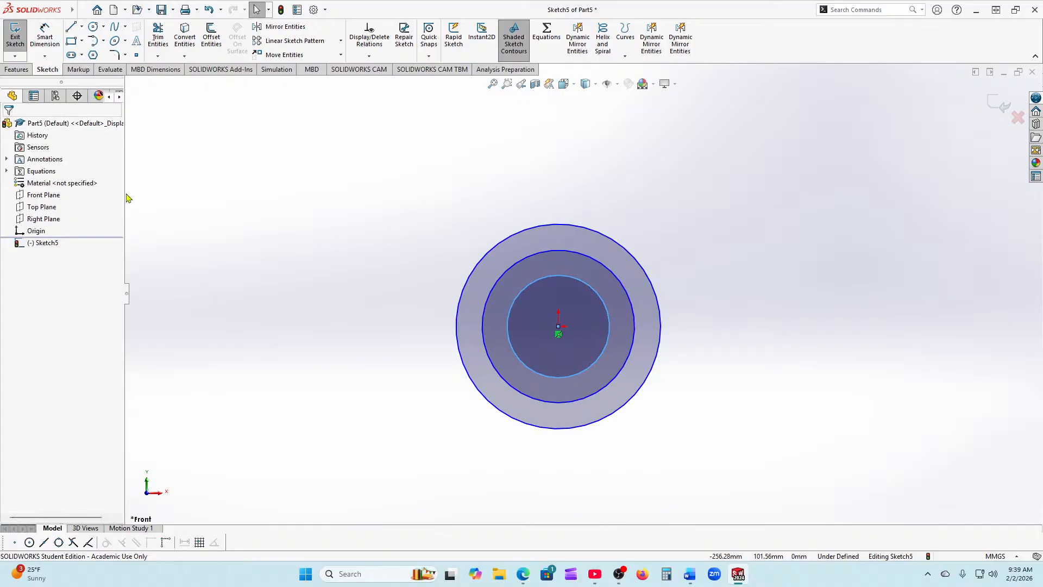
# Step: Make the middle circle construction geometry
pyautogui.click(624, 292)
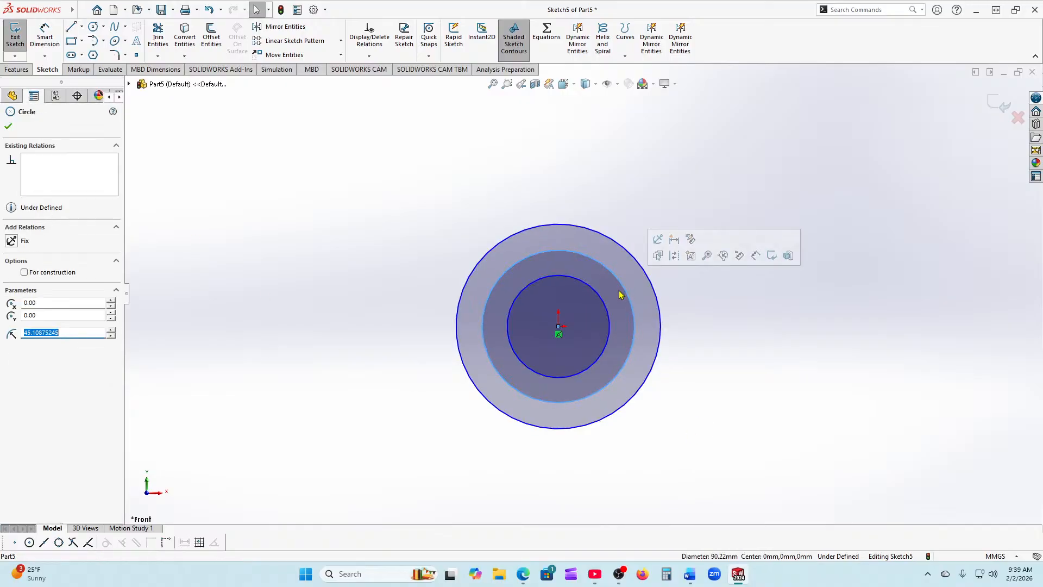
pyautogui.click(24, 272)
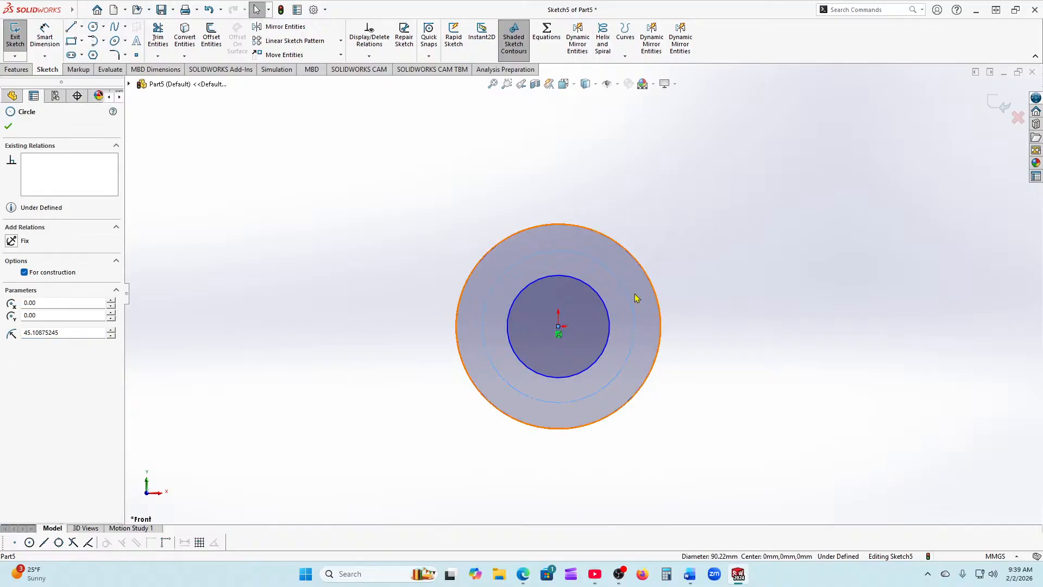
pyautogui.scroll(-2, 636, 296)
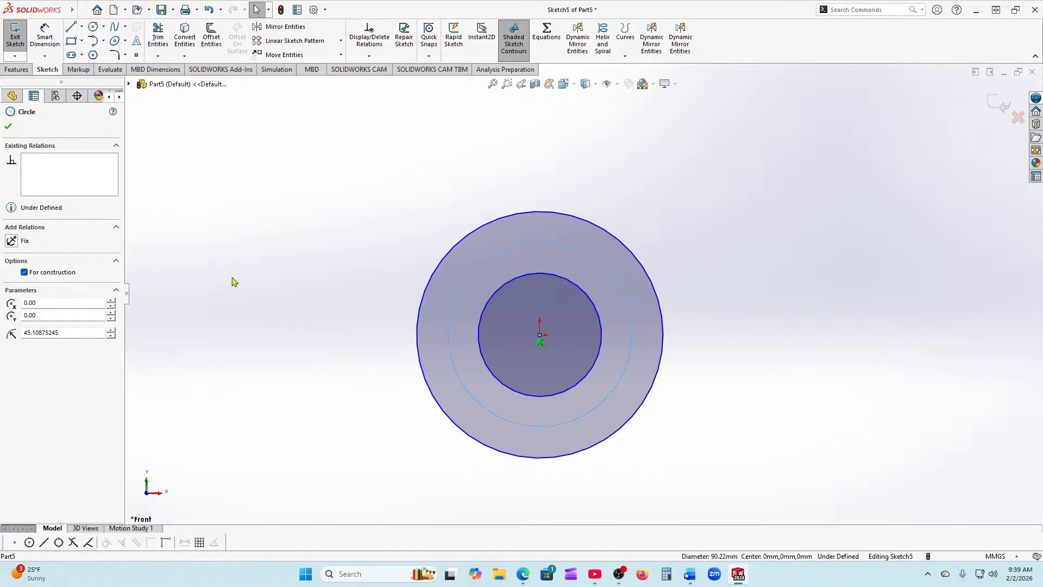
pyautogui.click(191, 217)
# Step: Dimension the outer circle Ø120, the construction circle Ø90 and the inner circle Ø60
pyautogui.click(45, 35)
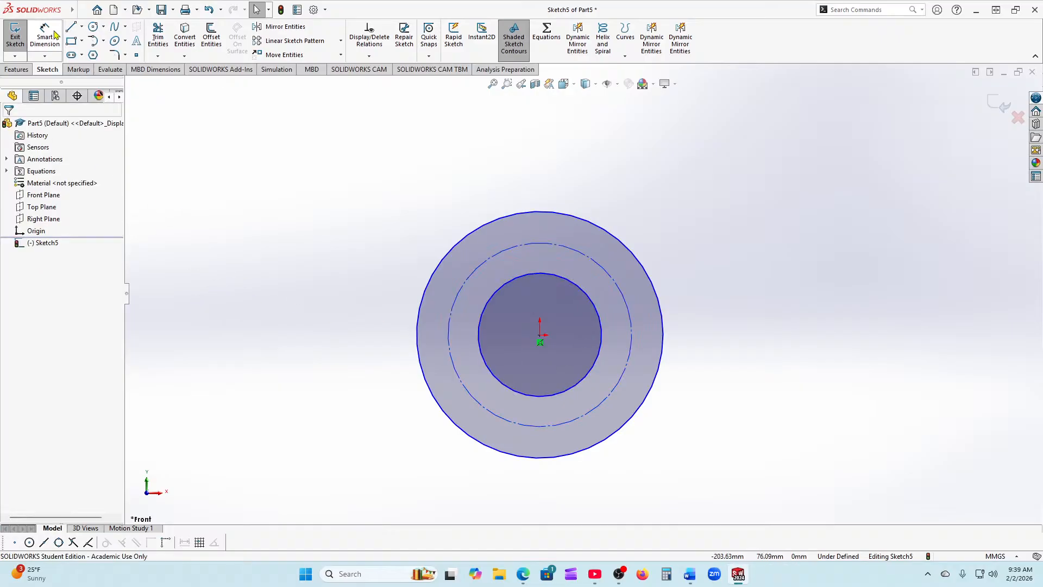
pyautogui.click(661, 368)
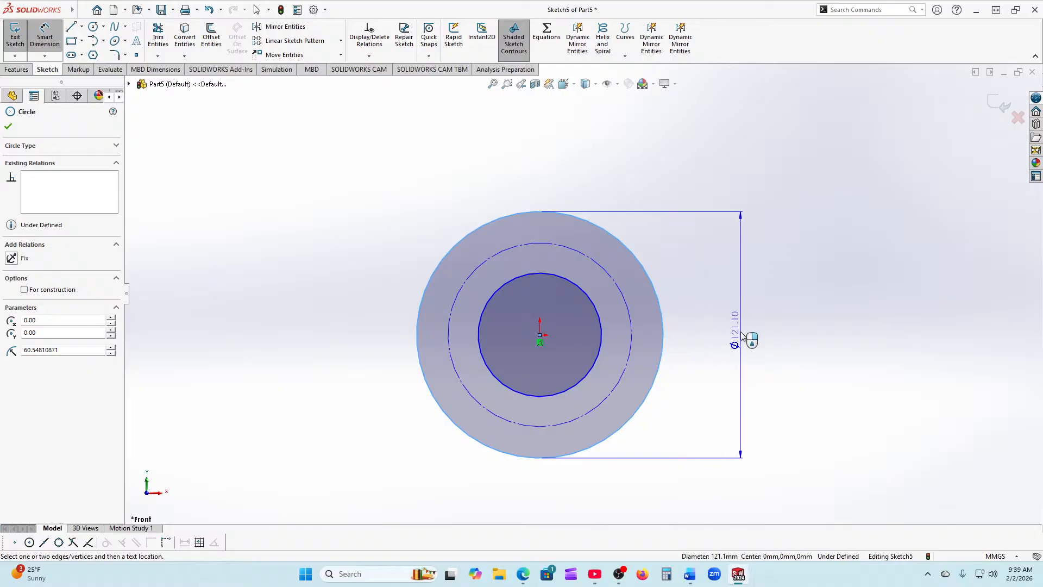
pyautogui.click(741, 329)
pyautogui.write('120')
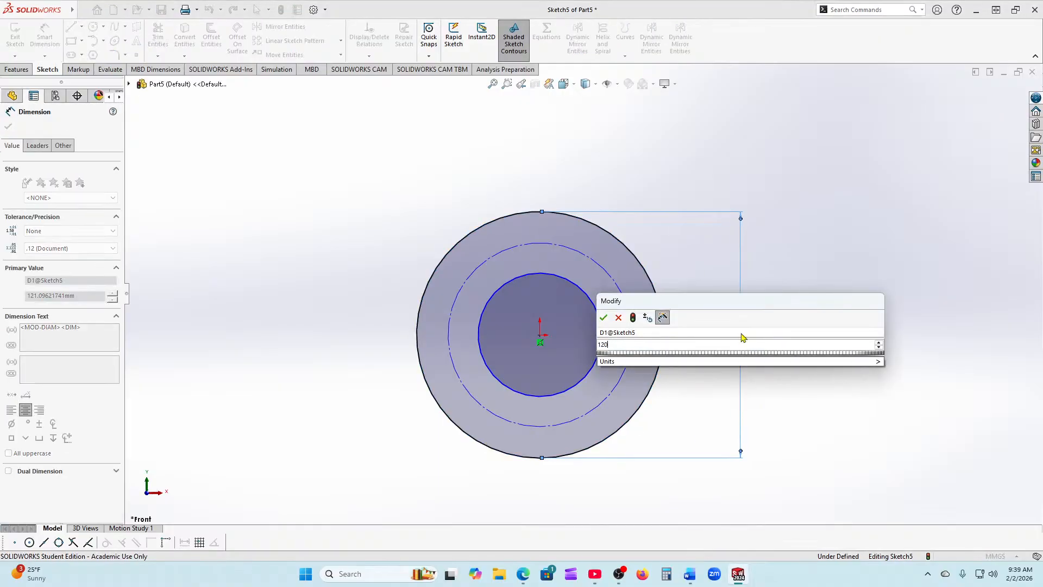
pyautogui.press('Return')
pyautogui.click(633, 348)
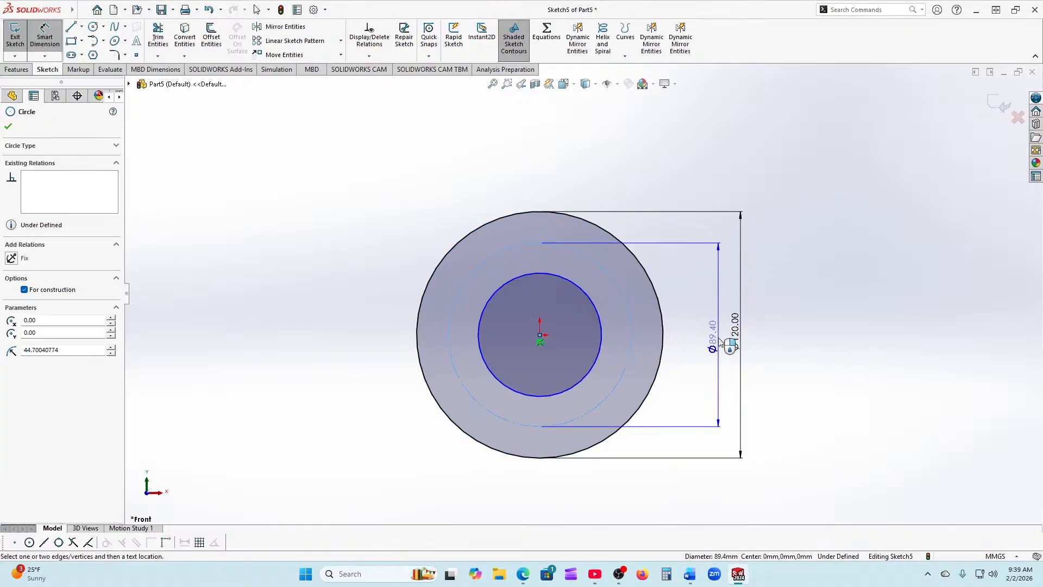
pyautogui.click(720, 343)
pyautogui.write('90')
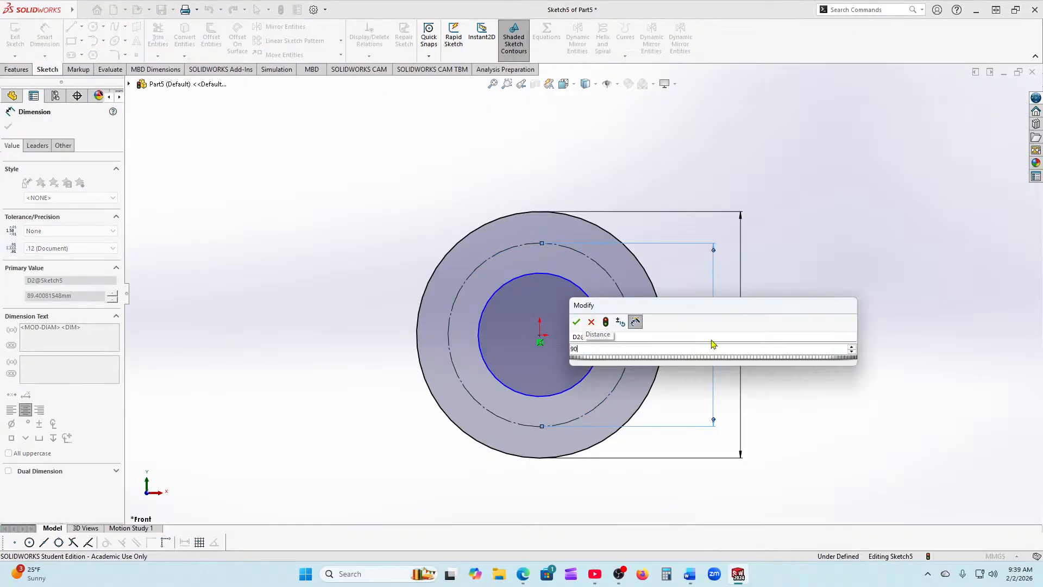
pyautogui.press('Return')
pyautogui.click(596, 364)
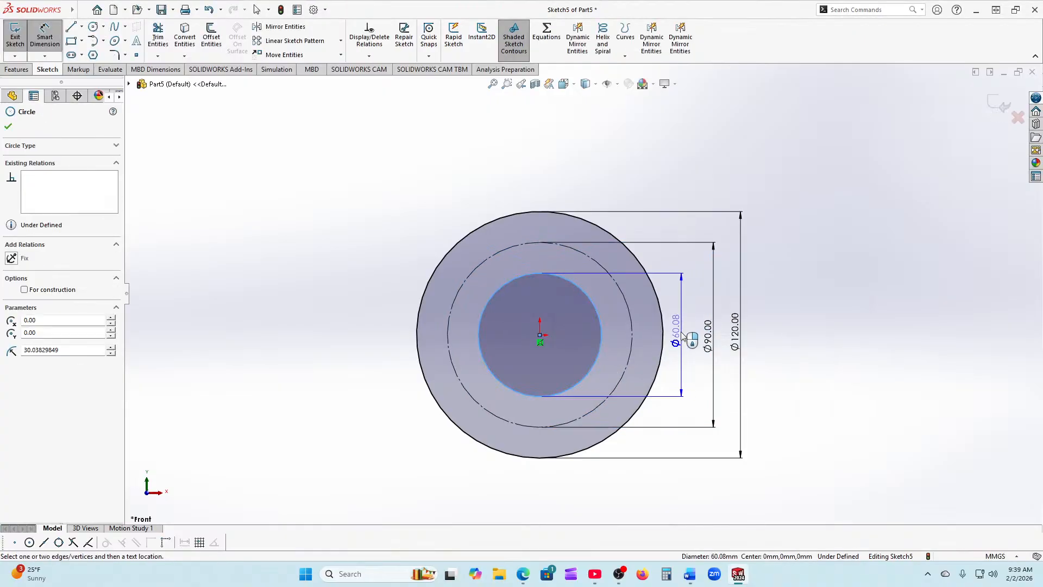
pyautogui.click(685, 340)
pyautogui.press('Return')
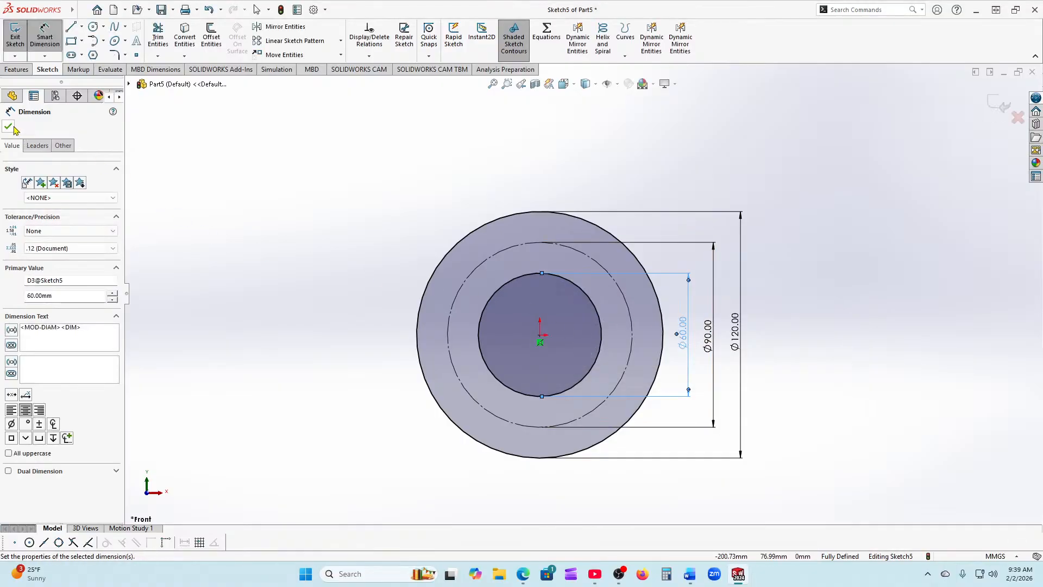
pyautogui.click(9, 127)
# Step: Draw two 60 mm lines from the origin, one straight down and one left
pyautogui.click(71, 27)
pyautogui.scroll(-3, 568, 380)
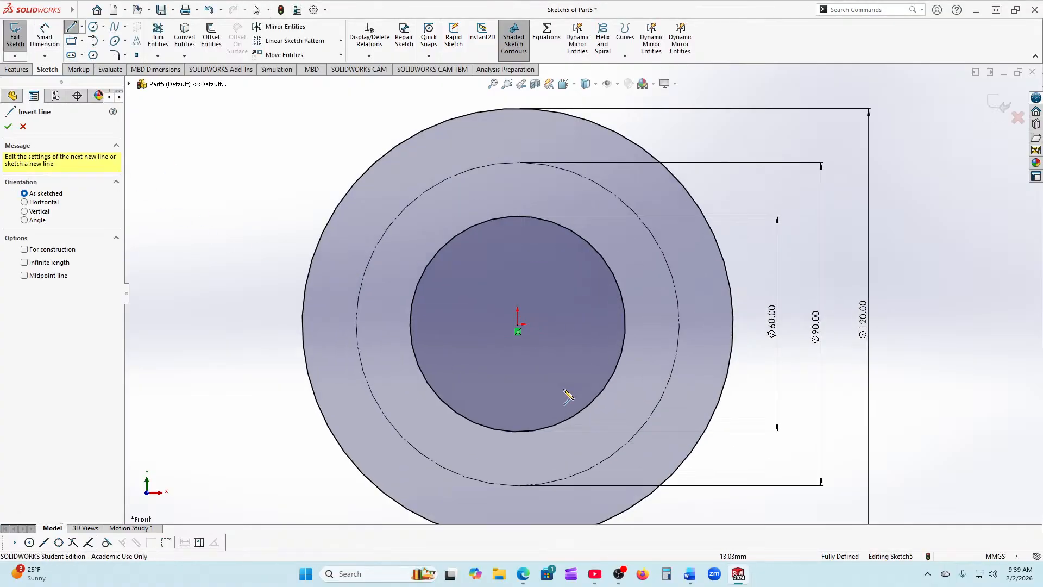
pyautogui.scroll(2, 559, 326)
pyautogui.scroll(-2, 551, 307)
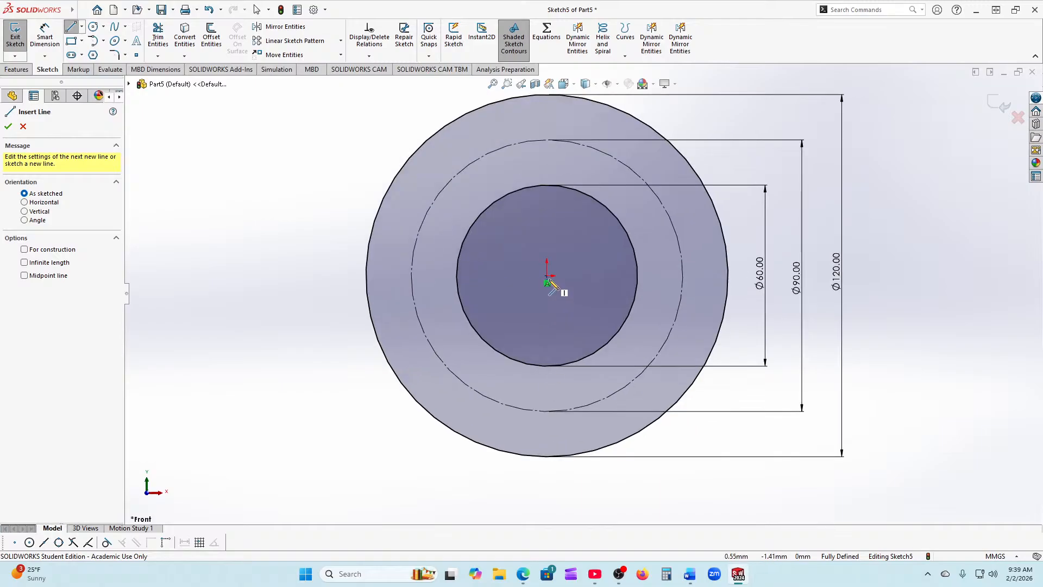
pyautogui.click(547, 276)
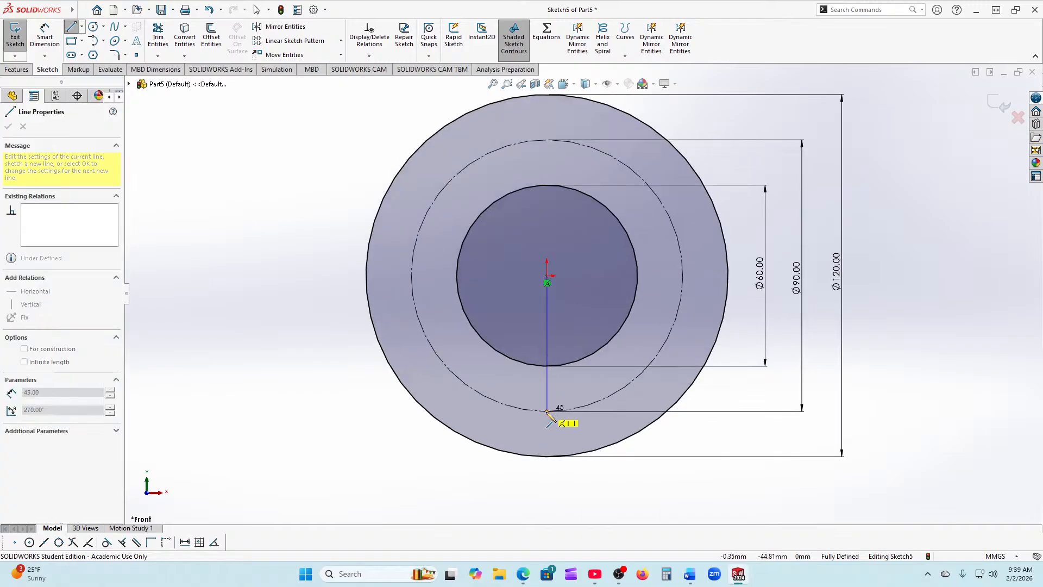
pyautogui.click(547, 456)
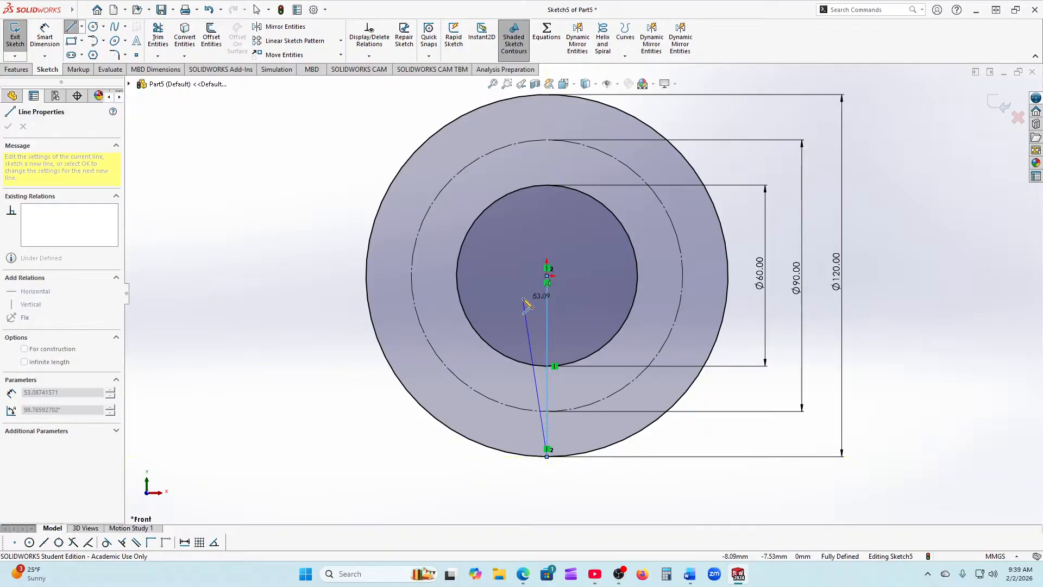
pyautogui.rightClick(524, 297)
pyautogui.click(550, 307)
pyautogui.click(71, 27)
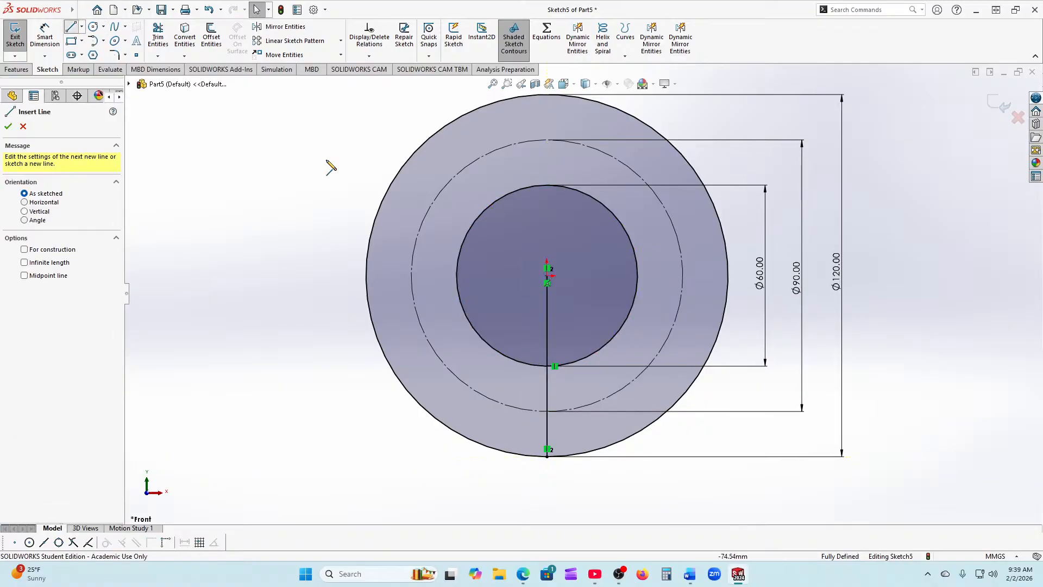
pyautogui.click(547, 276)
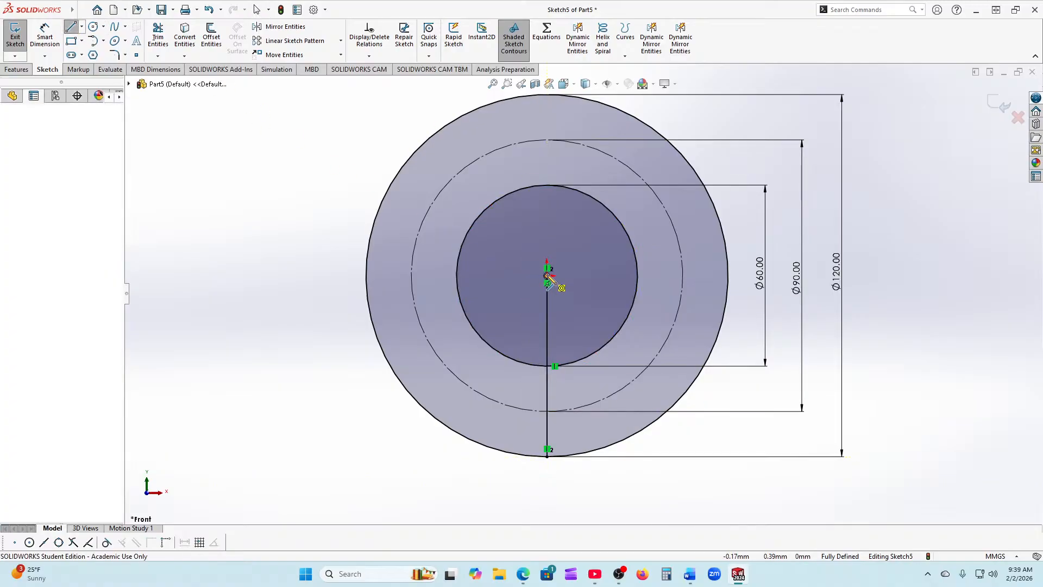
pyautogui.click(367, 276)
pyautogui.rightClick(367, 277)
pyautogui.click(392, 286)
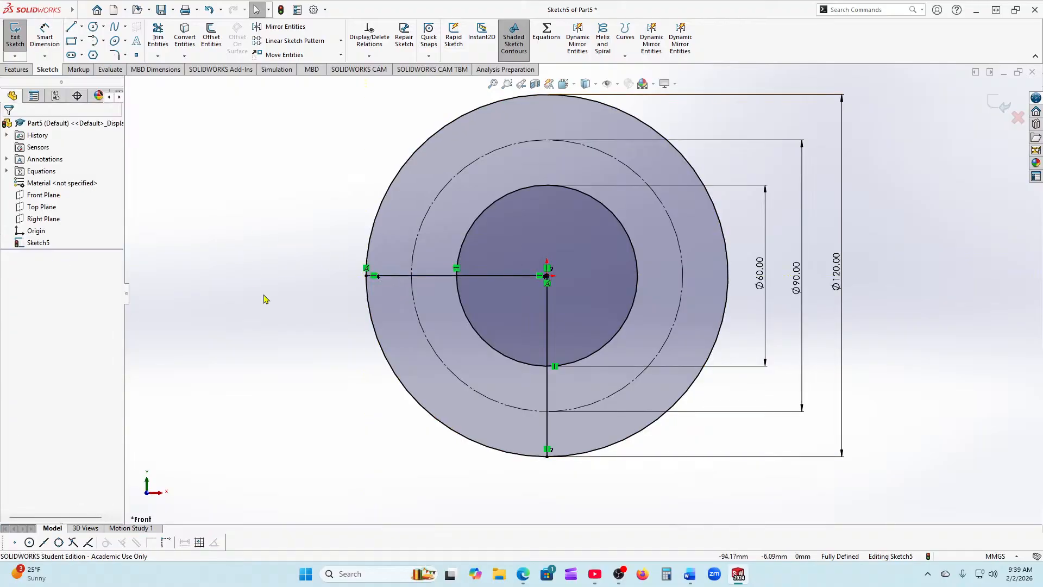
# Step: Power-trim the lower-left arcs and inner line segments, leaving a three-quarter ring between Ø60 and Ø120
pyautogui.click(159, 38)
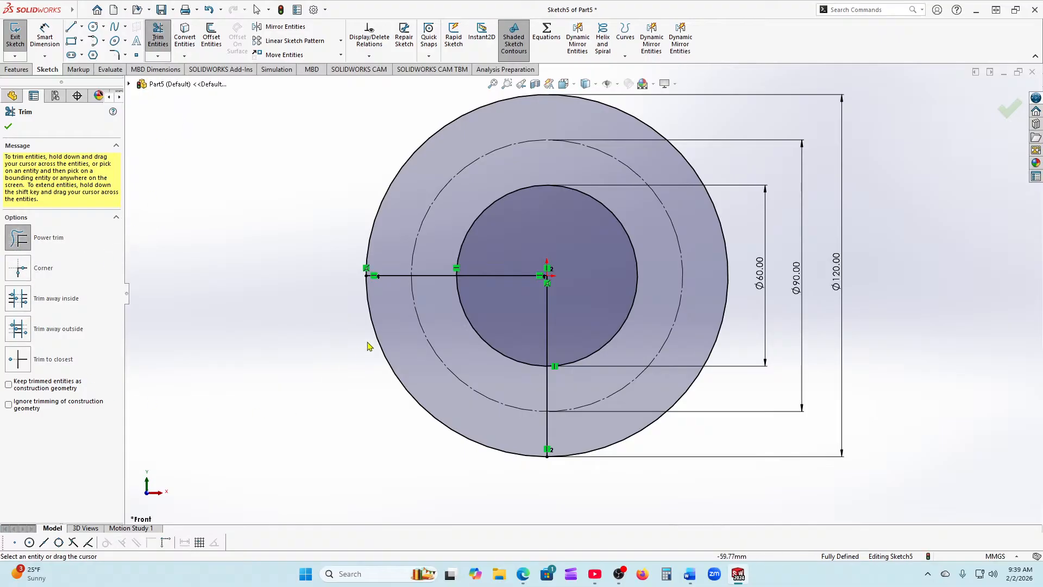
pyautogui.moveTo(513, 250)
pyautogui.mouseDown()
pyautogui.moveTo(420, 347)
pyautogui.moveTo(379, 374)
pyautogui.mouseUp()
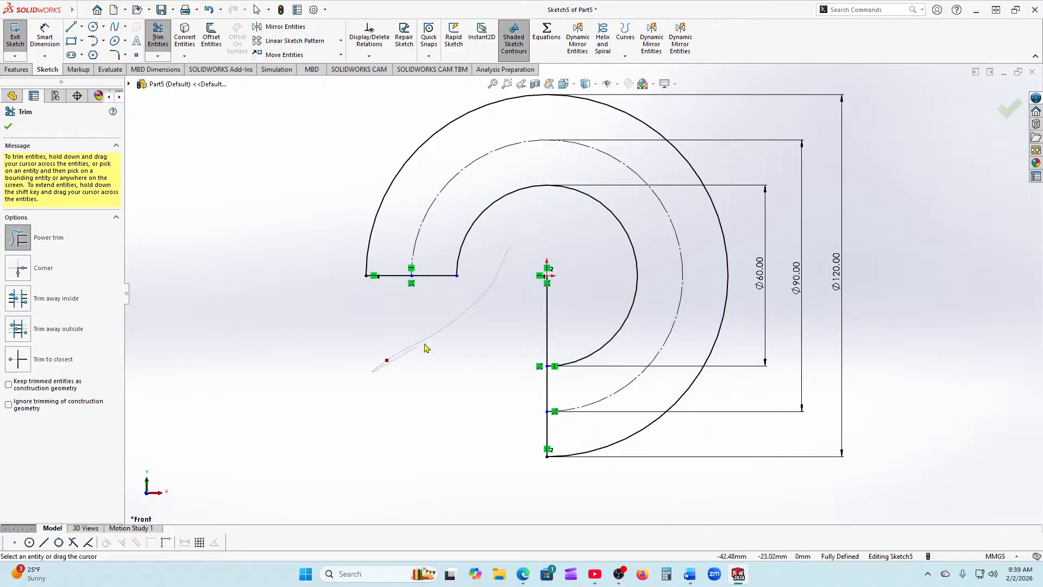
pyautogui.moveTo(425, 347); pyautogui.dragTo(601, 312)
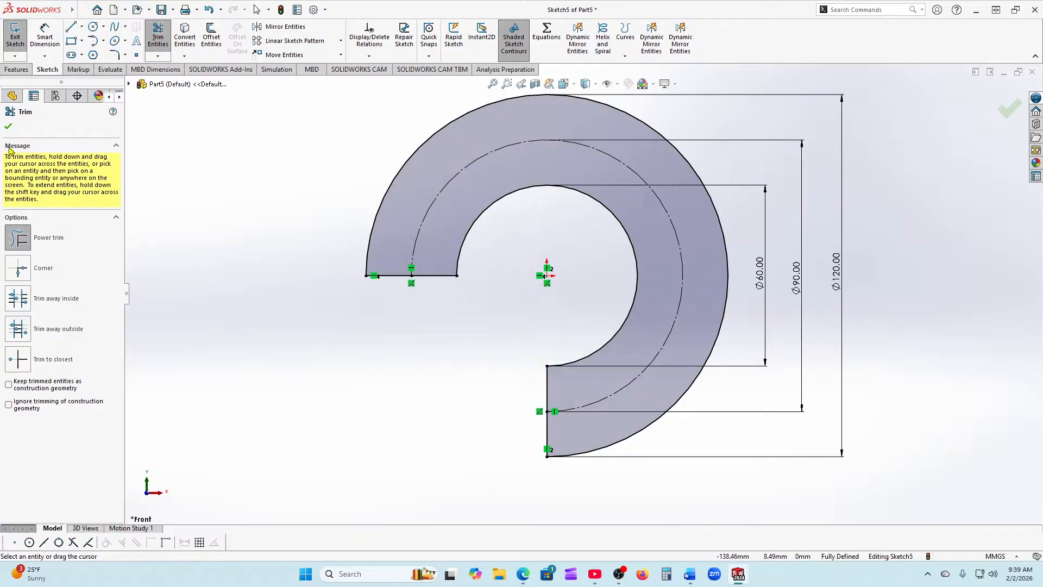
pyautogui.click(7, 126)
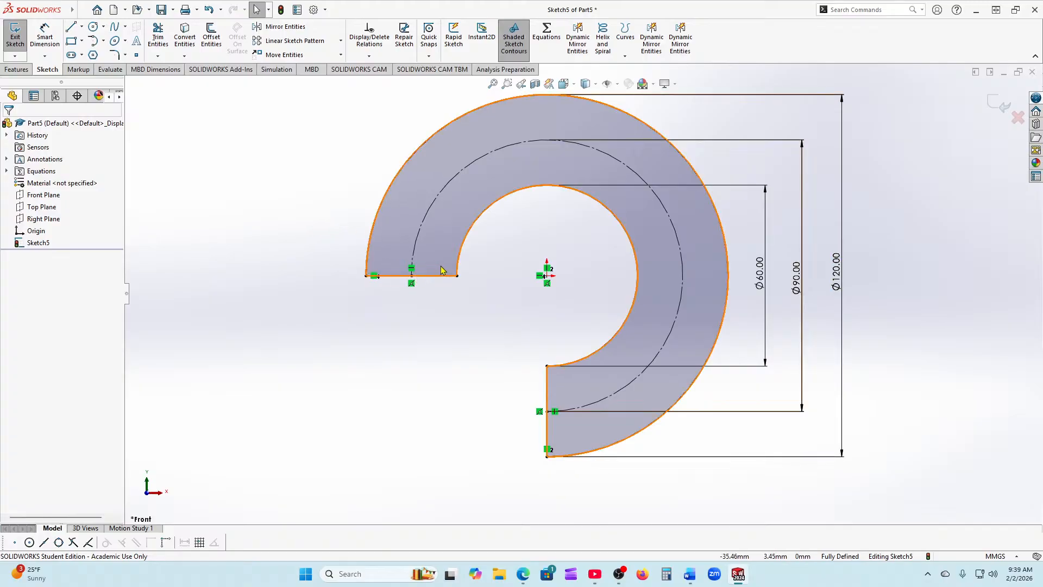
pyautogui.scroll(1, 444, 270)
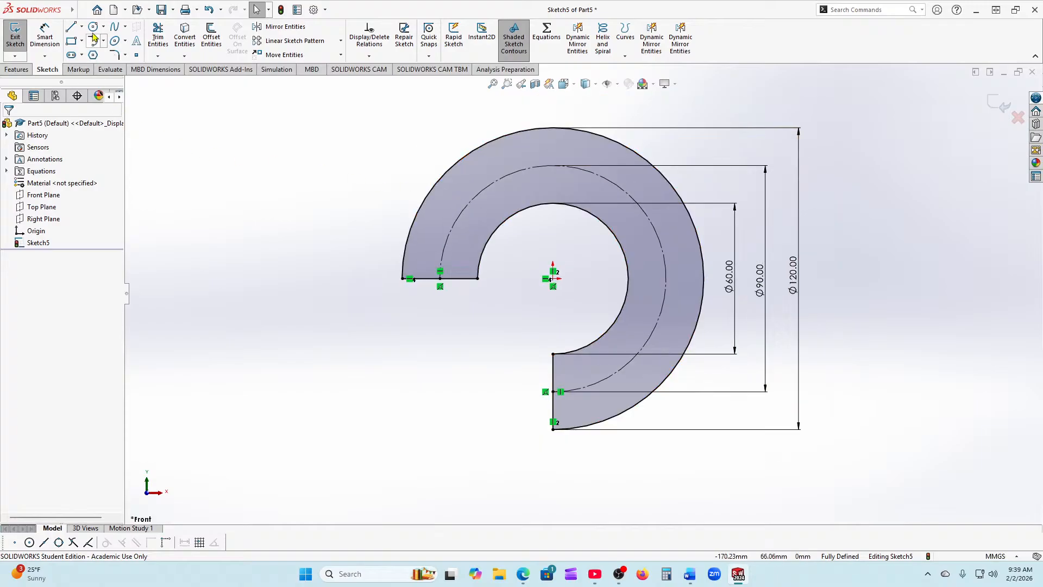
# Step: Draw a small circle centred on the Ø90 construction circle near the ring's left end
pyautogui.click(94, 27)
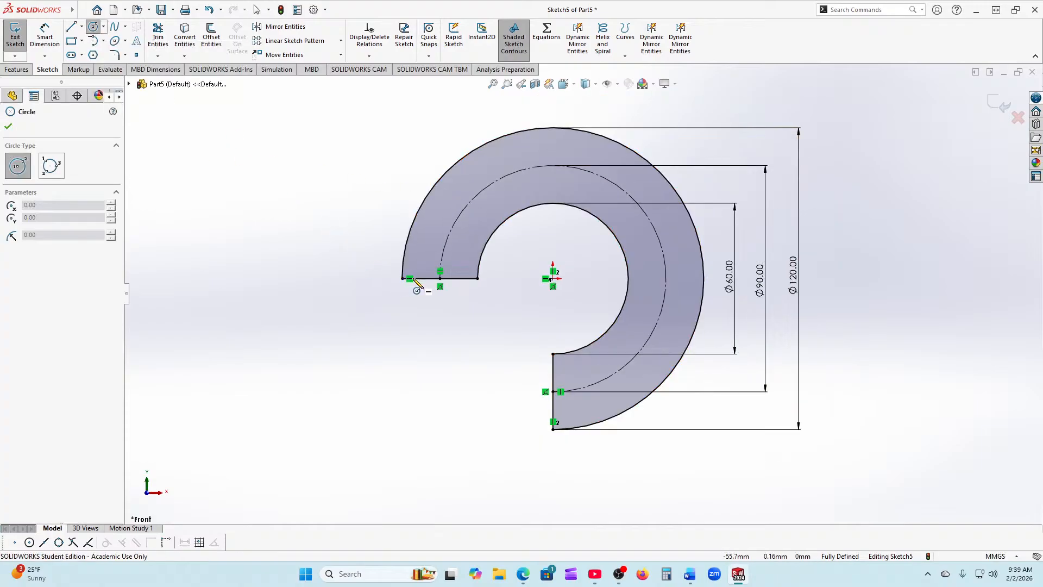
pyautogui.scroll(-1, 450, 276)
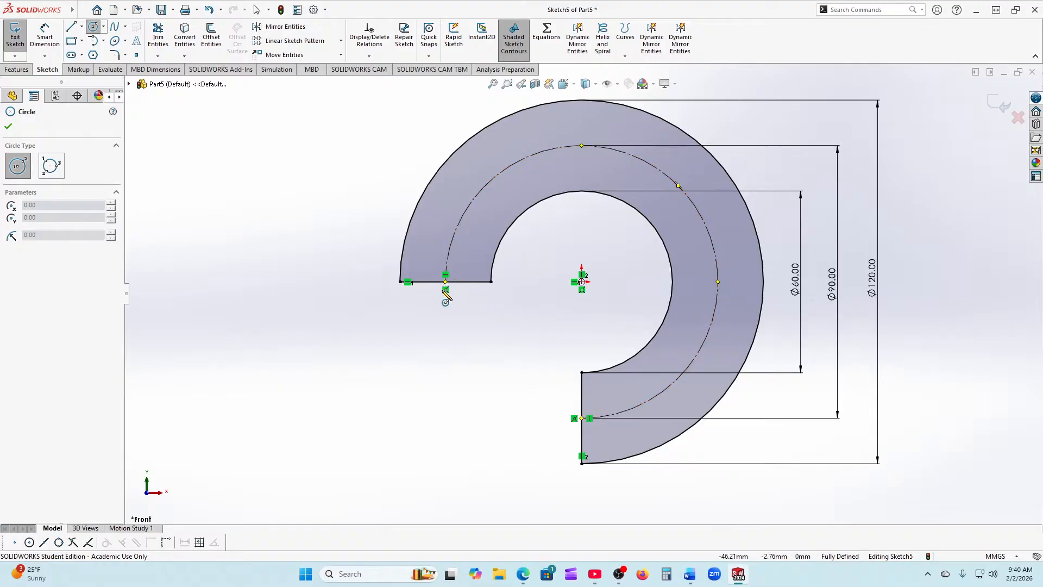
pyautogui.scroll(-4, 462, 261)
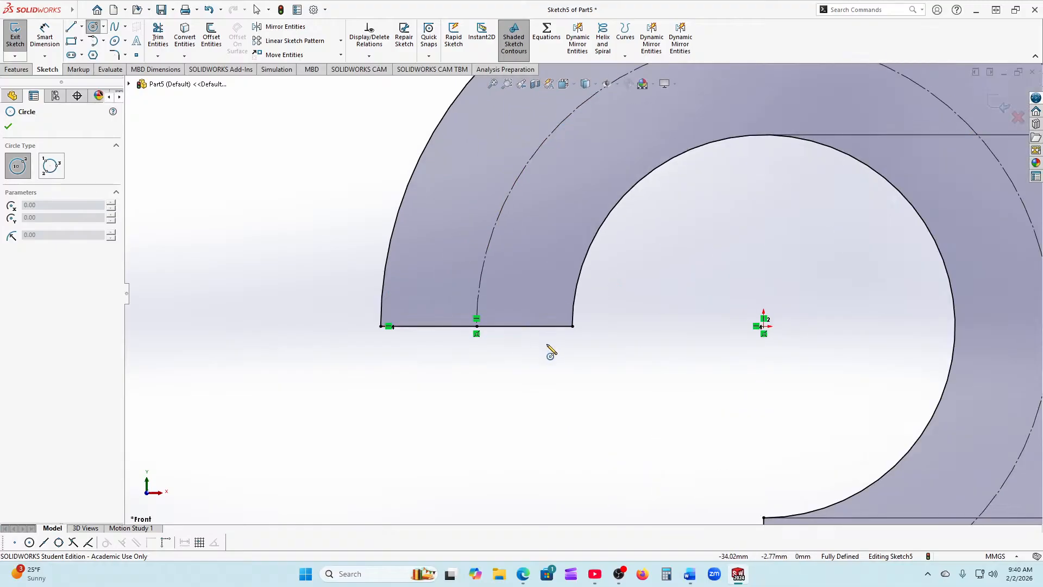
pyautogui.click(484, 266)
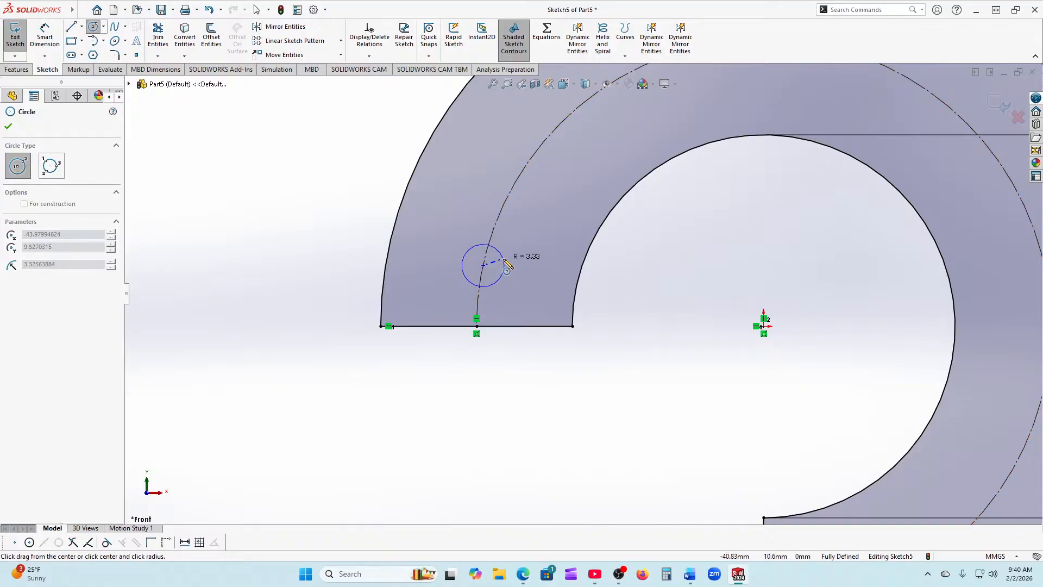
pyautogui.click(511, 264)
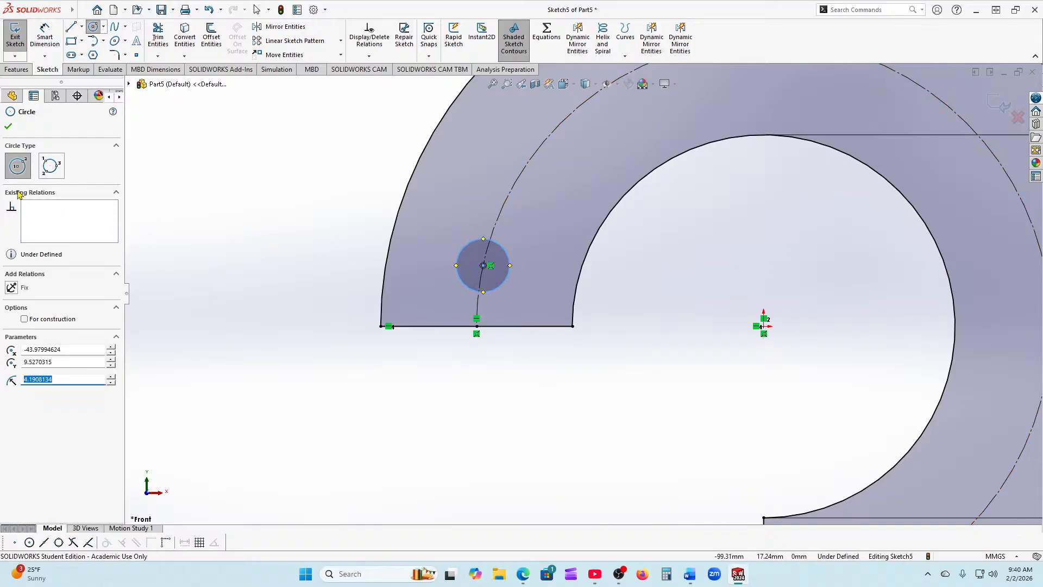
pyautogui.click(9, 126)
# Step: Dimension the hole Ø10 and its centre 10 mm above the ring's bottom edge
pyautogui.click(45, 38)
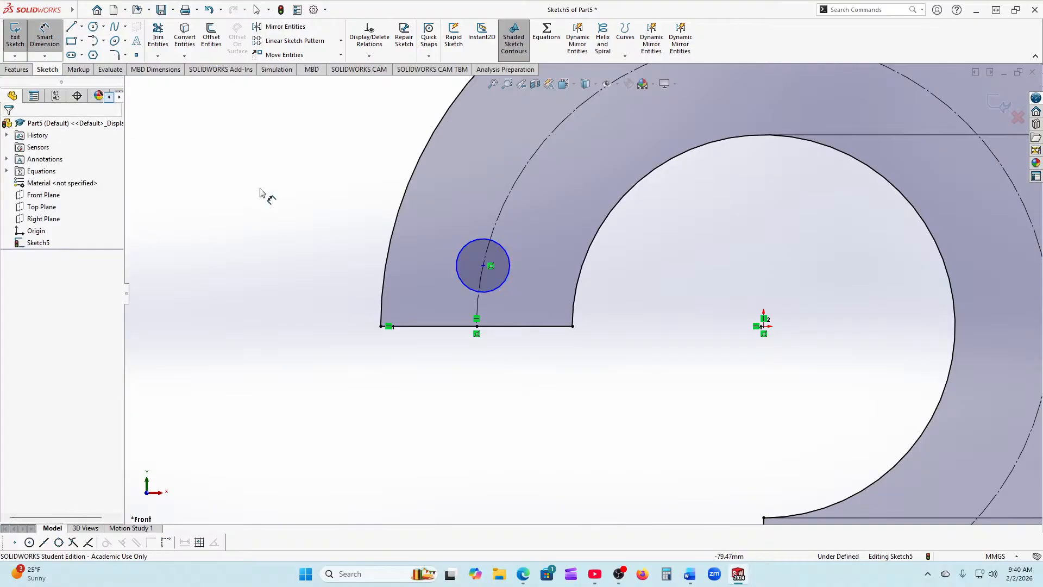
pyautogui.click(502, 290)
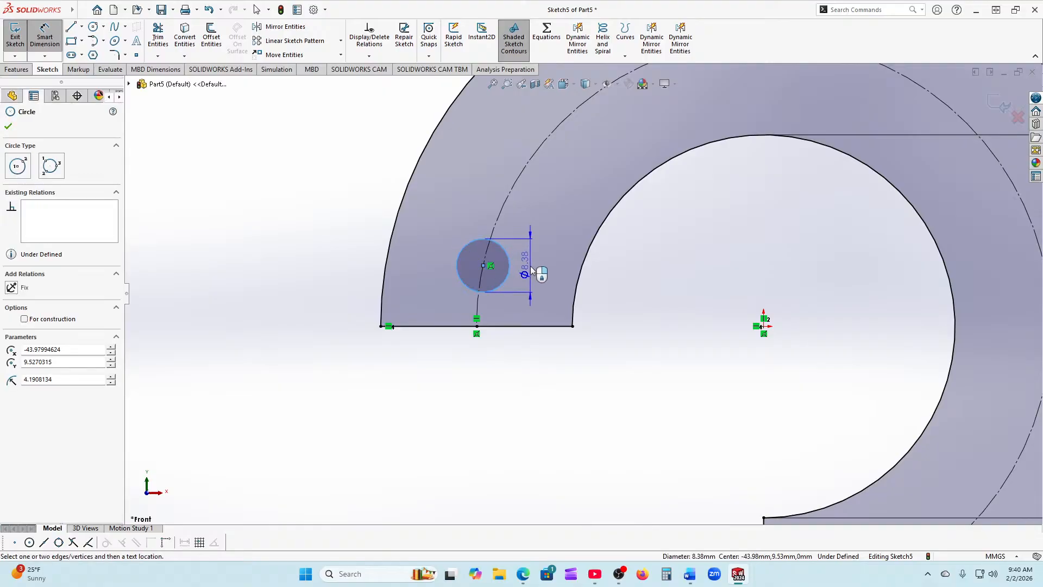
pyautogui.click(535, 270)
pyautogui.write('10')
pyautogui.press('Return')
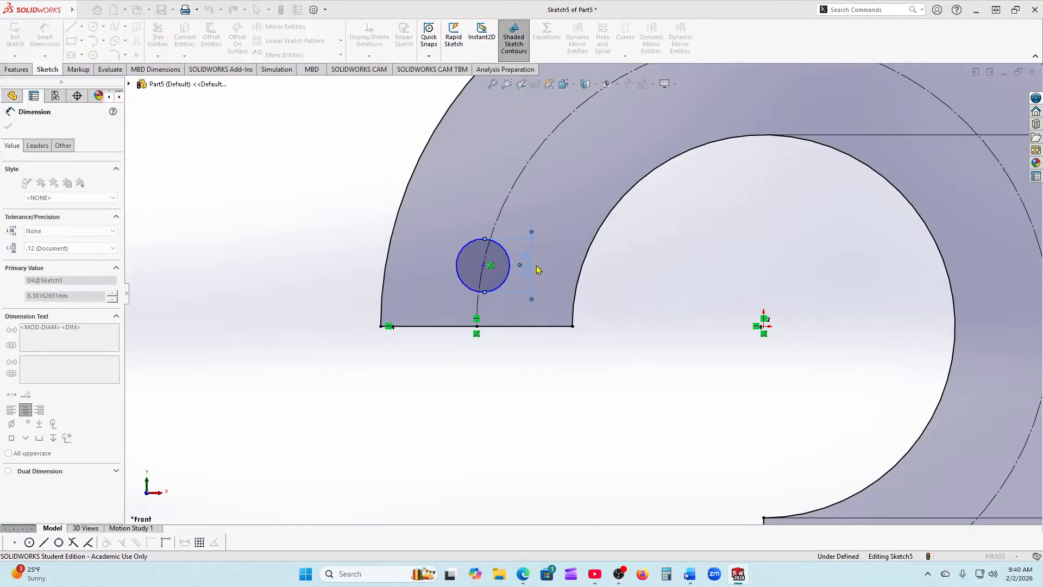
pyautogui.click(463, 326)
pyautogui.click(483, 266)
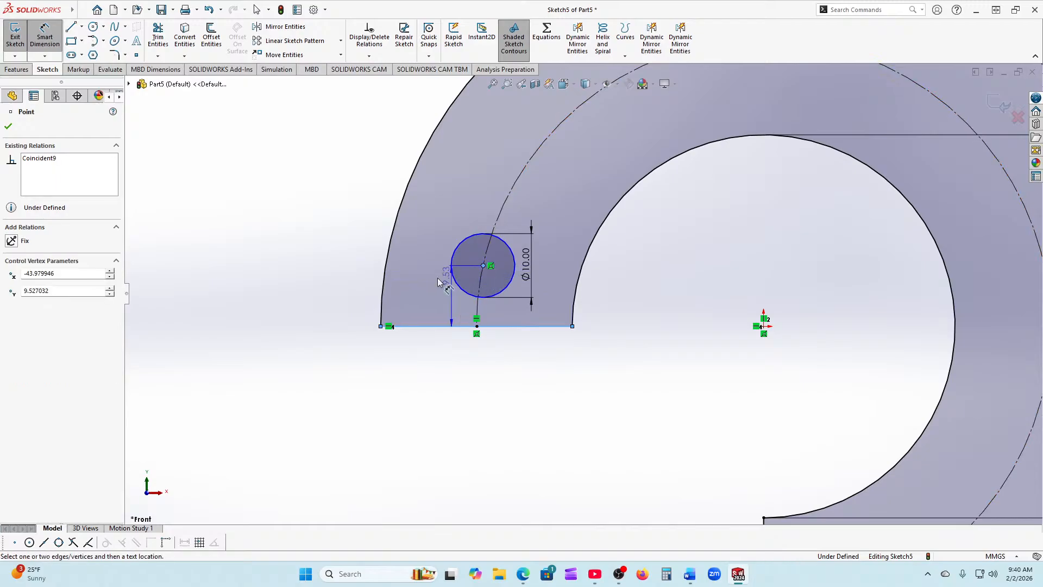
pyautogui.click(343, 305)
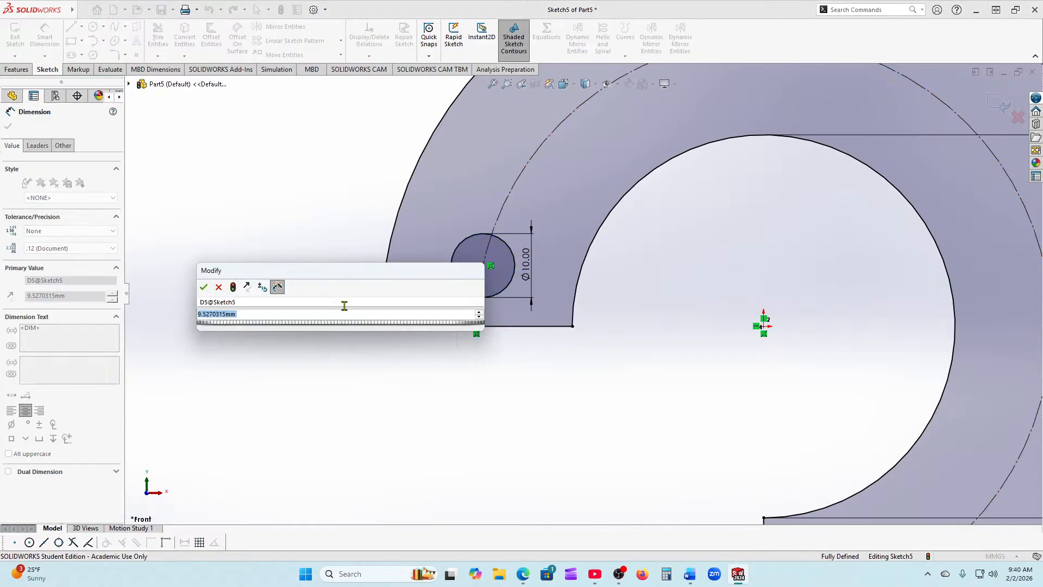
pyautogui.write('10')
pyautogui.press('Return')
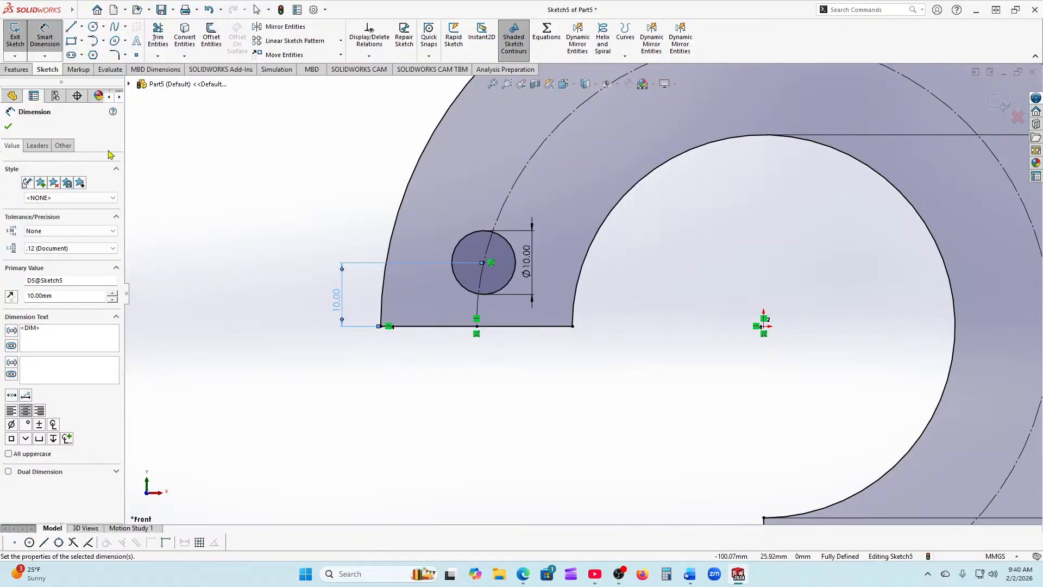
pyautogui.click(8, 126)
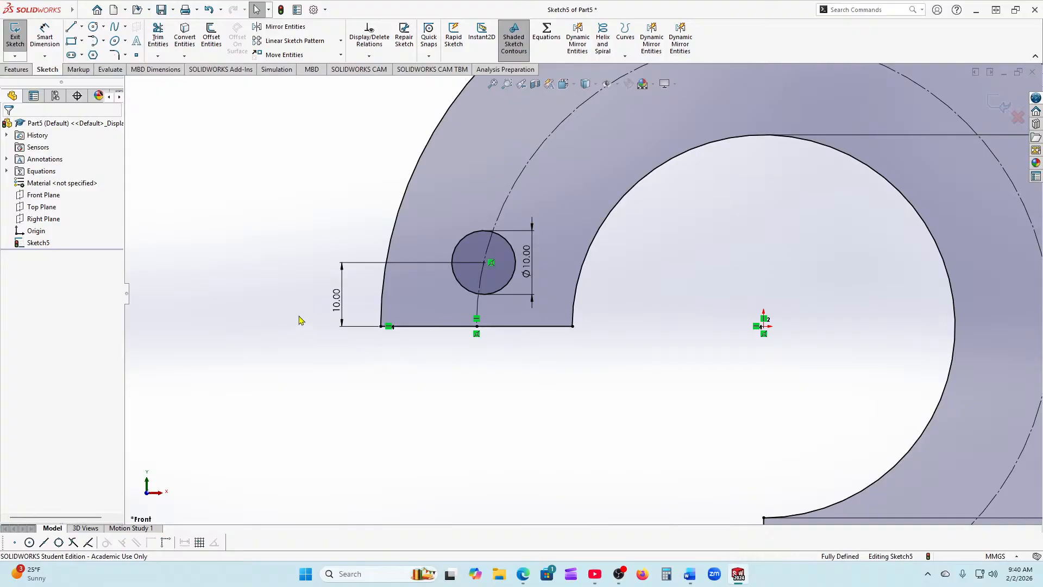
# Step: Choose Circular Sketch Pattern from the sketch pattern drop-down
pyautogui.scroll(1, 576, 293)
pyautogui.scroll(3, 498, 288)
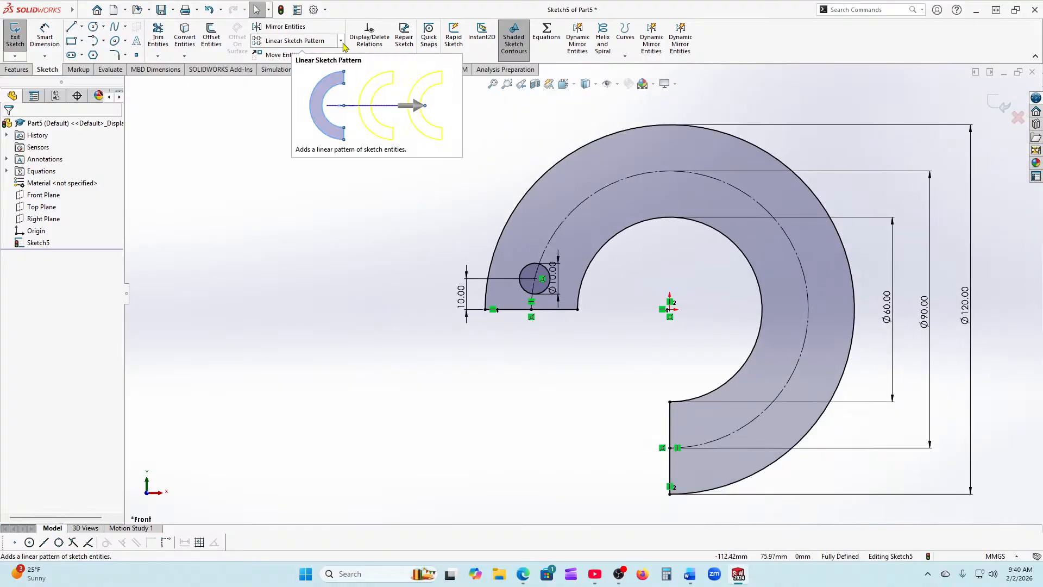
pyautogui.click(341, 41)
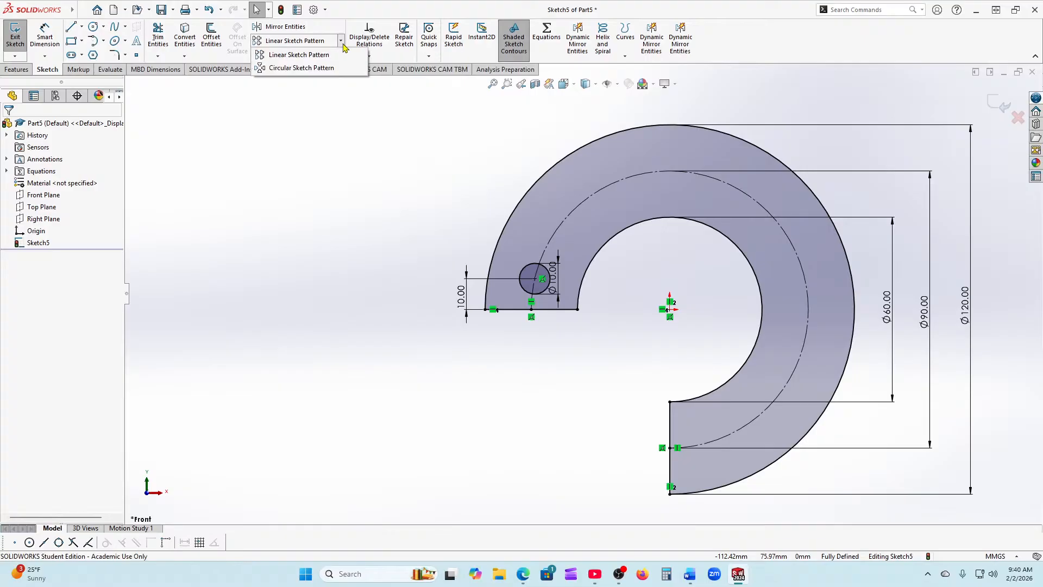
pyautogui.click(314, 69)
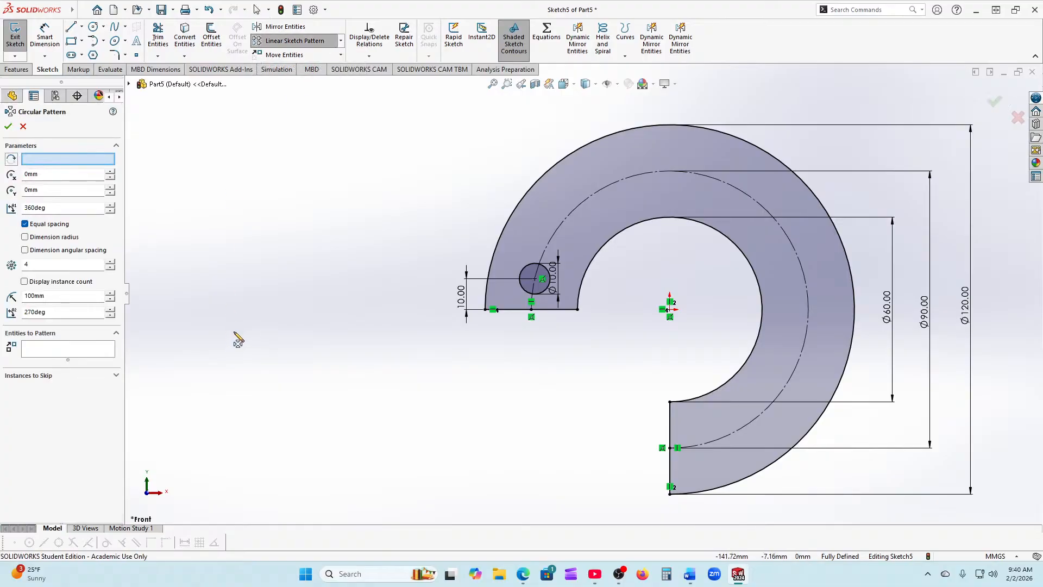
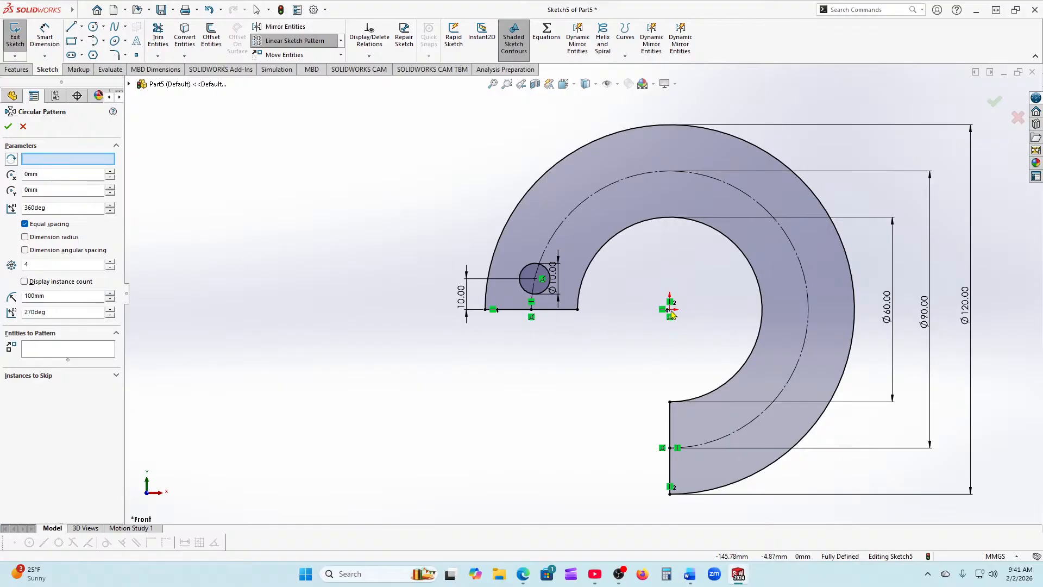
# Step: Set up a circular pattern of the Ø10 circle around the ring centre: 270°, 10 instances
pyautogui.click(54, 159)
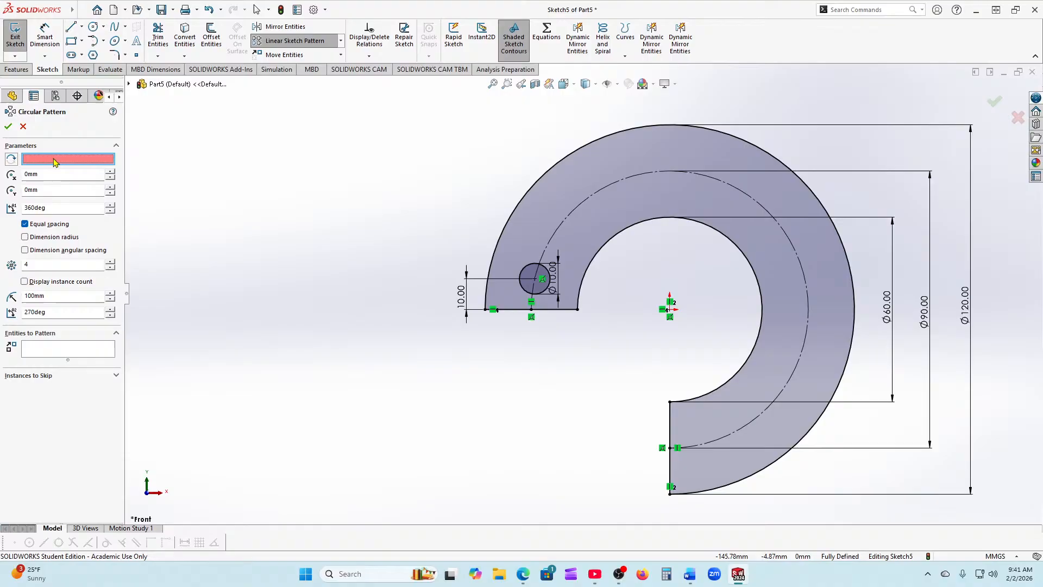
pyautogui.click(670, 310)
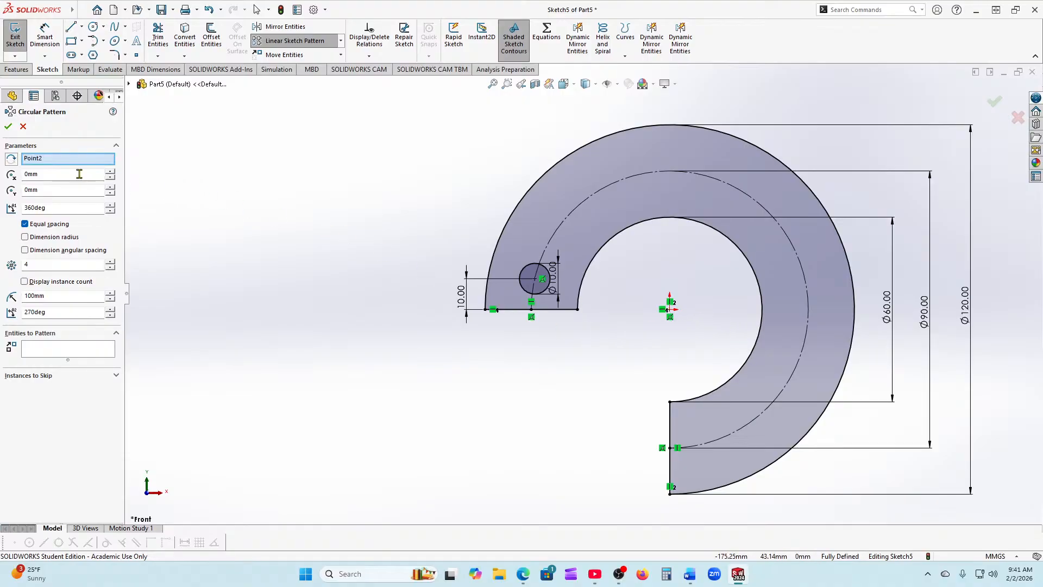
pyautogui.doubleClick(62, 207)
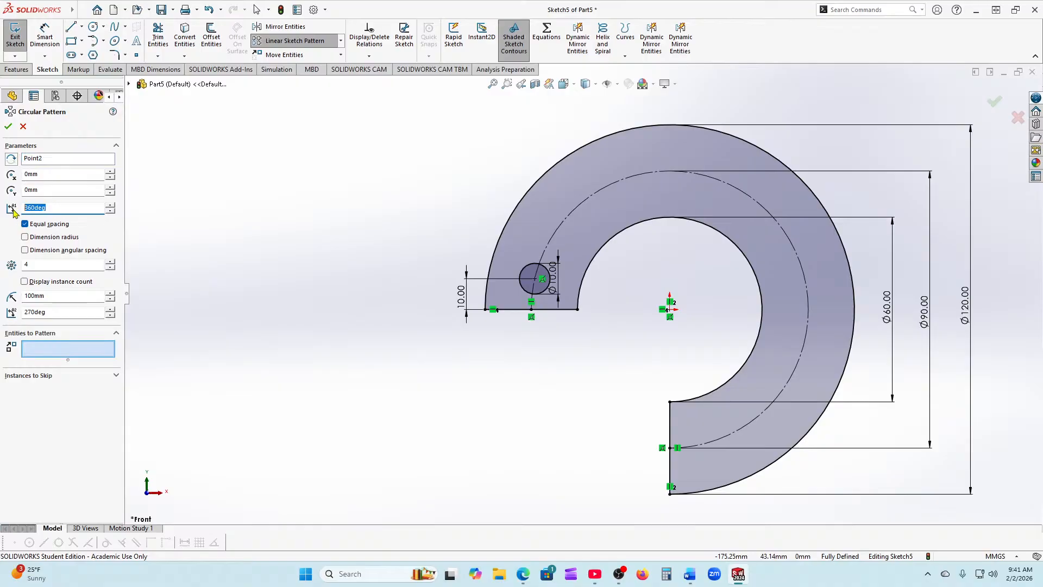
pyautogui.write('270')
pyautogui.click(111, 263)
pyautogui.click(111, 262)
pyautogui.click(111, 262)
pyautogui.click(92, 350)
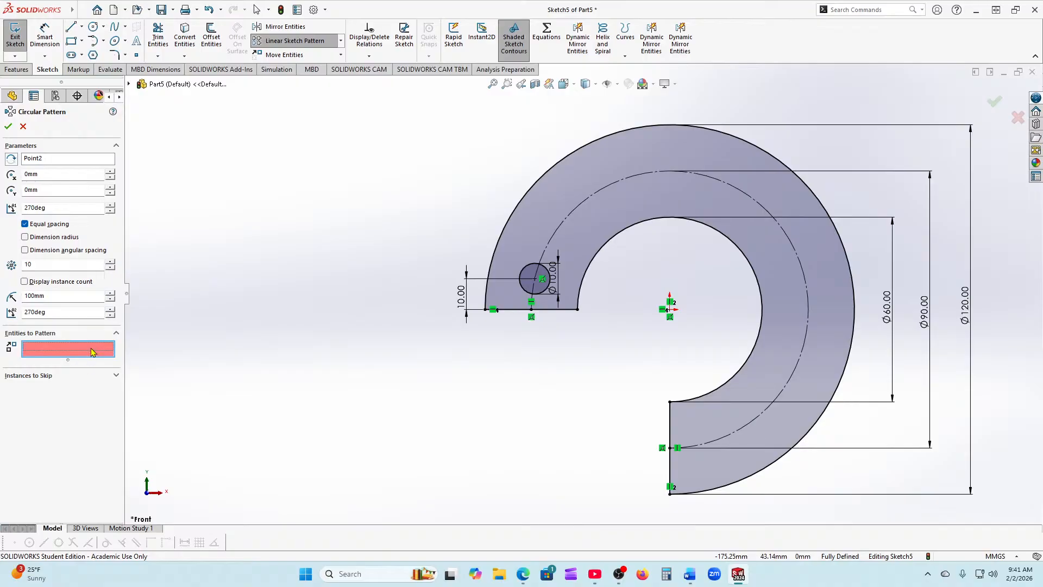
pyautogui.click(530, 280)
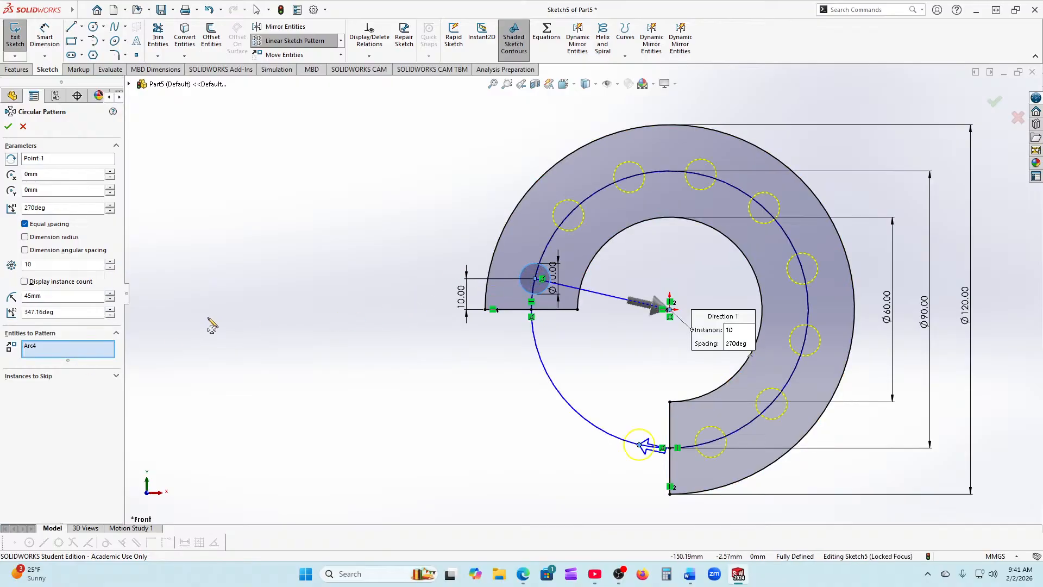
# Step: Change the pattern angle to 27°, then cancel the faulty pattern attempt
pyautogui.click(65, 311)
pyautogui.moveTo(69, 312); pyautogui.dragTo(21, 311)
pyautogui.write('27')
pyautogui.press('Return')
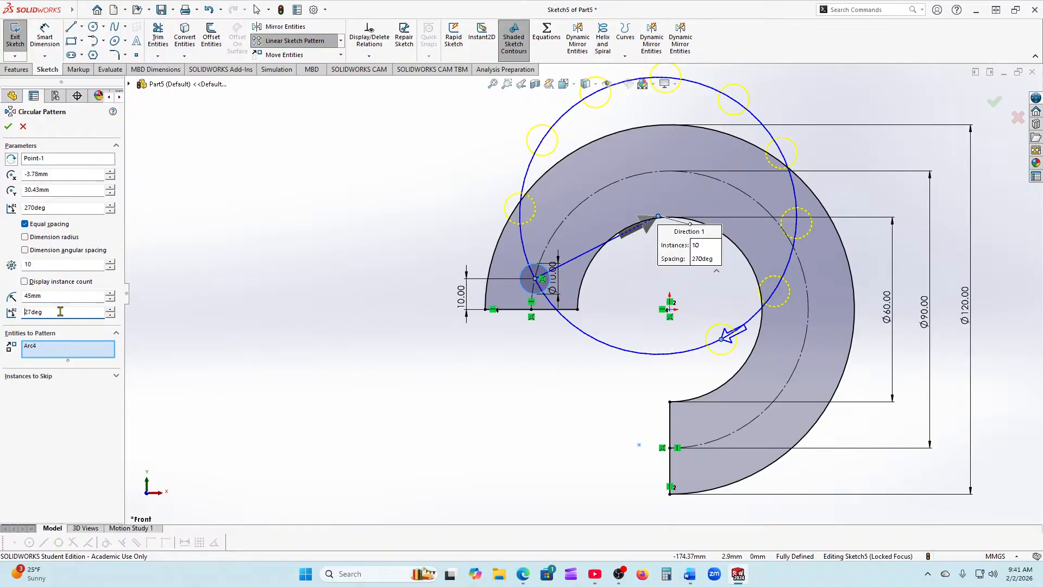
pyautogui.click(208, 9)
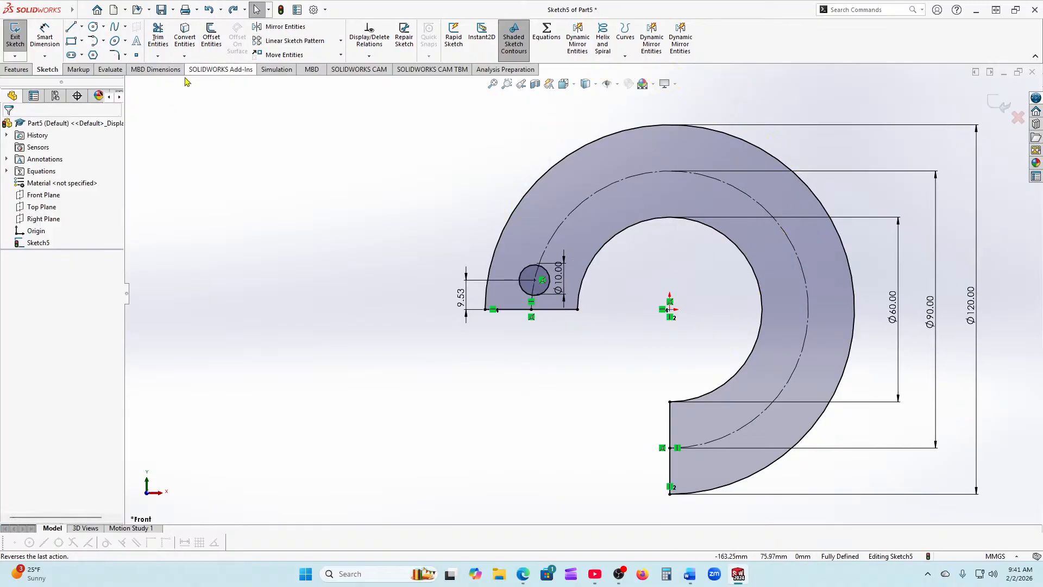
# Step: Start a new Circular Sketch Pattern centred on the ring centre with 270° and 10 instances
pyautogui.click(340, 41)
pyautogui.click(298, 68)
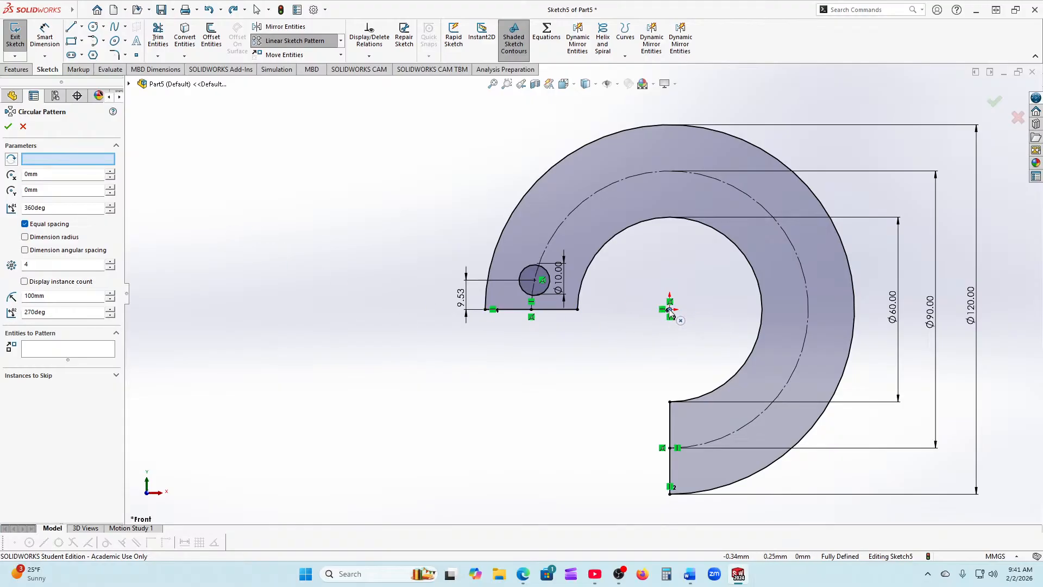
pyautogui.click(68, 159)
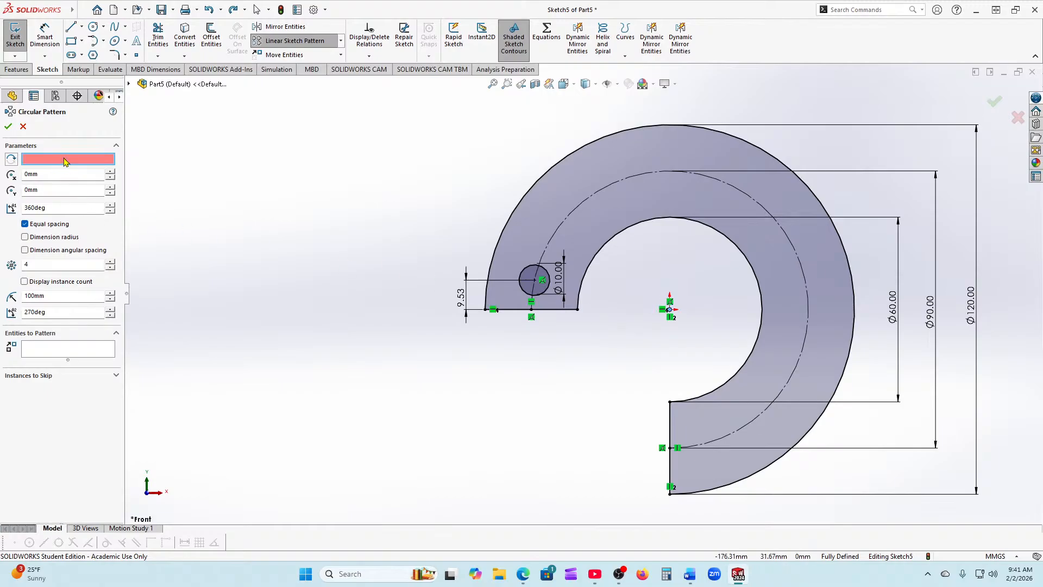
pyautogui.click(670, 311)
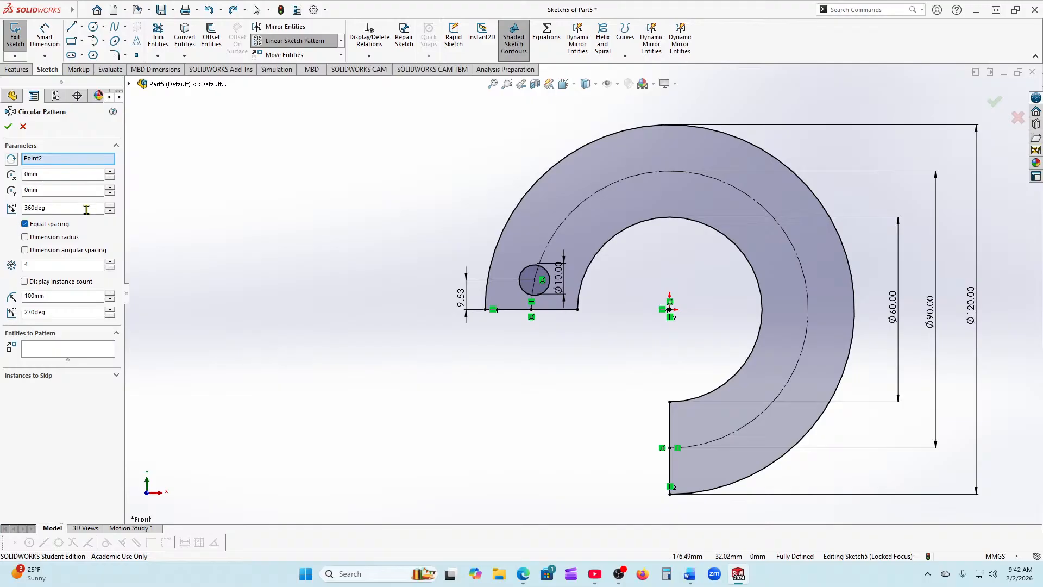
pyautogui.moveTo(79, 209); pyautogui.dragTo(11, 212)
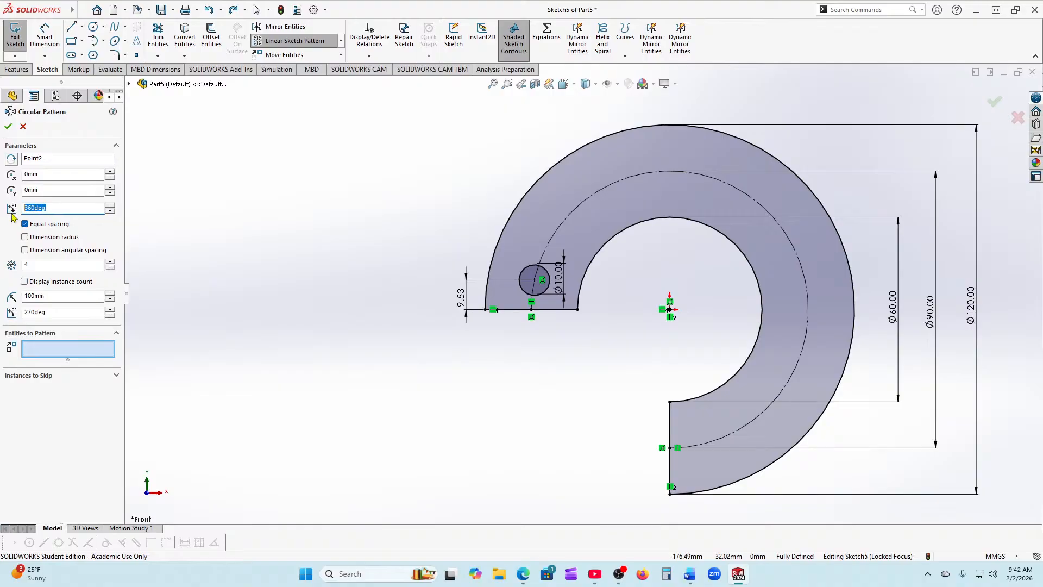
pyautogui.write('270')
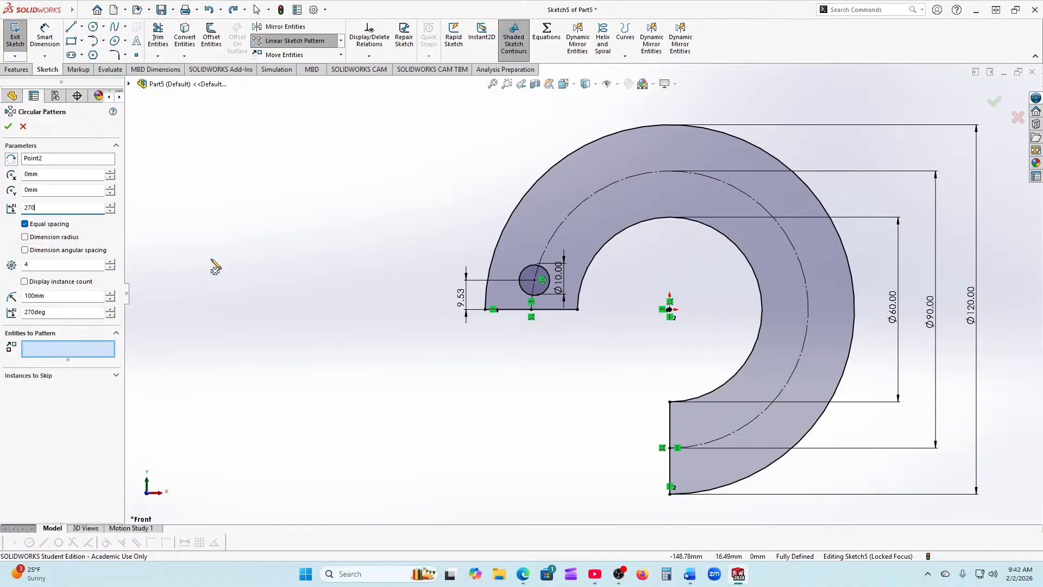
pyautogui.click(109, 261)
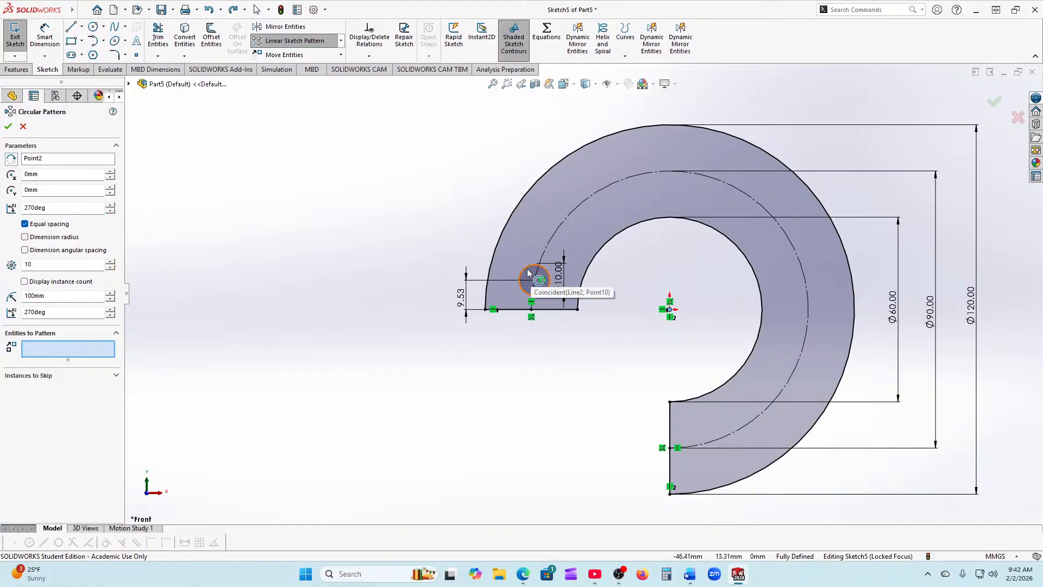
# Step: Pattern the Ø10 circle with 27° angular spacing, creating the ten holes
pyautogui.click(52, 353)
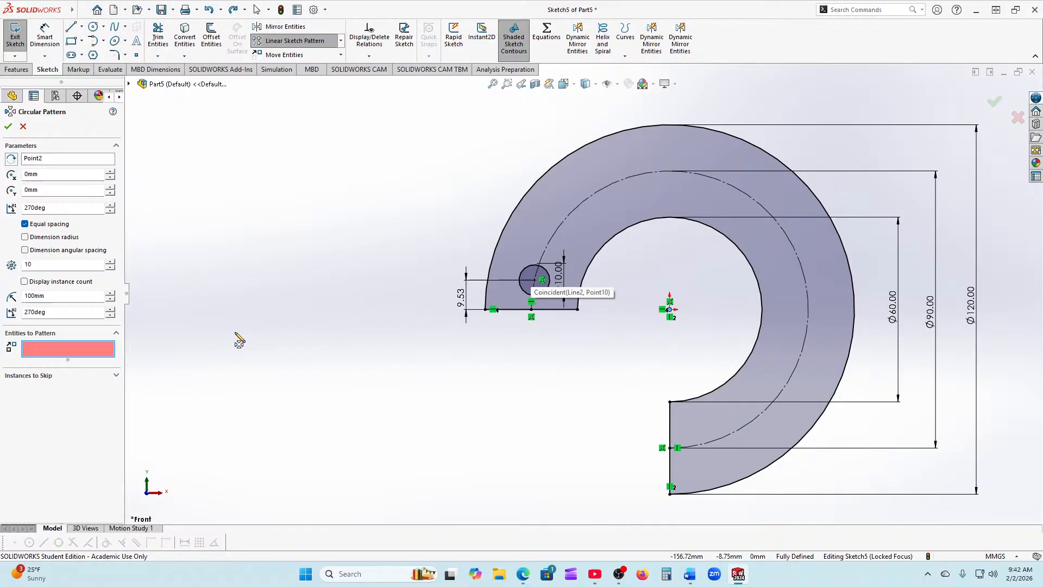
pyautogui.click(530, 275)
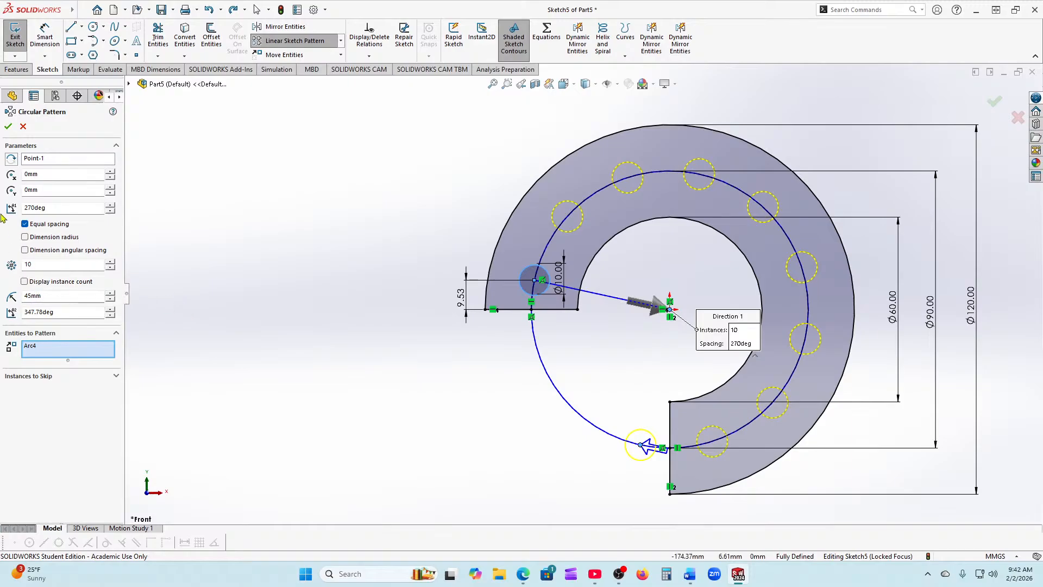
pyautogui.click(25, 224)
pyautogui.click(25, 250)
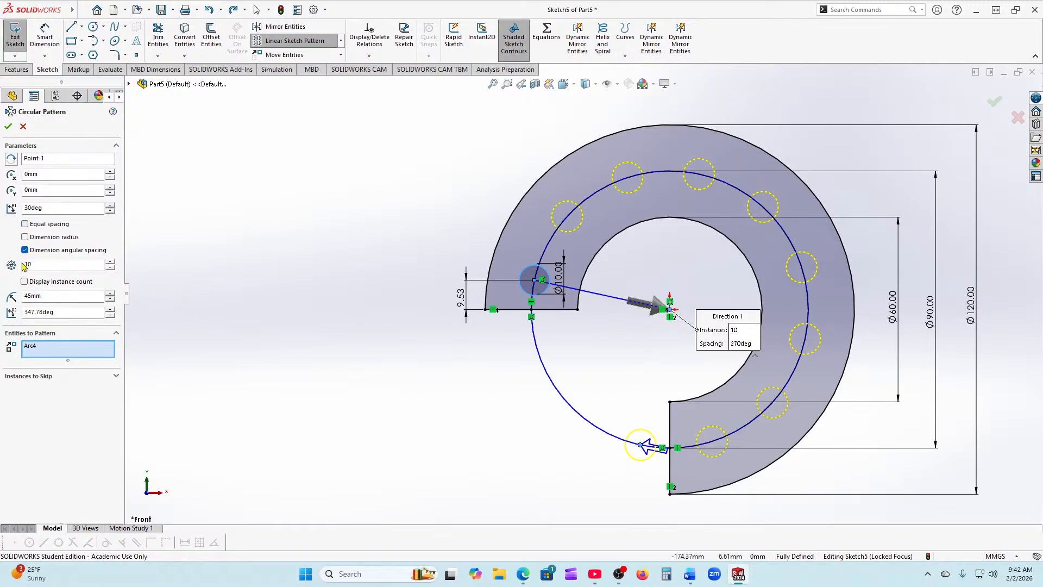
pyautogui.doubleClick(72, 209)
pyautogui.write('27')
pyautogui.write('0')
pyautogui.press('BackSpace')
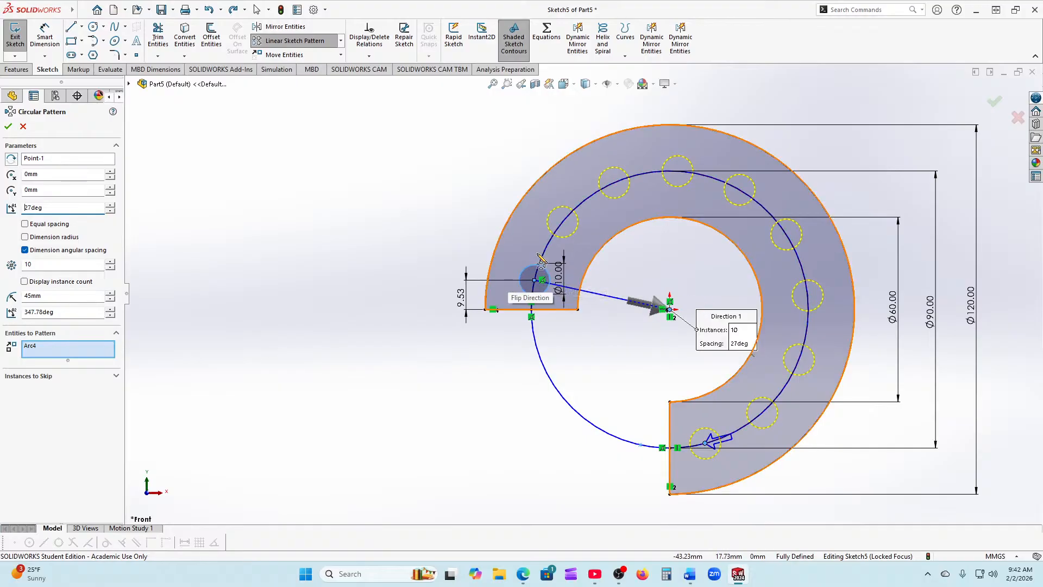
pyautogui.click(12, 131)
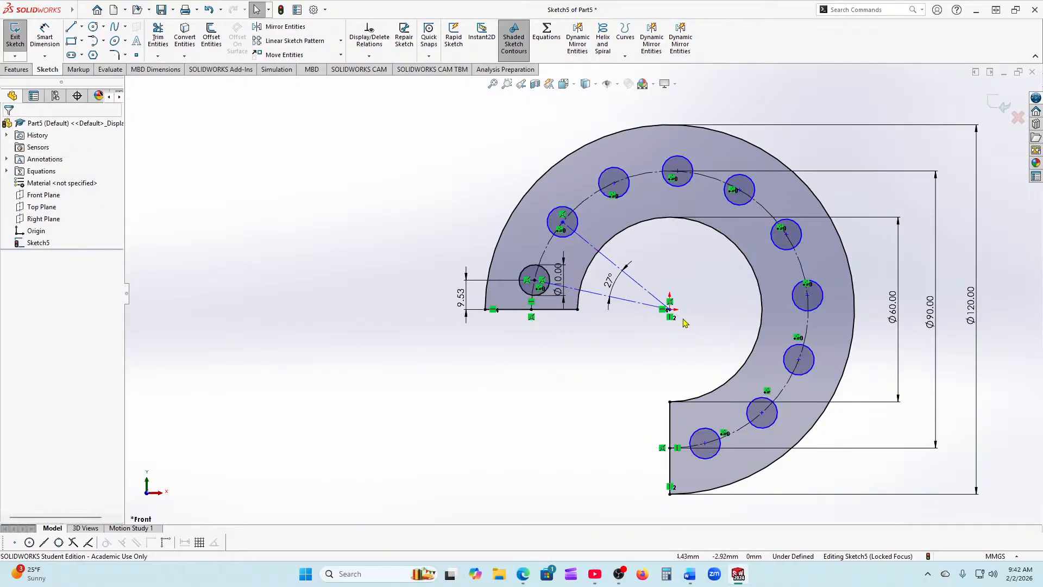
pyautogui.scroll(-2, 679, 307)
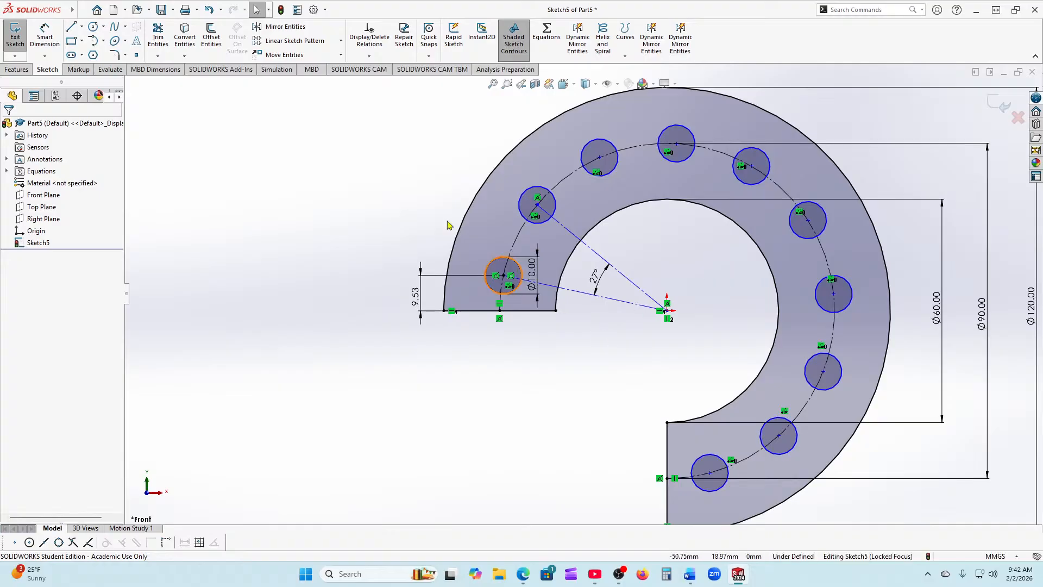
pyautogui.click(44, 38)
pyautogui.scroll(-2, 652, 293)
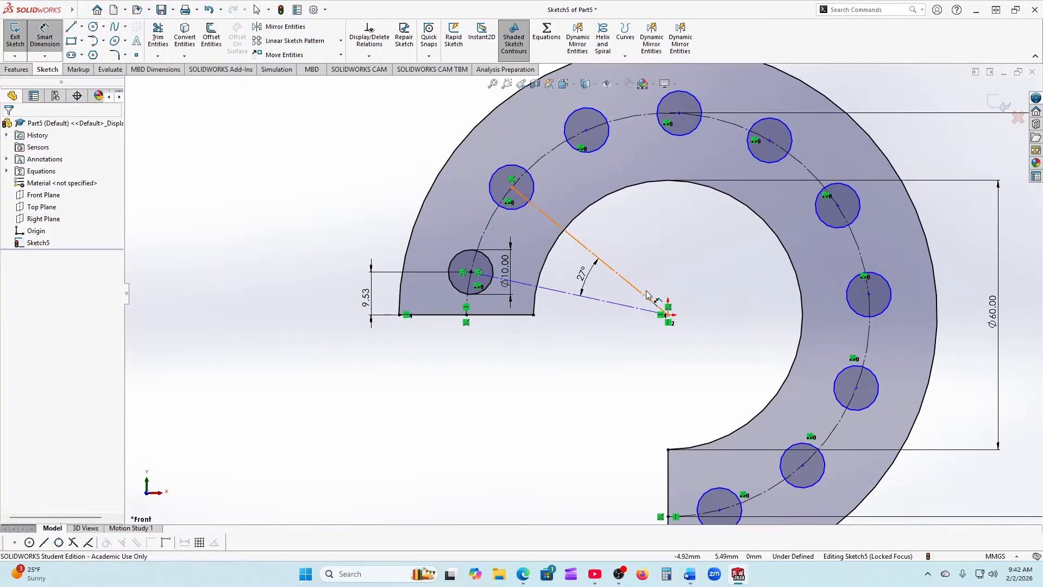
# Step: Dimension the upper-left hole centre 34.86 horizontally and 28.46 vertically from the ring centre
pyautogui.click(511, 189)
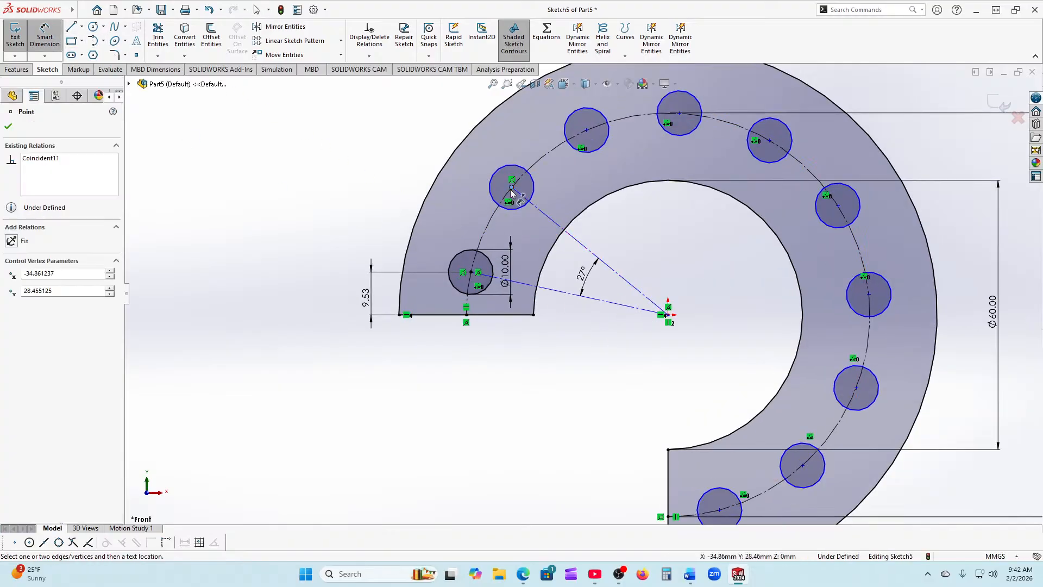
pyautogui.click(669, 315)
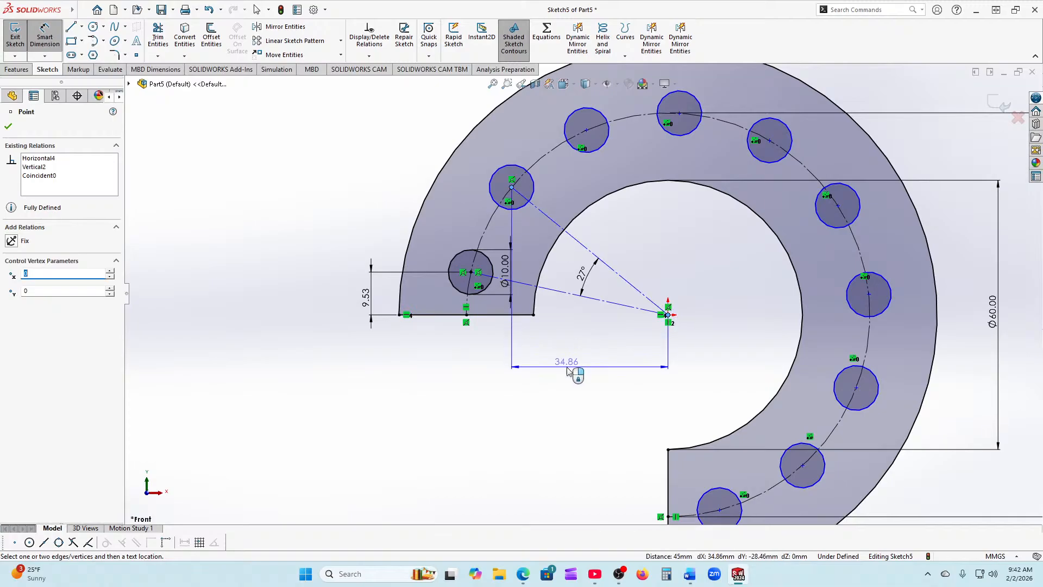
pyautogui.click(583, 362)
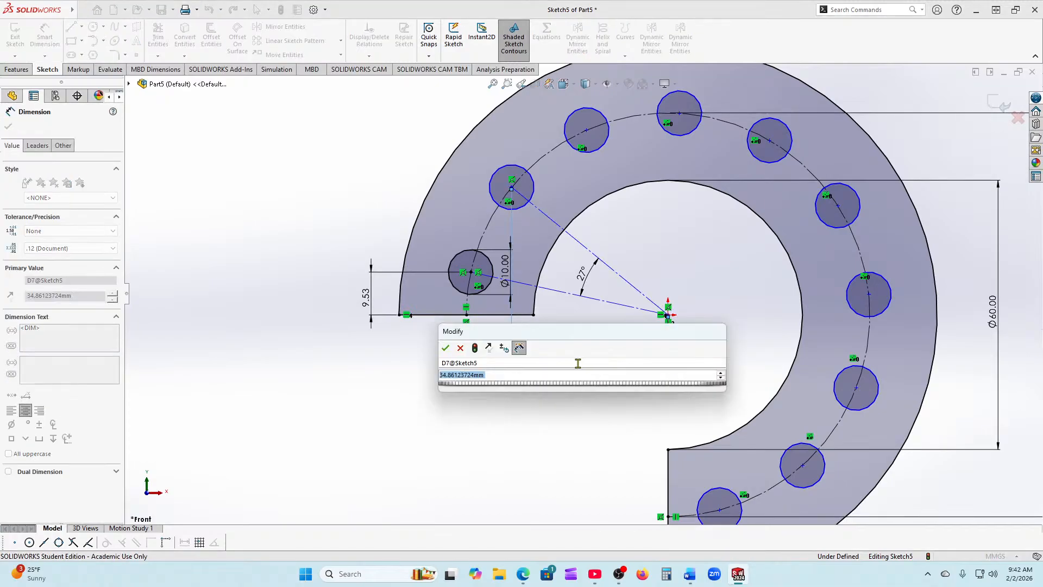
pyautogui.click(446, 347)
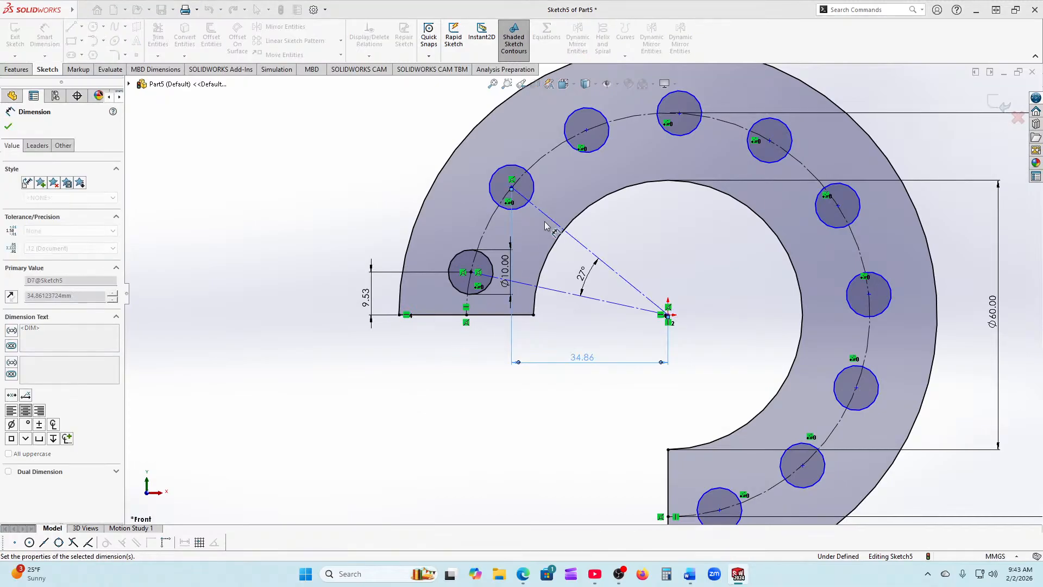
pyautogui.click(512, 189)
pyautogui.click(670, 315)
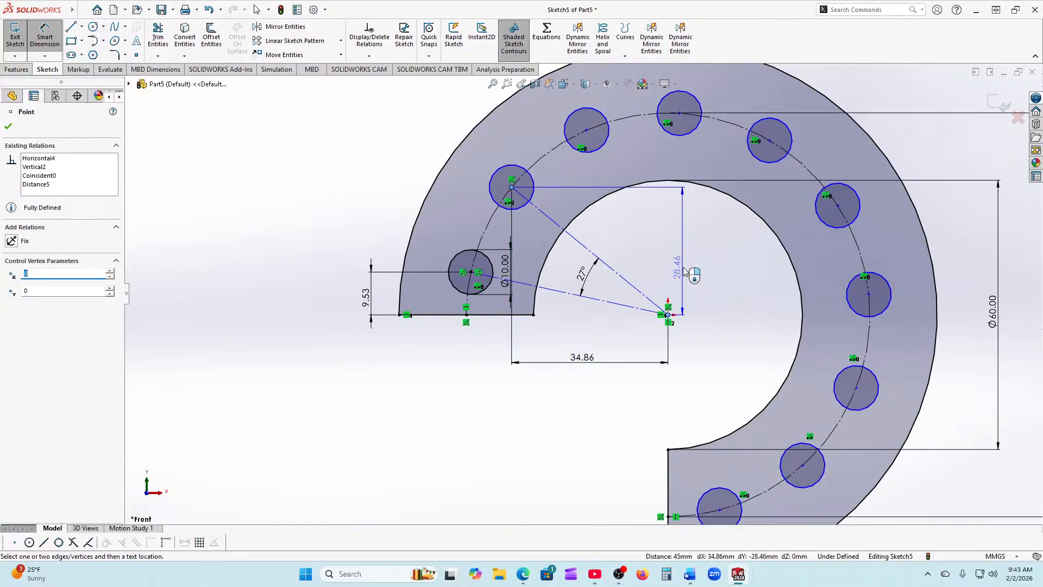
pyautogui.click(687, 256)
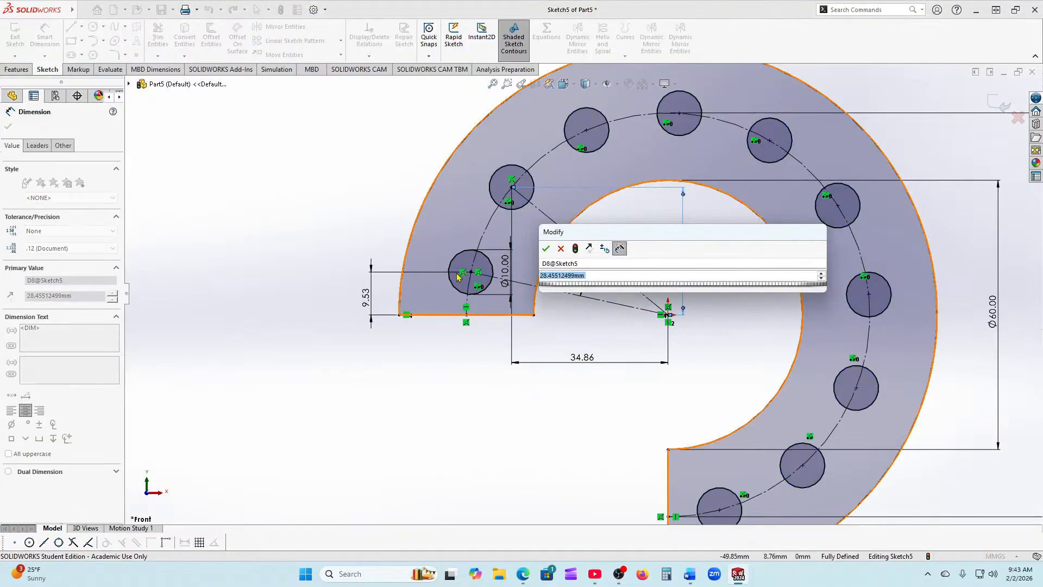
pyautogui.click(546, 248)
pyautogui.press('f')
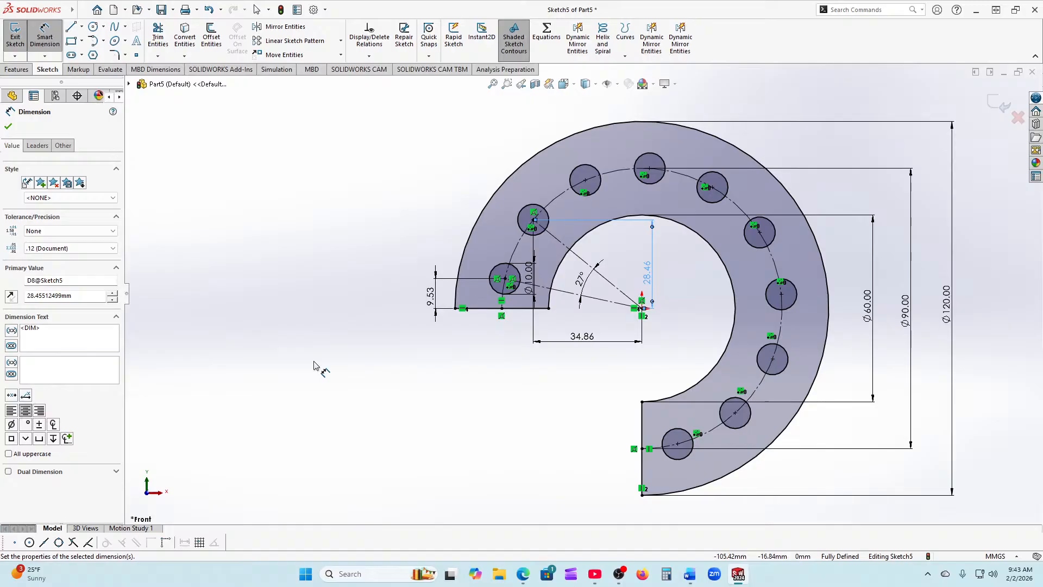
# Step: Extrude the ring sketch Blind 10 mm in the reversed direction into a solid flange
pyautogui.click(8, 126)
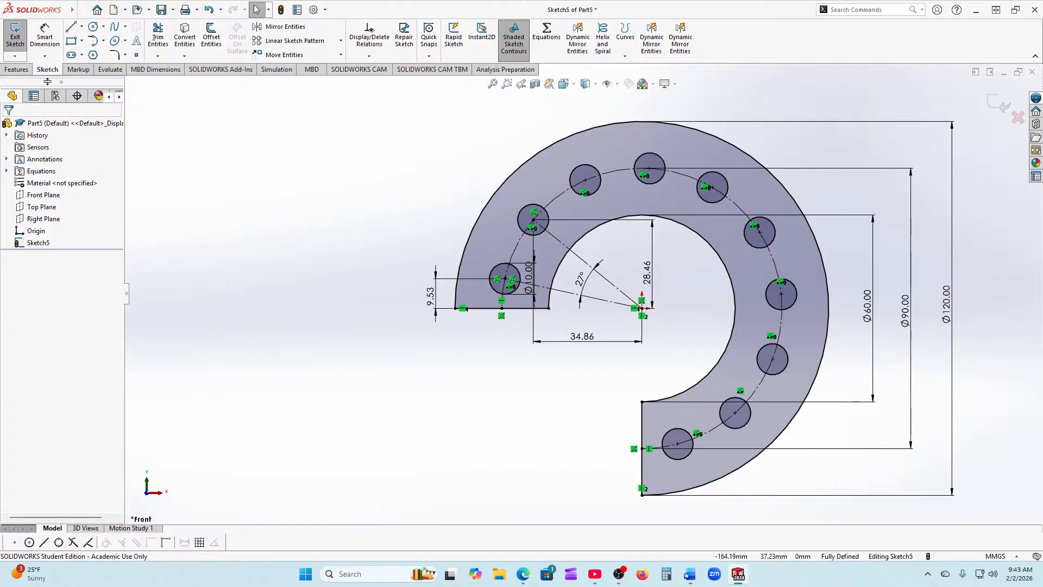
pyautogui.click(16, 69)
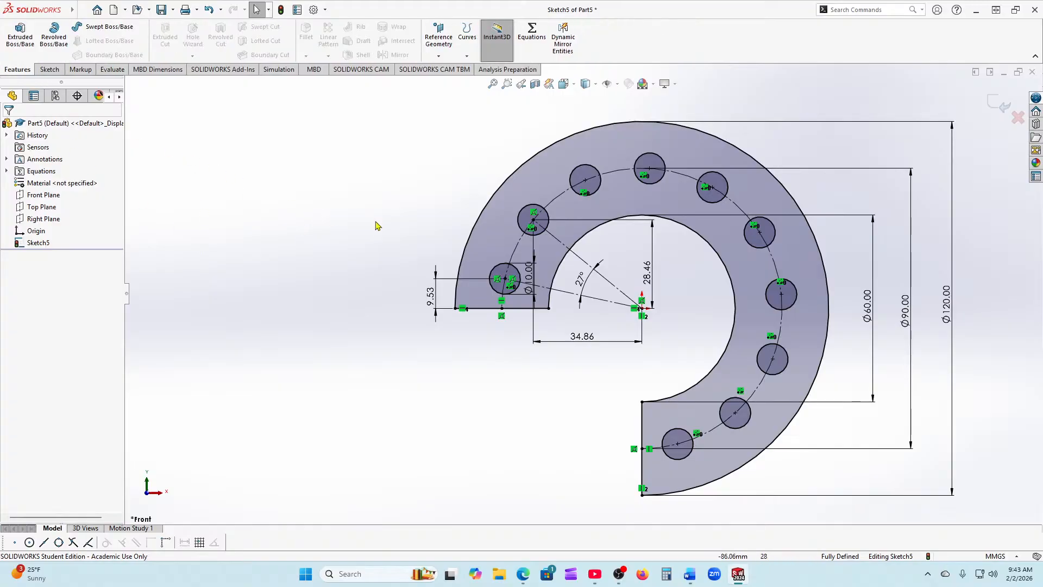
pyautogui.moveTo(381, 218)
pyautogui.mouseDown(button='middle')
pyautogui.moveTo(366, 217)
pyautogui.moveTo(419, 207)
pyautogui.moveTo(405, 214)
pyautogui.mouseUp(button='middle')
pyautogui.click(18, 38)
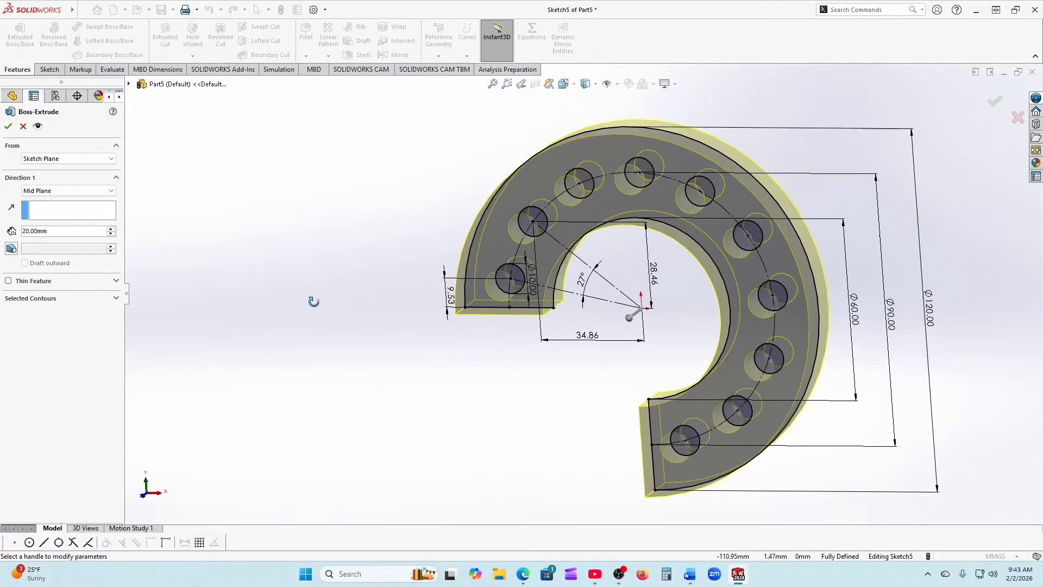
pyautogui.click(87, 191)
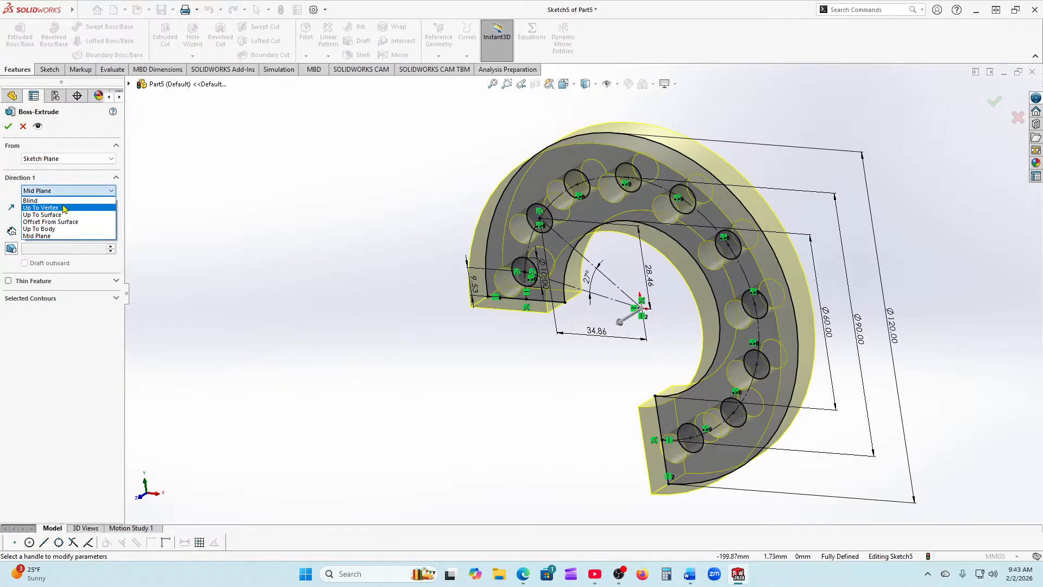
pyautogui.click(66, 201)
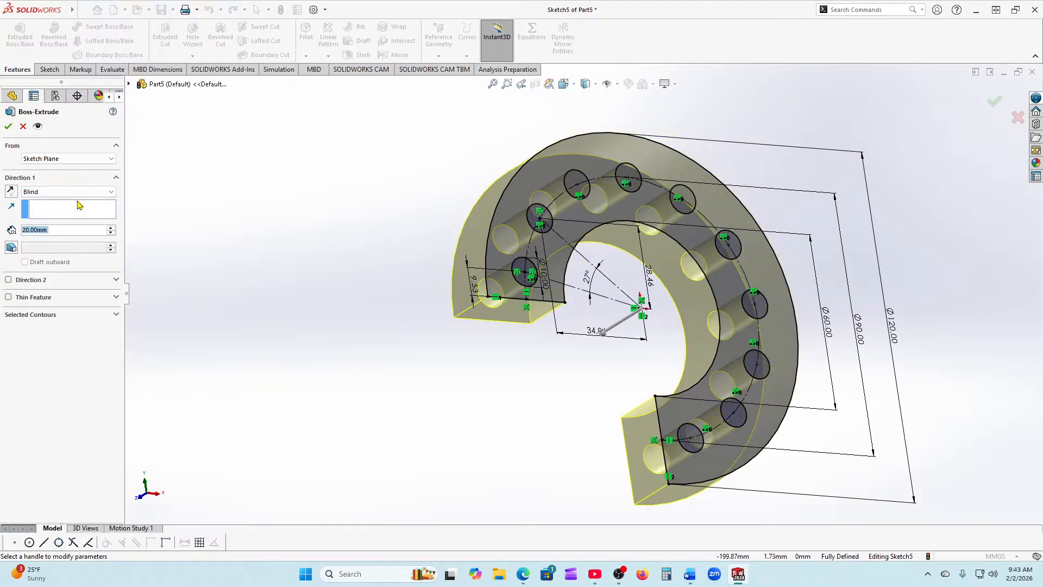
pyautogui.click(12, 191)
pyautogui.moveTo(66, 233); pyautogui.dragTo(14, 229)
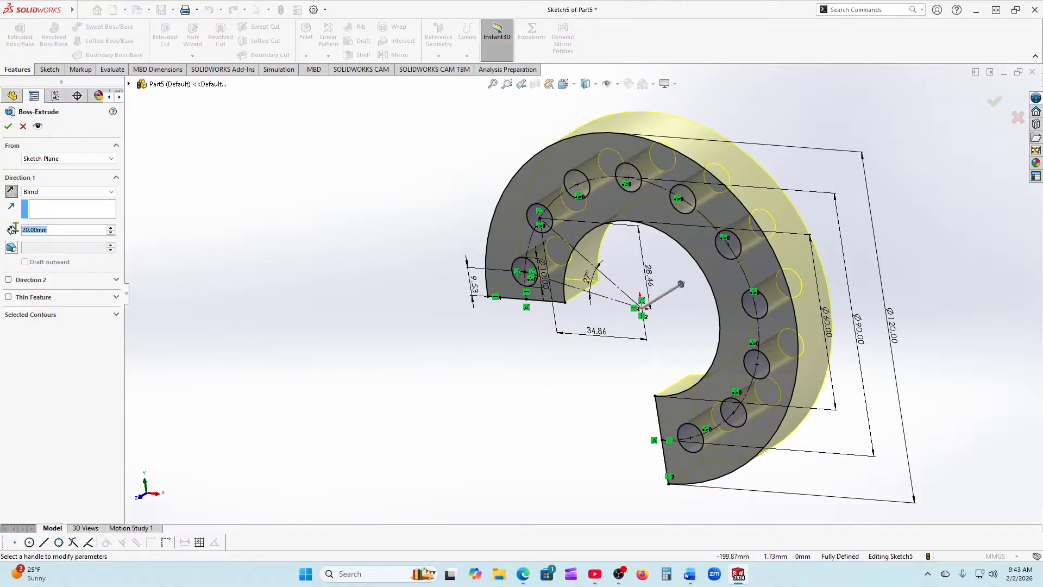
pyautogui.write('10')
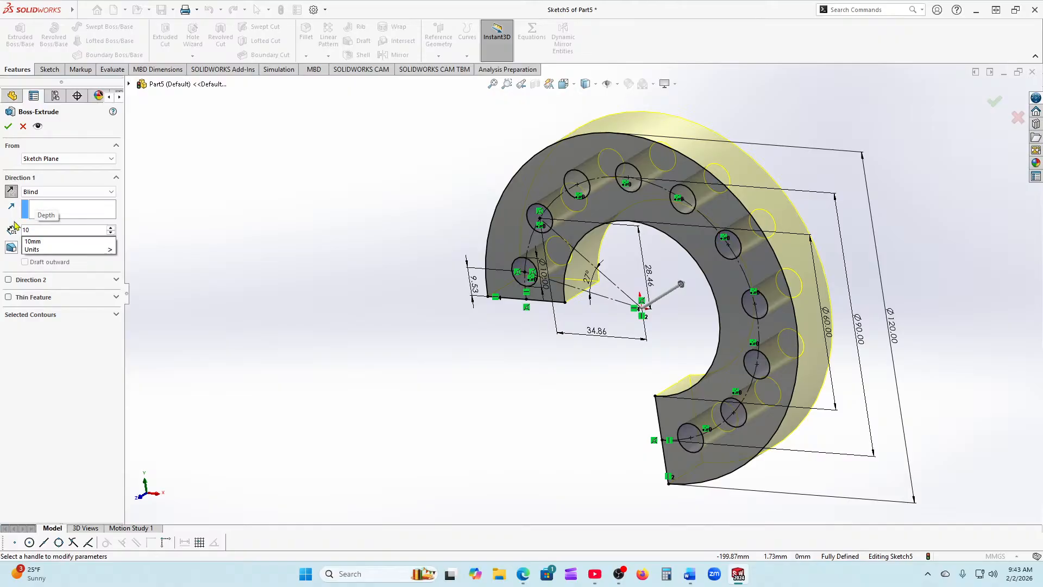
pyautogui.press('Return')
pyautogui.press('Return')
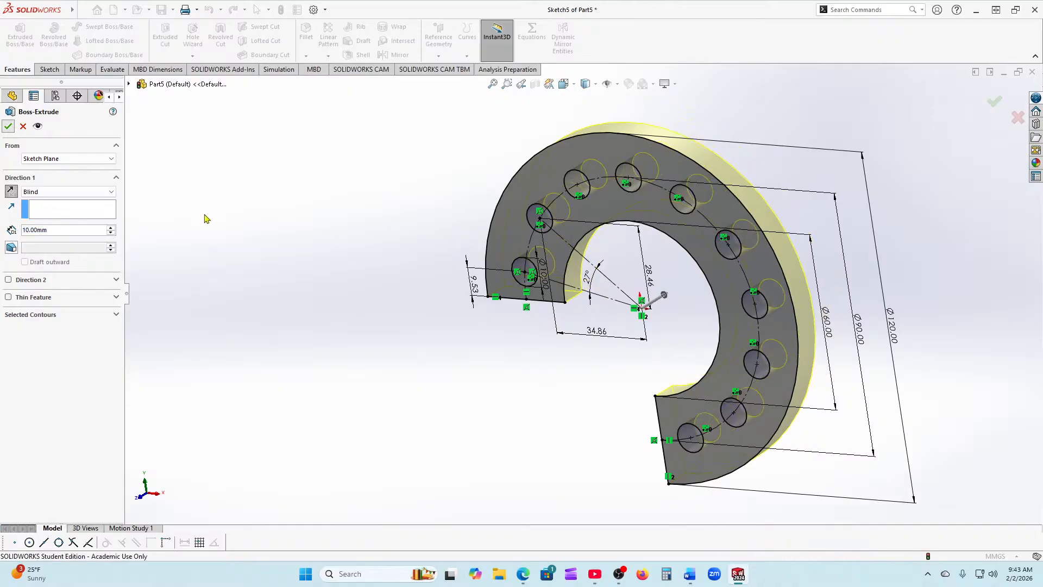
pyautogui.moveTo(367, 338); pyautogui.dragTo(435, 289, button='middle')
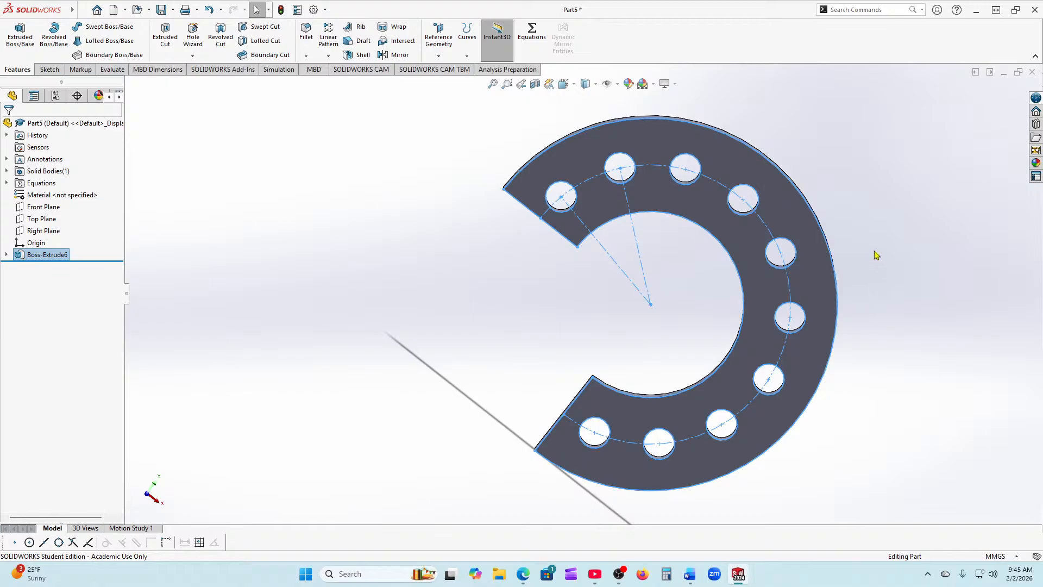
# Step: Orbit the flange to check its thickness, then close the part without saving
pyautogui.moveTo(895, 240); pyautogui.dragTo(888, 235, button='middle')
pyautogui.moveTo(651, 329); pyautogui.dragTo(641, 379, button='middle')
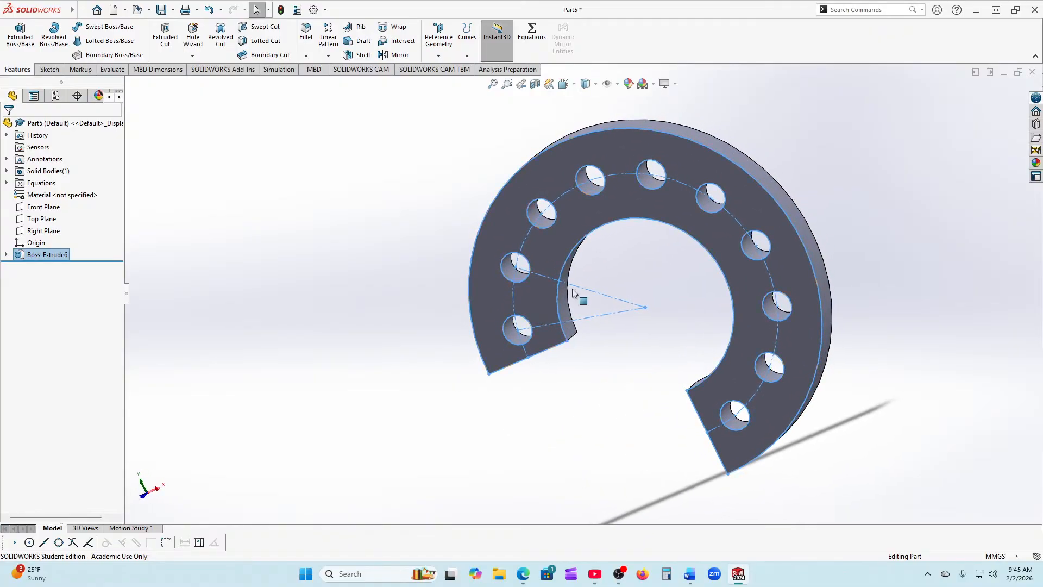
pyautogui.moveTo(693, 289); pyautogui.dragTo(749, 190, button='middle')
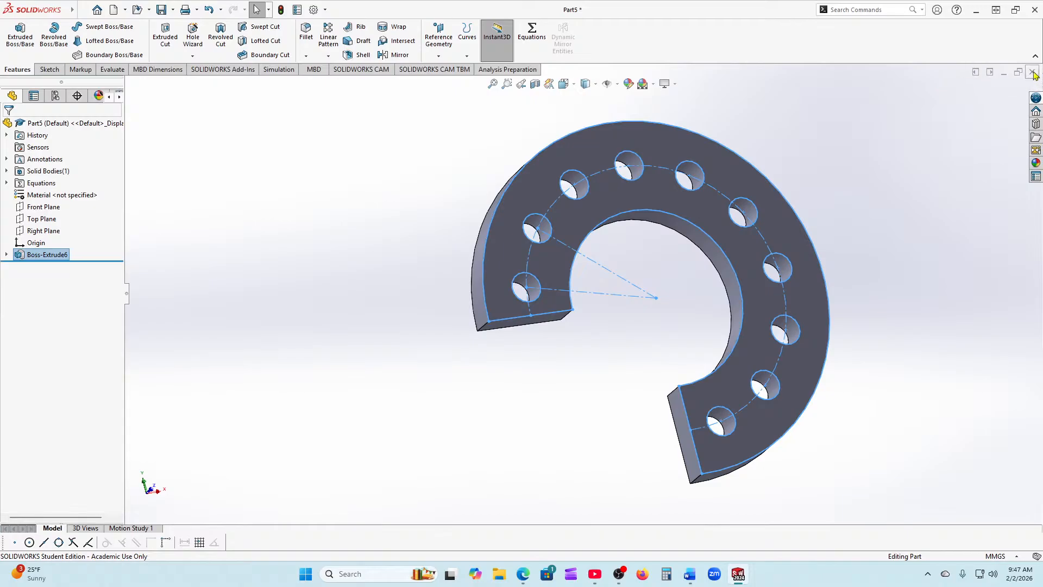
pyautogui.click(1032, 73)
pyautogui.click(503, 301)
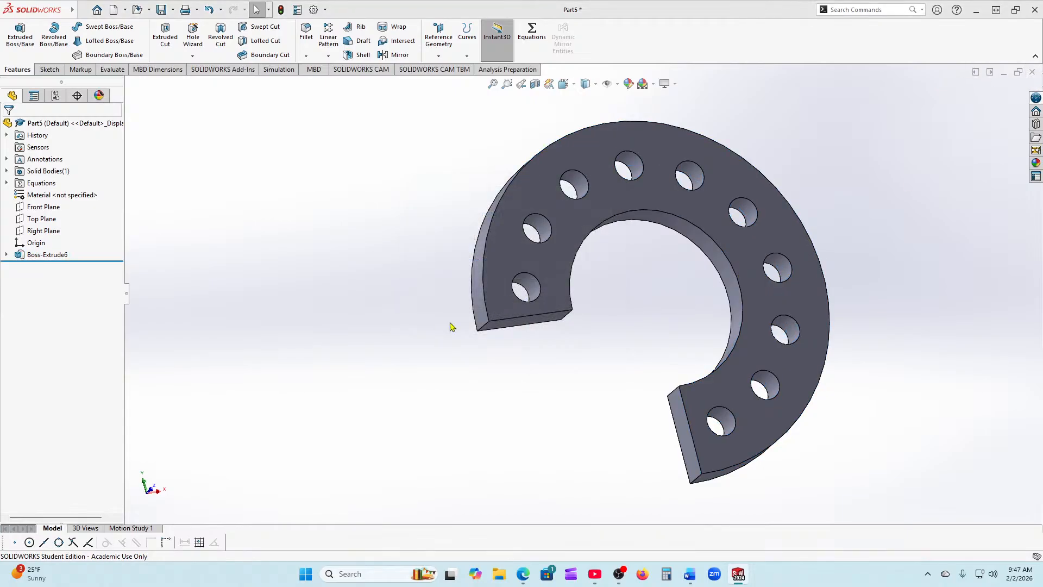